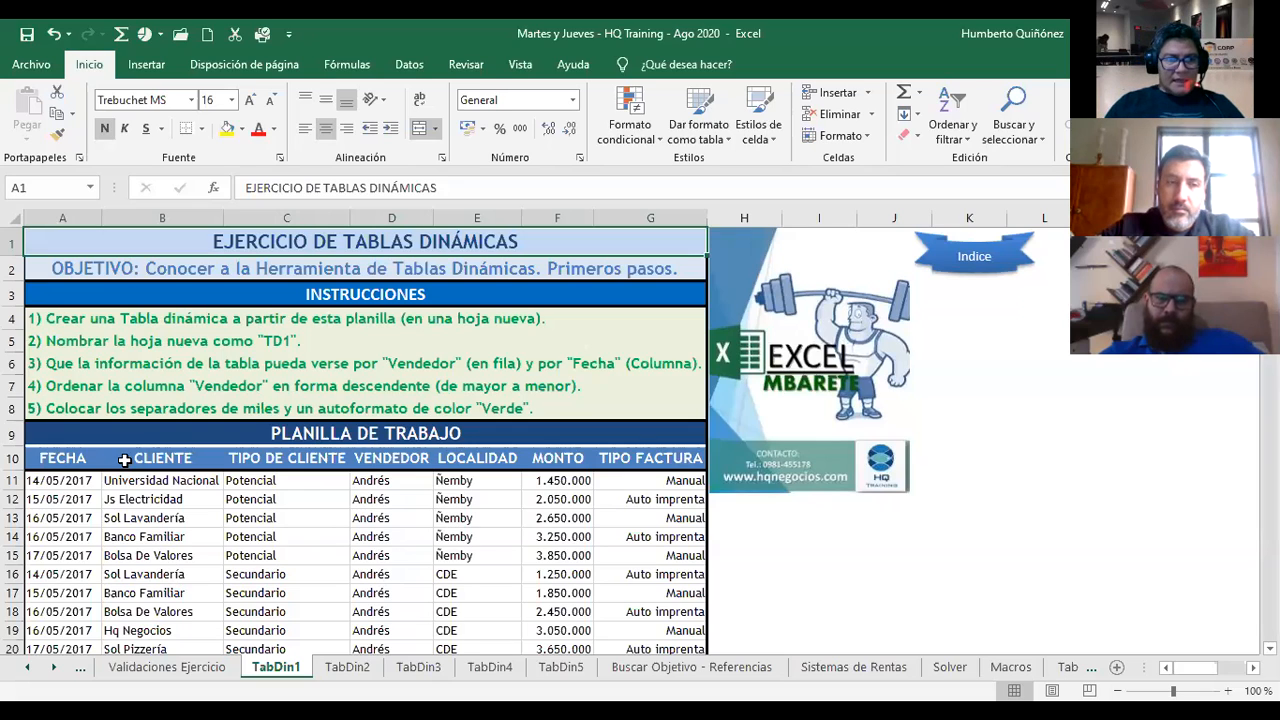
# Create a pivot table on a new worksheet from the data range A10:G67 of the TabDin1 sheet
pyautogui.click(74, 460)
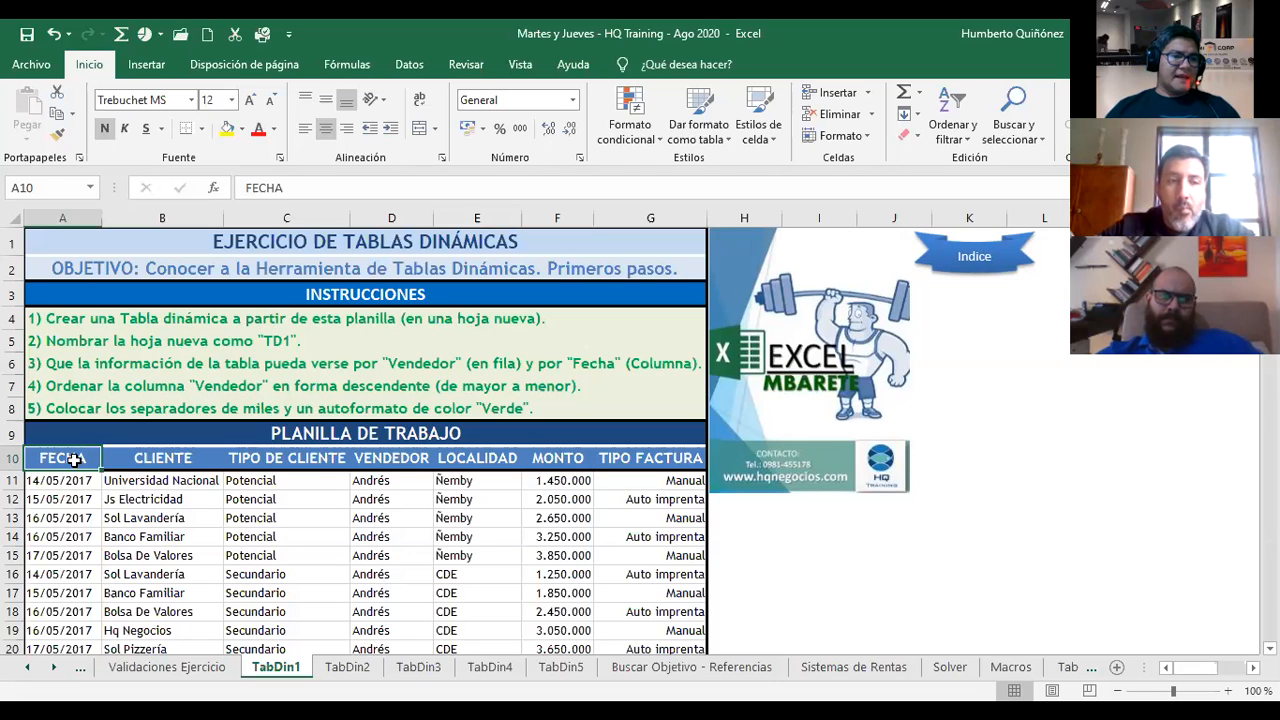
pyautogui.hotkey('ctrl', 'shift', 'Right')
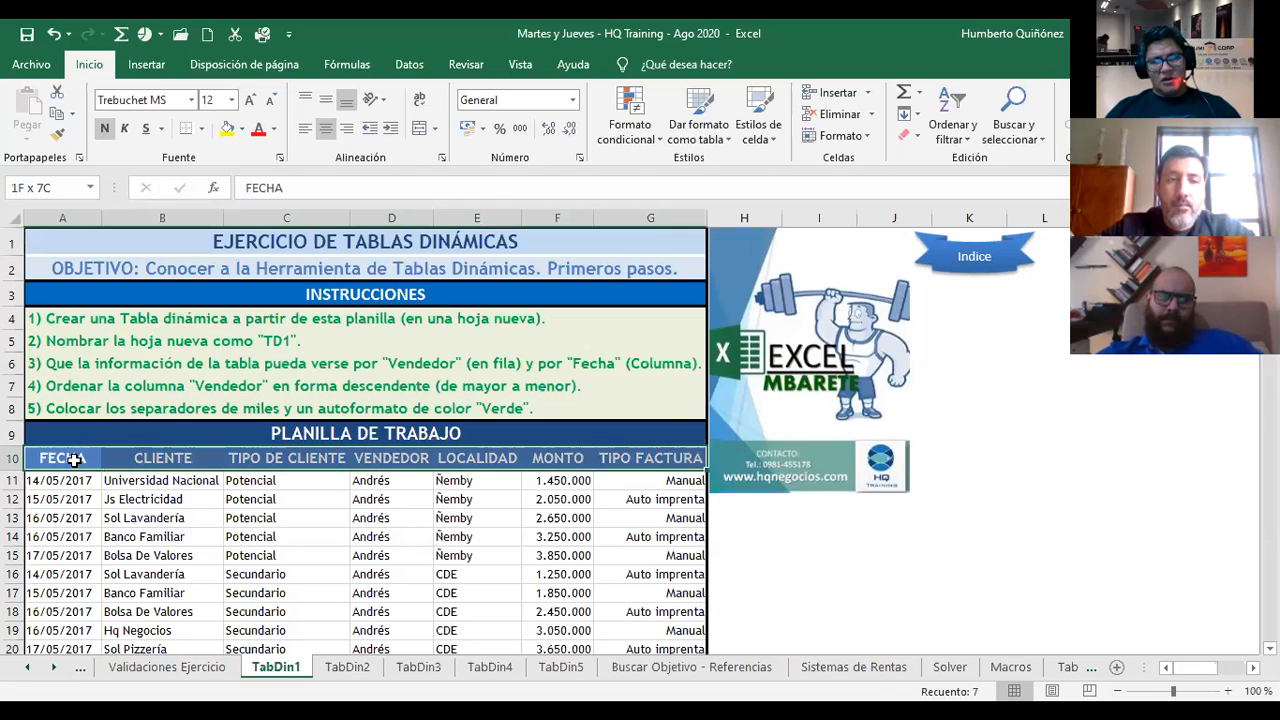
pyautogui.hotkey('ctrl', 'shift', 'Down')
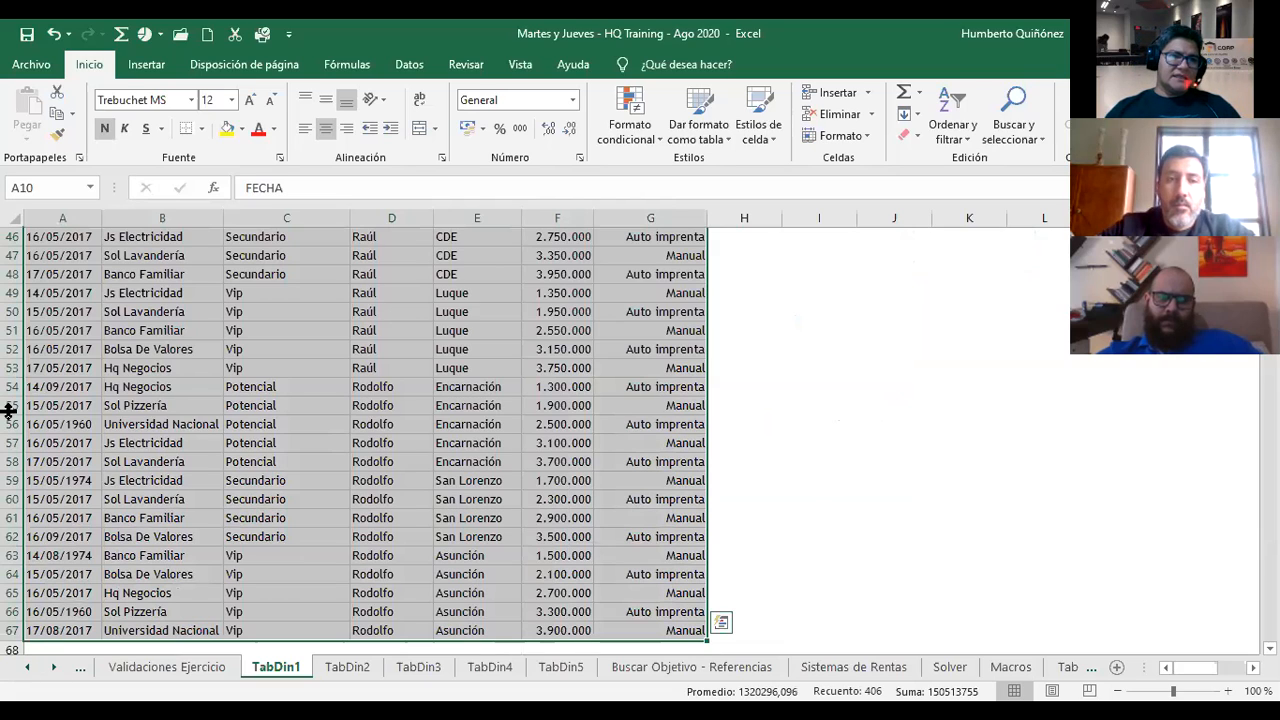
pyautogui.click(142, 66)
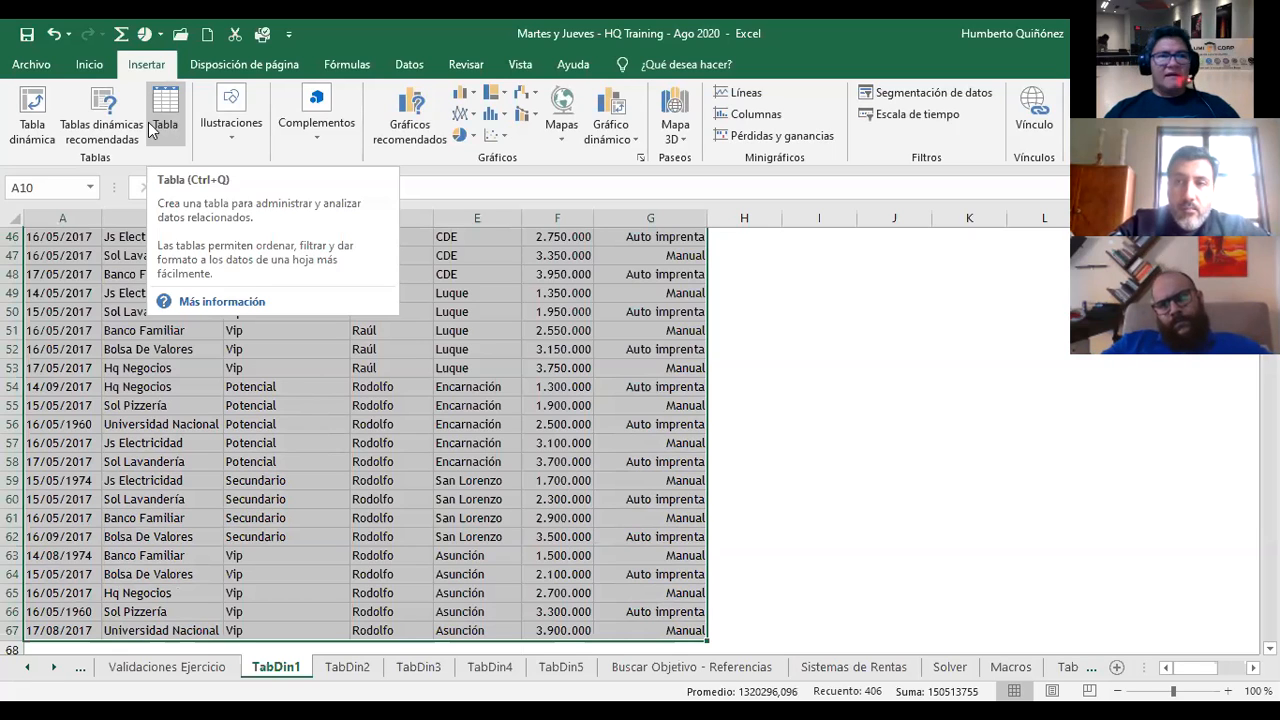
pyautogui.click(32, 122)
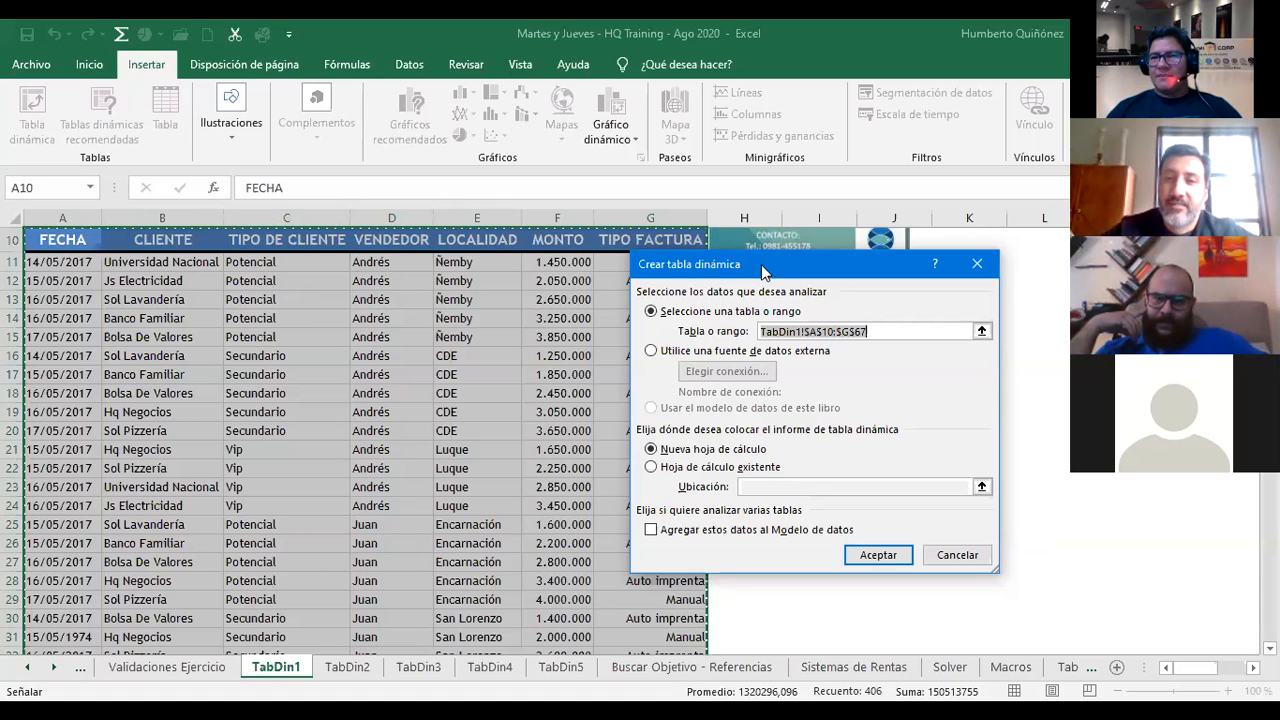
pyautogui.moveTo(762, 271); pyautogui.dragTo(691, 278)
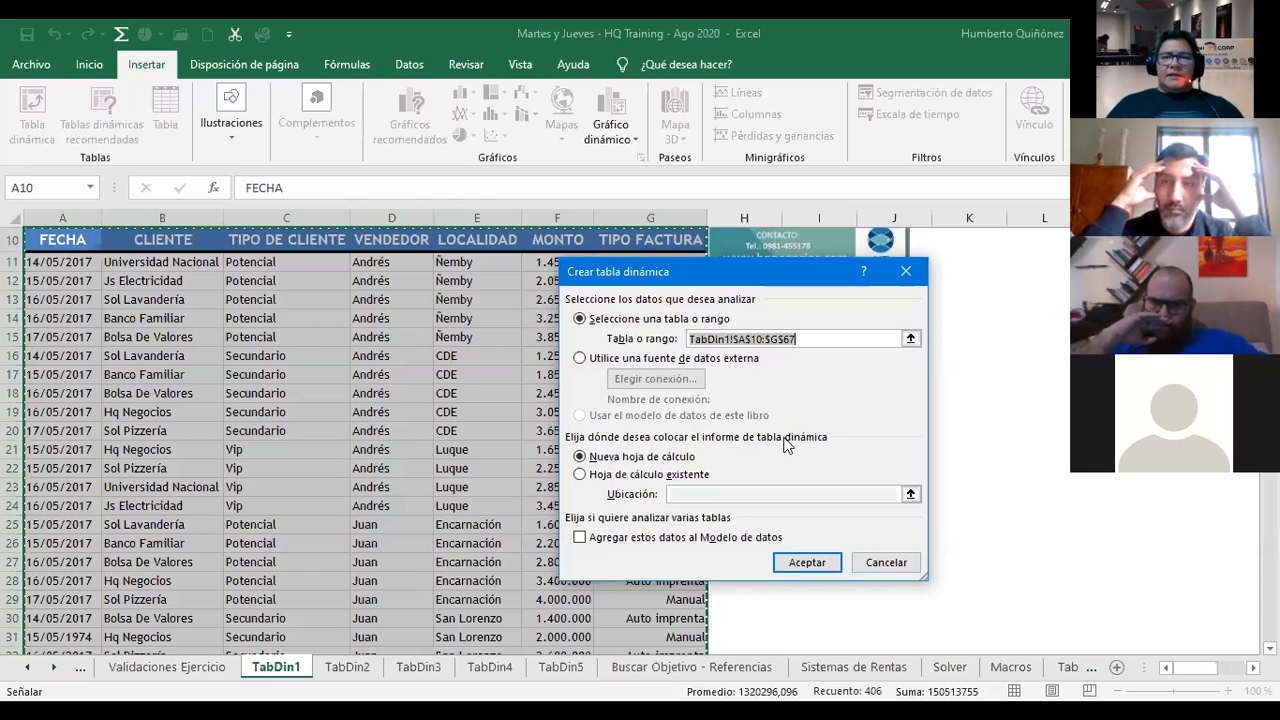
pyautogui.click(800, 566)
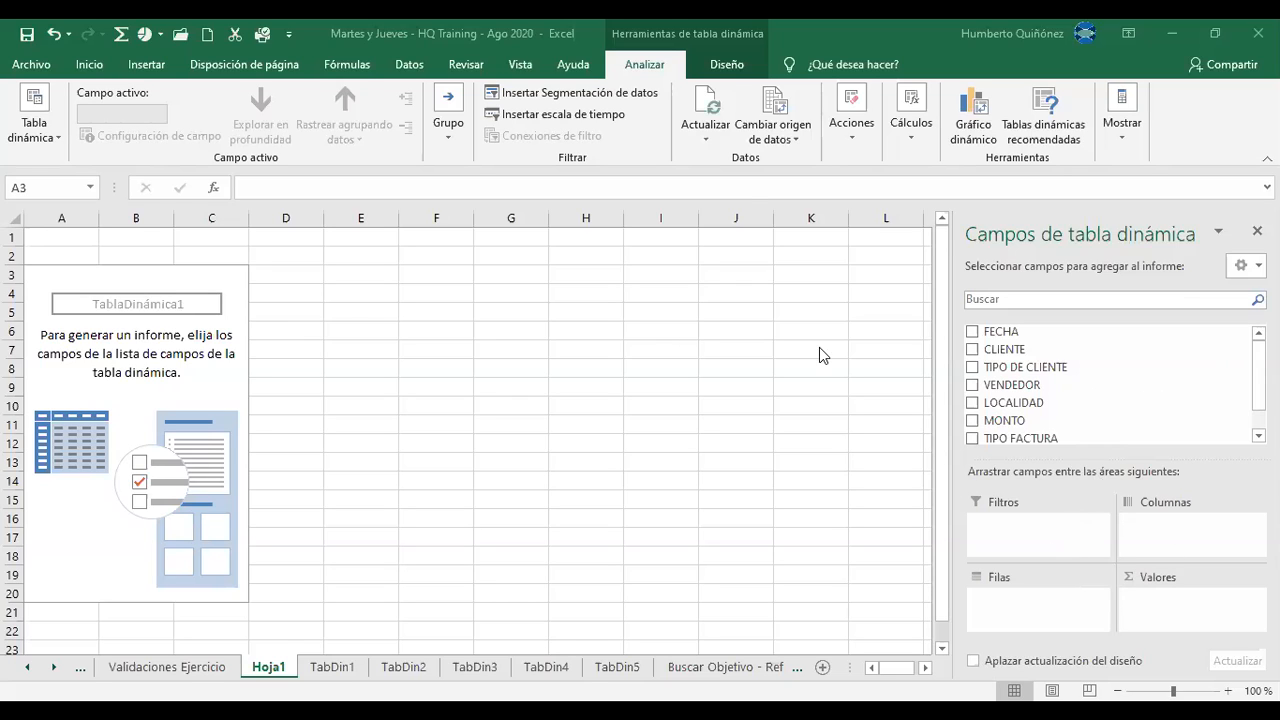
# Extend the pivot table's source range to TabDin1!$A$10:$I$71, and return it to TabDin1!$A$10:$G$67
pyautogui.click(1215, 38)
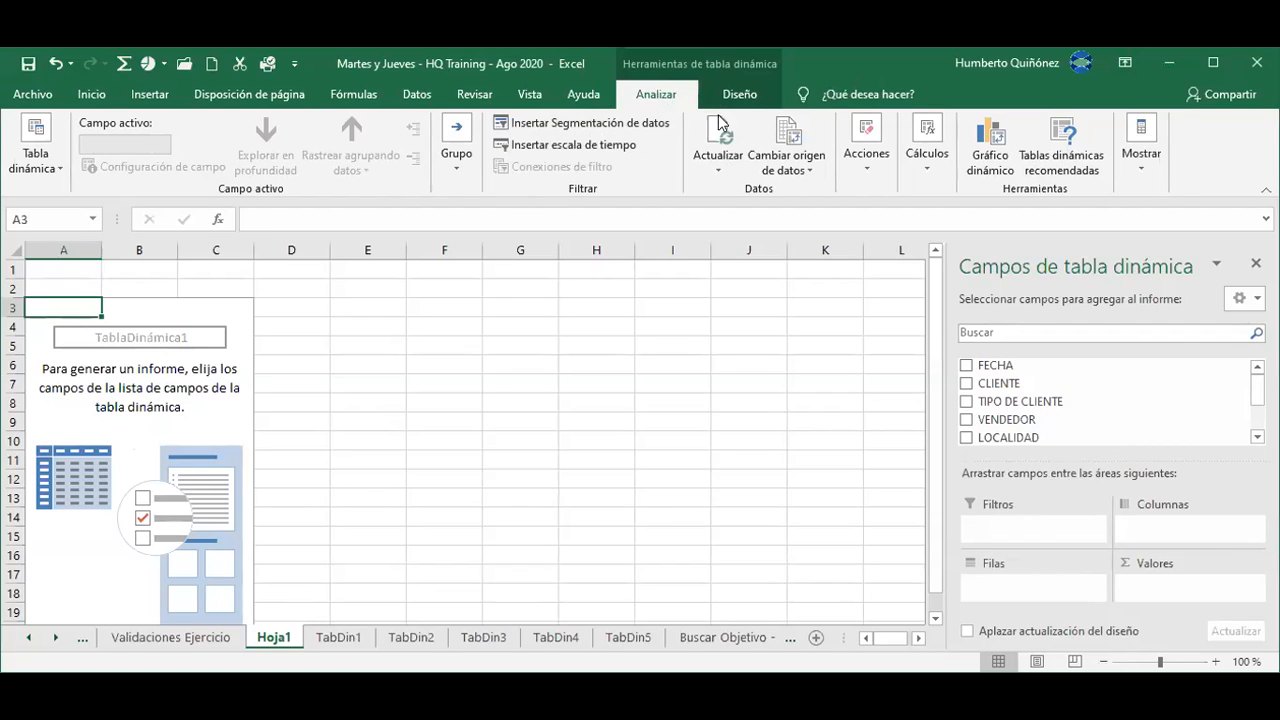
pyautogui.click(790, 133)
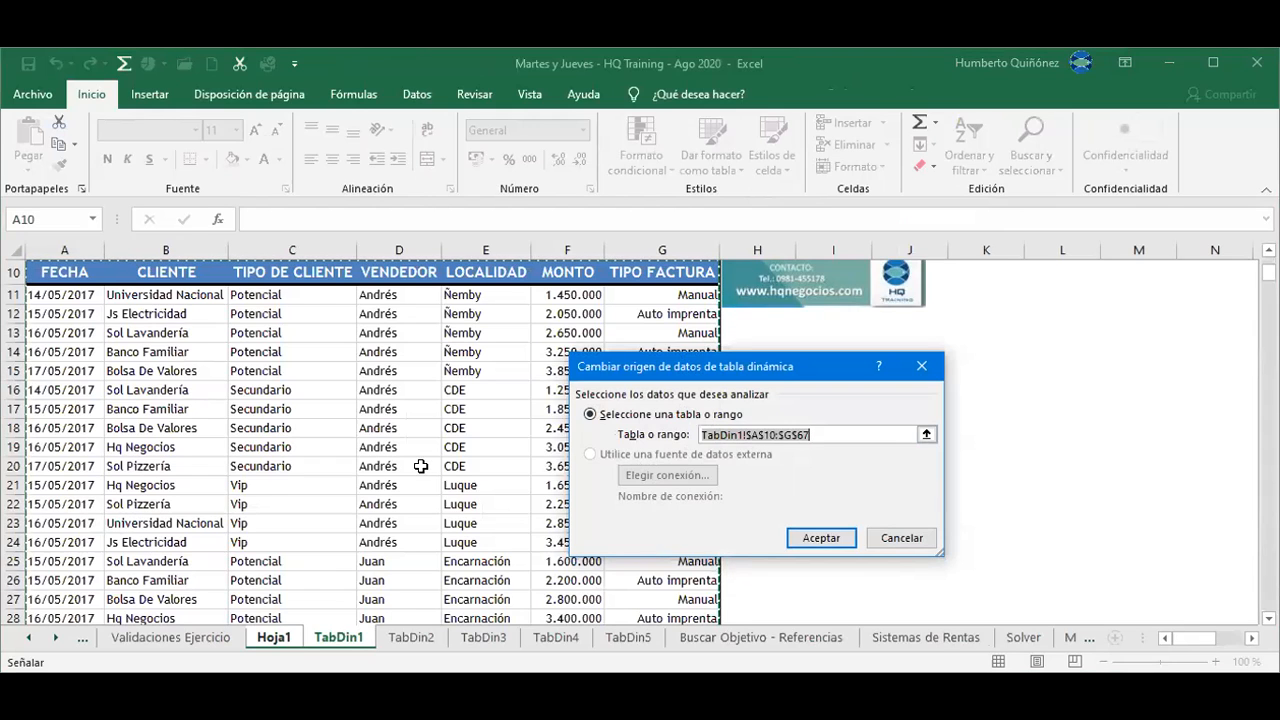
pyautogui.hotkey('shift', 'Down')
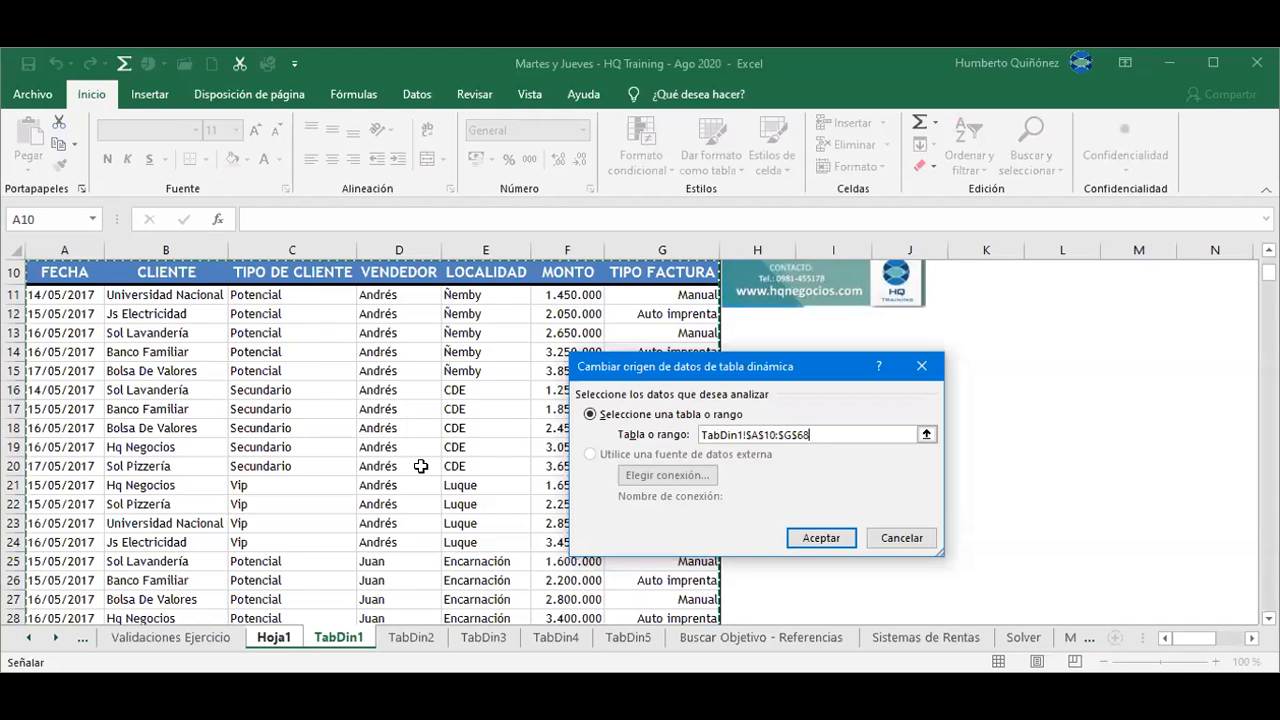
pyautogui.hotkey('shift', 'Down')
pyautogui.hotkey('shift', 'Down')
pyautogui.hotkey('shift', 'Down')
pyautogui.hotkey('shift', 'Right')
pyautogui.hotkey('shift', 'Right')
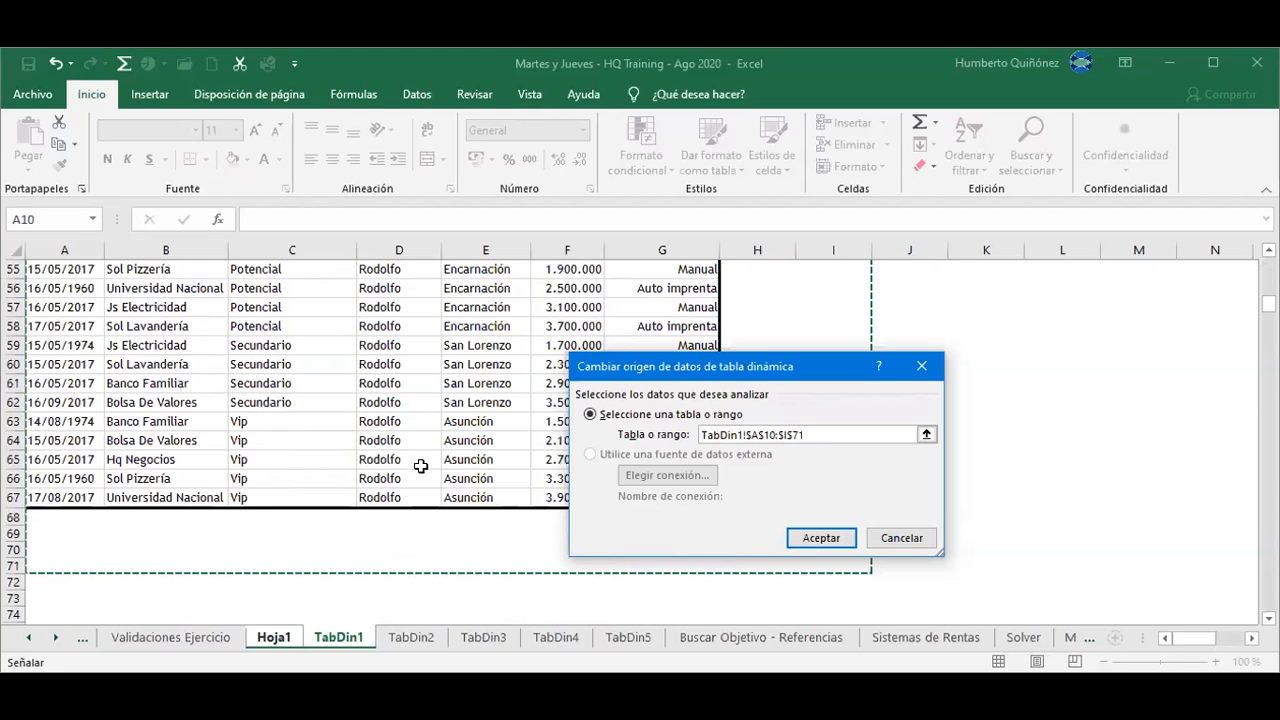
pyautogui.hotkey('ctrl', 'shift', 'Left')
pyautogui.hotkey('ctrl', 'shift', 'Up')
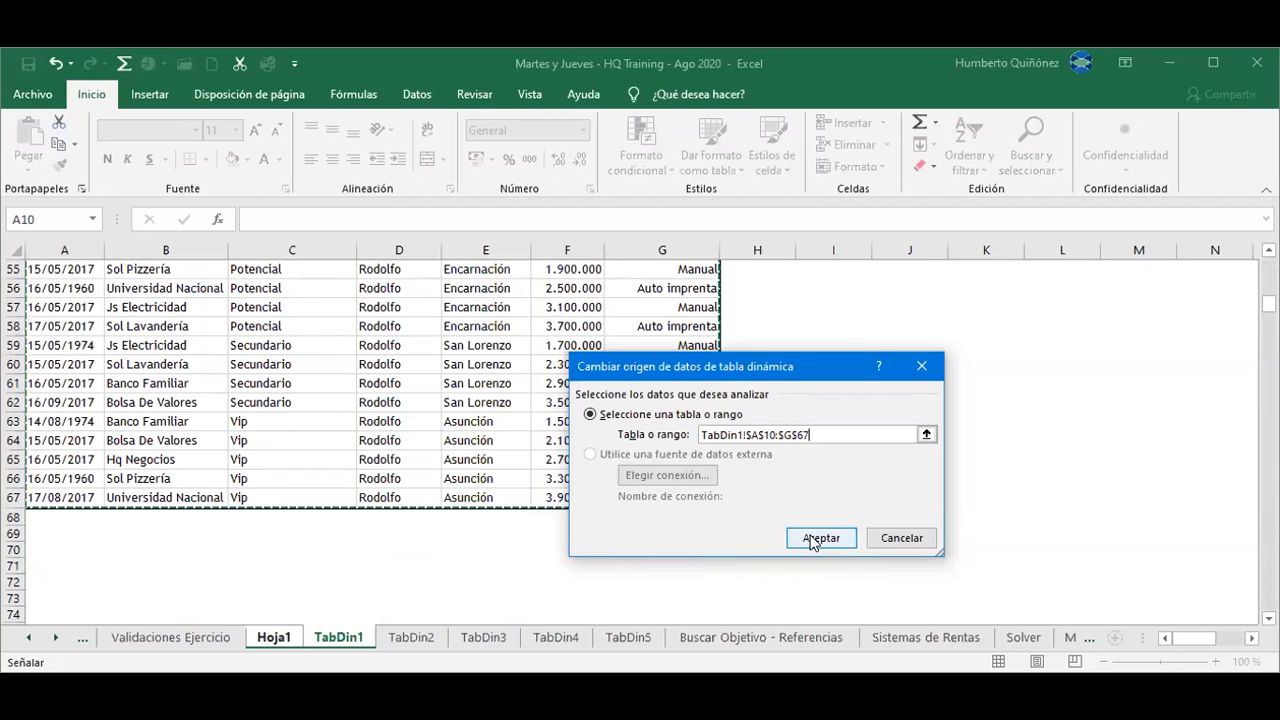
pyautogui.click(830, 540)
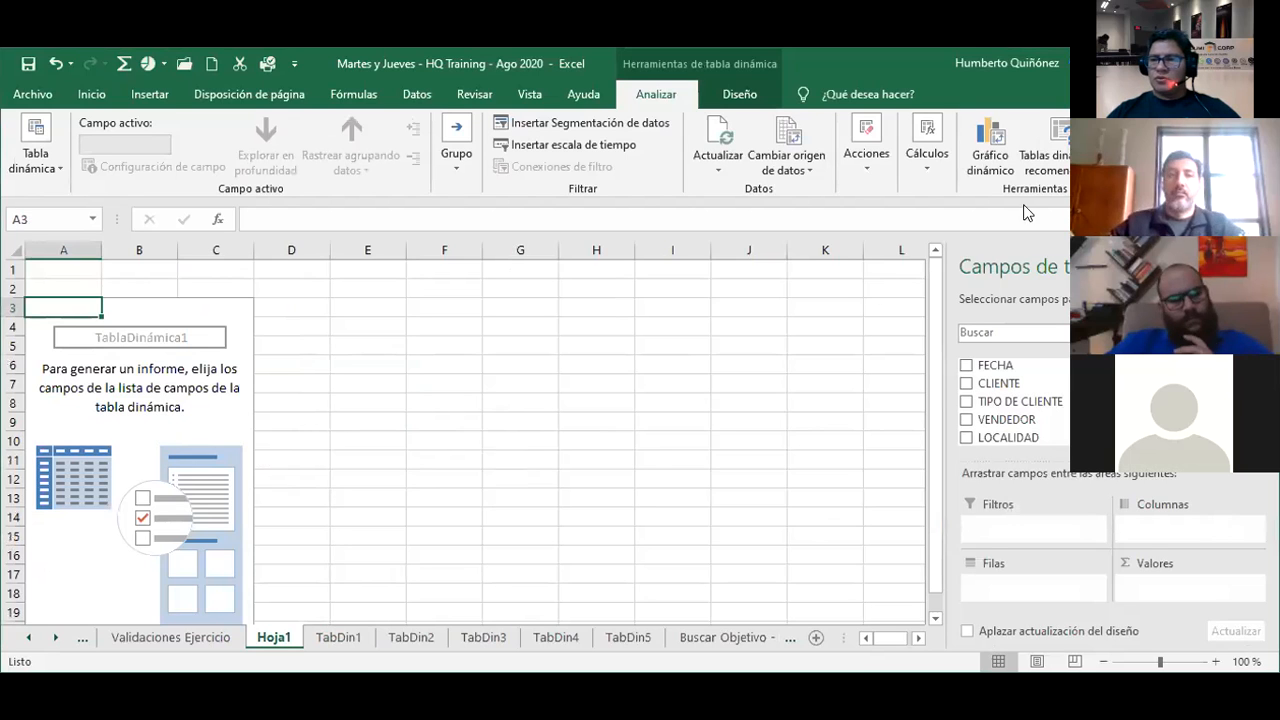
# Compare the available pivot table tools with a cell outside and a cell inside the pivot table selected
pyautogui.click(440, 404)
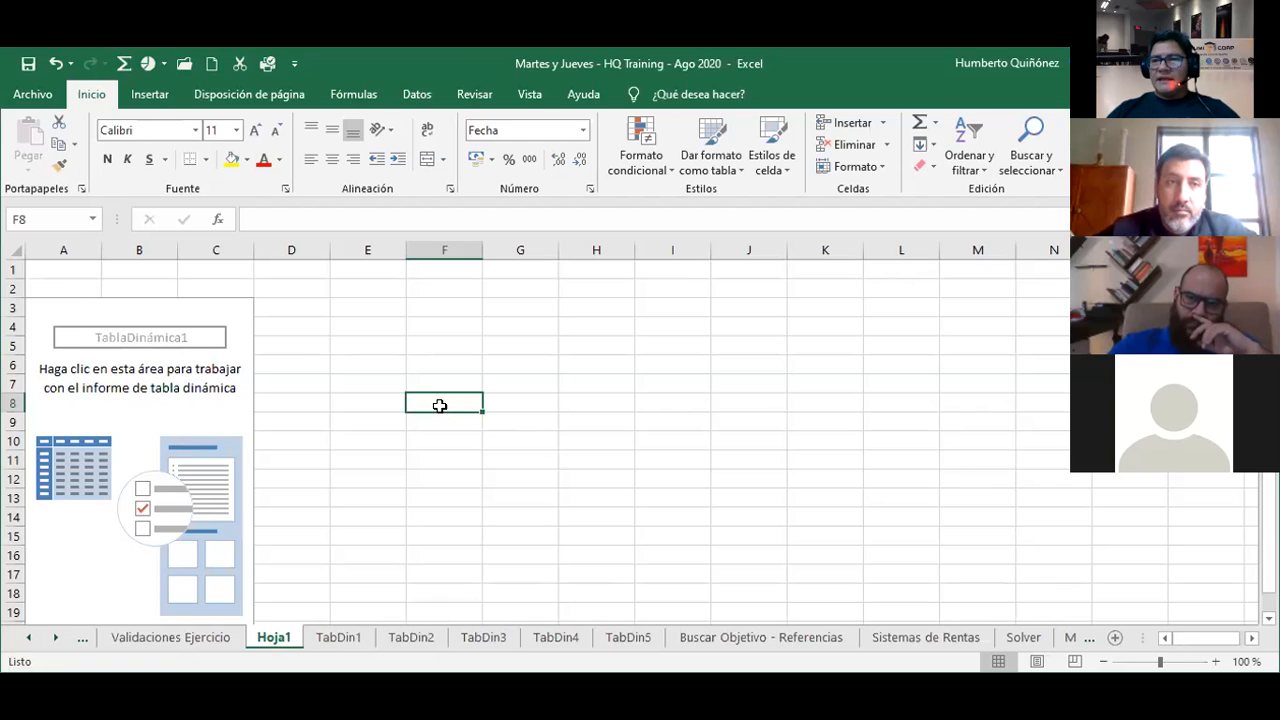
pyautogui.click(226, 396)
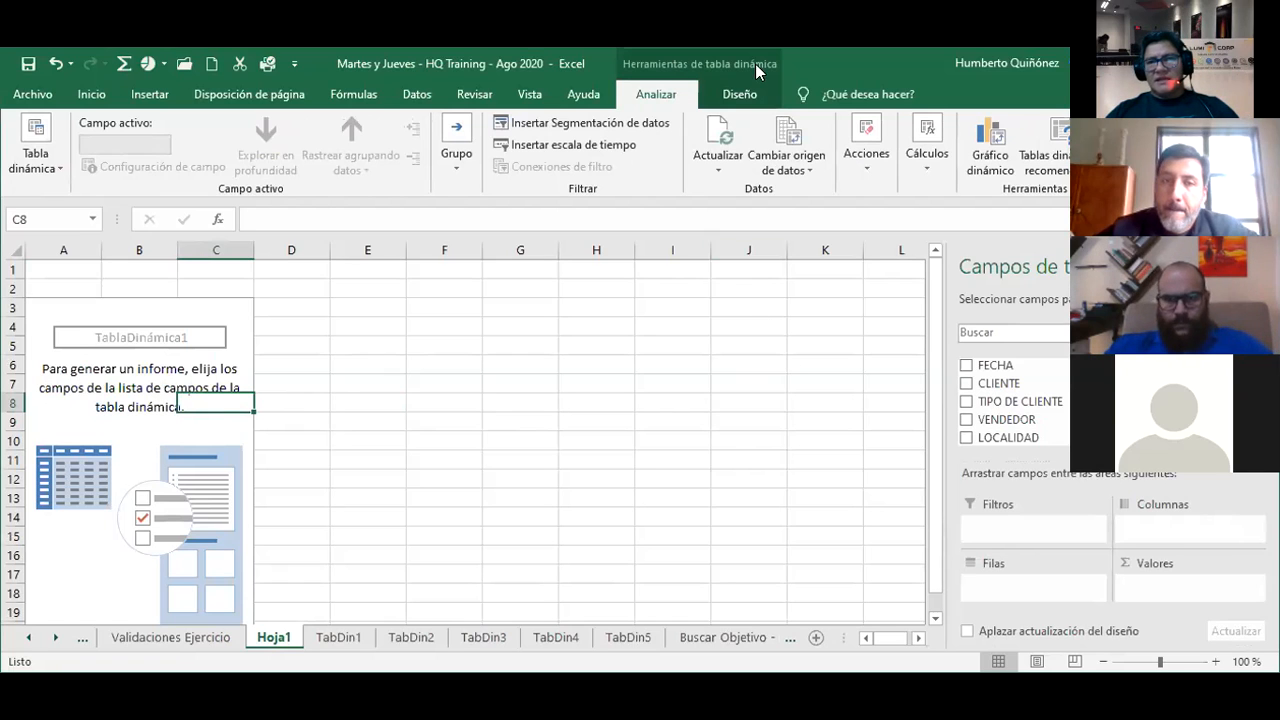
pyautogui.click(457, 432)
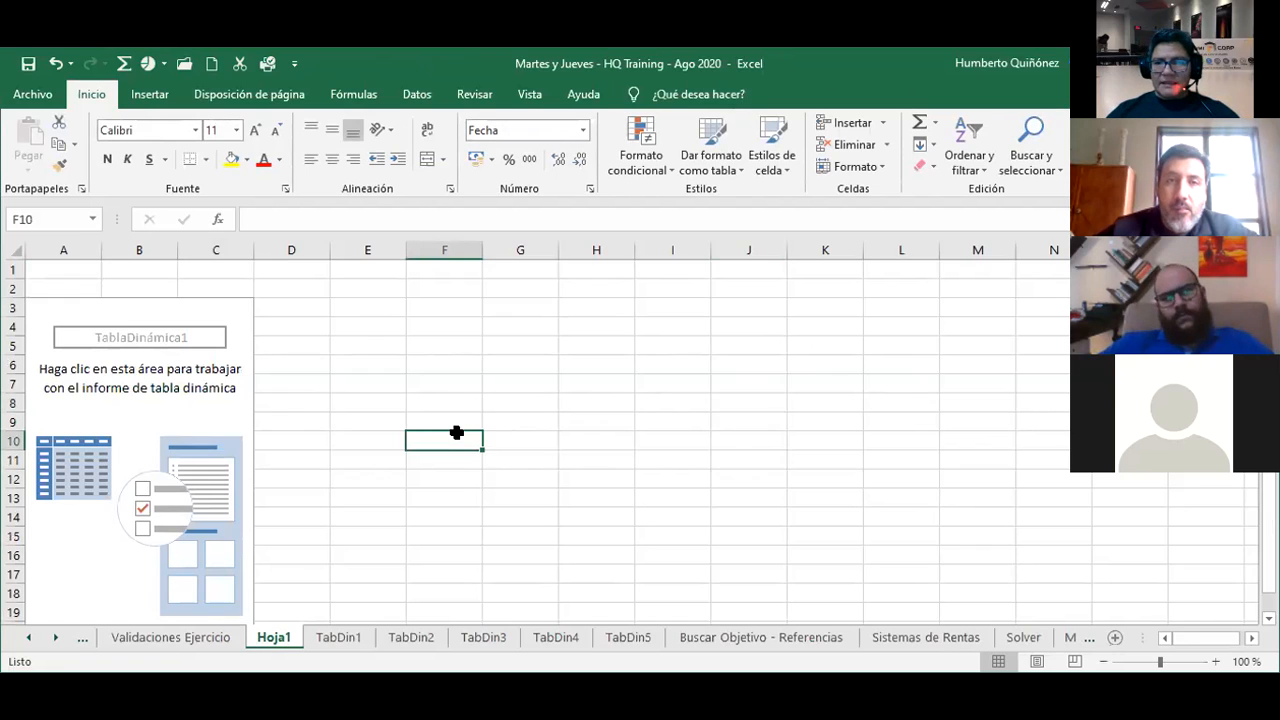
pyautogui.click(192, 402)
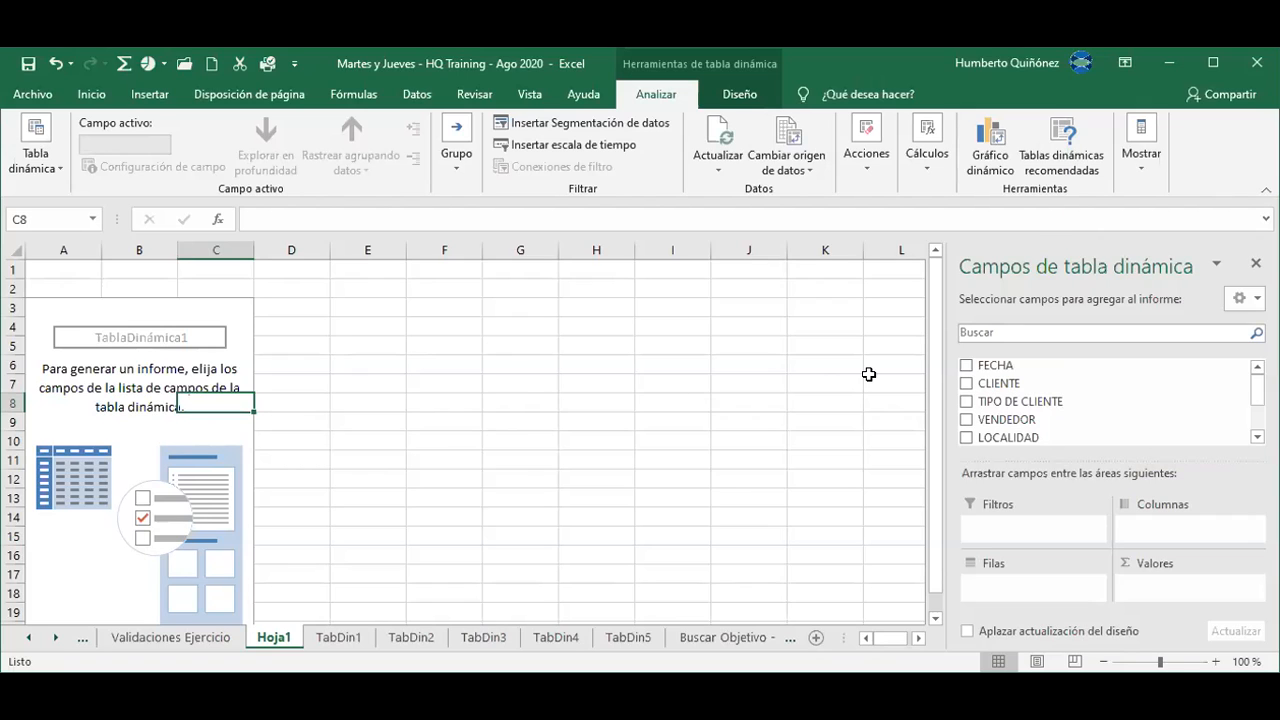
# Add the fields FECHA, CLIENTE, TIPO DE CLIENTE, VENDEDOR, LOCALIDAD and MONTO to the pivot table
pyautogui.click(966, 367)
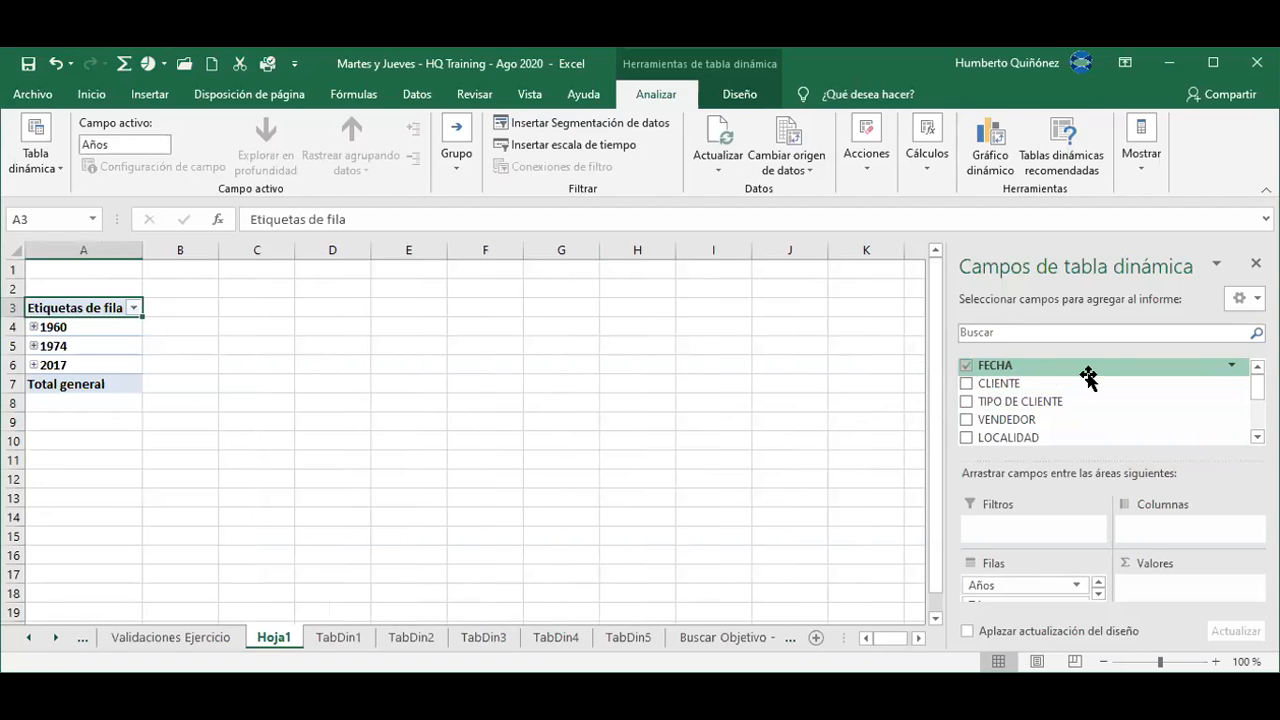
pyautogui.click(1213, 64)
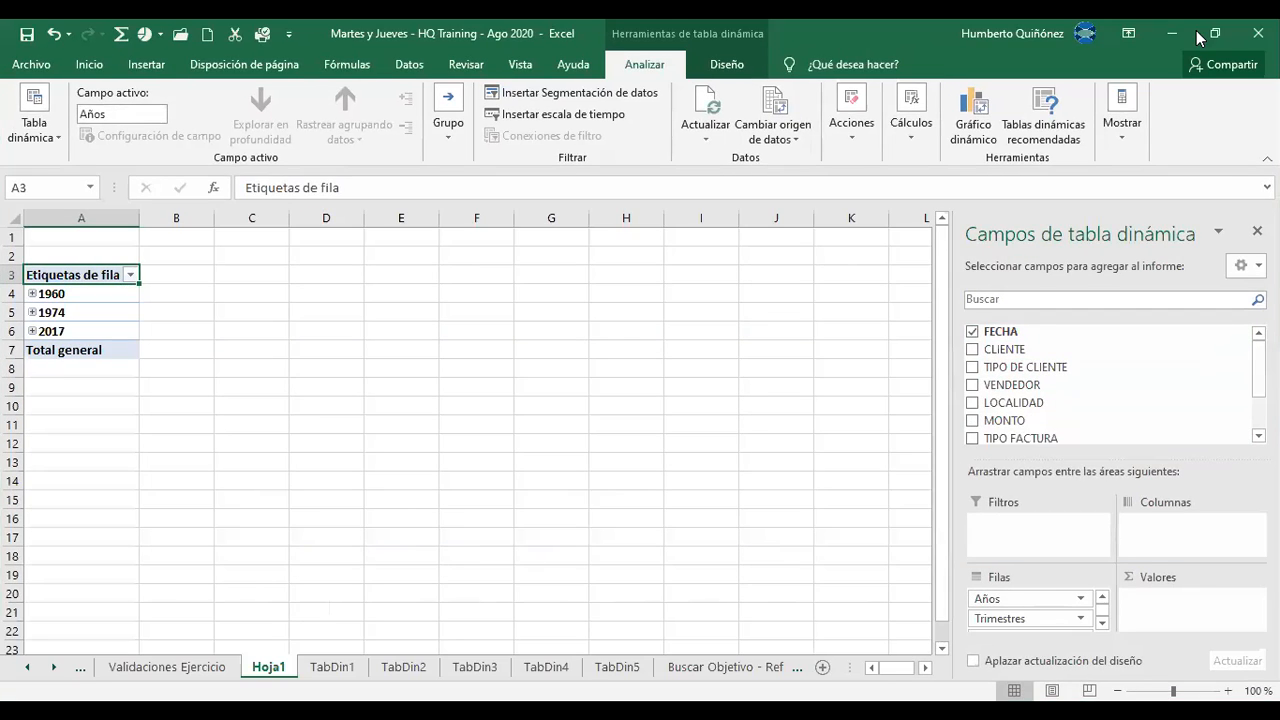
pyautogui.click(972, 350)
pyautogui.click(972, 368)
pyautogui.click(972, 386)
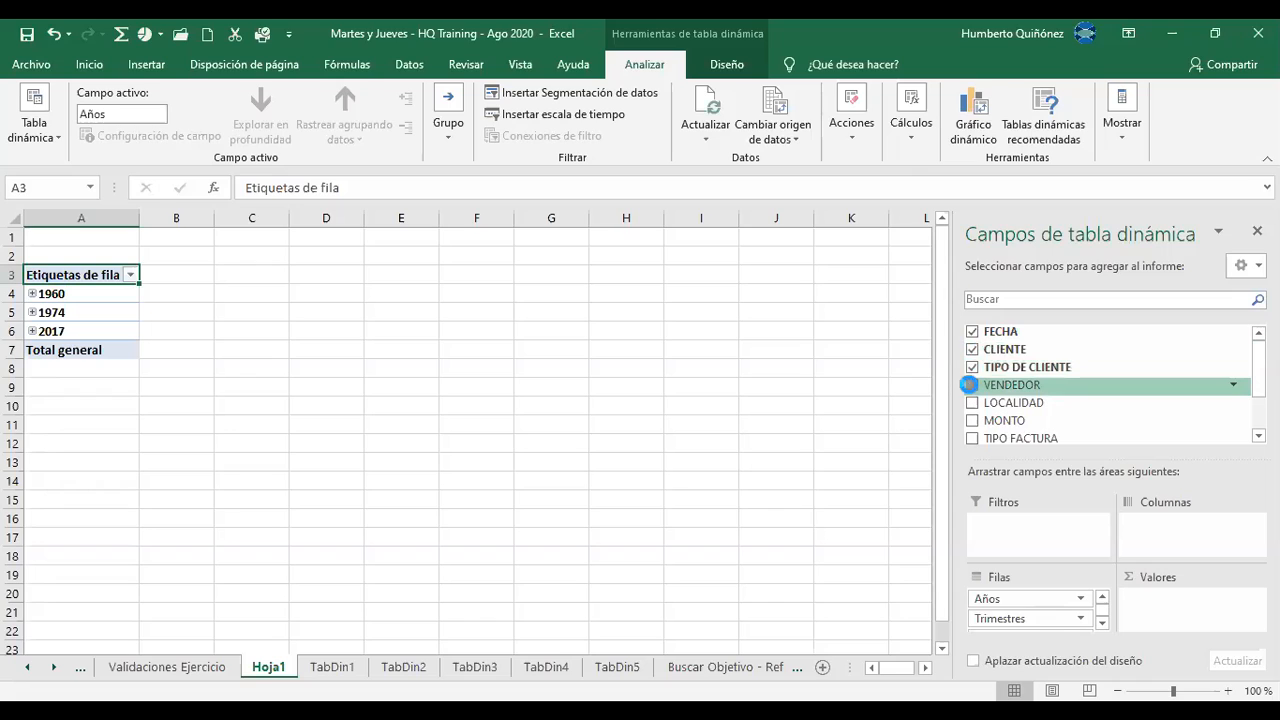
pyautogui.click(972, 404)
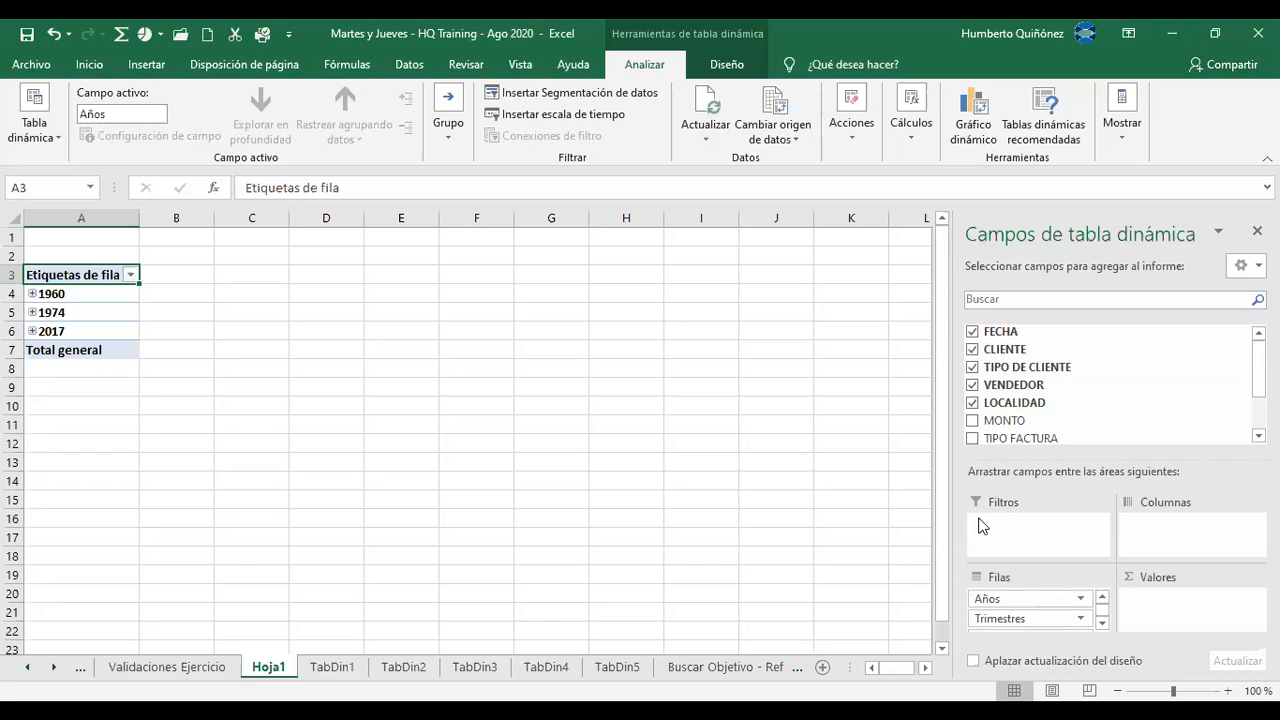
pyautogui.click(972, 422)
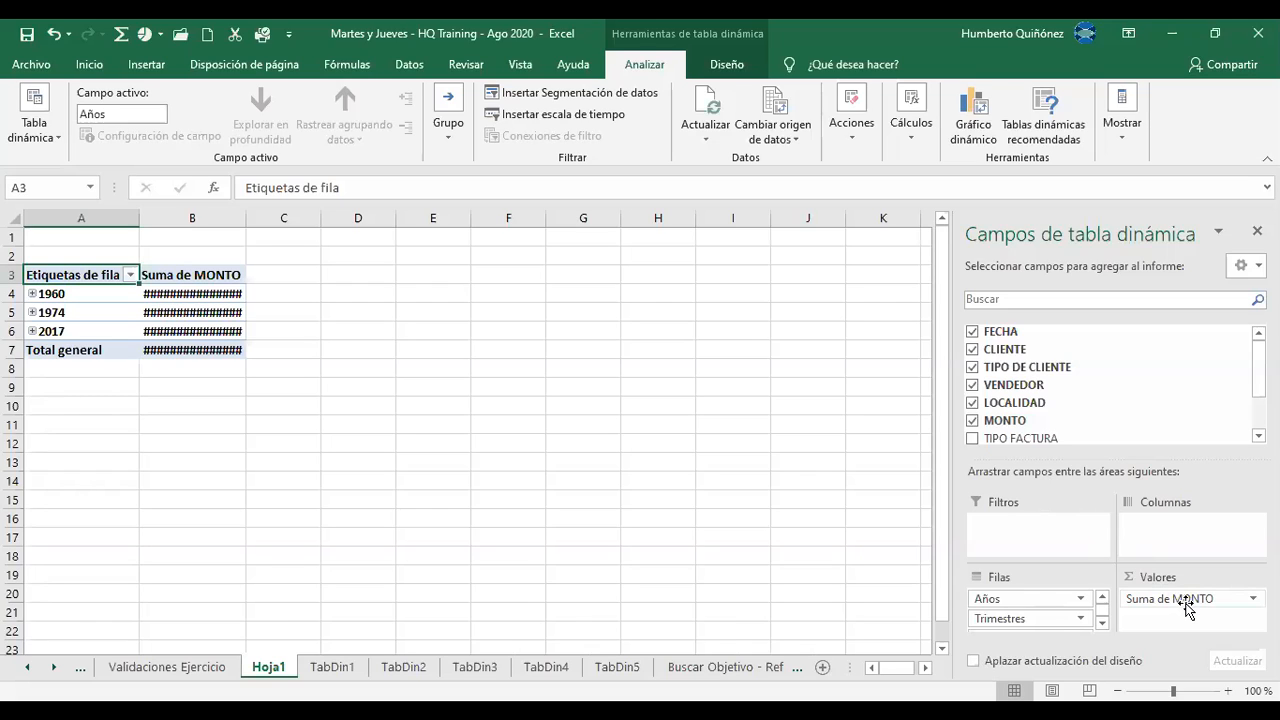
# Move the Años field from the pivot table's rows to its columns, and return it to the rows
pyautogui.click(1020, 601)
pyautogui.moveTo(1020, 601); pyautogui.dragTo(1165, 540)
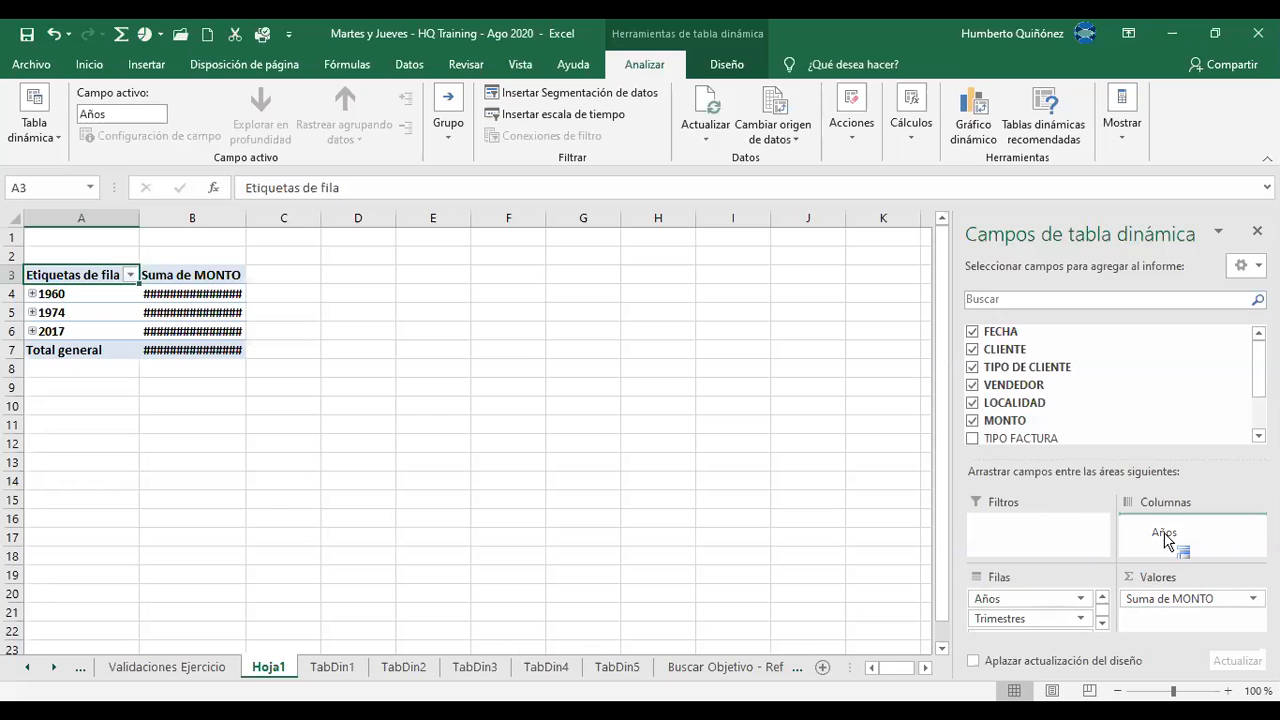
pyautogui.moveTo(1165, 540); pyautogui.dragTo(1163, 535)
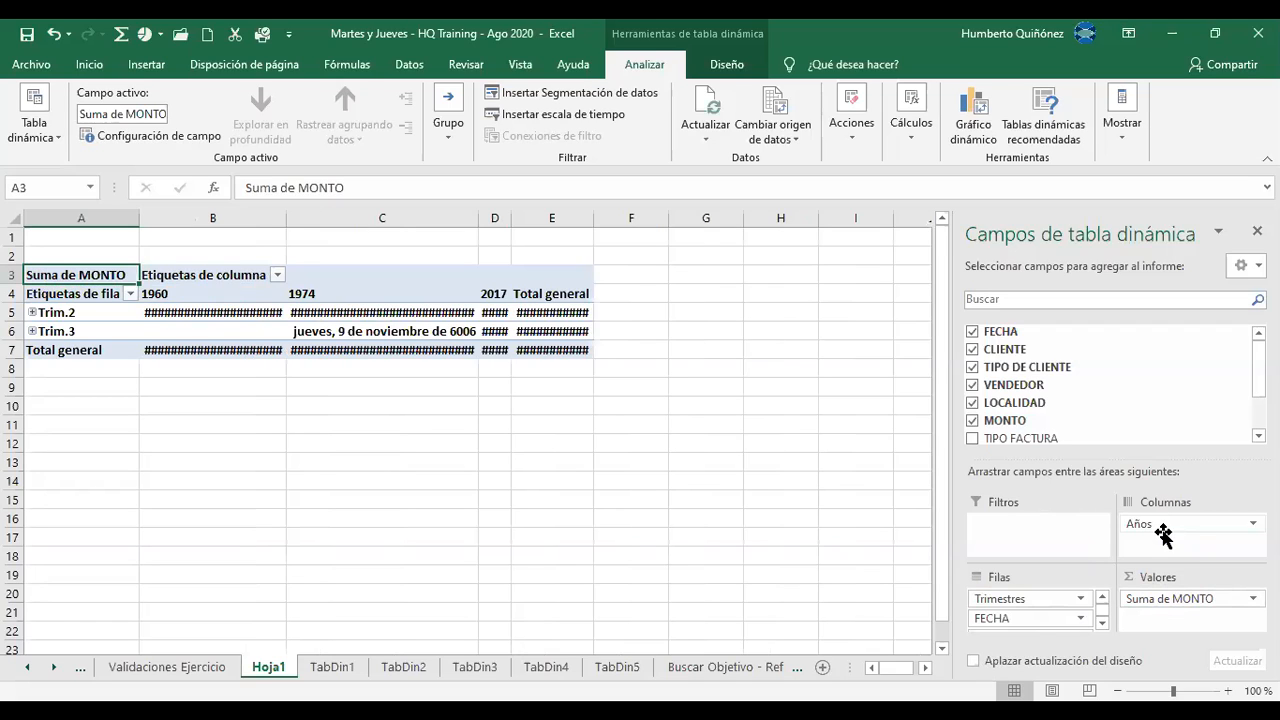
pyautogui.moveTo(1163, 527); pyautogui.dragTo(1034, 595)
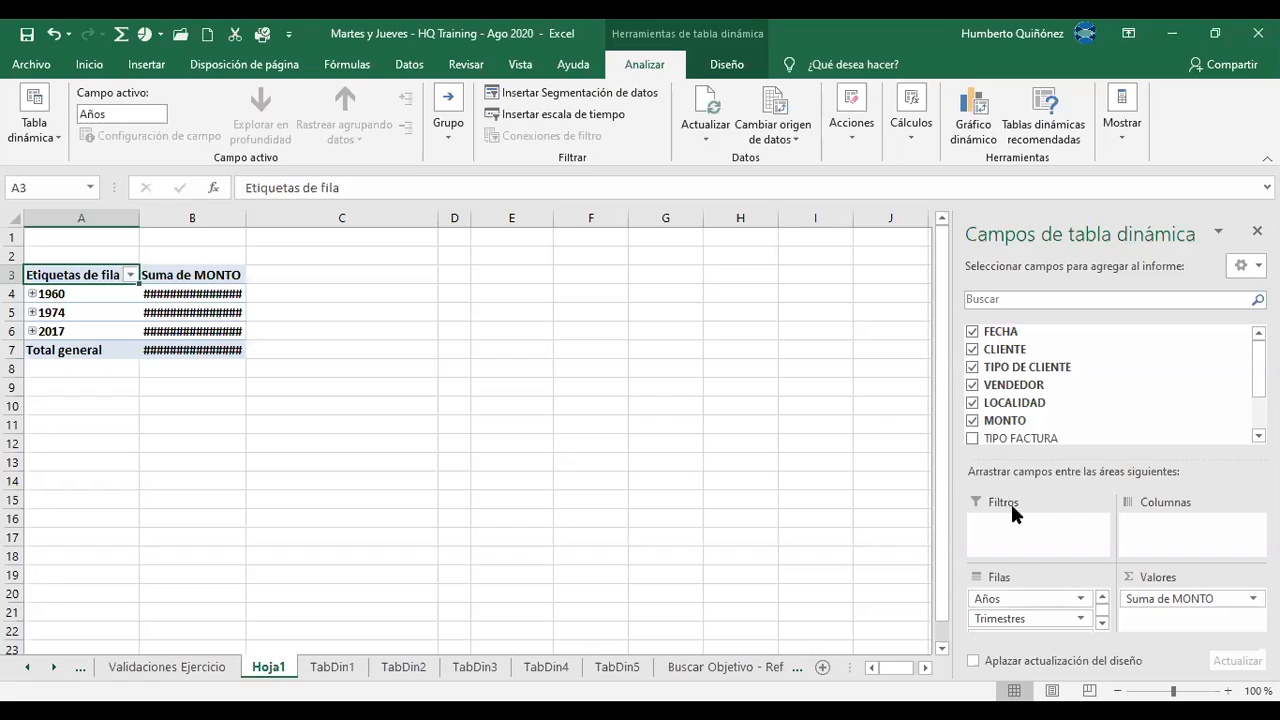
# Add the TIPO FACTURA field to the pivot table and check the source data on the TabDin1 sheet
pyautogui.click(969, 437)
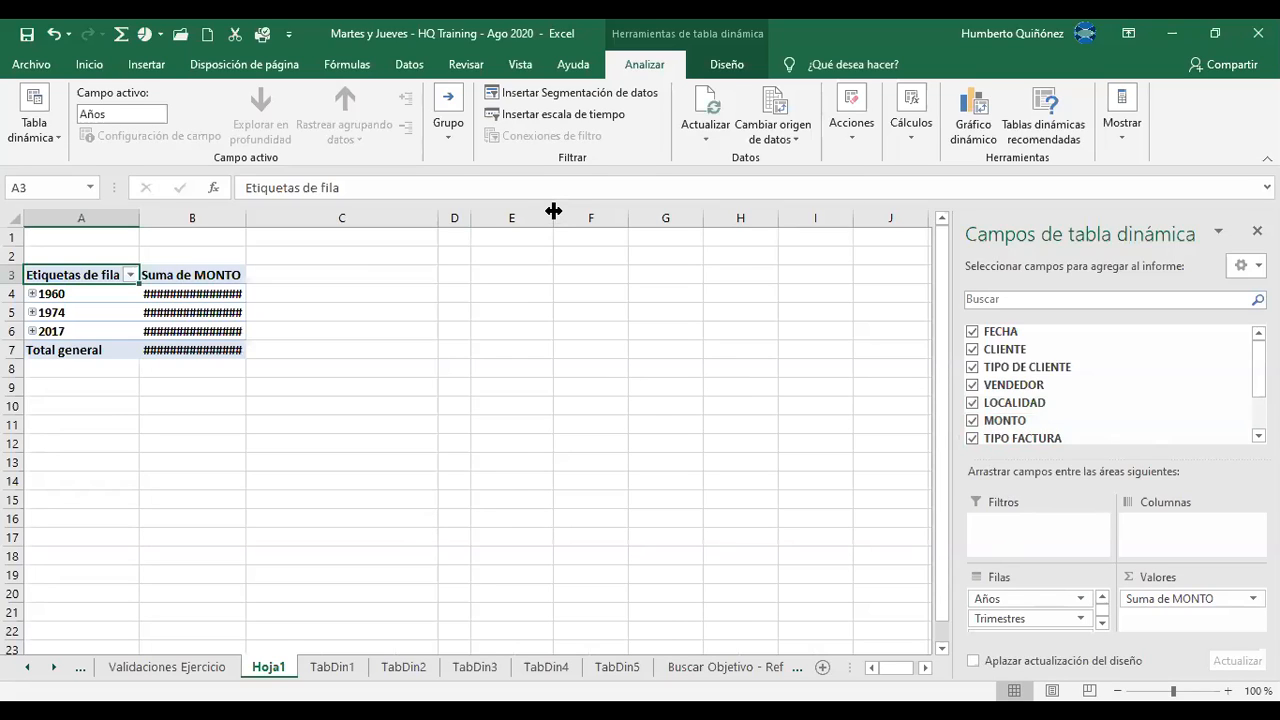
pyautogui.click(331, 667)
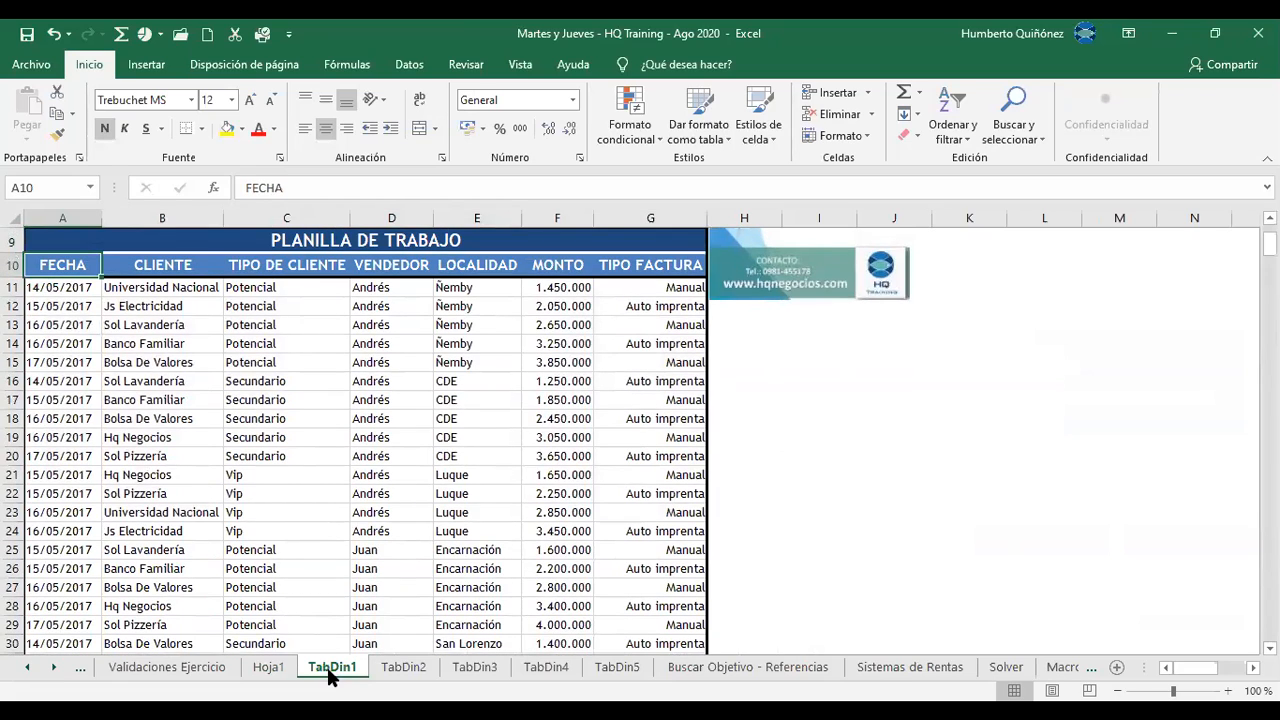
pyautogui.click(268, 667)
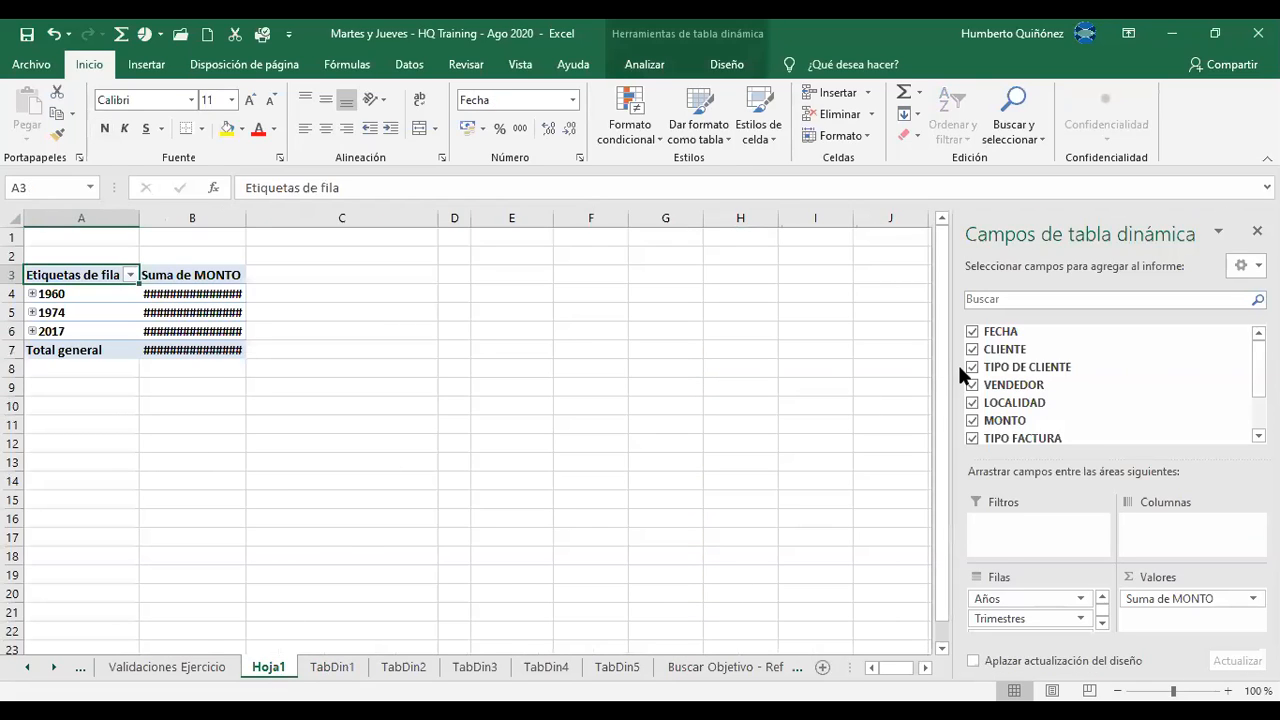
# Remove TIPO FACTURA, MONTO, LOCALIDAD, VENDEDOR, TIPO DE CLIENTE and CLIENTE from the pivot table, leaving only FECHA
pyautogui.click(972, 437)
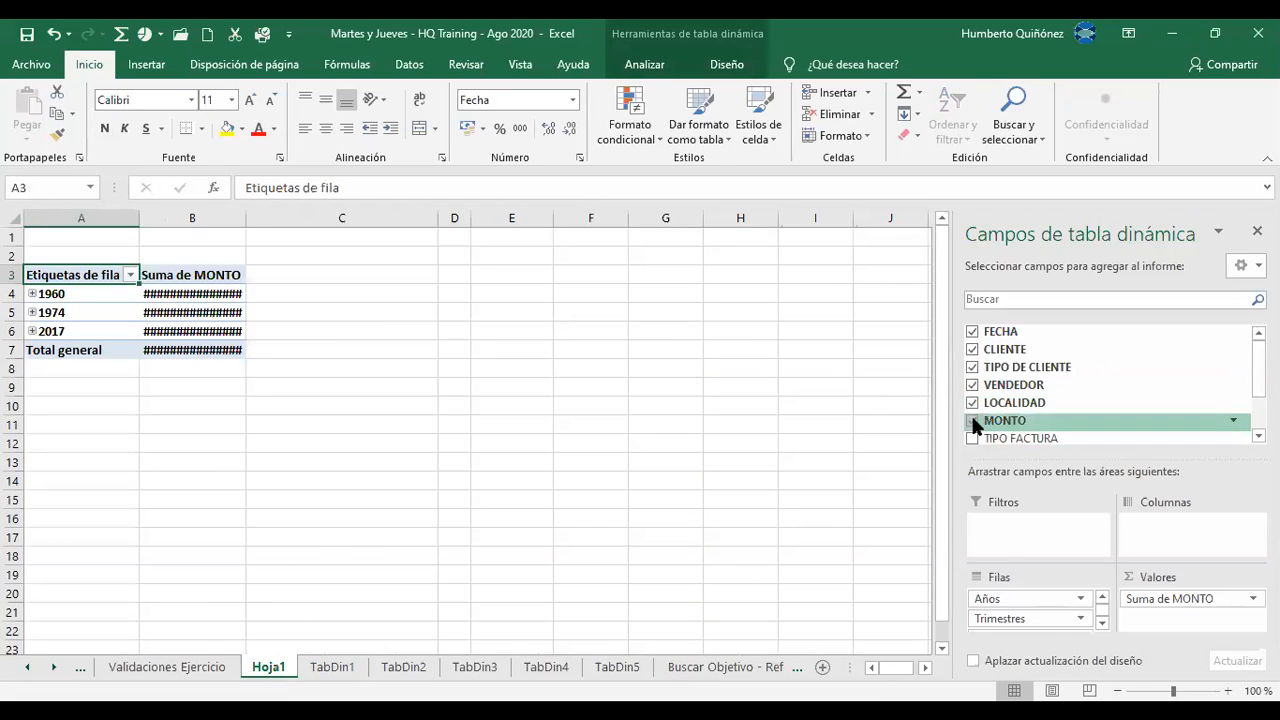
pyautogui.click(972, 421)
pyautogui.moveTo(971, 400); pyautogui.dragTo(972, 389)
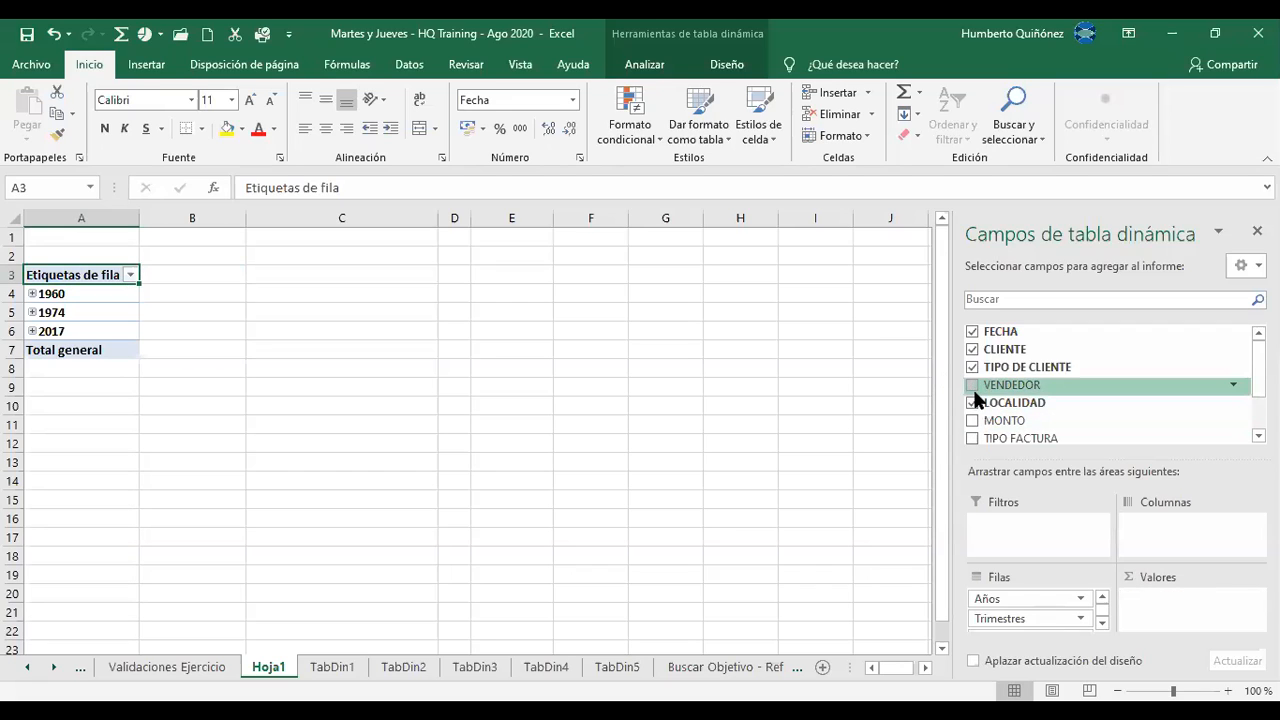
pyautogui.click(972, 367)
pyautogui.click(972, 349)
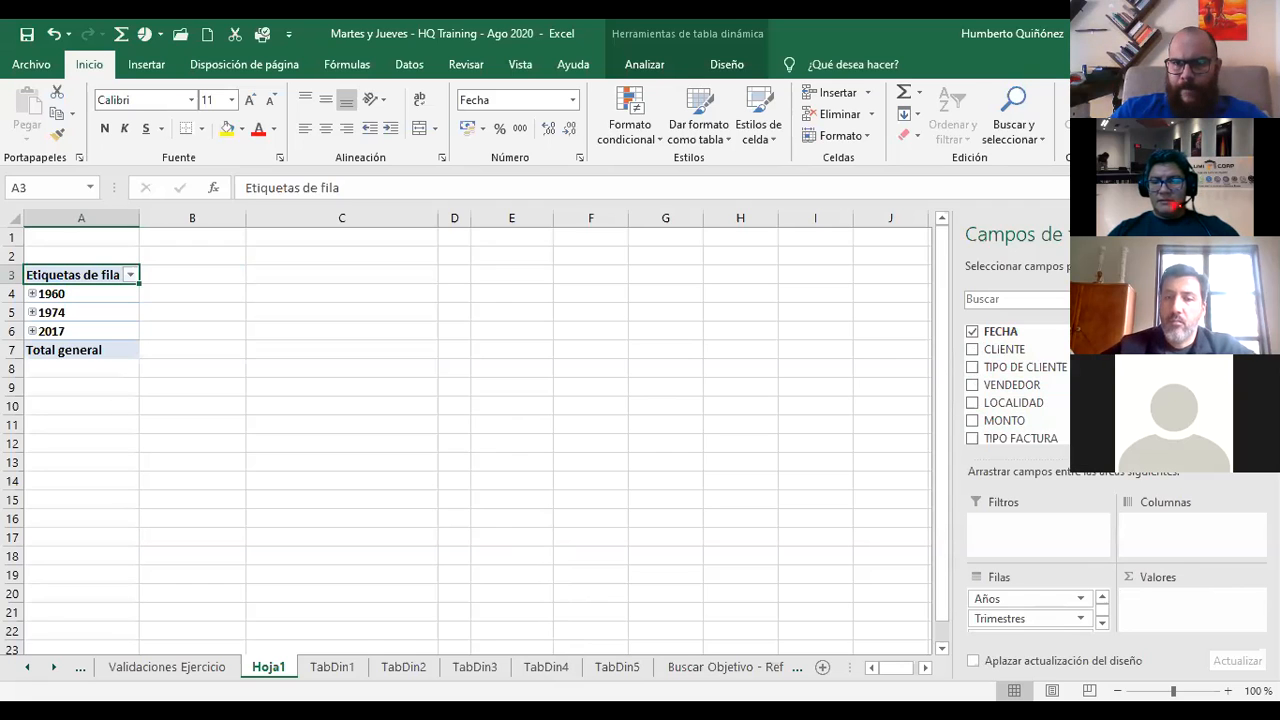
pyautogui.hotkey('alt', 'Tab')
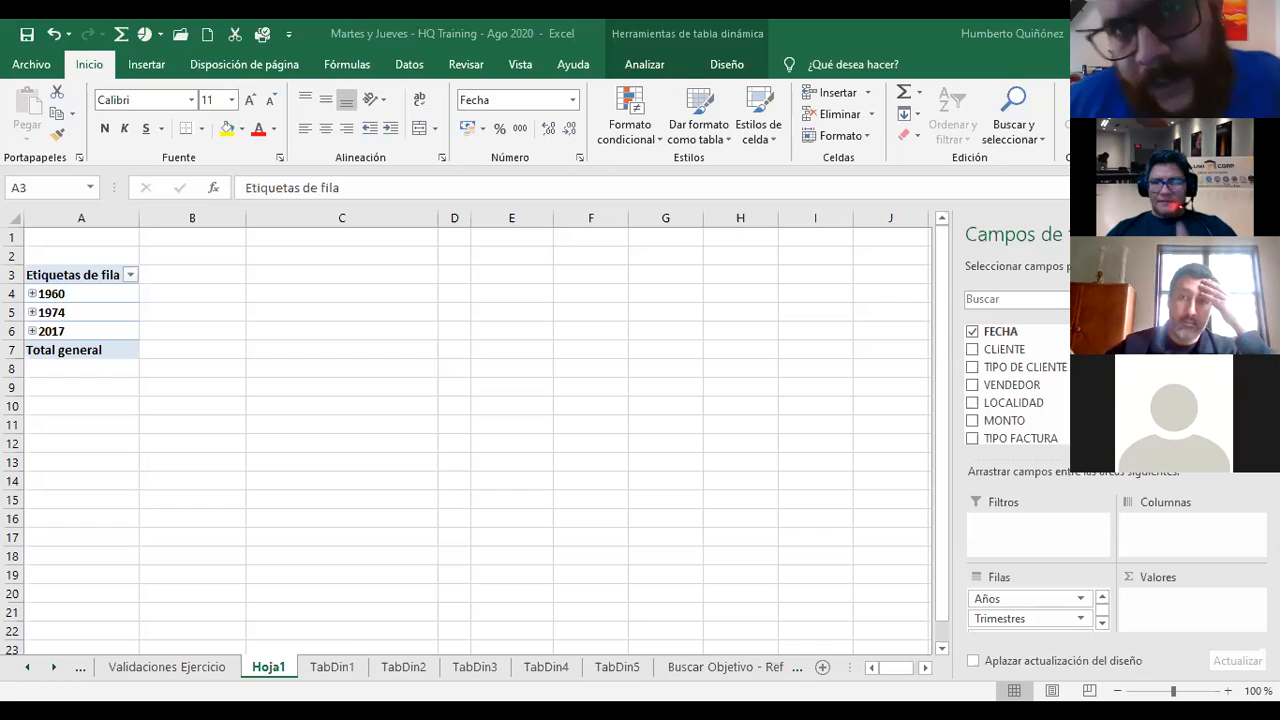
pyautogui.click(797, 397)
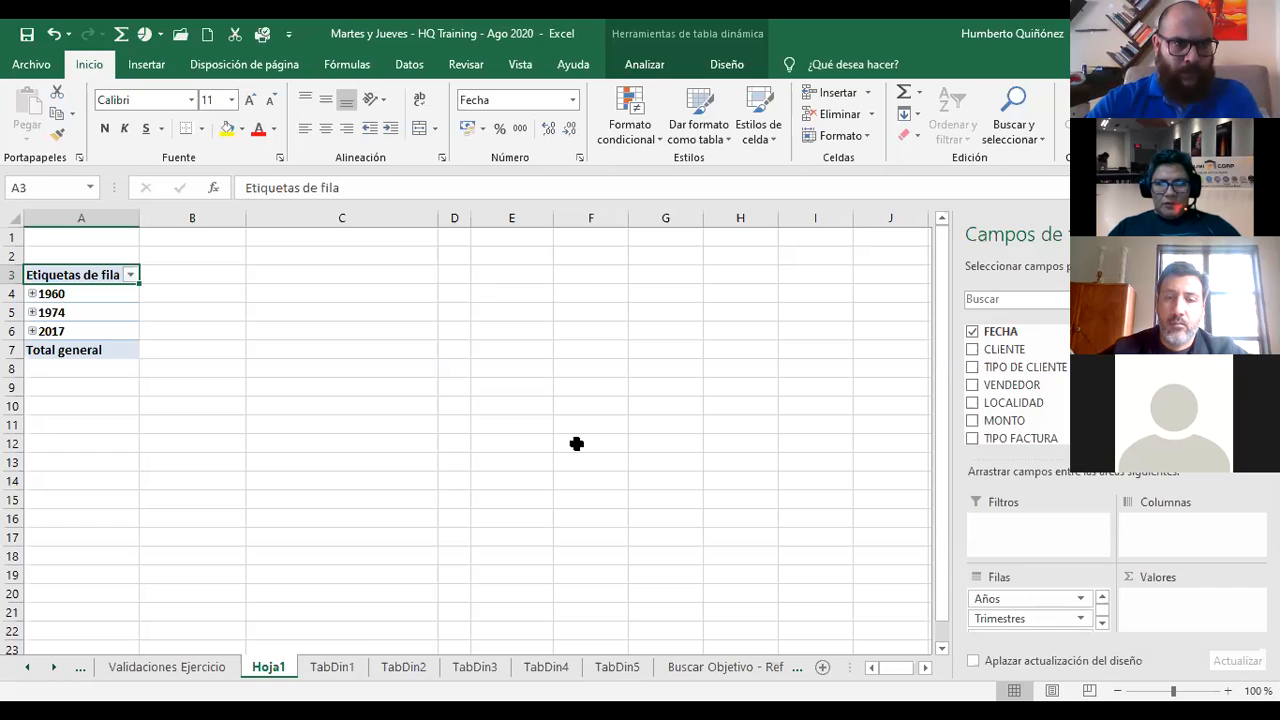
# Review the source data on the TabDin1 sheet by selecting the whole table from the FECHA header, and return to Hoja1
pyautogui.click(332, 666)
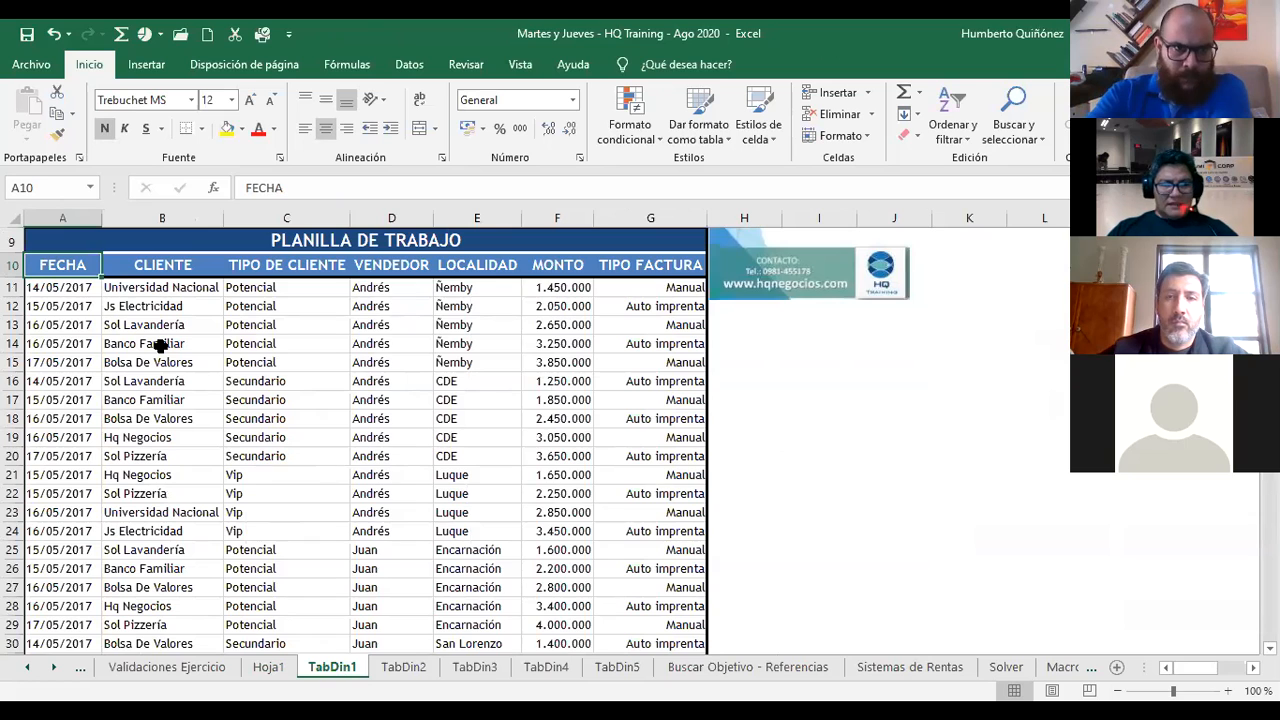
pyautogui.hotkey('ctrl', 'shift', 'Right')
pyautogui.hotkey('ctrl', 'shift', 'Down')
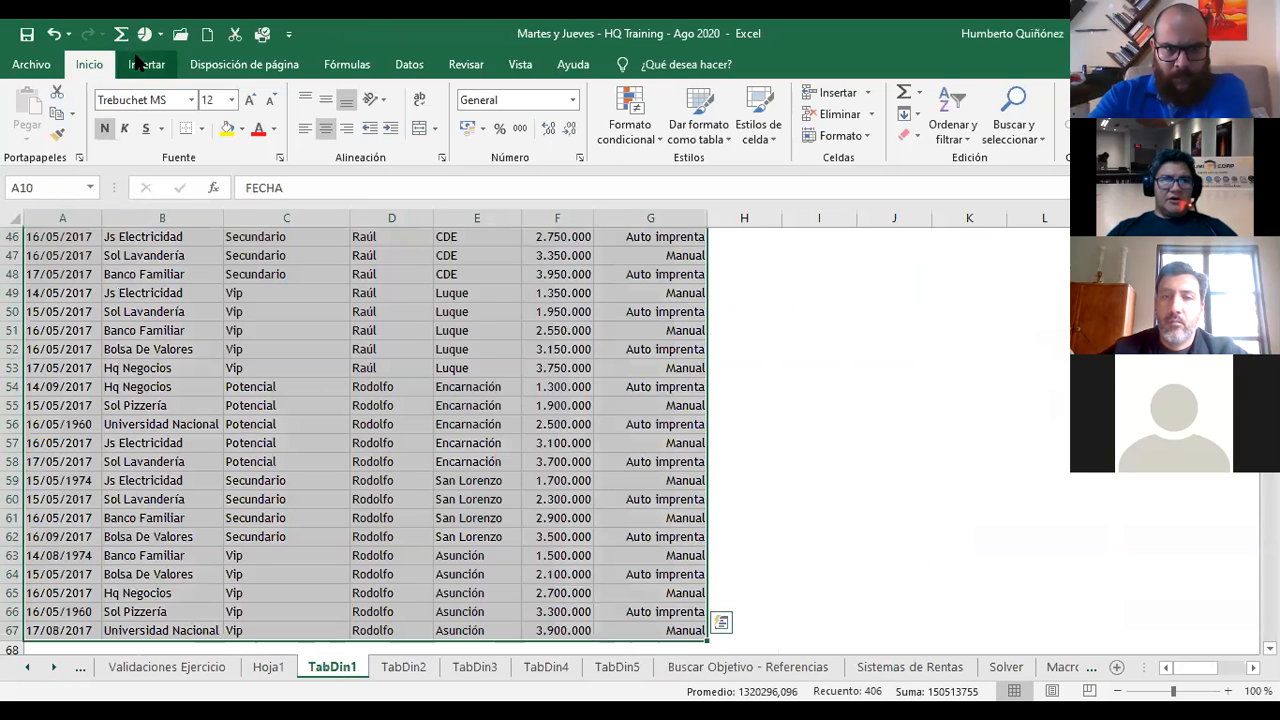
pyautogui.click(145, 64)
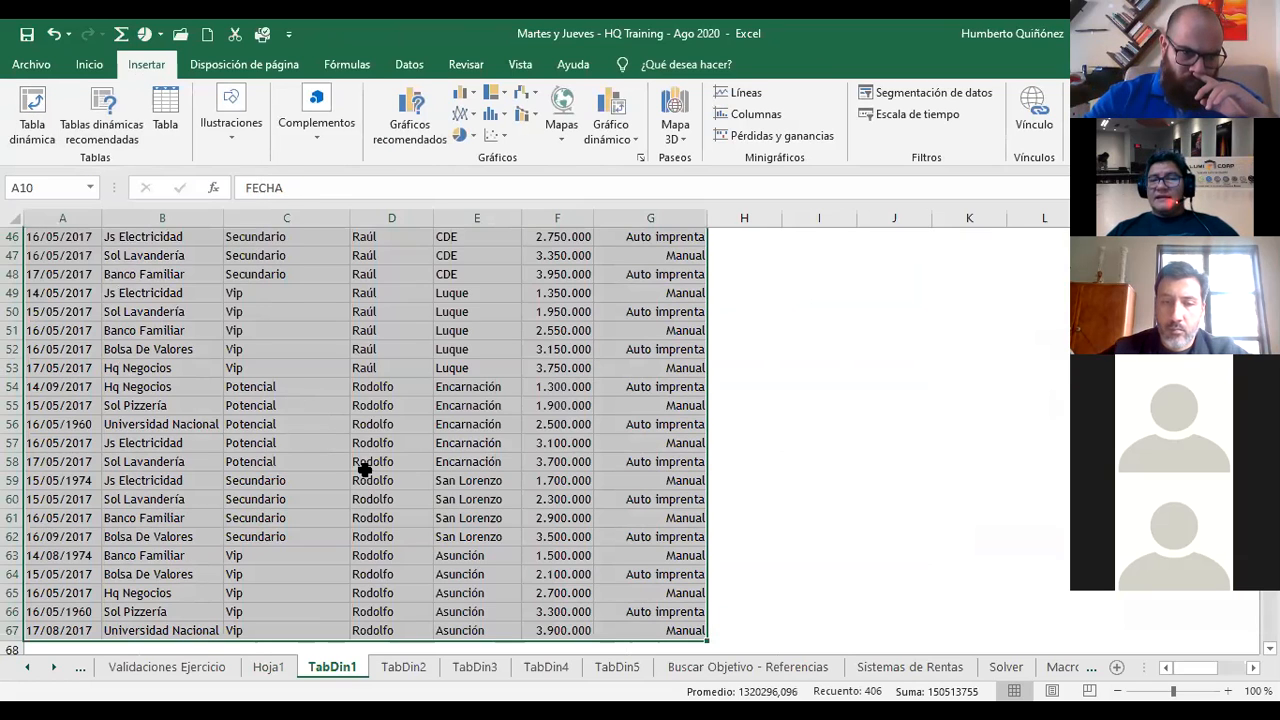
pyautogui.click(268, 666)
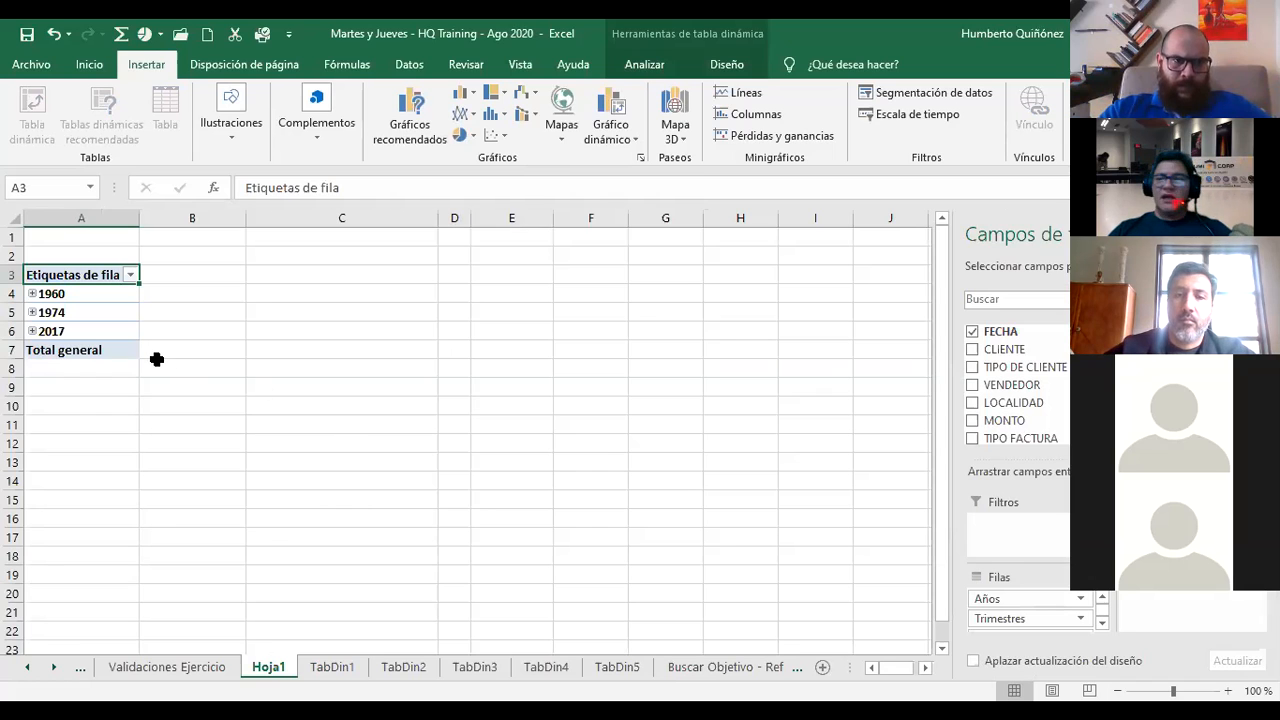
# Expand the year 1960 and its Trim.2 quarter in the pivot table's rows to show the months
pyautogui.click(32, 294)
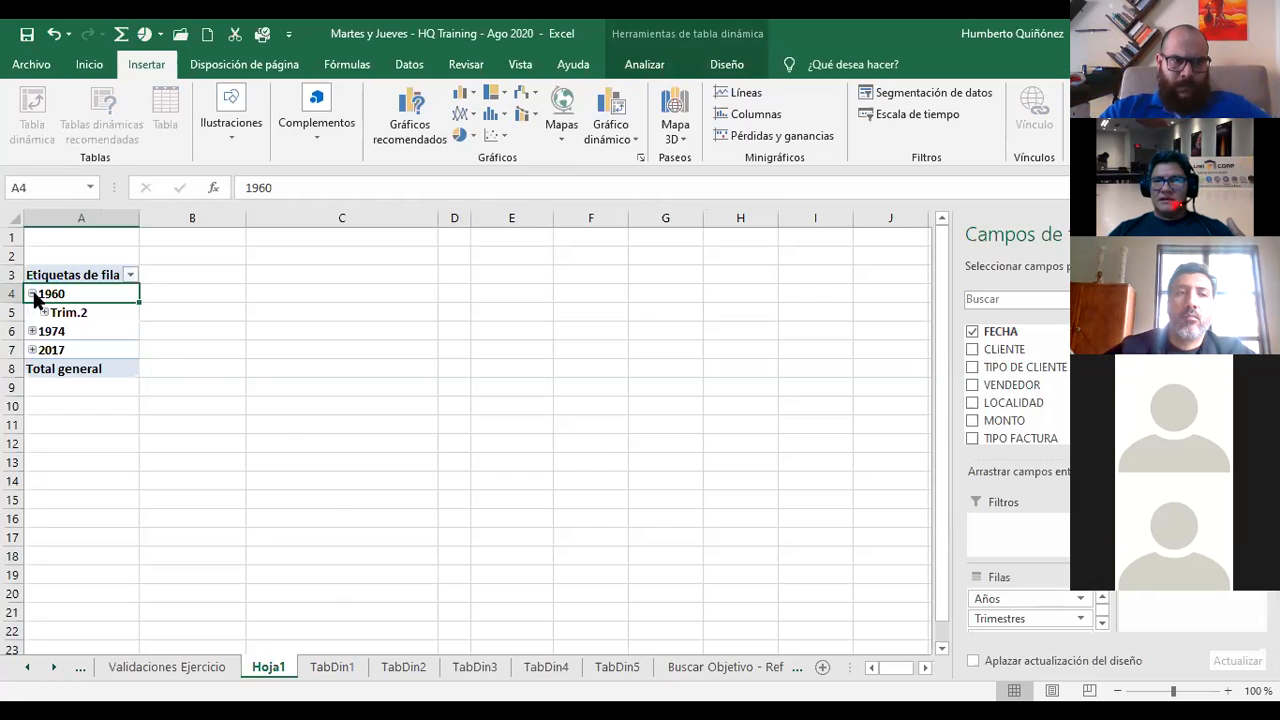
pyautogui.click(604, 171)
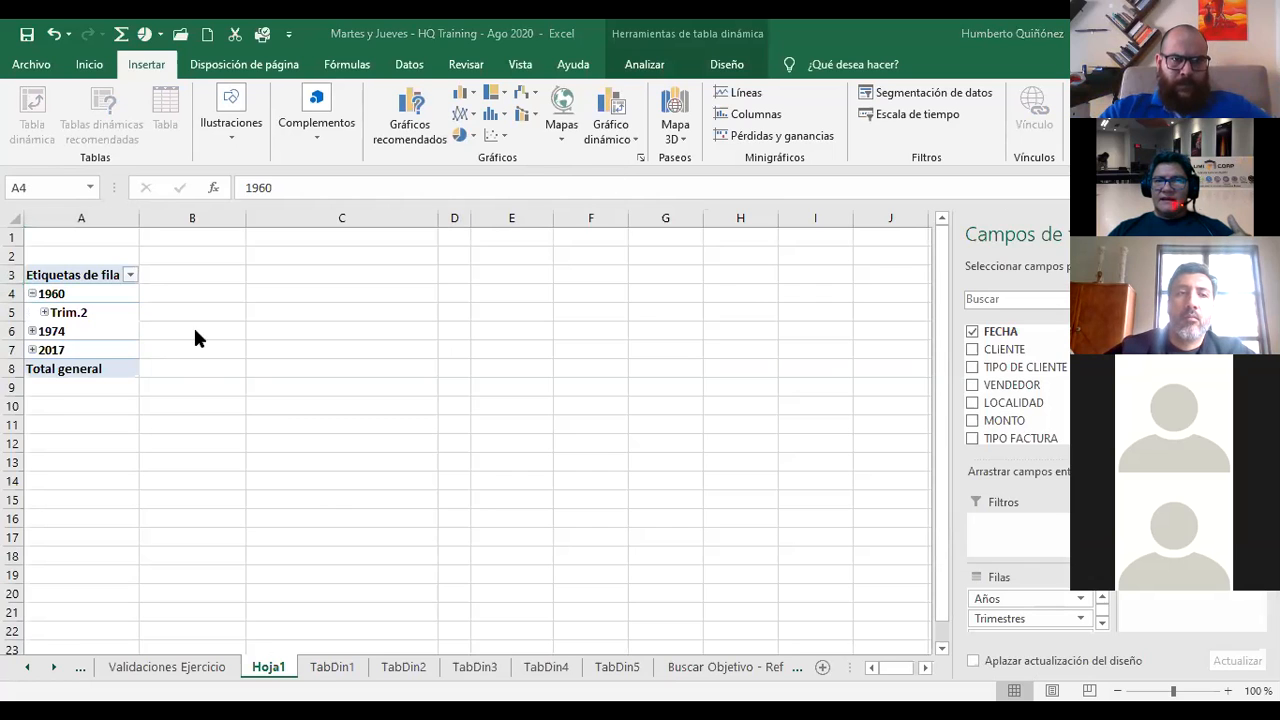
pyautogui.click(45, 313)
pyautogui.click(44, 313)
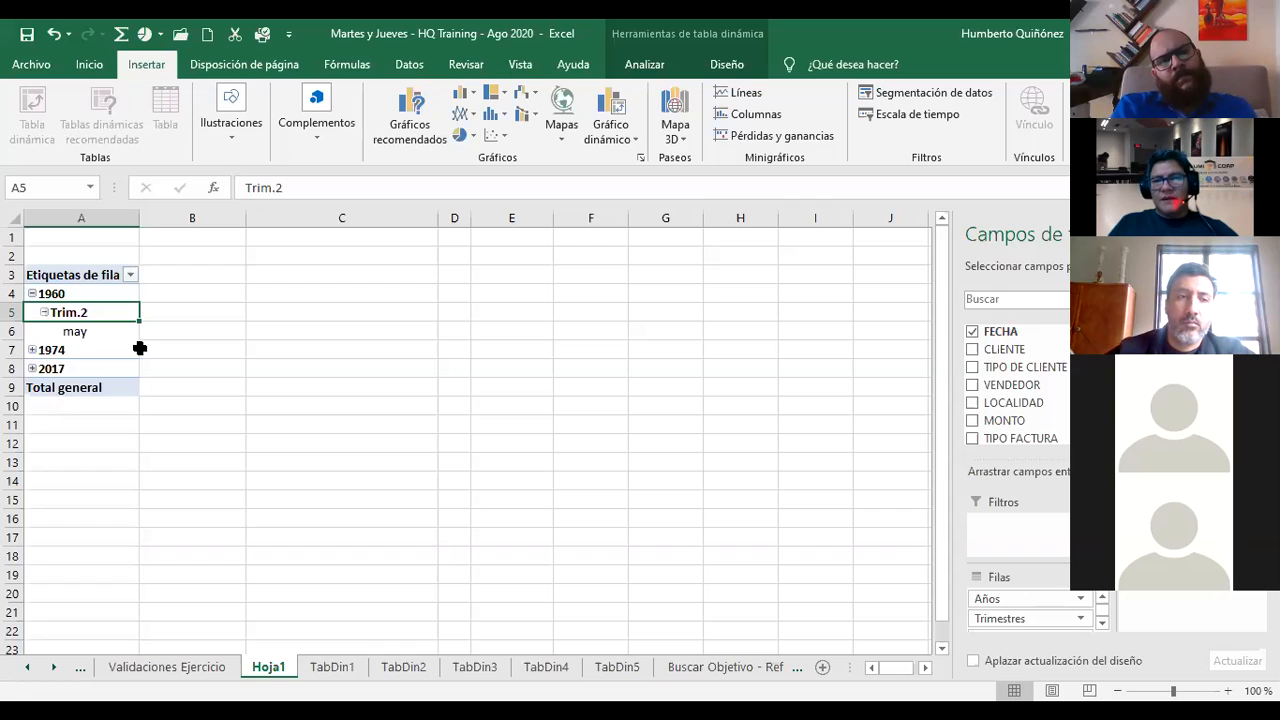
# Try ungrouping the pivot table's dates from the Trim.2 row label, and undo the ungrouping
pyautogui.rightClick(84, 312)
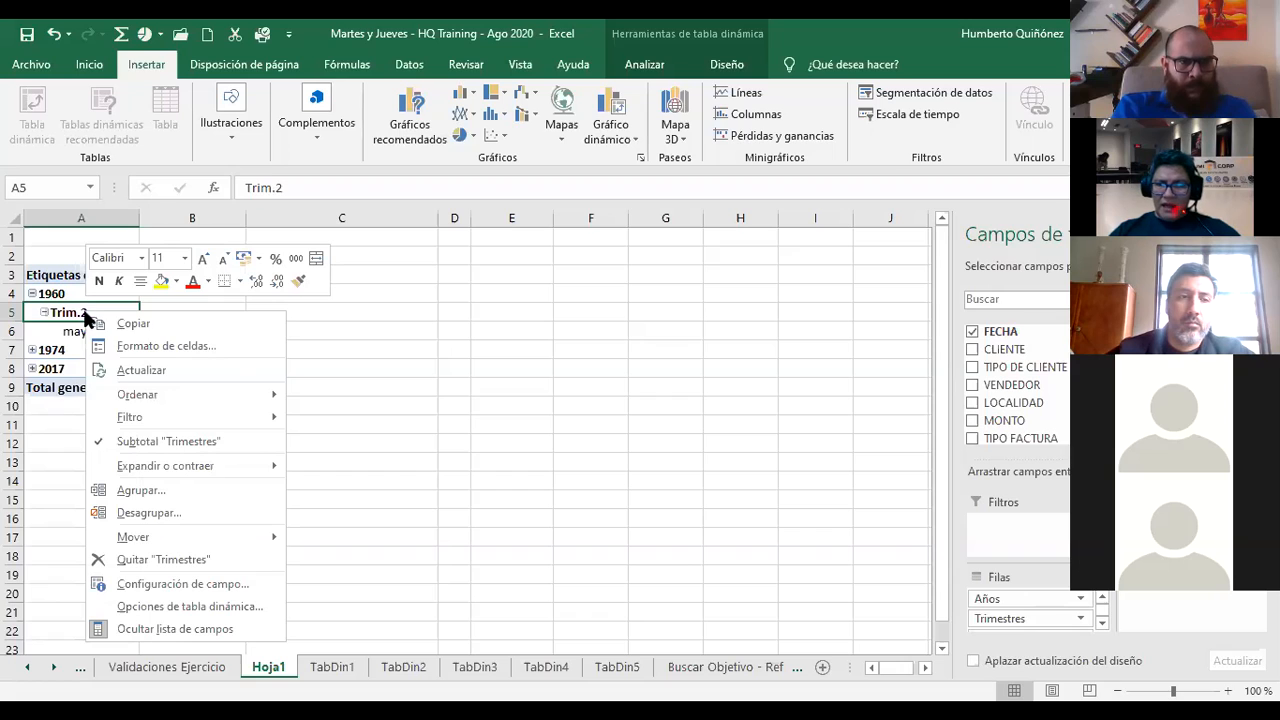
pyautogui.click(150, 513)
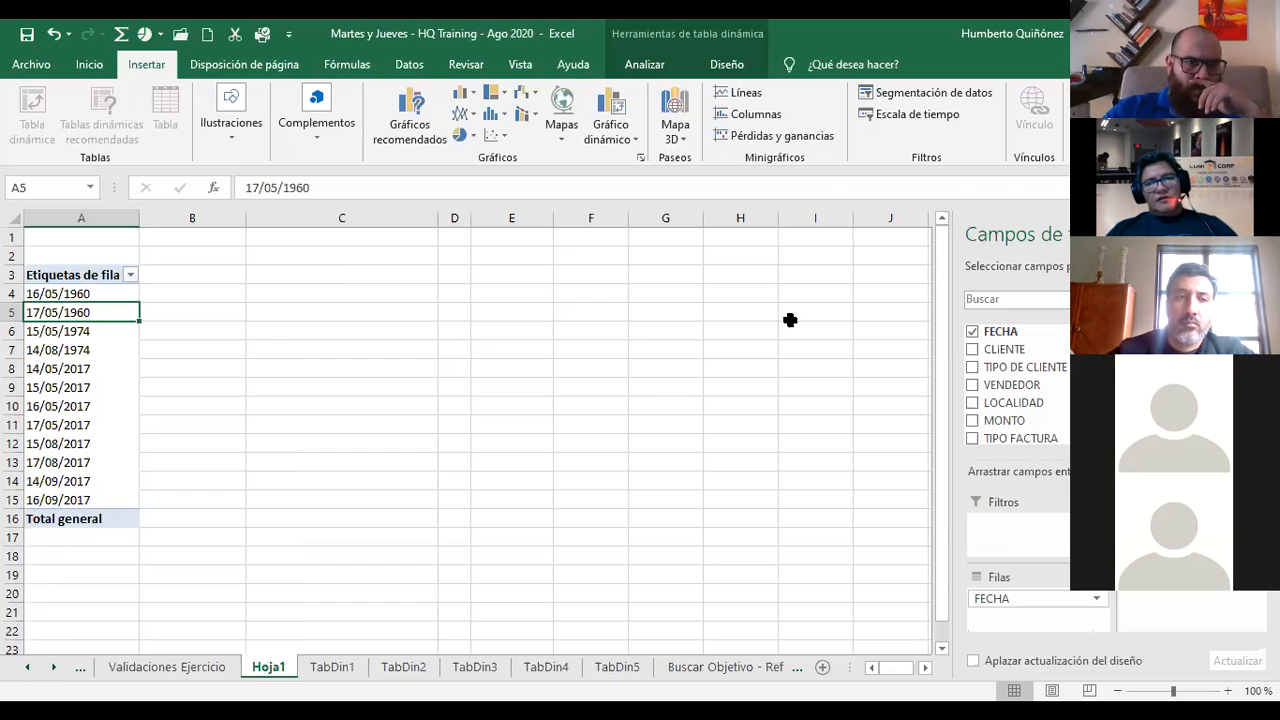
pyautogui.hotkey('ctrl', 'z')
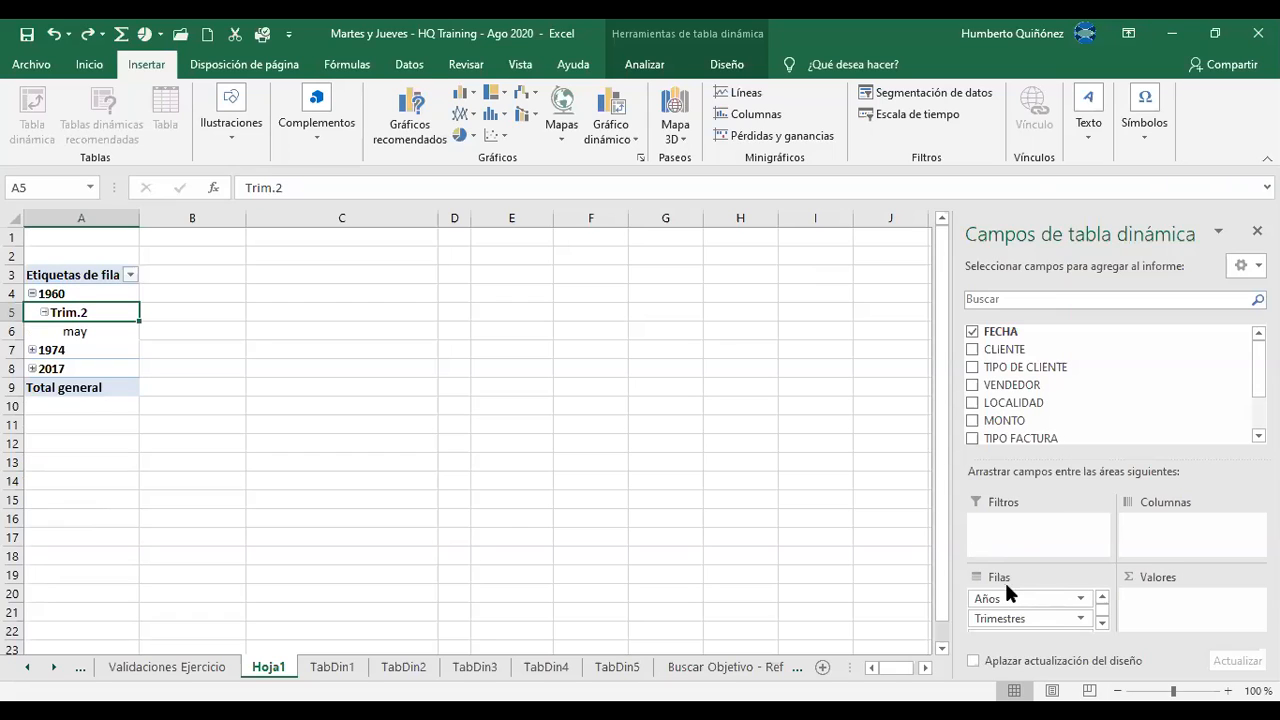
# Move Años, Trimestres and FECHA to the pivot table's columns, trying Años in the rows before placing it below Trimestres in the columns
pyautogui.moveTo(1018, 601); pyautogui.dragTo(1162, 537)
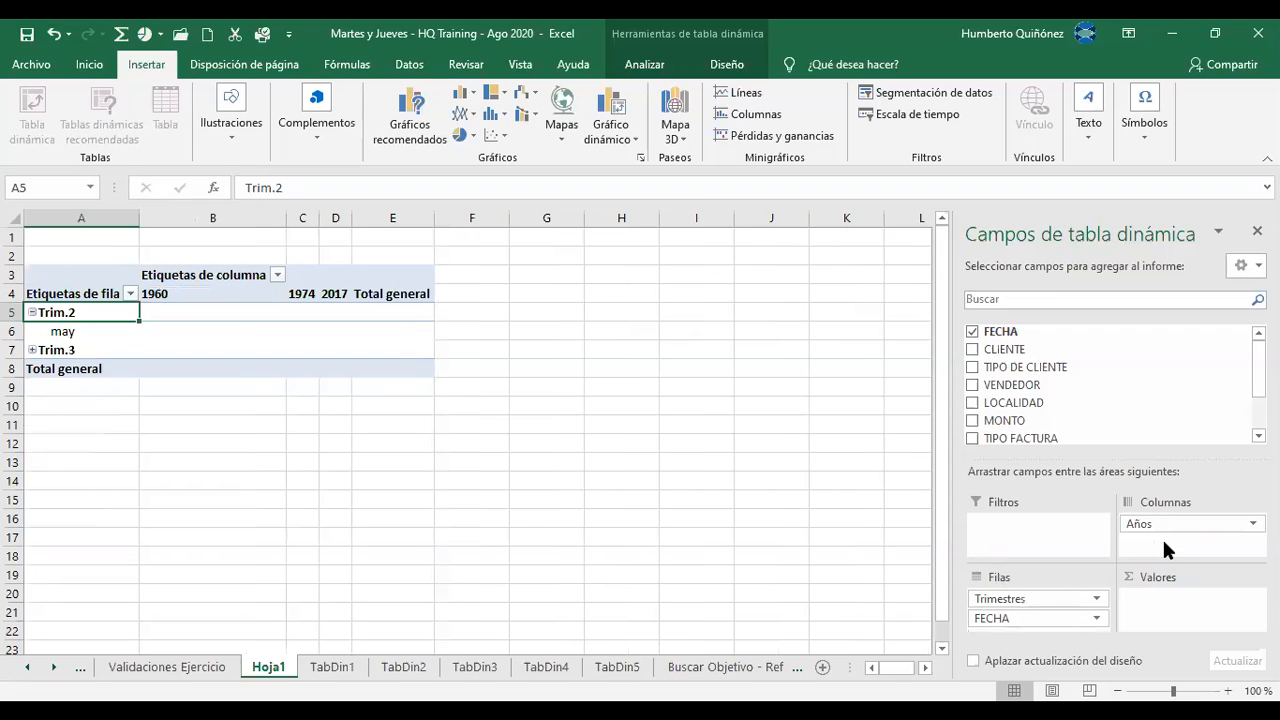
pyautogui.moveTo(1050, 598); pyautogui.dragTo(1157, 550)
pyautogui.moveTo(1031, 599); pyautogui.dragTo(1164, 546)
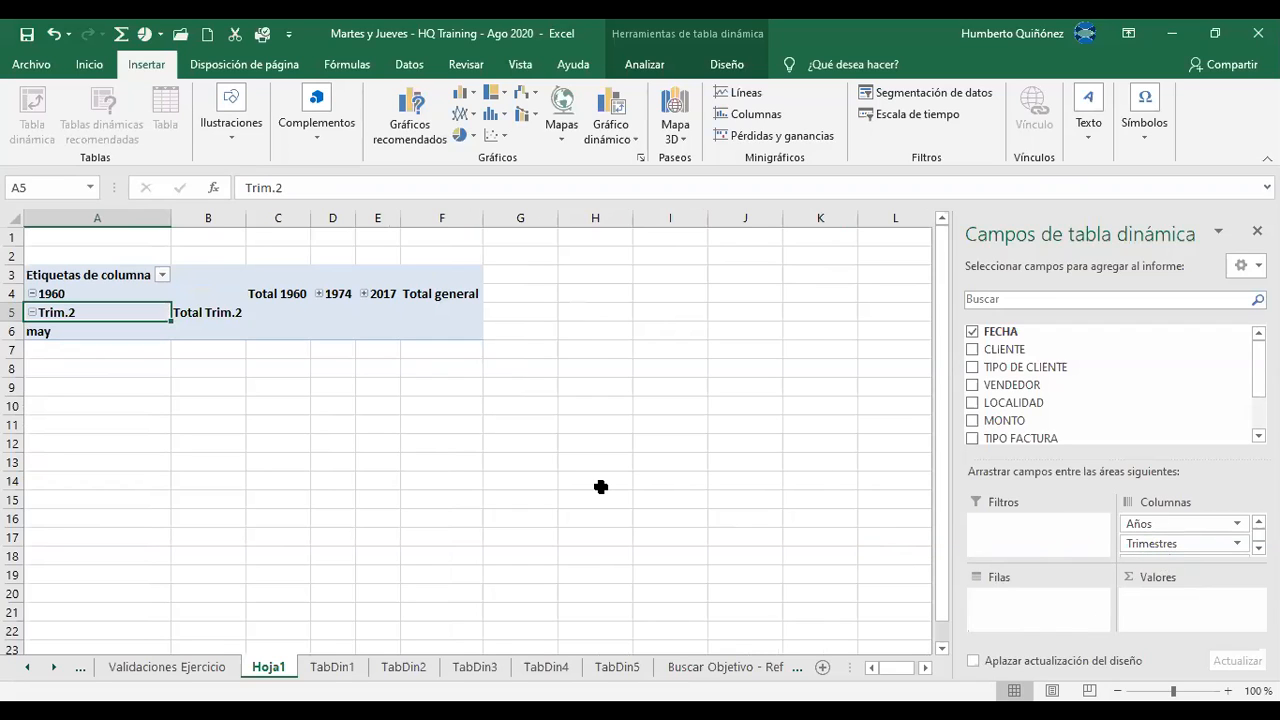
pyautogui.moveTo(1155, 527); pyautogui.dragTo(1049, 598)
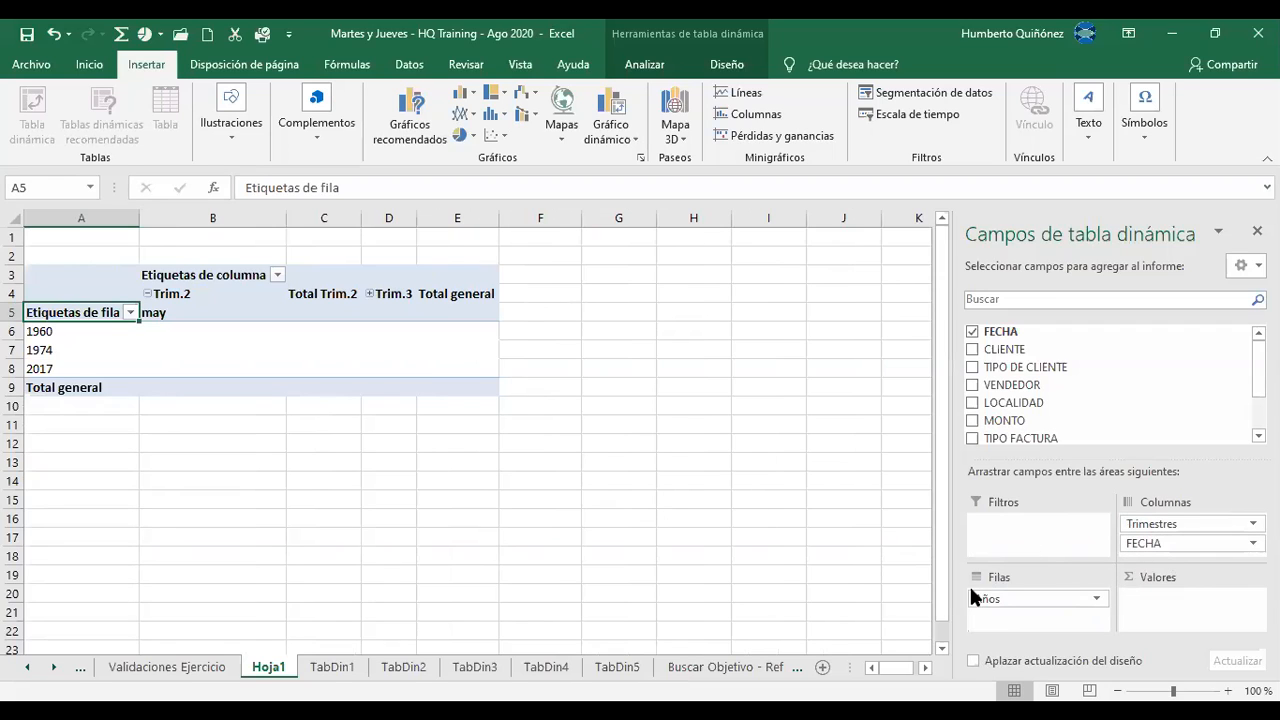
pyautogui.moveTo(1000, 595); pyautogui.dragTo(1150, 540)
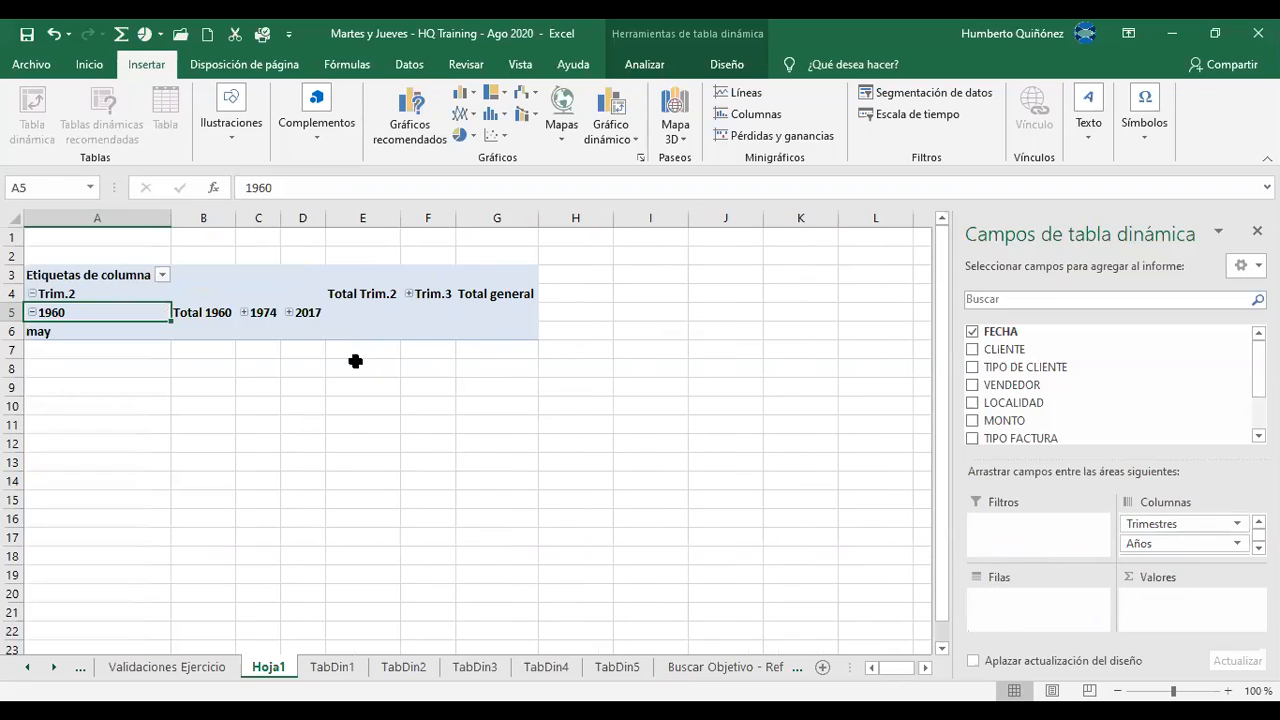
# Ungroup the pivot table's dates into individual days and move the FECHA field from the columns to the rows
pyautogui.rightClick(343, 293)
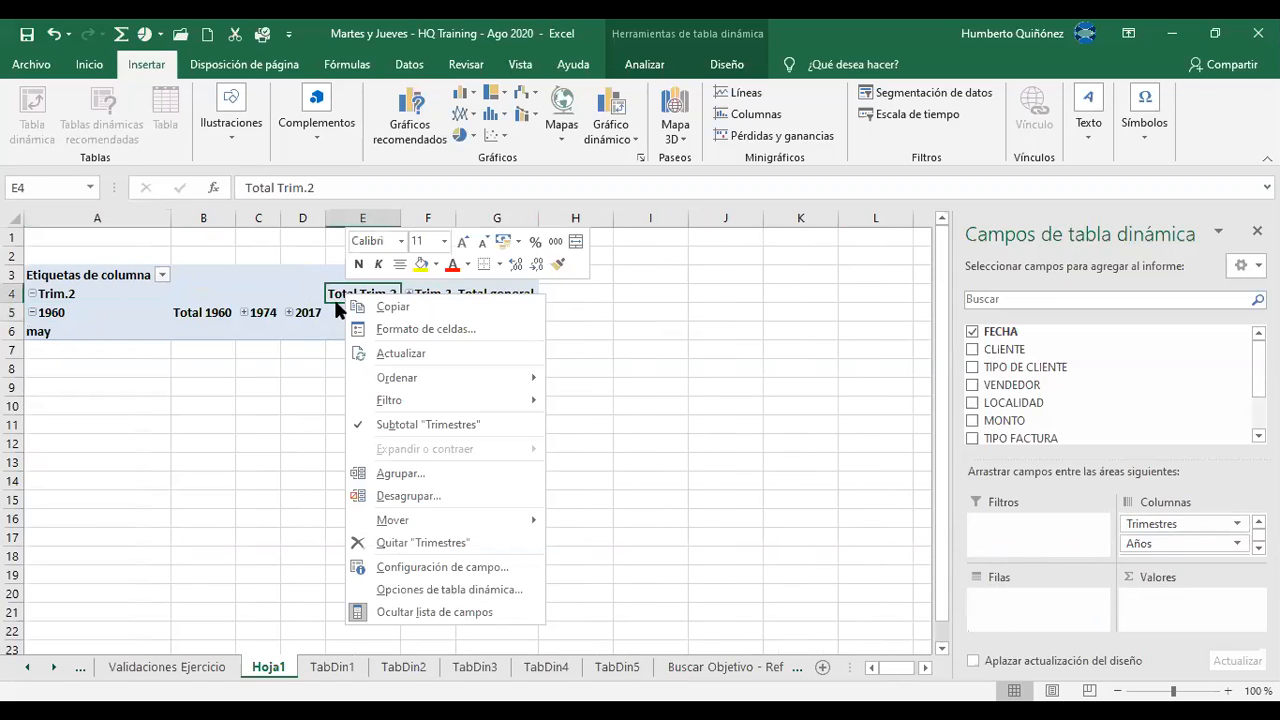
pyautogui.click(385, 497)
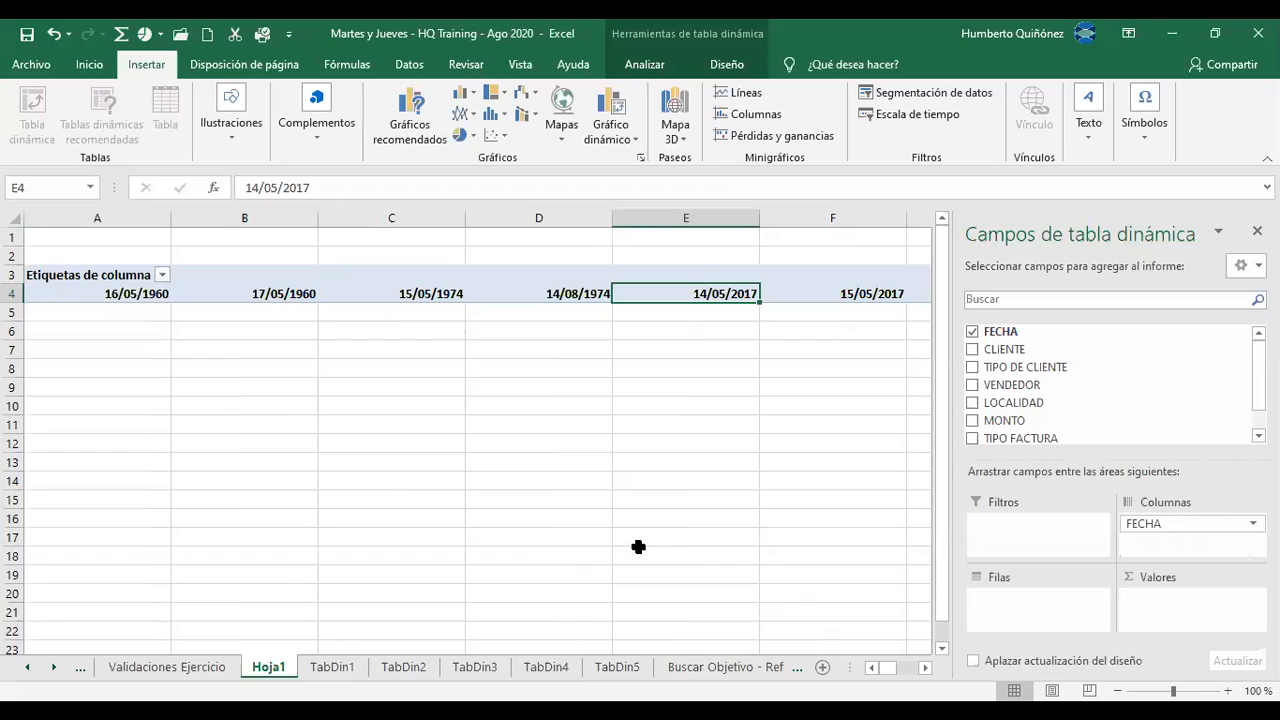
pyautogui.moveTo(1173, 529); pyautogui.dragTo(1041, 605)
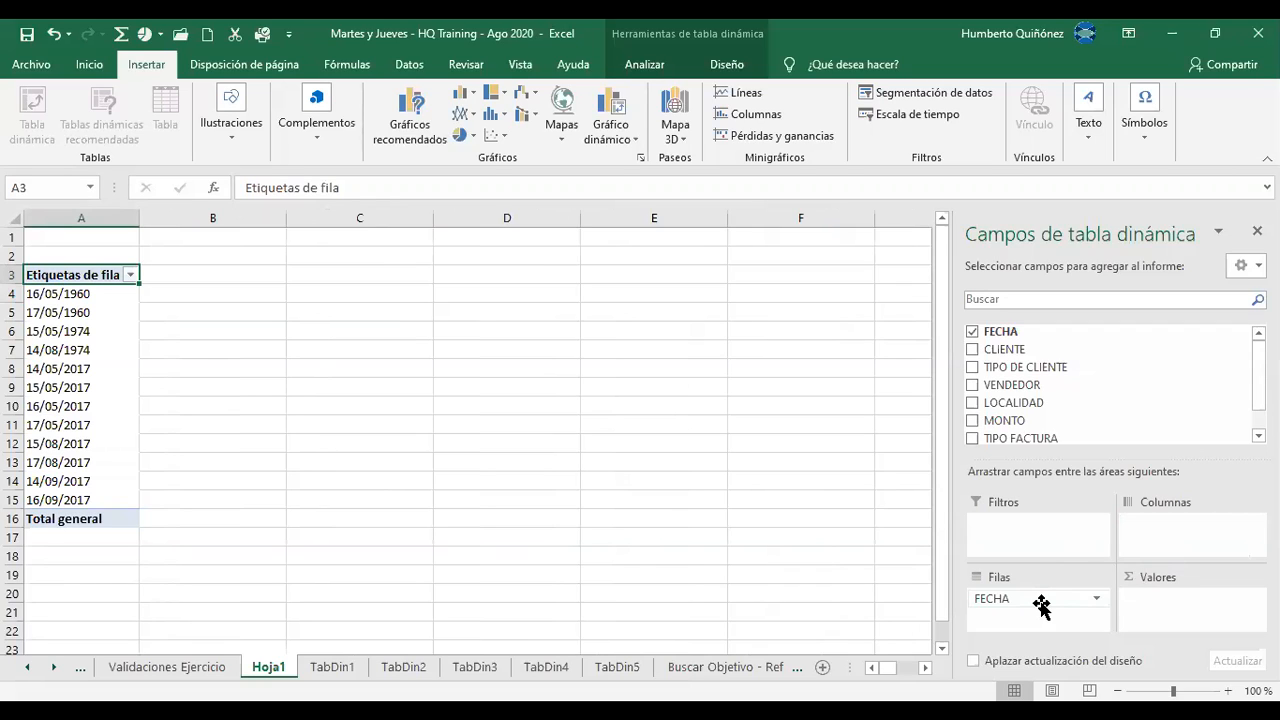
pyautogui.moveTo(1040, 603); pyautogui.dragTo(376, 477)
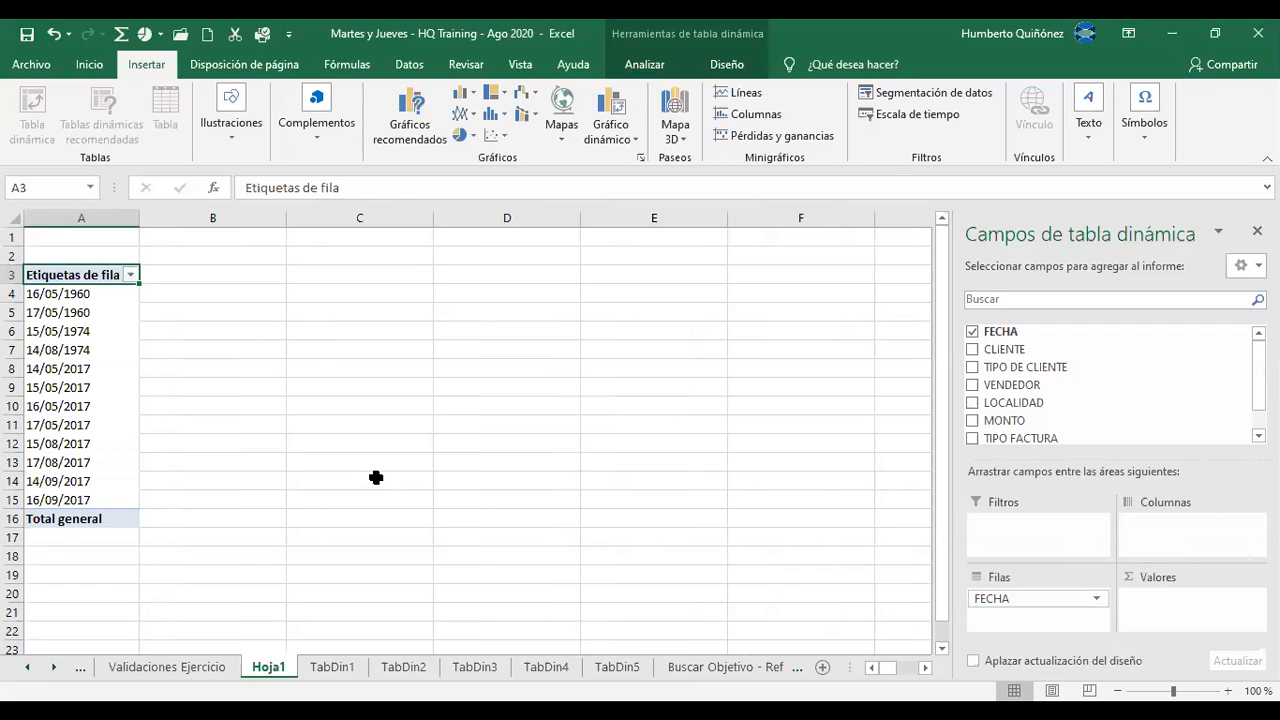
pyautogui.moveTo(376, 477); pyautogui.dragTo(686, 453)
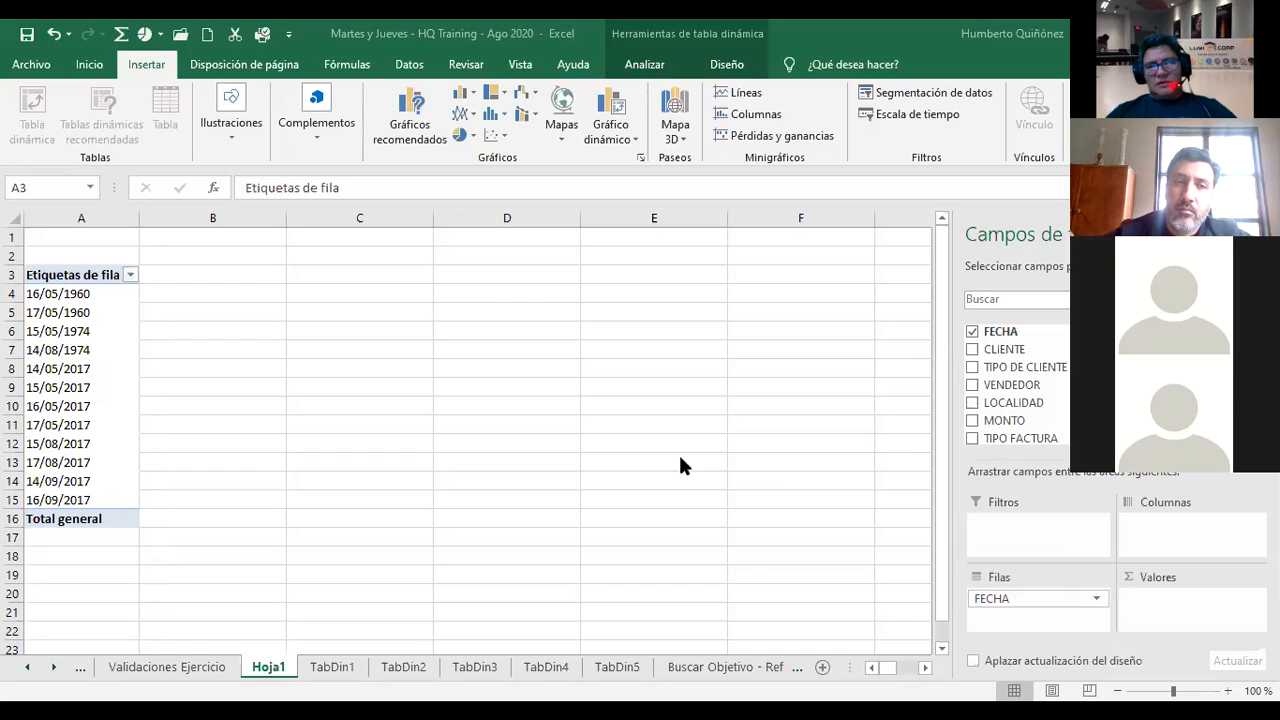
pyautogui.click(425, 396)
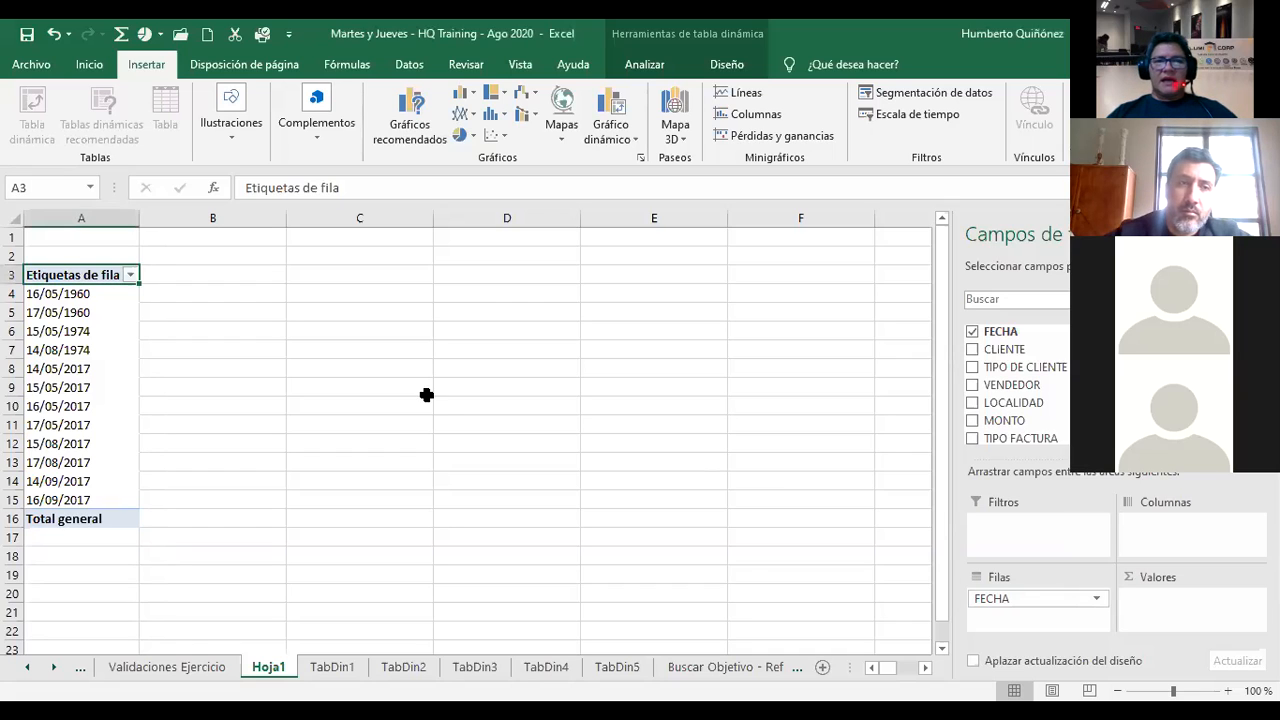
pyautogui.click(248, 305)
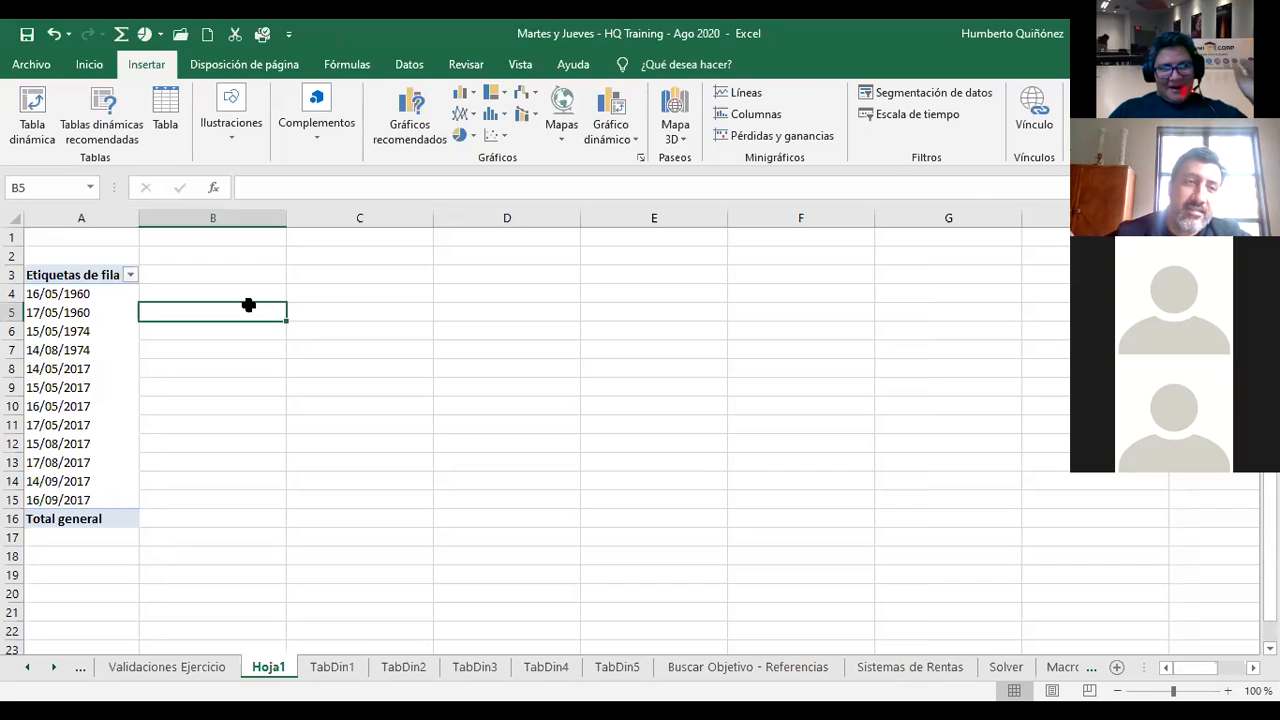
pyautogui.click(201, 287)
pyautogui.press('Down')
pyautogui.press('Down')
pyautogui.press('Down')
pyautogui.press('Down')
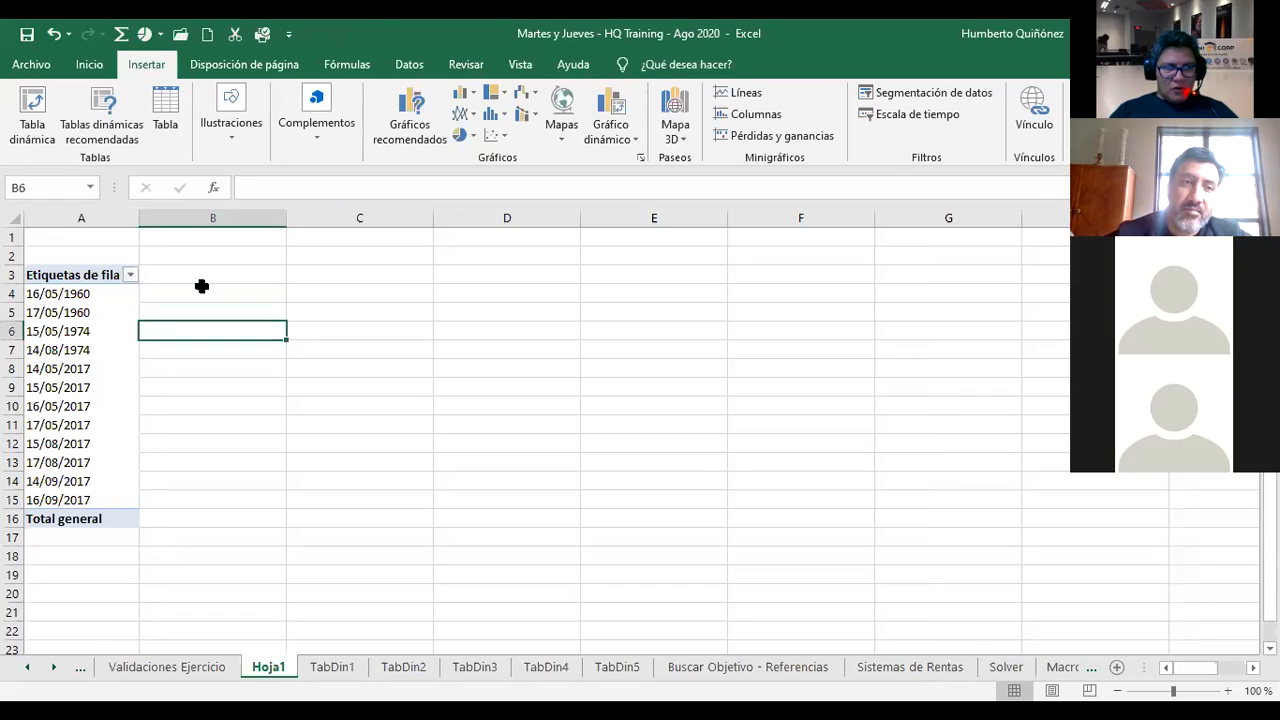
# Add the MONTO field to the pivot table's values and apply the General number format to the amounts, including the grand total
pyautogui.click(121, 333)
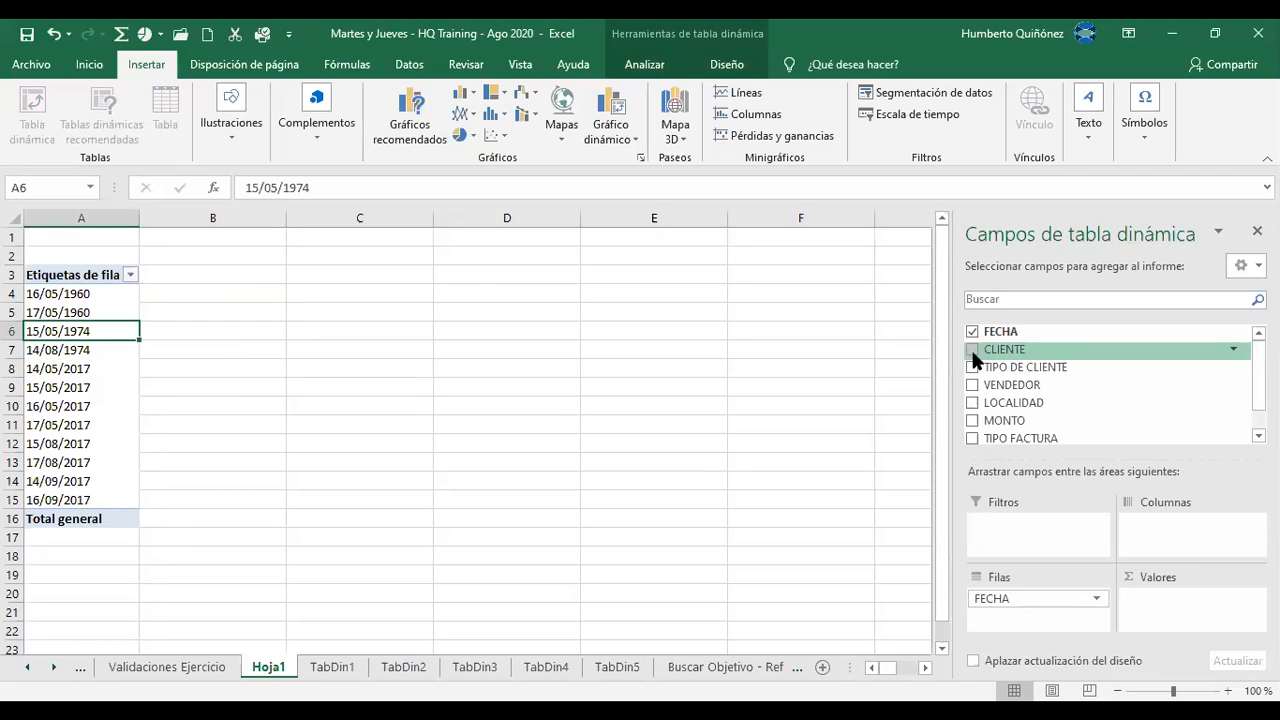
pyautogui.click(970, 420)
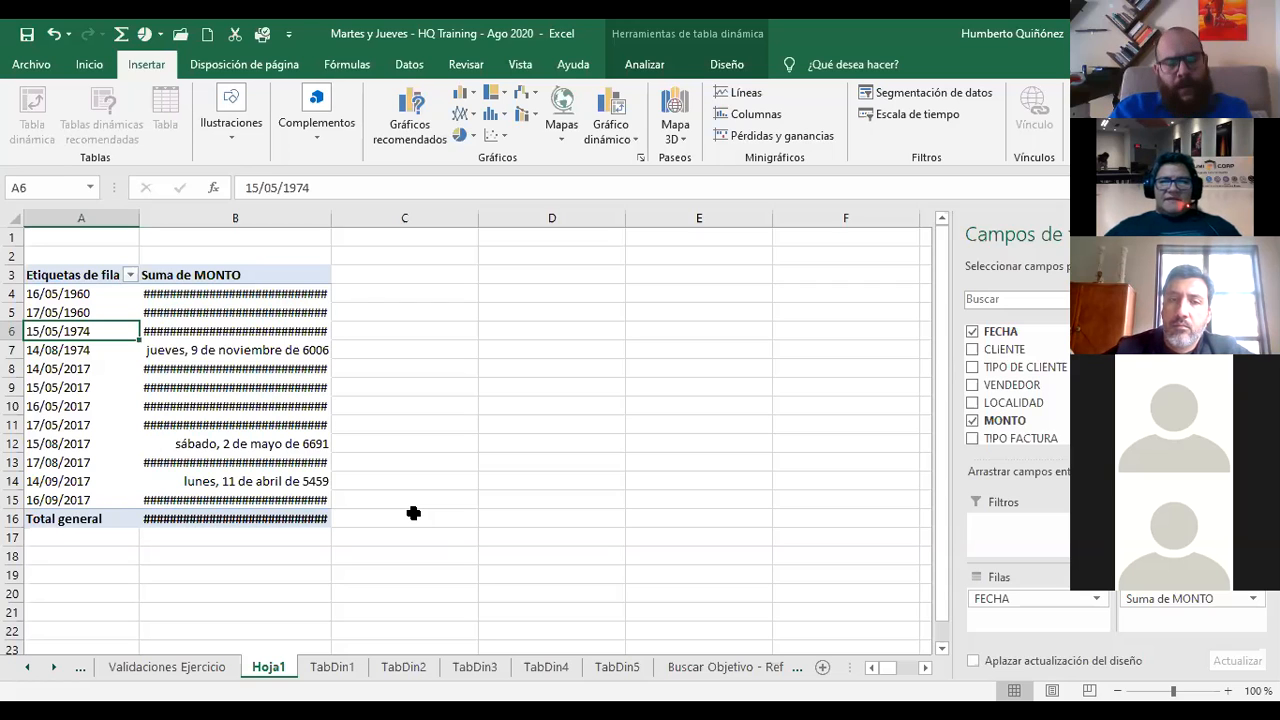
pyautogui.click(253, 290)
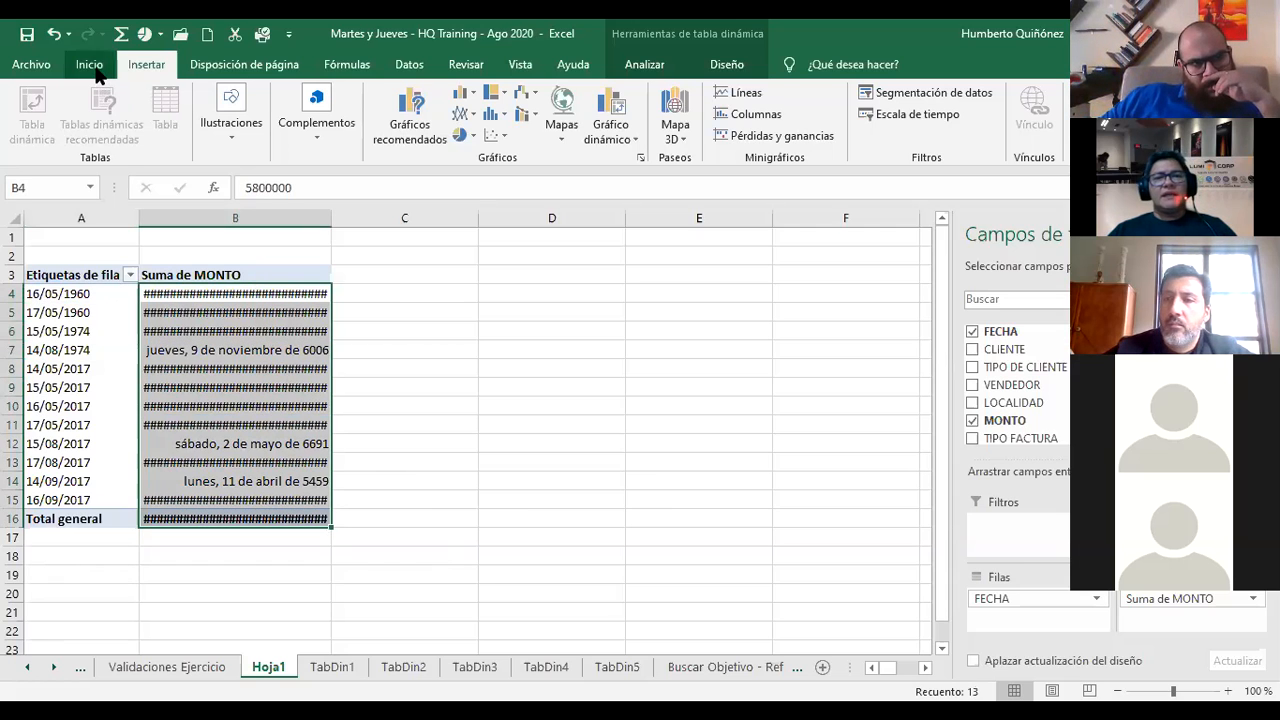
pyautogui.click(94, 68)
pyautogui.click(571, 104)
pyautogui.click(557, 129)
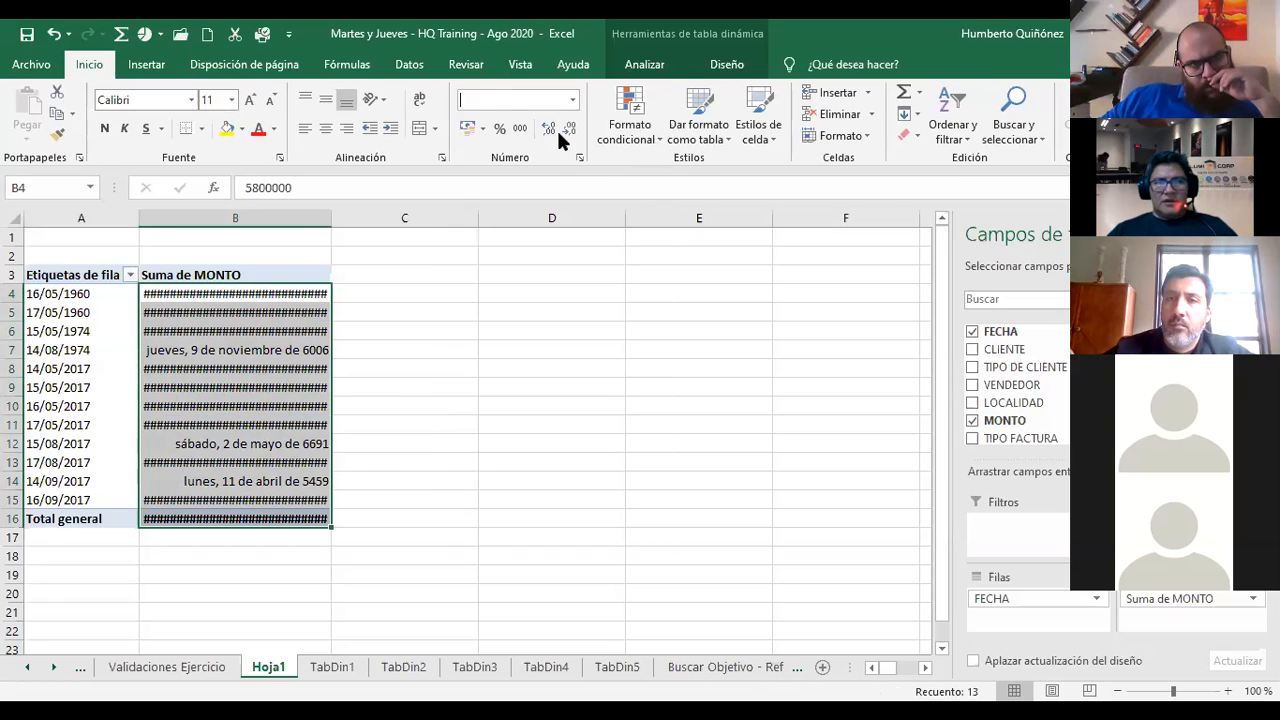
pyautogui.click(287, 543)
pyautogui.click(260, 497)
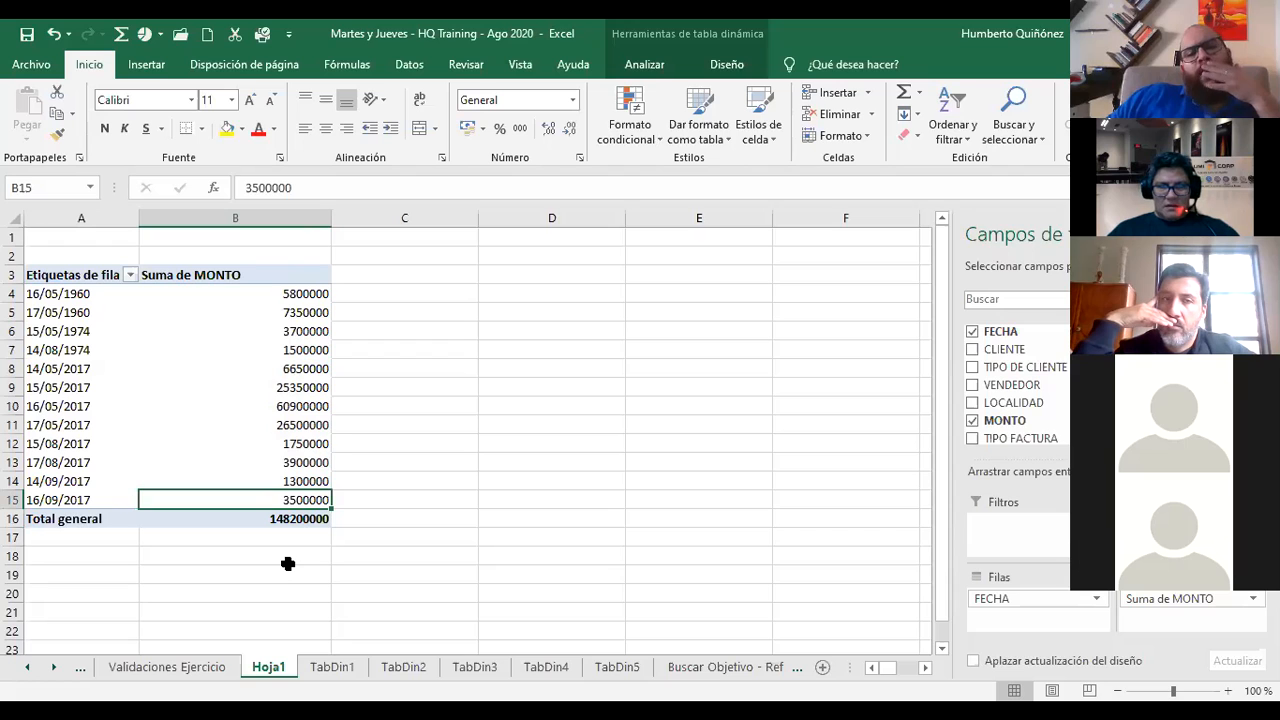
# Apply the thousands-separator number style to all Suma de MONTO values in B4:B16
pyautogui.press('Up')
pyautogui.press('Up')
pyautogui.press('Up')
pyautogui.press('Up')
pyautogui.press('Up')
pyautogui.press('Up')
pyautogui.press('Up')
pyautogui.press('Up')
pyautogui.press('Up')
pyautogui.press('Up')
pyautogui.press('Up')
pyautogui.hotkey('shift', 'Down')
pyautogui.hotkey('shift', 'Down')
pyautogui.hotkey('shift', 'Down')
pyautogui.hotkey('shift', 'Down')
pyautogui.hotkey('shift', 'Down')
pyautogui.hotkey('shift', 'Down')
pyautogui.hotkey('shift', 'Down')
pyautogui.hotkey('shift', 'Down')
pyautogui.hotkey('shift', 'Down')
pyautogui.hotkey('shift', 'Down')
pyautogui.hotkey('shift', 'Down')
pyautogui.hotkey('shift', 'Down')
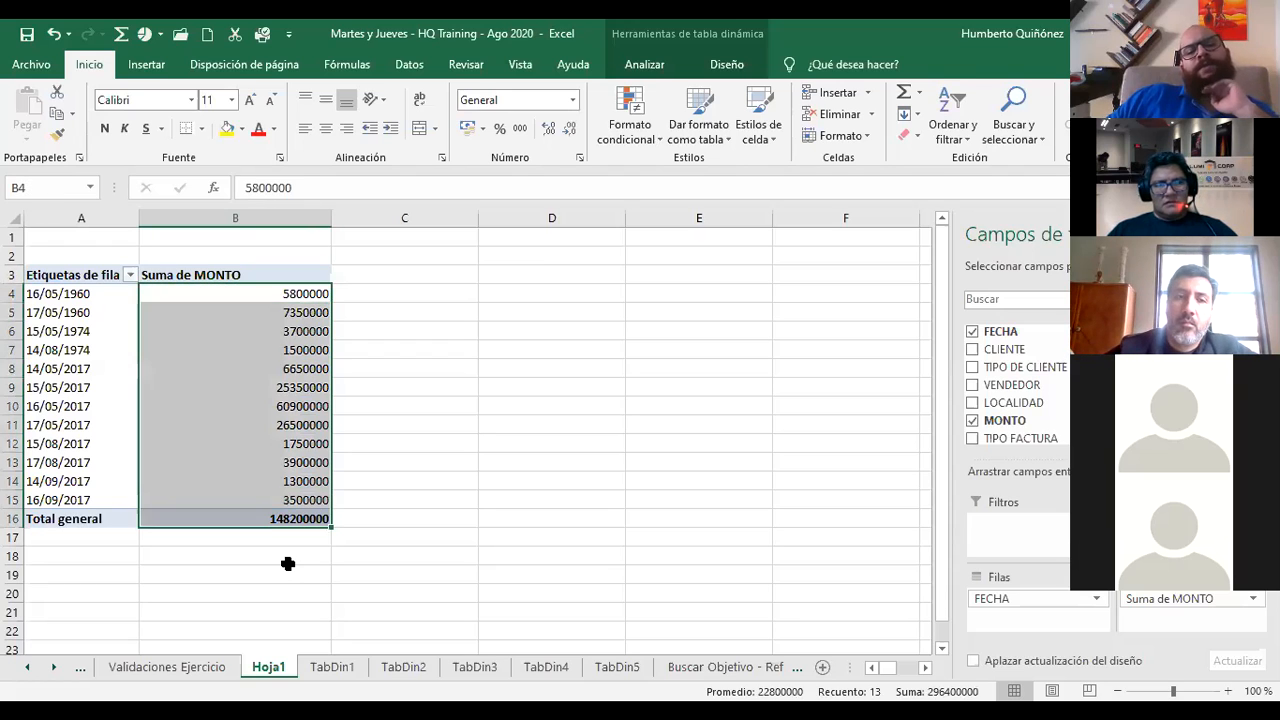
pyautogui.click(520, 130)
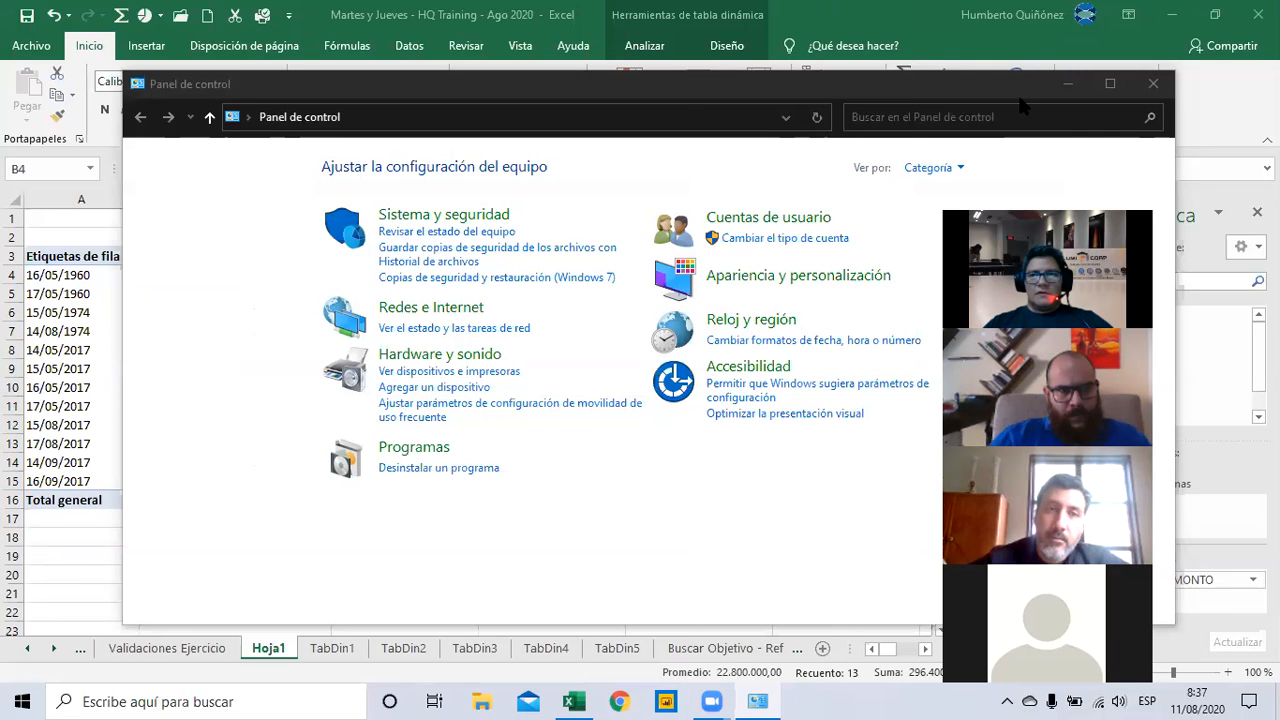
# Close the Control Panel window, reopen Control Panel through a Windows search for "panel", and open its date, time and number format settings
pyautogui.click(1153, 84)
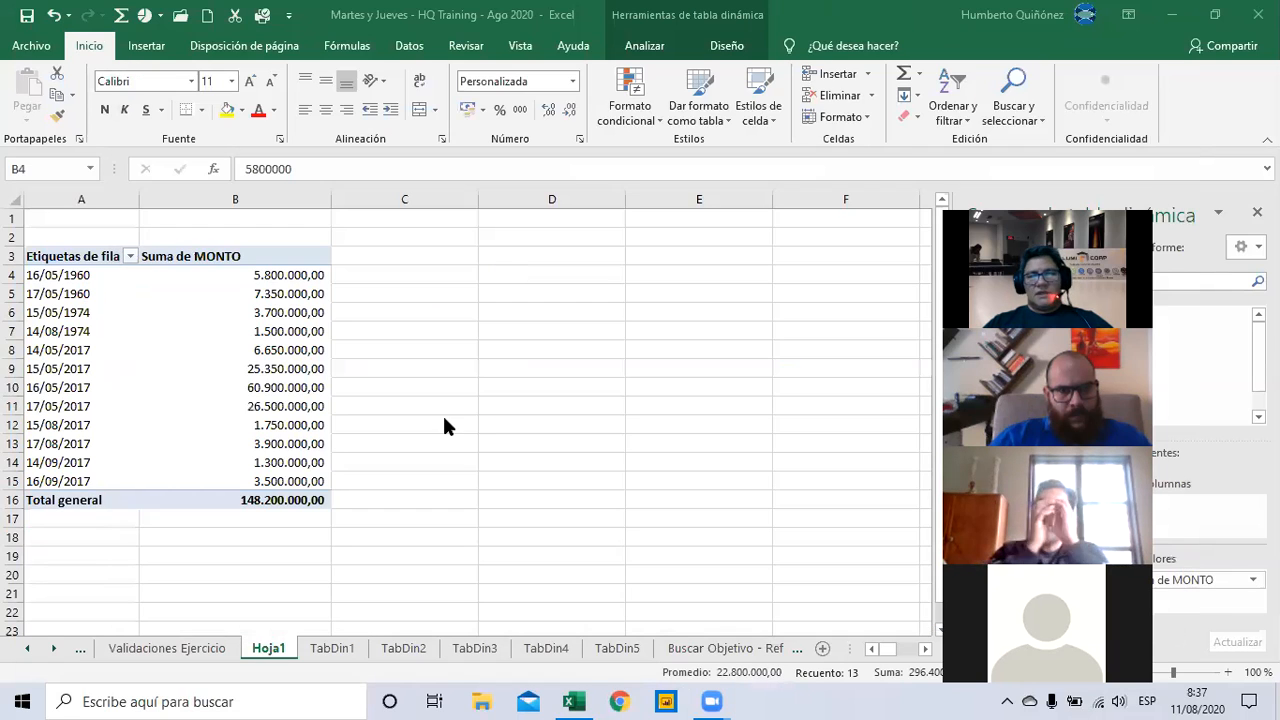
pyautogui.click(255, 701)
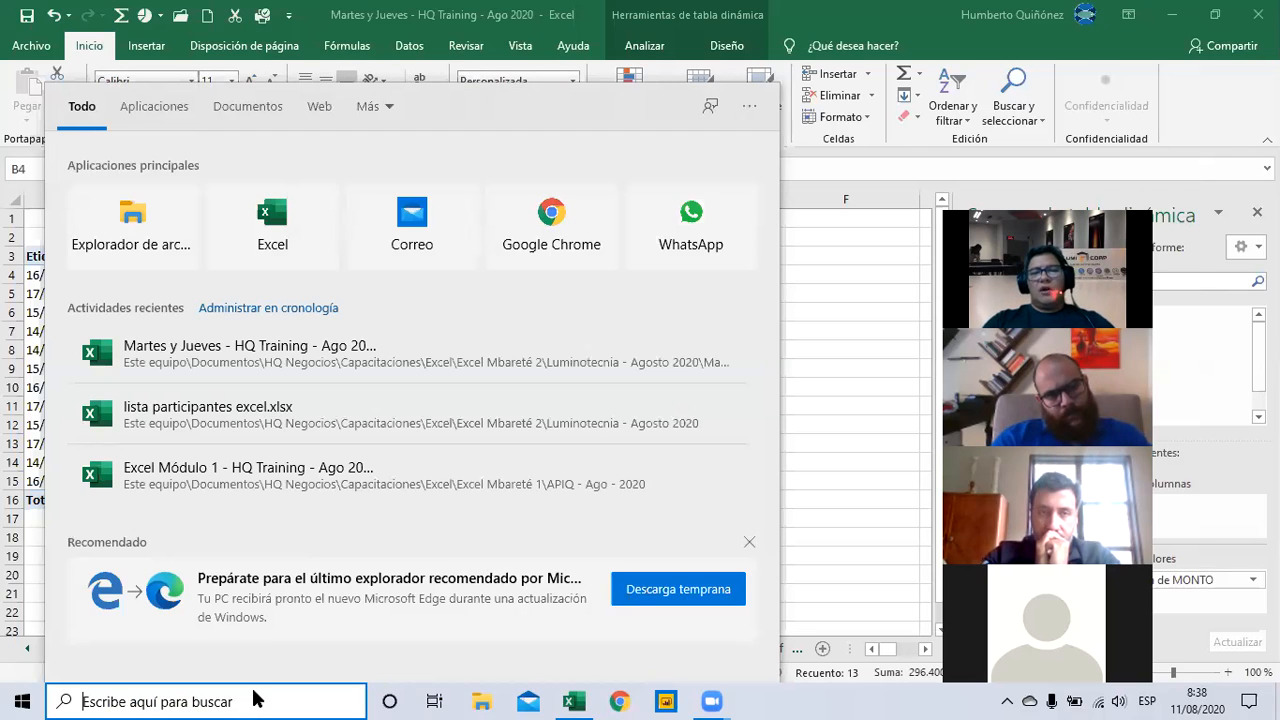
pyautogui.write('panel')
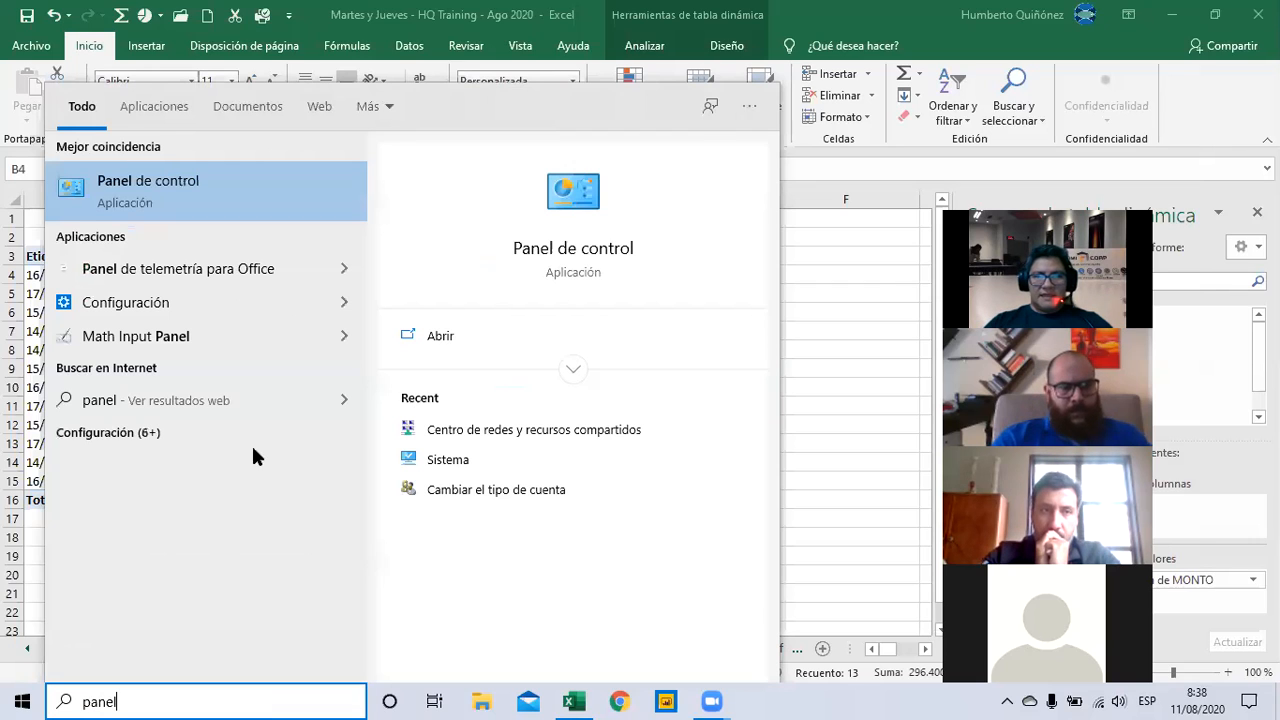
pyautogui.click(212, 182)
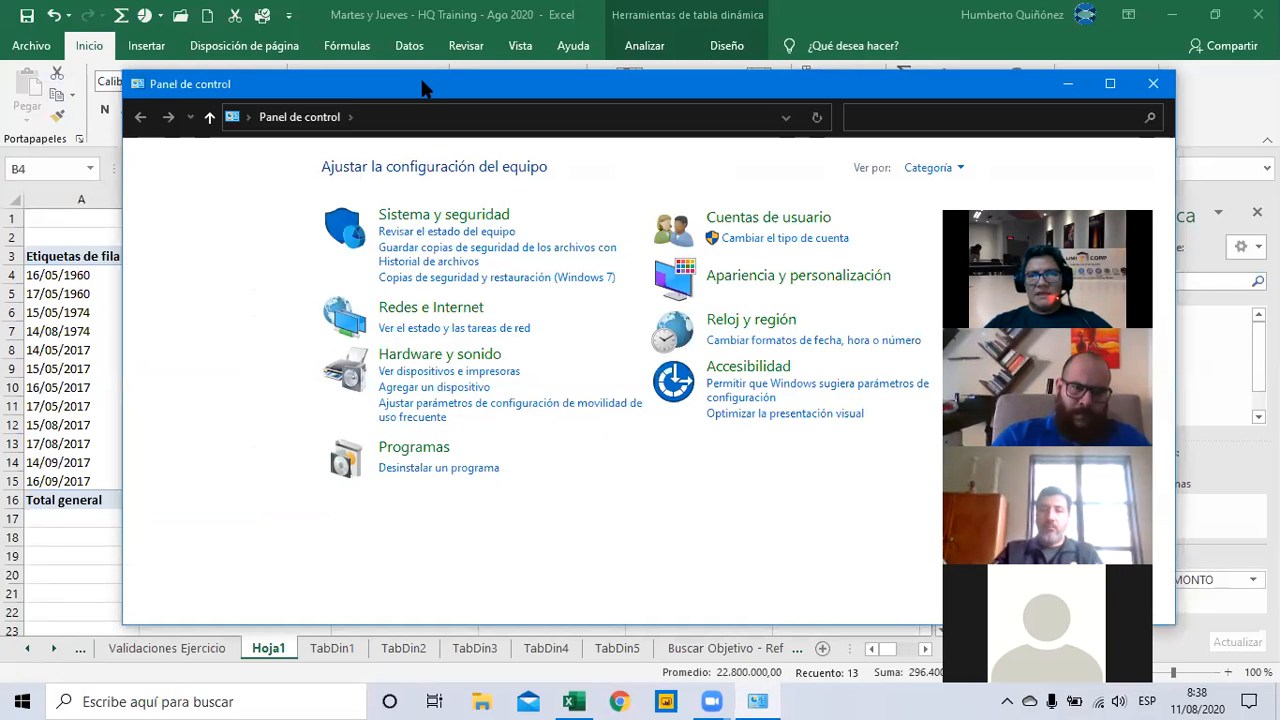
pyautogui.moveTo(421, 88); pyautogui.dragTo(307, 93)
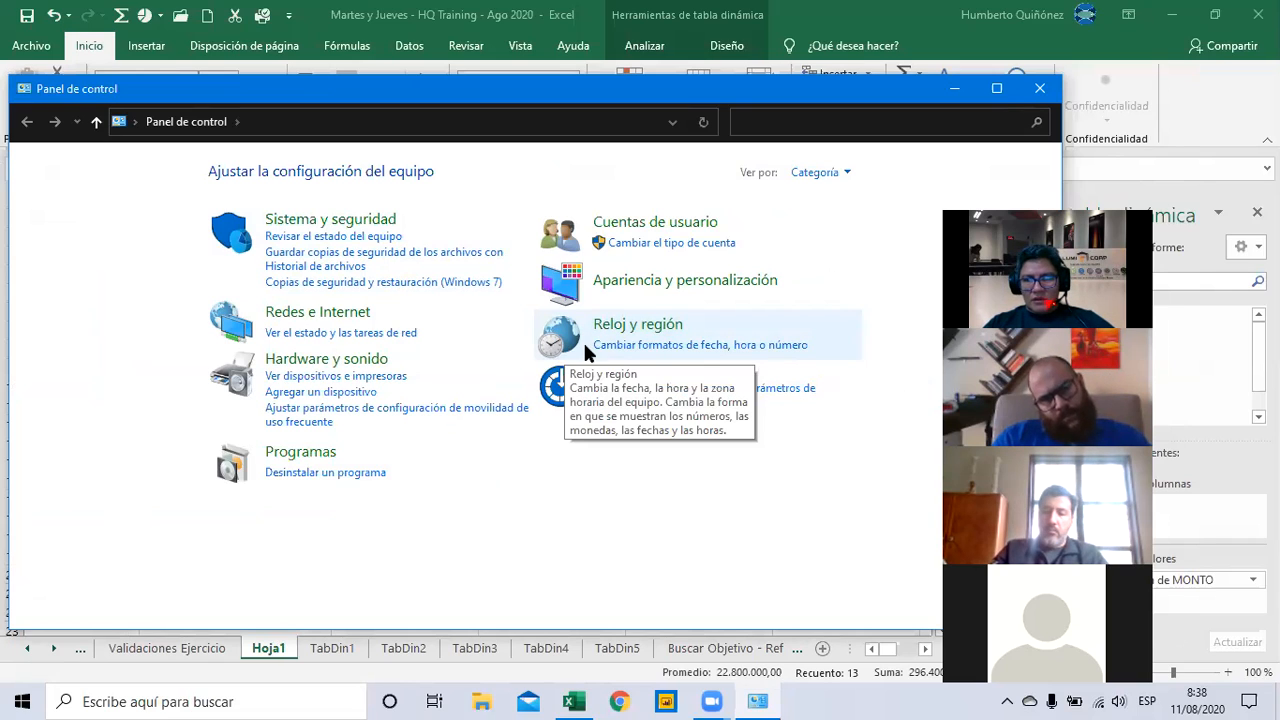
pyautogui.click(646, 346)
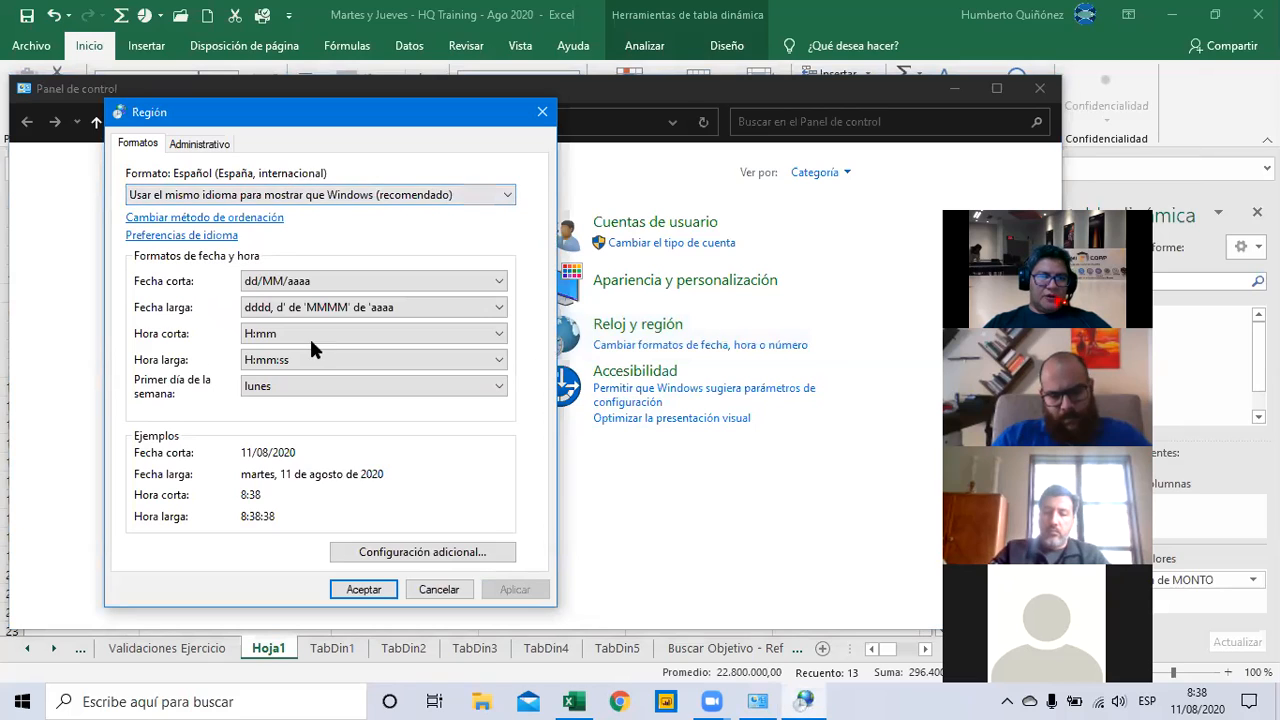
# Open the additional settings of the Windows regional formats and apply 0 decimal digits to numbers
pyautogui.click(362, 556)
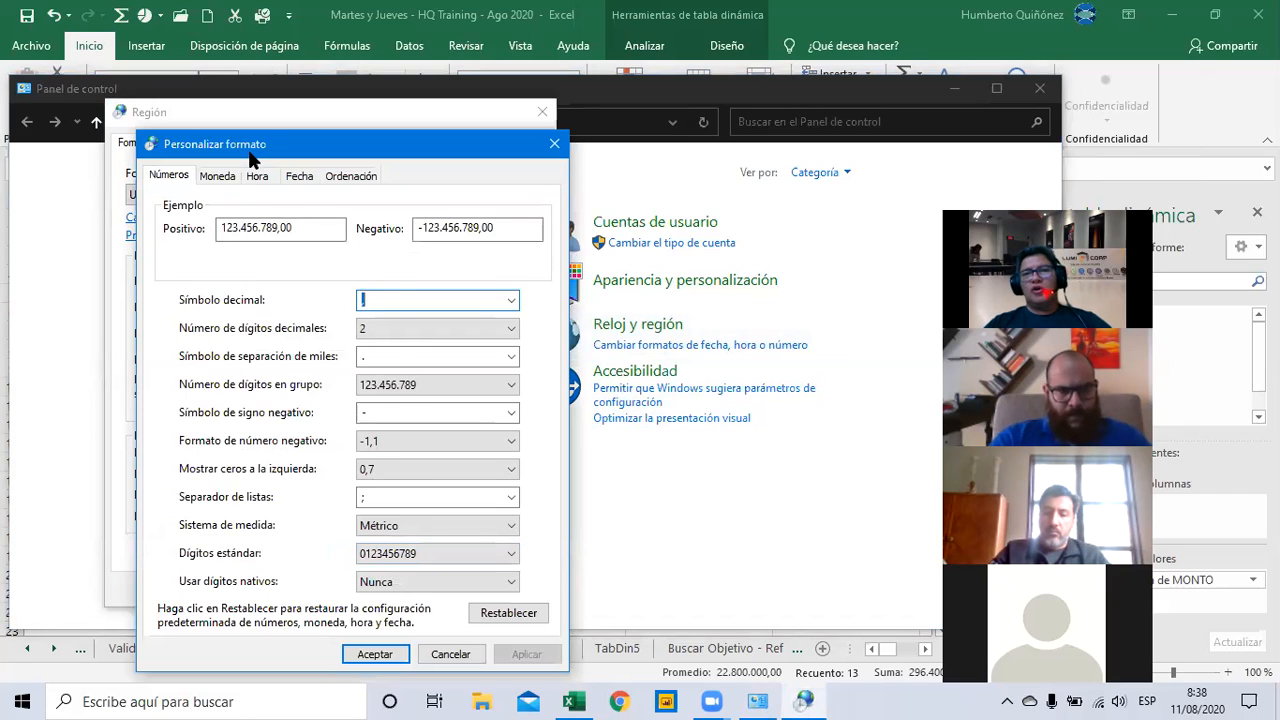
pyautogui.moveTo(251, 153); pyautogui.dragTo(245, 100)
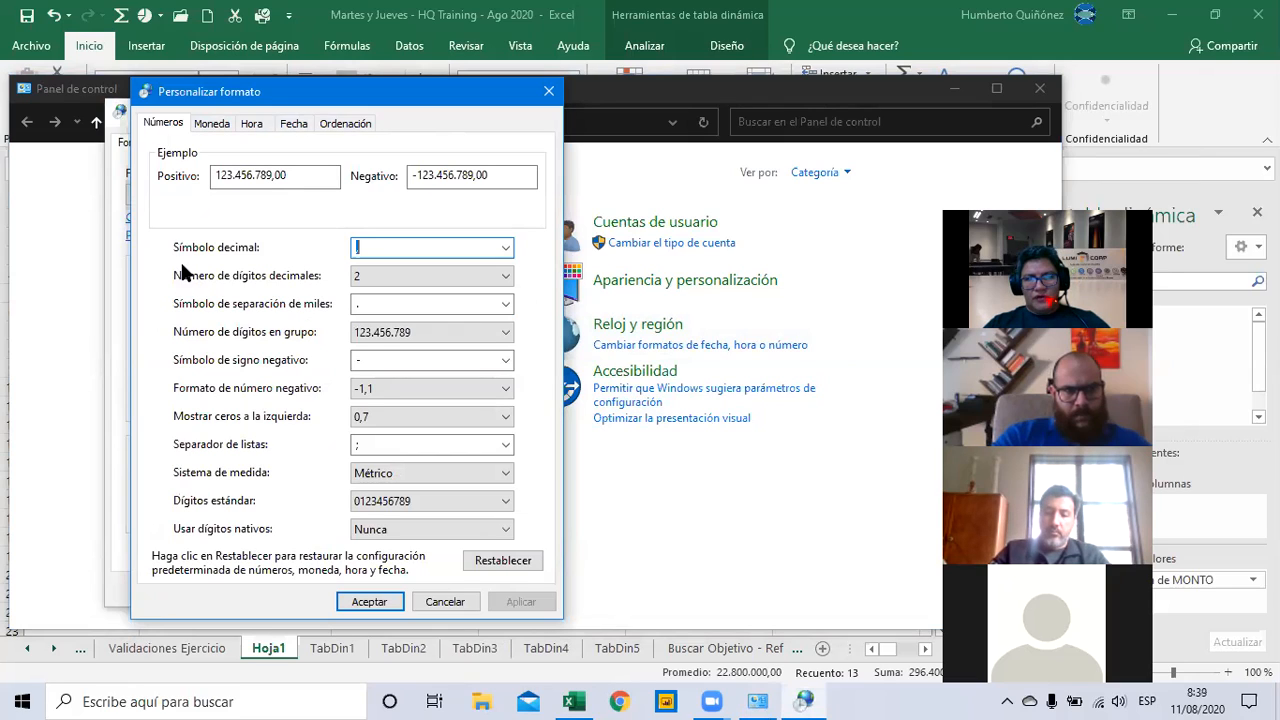
pyautogui.click(378, 279)
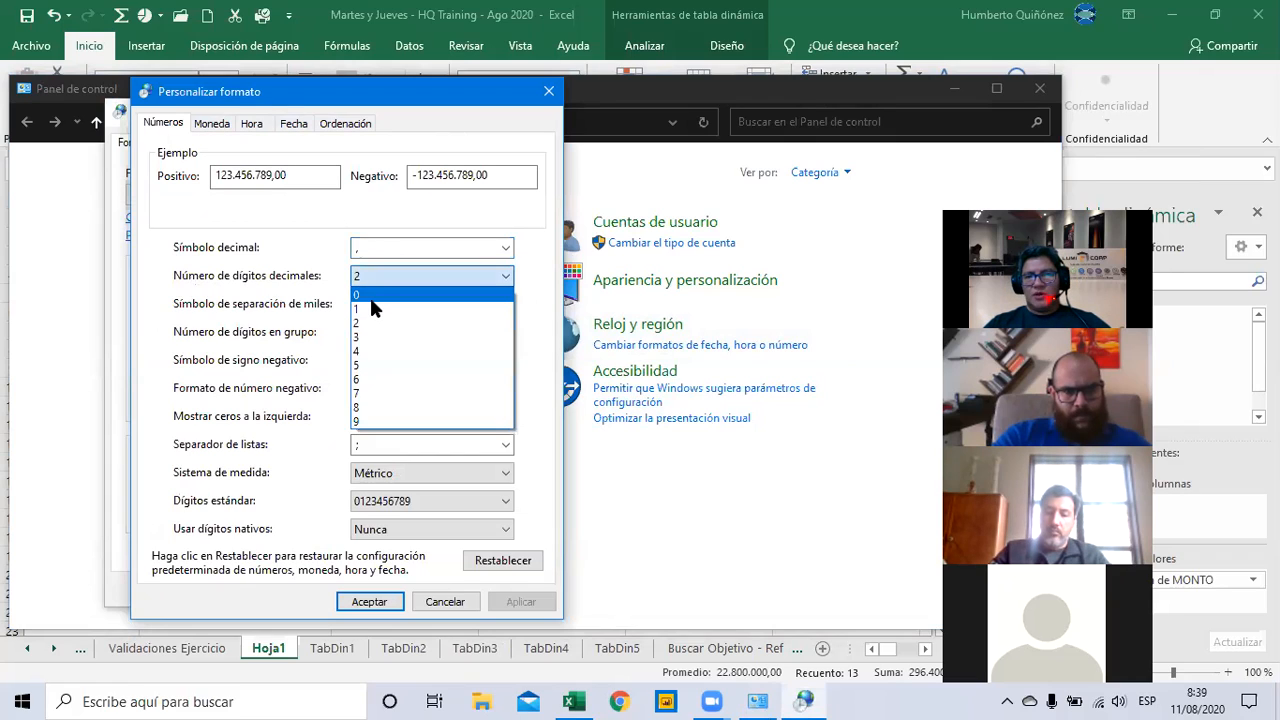
pyautogui.click(370, 298)
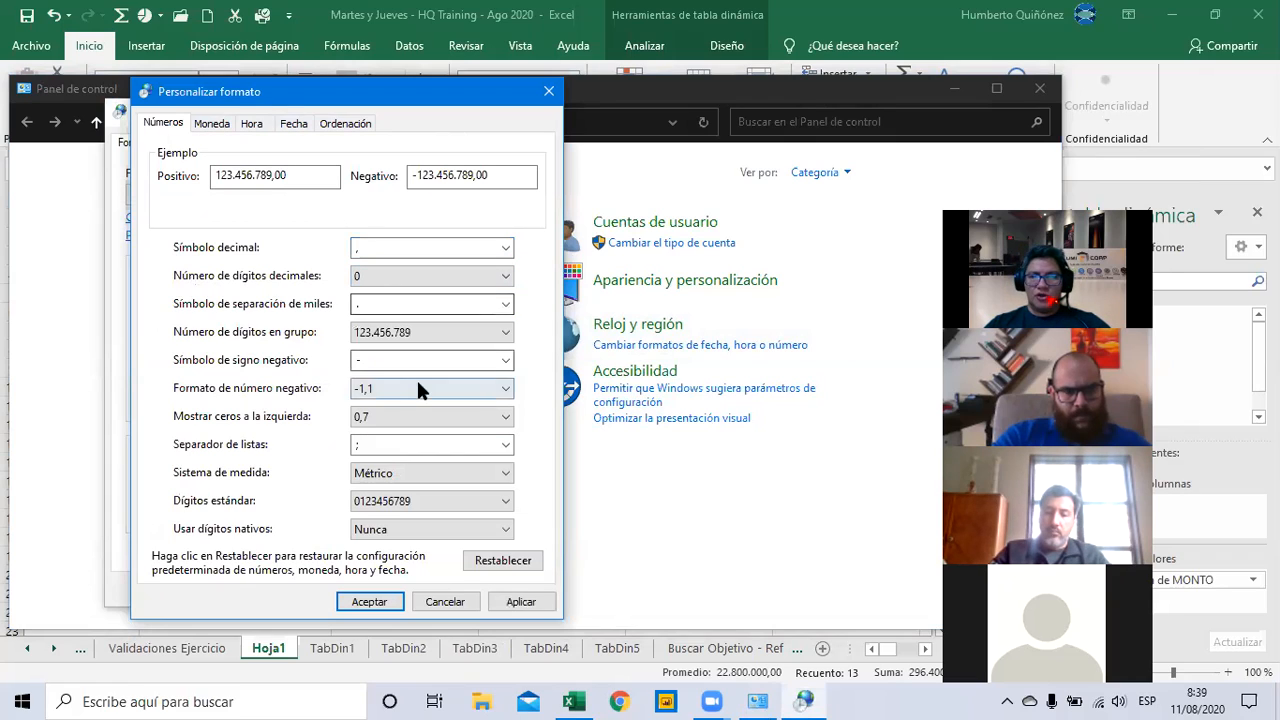
pyautogui.click(505, 597)
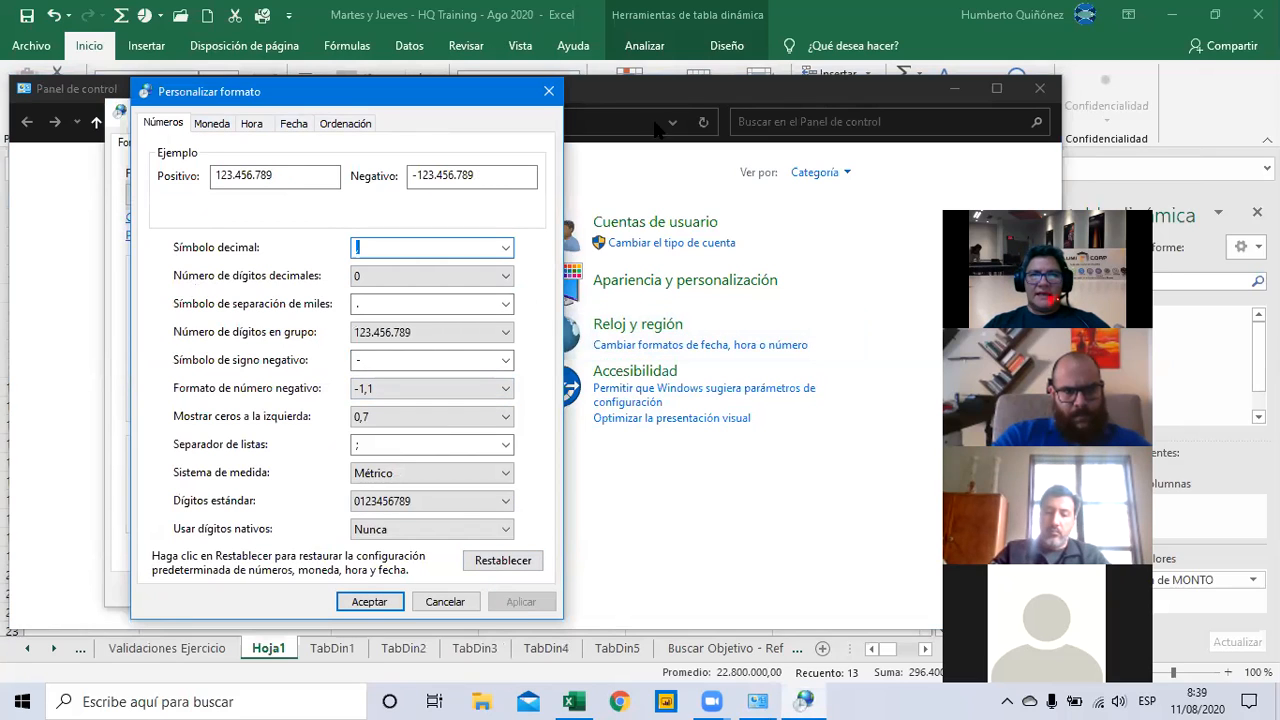
# Switch to Excel, undo the thousands-separator style on the Suma de MONTO values and try reapplying it
pyautogui.click(503, 50)
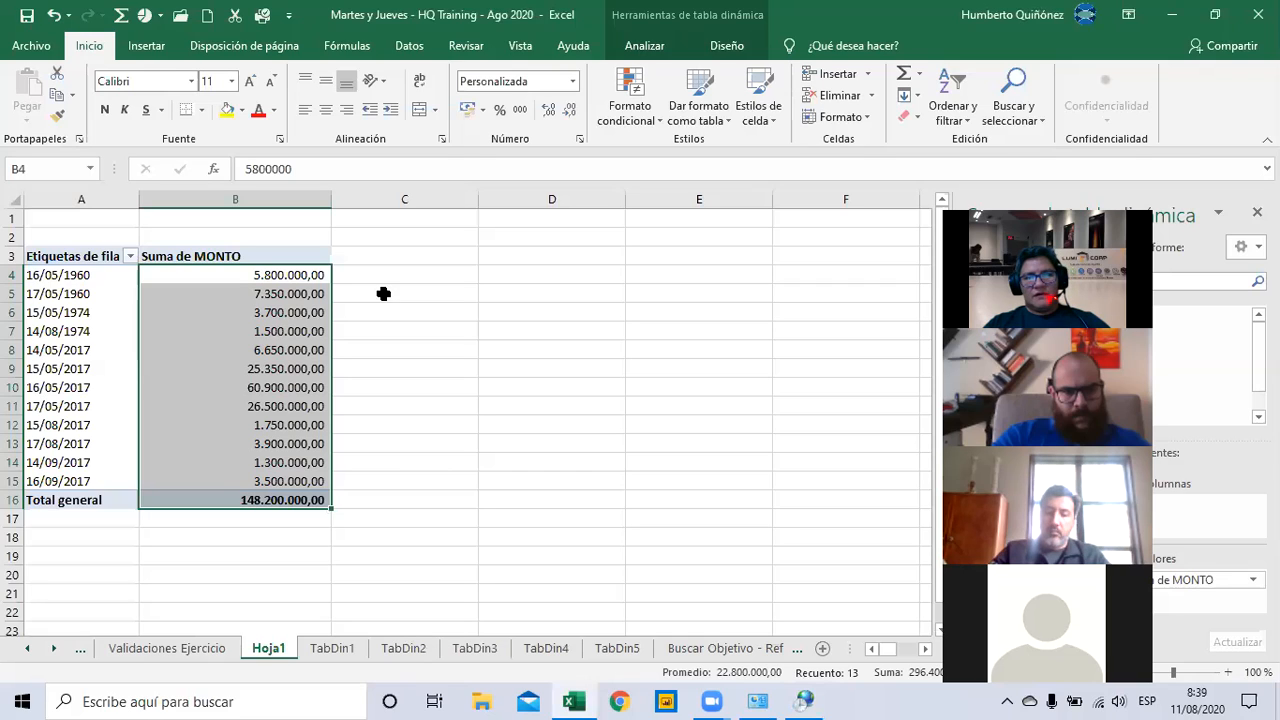
pyautogui.hotkey('ctrl', 'z')
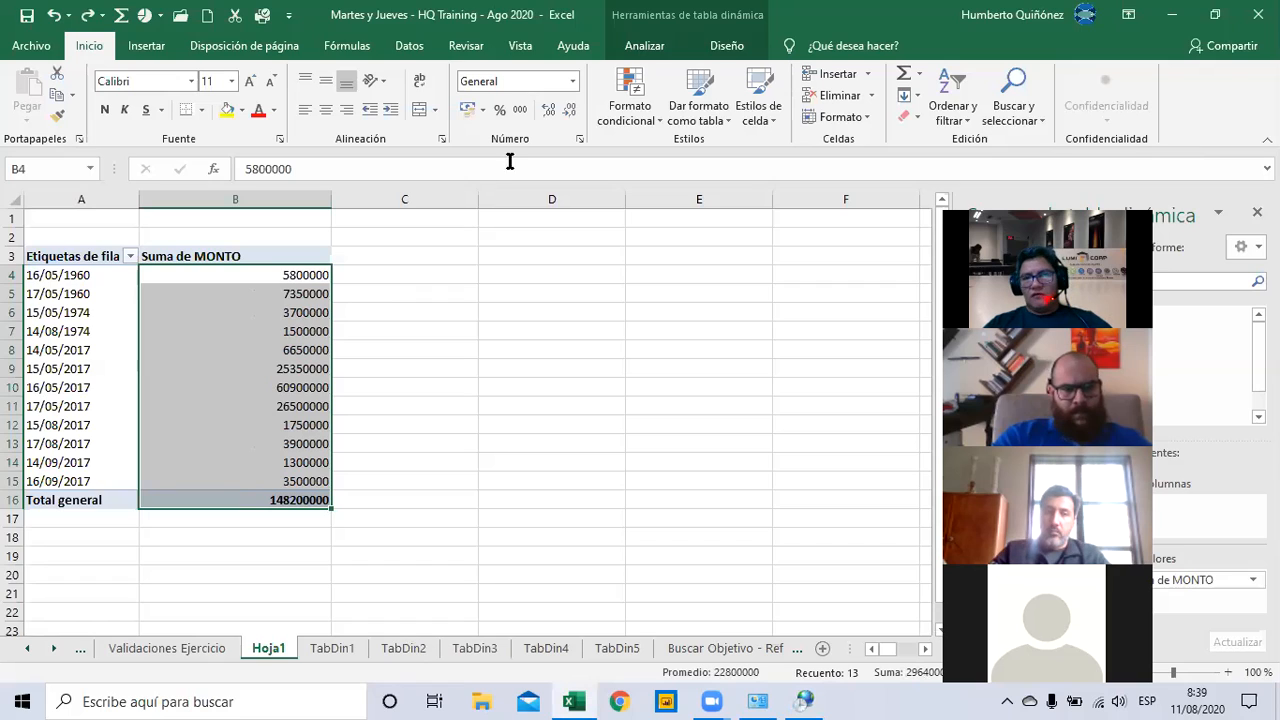
pyautogui.click(514, 104)
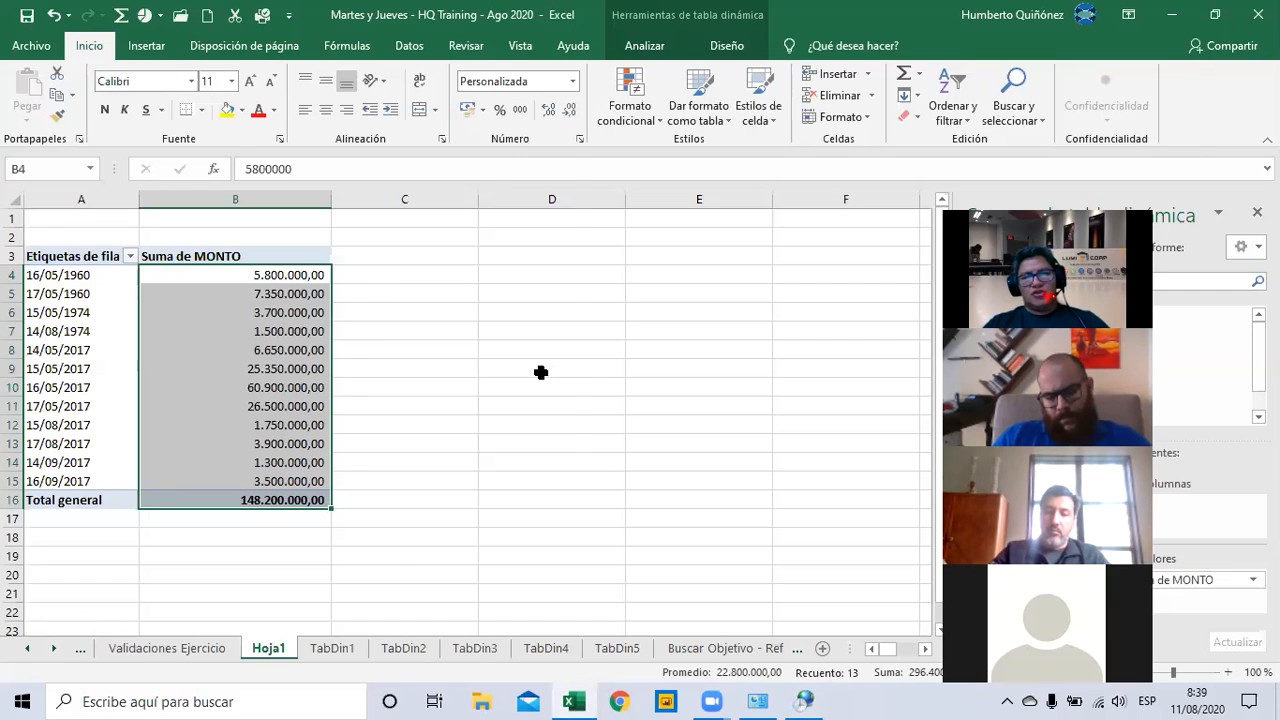
# Switch back to the Windows format customization, set the currency's decimal digits to 0, apply the change and close the settings
pyautogui.hotkey('alt', 'Tab')
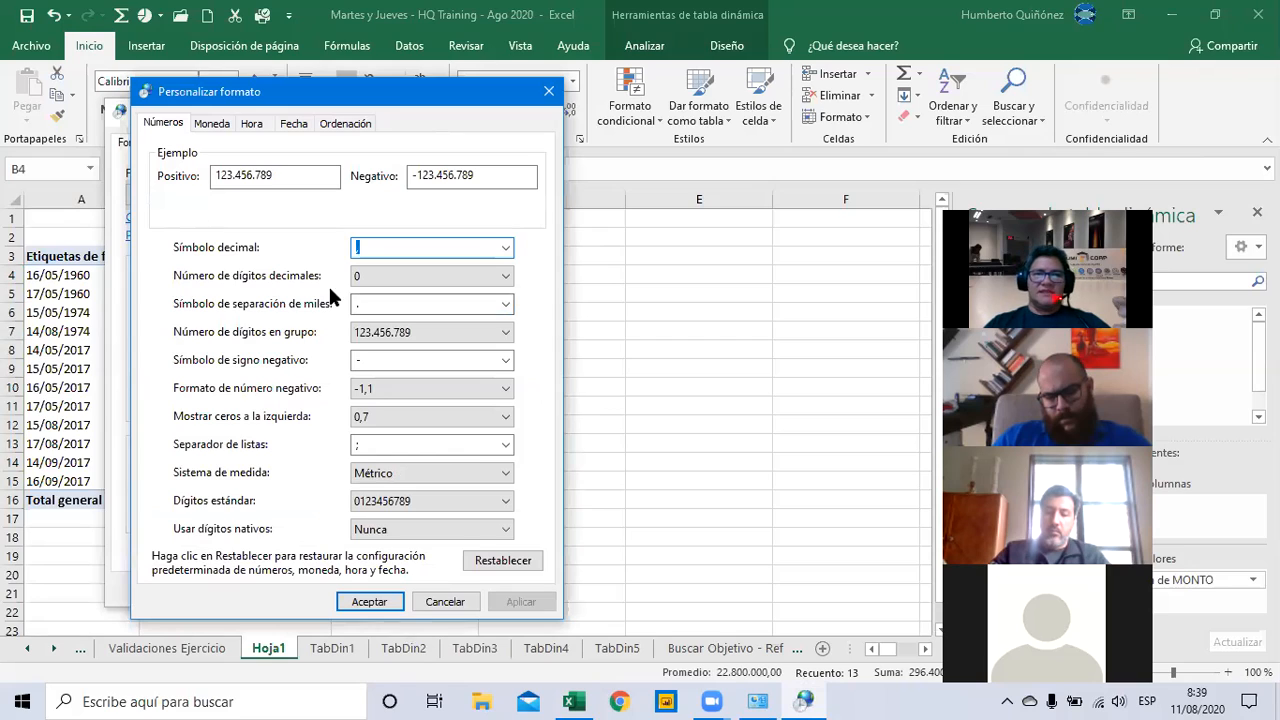
pyautogui.click(211, 126)
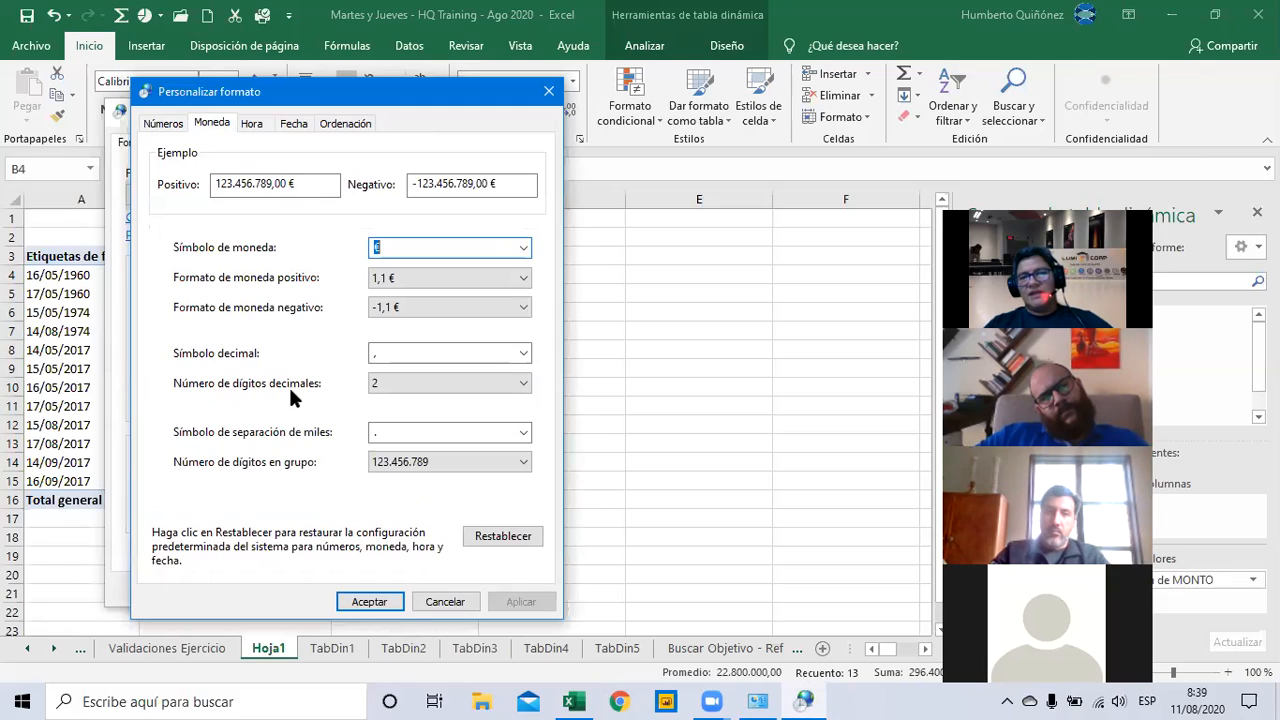
pyautogui.click(392, 381)
pyautogui.click(392, 400)
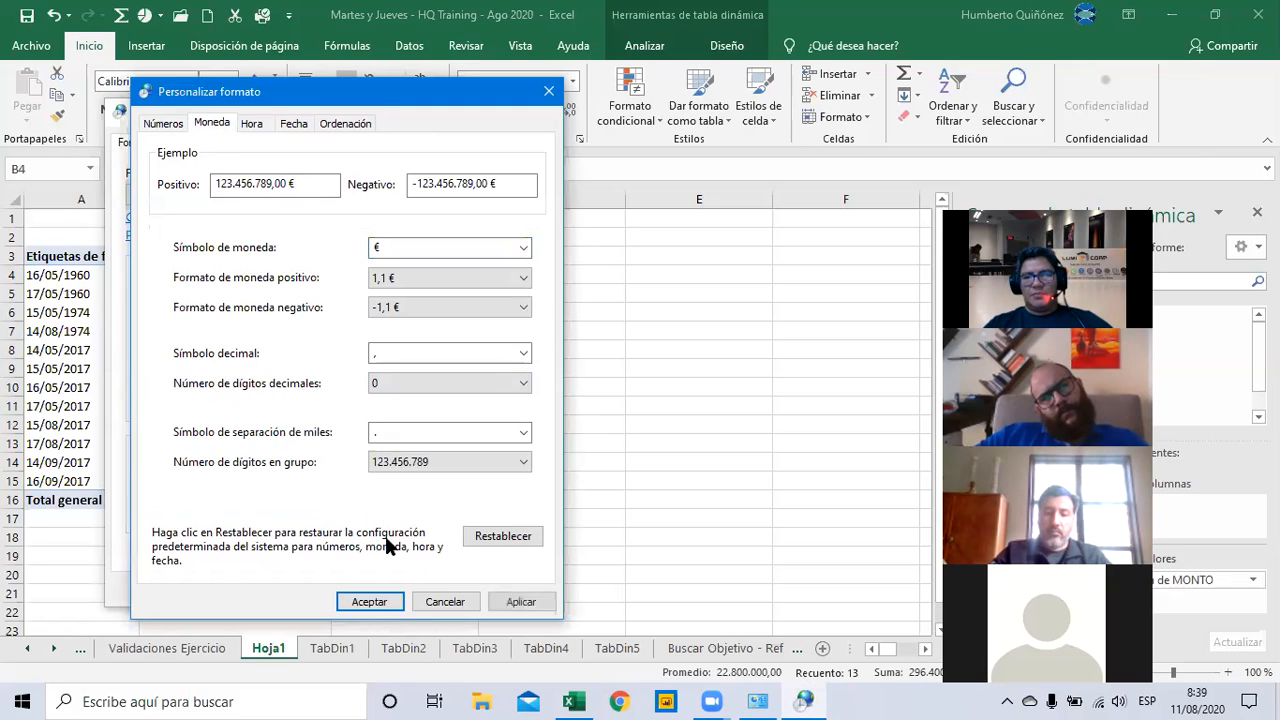
pyautogui.click(515, 601)
pyautogui.press('Return')
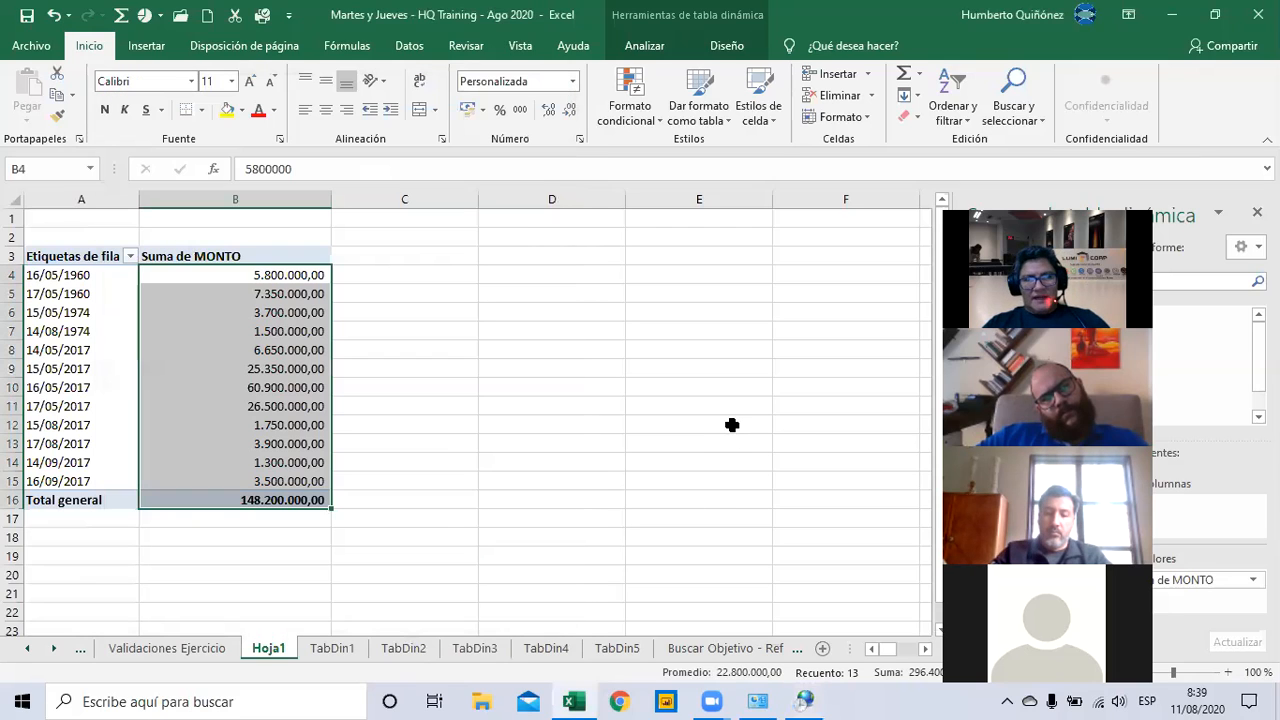
# Undo the number format of the Suma de MONTO values in B4:B16 and reapply the thousands-separator style
pyautogui.hotkey('ctrl', 'z')
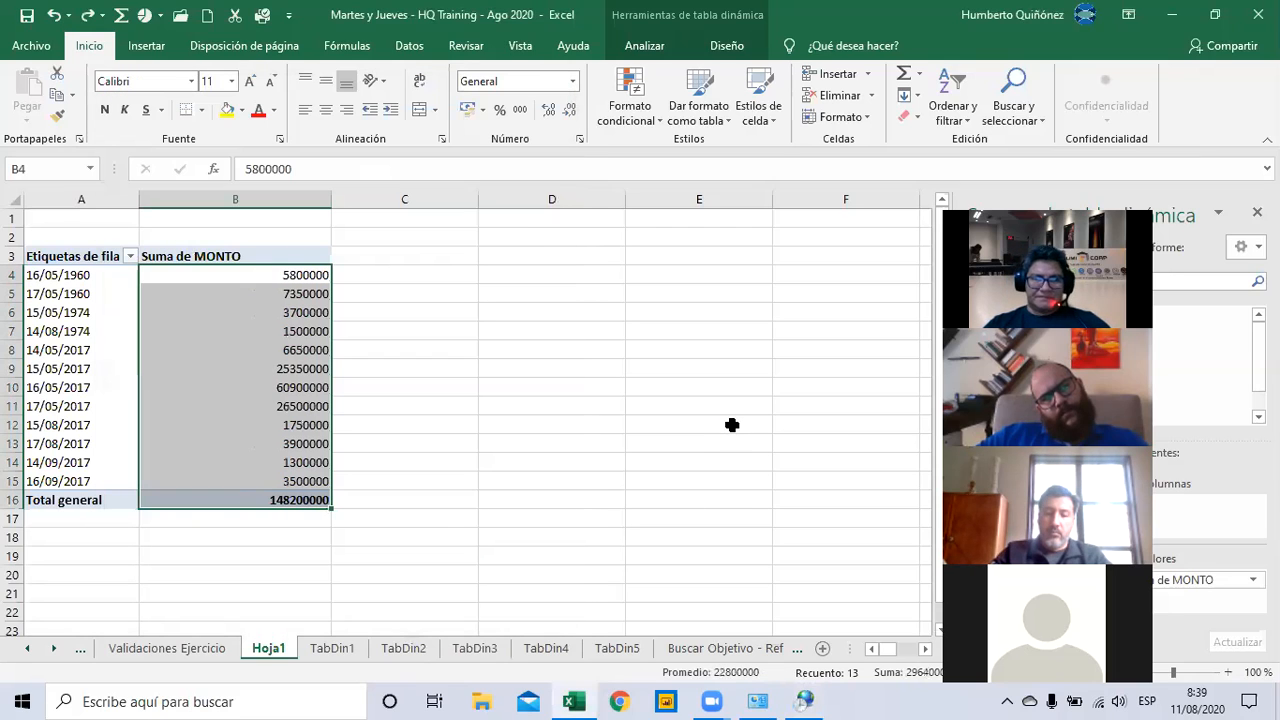
pyautogui.click(519, 109)
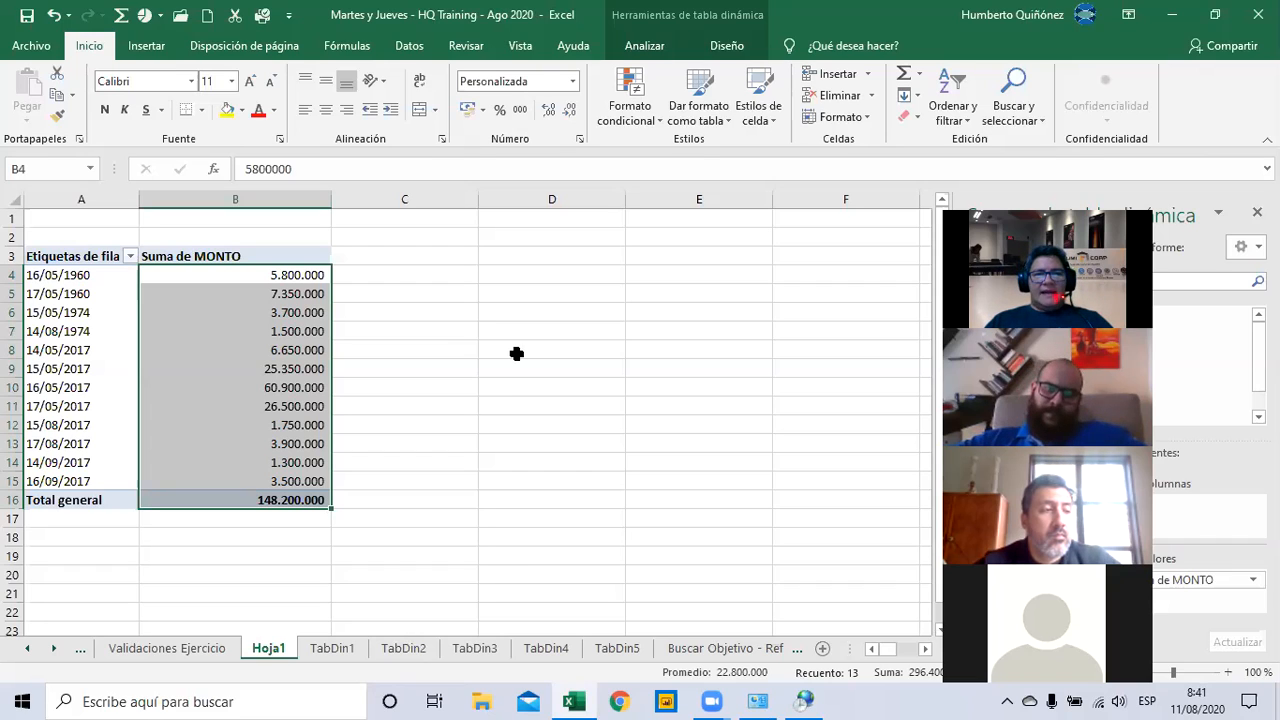
pyautogui.click(316, 352)
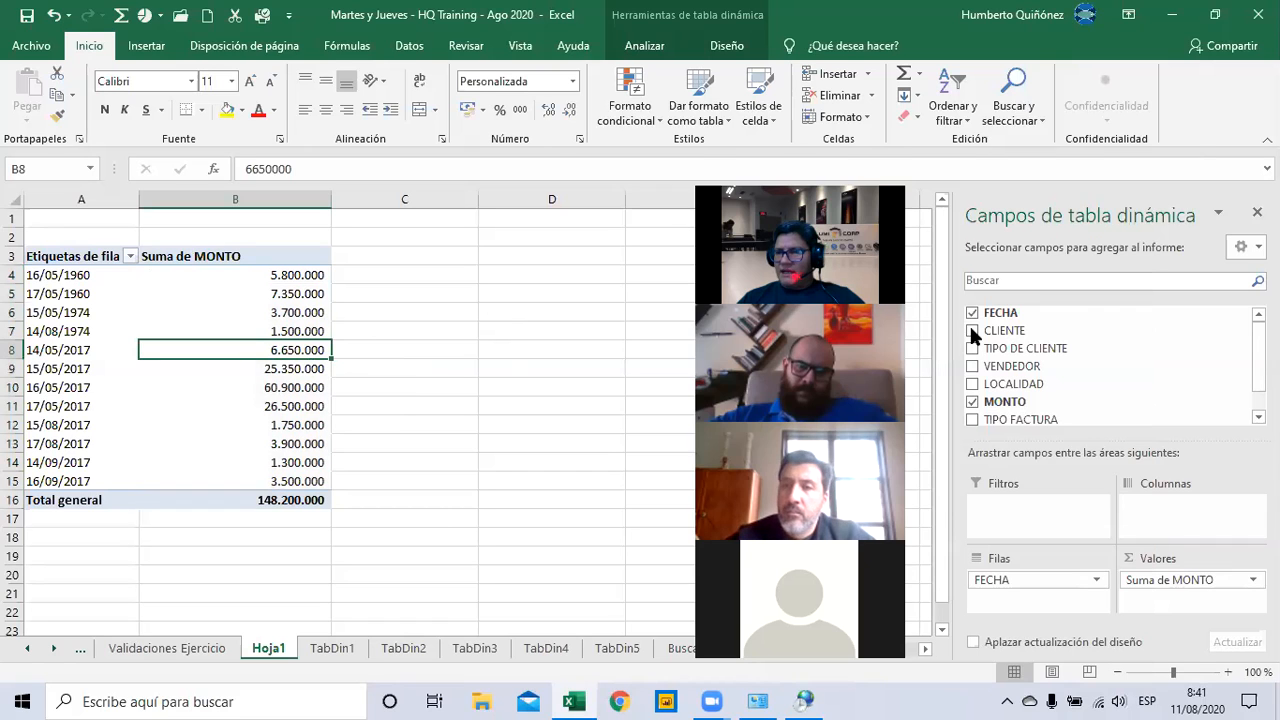
# Add the CLIENTE field to the pivot table's rows and move the FECHA field to the columns
pyautogui.click(971, 330)
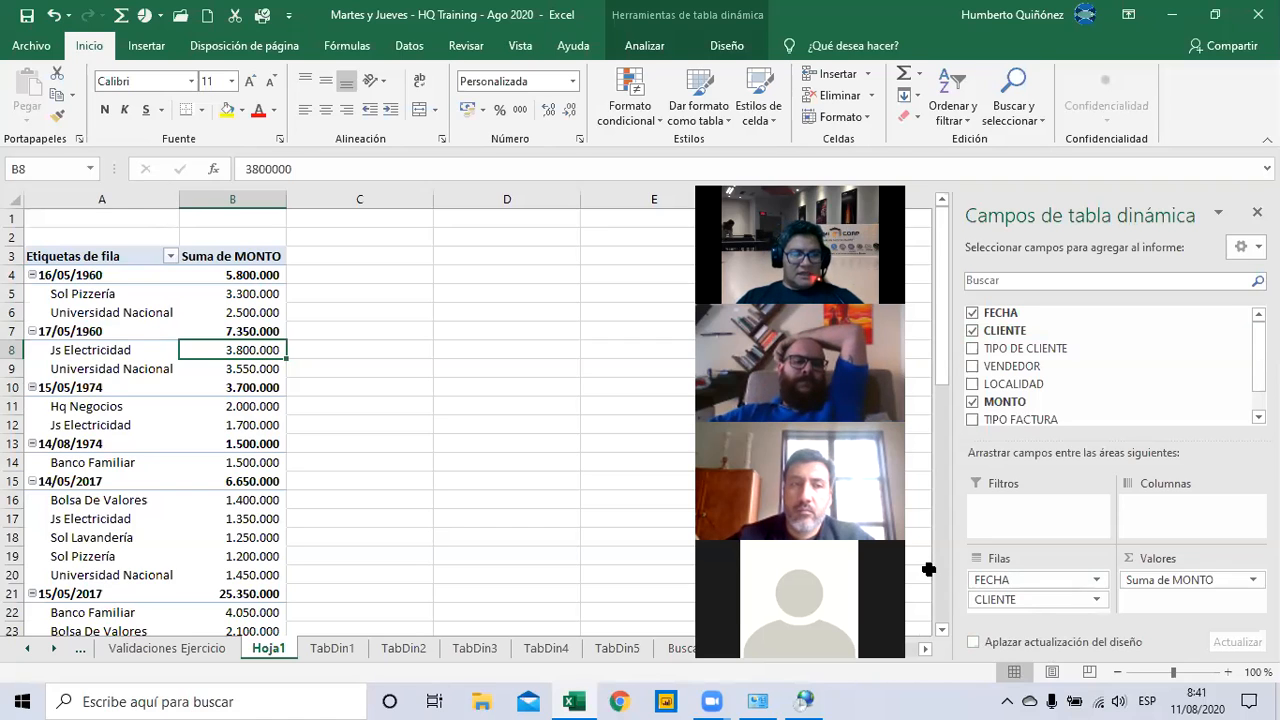
pyautogui.hotkey('ctrl', 'Down')
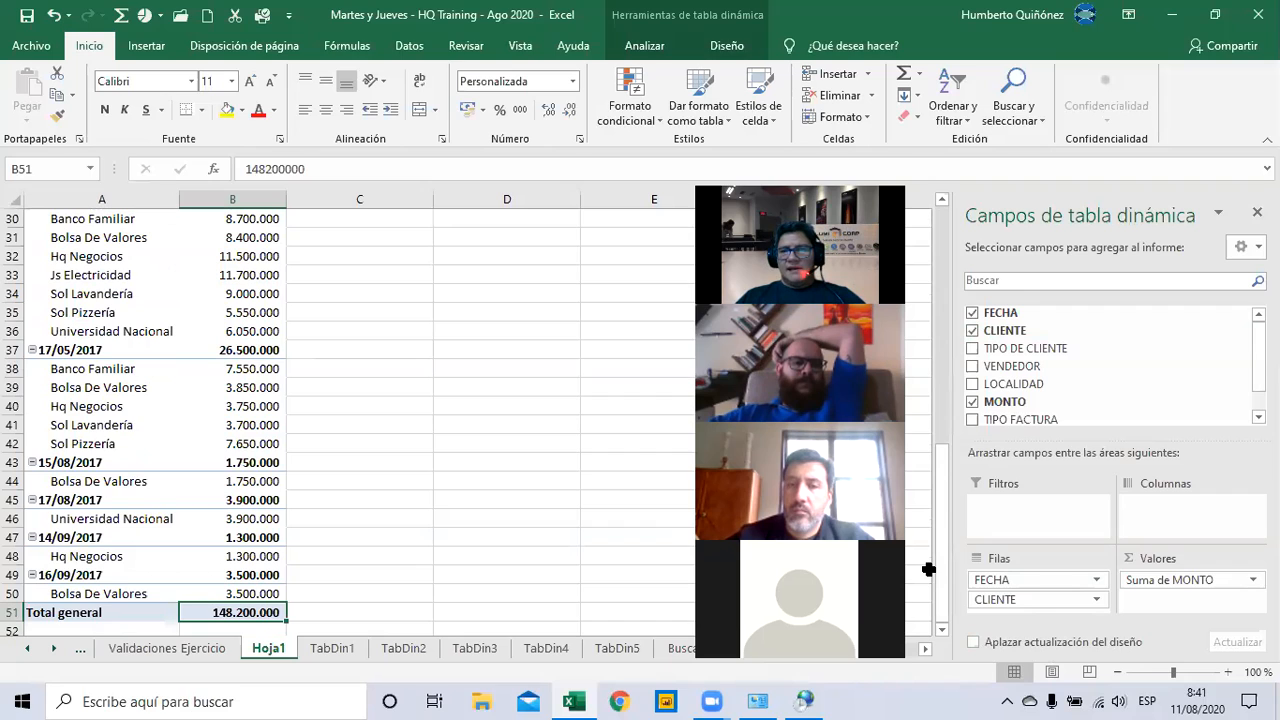
pyautogui.hotkey('ctrl', 'Up')
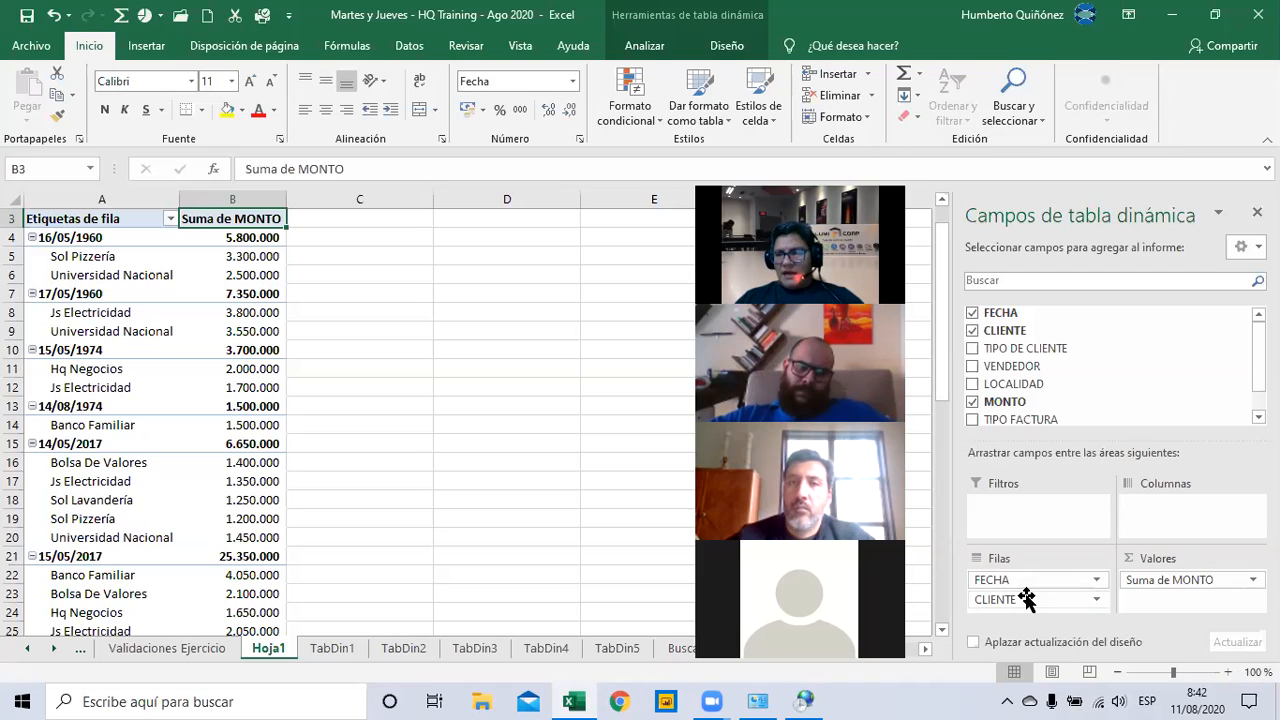
pyautogui.moveTo(1030, 581); pyautogui.dragTo(1158, 521)
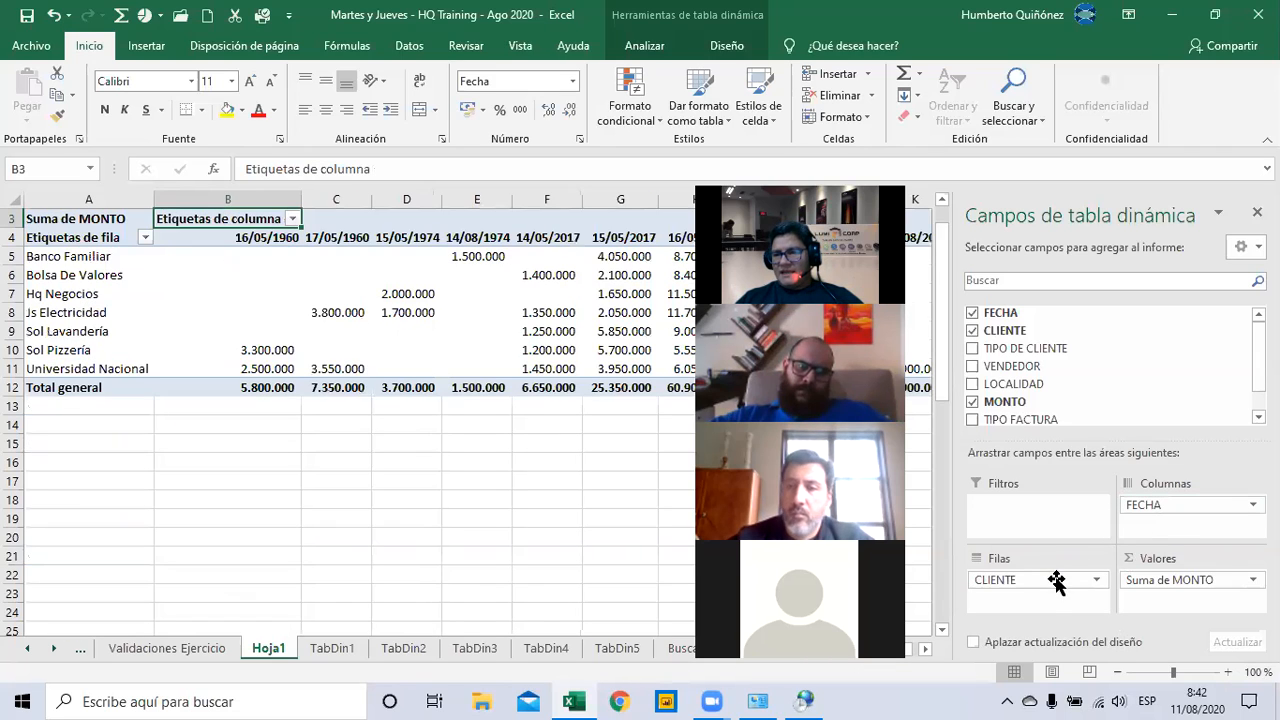
# Move CLIENTE below FECHA in the pivot table's columns and look through the amounts by date and client up to the grand total
pyautogui.moveTo(1048, 588); pyautogui.dragTo(1155, 532)
pyautogui.press('Down')
pyautogui.press('Down')
pyautogui.press('Down')
pyautogui.press('Down')
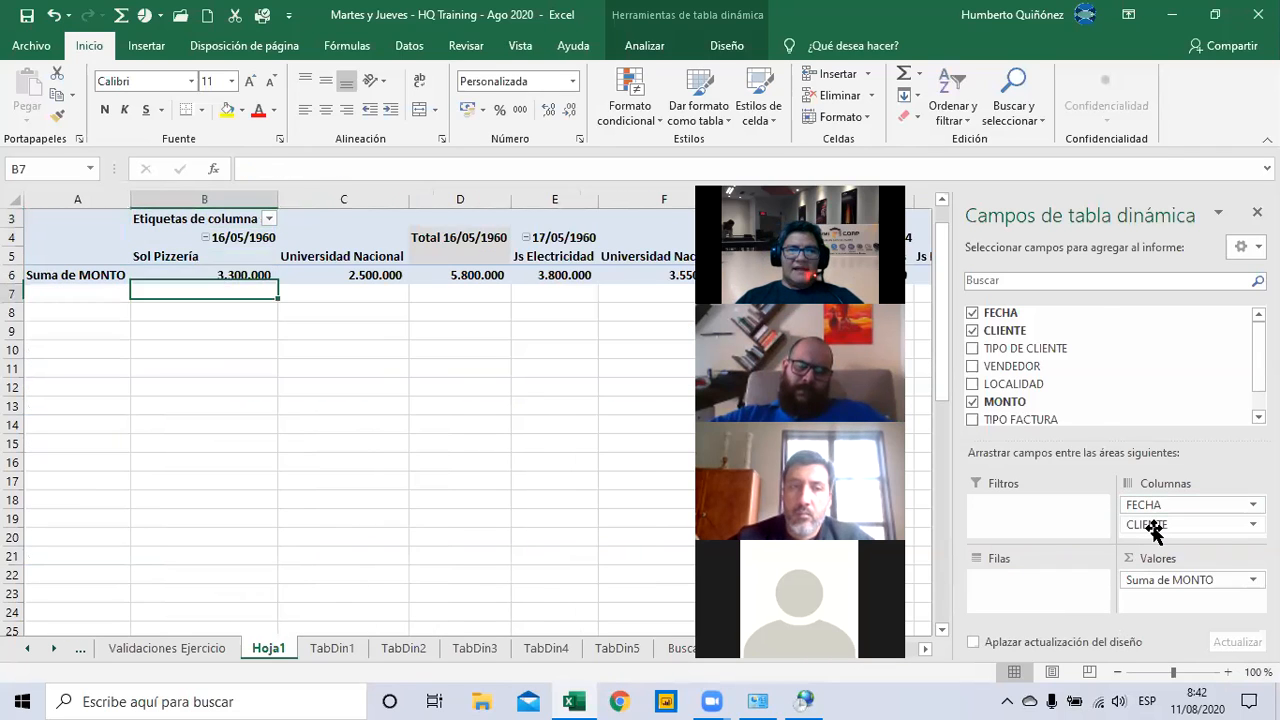
pyautogui.press('Right')
pyautogui.press('Right')
pyautogui.press('Right')
pyautogui.press('Right')
pyautogui.press('Right')
pyautogui.press('Right')
pyautogui.press('Right')
pyautogui.press('Right')
pyautogui.press('Right')
pyautogui.press('Right')
pyautogui.press('Right')
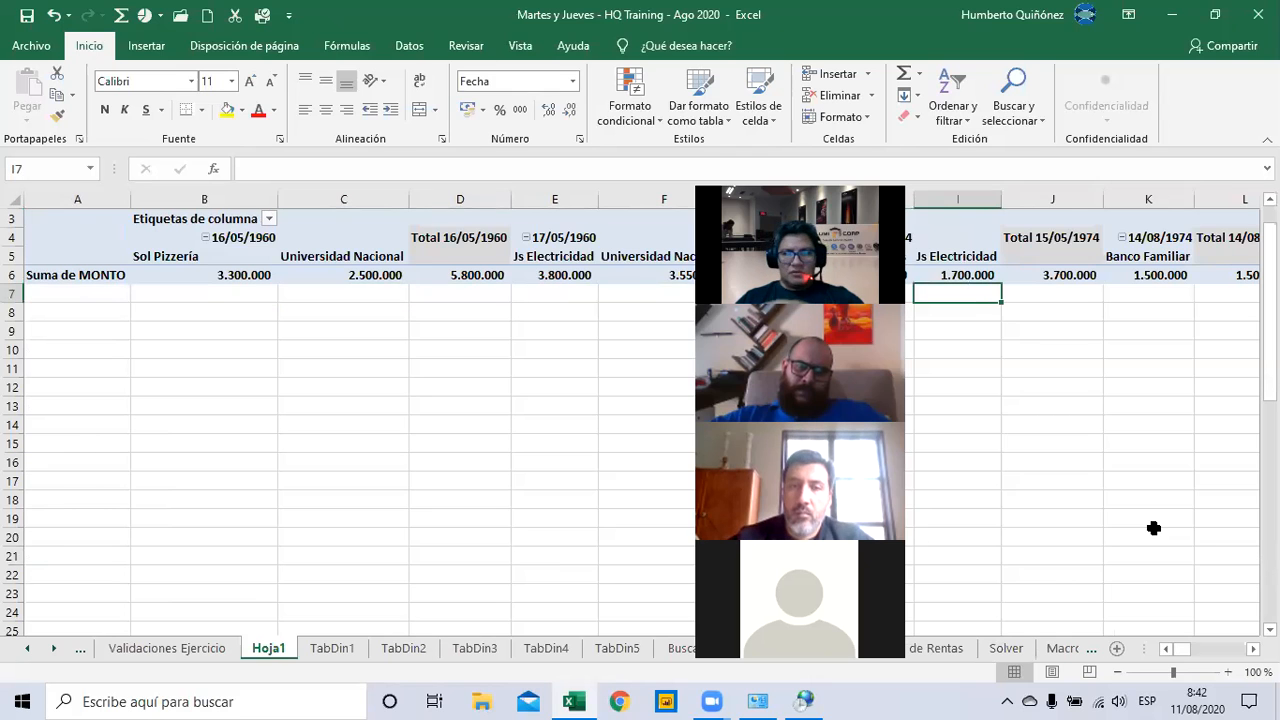
pyautogui.press('Right')
pyautogui.press('Right')
pyautogui.press('Right')
pyautogui.press('Right')
pyautogui.press('Right')
pyautogui.press('Right')
pyautogui.press('Right')
pyautogui.press('Right')
pyautogui.press('Right')
pyautogui.press('Right')
pyautogui.press('Right')
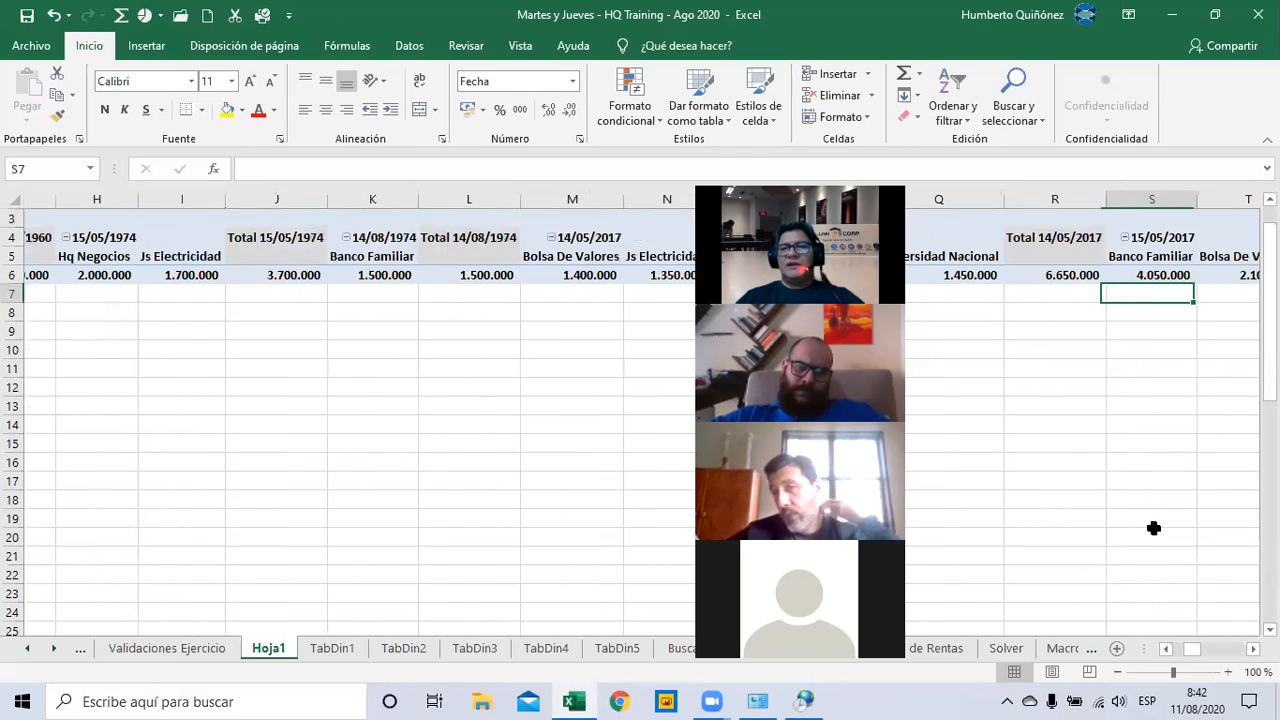
pyautogui.press('Right')
pyautogui.press('Right')
pyautogui.press('Right')
pyautogui.press('Right')
pyautogui.press('Right')
pyautogui.press('Right')
pyautogui.press('Right')
pyautogui.press('Right')
pyautogui.press('Right')
pyautogui.press('Right')
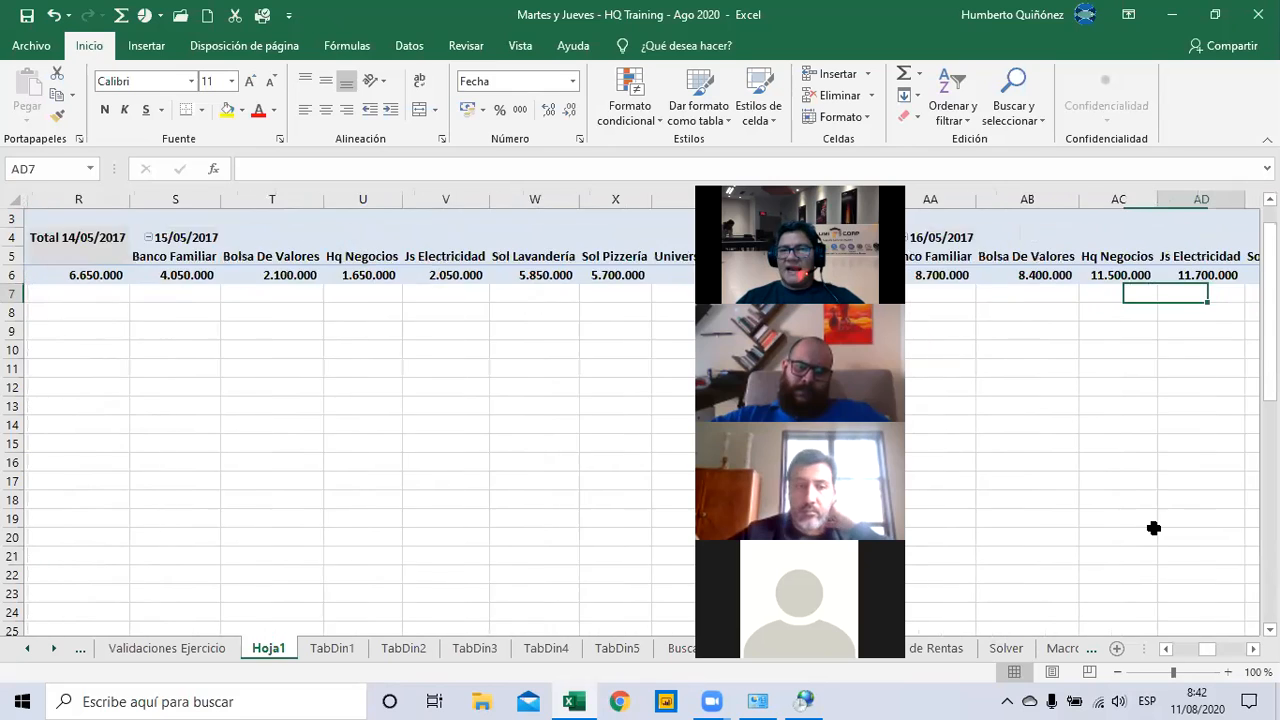
pyautogui.press('Right')
pyautogui.press('Right')
pyautogui.press('Right')
pyautogui.press('Right')
pyautogui.press('Right')
pyautogui.press('Right')
pyautogui.press('Right')
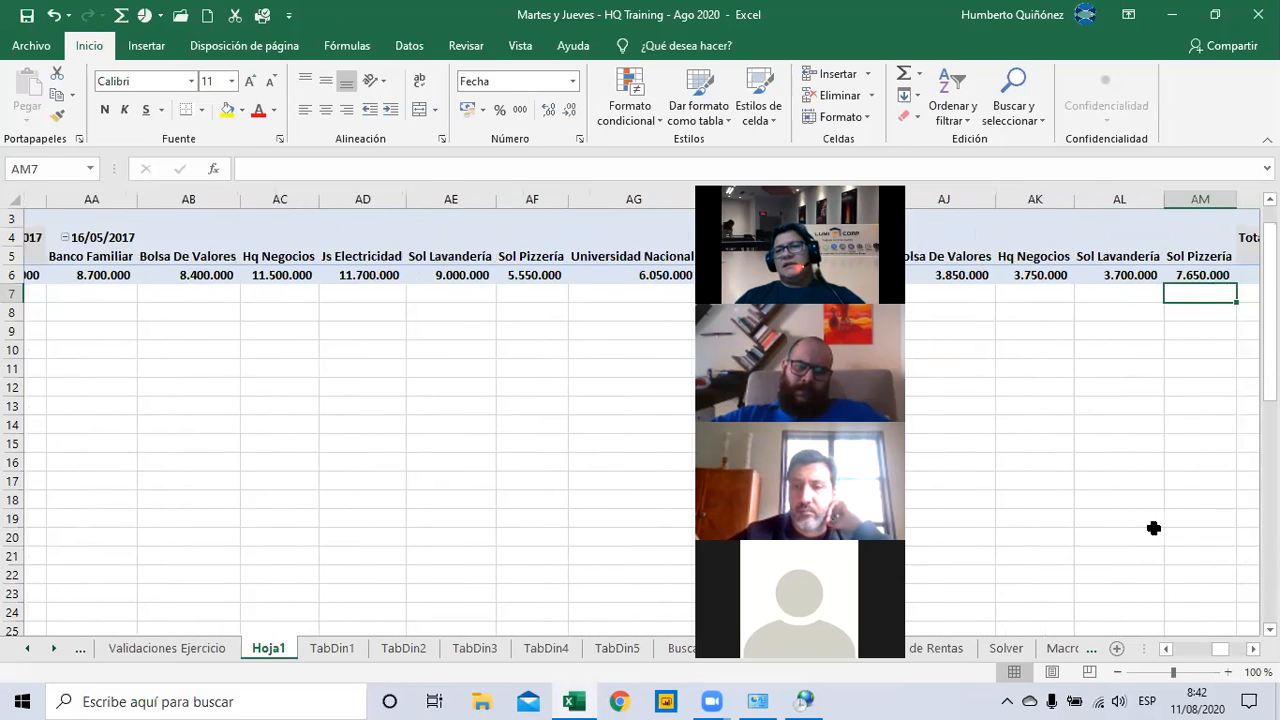
pyautogui.press('Right')
pyautogui.press('Right')
pyautogui.press('Right')
pyautogui.press('Right')
pyautogui.press('Right')
pyautogui.press('Right')
pyautogui.press('Right')
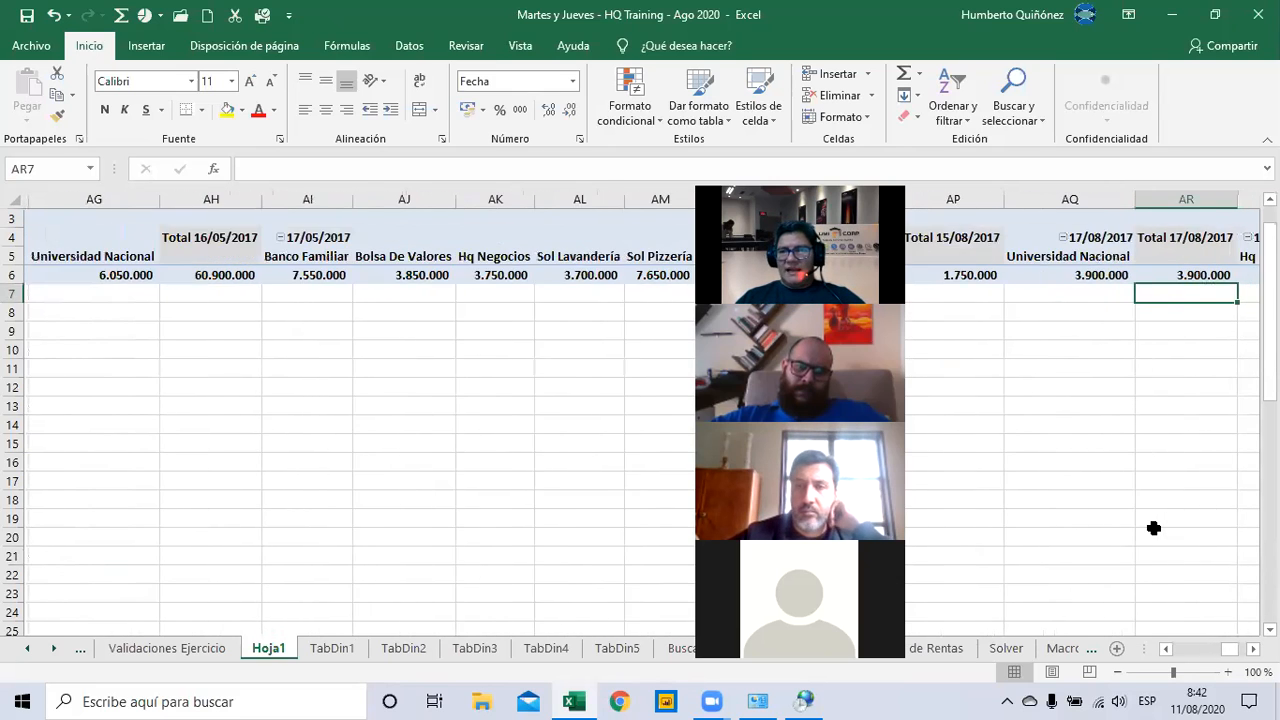
pyautogui.press('Up')
pyautogui.press('Right')
pyautogui.press('Right')
pyautogui.press('Right')
pyautogui.press('Right')
pyautogui.press('Right')
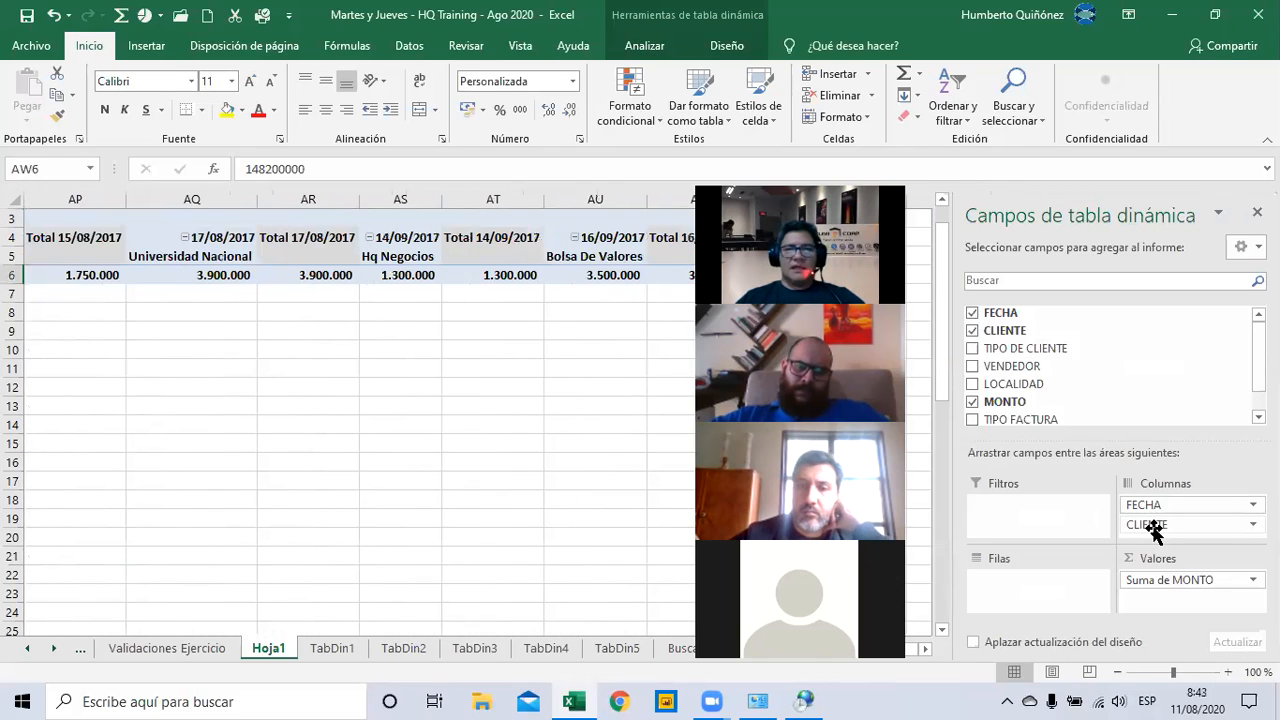
pyautogui.hscroll(3, 1153, 528)
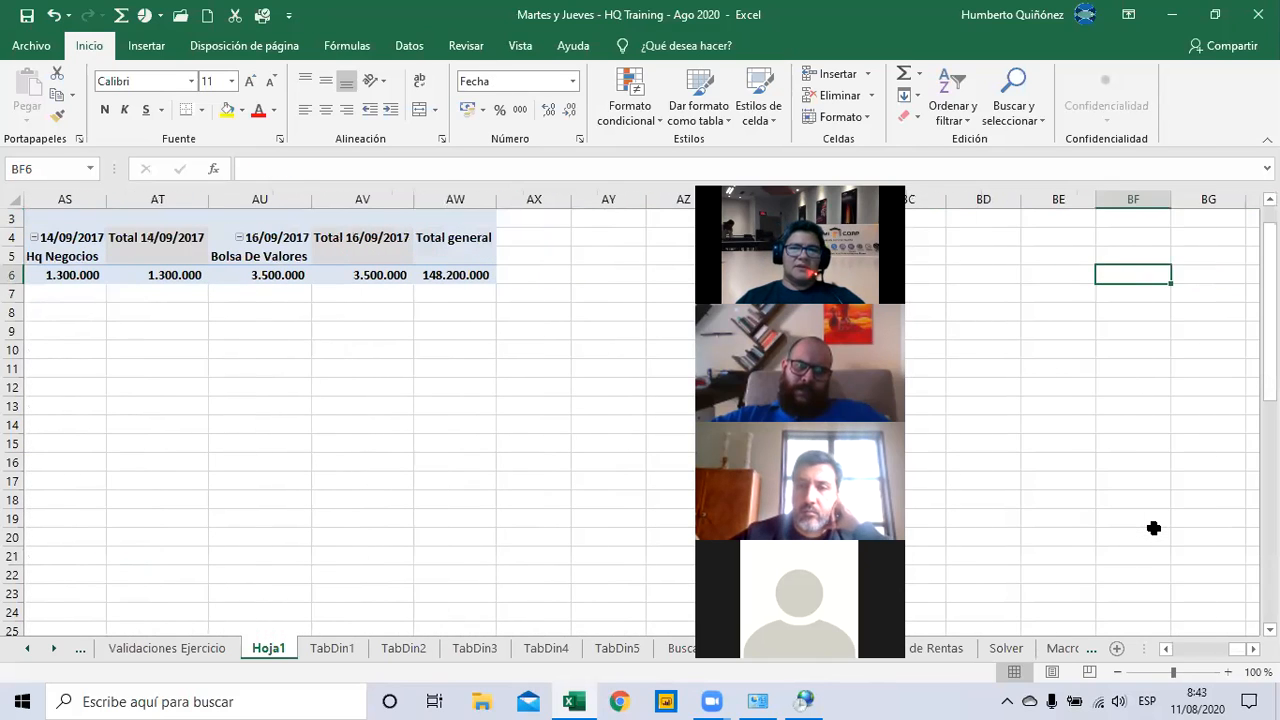
pyautogui.press('Home')
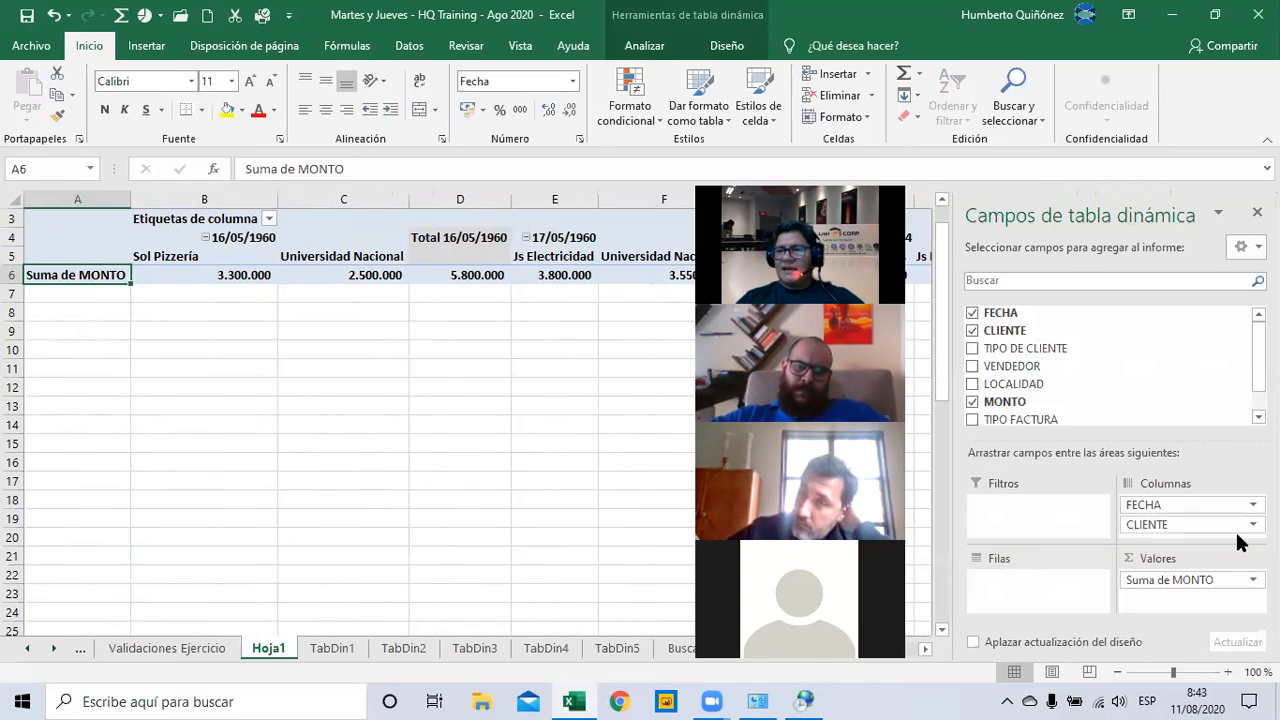
# Return CLIENTE to the pivot table's rows, try FECHA beneath it, and move FECHA back to the columns
pyautogui.moveTo(1077, 594); pyautogui.dragTo(1068, 590)
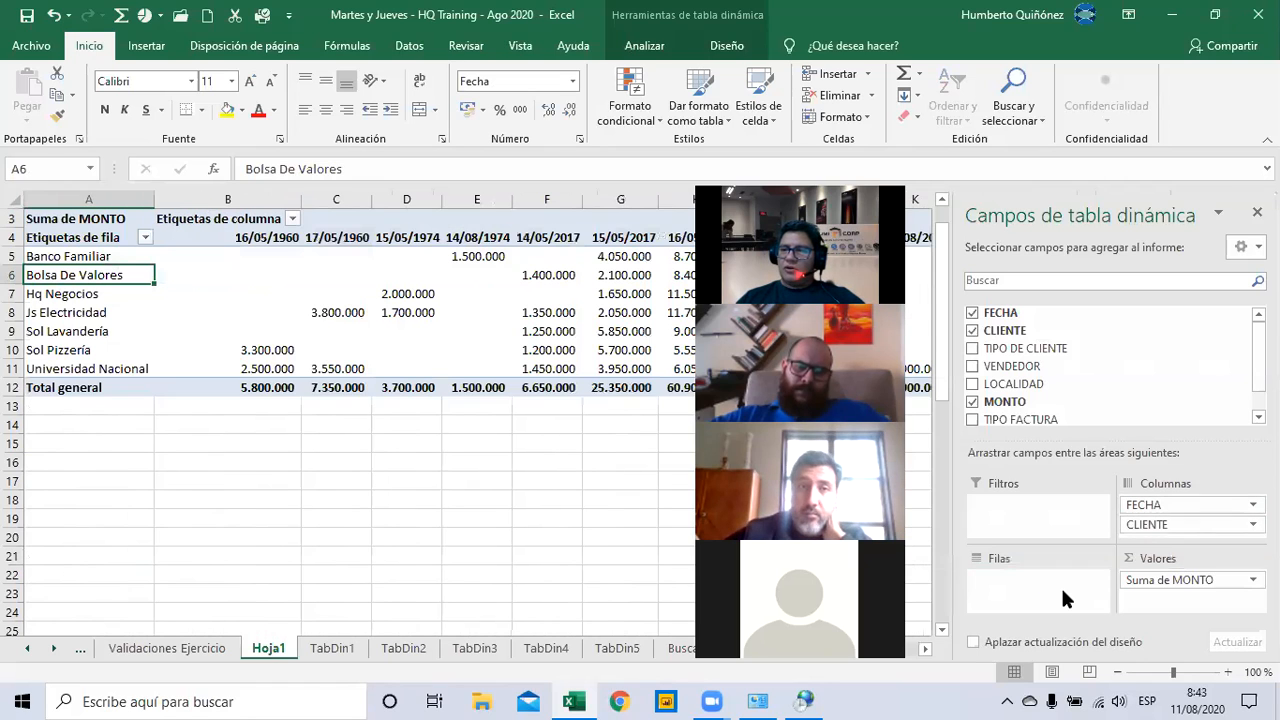
pyautogui.moveTo(1150, 505); pyautogui.dragTo(1036, 599)
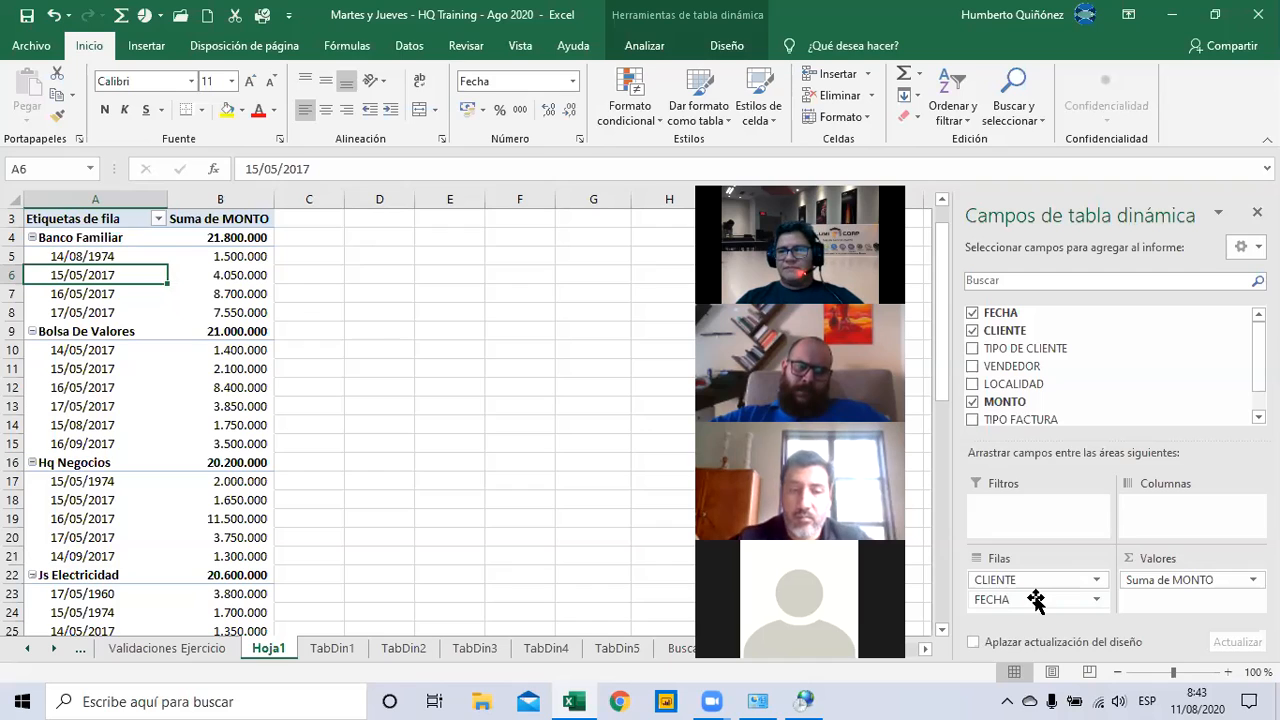
pyautogui.moveTo(1035, 600); pyautogui.dragTo(1155, 510)
# Review the pivot table's amounts per client across all date columns and its grand total row
pyautogui.press('Right')
pyautogui.press('Right')
pyautogui.press('Right')
pyautogui.press('Right')
pyautogui.press('Right')
pyautogui.press('Right')
pyautogui.press('Right')
pyautogui.press('Right')
pyautogui.press('Right')
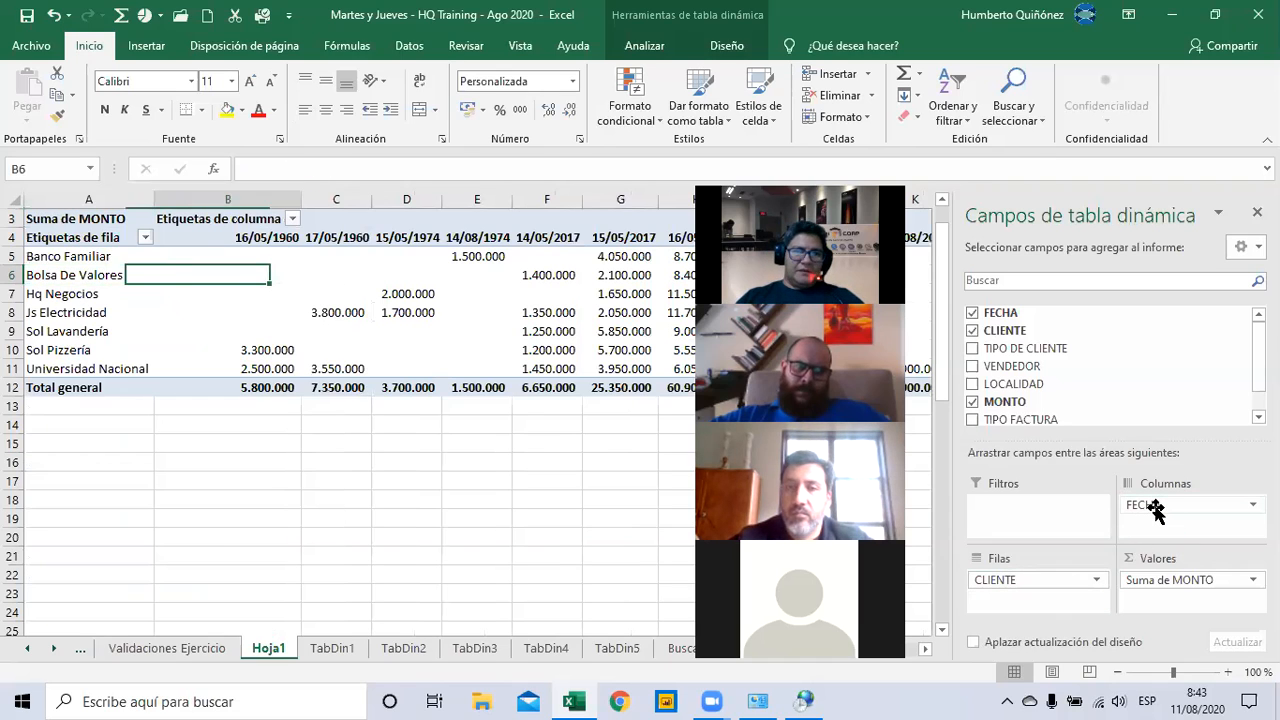
pyautogui.press('Right')
pyautogui.press('Right')
pyautogui.press('Right')
pyautogui.press('Right')
pyautogui.press('Right')
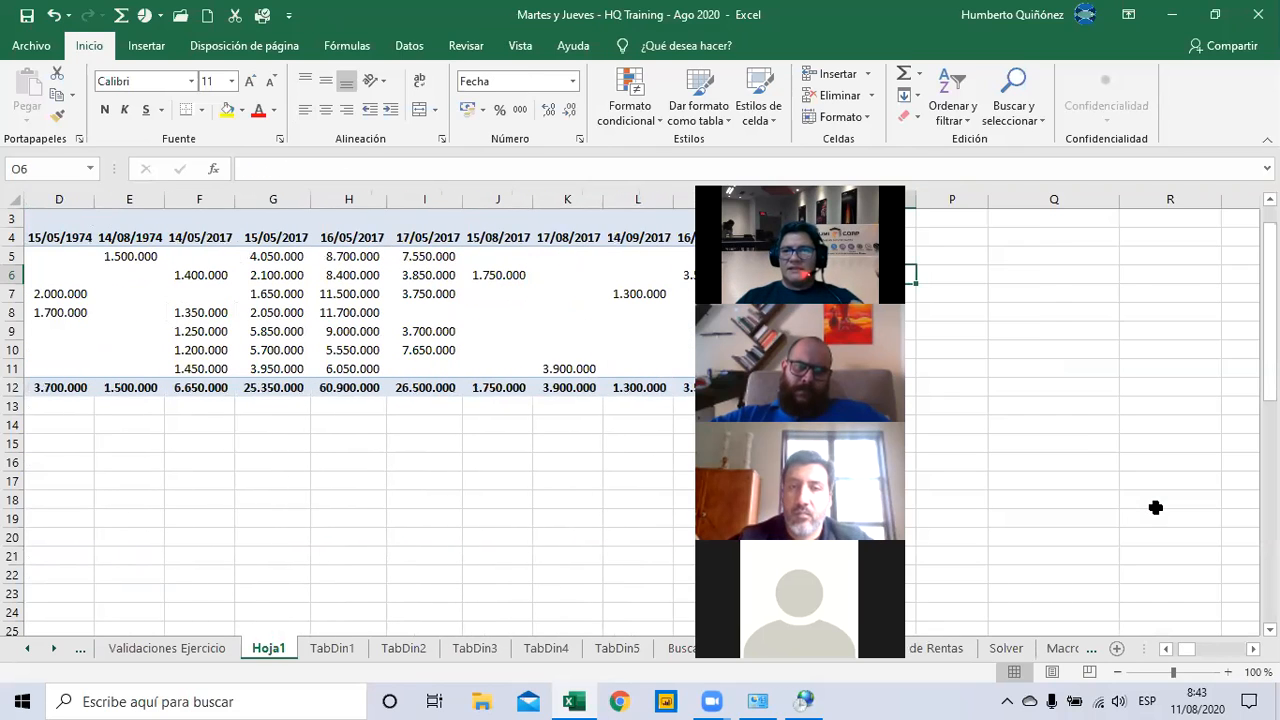
pyautogui.press('Down')
pyautogui.press('Down')
pyautogui.press('Down')
pyautogui.press('Down')
pyautogui.press('Down')
pyautogui.press('Down')
pyautogui.press('Down')
pyautogui.press('Down')
pyautogui.press('Down')
pyautogui.press('Down')
pyautogui.press('Down')
pyautogui.press('Down')
pyautogui.press('Left')
pyautogui.press('Left')
pyautogui.press('Left')
pyautogui.press('Left')
pyautogui.press('Left')
pyautogui.press('Left')
pyautogui.press('Left')
pyautogui.press('Left')
pyautogui.press('Left')
pyautogui.press('Left')
pyautogui.press('Left')
pyautogui.press('Left')
pyautogui.press('Left')
pyautogui.press('Left')
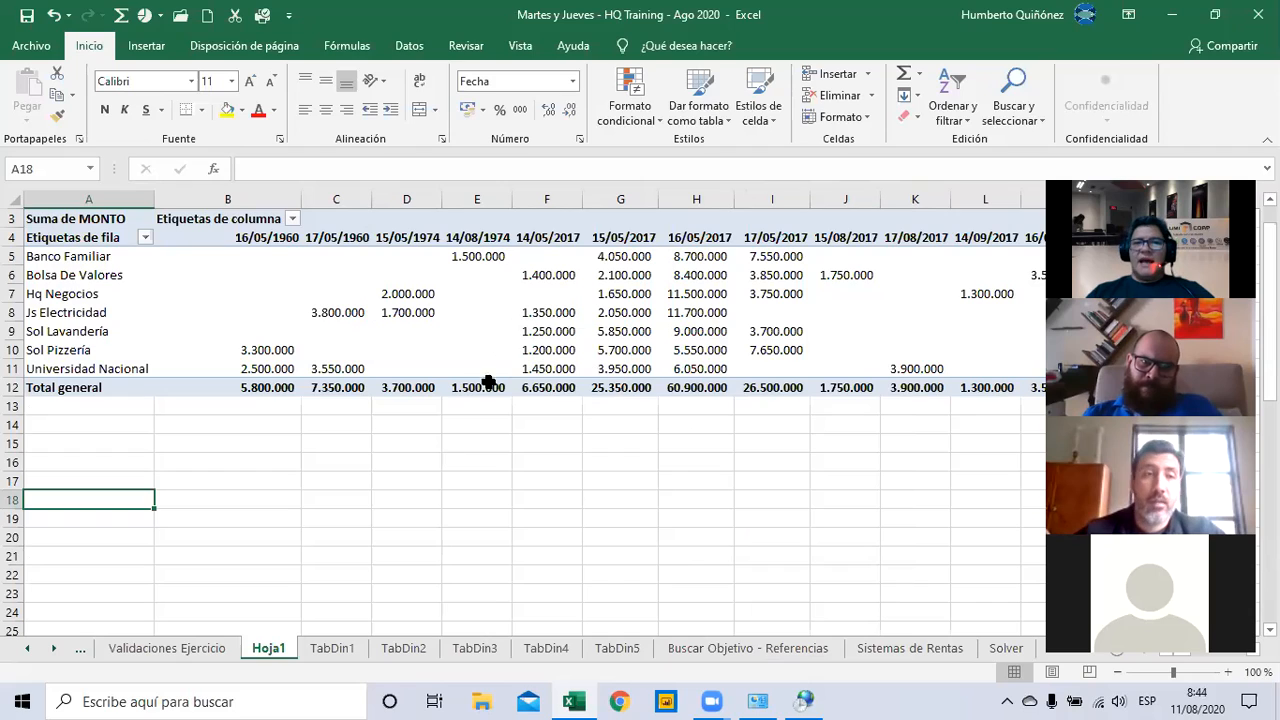
pyautogui.click(327, 428)
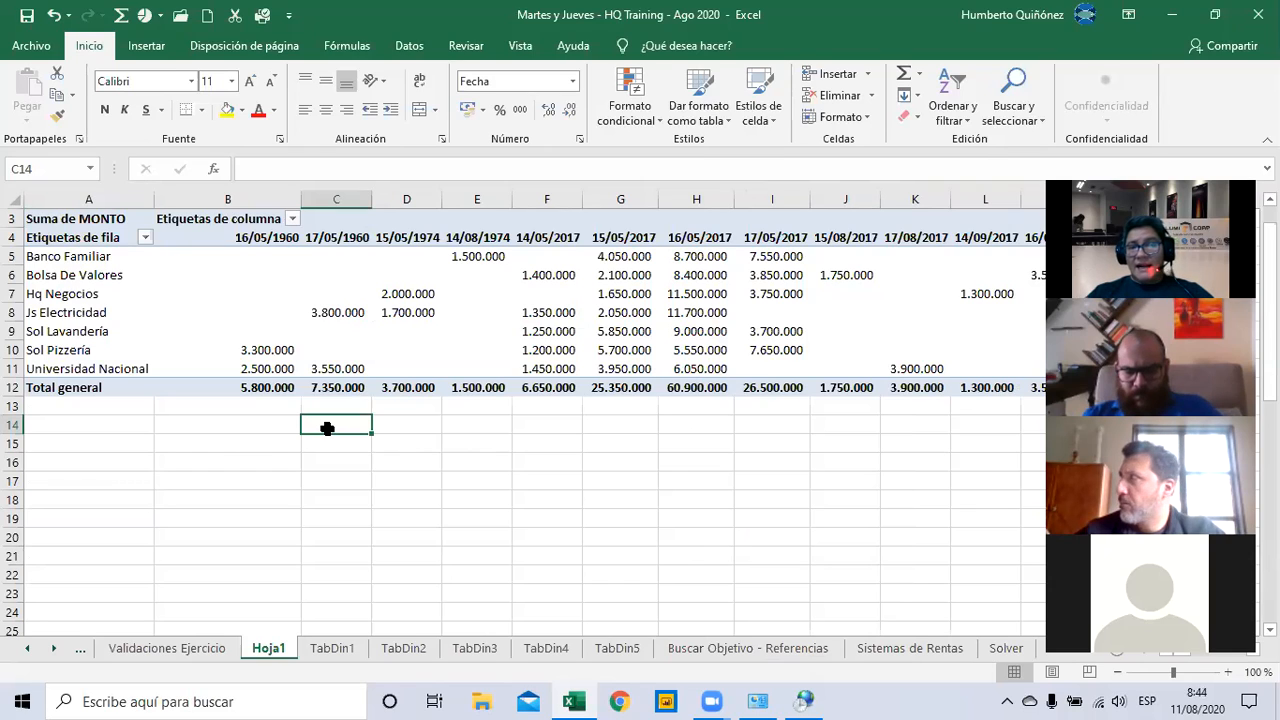
pyautogui.click(331, 389)
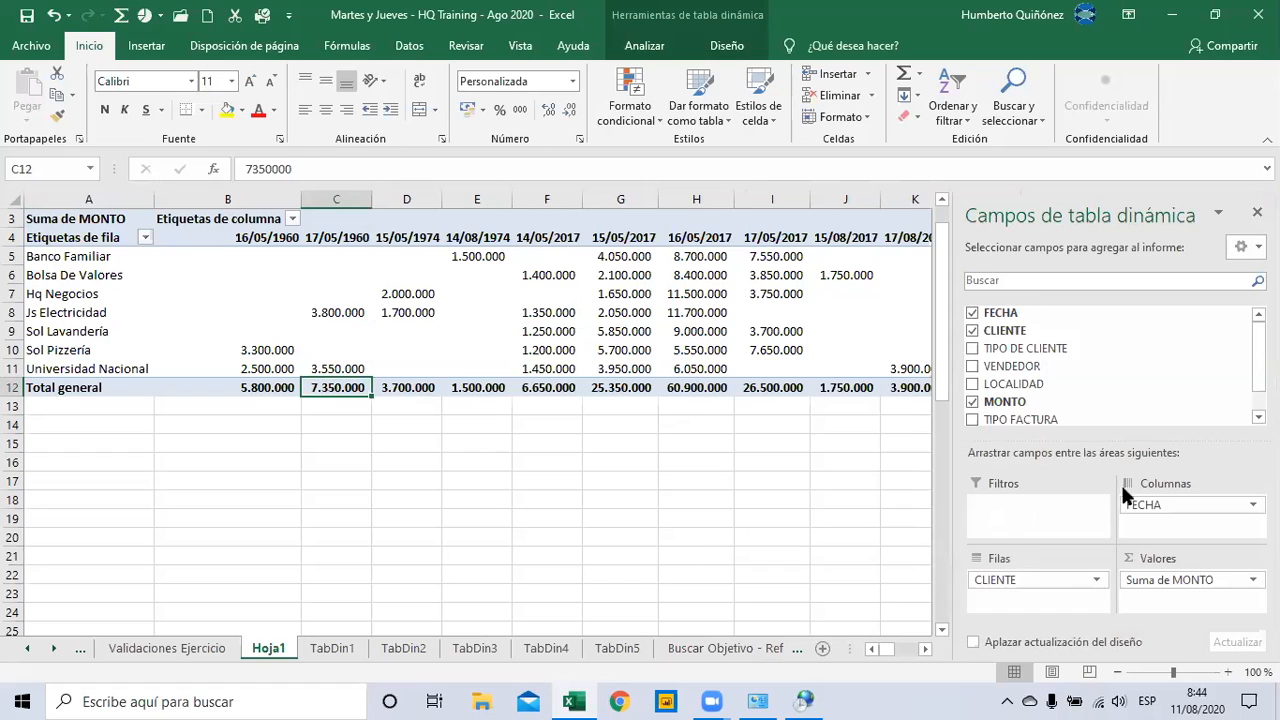
# Swap the pivot table's fields, placing FECHA in the rows and CLIENTE in the columns, and check the client totals
pyautogui.moveTo(1147, 505)
pyautogui.mouseDown()
pyautogui.moveTo(1085, 592)
pyautogui.moveTo(1035, 582)
pyautogui.moveTo(1143, 529)
pyautogui.moveTo(1151, 511)
pyautogui.mouseUp()
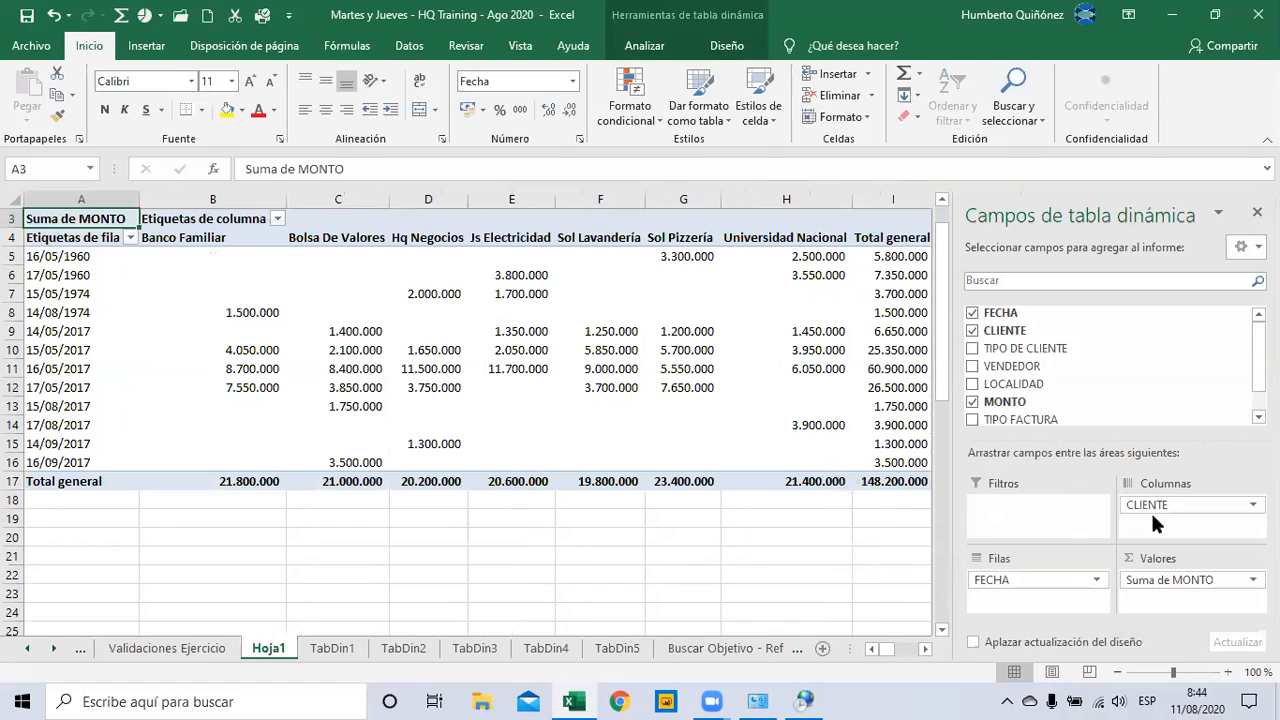
pyautogui.click(563, 515)
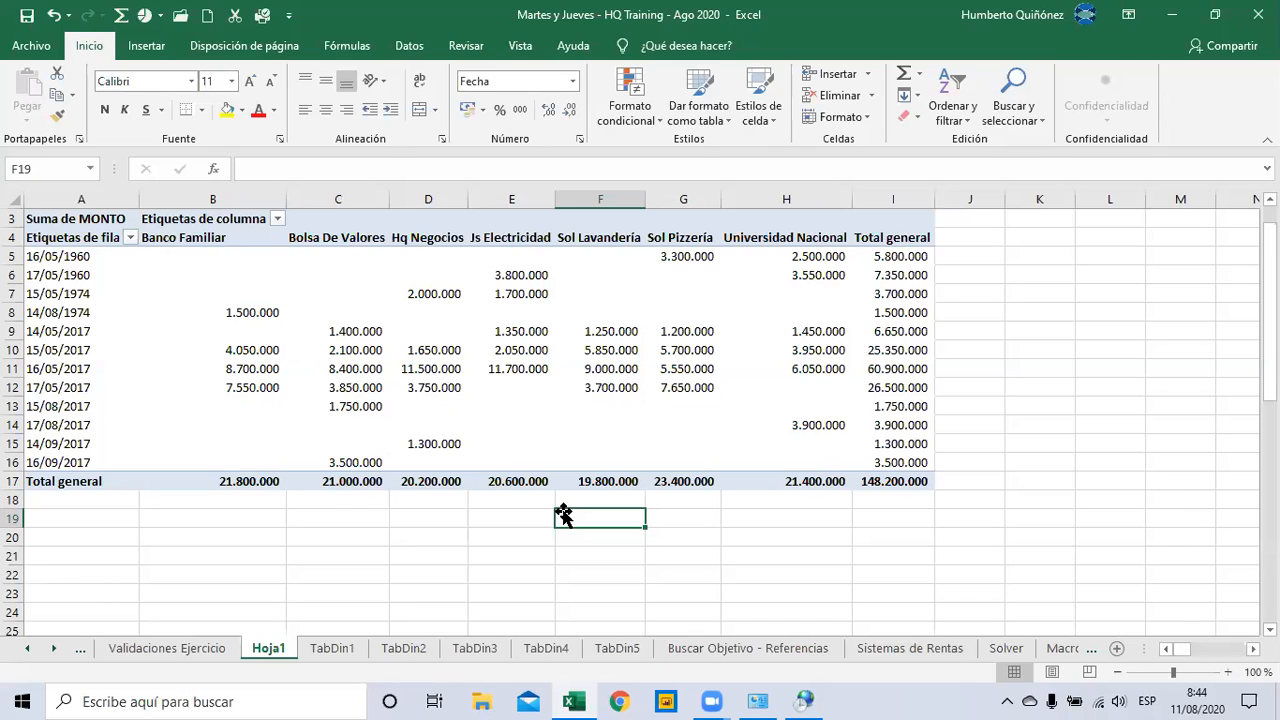
pyautogui.press('Up')
pyautogui.press('Up')
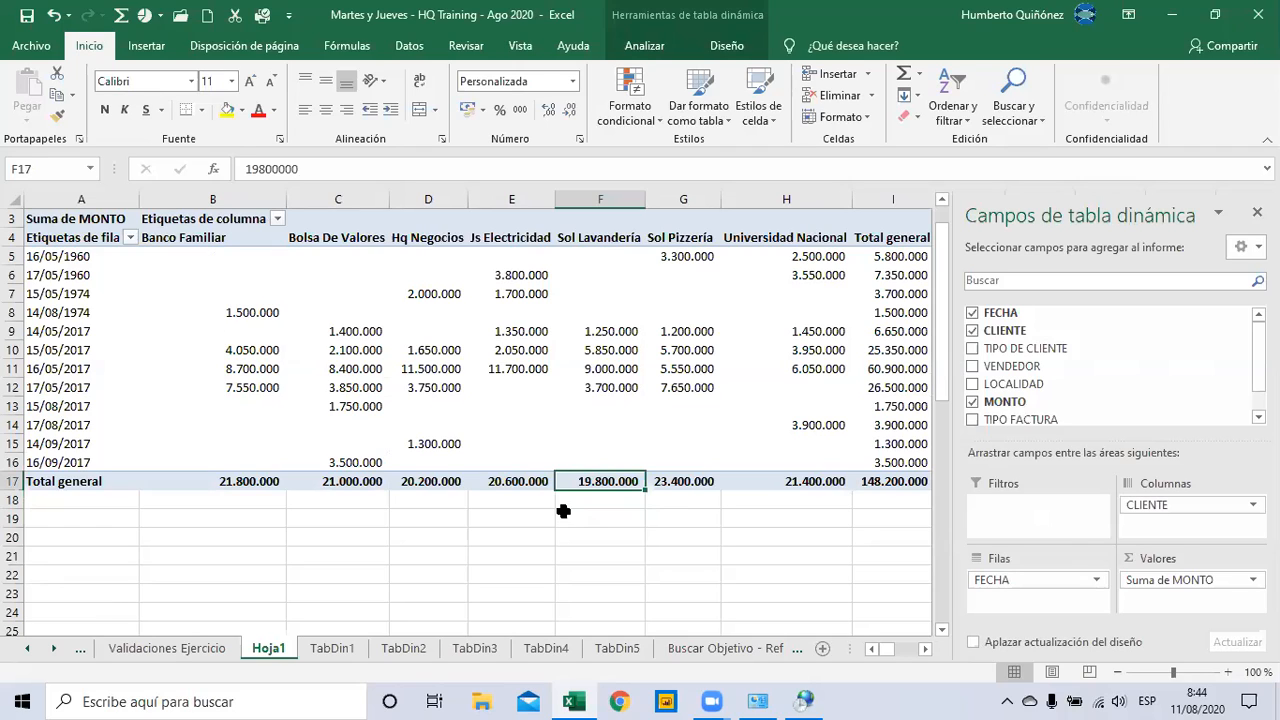
# Return CLIENTE to the pivot table's rows and FECHA to the columns, and view the amounts by date
pyautogui.moveTo(1155, 512)
pyautogui.mouseDown()
pyautogui.moveTo(1040, 593)
pyautogui.moveTo(1154, 510)
pyautogui.mouseUp()
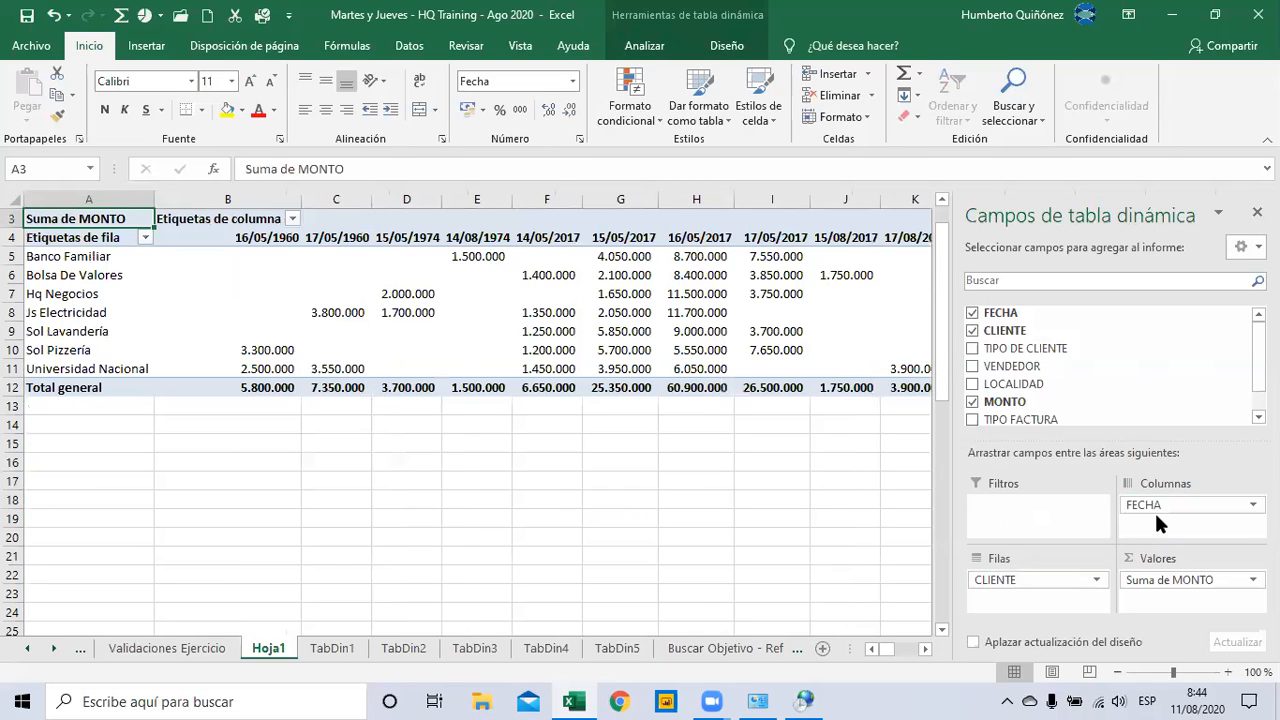
pyautogui.click(576, 449)
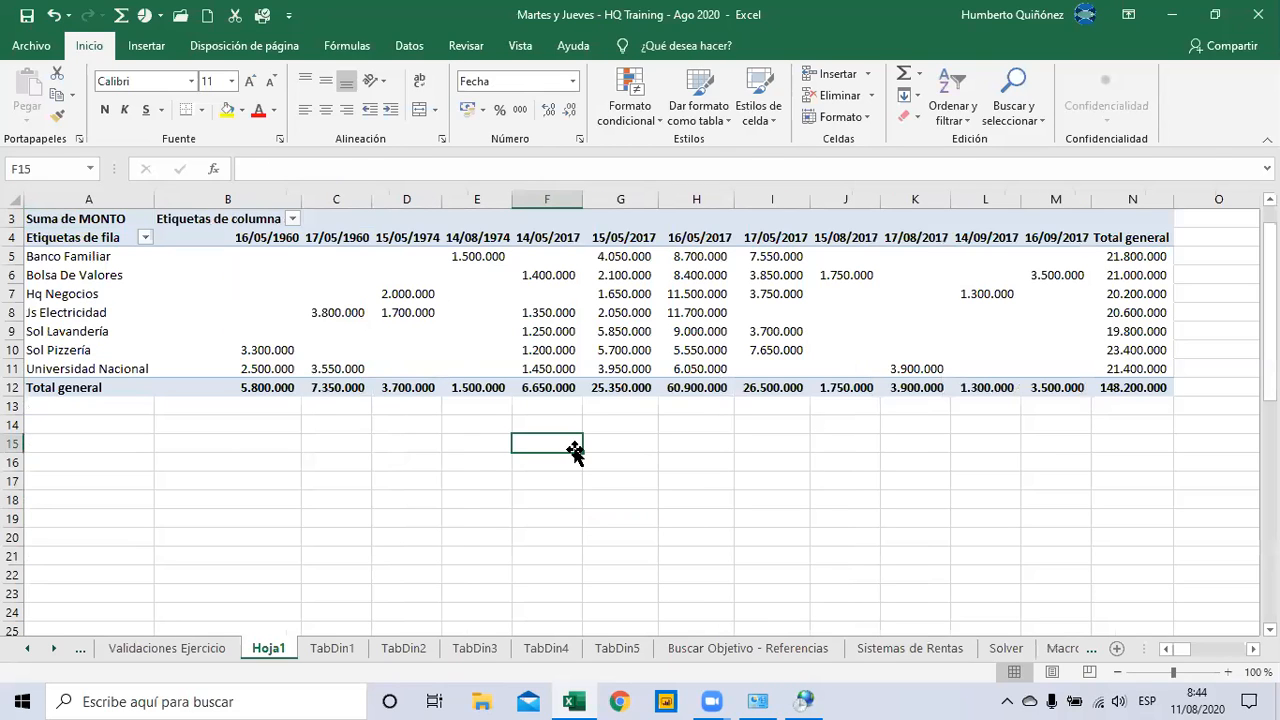
pyautogui.click(486, 363)
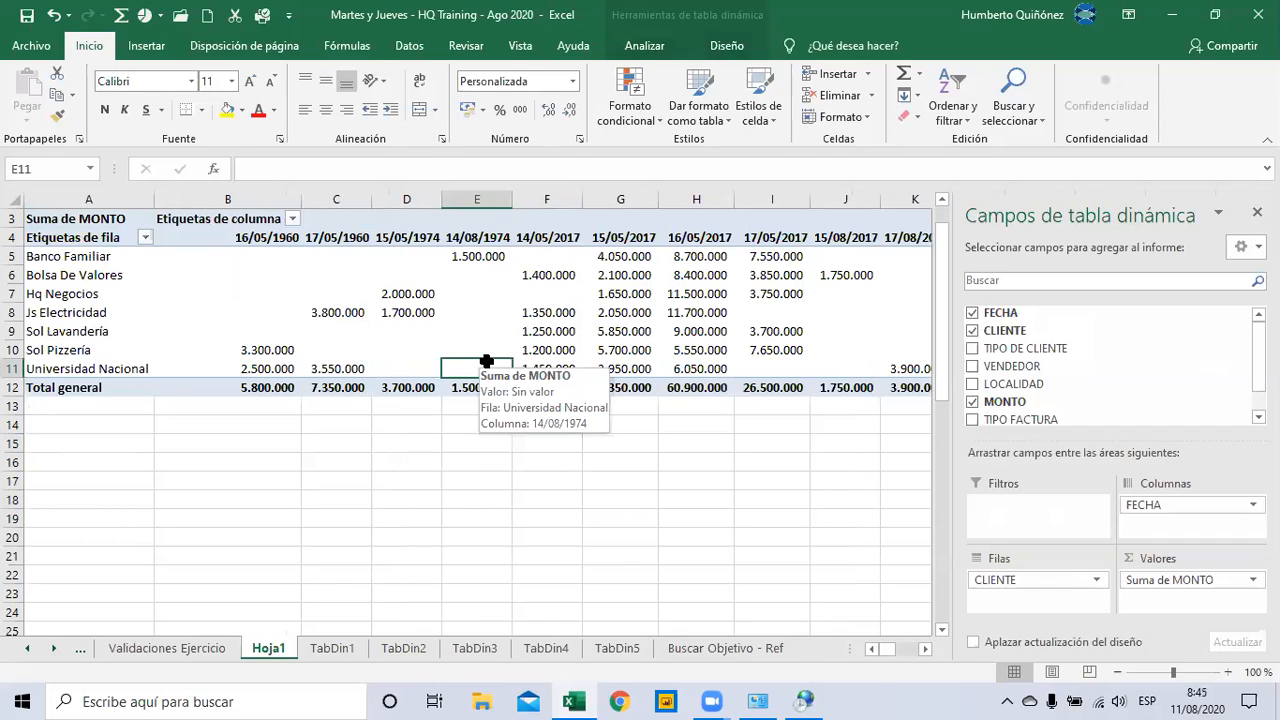
# Try FECHA in the rows with CLIENTE in the columns, and restore the layout with dates across the columns
pyautogui.moveTo(1137, 509)
pyautogui.mouseDown()
pyautogui.moveTo(1100, 570)
pyautogui.moveTo(1033, 603)
pyautogui.moveTo(1155, 507)
pyautogui.mouseUp()
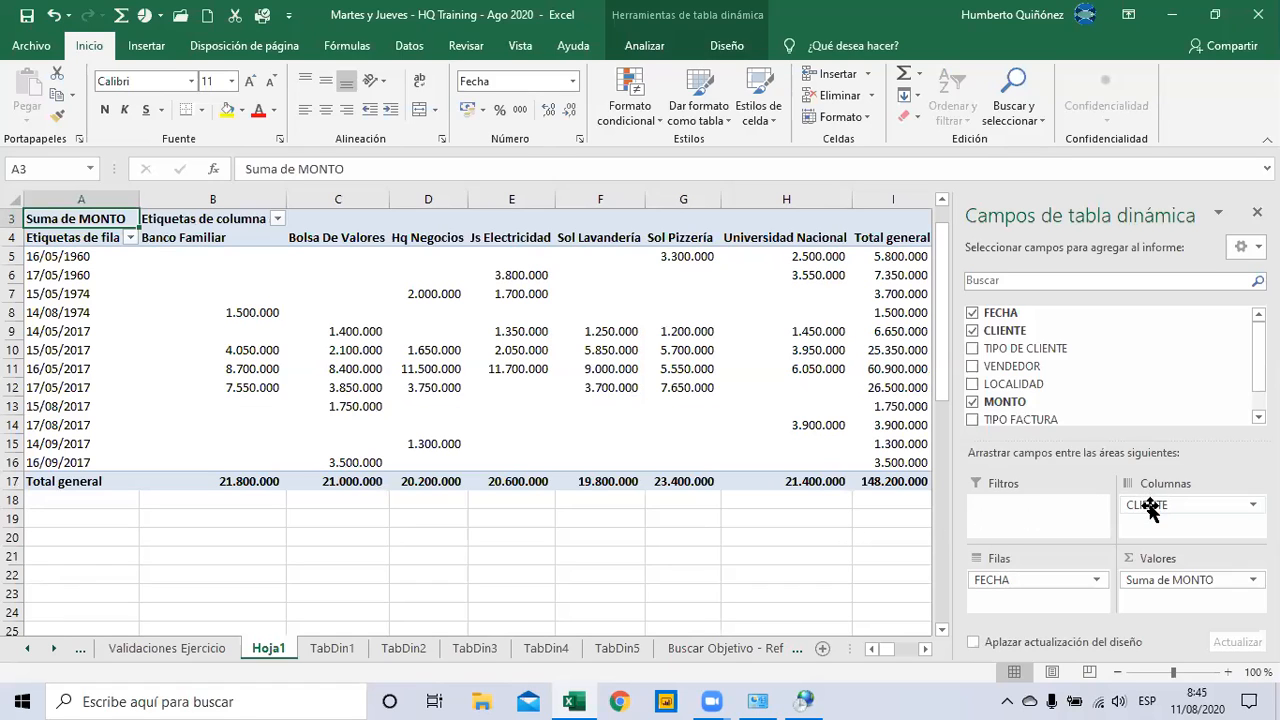
pyautogui.moveTo(1150, 508)
pyautogui.mouseDown()
pyautogui.moveTo(1051, 597)
pyautogui.moveTo(1150, 548)
pyautogui.moveTo(1152, 516)
pyautogui.mouseUp()
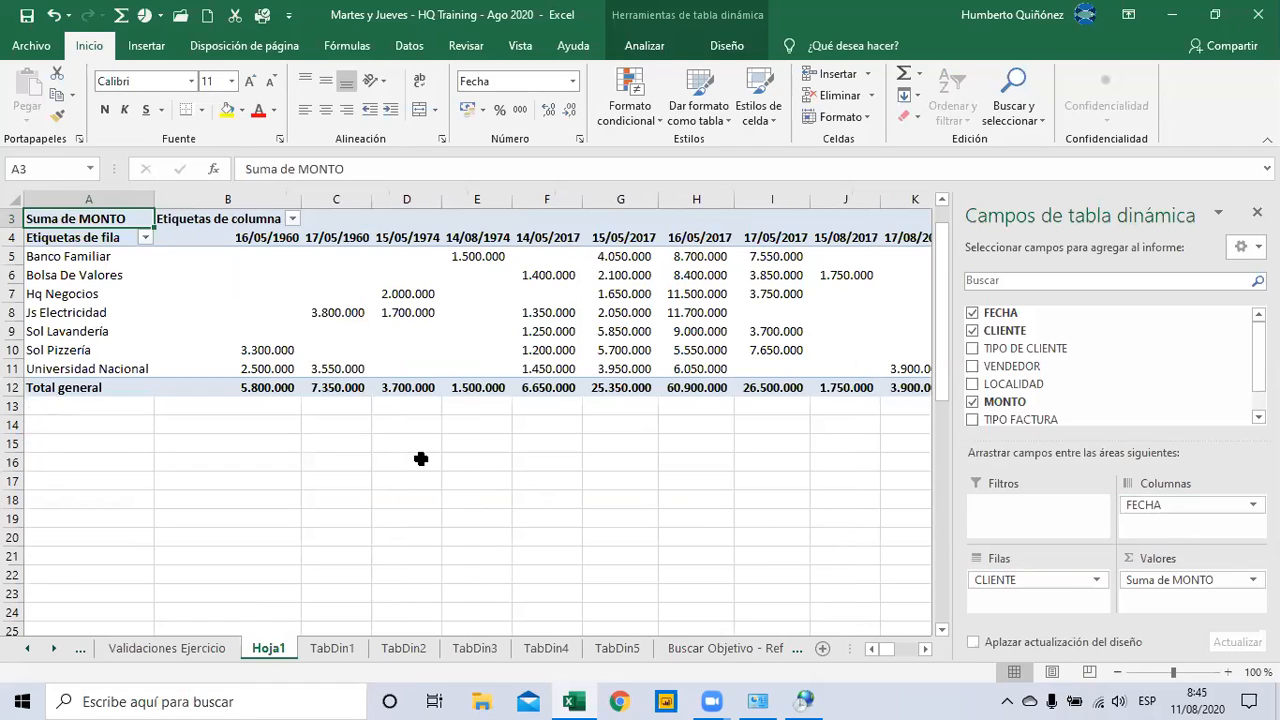
pyautogui.click(395, 438)
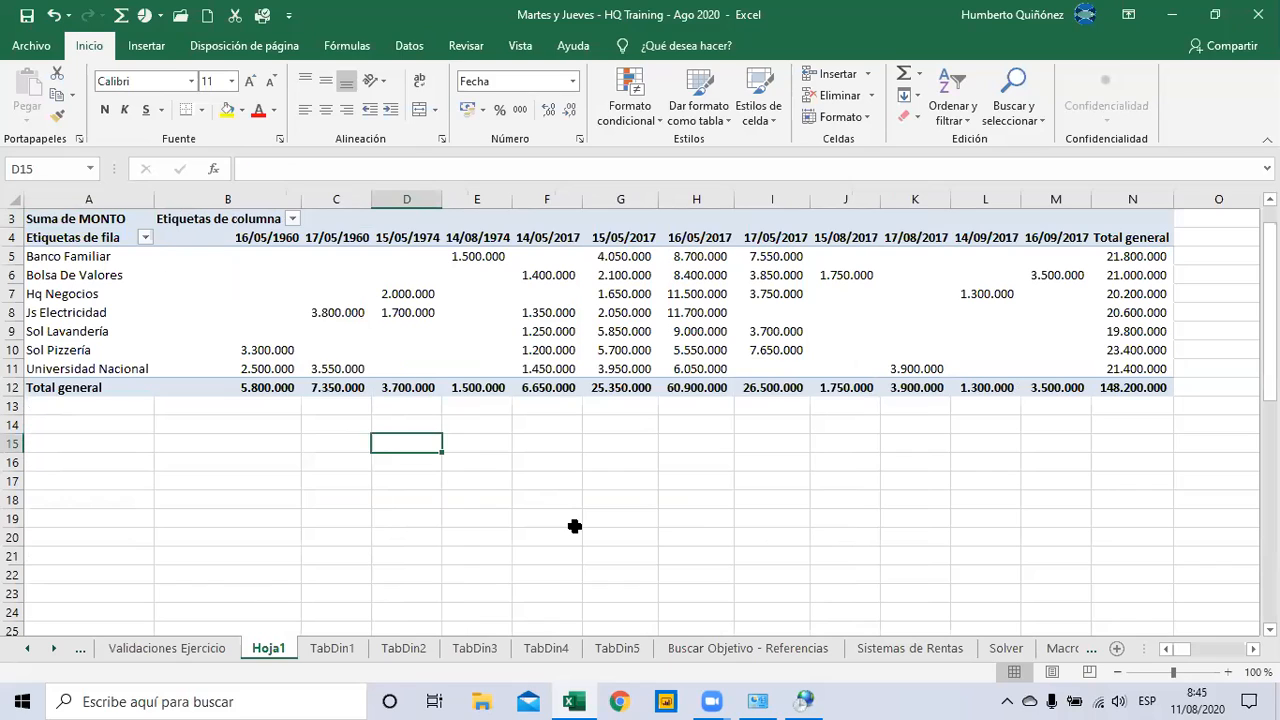
# Go up to cell A1 and view the whole pivot table with clients in rows and dates in columns
pyautogui.press('Up')
pyautogui.press('Up')
pyautogui.press('Up')
pyautogui.press('Up')
pyautogui.press('Up')
pyautogui.press('Up')
pyautogui.press('Up')
pyautogui.press('Up')
pyautogui.press('Up')
pyautogui.press('Up')
pyautogui.press('Up')
pyautogui.press('Up')
pyautogui.press('Up')
pyautogui.press('Up')
pyautogui.press('Left')
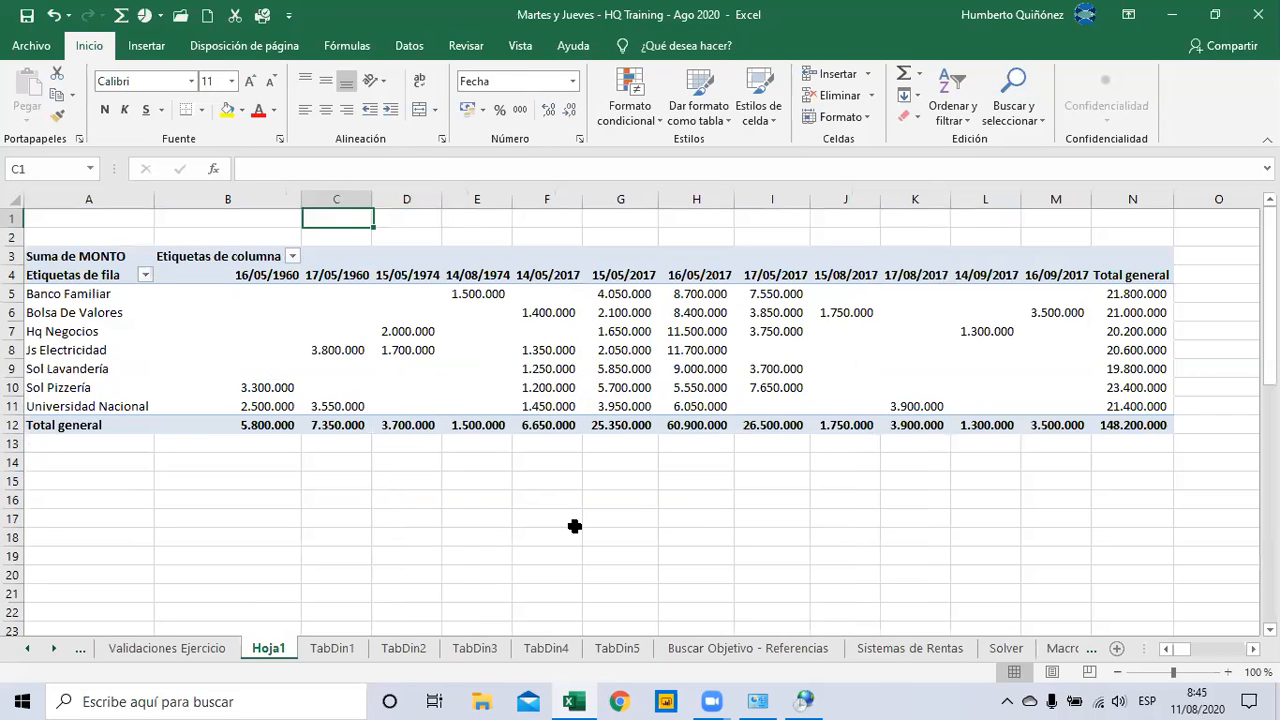
pyautogui.press('Left')
pyautogui.press('Left')
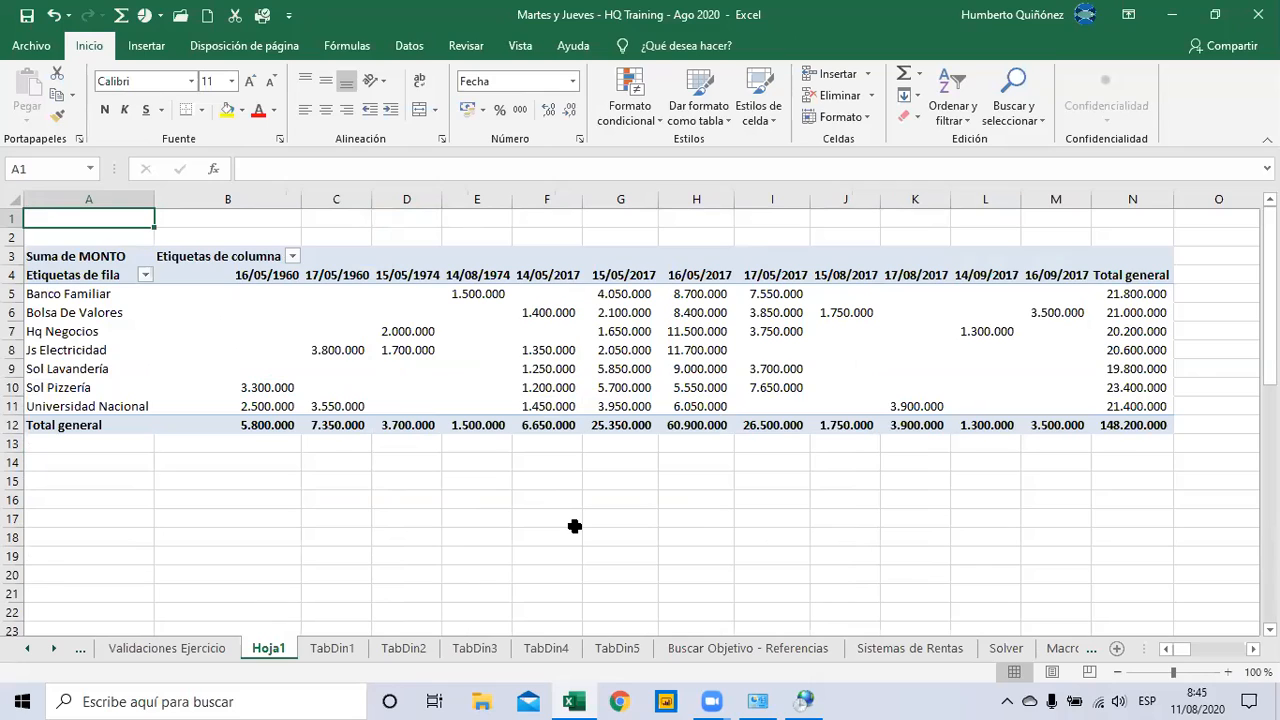
pyautogui.click(664, 543)
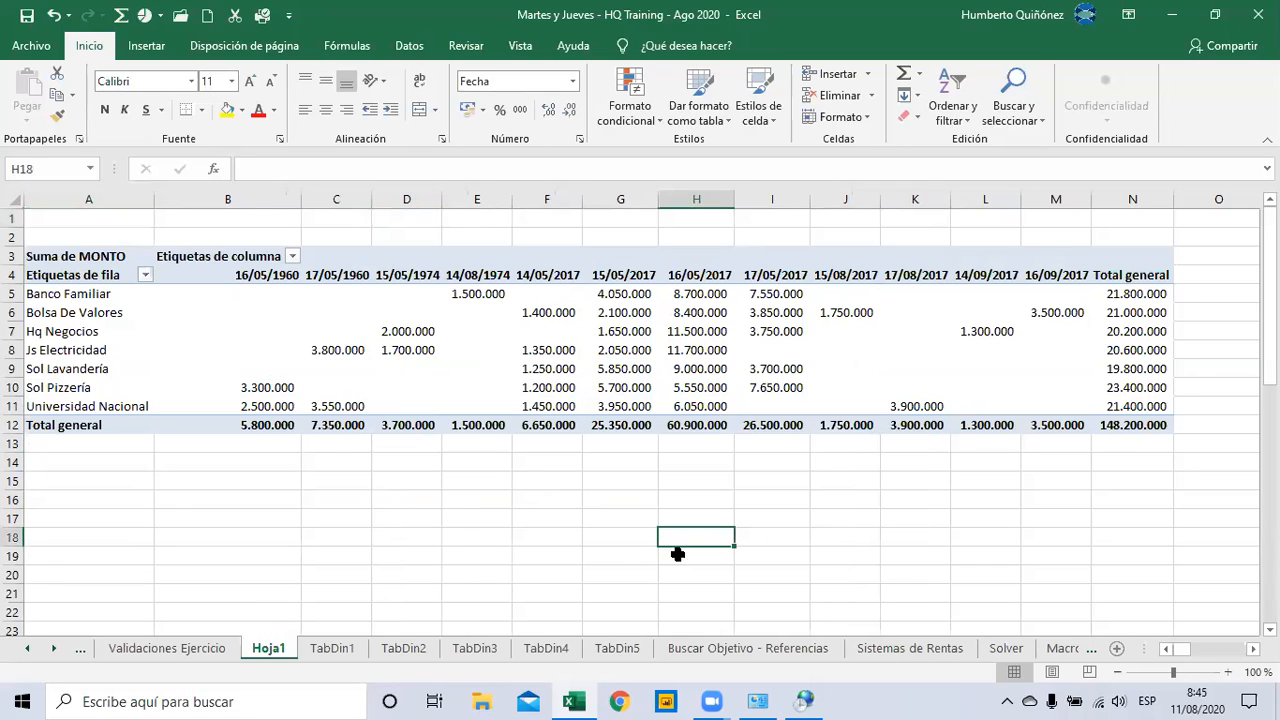
# Trace the pivot table's width along row 1 past the grand total column, and compare it with the space down column A
pyautogui.moveTo(239, 425)
pyautogui.click(80, 215)
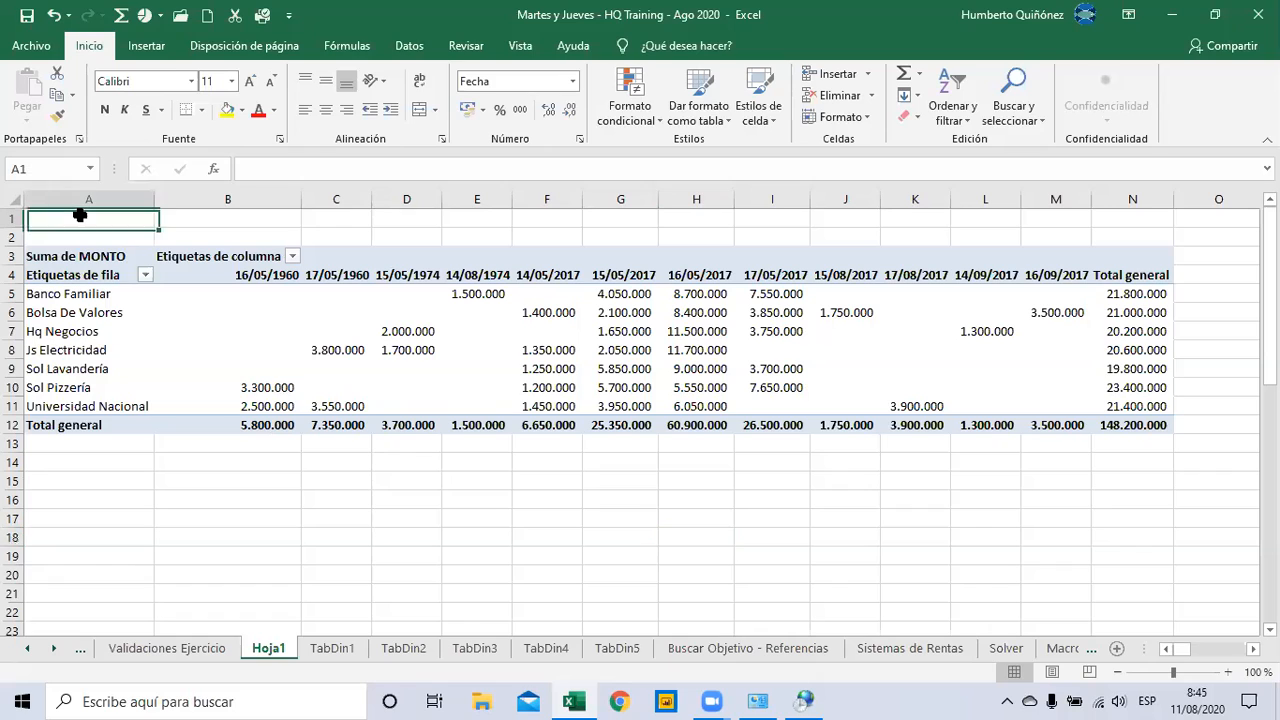
pyautogui.hotkey('shift', 'Right')
pyautogui.hotkey('shift', 'Right')
pyautogui.hotkey('shift', 'Right')
pyautogui.hotkey('shift', 'Right')
pyautogui.hotkey('shift', 'Right')
pyautogui.hotkey('shift', 'Right')
pyautogui.hotkey('shift', 'Right')
pyautogui.hotkey('shift', 'Right')
pyautogui.hotkey('shift', 'Right')
pyautogui.hotkey('shift', 'Right')
pyautogui.hotkey('shift', 'Right')
pyautogui.hotkey('shift', 'Right')
pyautogui.hotkey('shift', 'Right')
pyautogui.hotkey('shift', 'Right')
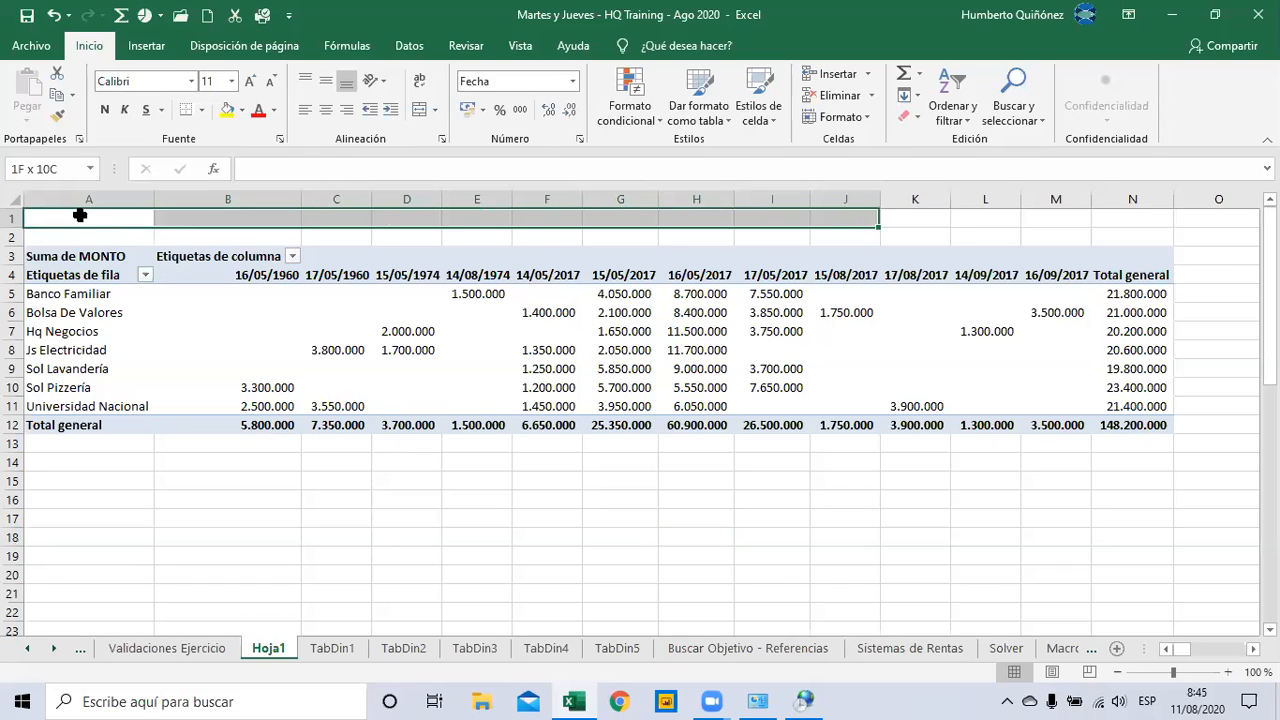
pyautogui.hotkey('shift', 'Left')
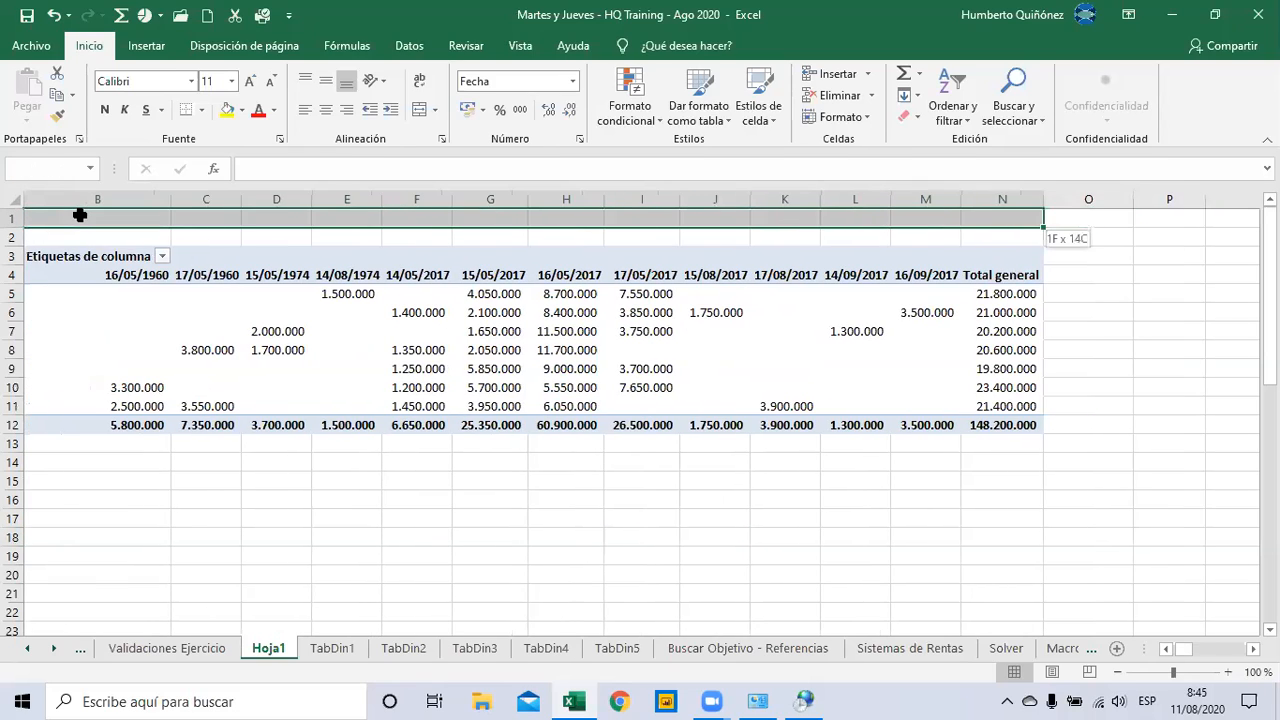
pyautogui.hotkey('shift', 'Left')
pyautogui.hotkey('shift', 'Right')
pyautogui.hotkey('shift', 'Right')
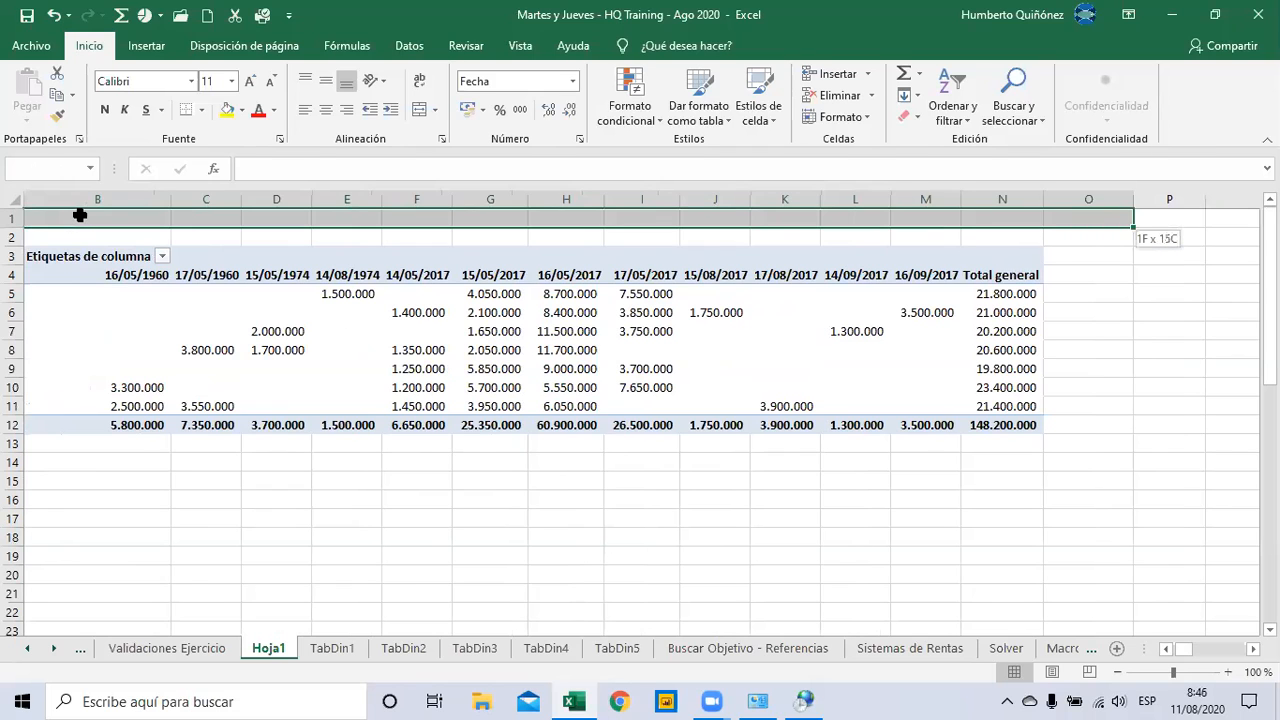
pyautogui.press('Home')
pyautogui.press('Down')
pyautogui.press('Down')
pyautogui.press('Down')
pyautogui.press('Down')
pyautogui.press('Down')
pyautogui.press('Down')
pyautogui.press('Down')
pyautogui.press('Down')
pyautogui.press('Down')
pyautogui.press('Down')
pyautogui.press('Down')
pyautogui.press('Down')
pyautogui.press('Down')
pyautogui.press('Down')
pyautogui.press('Down')
pyautogui.press('Down')
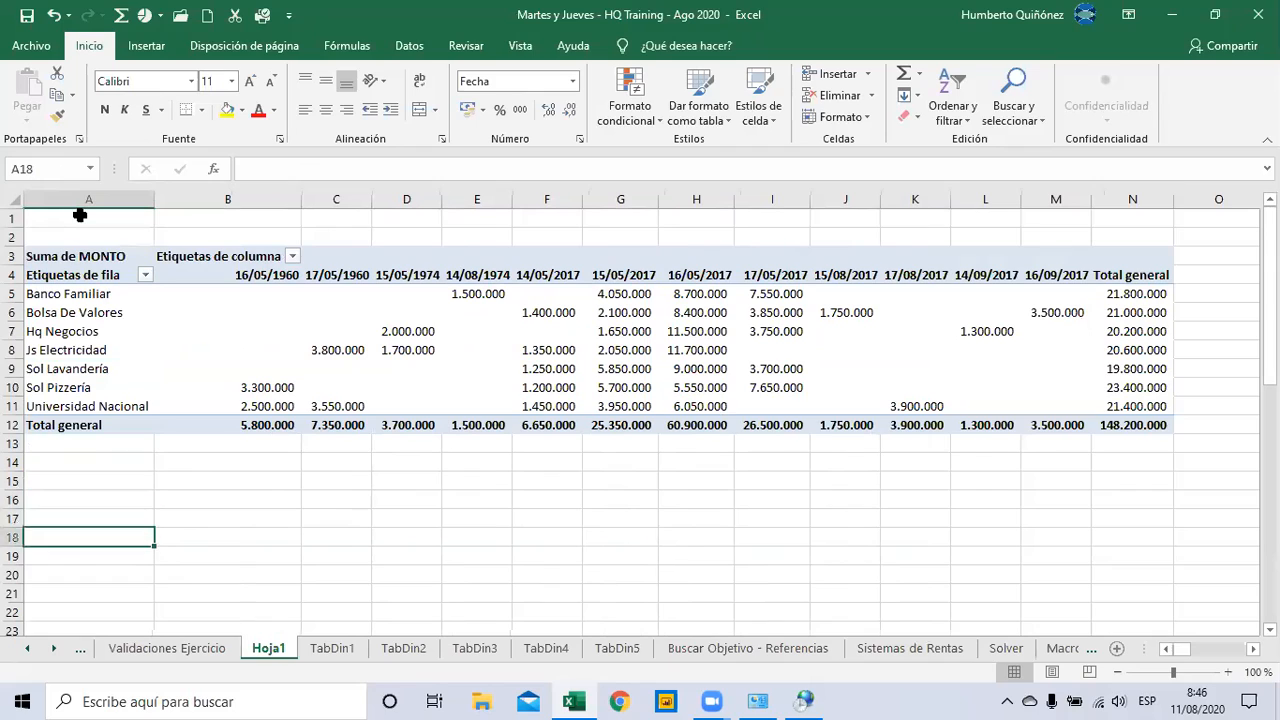
pyautogui.click(80, 215)
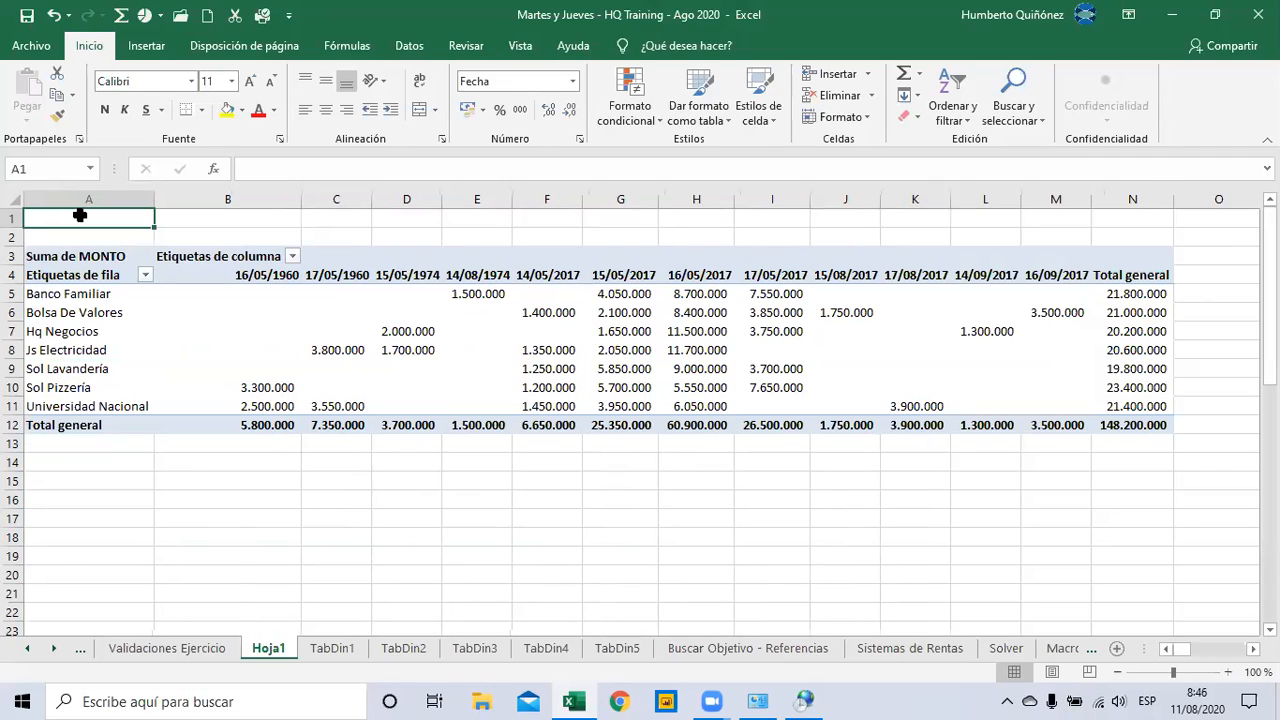
# Select the client labels from Banco Familiar to Universidad Nacional, and the date headings from 16/05/1960 to 16/09/2017, to compare their extent
pyautogui.click(243, 309)
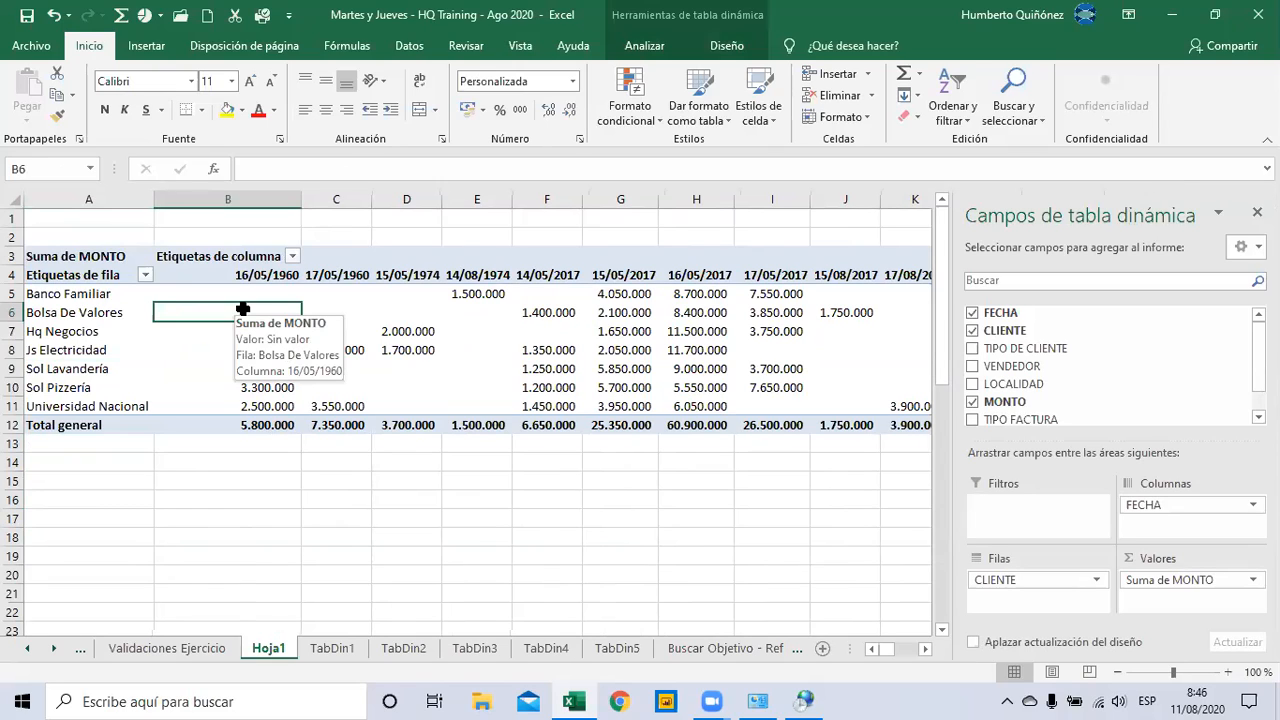
pyautogui.press('Left')
pyautogui.press('Up')
pyautogui.hotkey('ctrl', 'shift', 'Down')
pyautogui.hotkey('shift', 'Up')
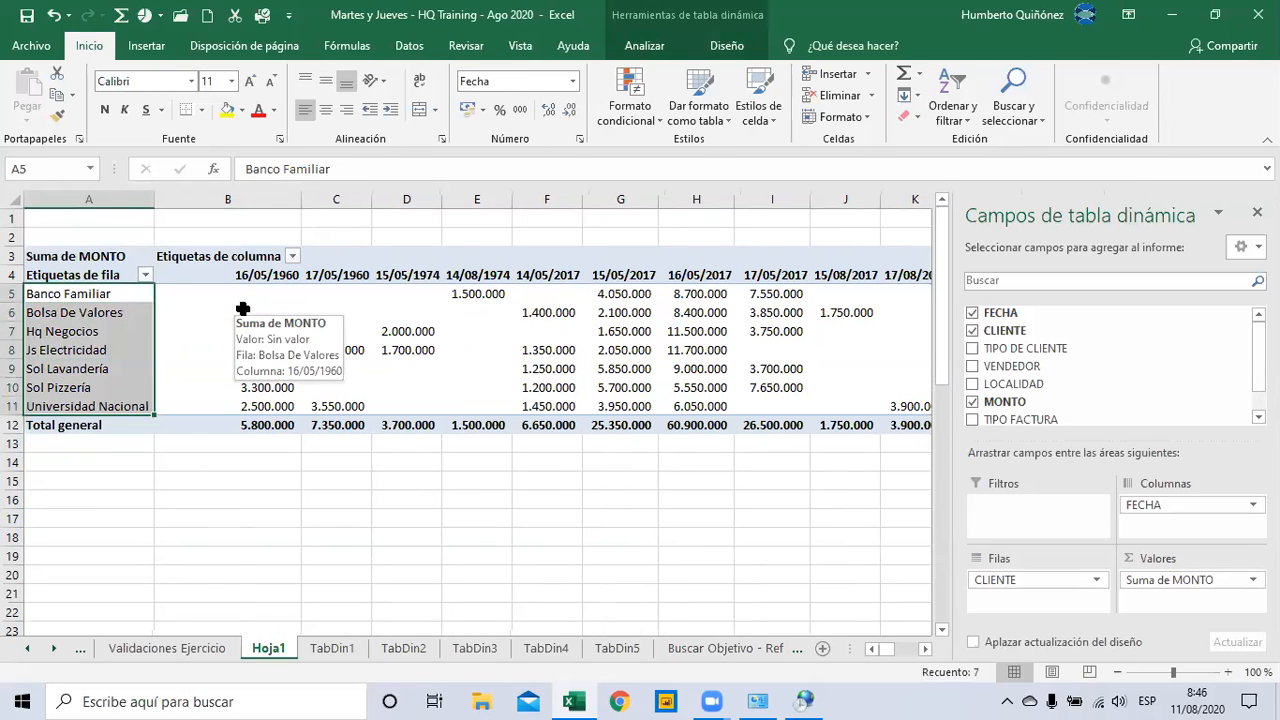
pyautogui.press('Right')
pyautogui.press('Up')
pyautogui.hotkey('ctrl', 'shift', 'Right')
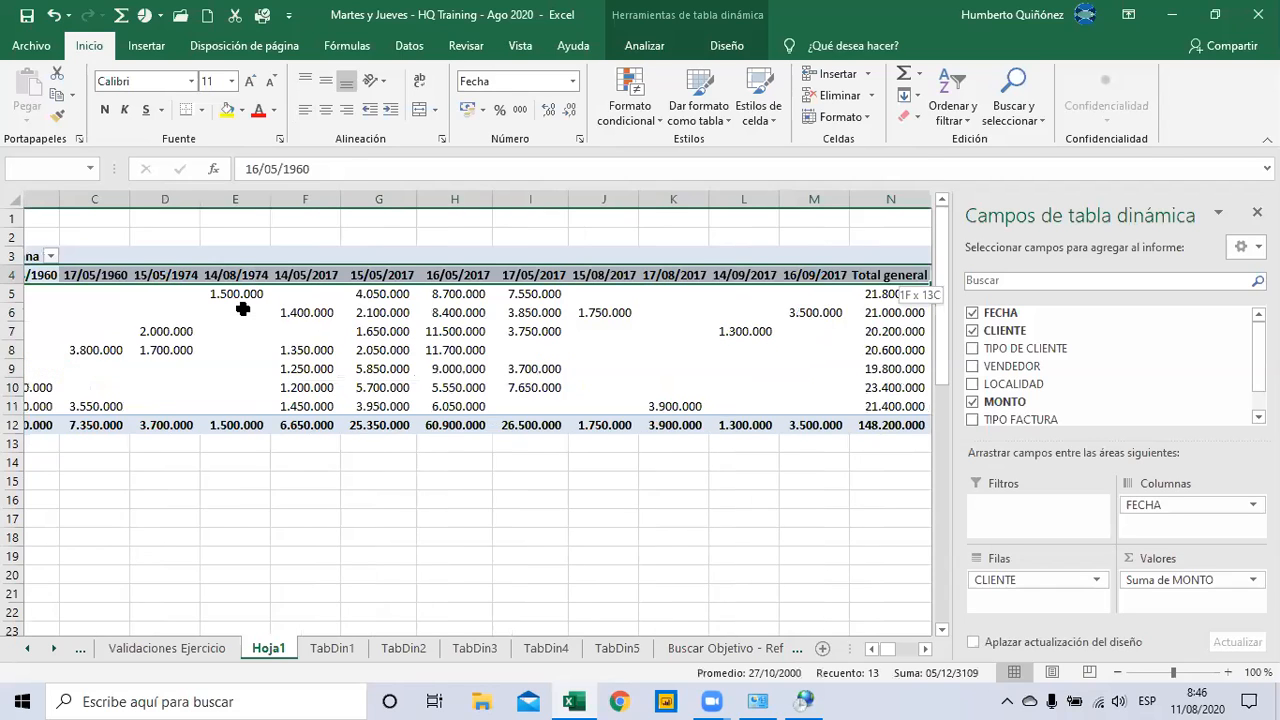
pyautogui.hotkey('shift', 'Left')
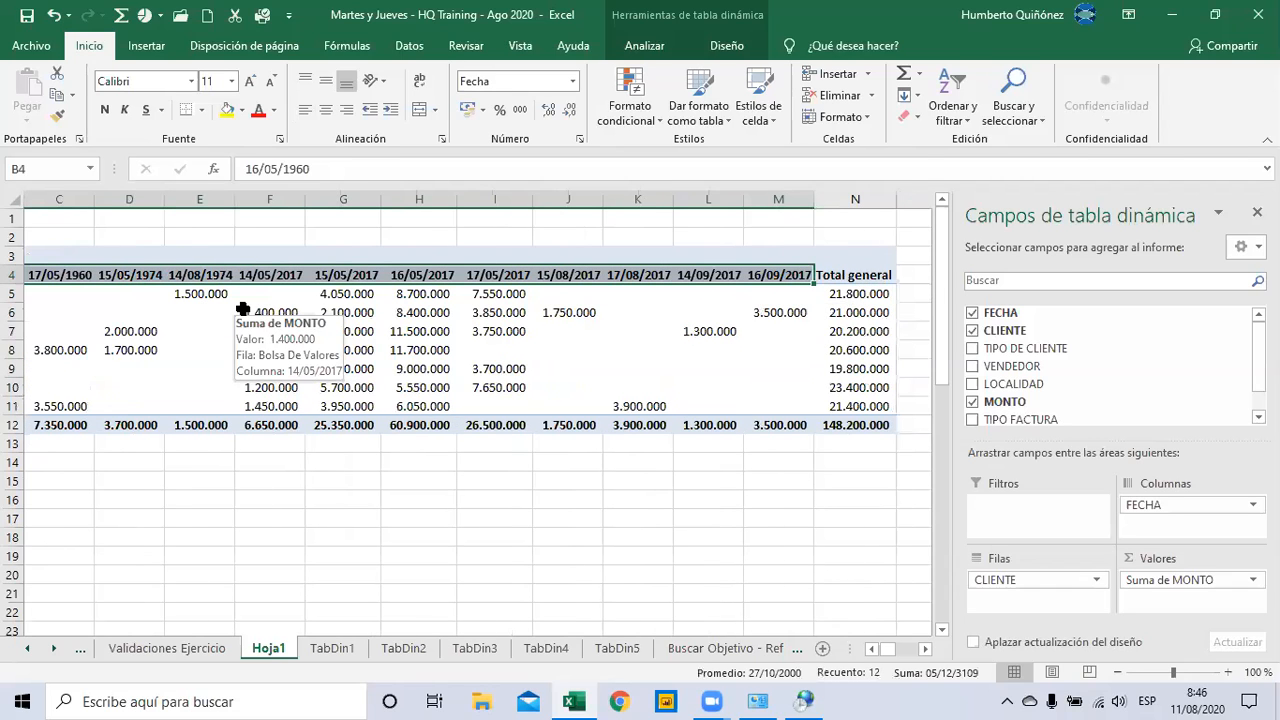
pyautogui.press('Down')
pyautogui.press('Left')
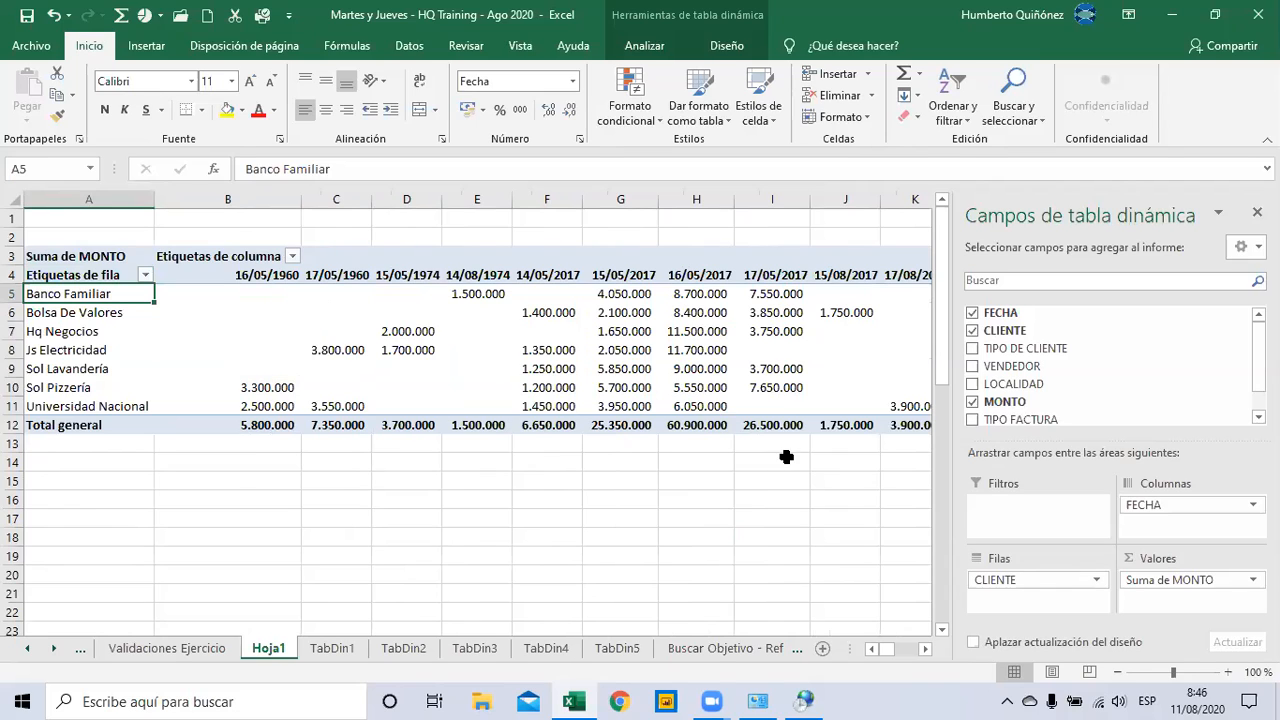
# Place FECHA in the pivot table's rows and CLIENTE in its columns, and check Sol Lavandería's grand total
pyautogui.moveTo(1165, 513)
pyautogui.mouseDown()
pyautogui.moveTo(1120, 566)
pyautogui.moveTo(1063, 608)
pyautogui.moveTo(1050, 598)
pyautogui.moveTo(1160, 525)
pyautogui.mouseUp()
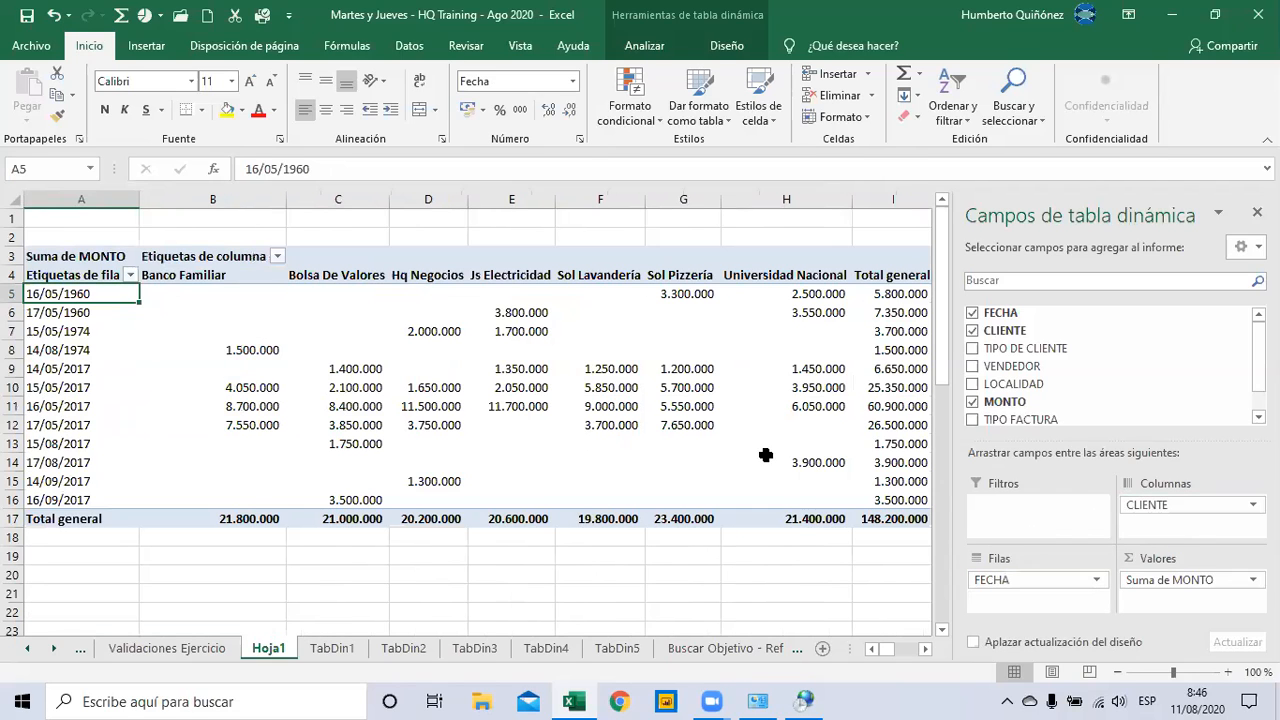
pyautogui.click(580, 568)
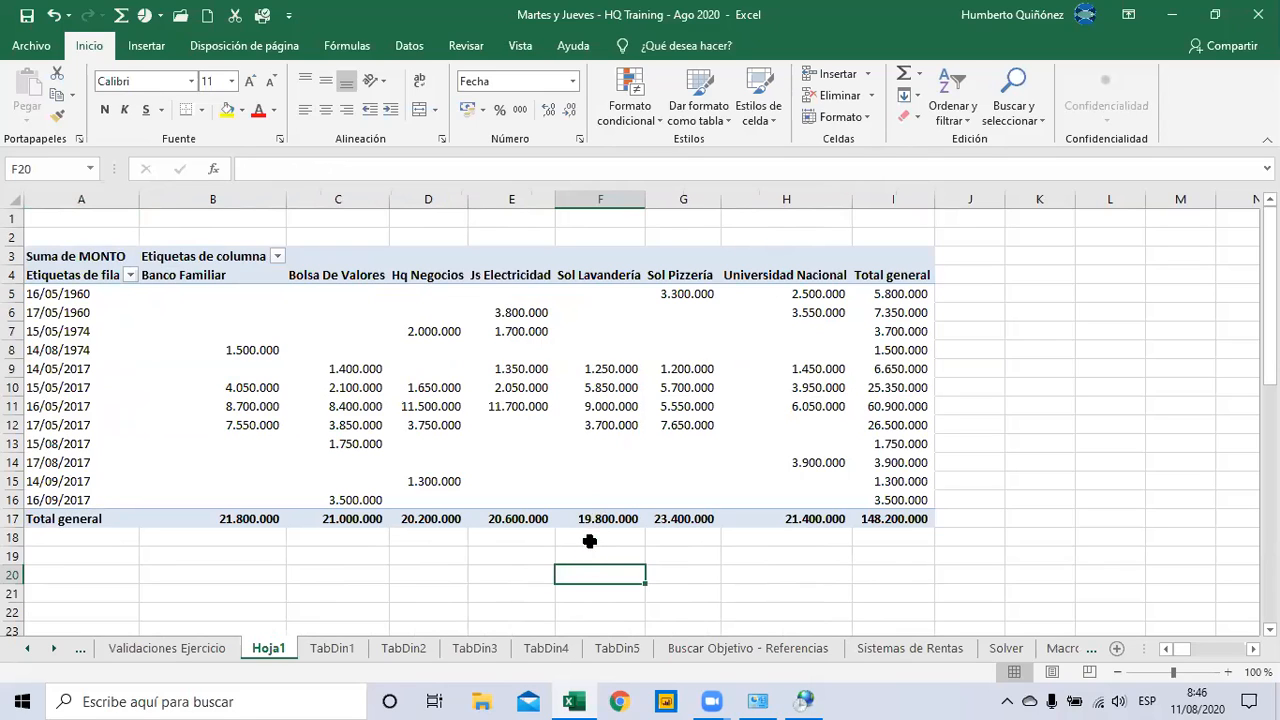
pyautogui.click(592, 519)
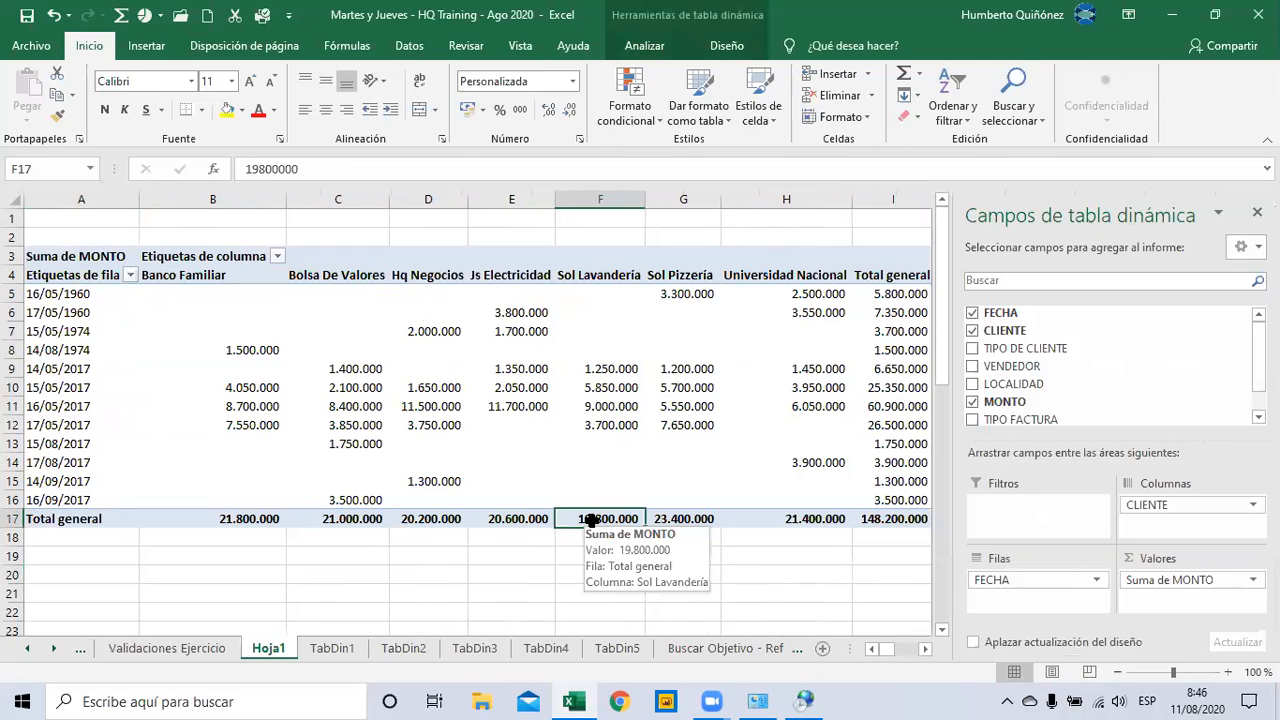
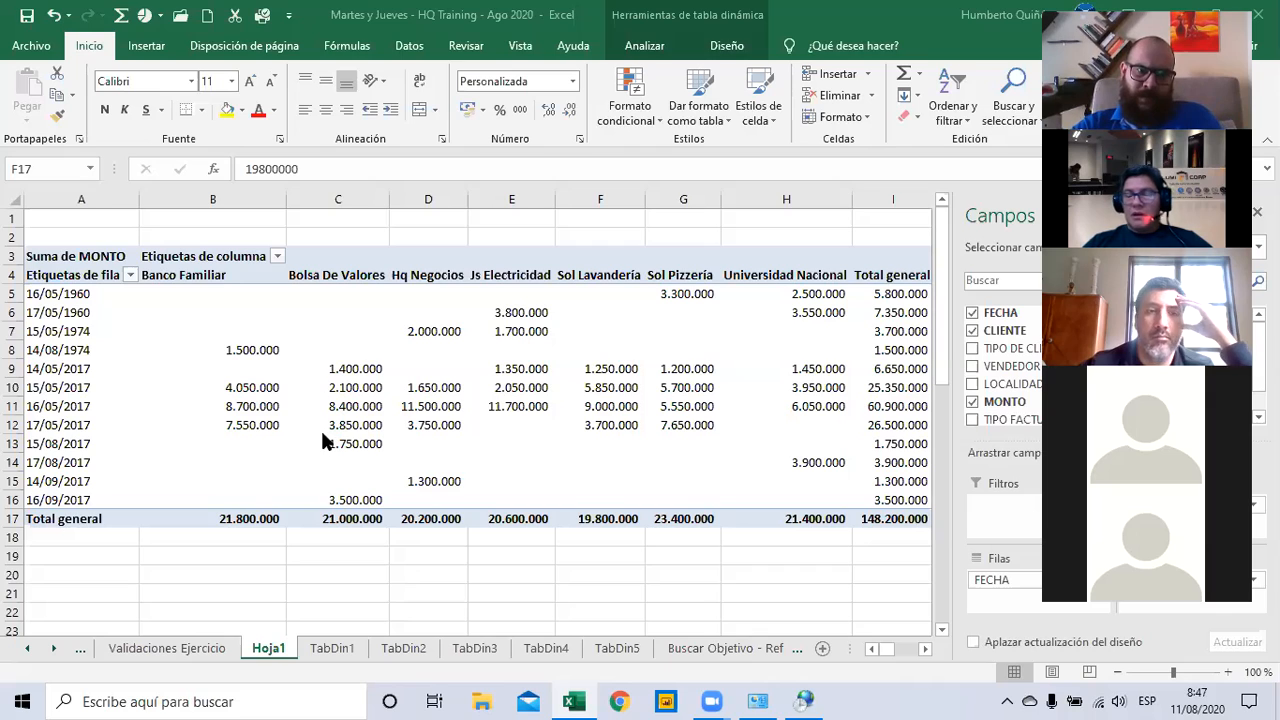
# Review the Total general row across every client column, from Banco Familiar to the overall grand total
pyautogui.click(220, 548)
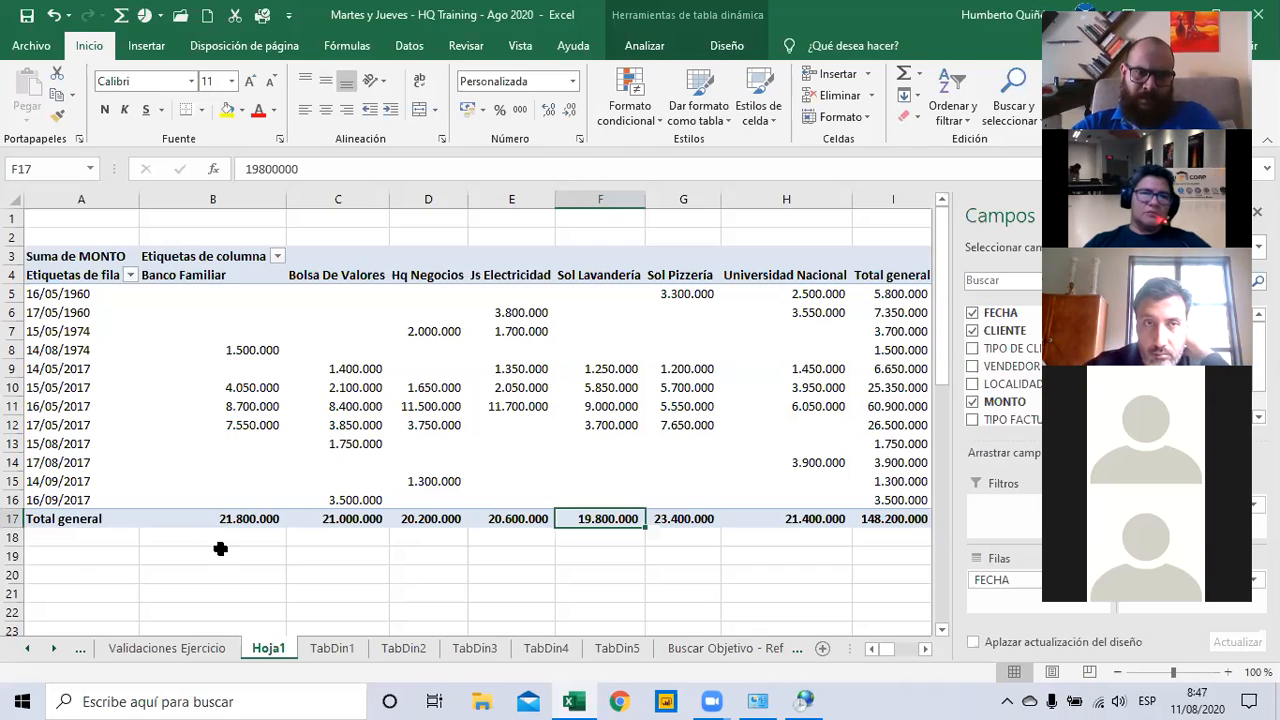
pyautogui.press('Right')
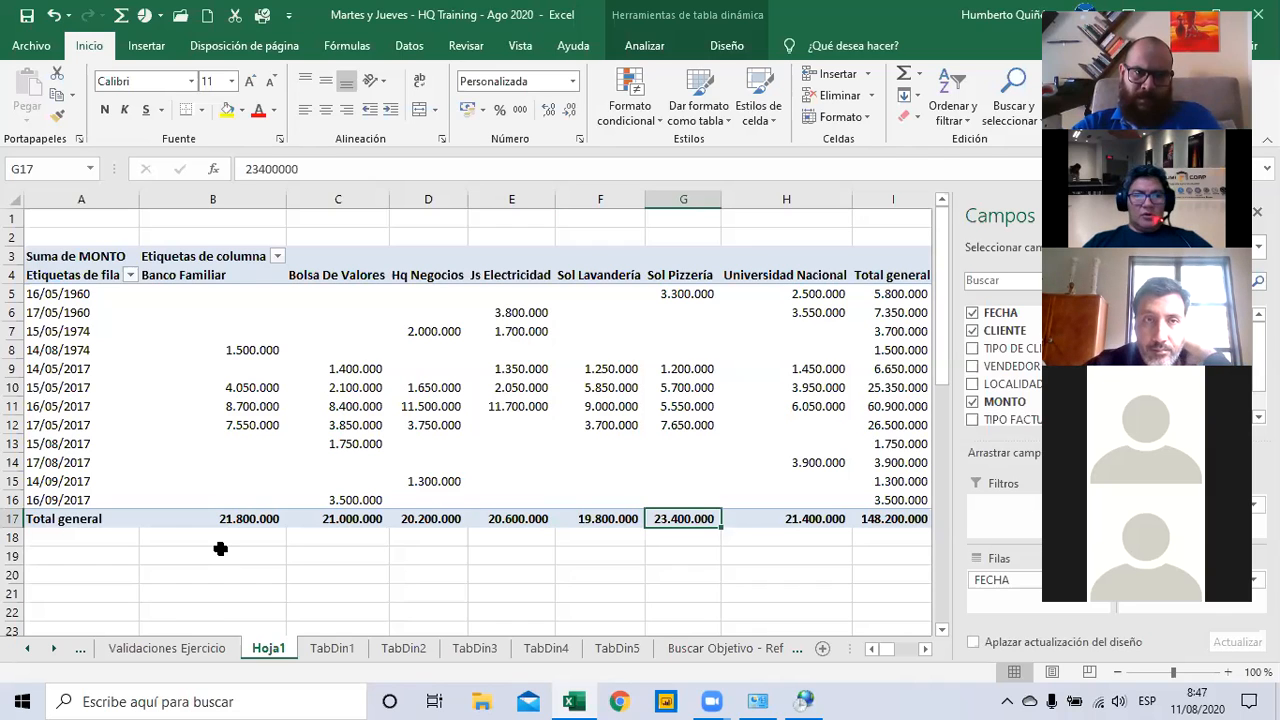
pyautogui.press('Right')
pyautogui.press('Right')
pyautogui.press('Right')
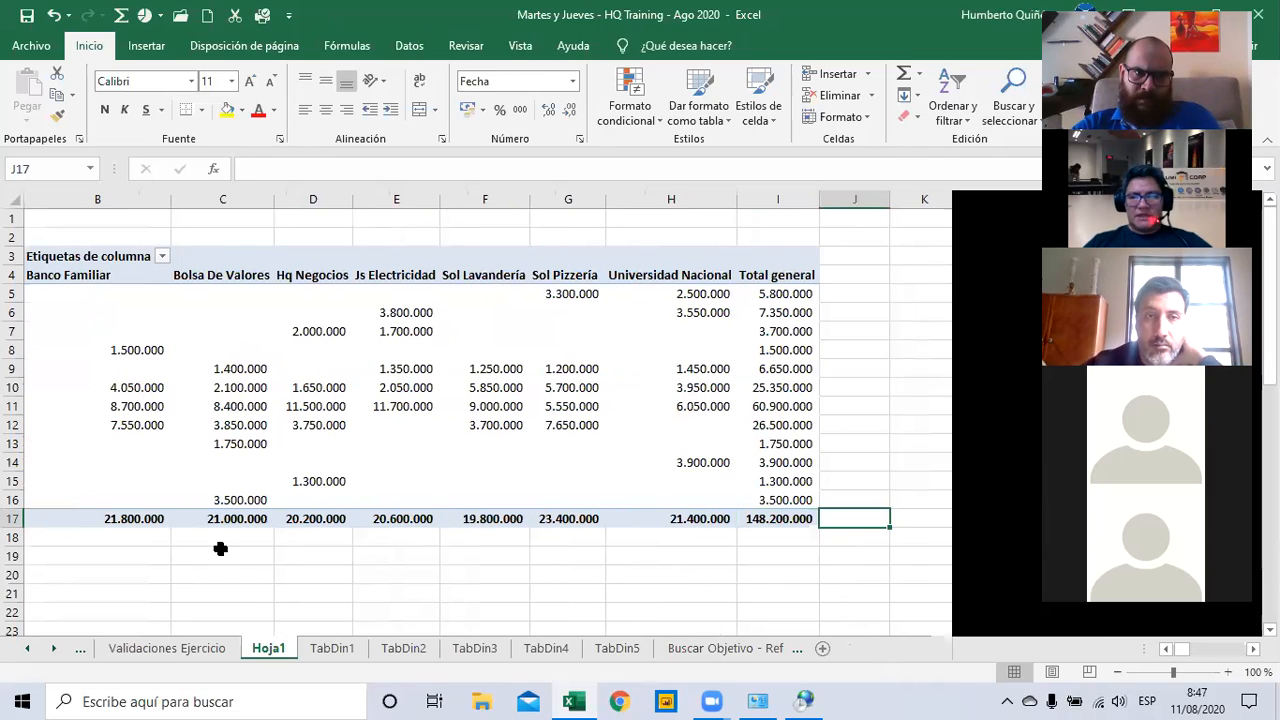
pyautogui.press('Left')
pyautogui.press('Left')
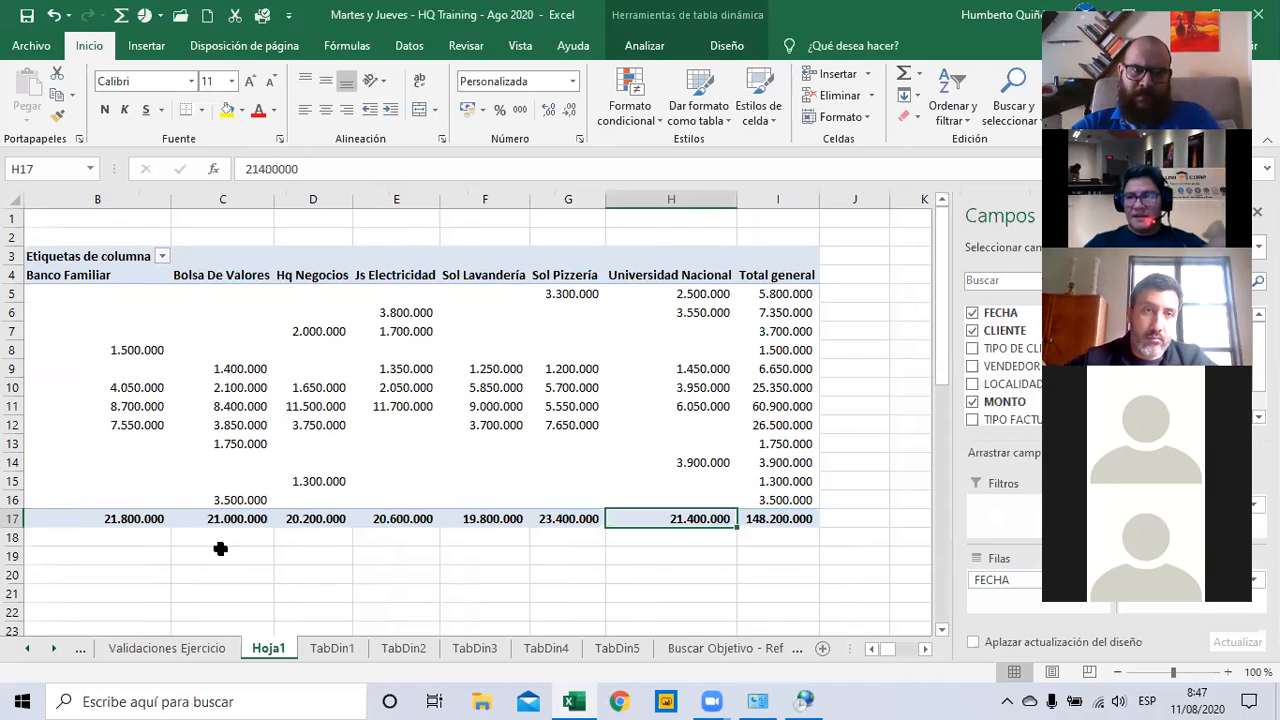
pyautogui.press('Left')
pyautogui.press('Left')
pyautogui.press('Left')
pyautogui.press('Left')
pyautogui.press('Left')
pyautogui.press('Left')
pyautogui.press('Left')
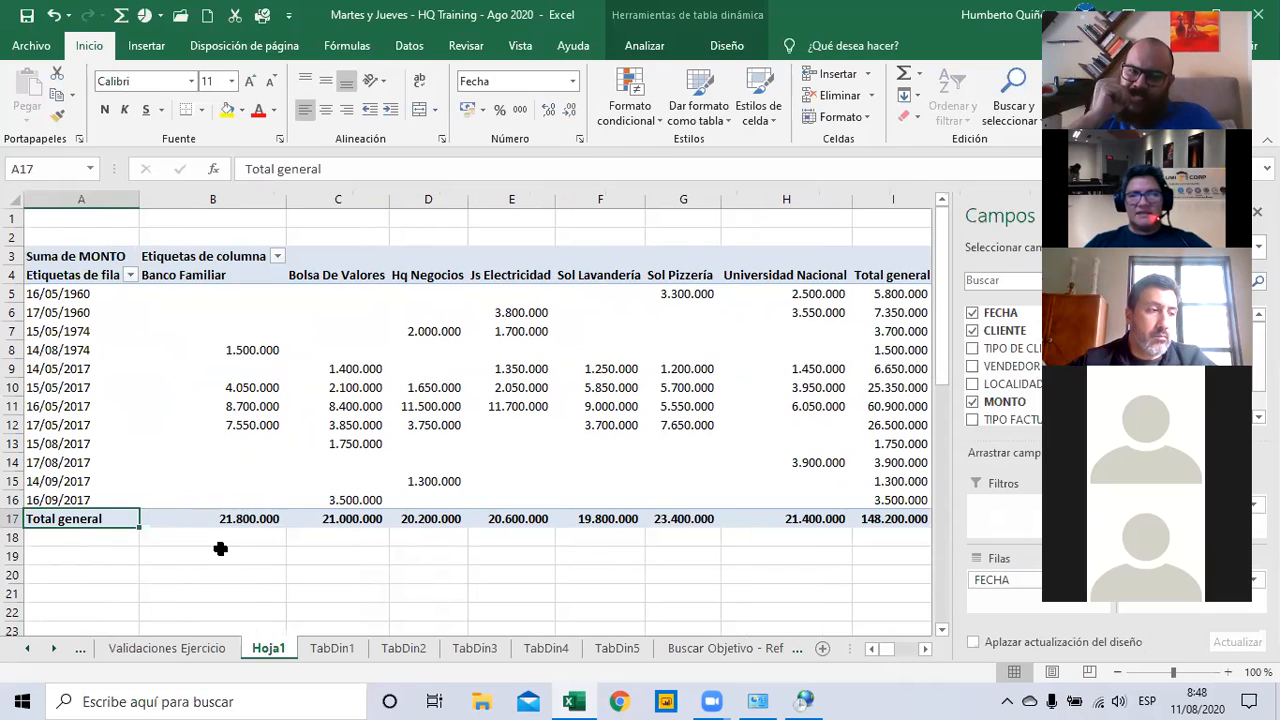
pyautogui.press('Right')
pyautogui.press('Right')
pyautogui.press('Right')
pyautogui.press('Right')
pyautogui.press('Down')
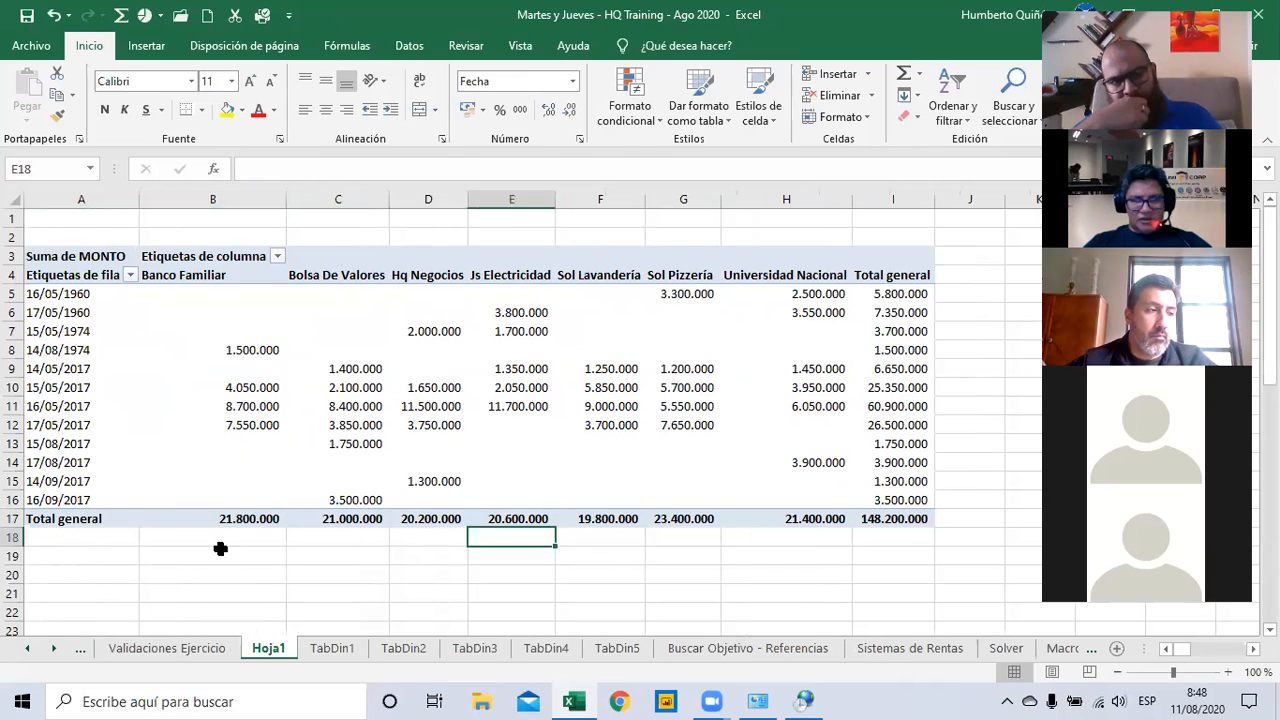
pyautogui.press('Right')
pyautogui.press('Right')
pyautogui.press('Right')
pyautogui.press('Right')
pyautogui.press('Right')
pyautogui.press('Right')
pyautogui.press('Right')
pyautogui.press('Left')
pyautogui.press('Left')
pyautogui.press('Left')
pyautogui.press('Left')
pyautogui.press('Left')
pyautogui.press('Left')
pyautogui.press('Left')
pyautogui.press('Left')
pyautogui.press('Left')
pyautogui.press('Left')
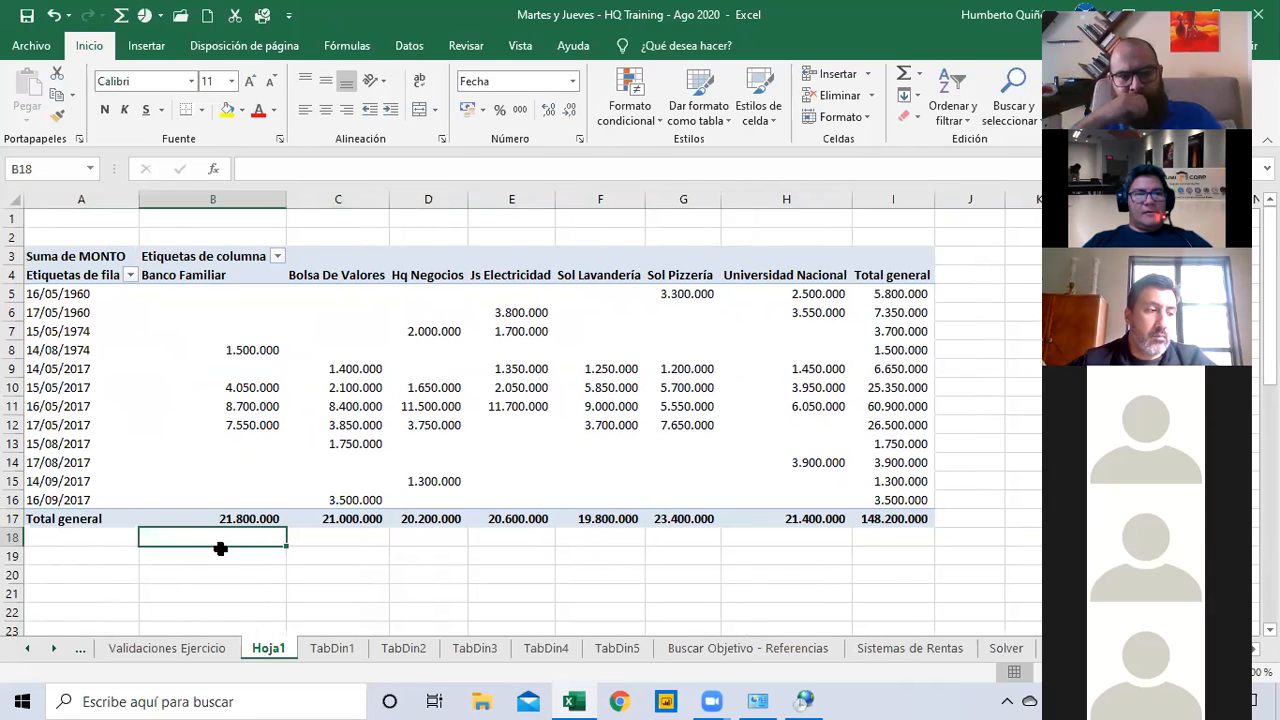
pyautogui.press('Left')
pyautogui.press('Up')
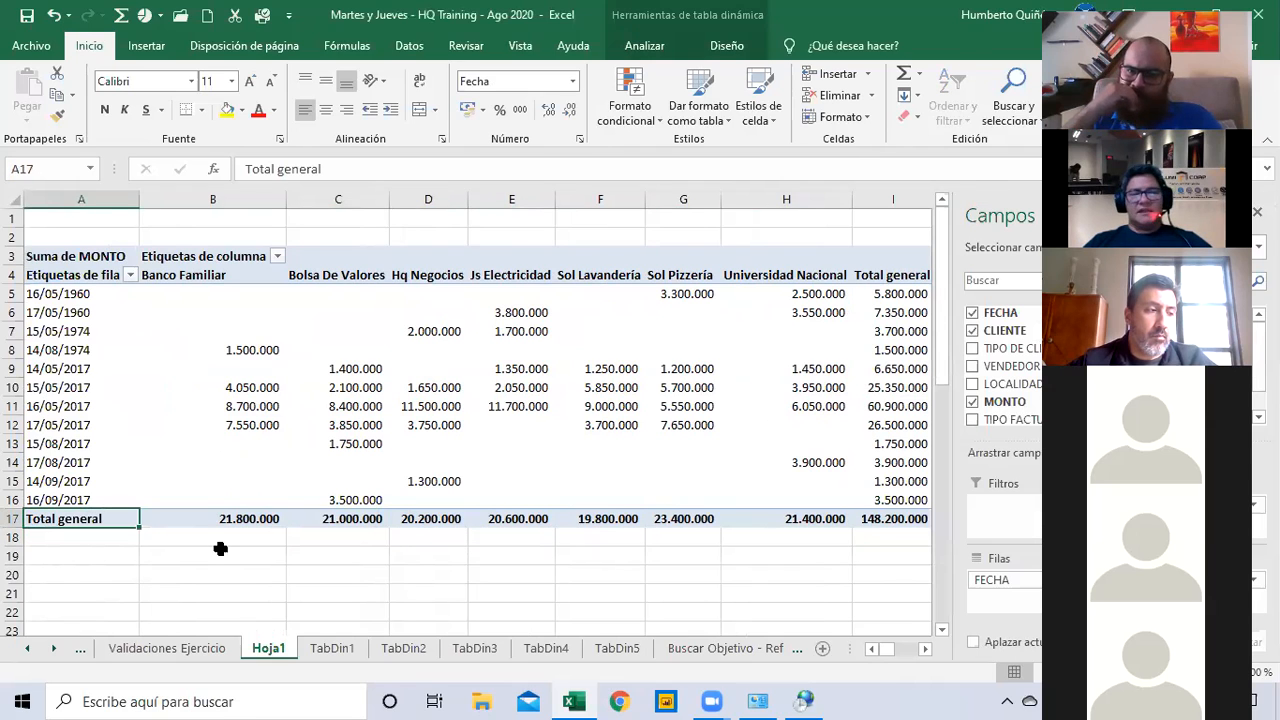
pyautogui.press('Up')
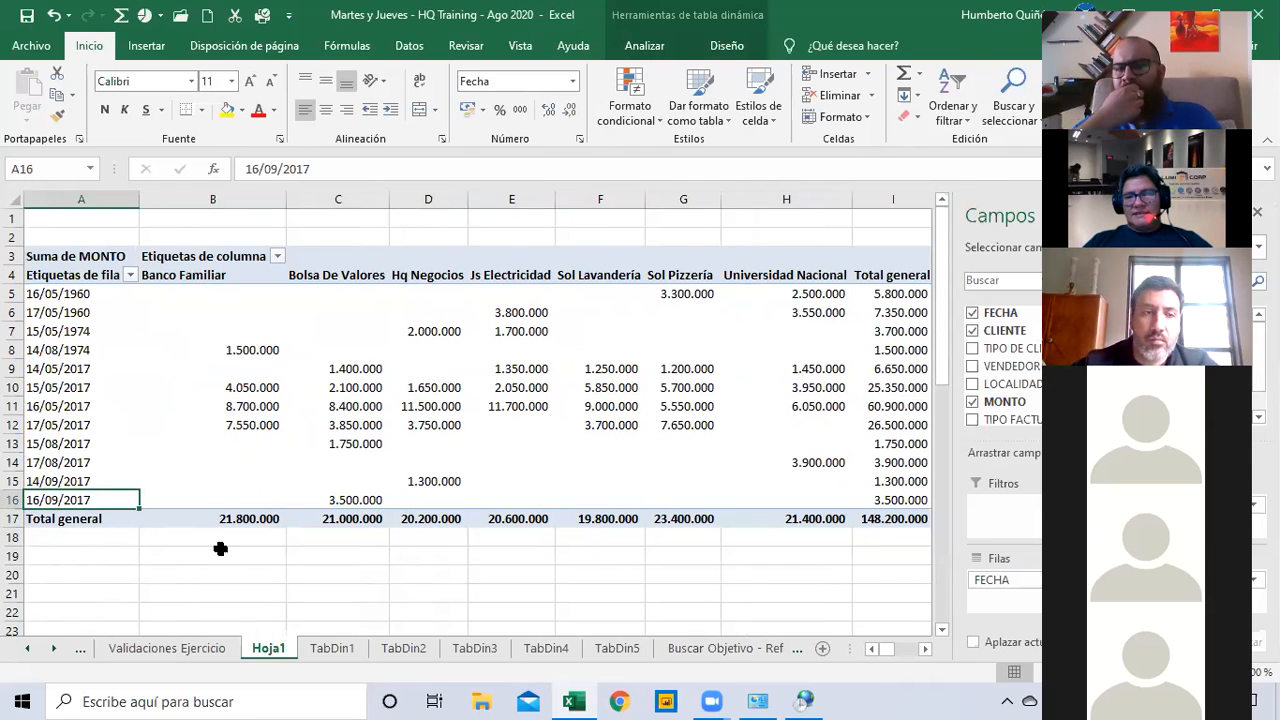
pyautogui.press('Right')
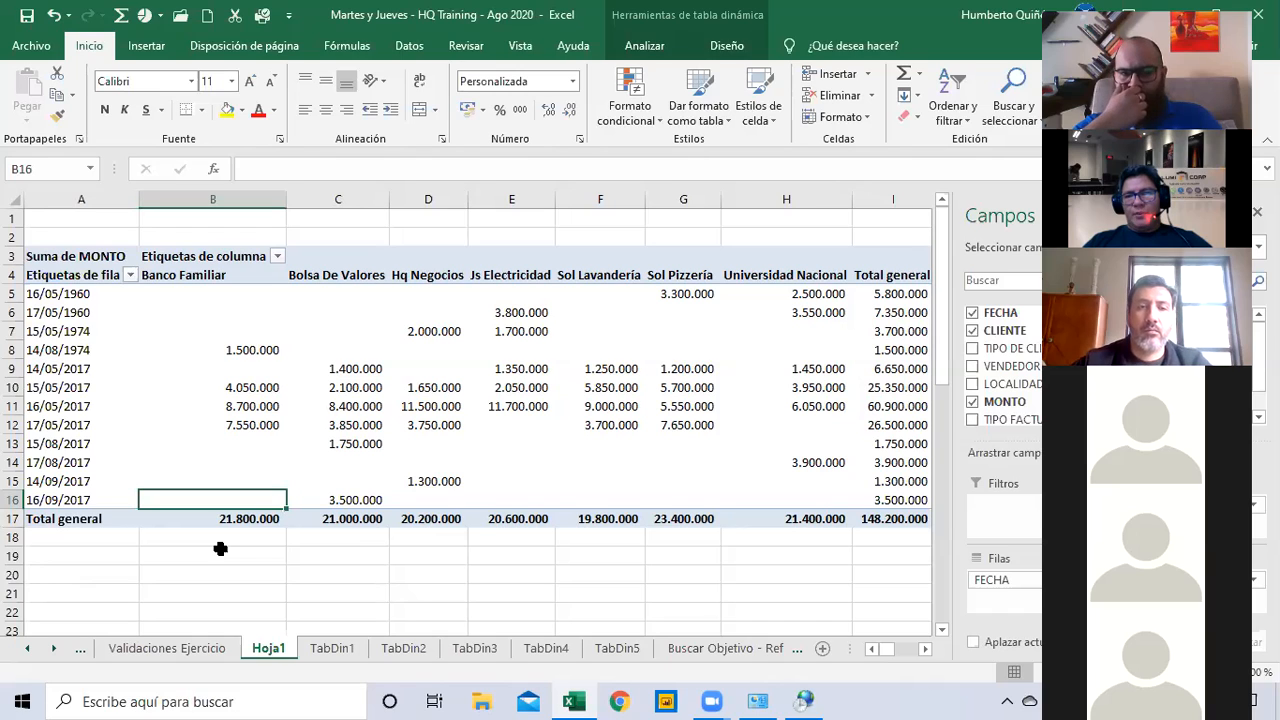
pyautogui.press('Down')
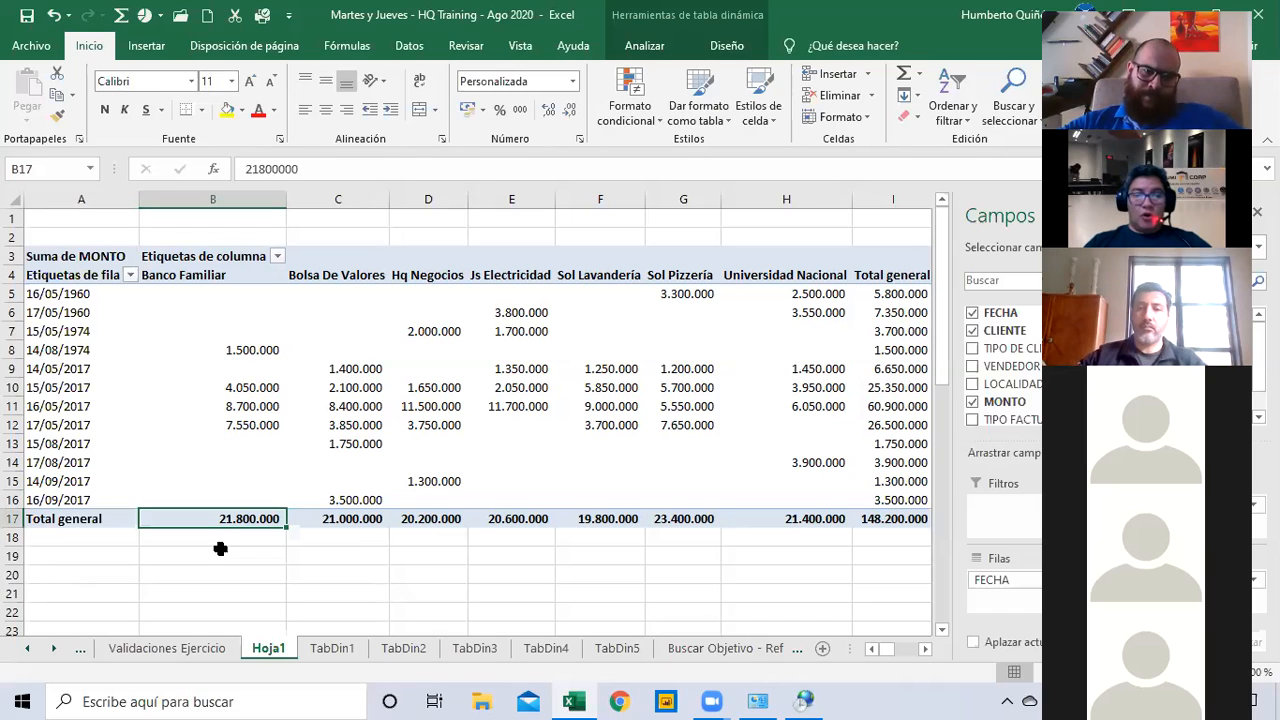
# Read the pivot table exercise's first two instructions on the TabDin1 sheet and return to Hoja1
pyautogui.click(315, 646)
pyautogui.press('Up')
pyautogui.press('Up')
pyautogui.press('Up')
pyautogui.press('Up')
pyautogui.press('Up')
pyautogui.press('Up')
pyautogui.press('Up')
pyautogui.press('Up')
pyautogui.press('Up')
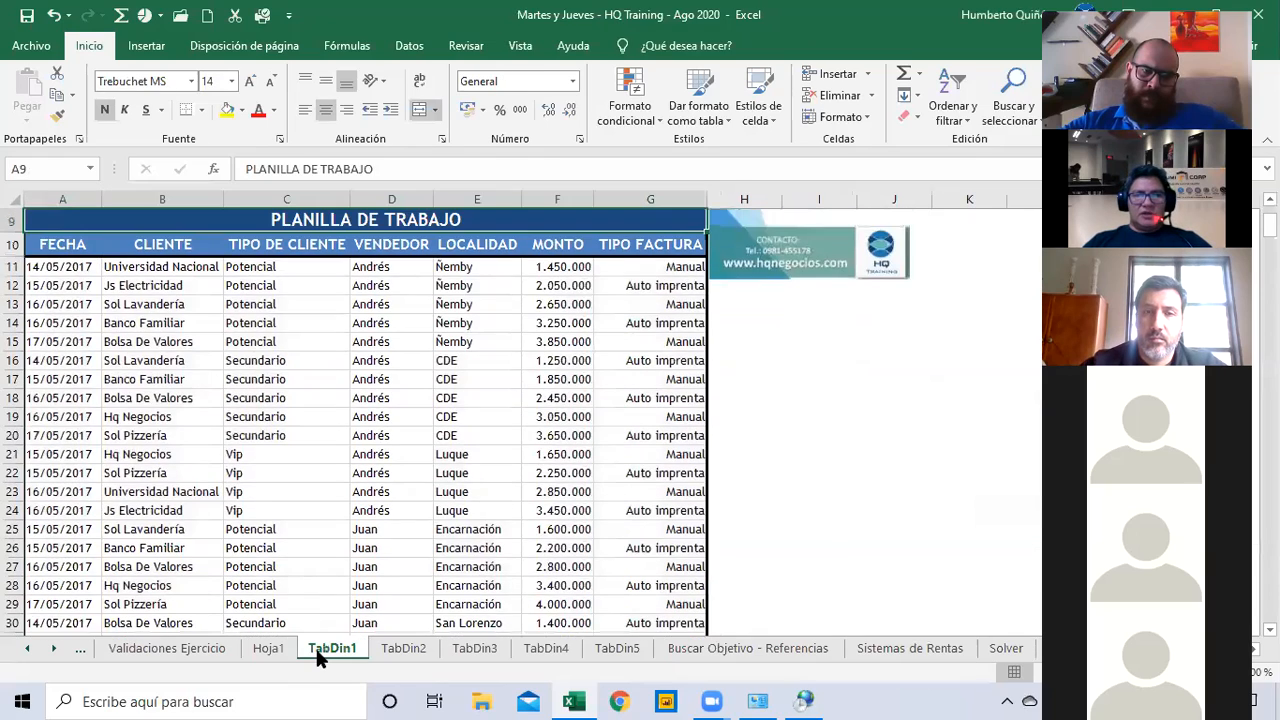
pyautogui.press('Down')
pyautogui.press('Down')
pyautogui.press('Down')
pyautogui.press('Down')
pyautogui.press('Up')
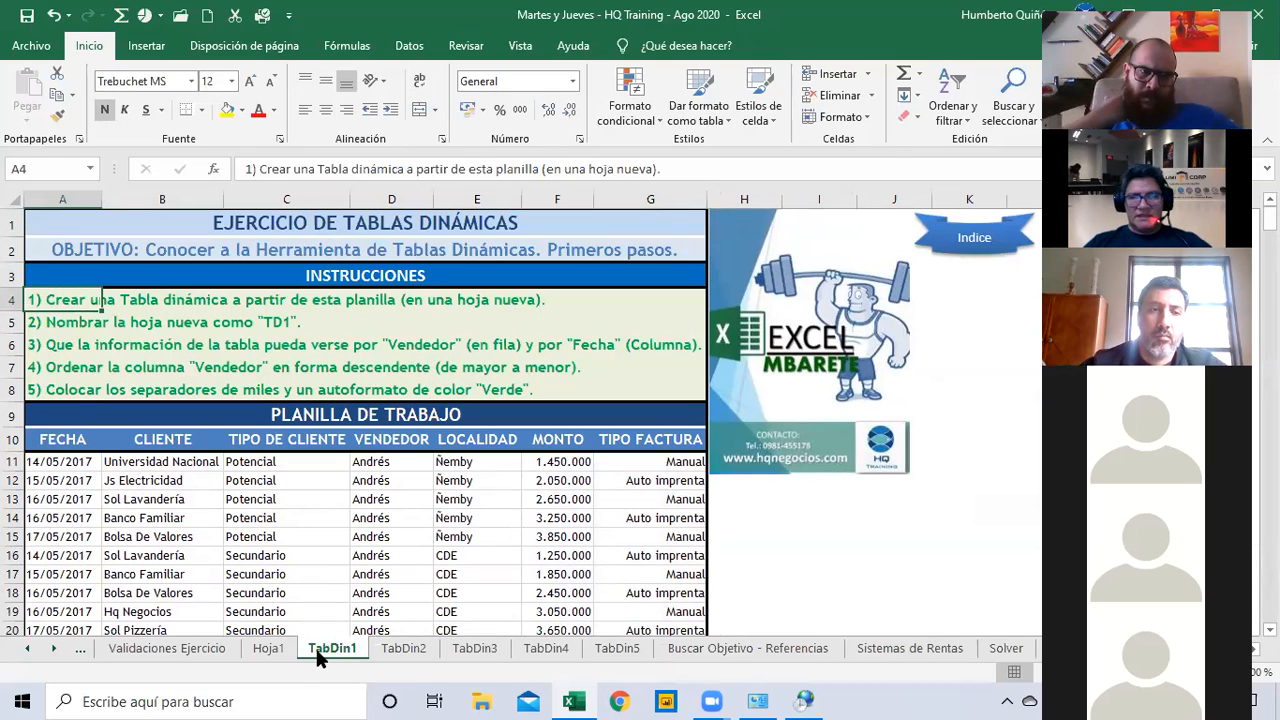
pyautogui.press('Down')
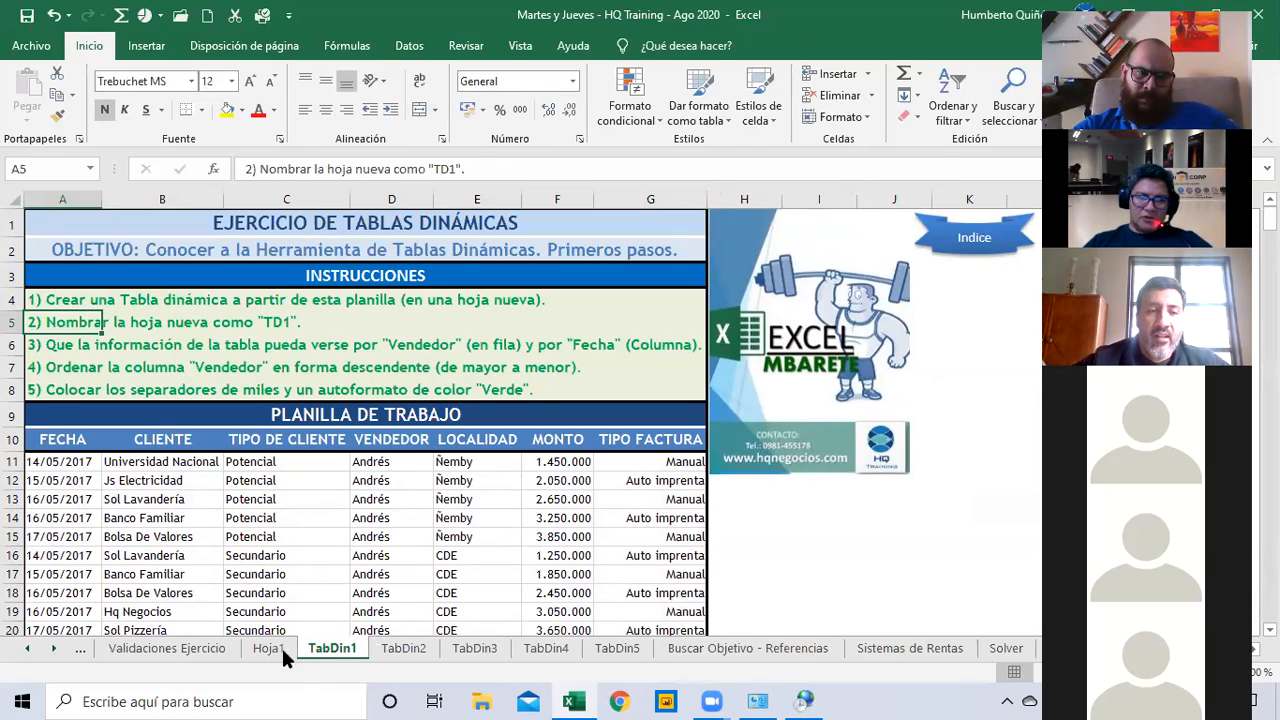
pyautogui.click(268, 648)
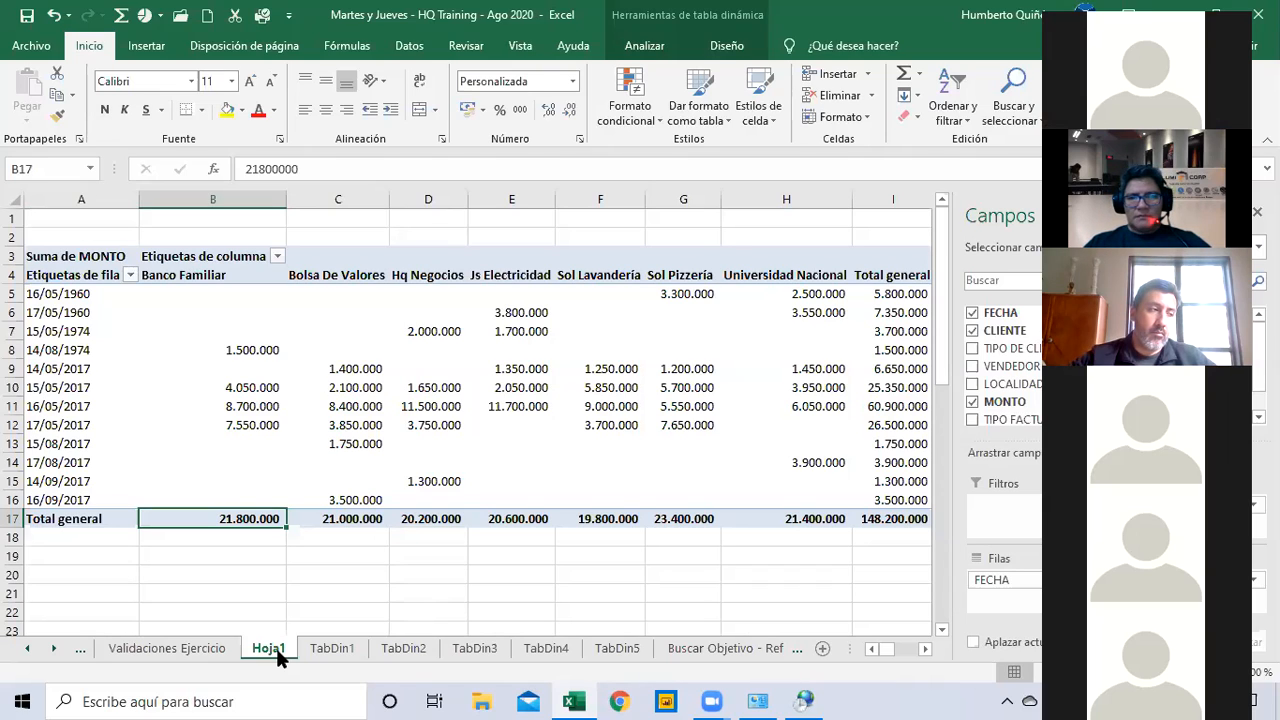
pyautogui.rightClick(276, 648)
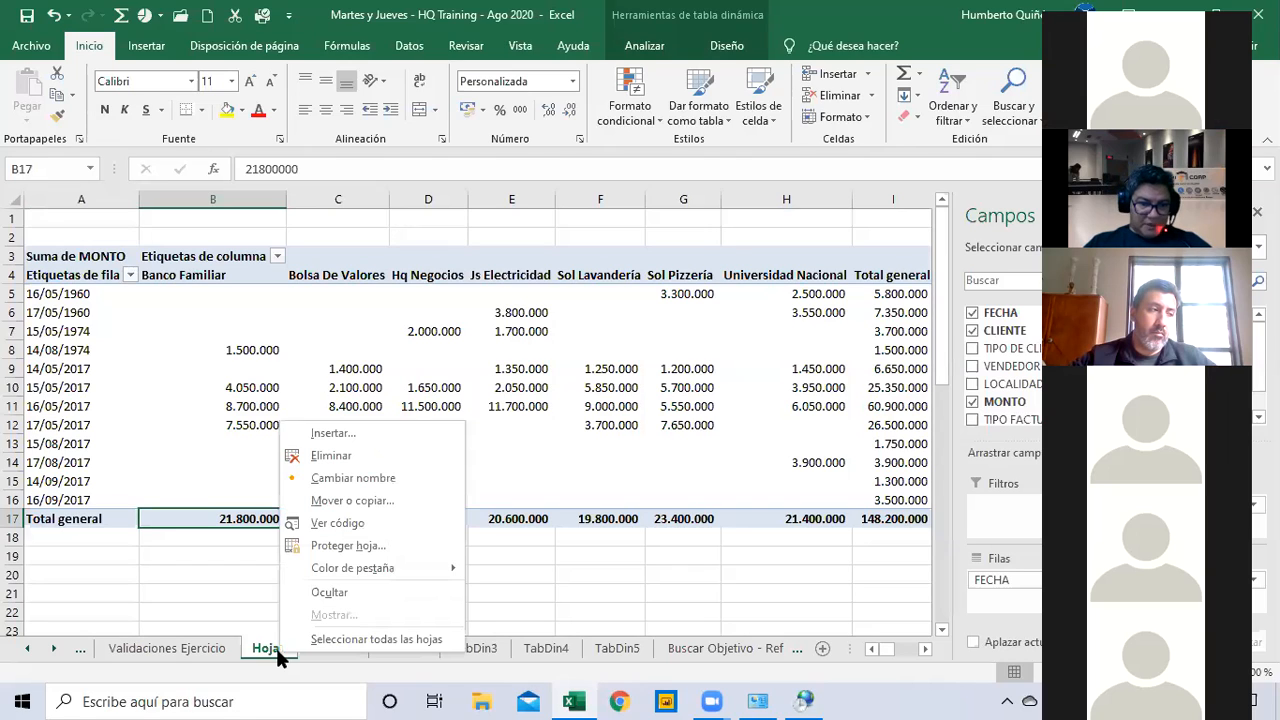
pyautogui.click(338, 472)
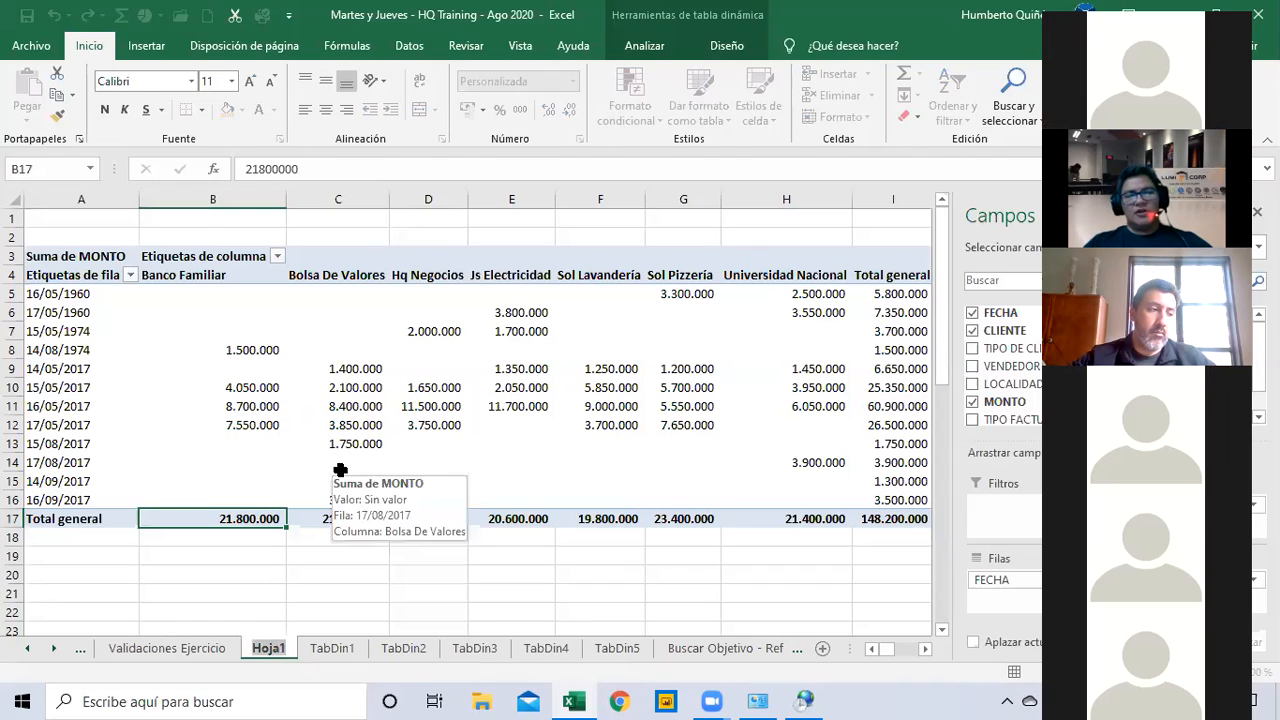
pyautogui.press('Return')
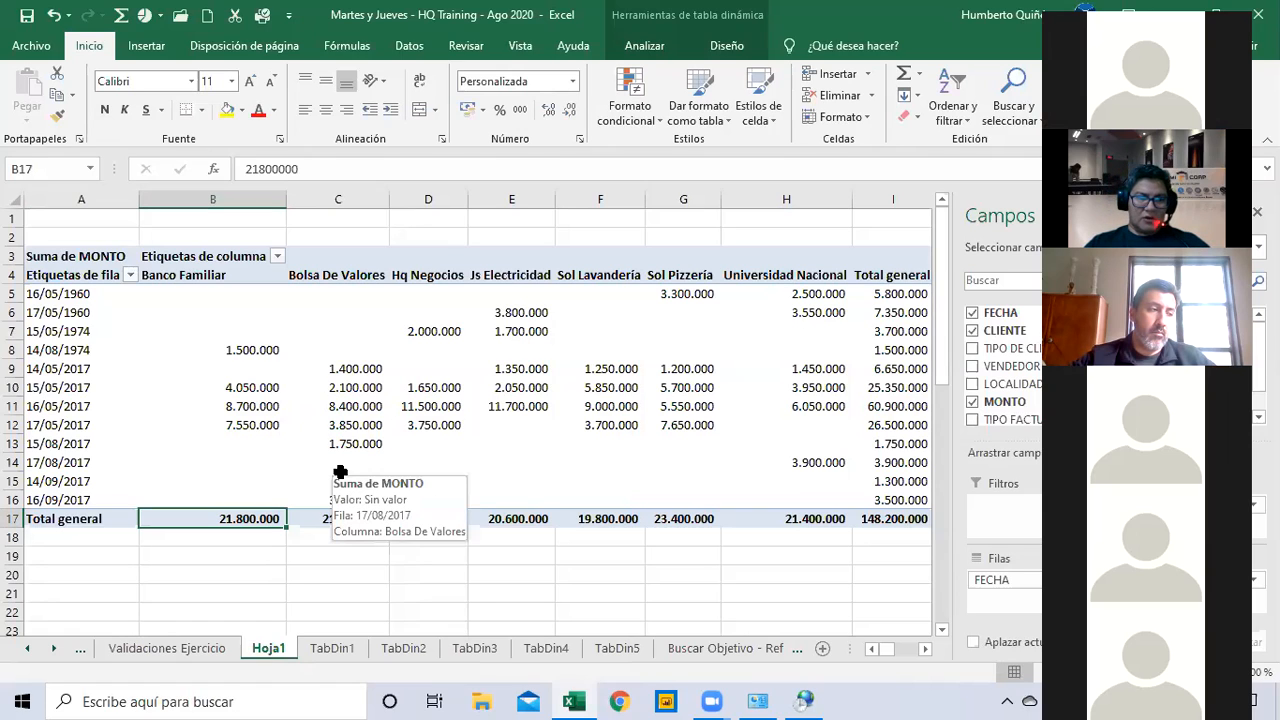
# Rename the Hoja1 pivot table sheet as TD1
pyautogui.doubleClick(272, 650)
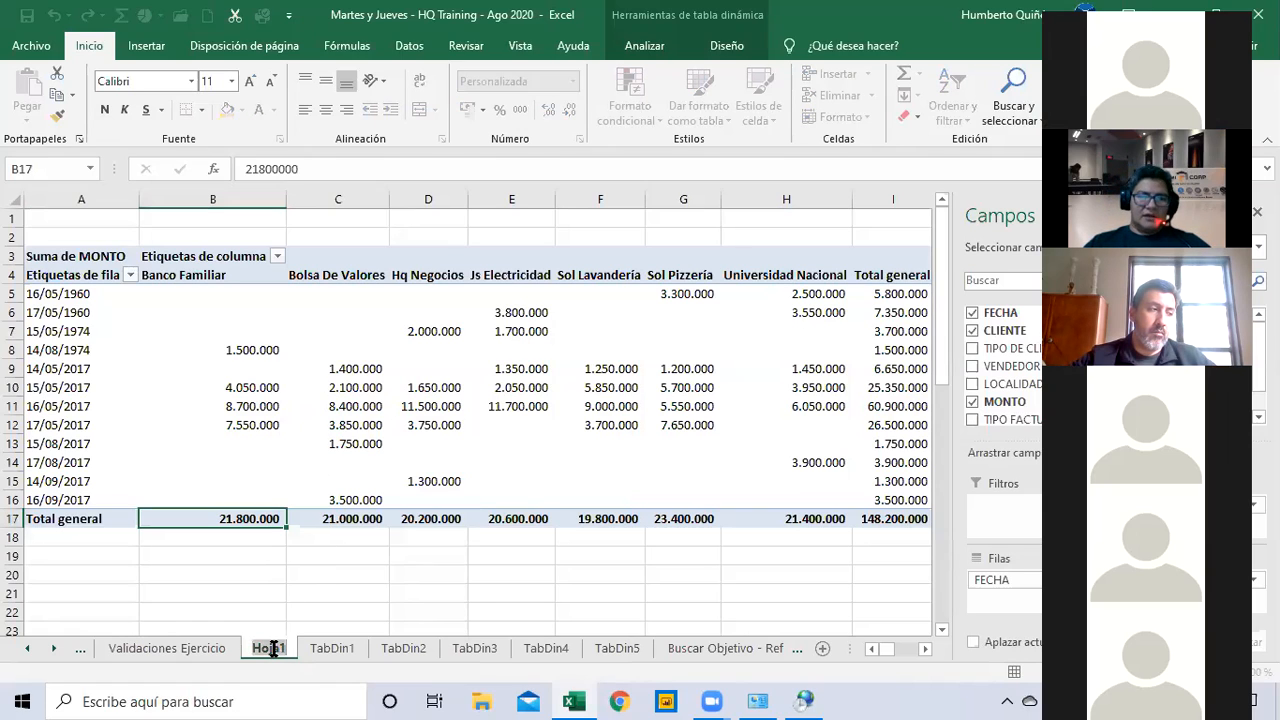
pyautogui.write('TD1')
pyautogui.press('Return')
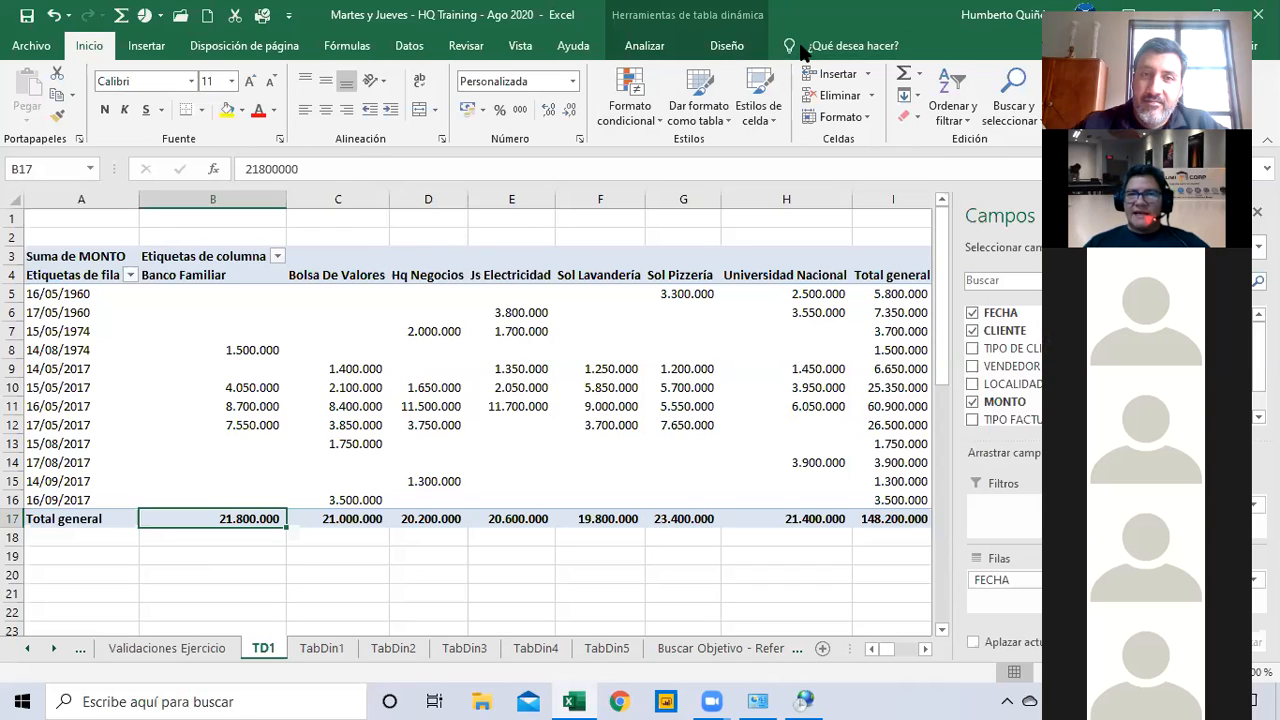
# Bring up the open Personalizar formato currency settings window, and close it together with the dialog behind it
pyautogui.click(656, 160)
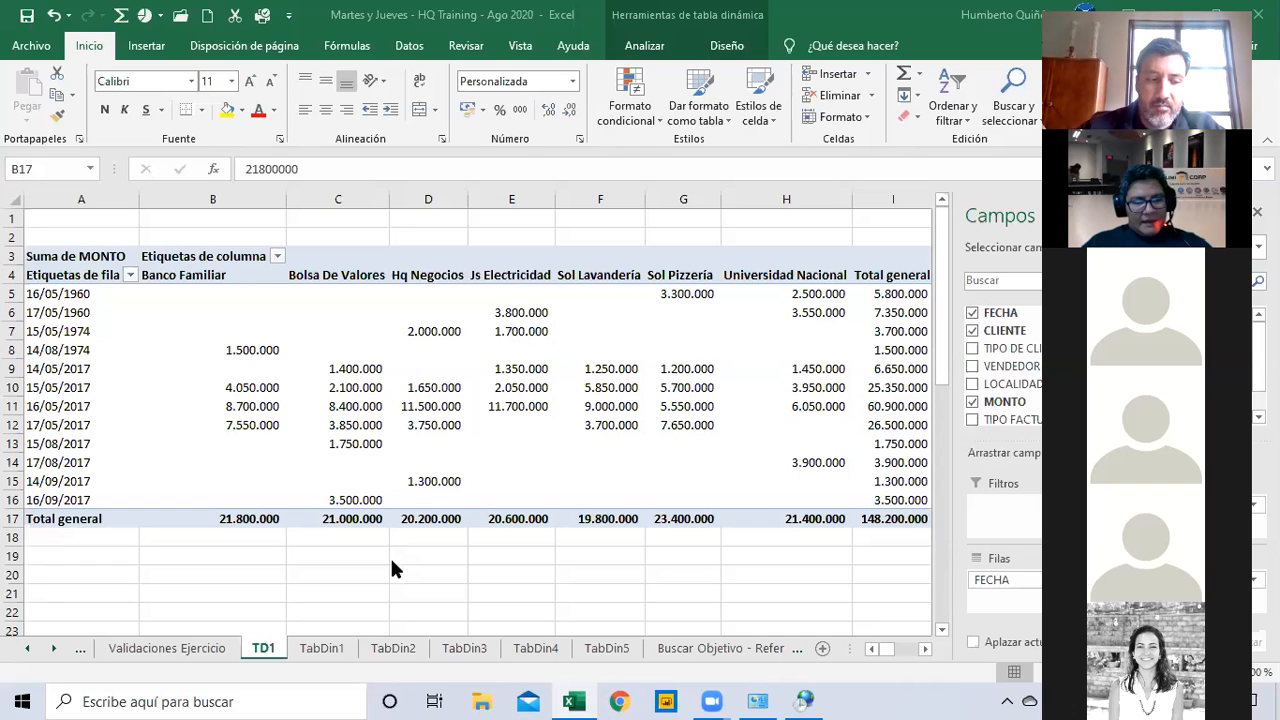
pyautogui.hotkey('alt', 'Tab')
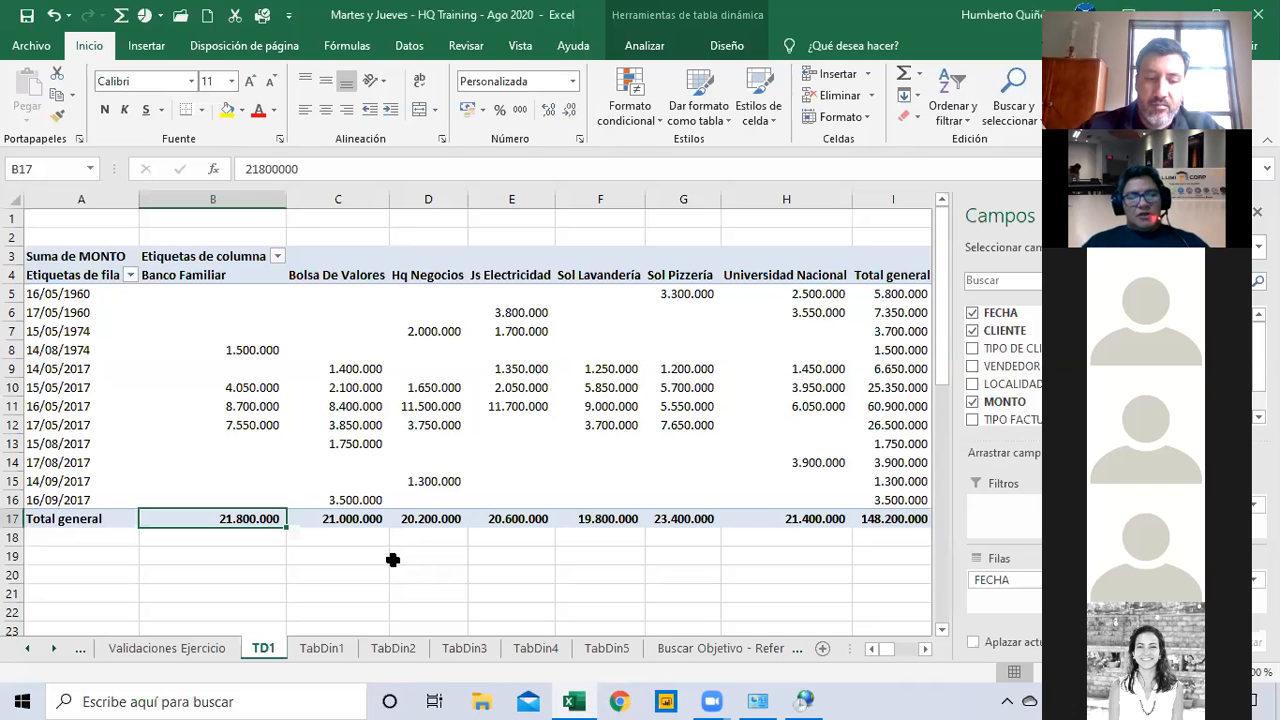
pyautogui.hotkey('alt', 'Tab')
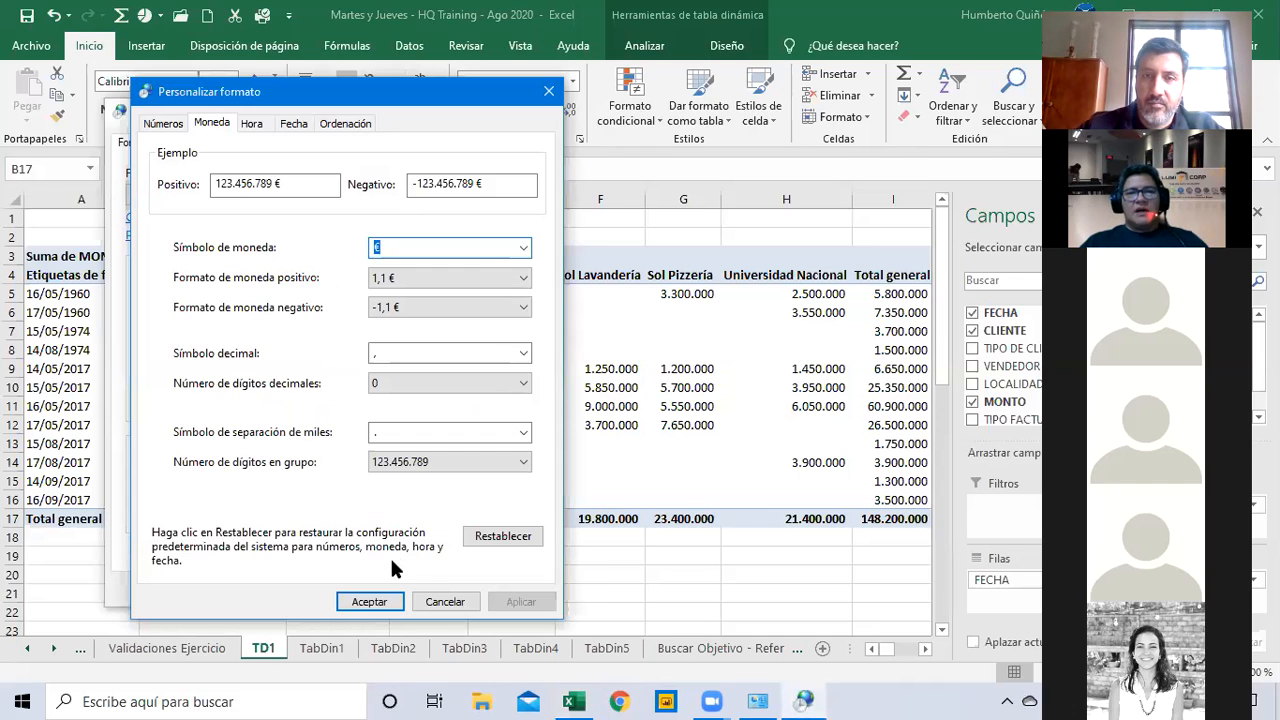
pyautogui.hotkey('alt', 'Tab')
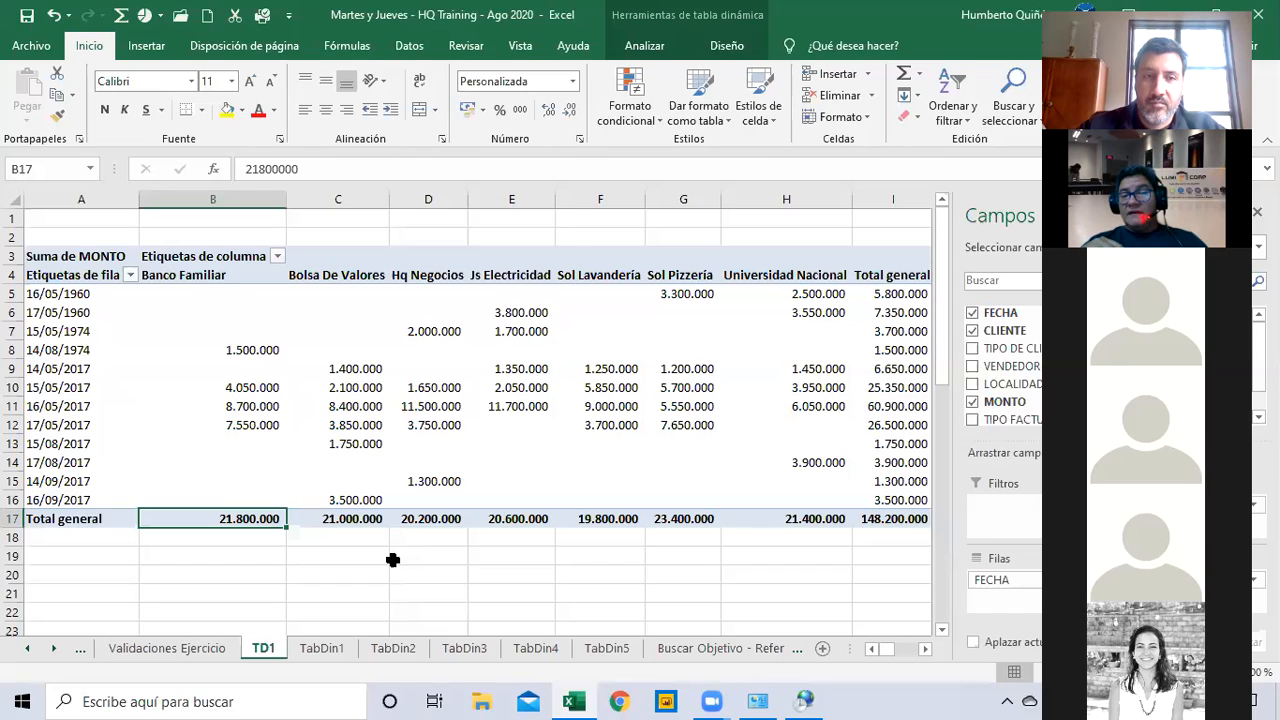
pyautogui.hotkey('alt', 'Tab')
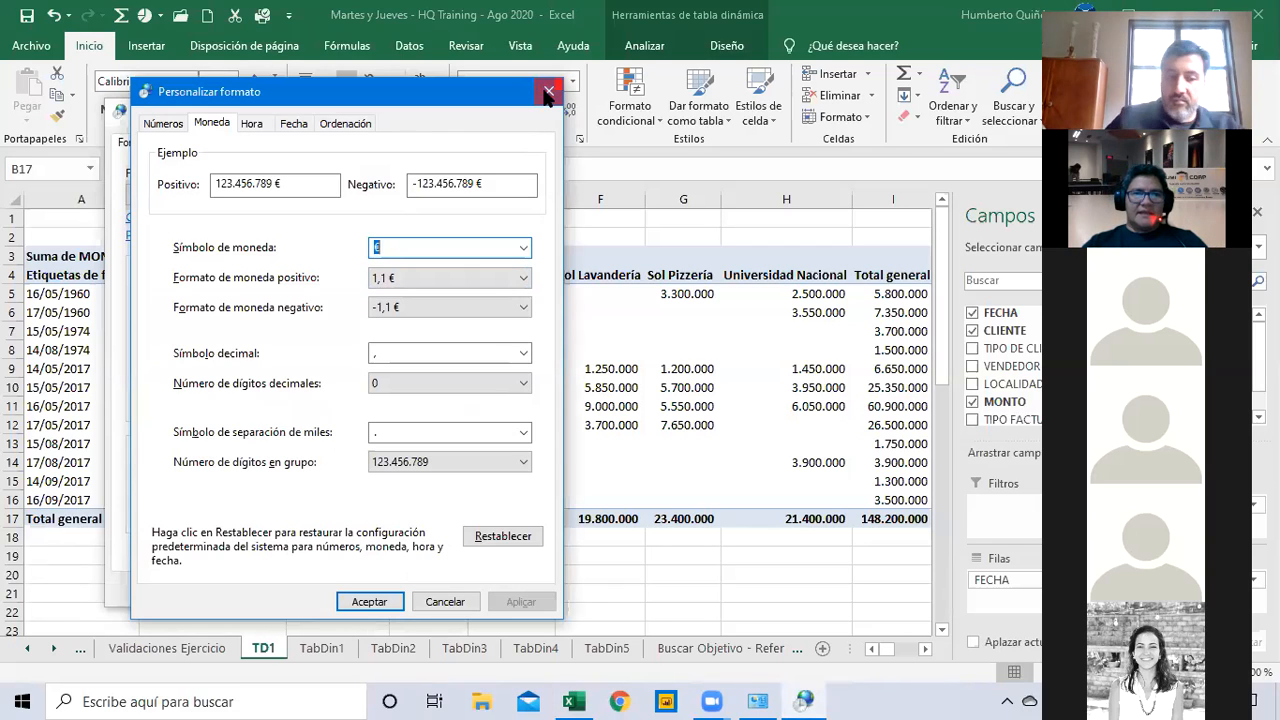
pyautogui.click(548, 93)
pyautogui.click(542, 112)
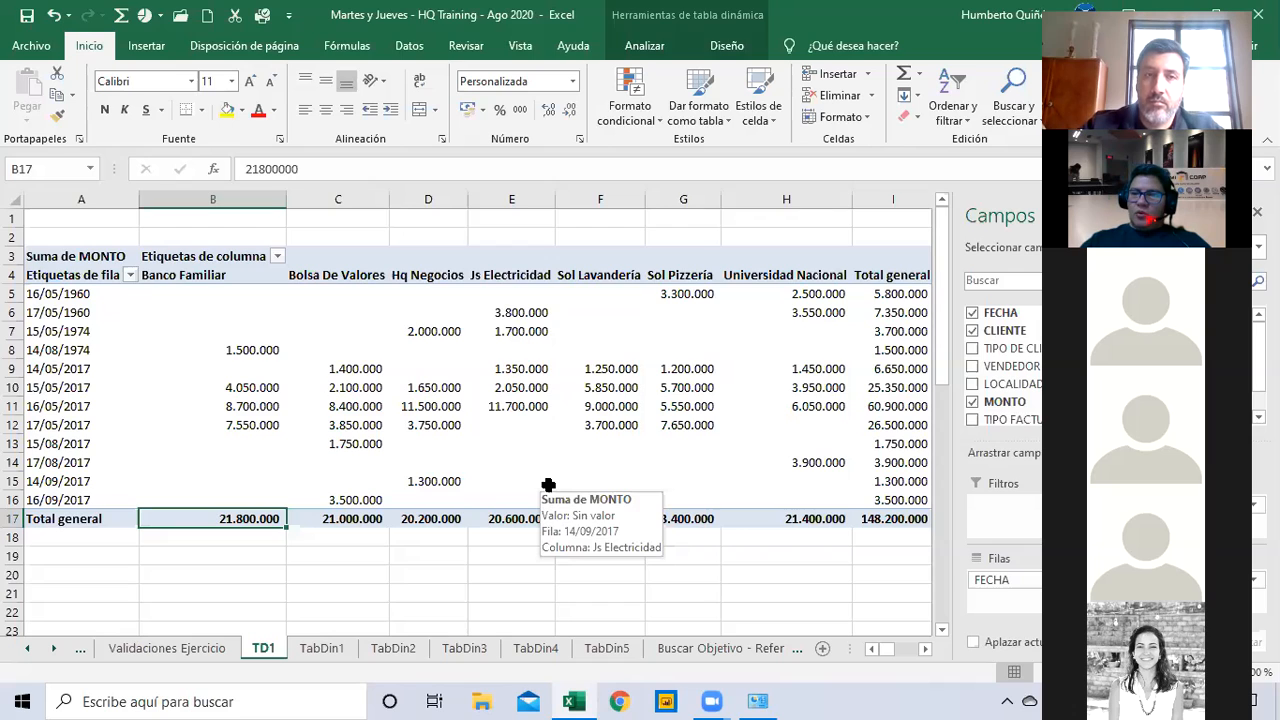
# Go back and forth between TD1 and its neighbouring sheets, Validaciones Ejercicio and TabDin1, ending on the TD1 pivot table
pyautogui.hotkey('ctrl', 'pageup')
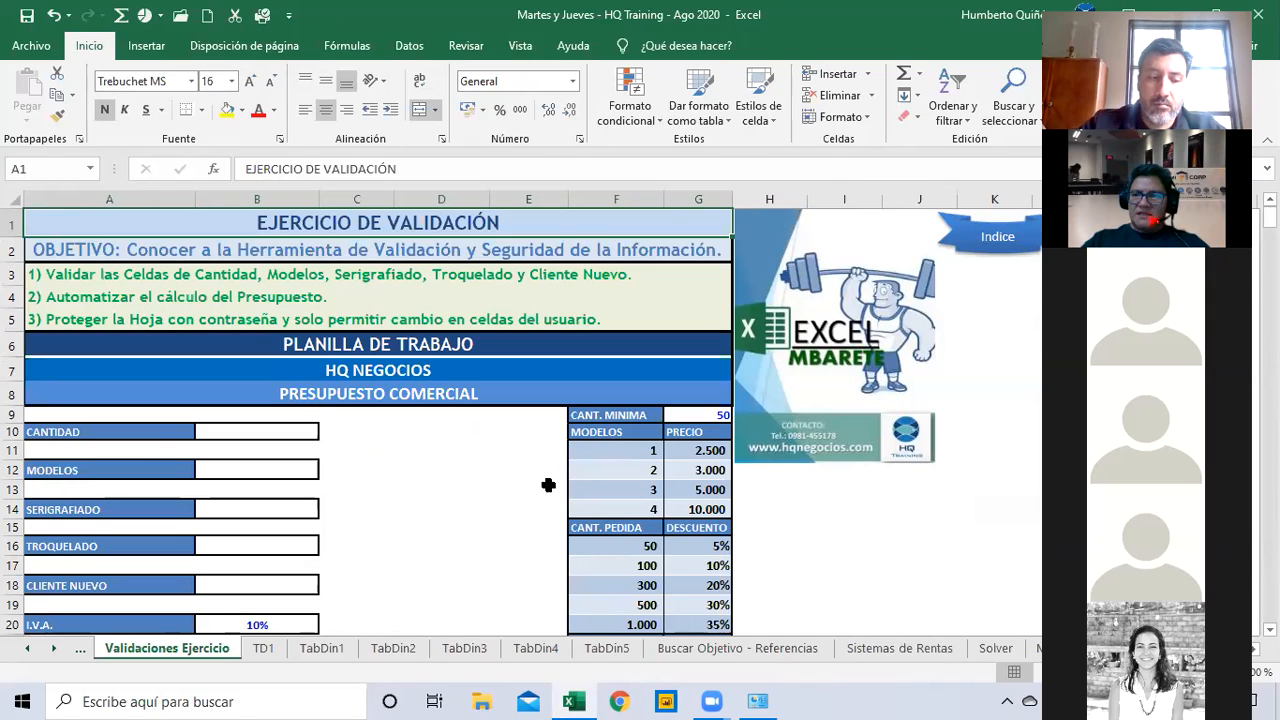
pyautogui.hotkey('ctrl', 'pagedown')
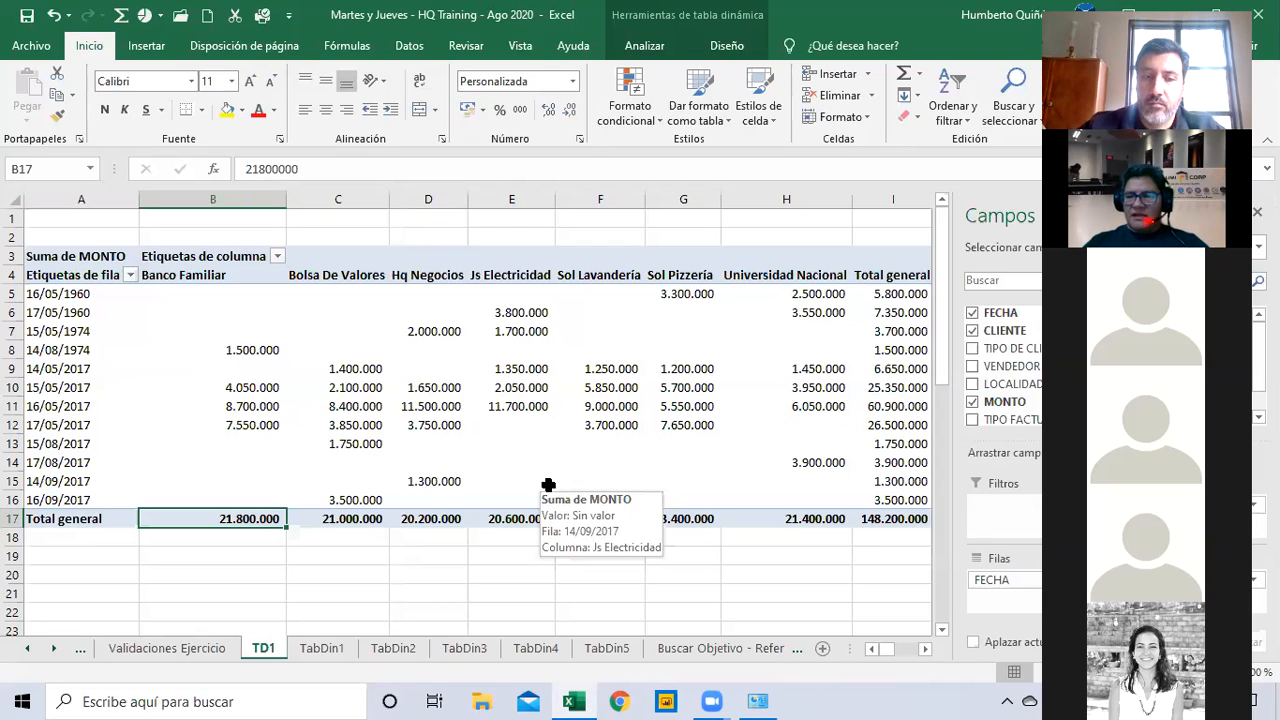
pyautogui.hotkey('ctrl', 'pagedown')
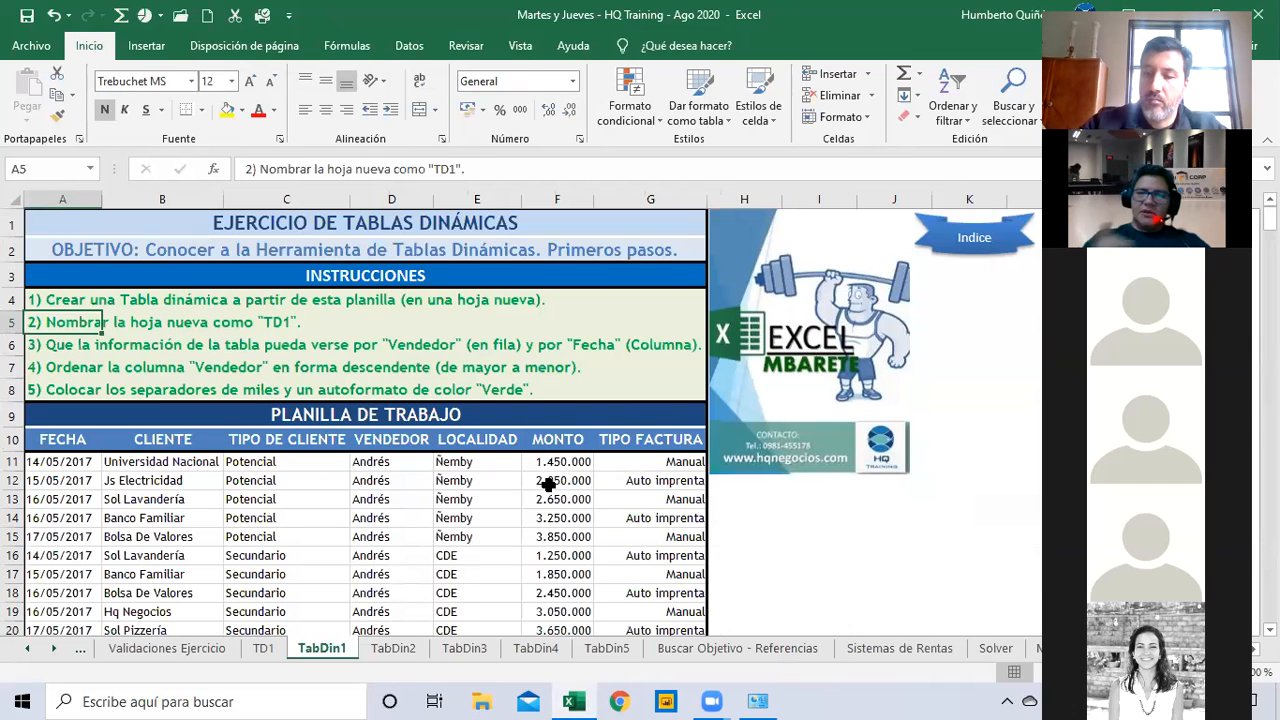
pyautogui.hotkey('ctrl', 'pageup')
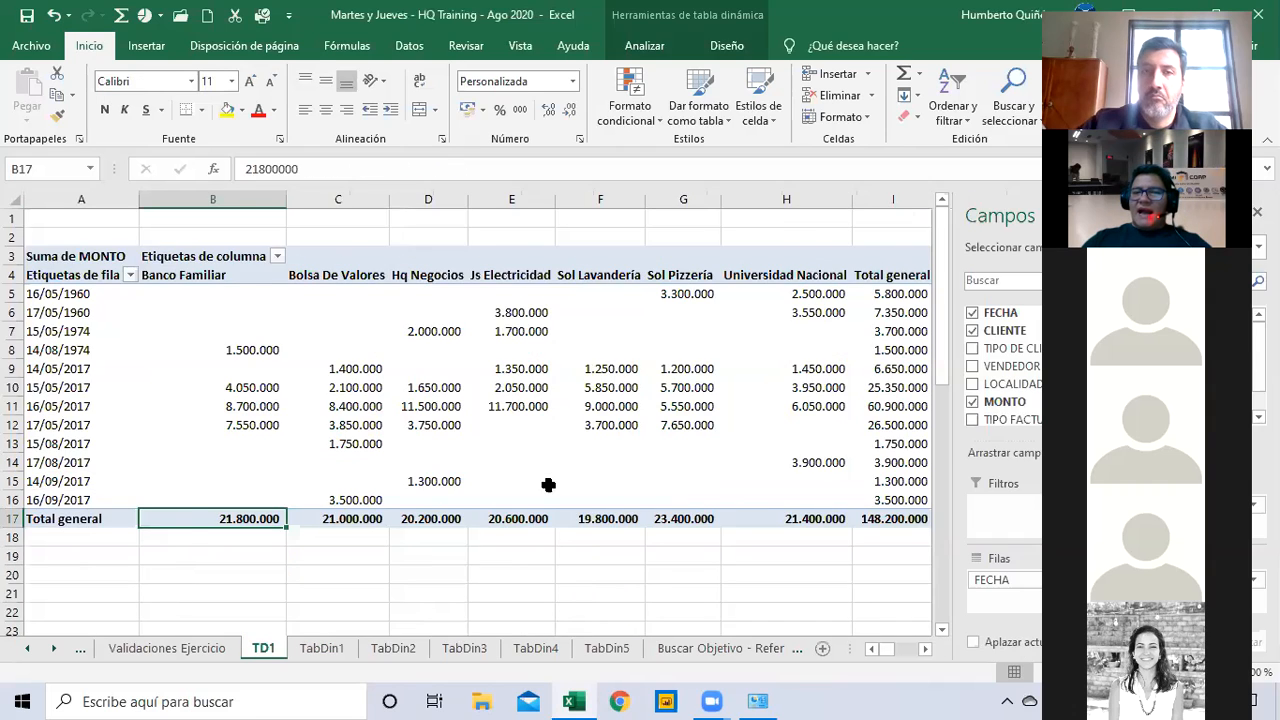
pyautogui.hotkey('ctrl', 'pageup')
pyautogui.hotkey('ctrl', 'pagedown')
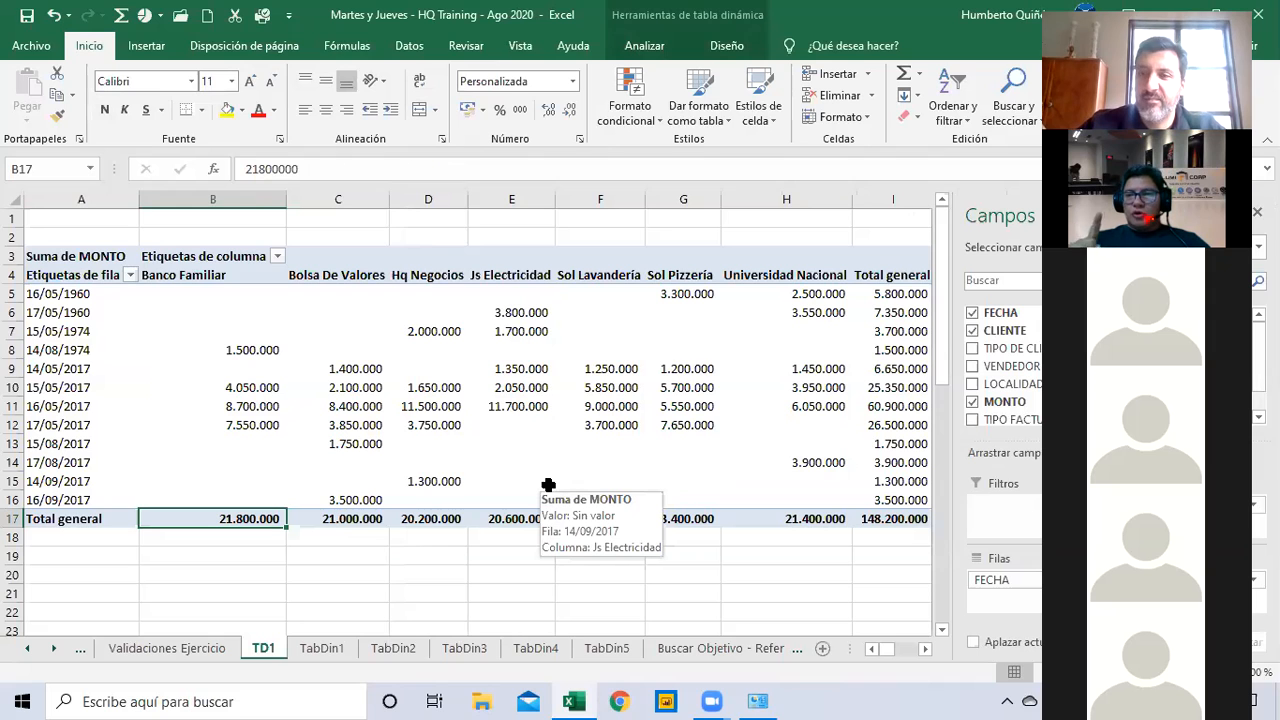
pyautogui.hotkey('ctrl', 'pagedown')
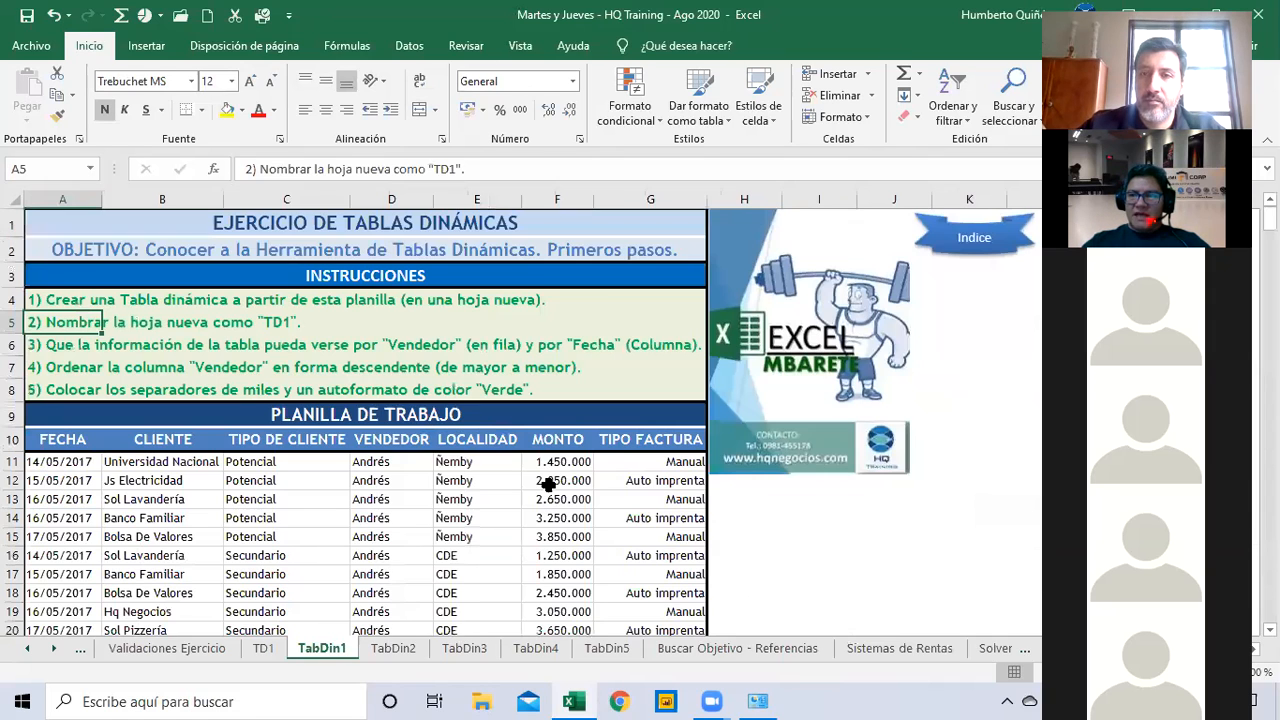
pyautogui.hotkey('ctrl', 'pagedown')
pyautogui.hotkey('ctrl', 'pageup')
pyautogui.hotkey('ctrl', 'pageup')
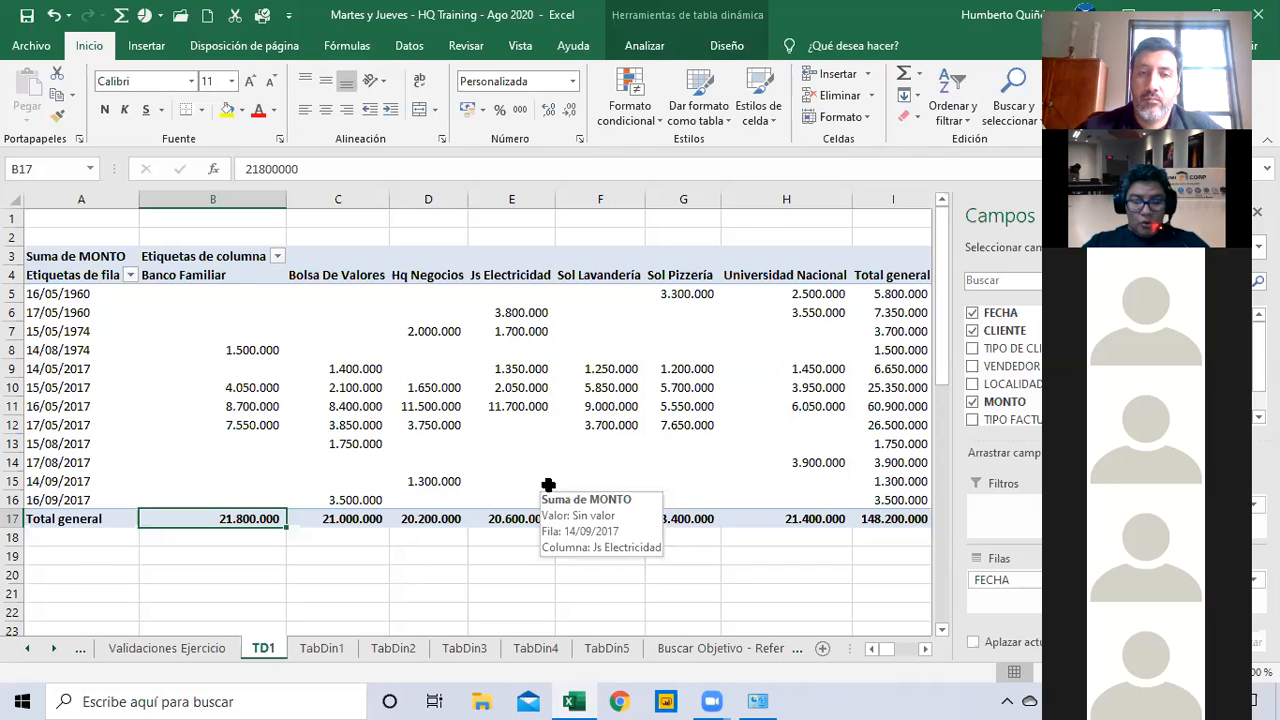
pyautogui.hotkey('ctrl', 'pagedown')
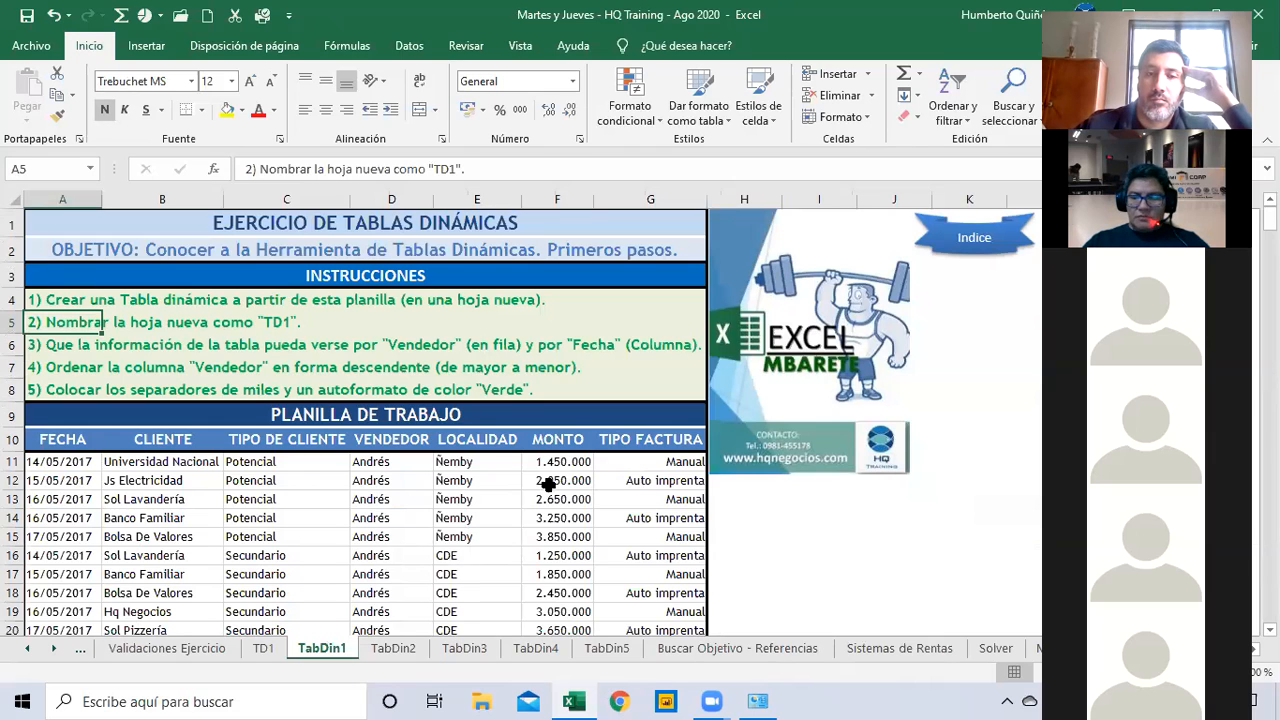
pyautogui.hotkey('ctrl', 'pageup')
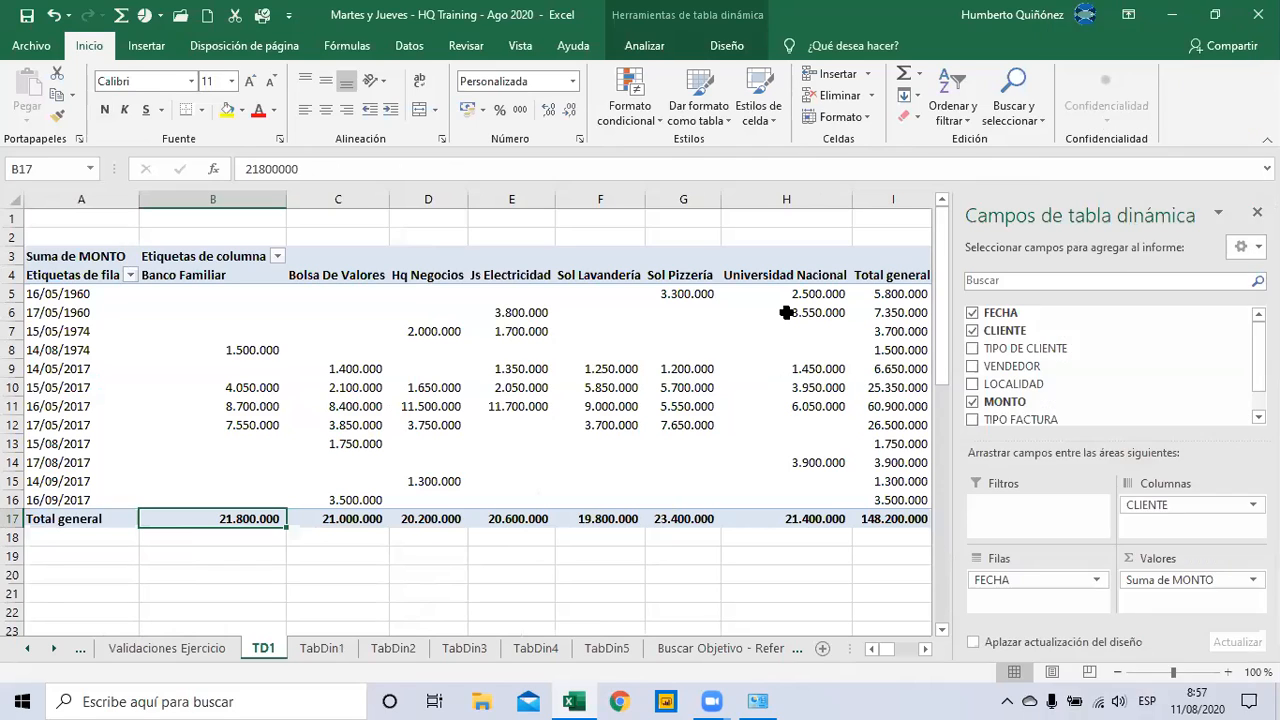
# Replace CLIENTE with VENDEDOR in the pivot table, placing VENDEDOR in rows and FECHA in columns
pyautogui.click(970, 329)
pyautogui.click(971, 362)
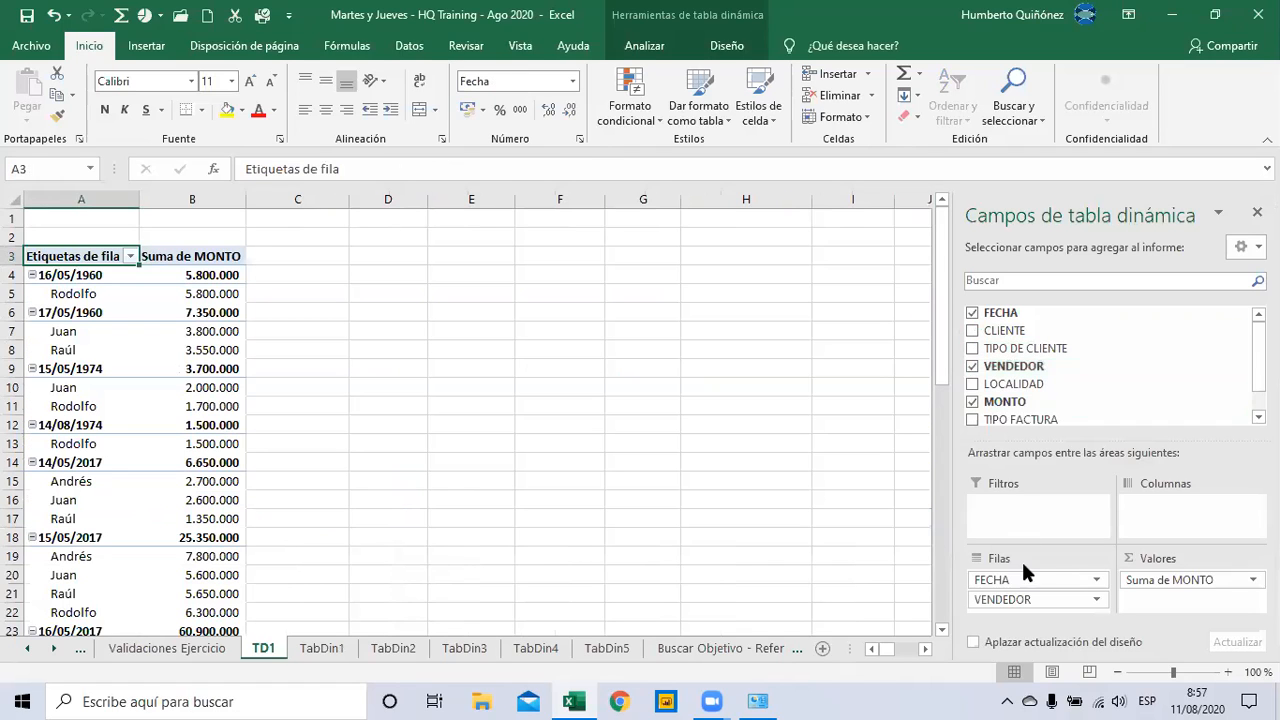
pyautogui.moveTo(1020, 580); pyautogui.dragTo(1167, 515)
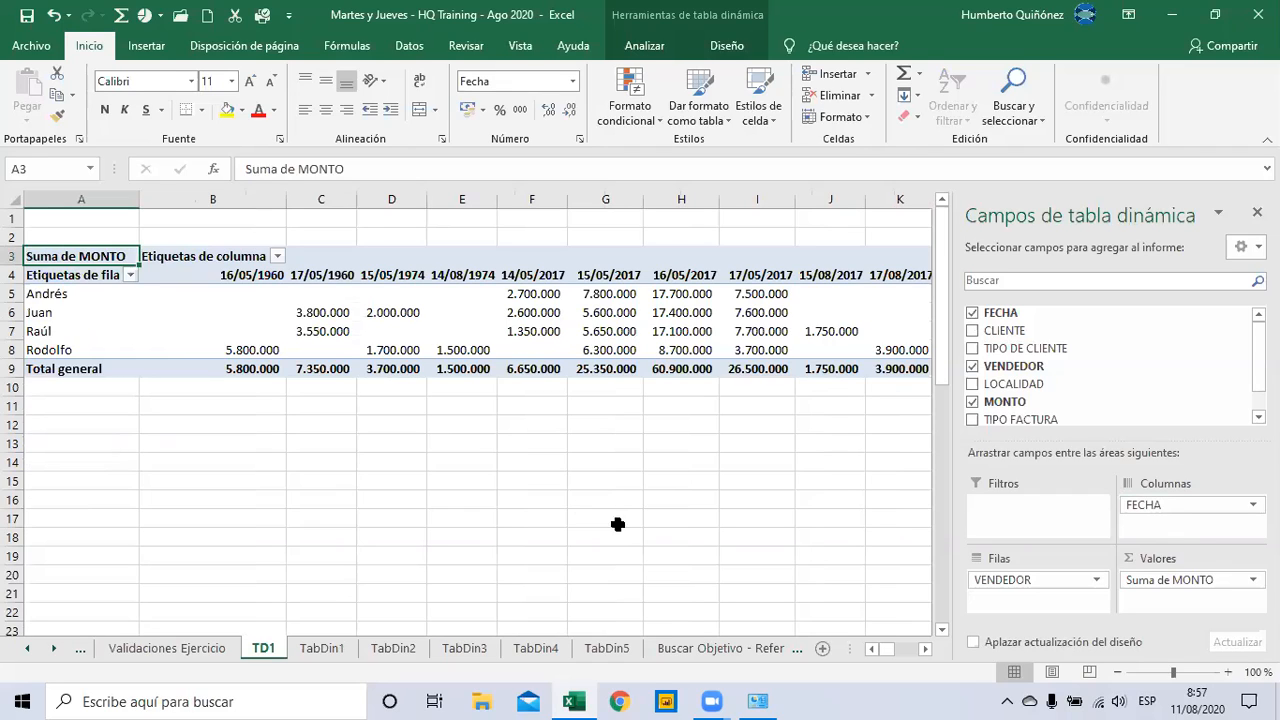
pyautogui.click(507, 388)
pyautogui.click(507, 372)
pyautogui.click(507, 388)
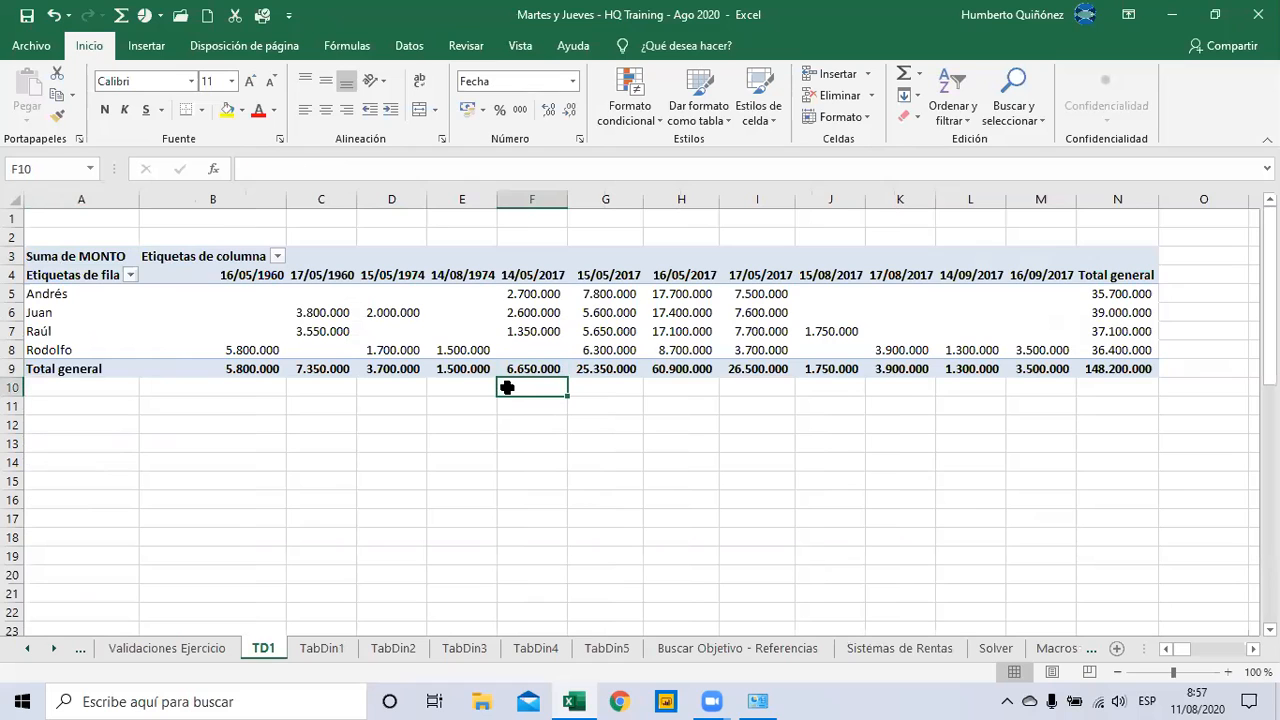
# Switch to the open Panel de control window, close it, and return to the Excel workbook
pyautogui.hotkey('alt', 'Tab')
pyautogui.hotkey('alt', 'Tab')
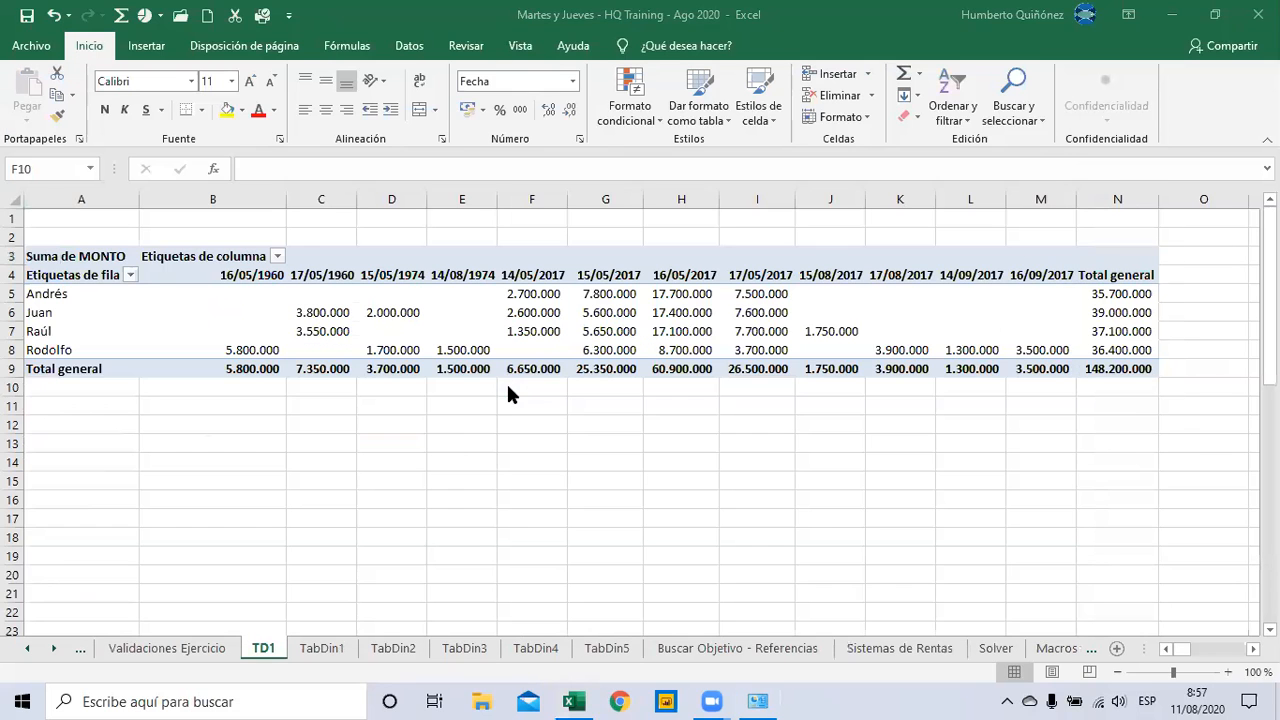
pyautogui.hotkey('alt', 'Tab')
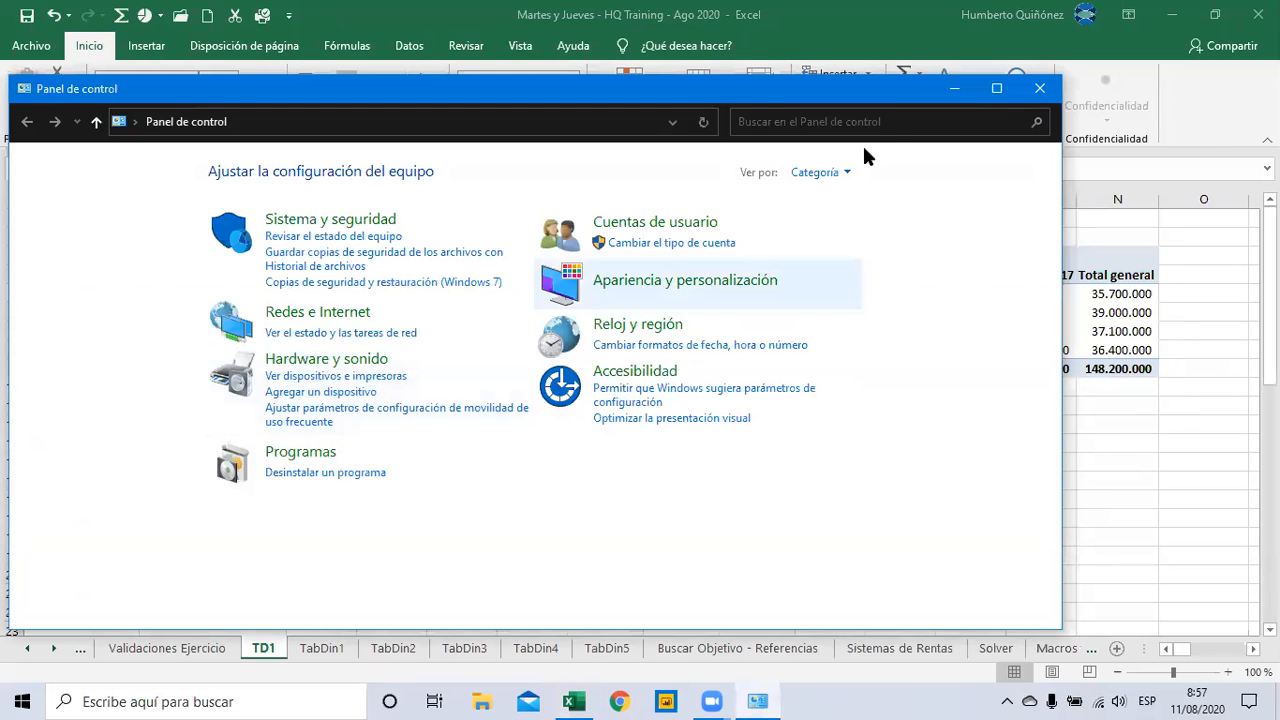
pyautogui.click(1046, 89)
pyautogui.hotkey('alt', 'Tab')
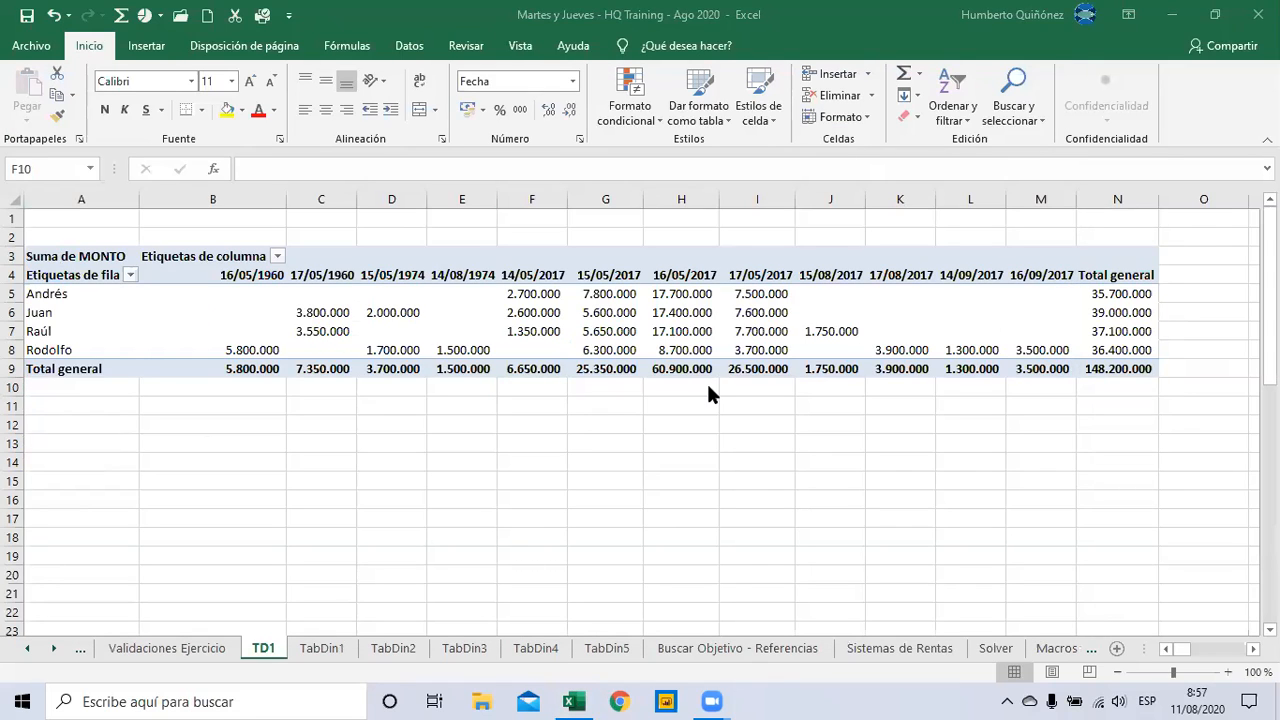
pyautogui.hotkey('alt', 'Tab')
# Read instructions 3 and 4 of the pivot table exercise on the TabDin1 sheet
pyautogui.hotkey('ctrl', 'pagedown')
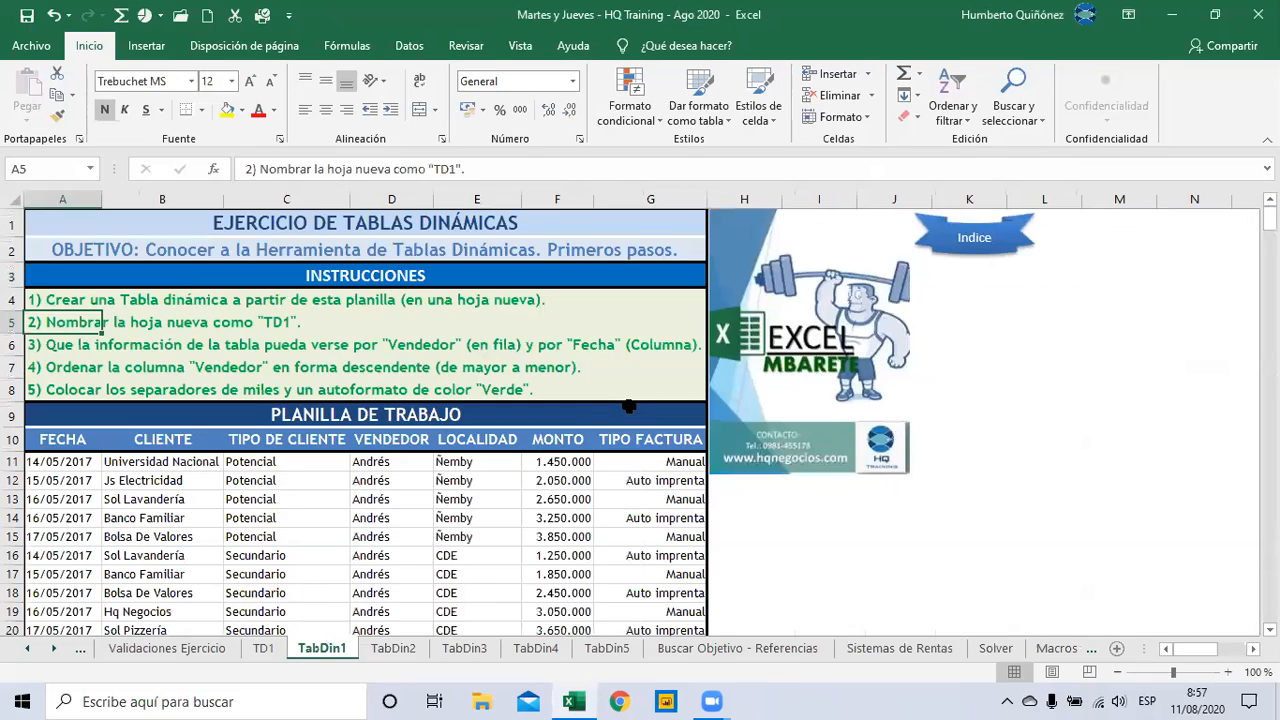
pyautogui.press('Down')
pyautogui.press('Down')
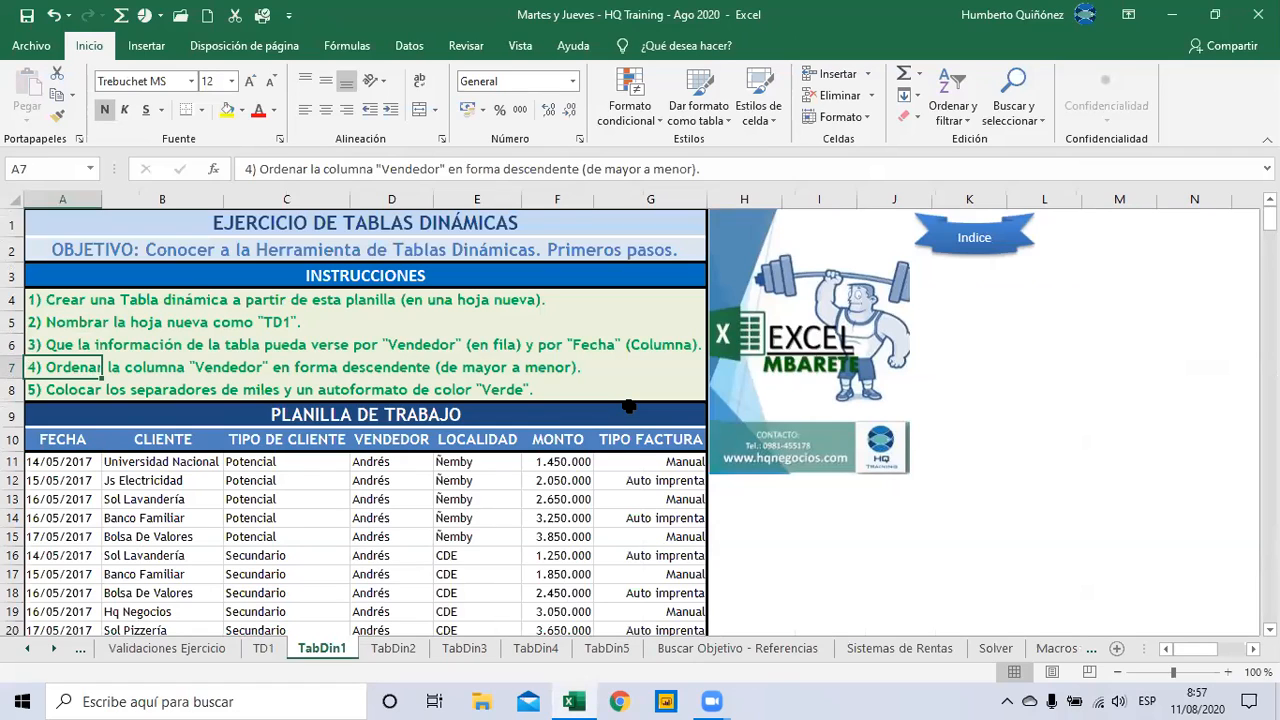
# Return to the TD1 sheet and compare the sellers' amounts in the pivot table's Total general column
pyautogui.hotkey('alt', 'Tab')
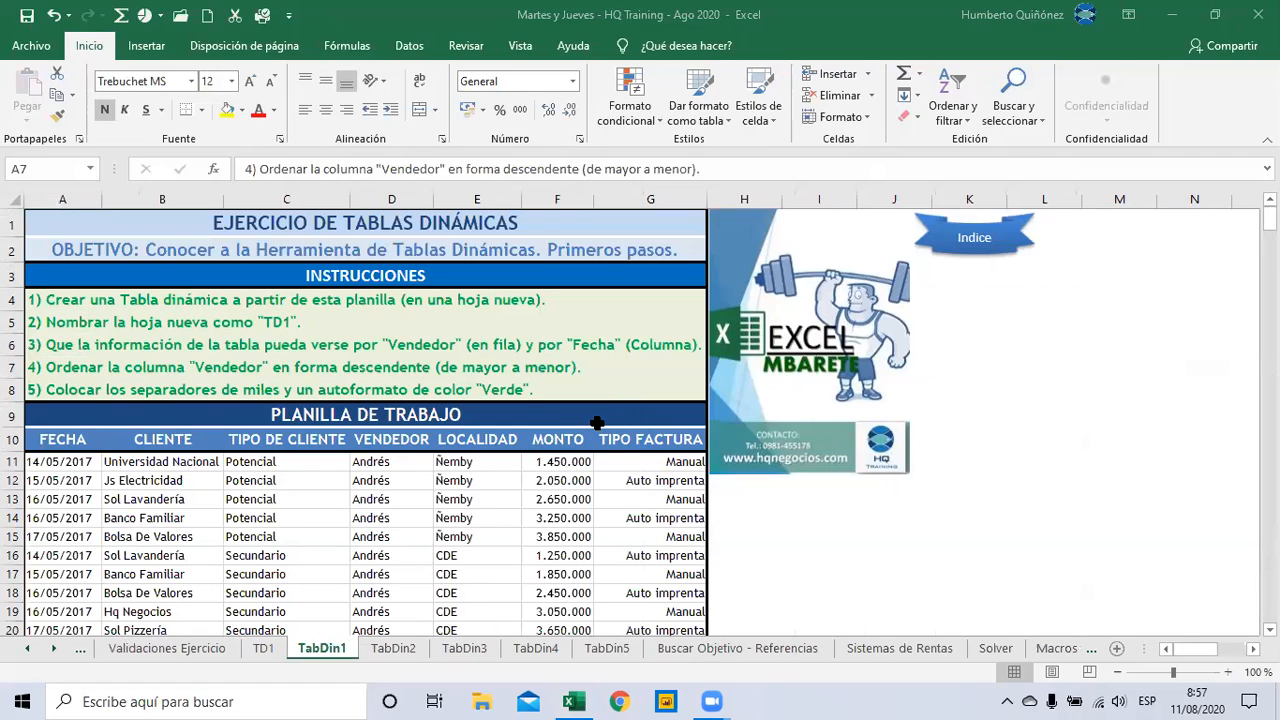
pyautogui.hotkey('alt', 'Tab')
pyautogui.hotkey('ctrl', 'pageup')
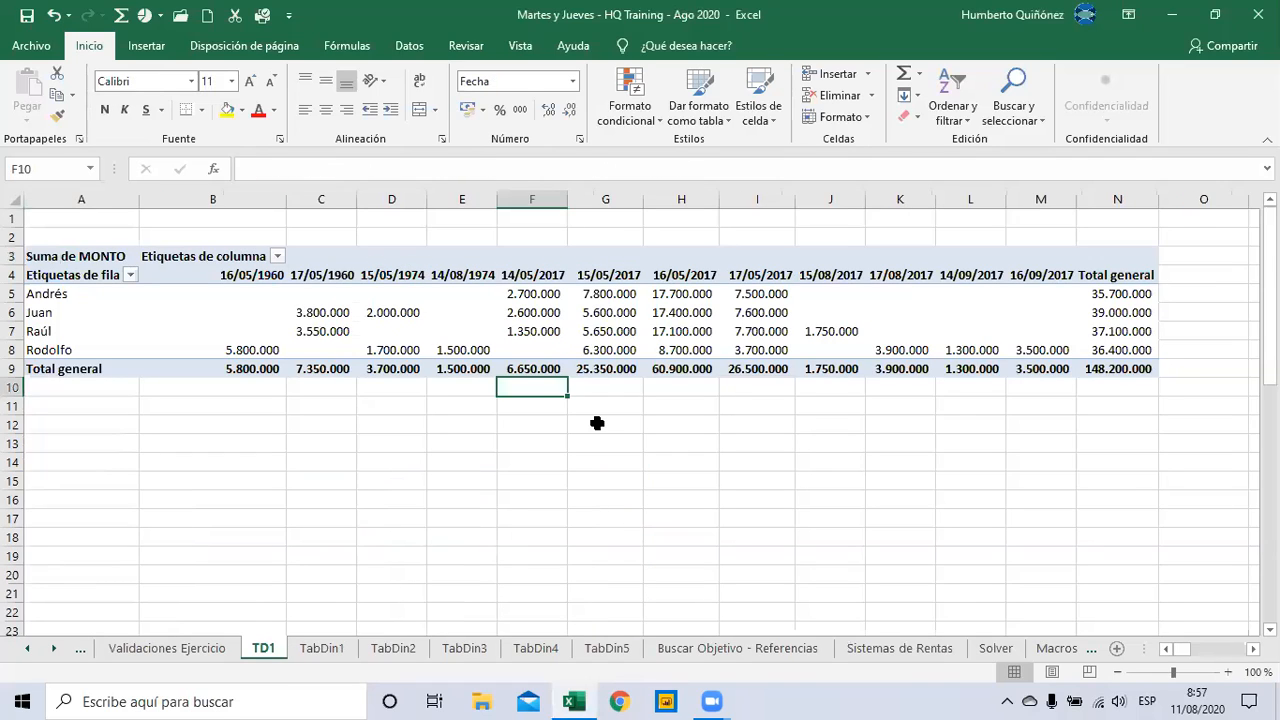
pyautogui.press('Up')
pyautogui.press('Right')
pyautogui.press('Right')
pyautogui.press('Right')
pyautogui.press('Right')
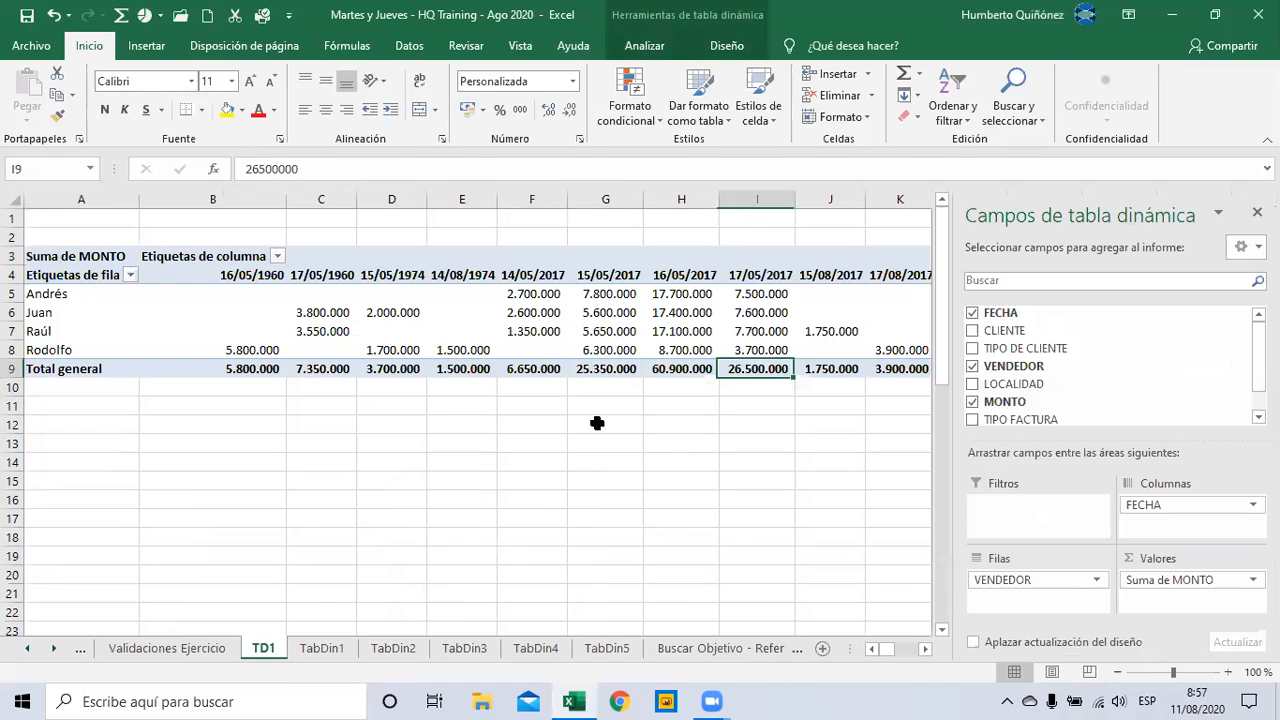
pyautogui.press('Right')
pyautogui.press('Right')
pyautogui.press('Right')
pyautogui.press('Right')
pyautogui.press('Up')
pyautogui.press('Up')
pyautogui.press('Up')
pyautogui.press('Up')
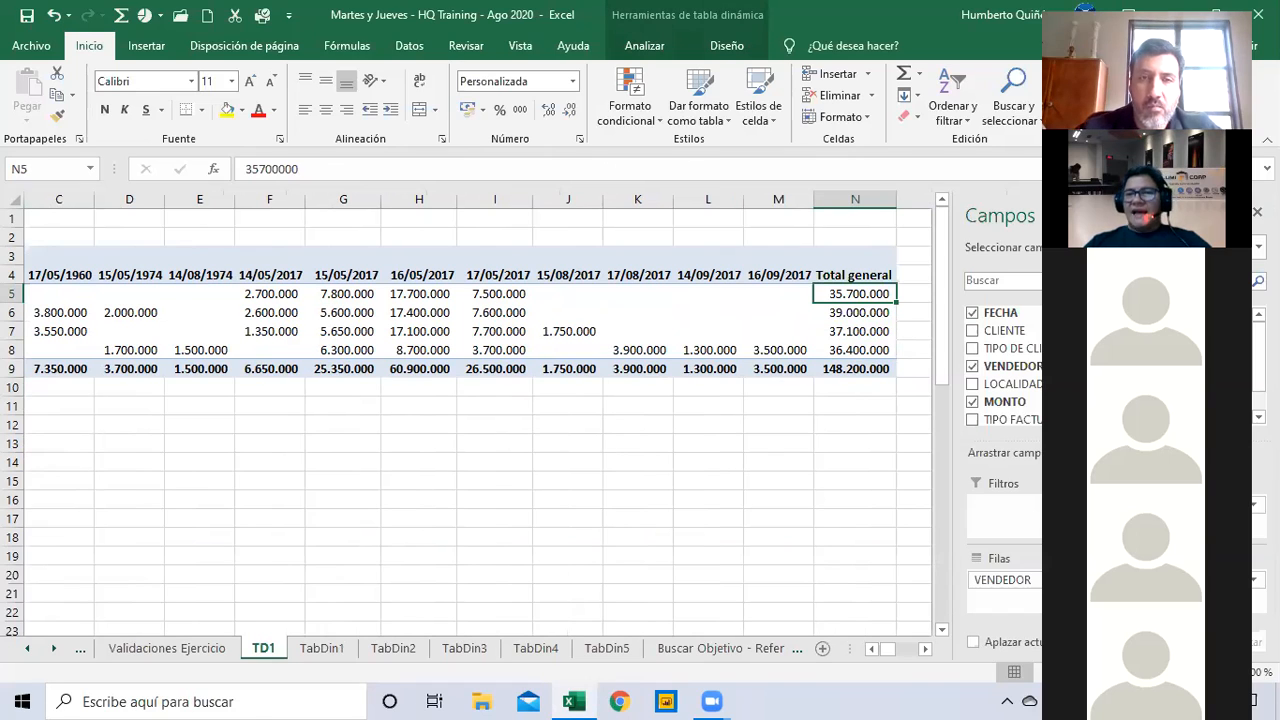
pyautogui.click(884, 318)
pyautogui.press('Up')
pyautogui.press('Down')
pyautogui.press('Down')
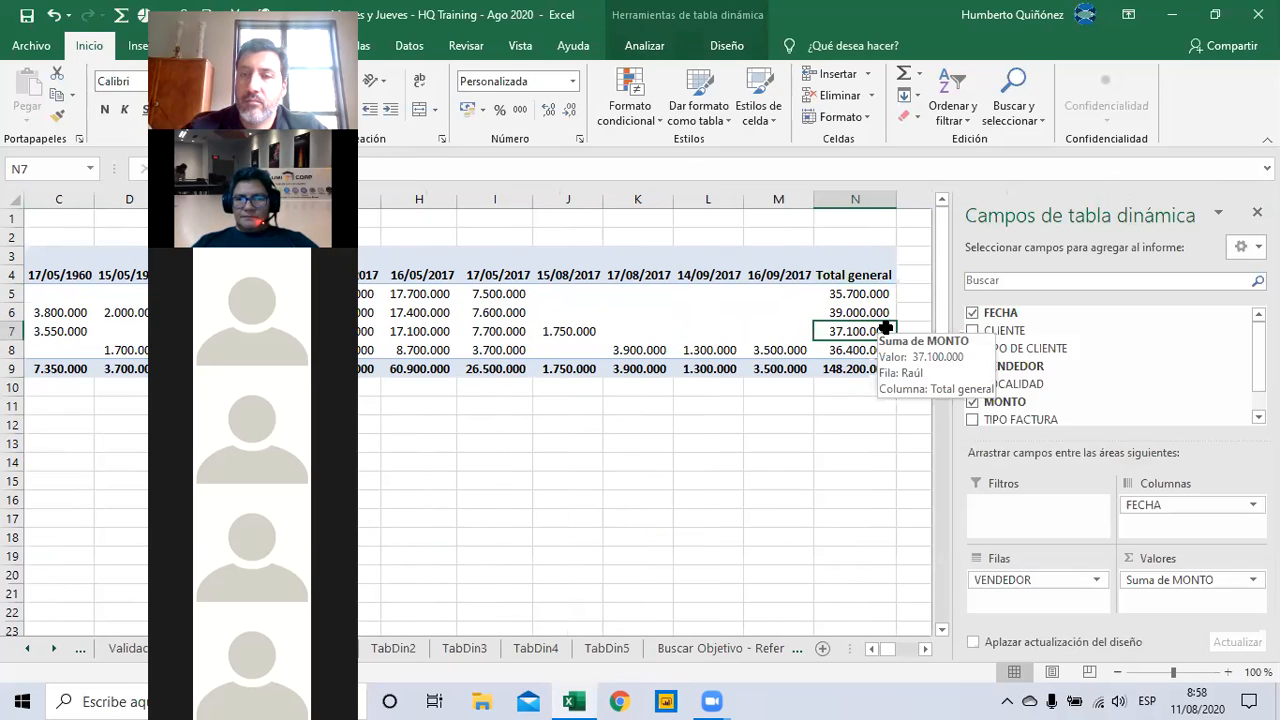
pyautogui.press('Up')
pyautogui.press('Up')
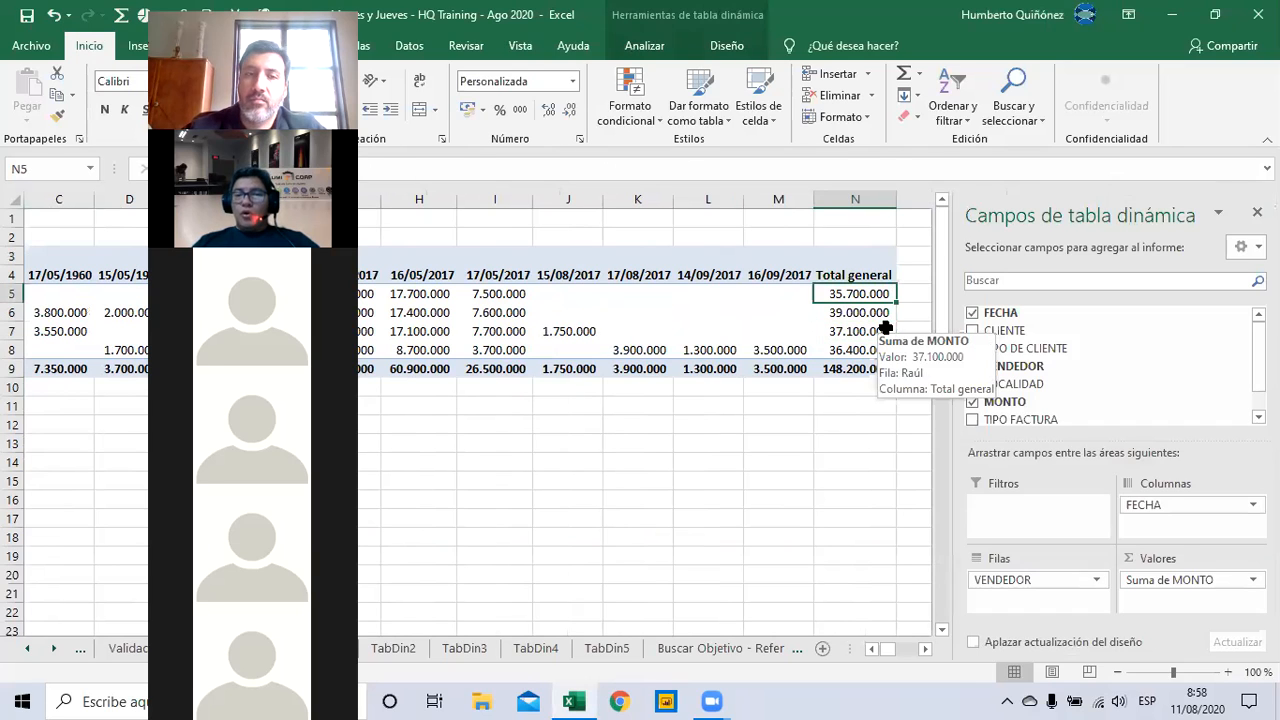
# Sort the VENDEDOR row labels of the pivot table from Z to A
pyautogui.press('Left')
pyautogui.press('Left')
pyautogui.press('Left')
pyautogui.press('Home')
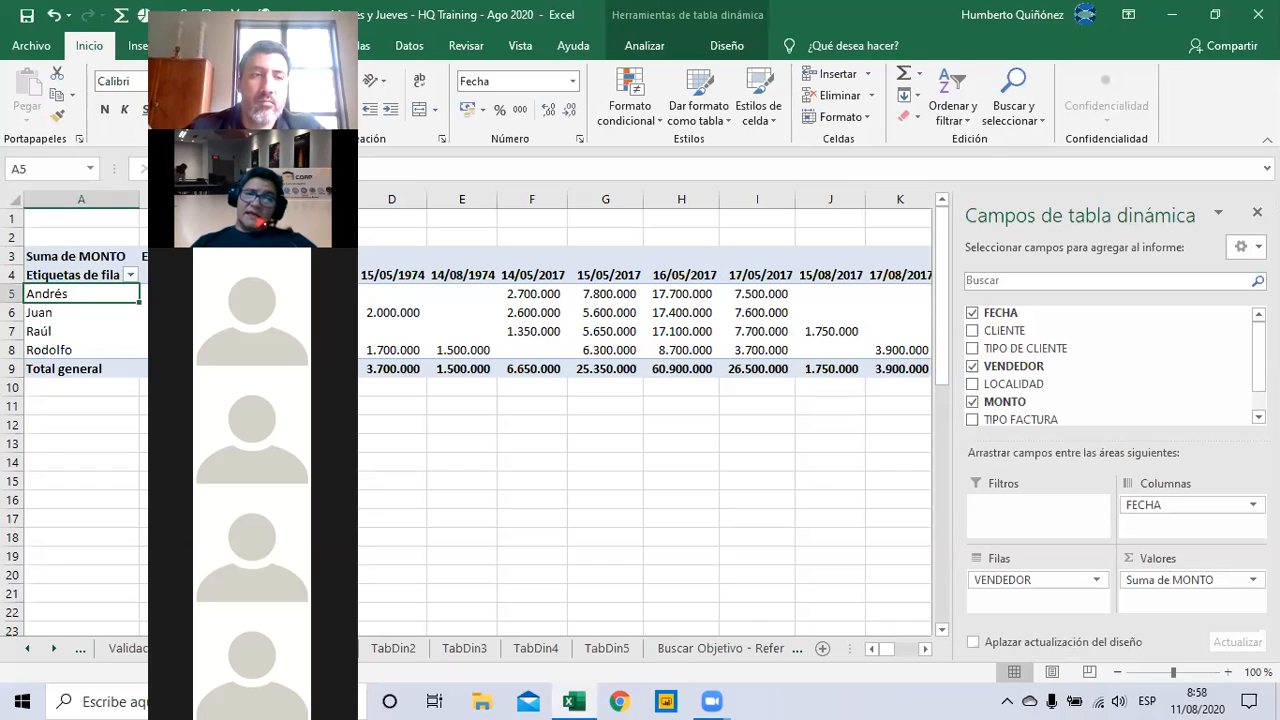
pyautogui.click(129, 276)
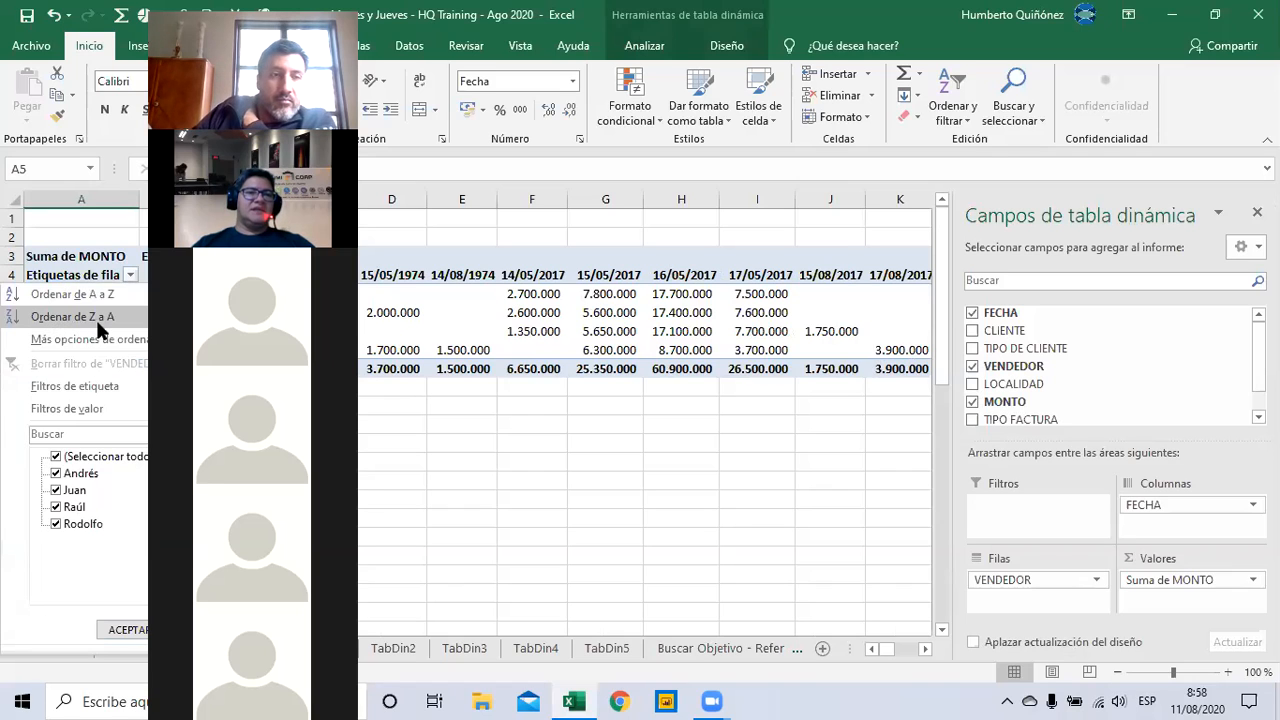
pyautogui.click(95, 317)
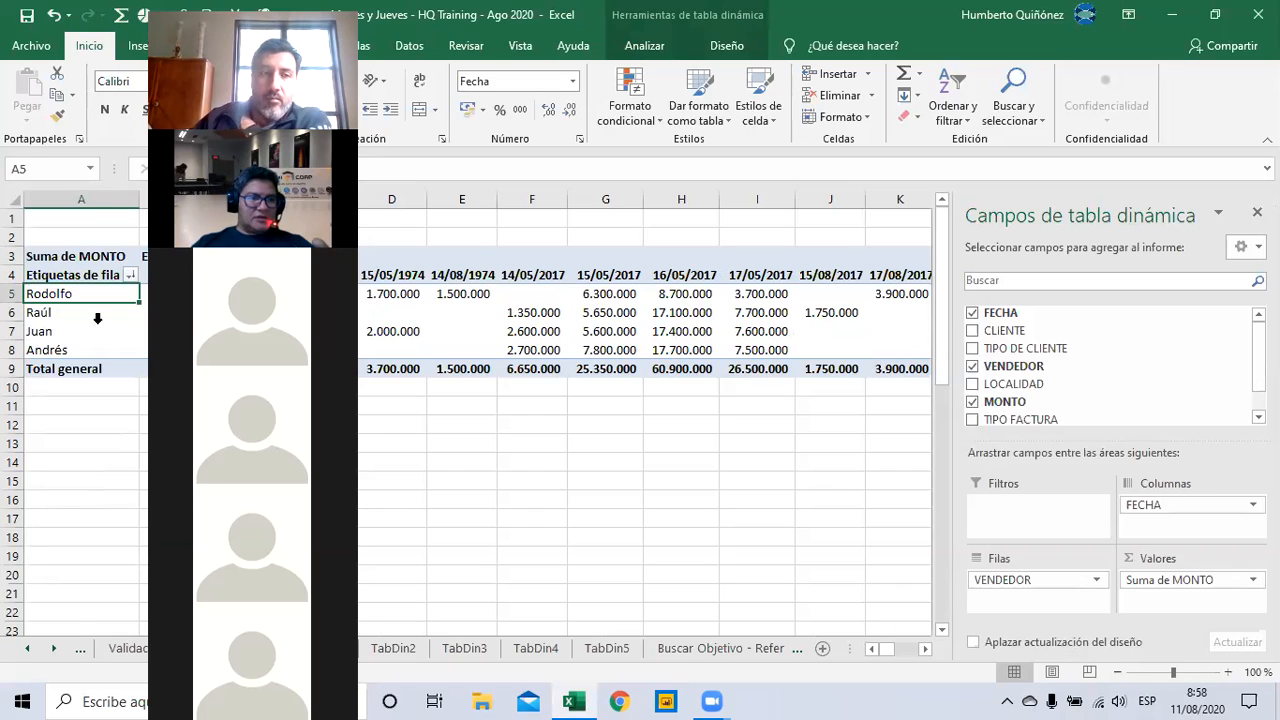
# Examine the alphabetical order of the sellers and the amounts across their rows up to Total general
pyautogui.press('Right')
pyautogui.press('Left')
pyautogui.press('Down')
pyautogui.press('Down')
pyautogui.press('Down')
pyautogui.press('Up')
pyautogui.press('Up')
pyautogui.press('Up')
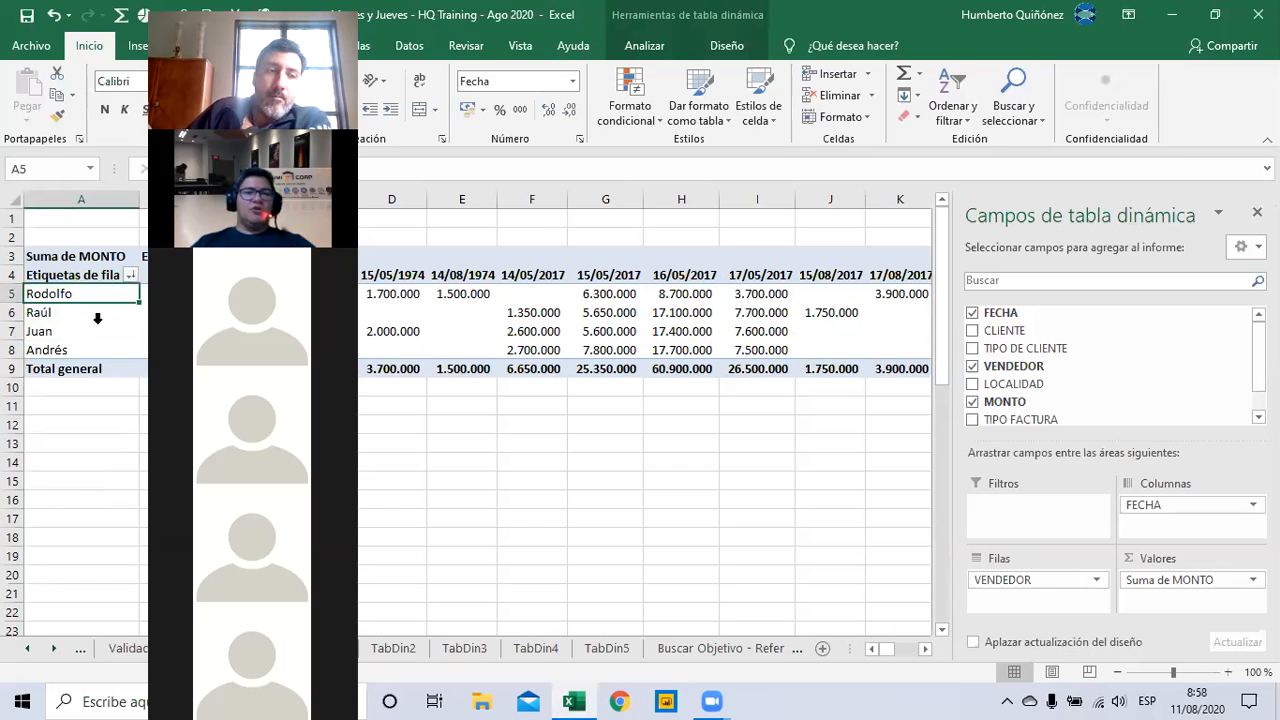
pyautogui.press('Right')
pyautogui.press('Right')
pyautogui.press('Right')
pyautogui.press('Right')
pyautogui.press('Right')
pyautogui.press('Right')
pyautogui.press('Right')
pyautogui.press('Right')
pyautogui.press('Right')
pyautogui.press('Right')
pyautogui.press('Right')
pyautogui.press('Right')
pyautogui.press('Right')
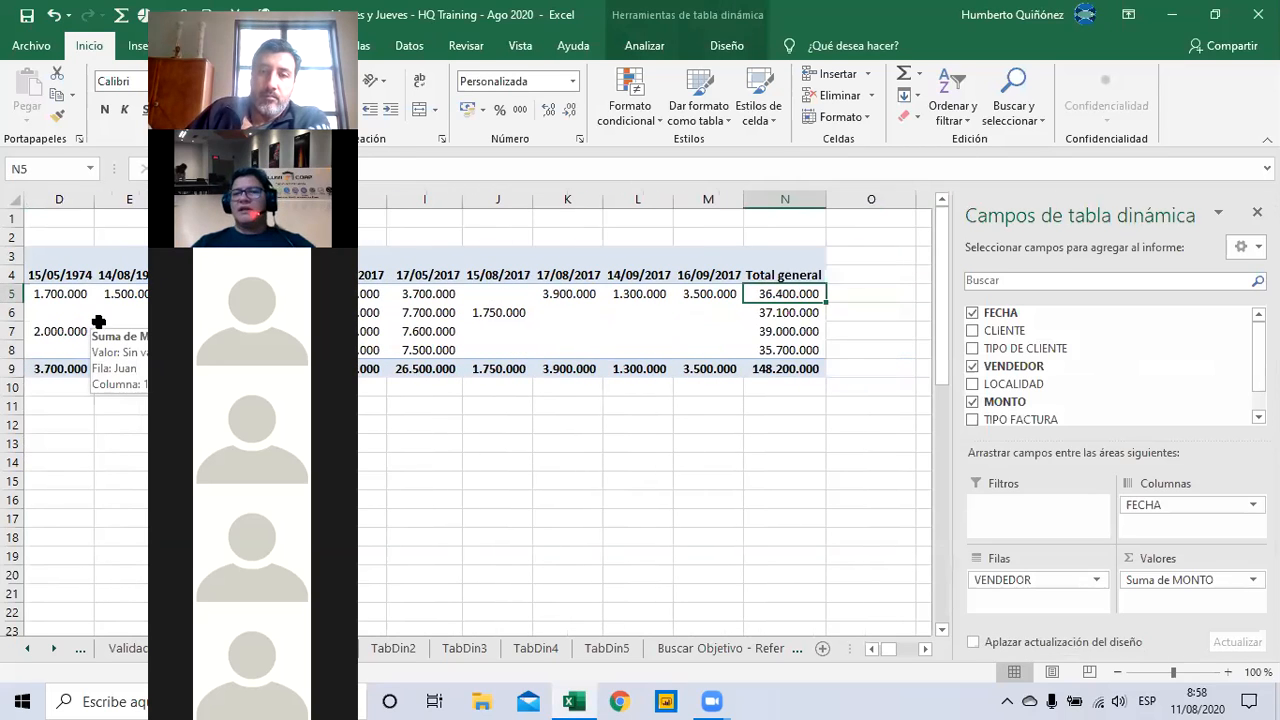
pyautogui.press('Left')
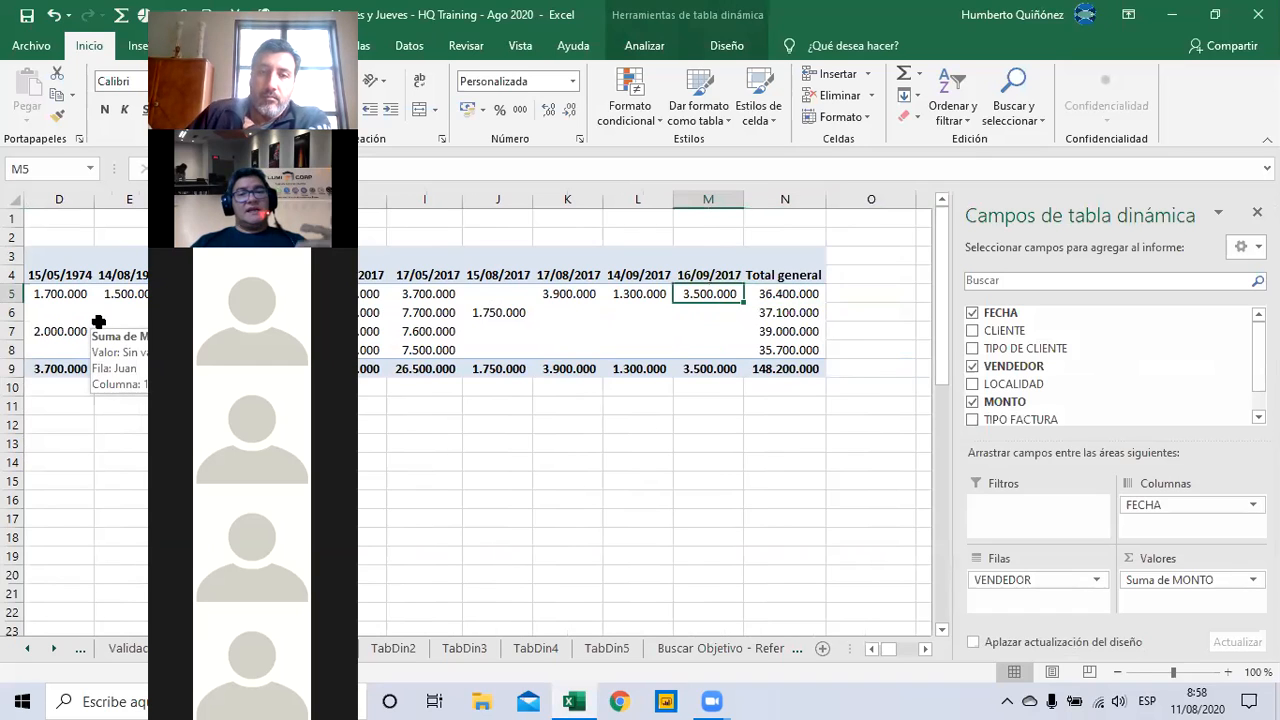
pyautogui.press('Home')
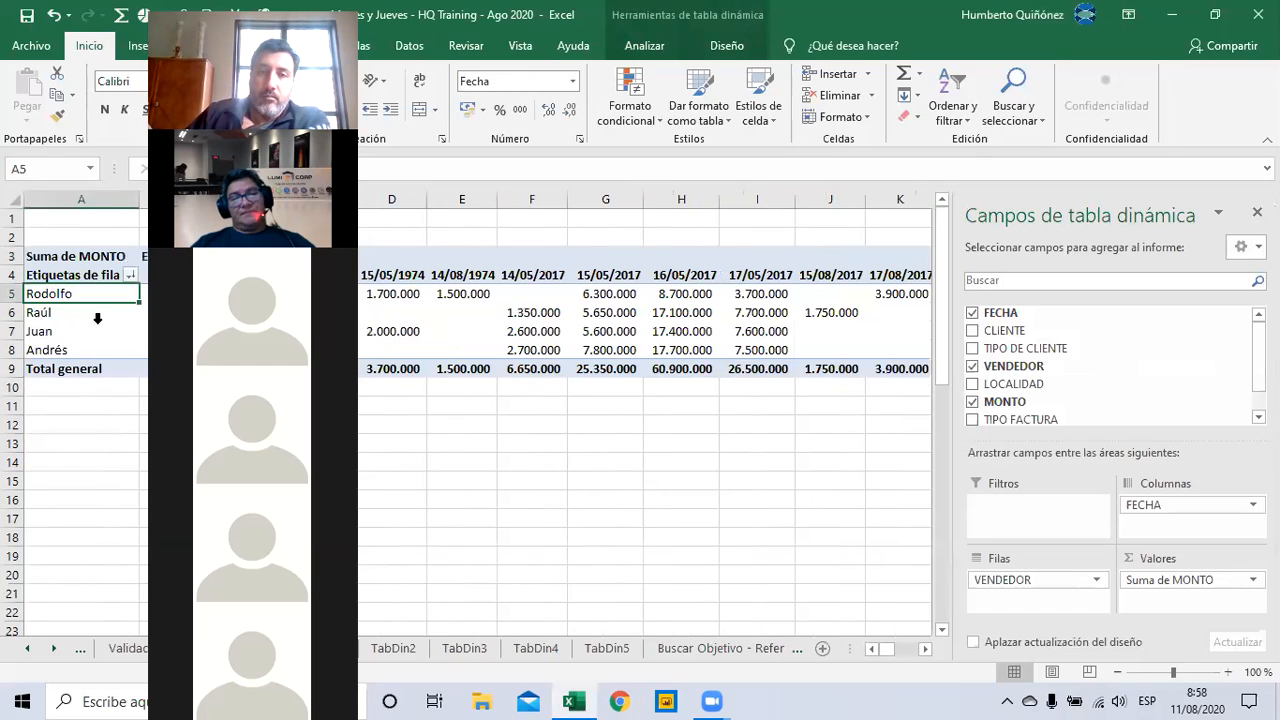
# Sort VENDEDOR in descending order by Suma de MONTO using the additional sort options
pyautogui.click(128, 273)
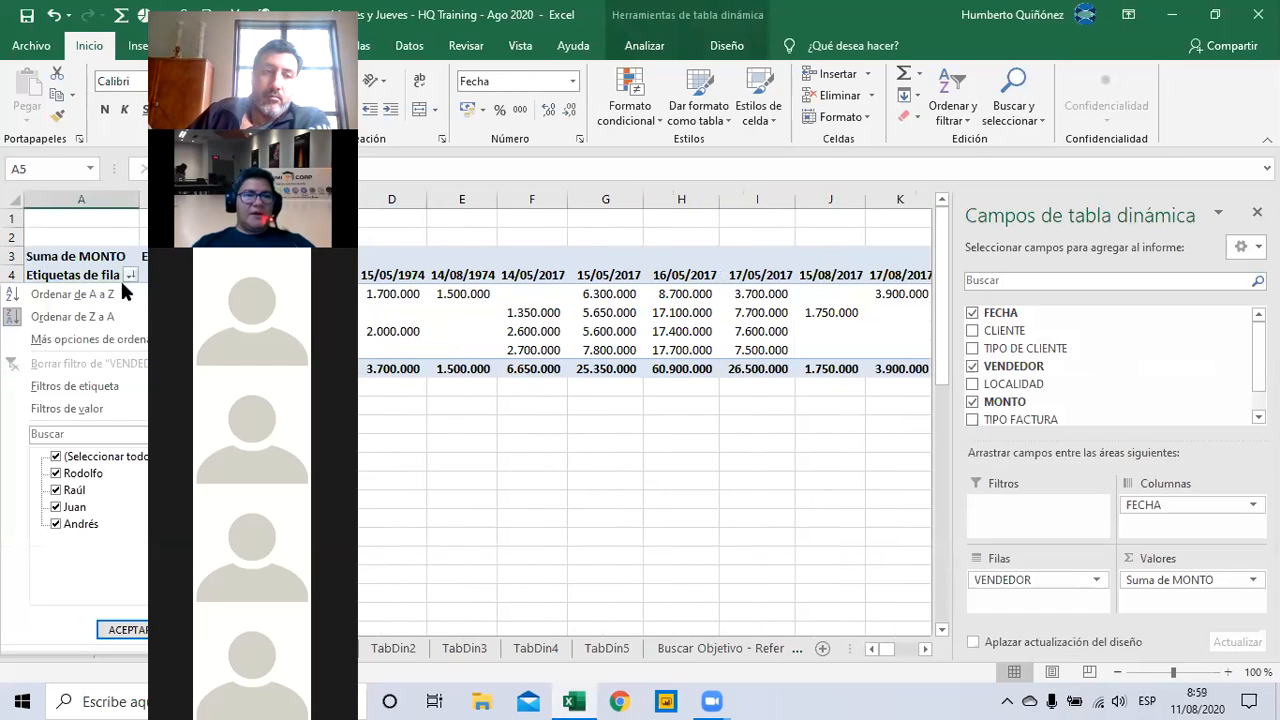
pyautogui.click(79, 340)
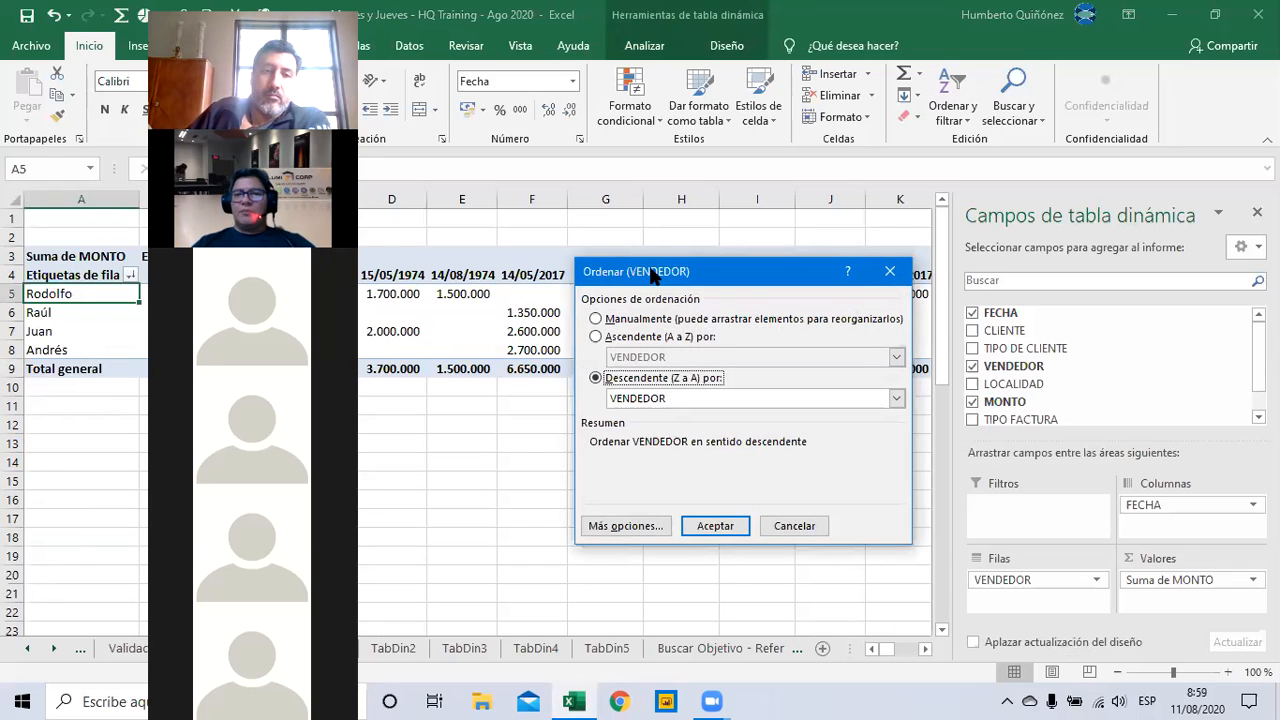
pyautogui.moveTo(651, 271); pyautogui.dragTo(679, 234)
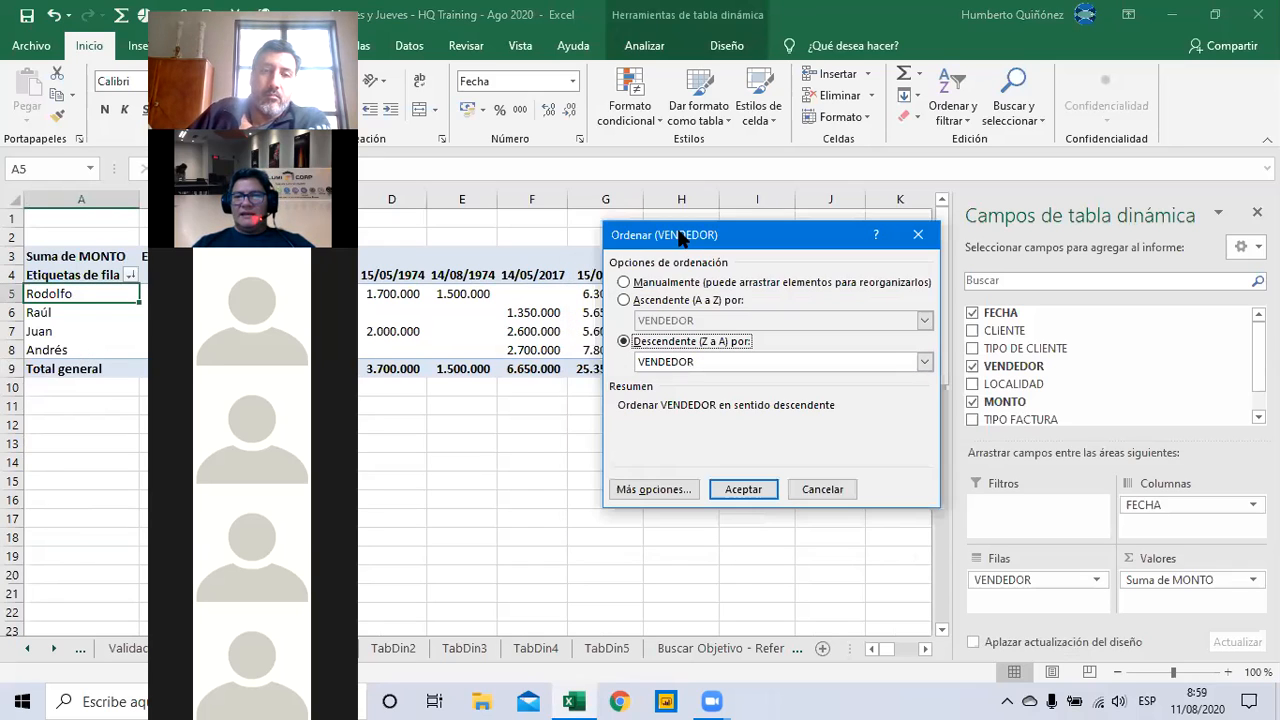
pyautogui.click(690, 359)
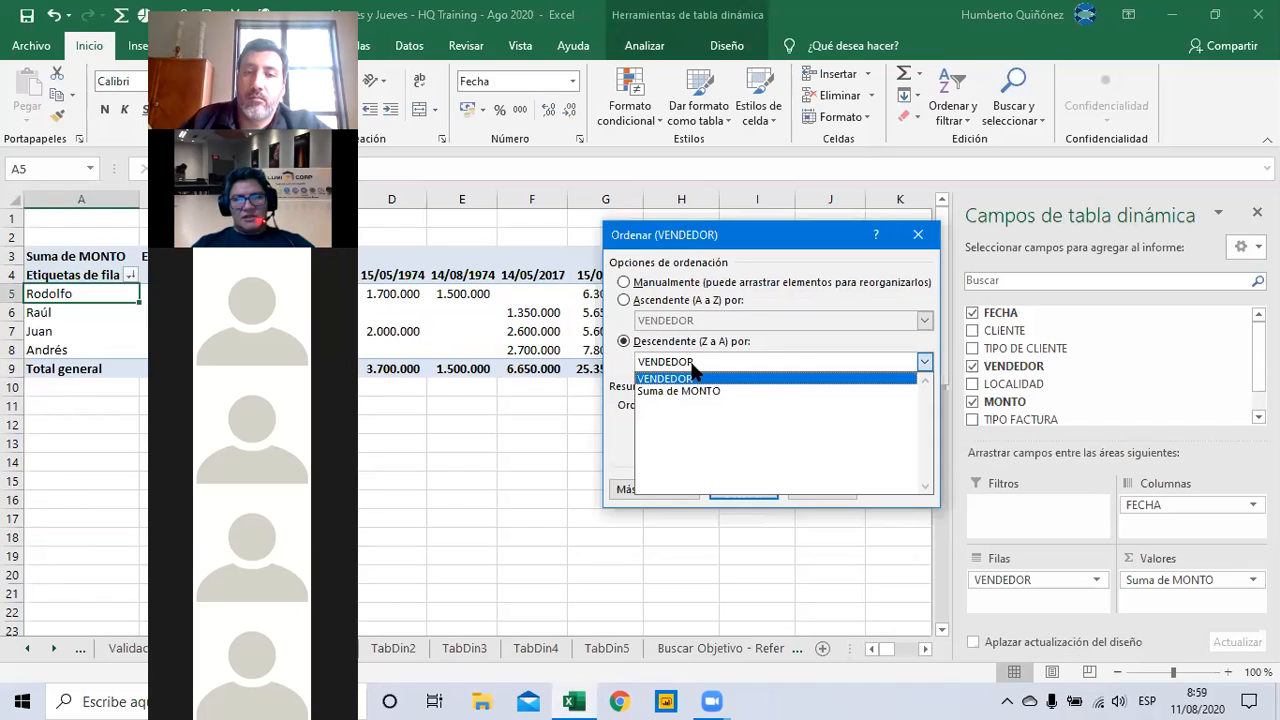
pyautogui.click(684, 390)
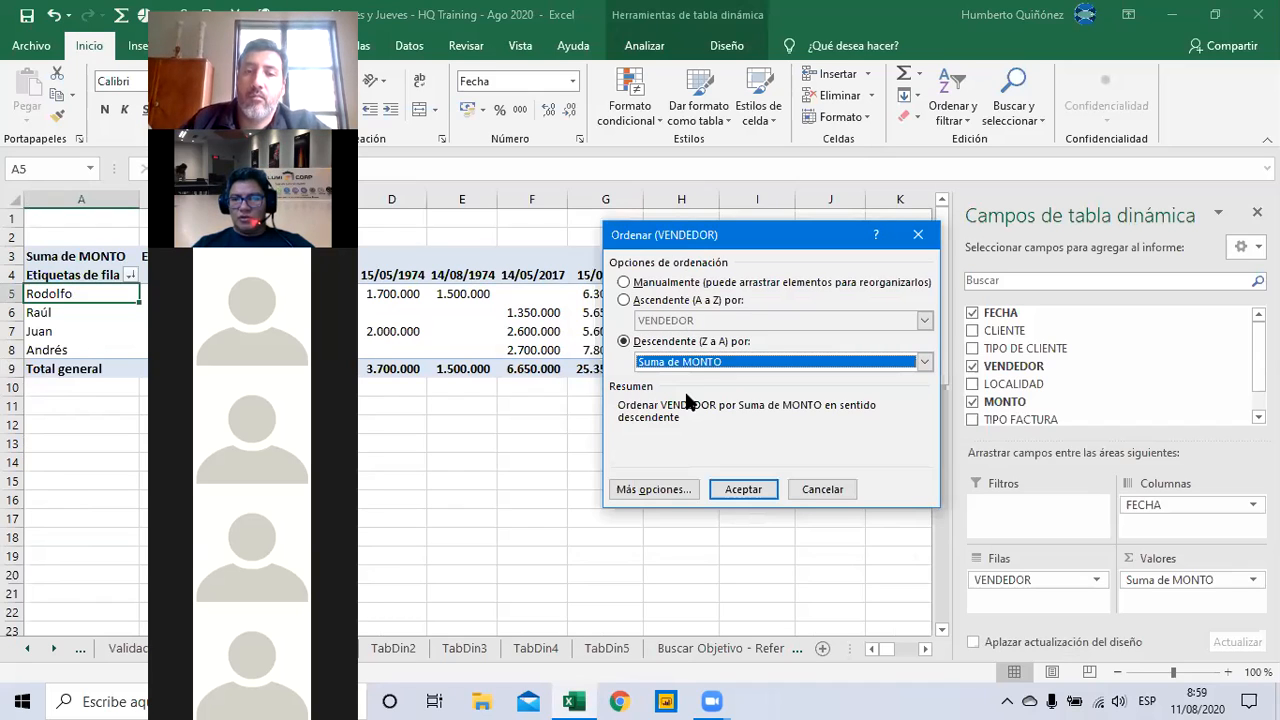
pyautogui.click(739, 489)
# Check the sellers' Total general amounts and their order in the row labels after sorting by amount
pyautogui.press('Right')
pyautogui.press('Right')
pyautogui.press('Right')
pyautogui.press('Right')
pyautogui.press('Right')
pyautogui.press('Right')
pyautogui.press('Right')
pyautogui.press('Right')
pyautogui.press('Right')
pyautogui.press('Right')
pyautogui.press('Right')
pyautogui.press('Right')
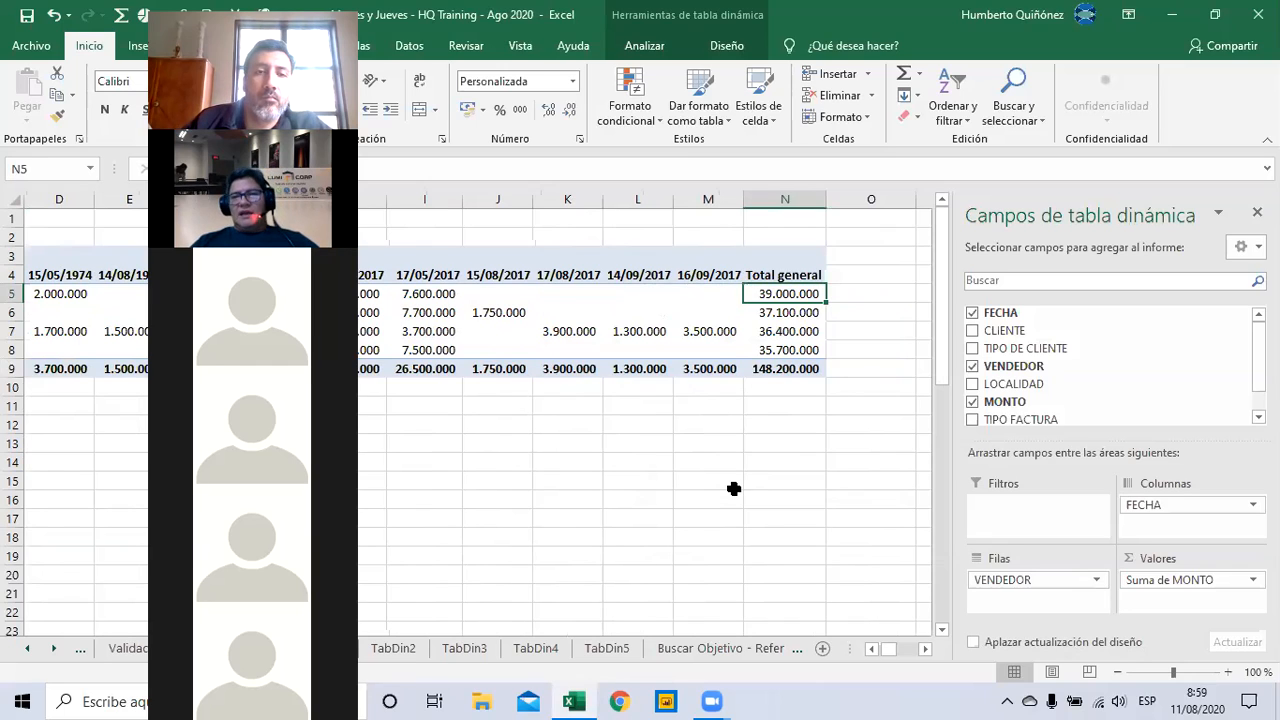
pyautogui.press('Home')
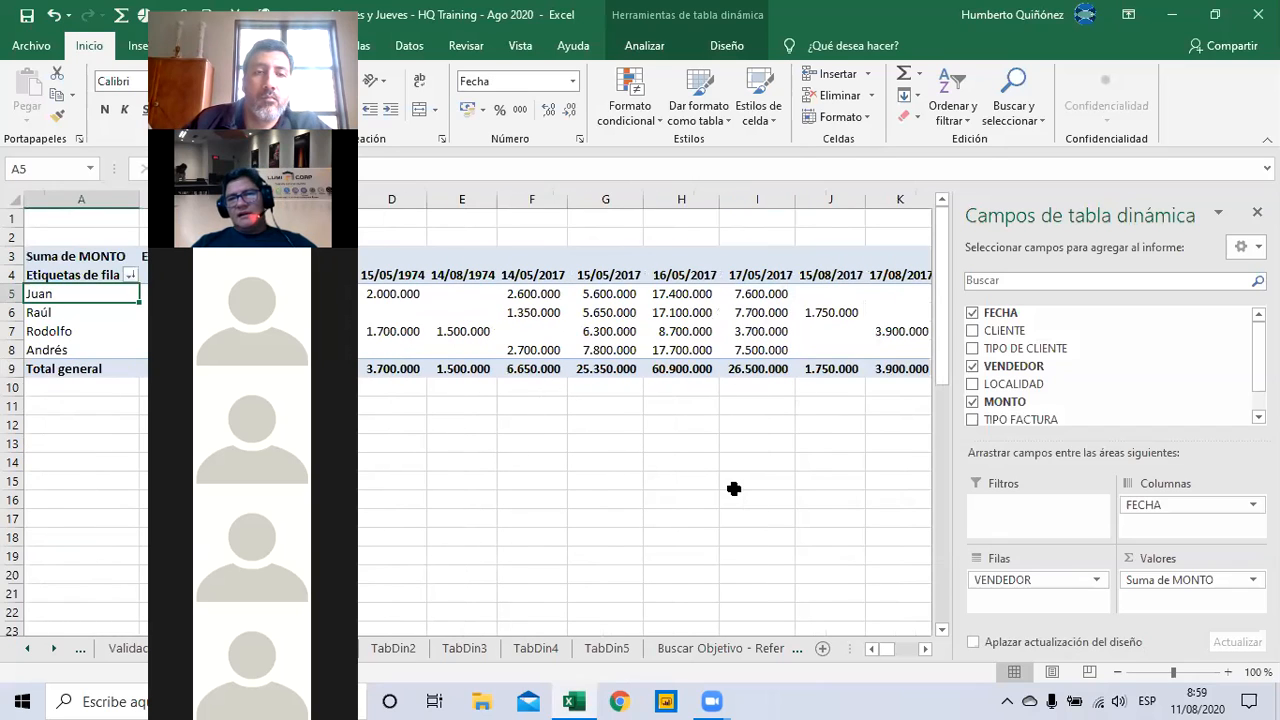
pyautogui.press('Down')
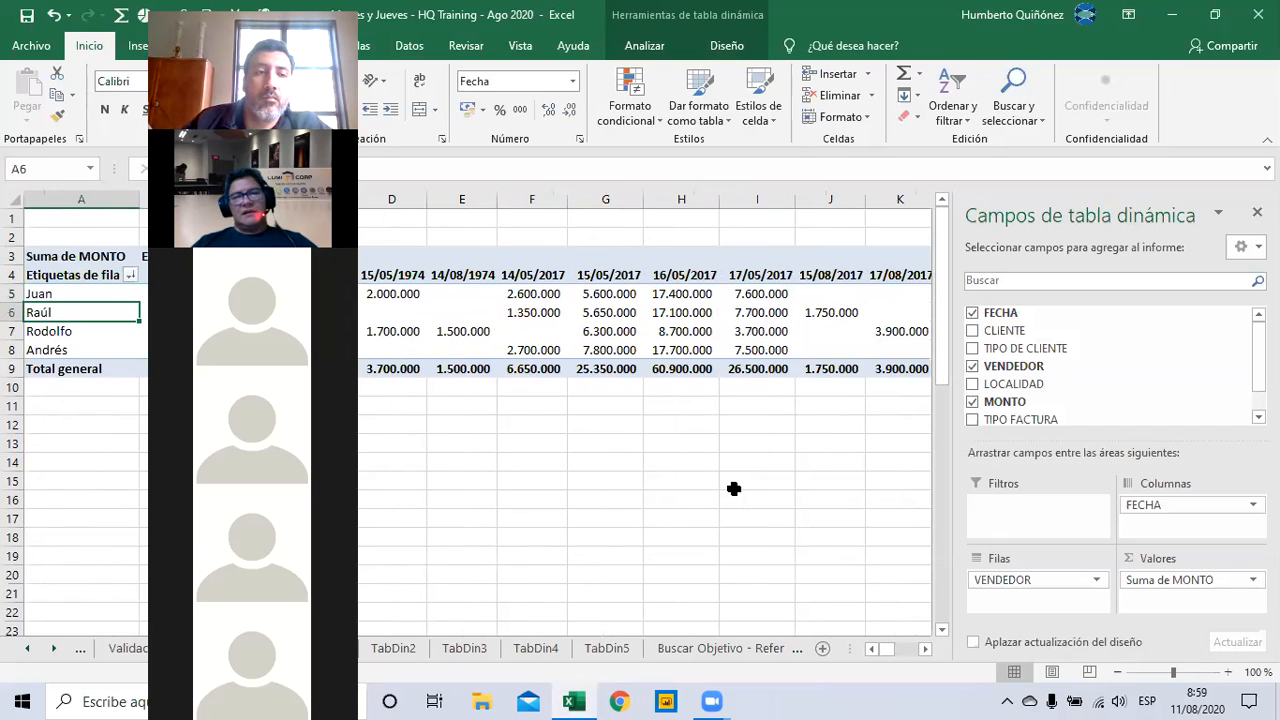
pyautogui.press('Down')
pyautogui.press('Down')
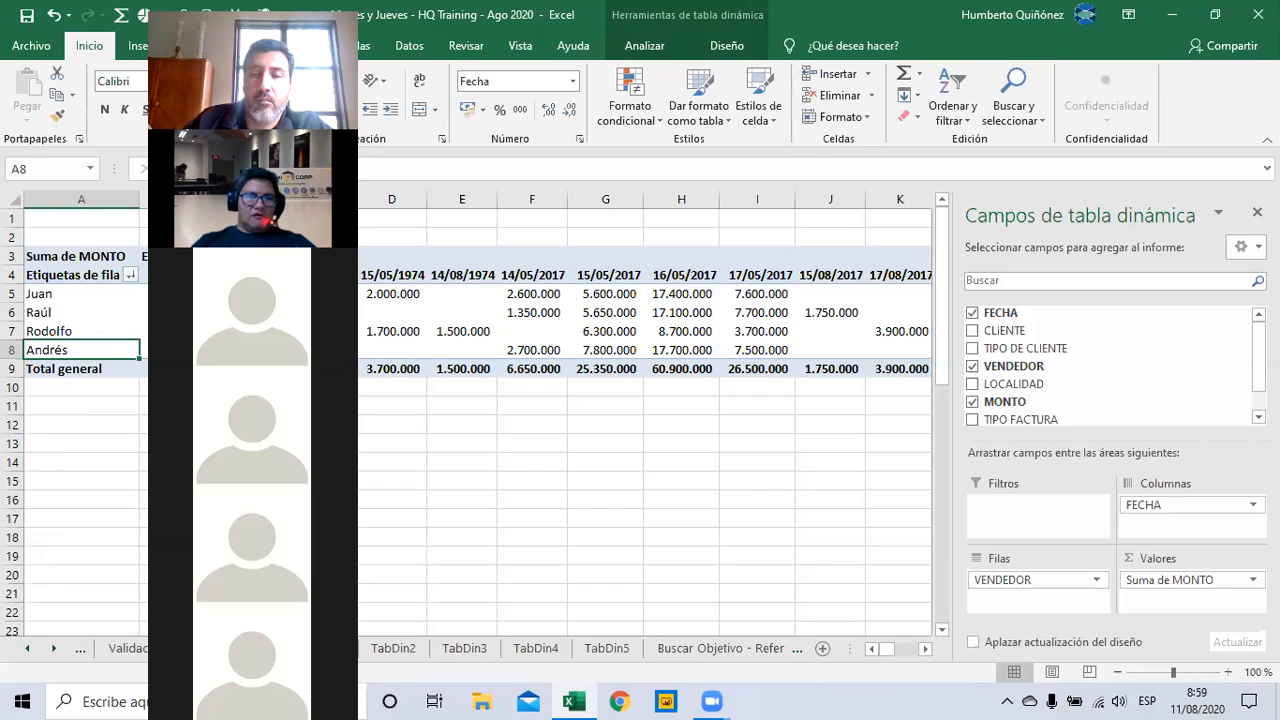
# Undo the sort by Suma de MONTO and review the Total general column in the alphabetical order
pyautogui.hotkey('ctrl', 'z')
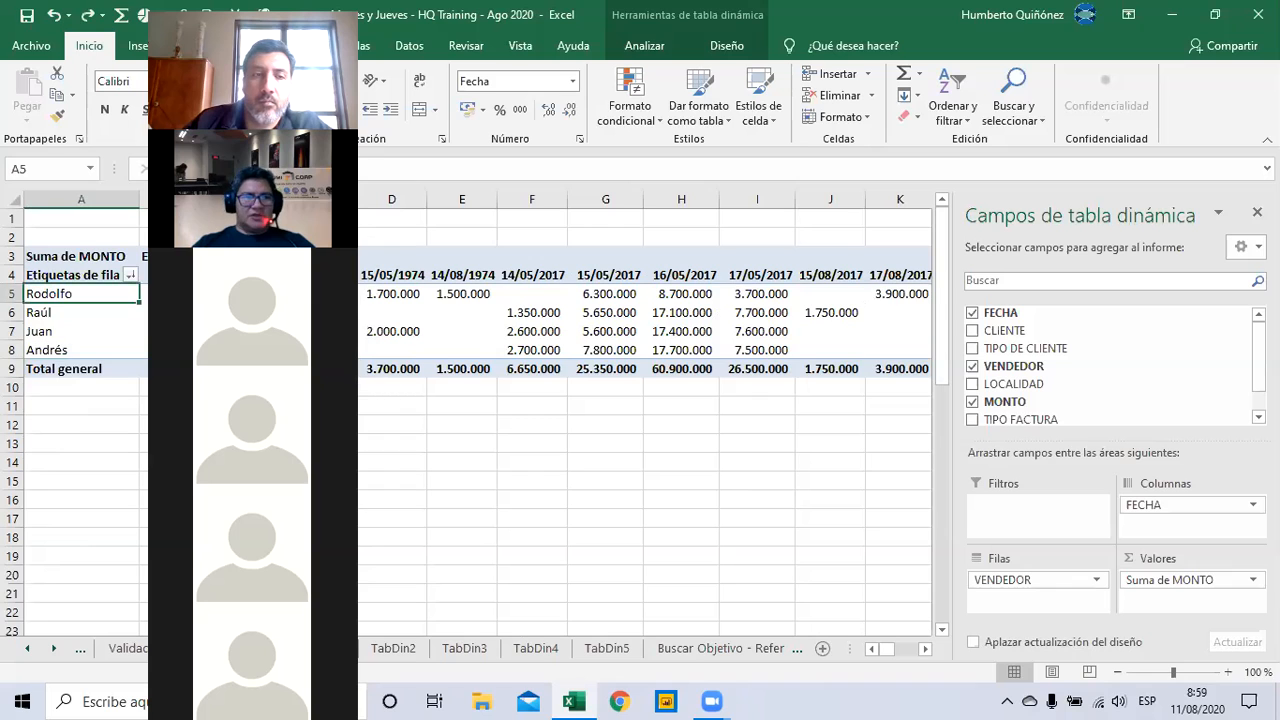
pyautogui.press('Right')
pyautogui.hotkey('ctrl', 'Right')
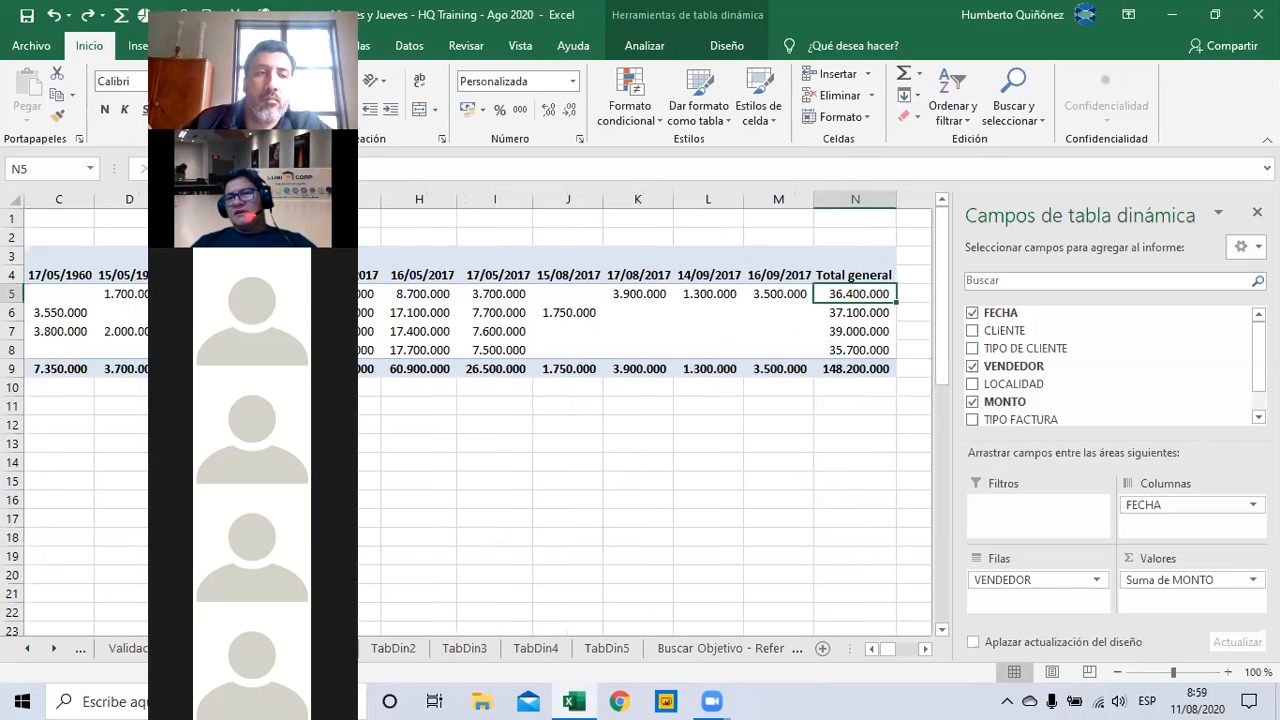
pyautogui.press('Right')
pyautogui.press('Left')
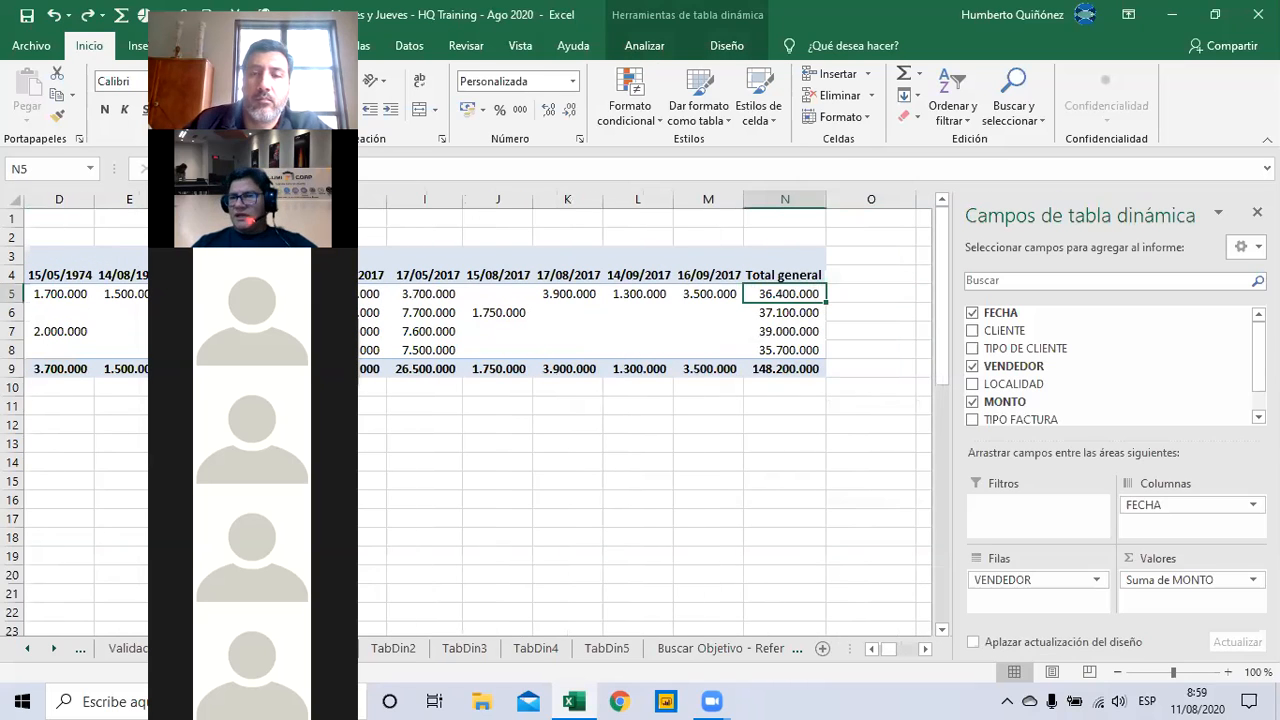
pyautogui.press('Left')
pyautogui.press('Left')
pyautogui.press('Left')
pyautogui.press('Home')
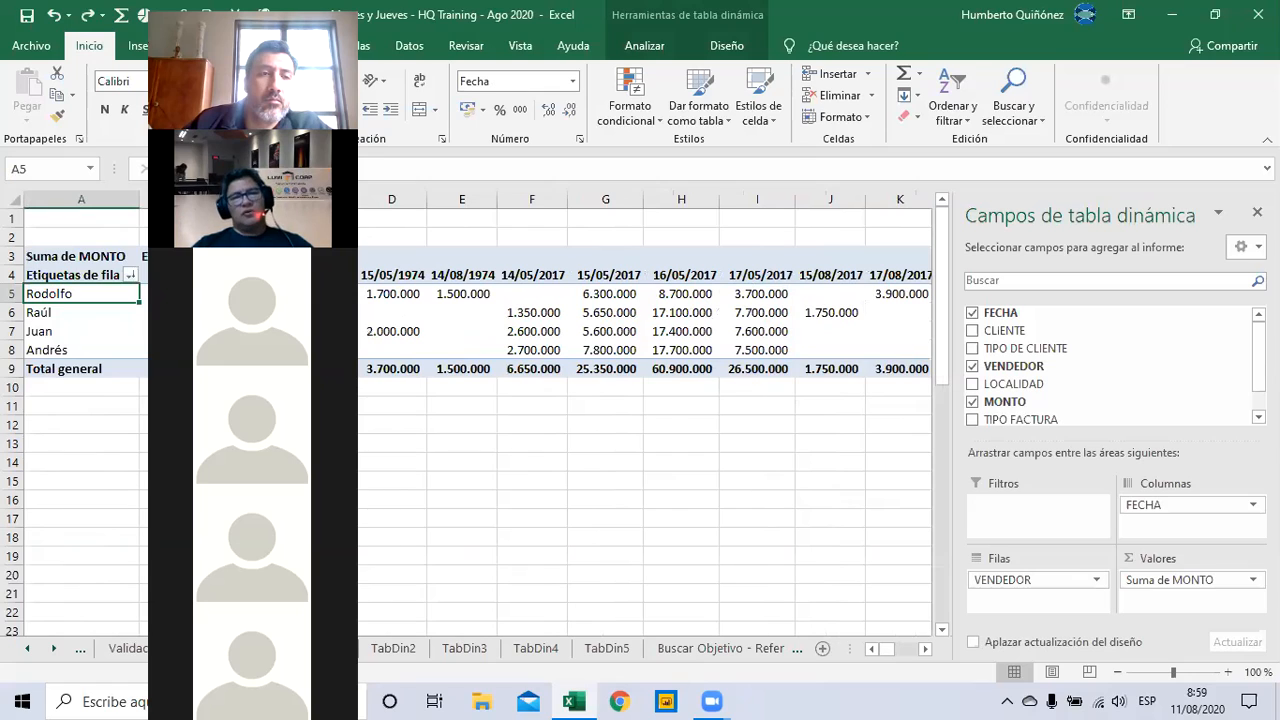
# Reapply the descending sort of VENDEDOR, based on Suma de MONTO, through the additional sort options
pyautogui.click(131, 276)
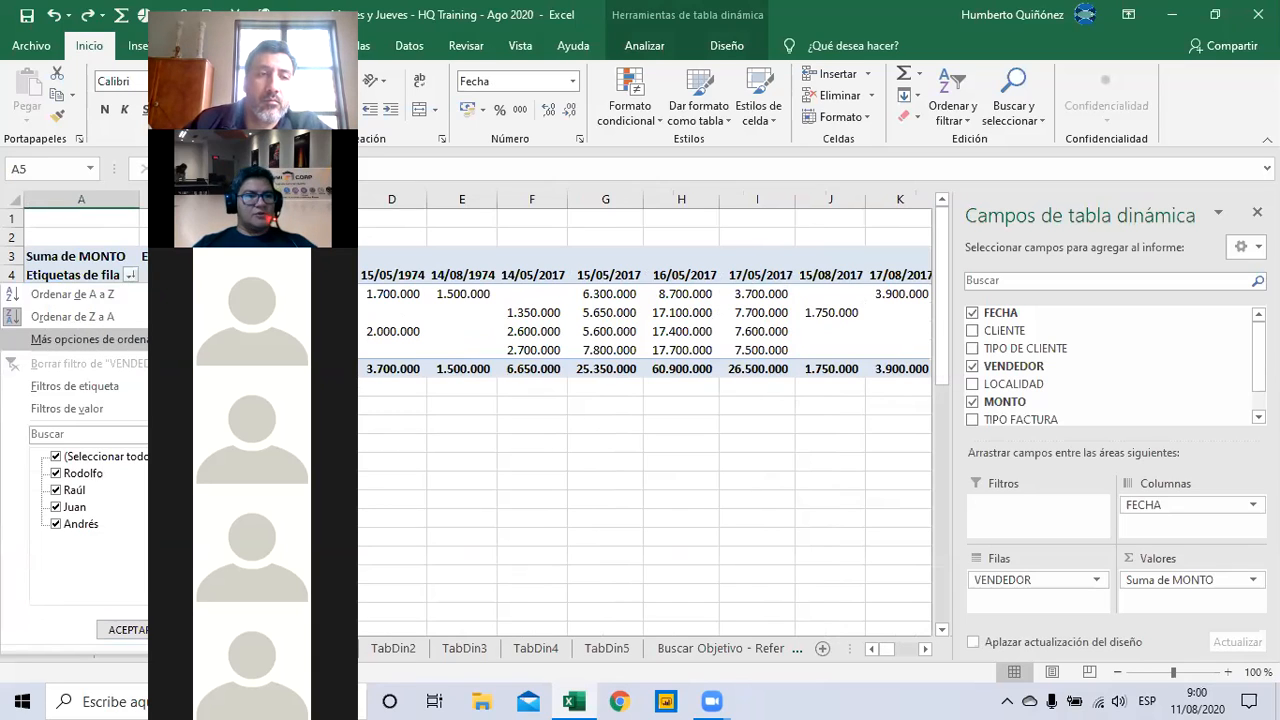
pyautogui.click(148, 340)
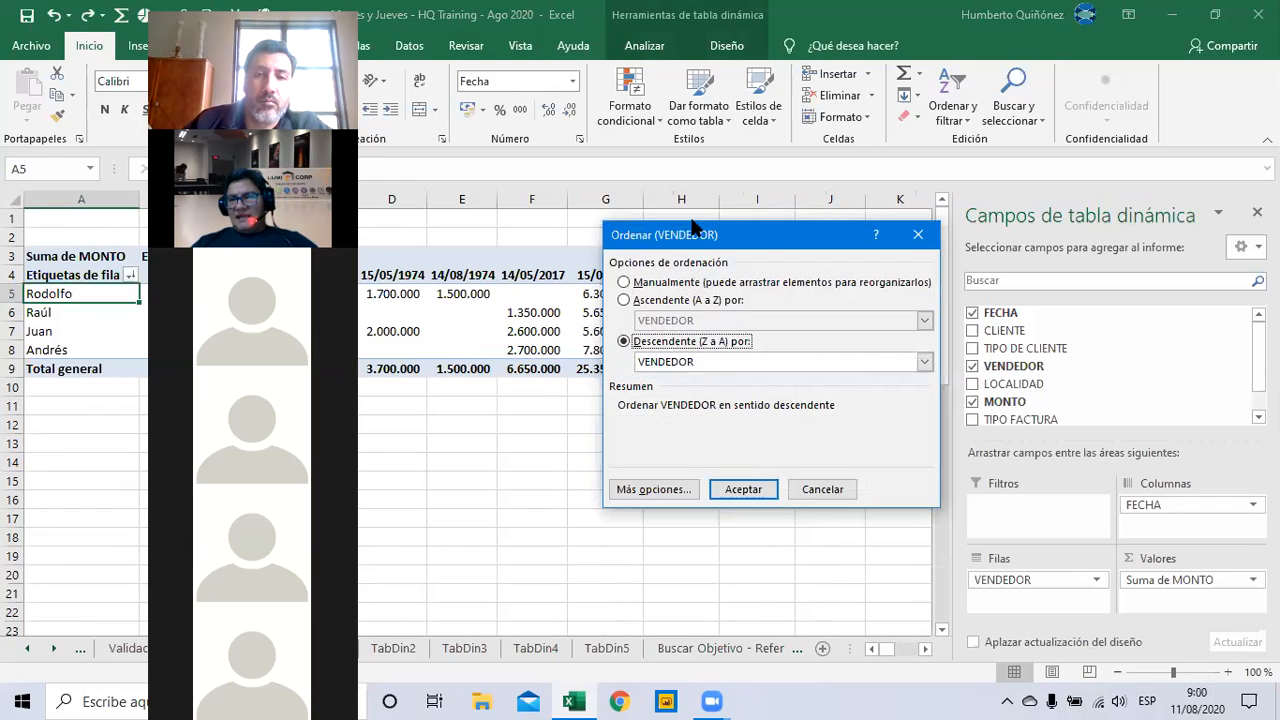
pyautogui.moveTo(756, 234); pyautogui.dragTo(751, 234)
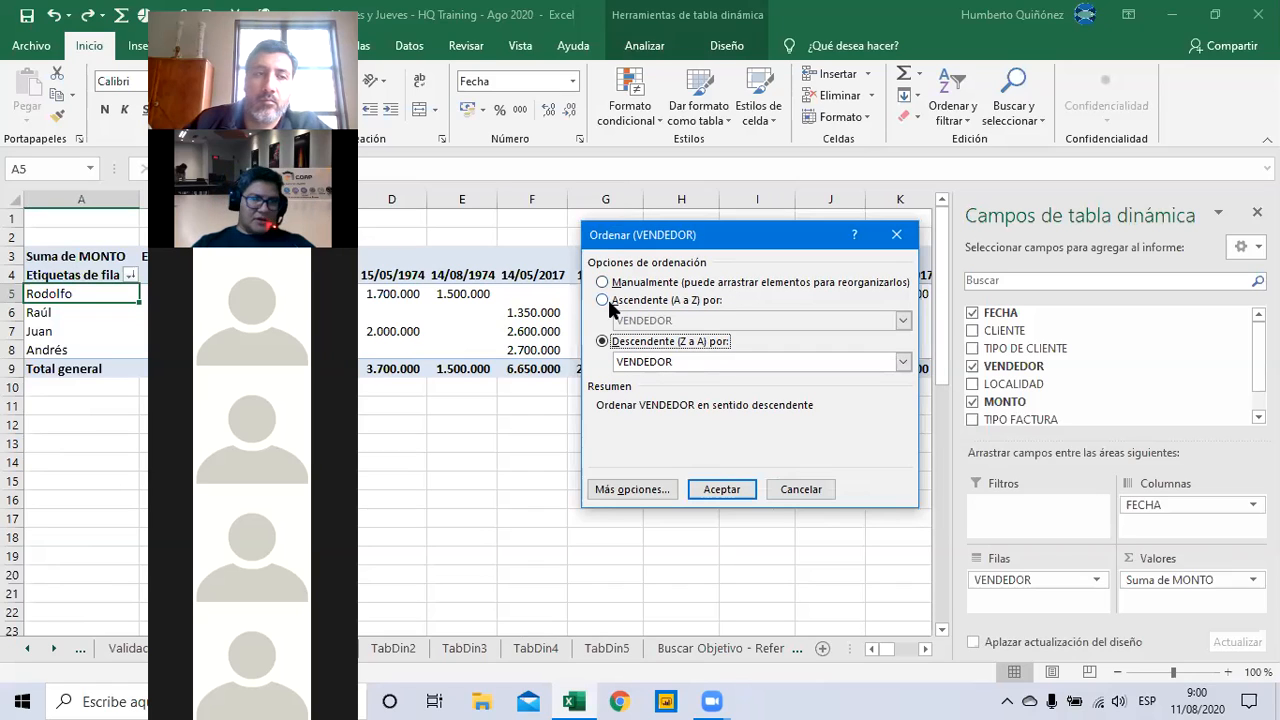
pyautogui.click(658, 362)
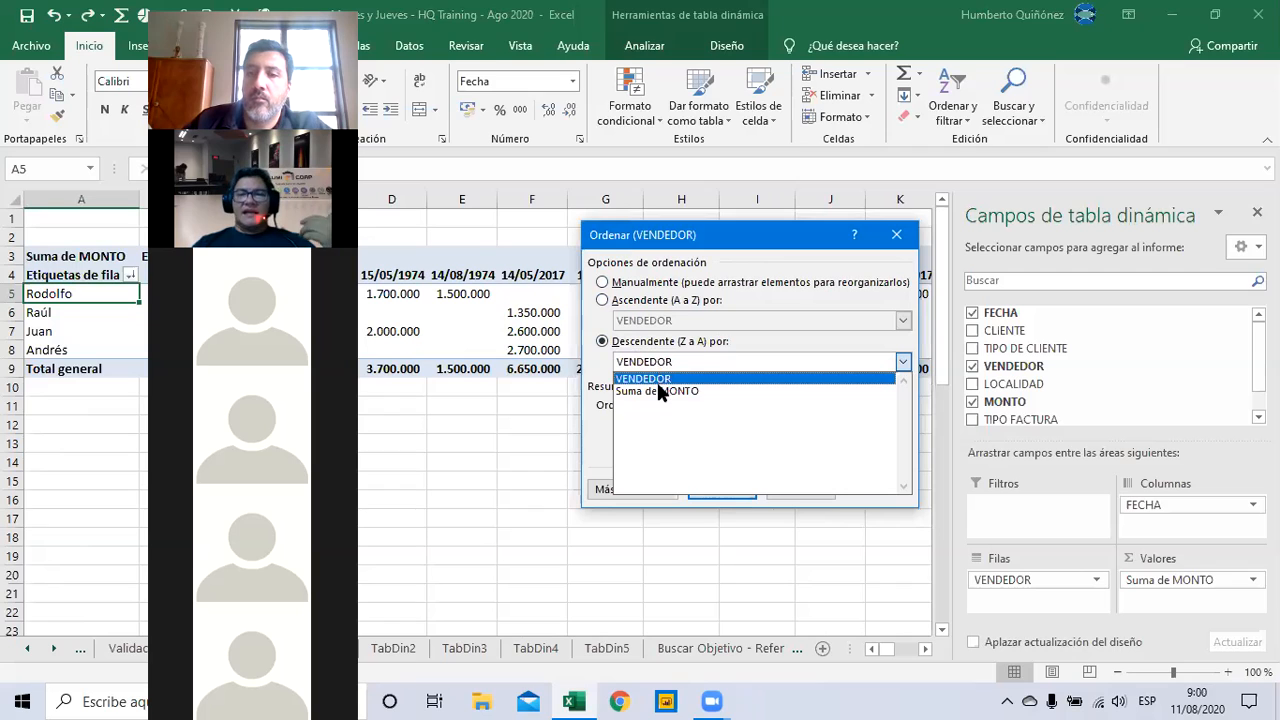
pyautogui.click(660, 391)
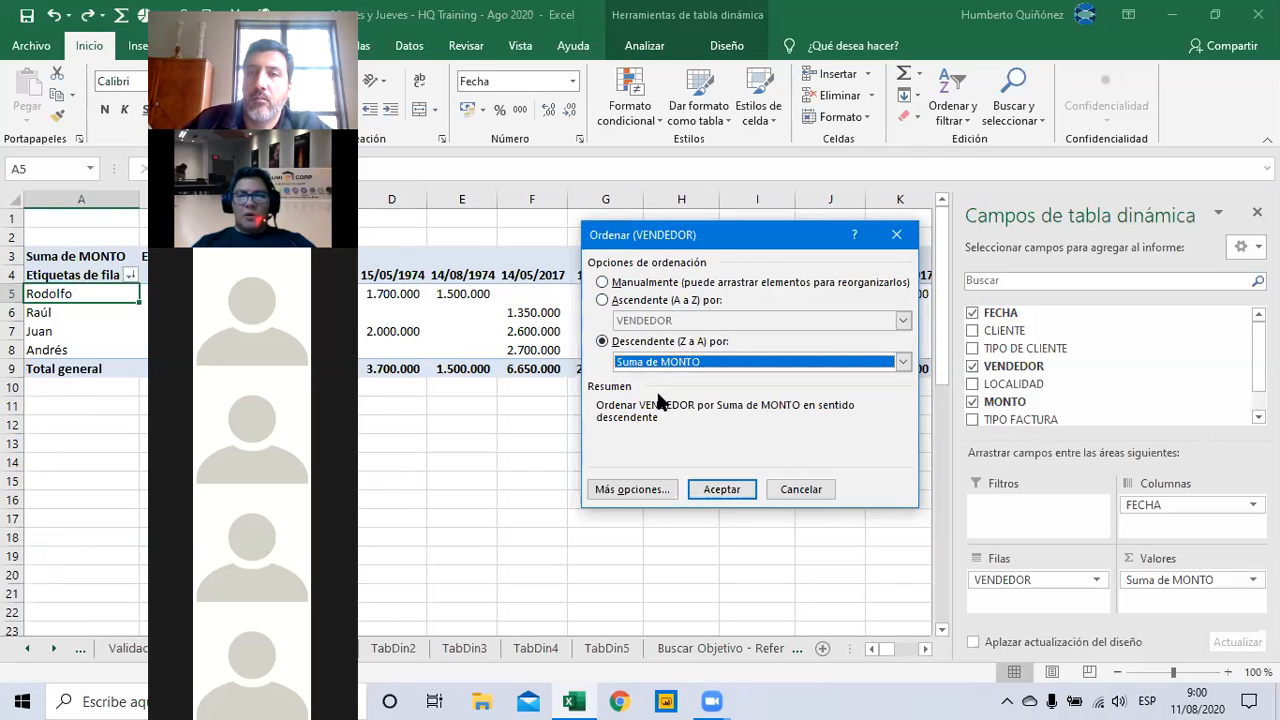
pyautogui.click(711, 487)
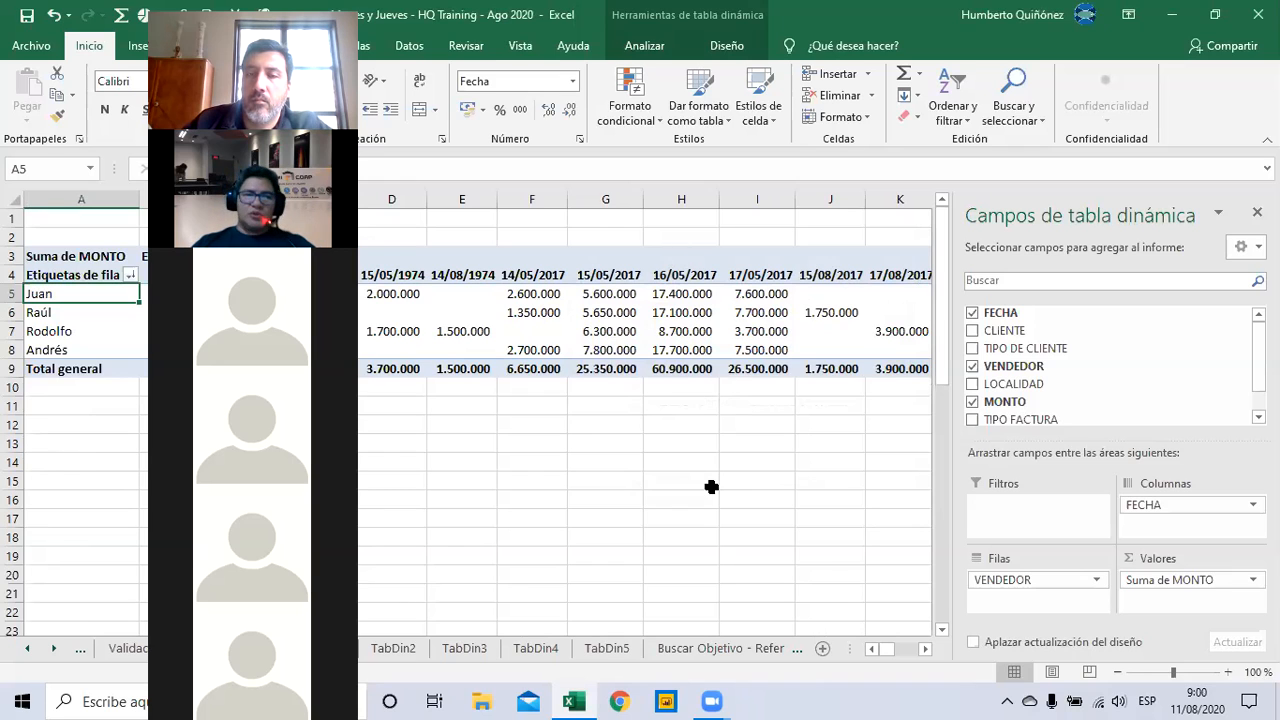
# Look over the re-sorted seller rows up to the Total general column and return to the first row label
pyautogui.press('Right')
pyautogui.press('Right')
pyautogui.press('Right')
pyautogui.press('Right')
pyautogui.press('Right')
pyautogui.press('Right')
pyautogui.press('Right')
pyautogui.press('Right')
pyautogui.press('Right')
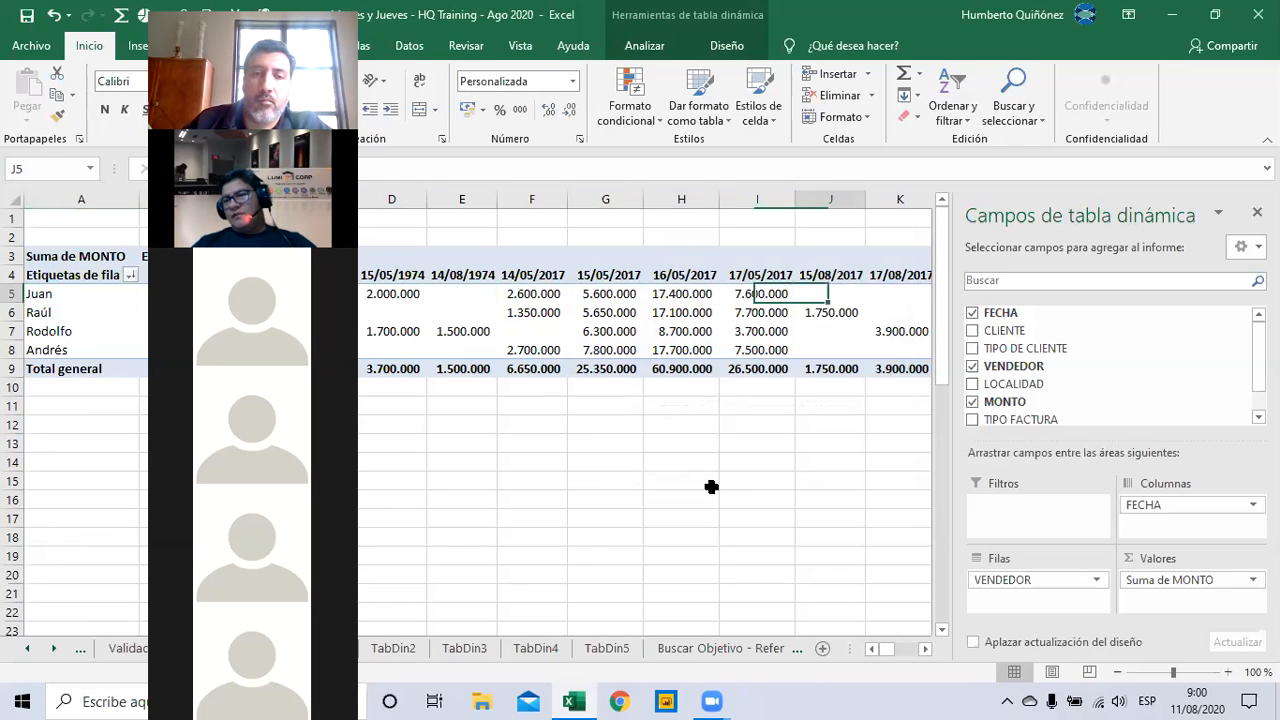
pyautogui.press('Right')
pyautogui.press('Right')
pyautogui.press('Right')
pyautogui.press('Right')
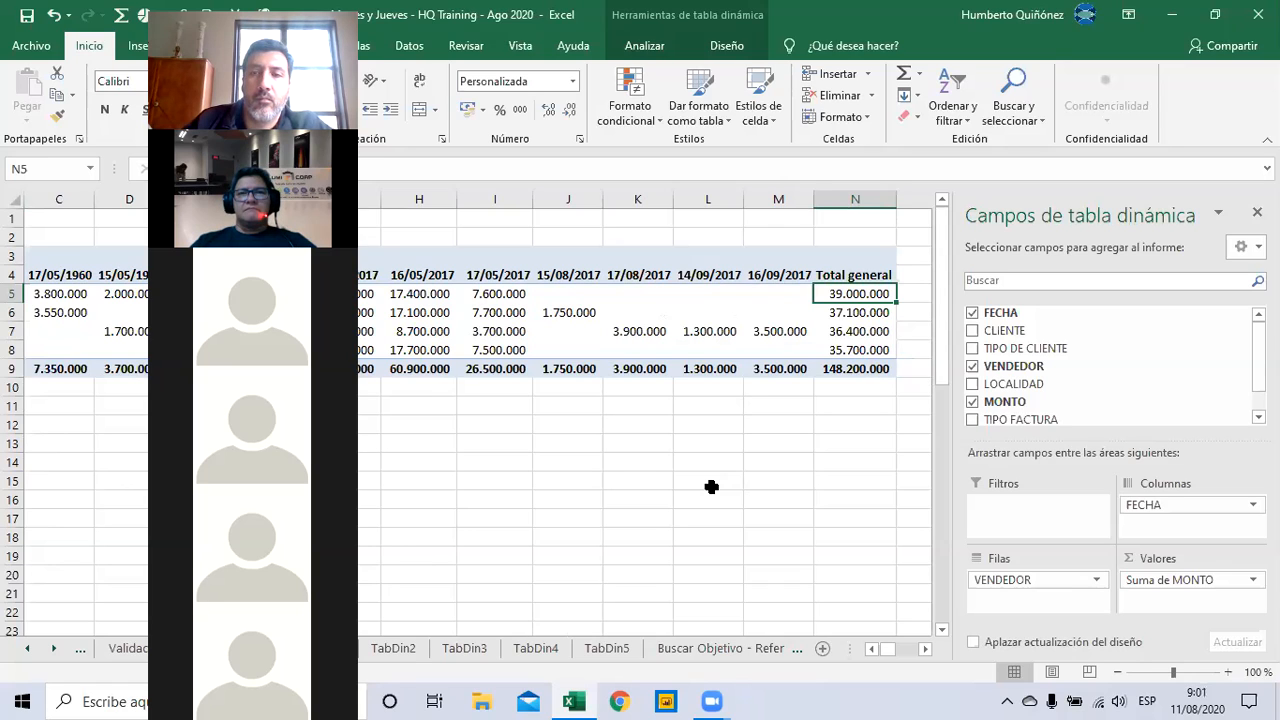
pyautogui.press('Left')
pyautogui.press('Home')
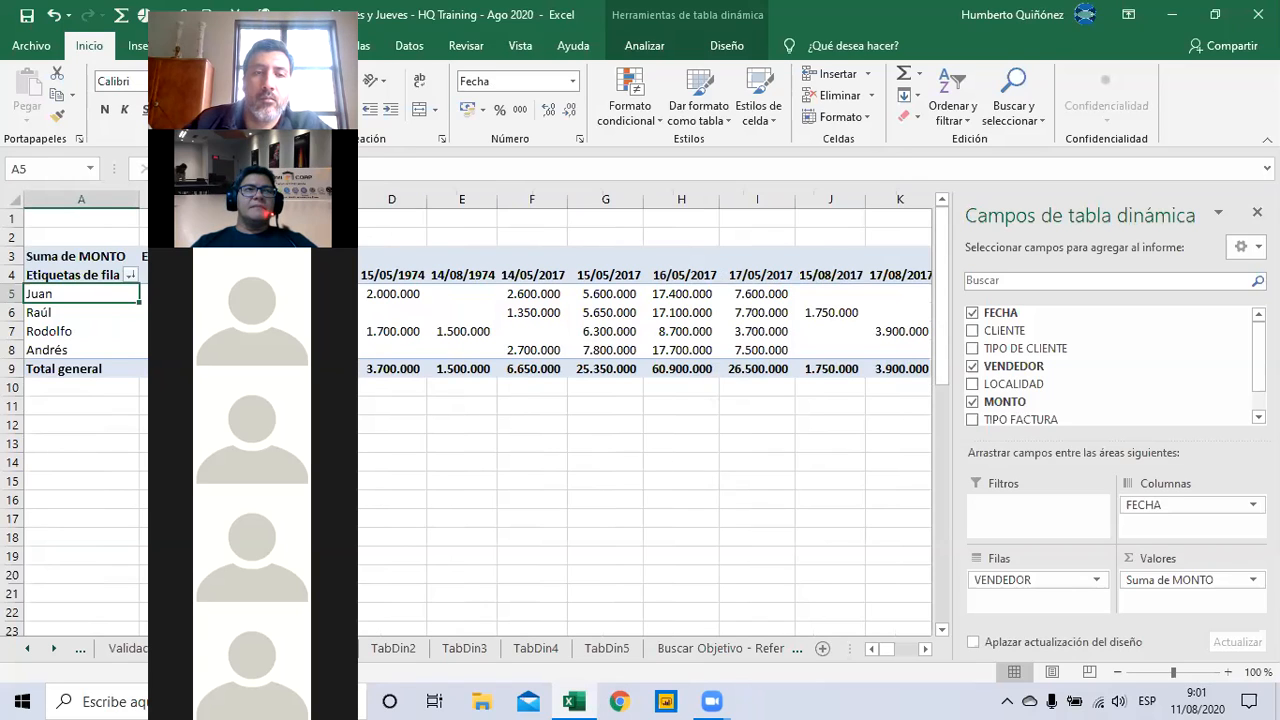
# Review the additional sort options for VENDEDOR and close them without making changes
pyautogui.click(130, 277)
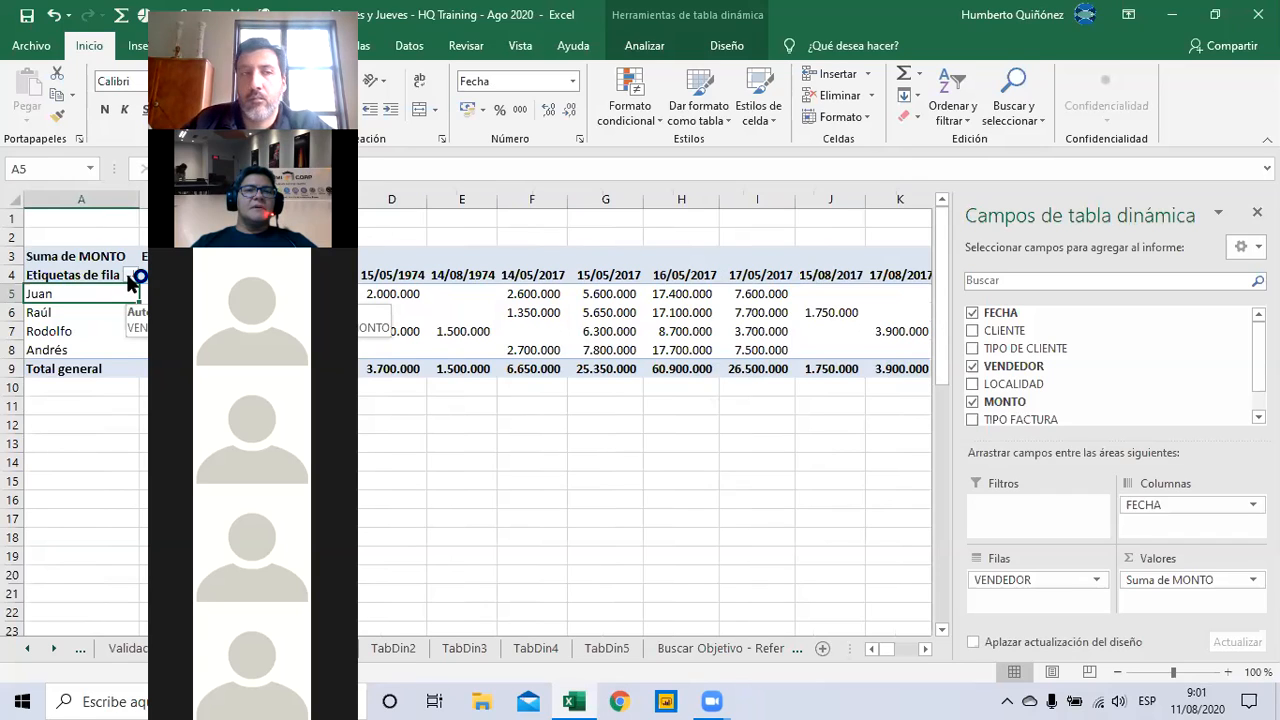
pyautogui.click(129, 277)
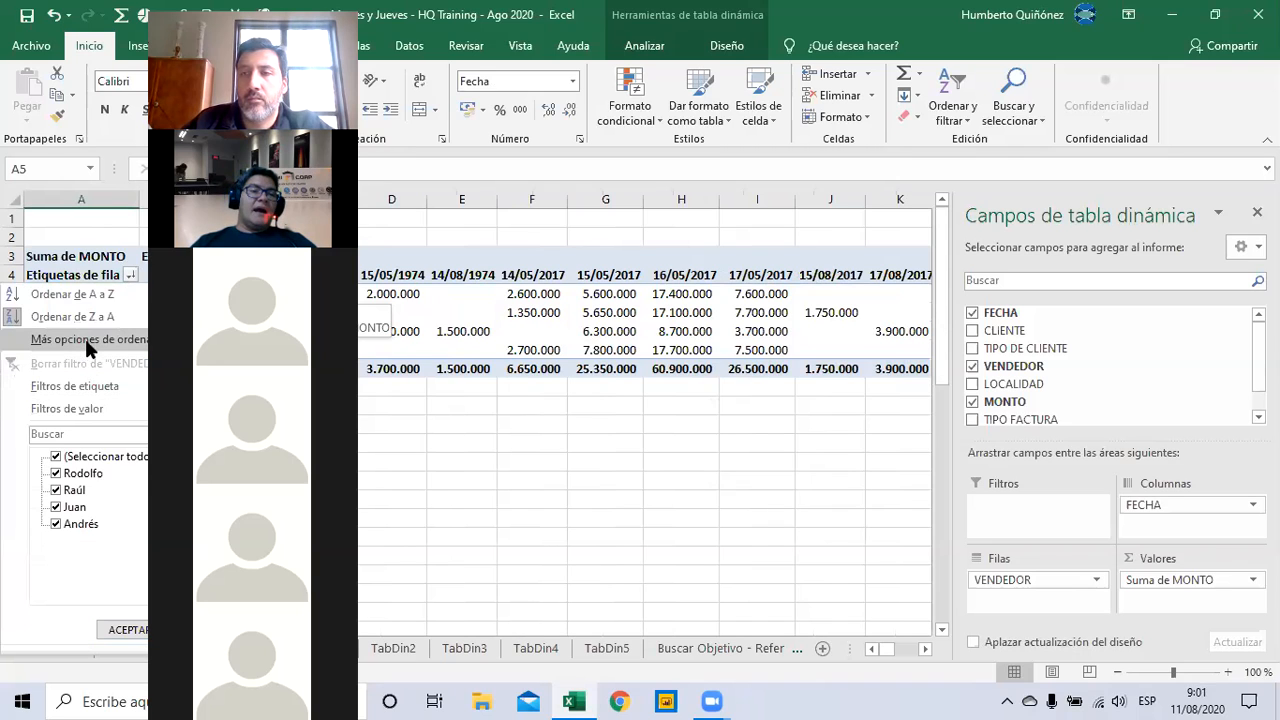
pyautogui.click(85, 338)
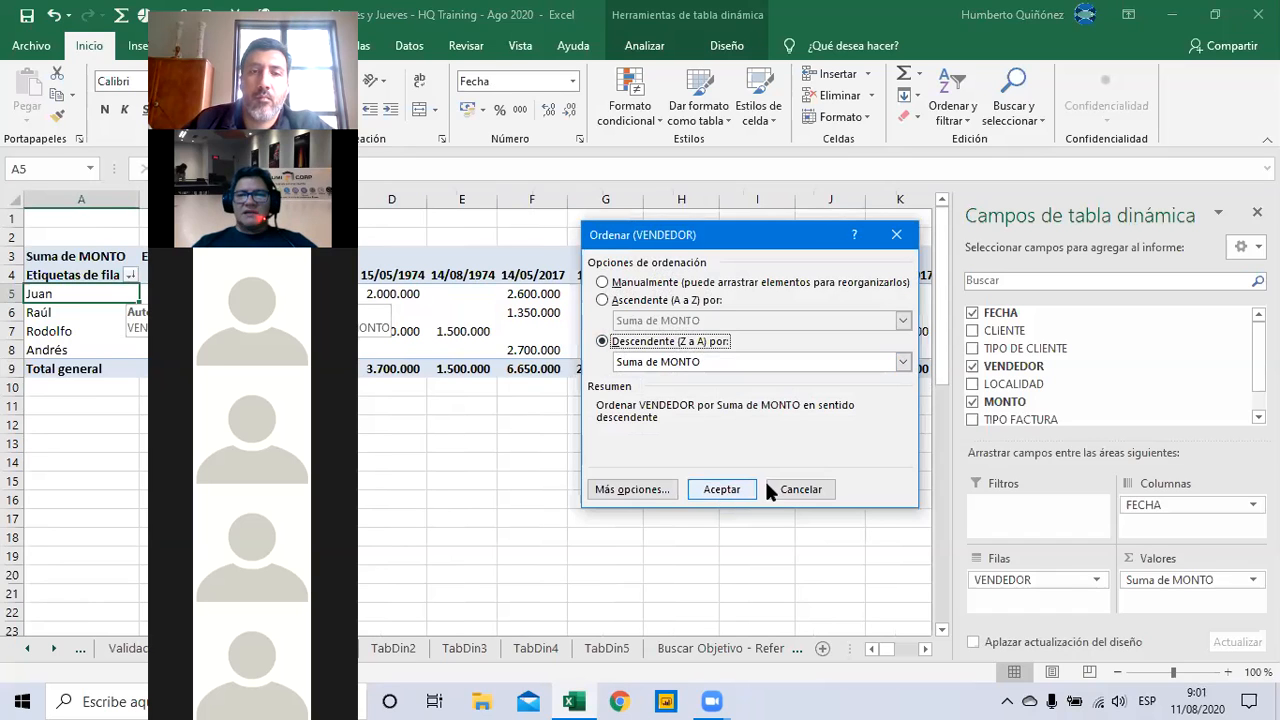
pyautogui.click(793, 481)
# Follow the first seller's row to the Total general column and examine each seller's total down to the last one
pyautogui.press('Right')
pyautogui.press('Right')
pyautogui.press('Right')
pyautogui.press('Right')
pyautogui.press('Right')
pyautogui.press('Right')
pyautogui.press('Right')
pyautogui.press('Right')
pyautogui.press('Right')
pyautogui.press('Right')
pyautogui.press('Right')
pyautogui.press('Right')
pyautogui.press('Right')
pyautogui.press('Right')
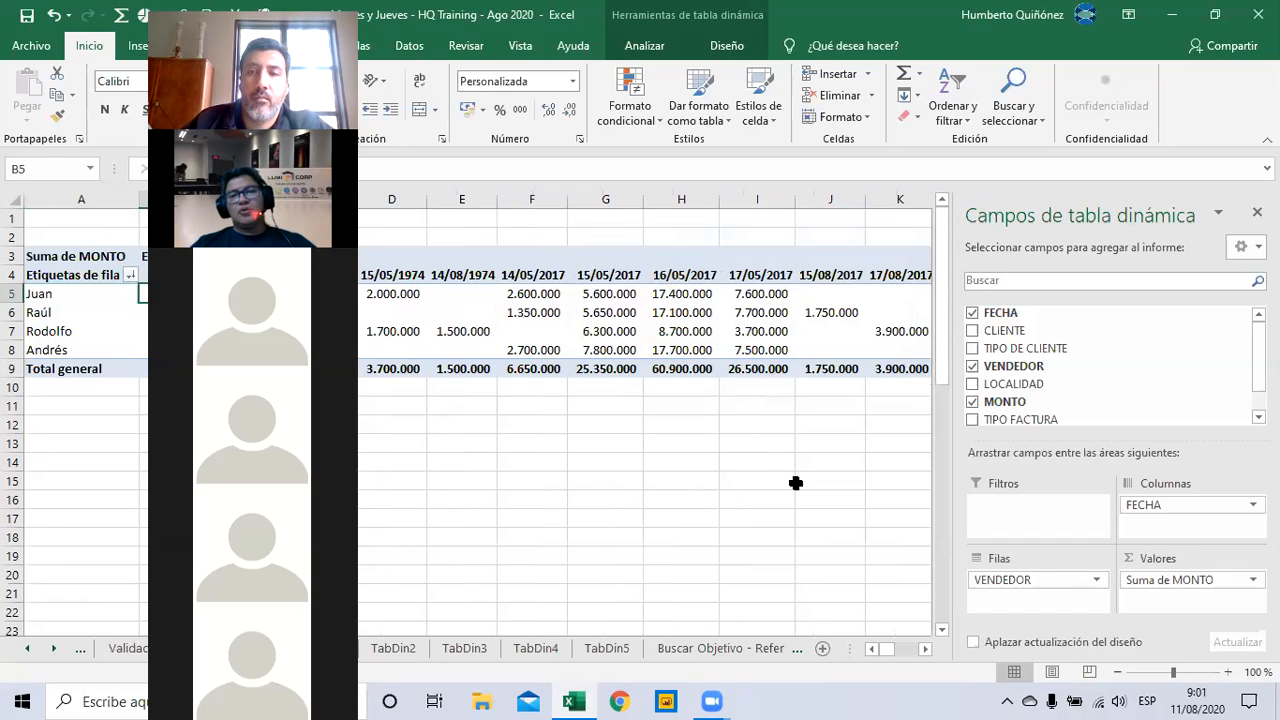
pyautogui.press('Left')
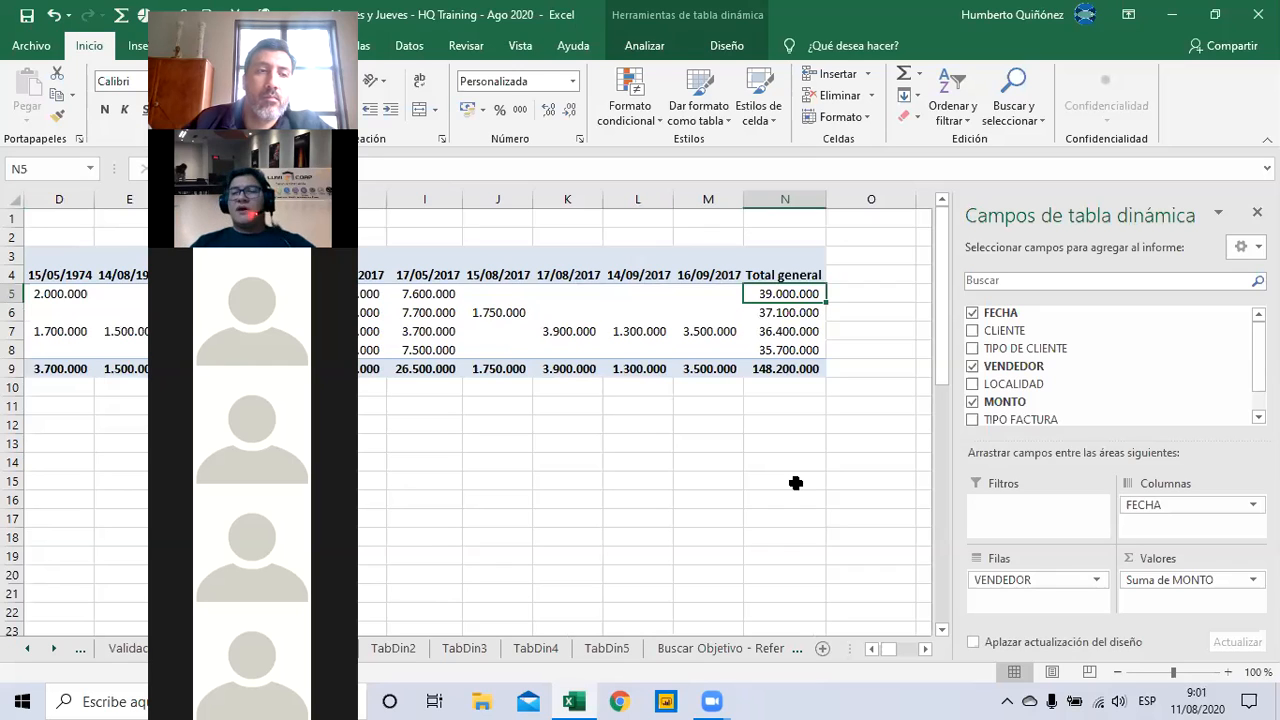
pyautogui.press('Down')
pyautogui.press('Down')
pyautogui.press('Down')
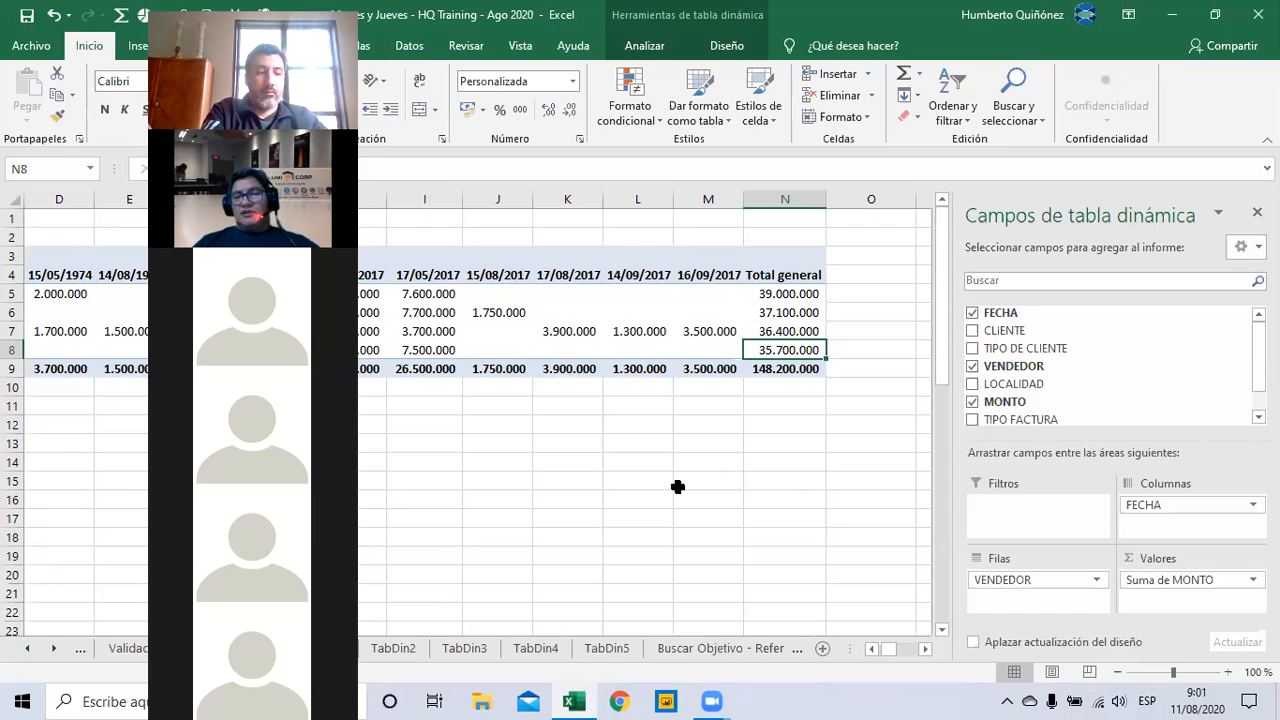
# Go back along the last seller's row to the row labels and check the order of the sellers
pyautogui.press('Left')
pyautogui.press('Left')
pyautogui.press('Left')
pyautogui.press('Left')
pyautogui.press('Left')
pyautogui.press('Left')
pyautogui.press('Left')
pyautogui.press('Left')
pyautogui.press('Left')
pyautogui.press('Left')
pyautogui.press('Left')
pyautogui.press('Left')
pyautogui.press('Left')
pyautogui.press('Up')
pyautogui.press('Up')
pyautogui.press('Up')
pyautogui.press('Down')
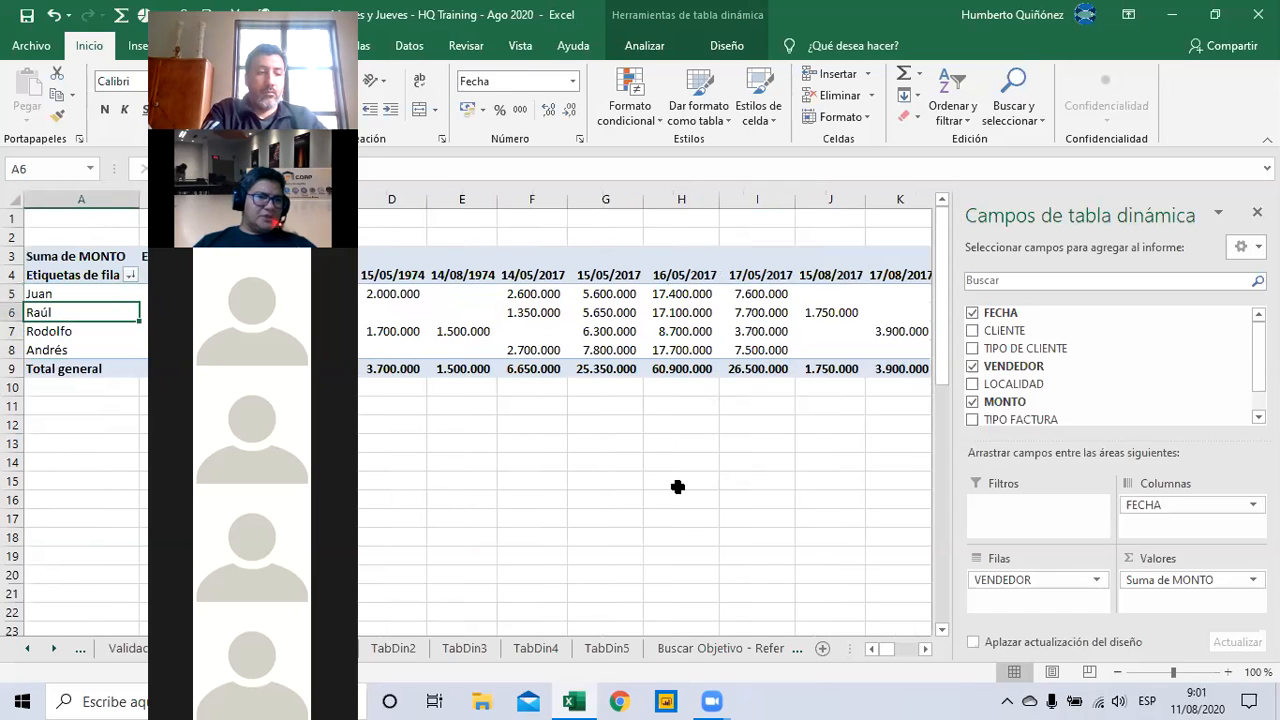
# Trace the second seller's row across the dates to Total general and compare the amounts down to the grand total
pyautogui.press('Right')
pyautogui.press('Right')
pyautogui.press('Right')
pyautogui.press('Right')
pyautogui.press('Right')
pyautogui.press('Right')
pyautogui.press('Right')
pyautogui.press('Right')
pyautogui.press('Right')
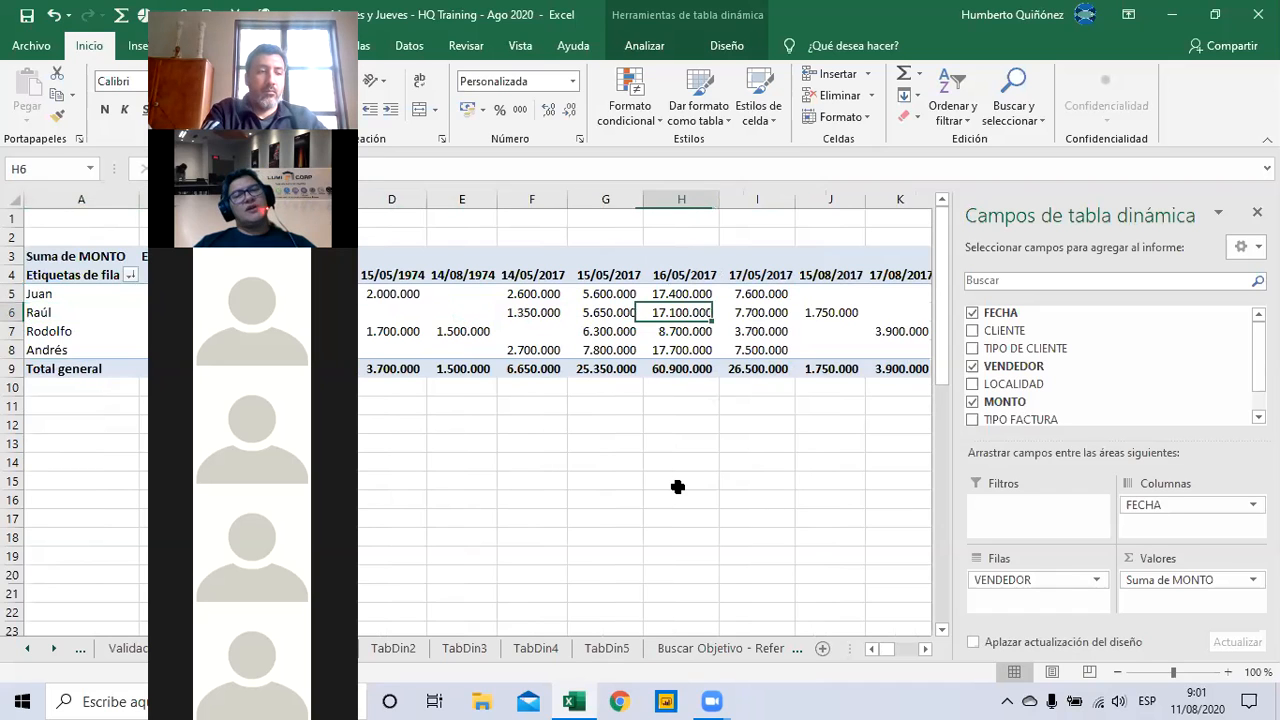
pyautogui.press('Right')
pyautogui.press('Right')
pyautogui.press('Right')
pyautogui.press('Right')
pyautogui.press('Right')
pyautogui.press('Left')
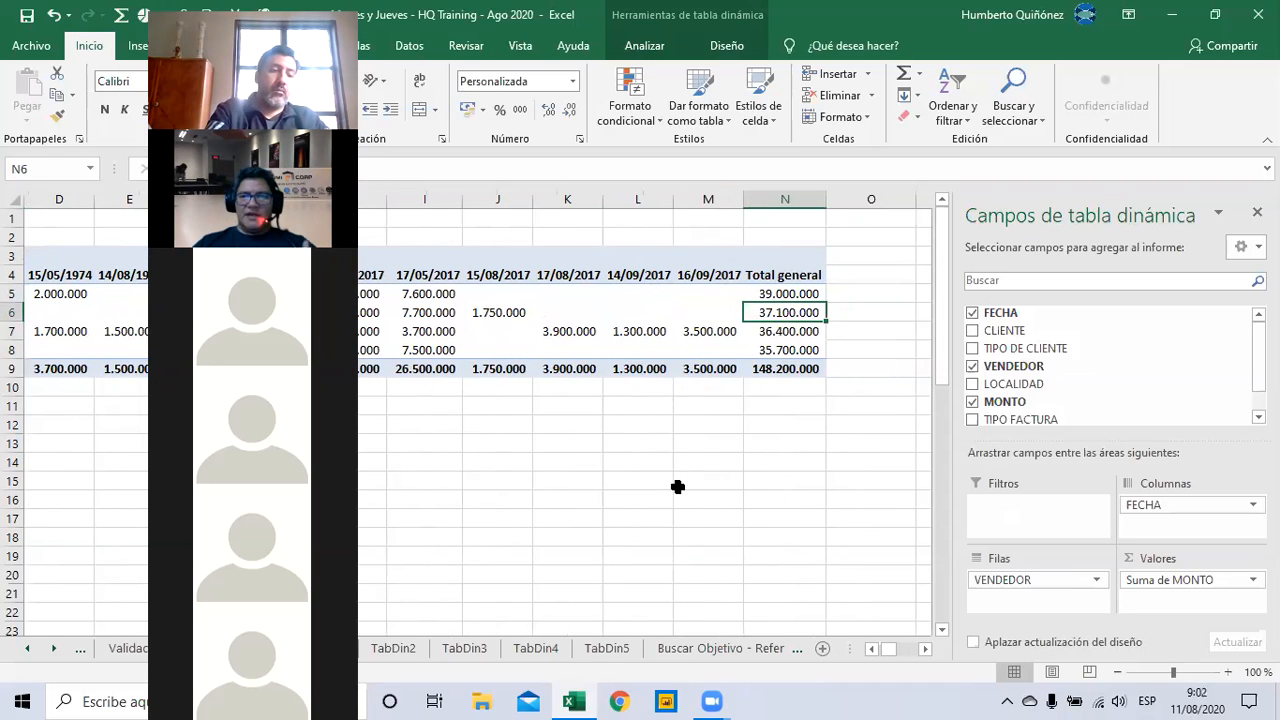
pyautogui.press('Down')
pyautogui.press('Down')
pyautogui.press('Down')
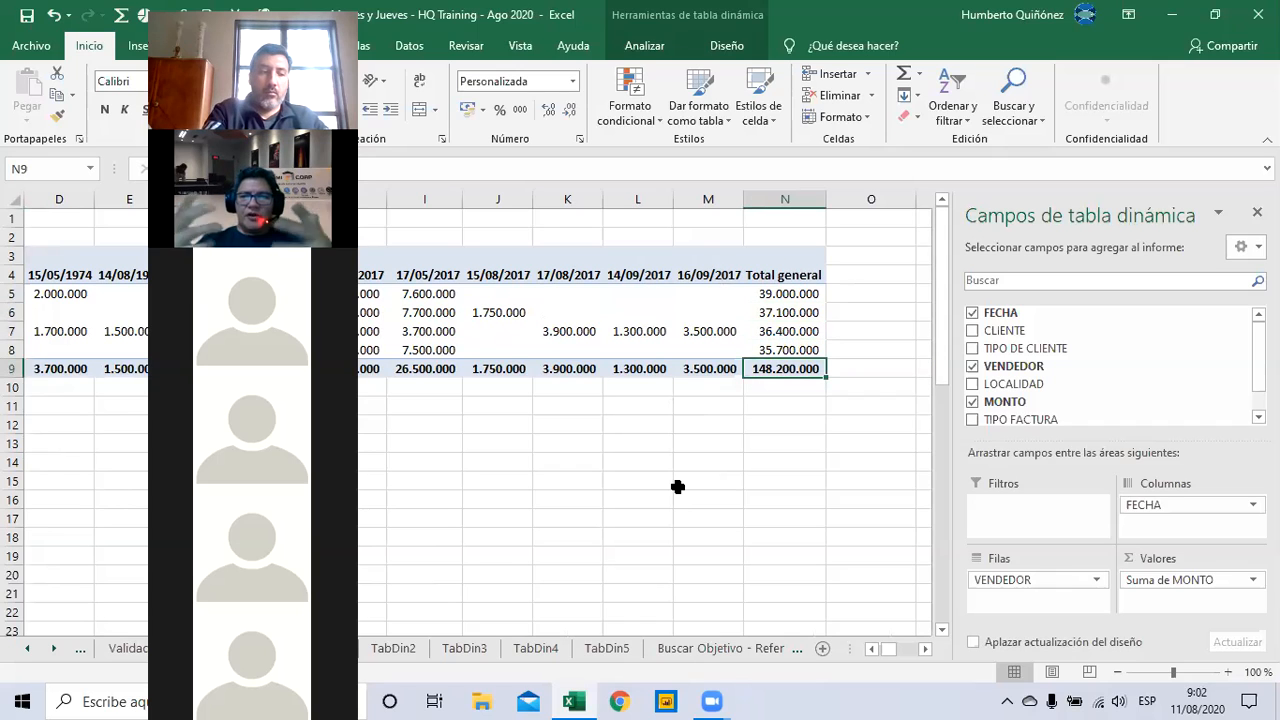
# Sort the sellers by their Total general amounts from smallest to largest, starting from the last seller's total
pyautogui.press('Up')
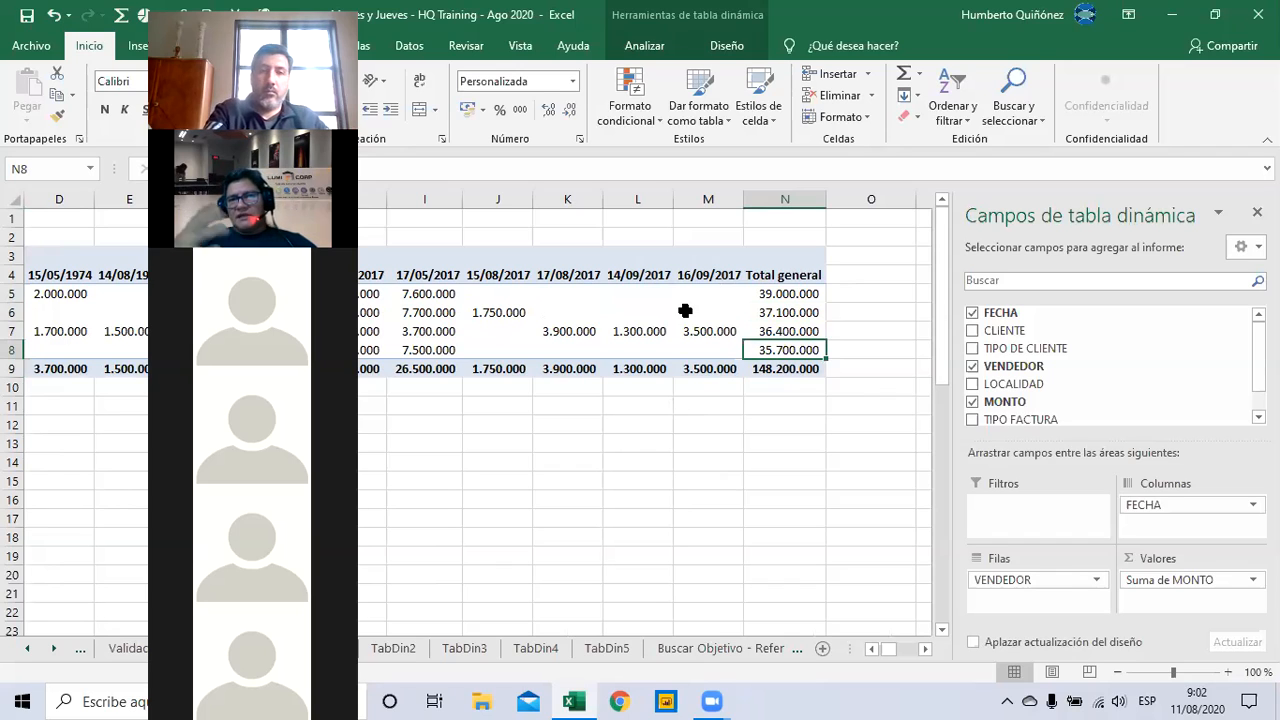
pyautogui.moveTo(685, 311)
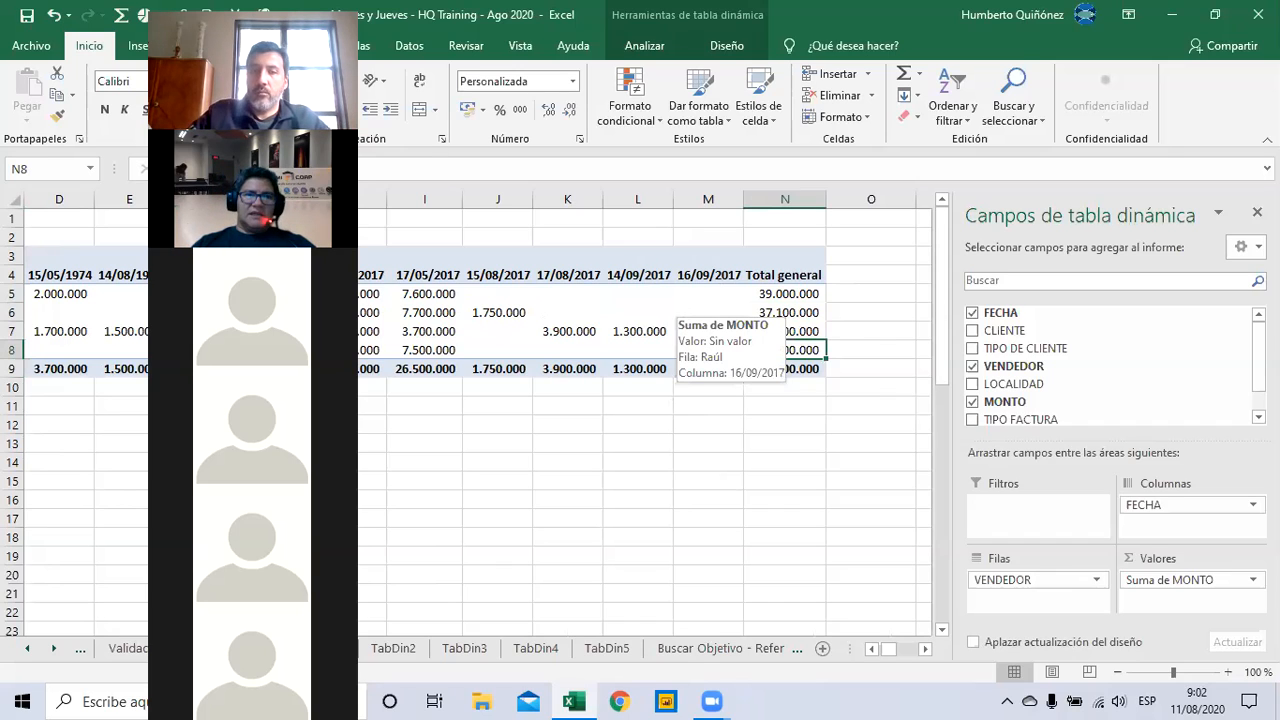
pyautogui.click(957, 114)
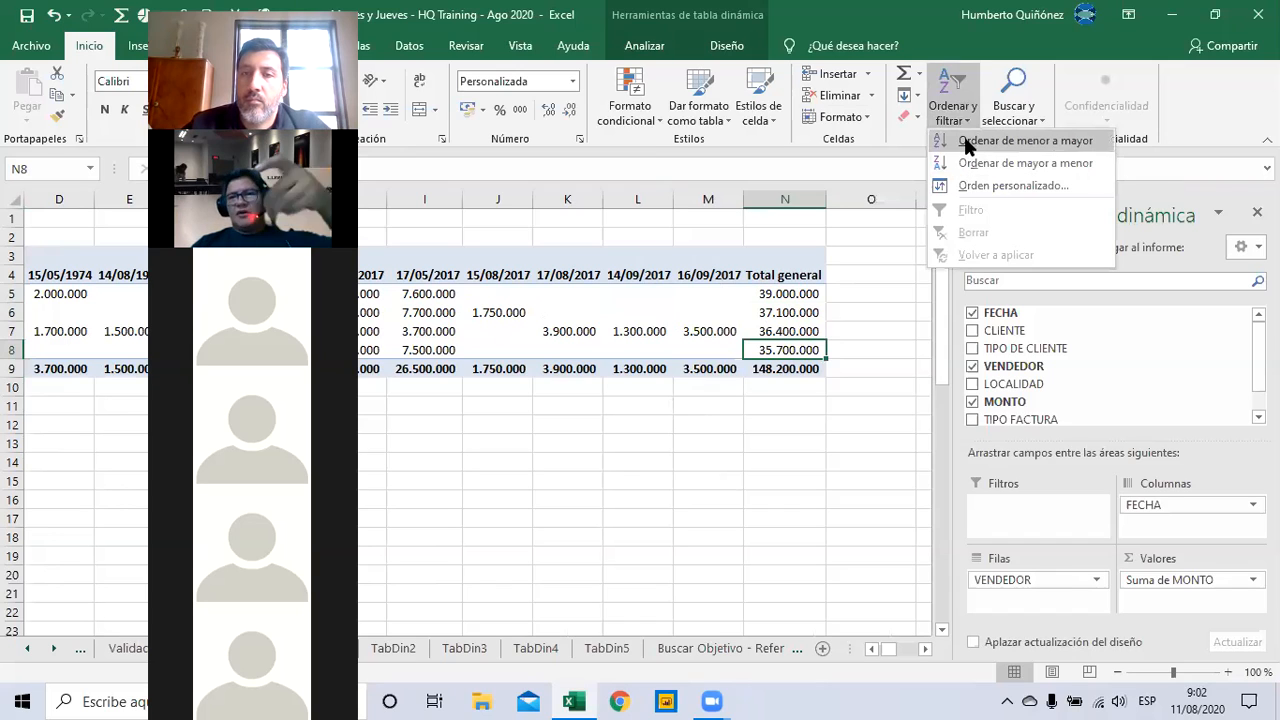
pyautogui.click(964, 140)
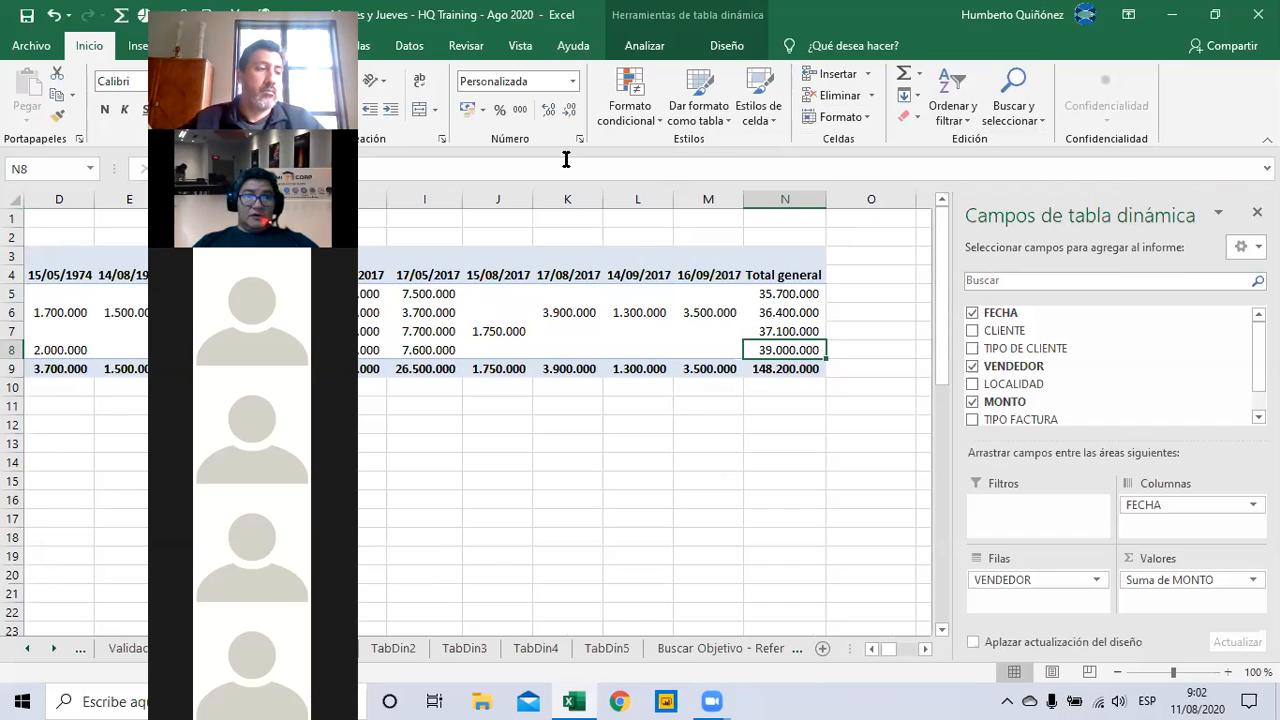
# Bring up the data sorting commands for the selected Total general amount
pyautogui.click(404, 47)
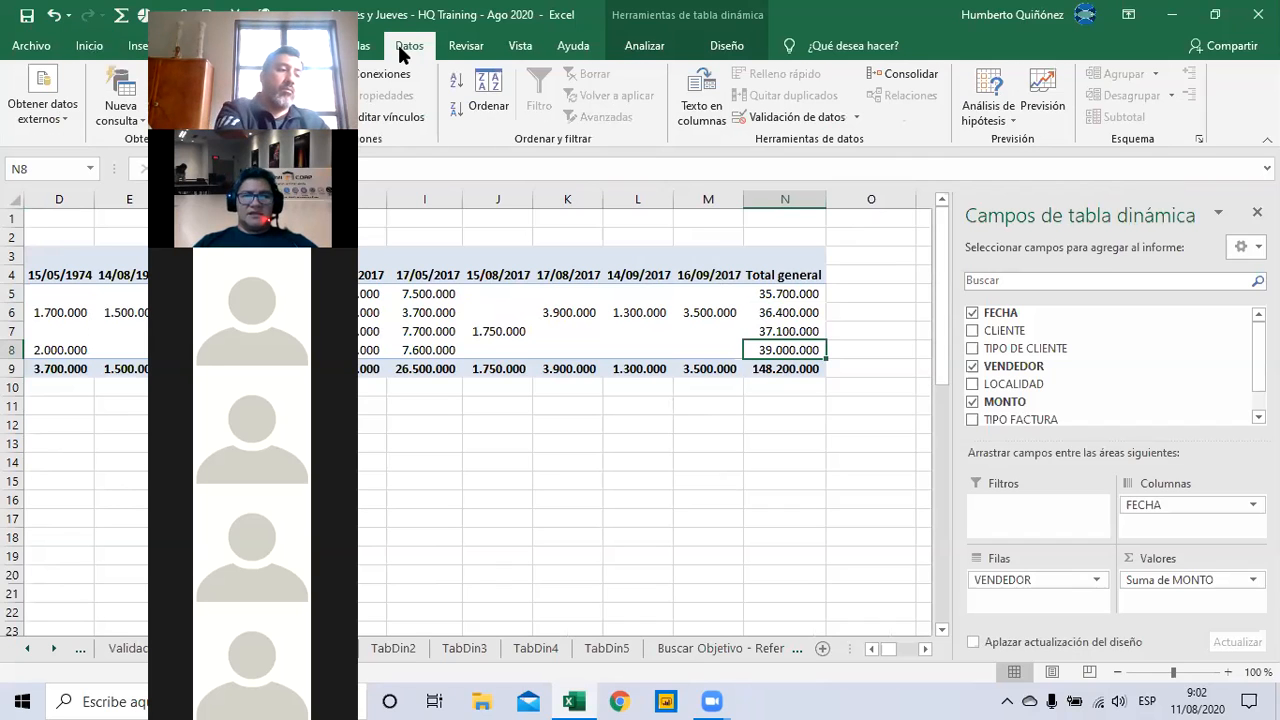
# Sort the VENDEDOR rows by Total general from largest to smallest, and re-sort them from smallest to largest
pyautogui.click(455, 110)
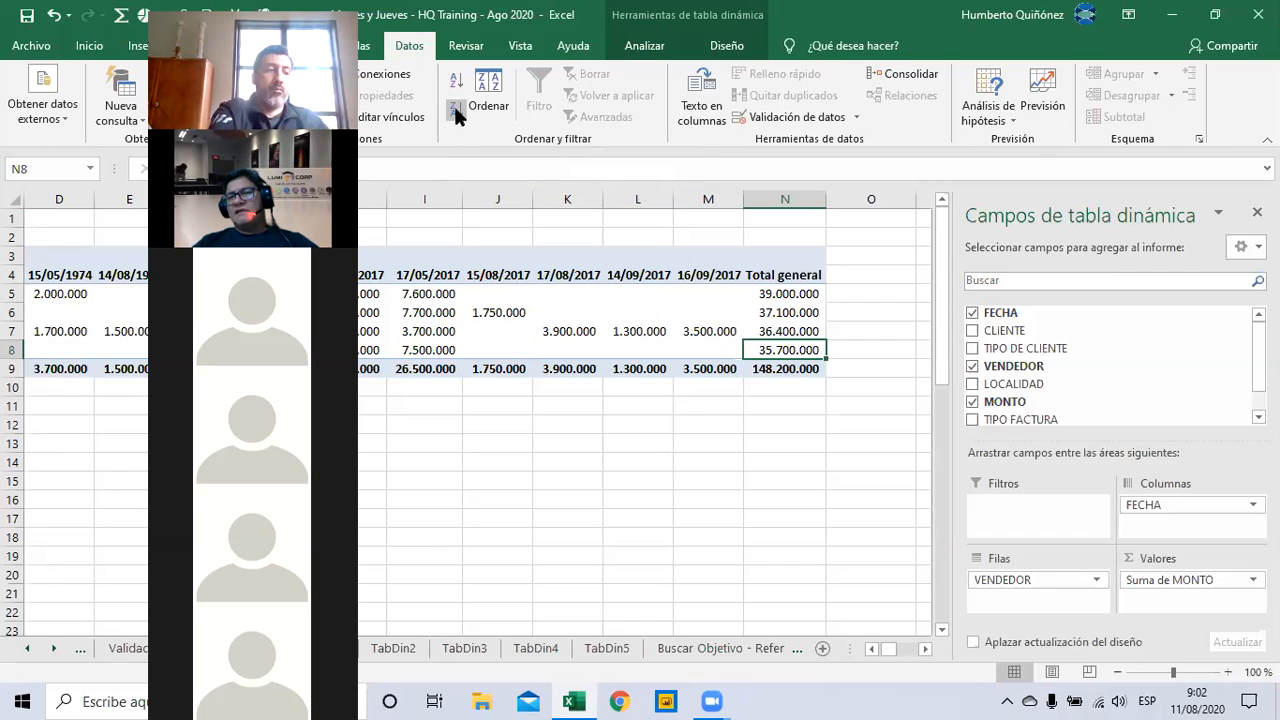
pyautogui.click(787, 312)
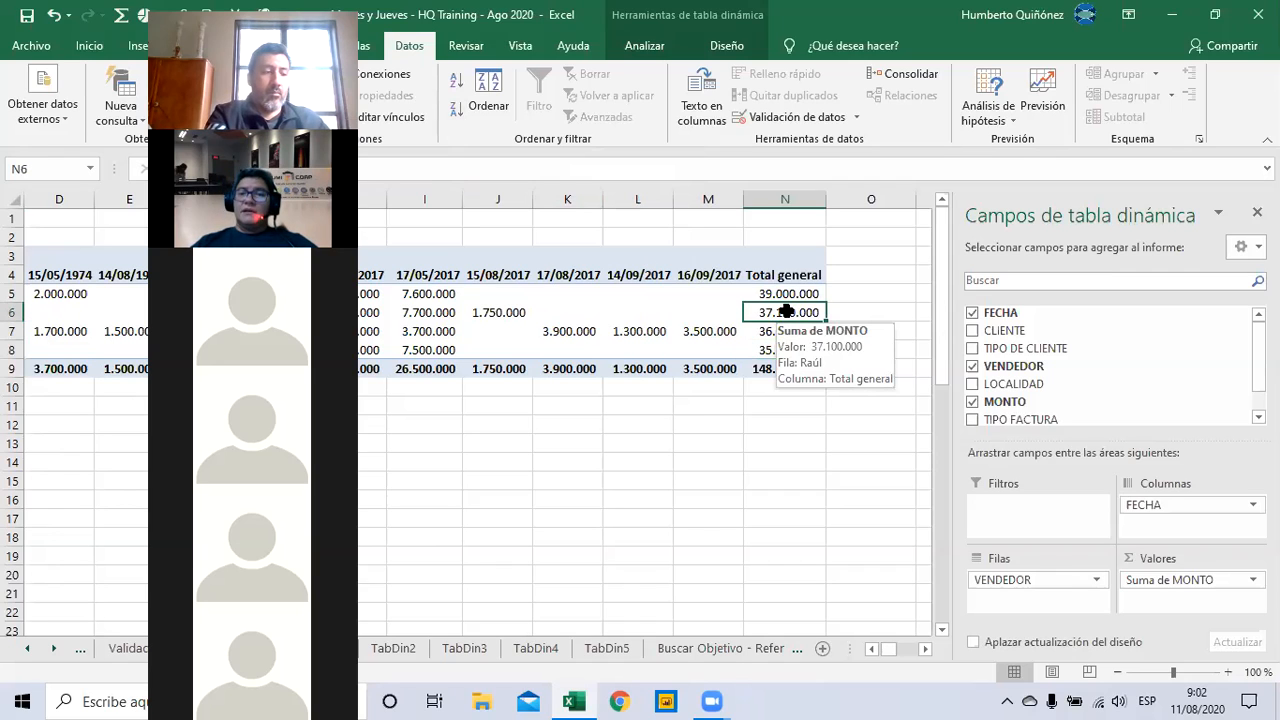
pyautogui.rightClick(787, 313)
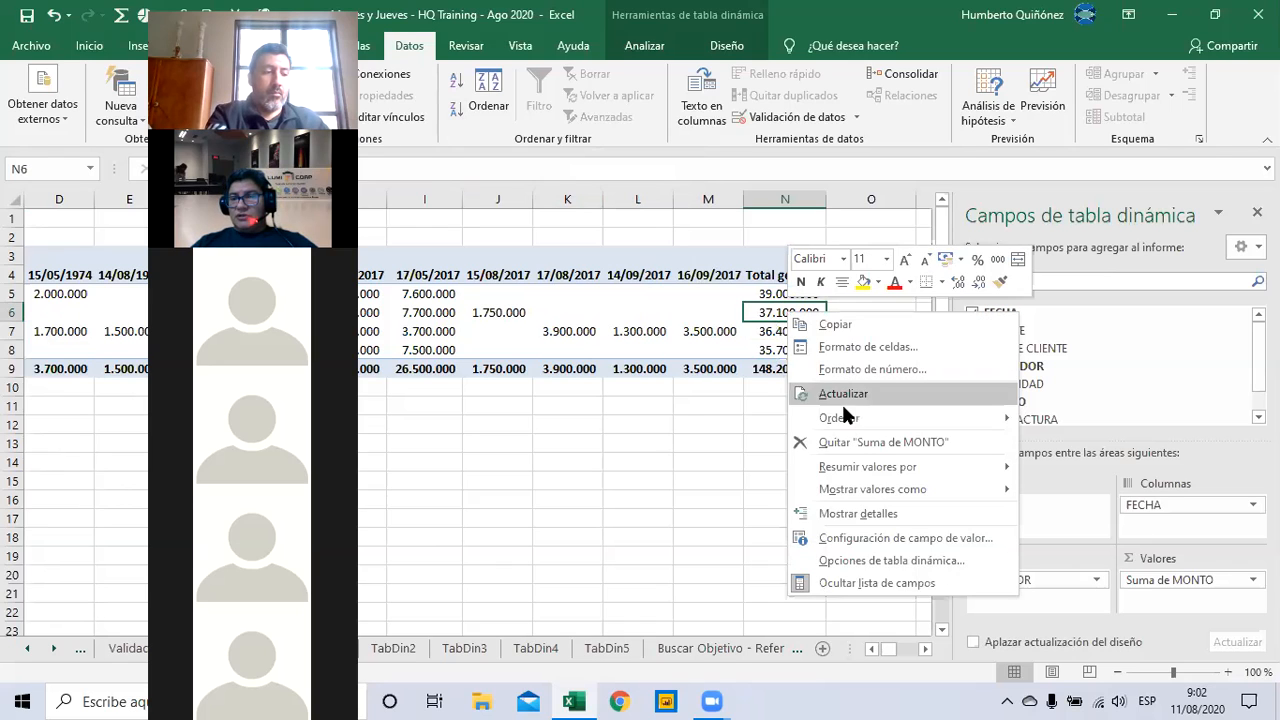
pyautogui.moveTo(900, 418)
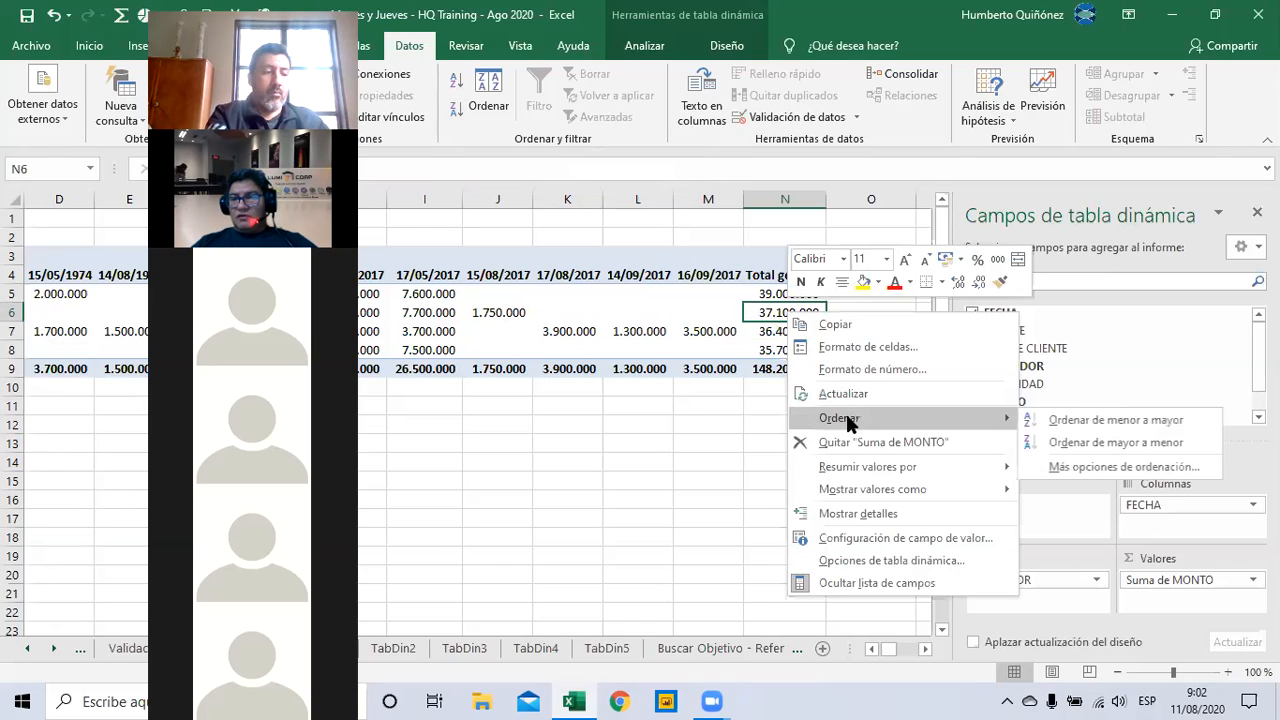
pyautogui.click(1051, 418)
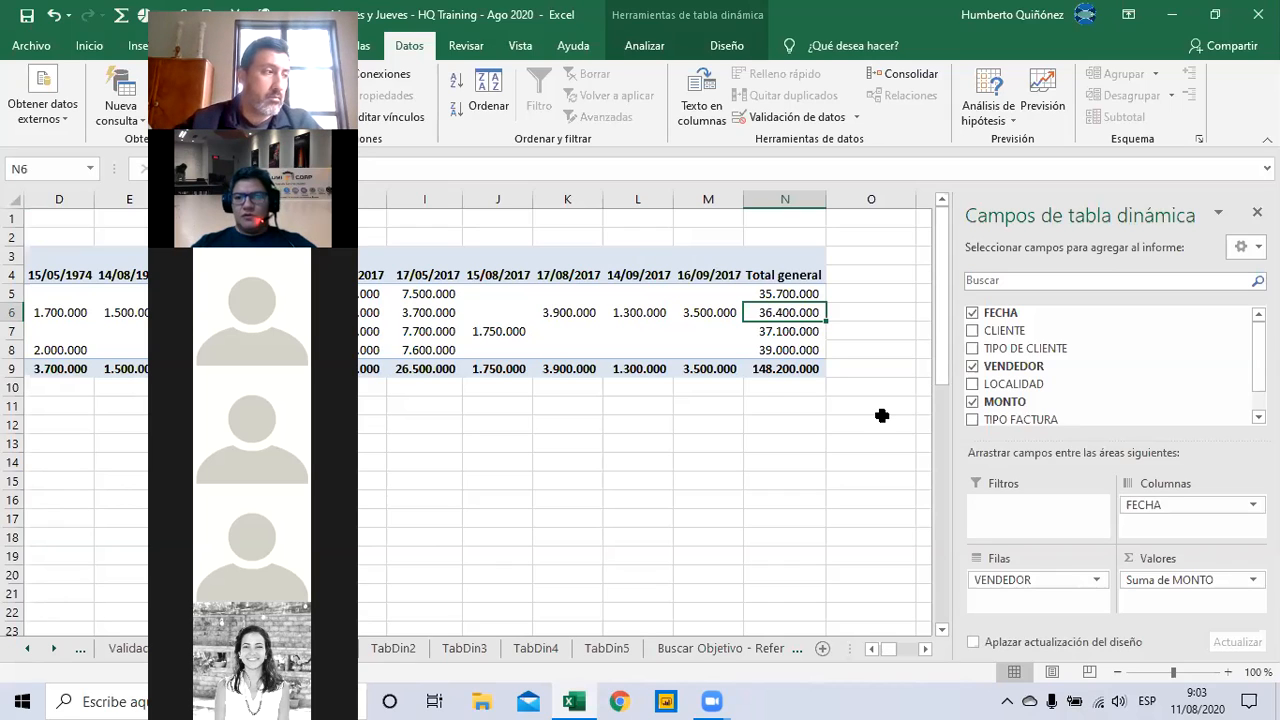
# Review the sellers' amounts down the Total general column to check the ascending row order
pyautogui.press('Down')
pyautogui.press('Down')
pyautogui.press('Down')
pyautogui.press('Up')
pyautogui.press('Up')
pyautogui.press('Up')
pyautogui.press('Up')
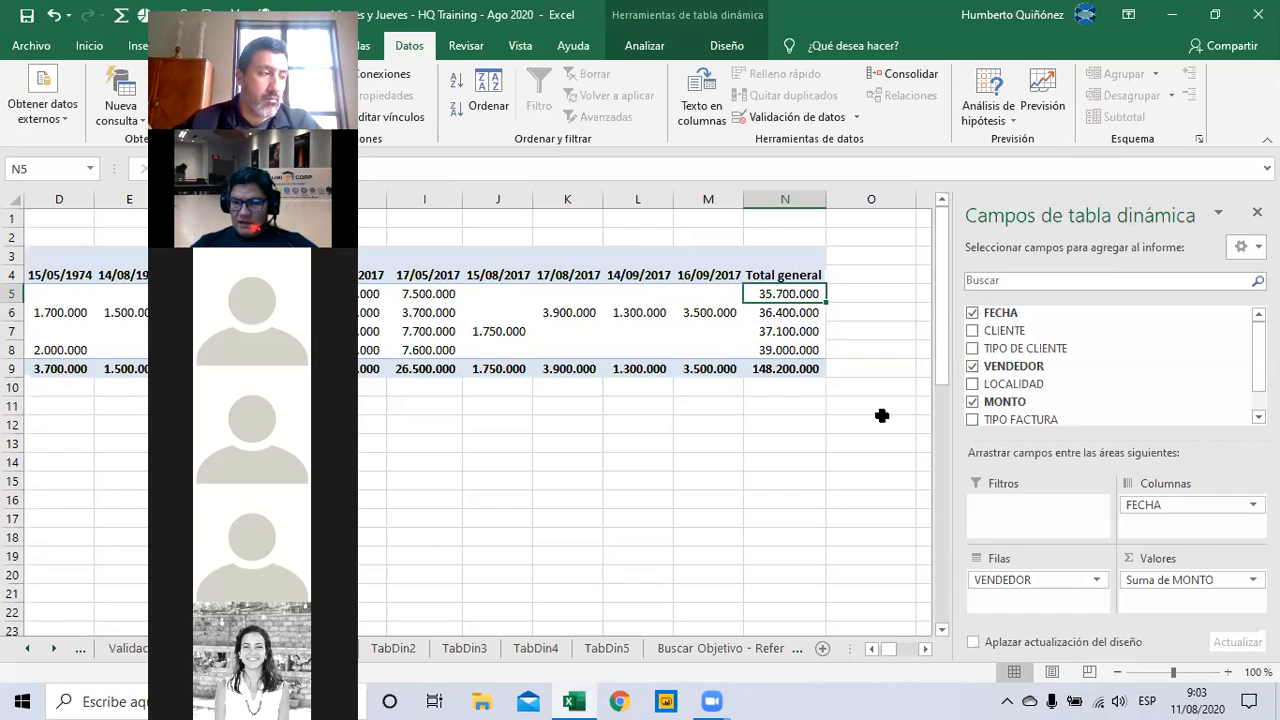
pyautogui.press('Down')
pyautogui.press('Down')
pyautogui.press('Down')
pyautogui.press('Down')
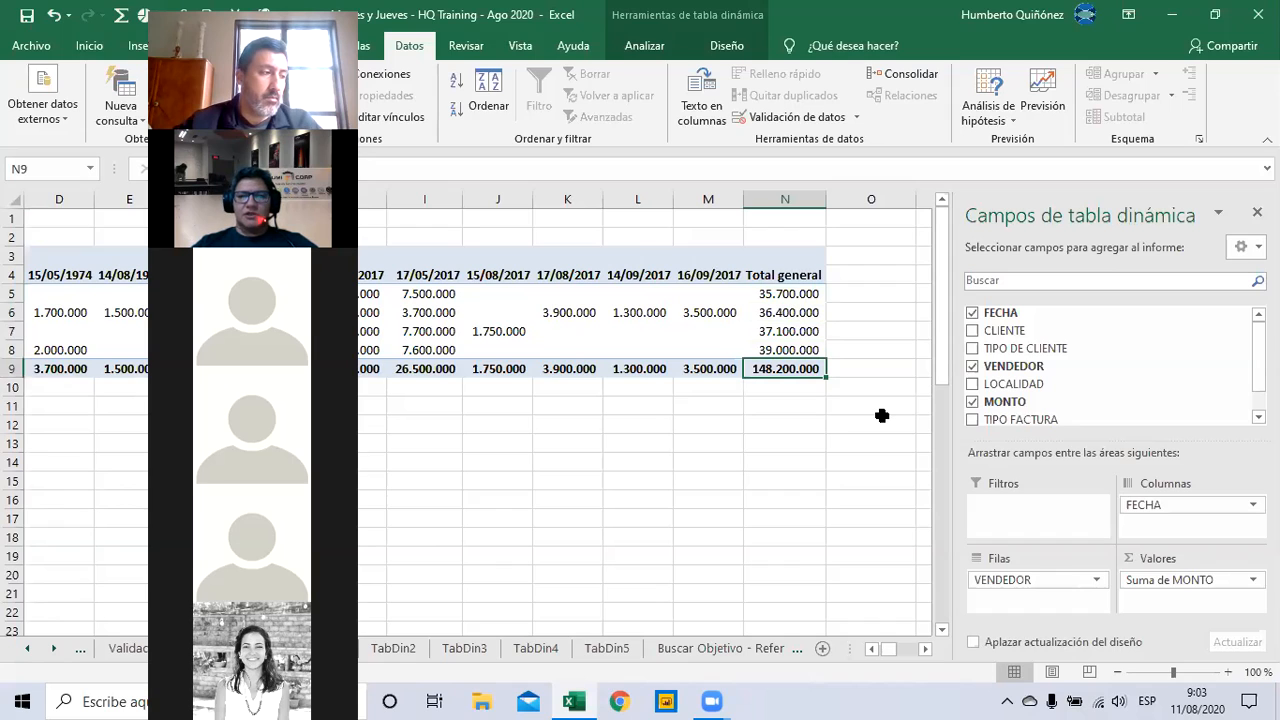
# Examine the totals per date along the Total general row back to the first columns
pyautogui.press('Left')
pyautogui.press('Left')
pyautogui.press('Left')
pyautogui.press('Left')
pyautogui.press('Left')
pyautogui.press('Left')
pyautogui.press('Left')
pyautogui.press('Left')
pyautogui.press('Left')
pyautogui.press('Left')
pyautogui.press('Left')
pyautogui.press('Left')
pyautogui.press('Left')
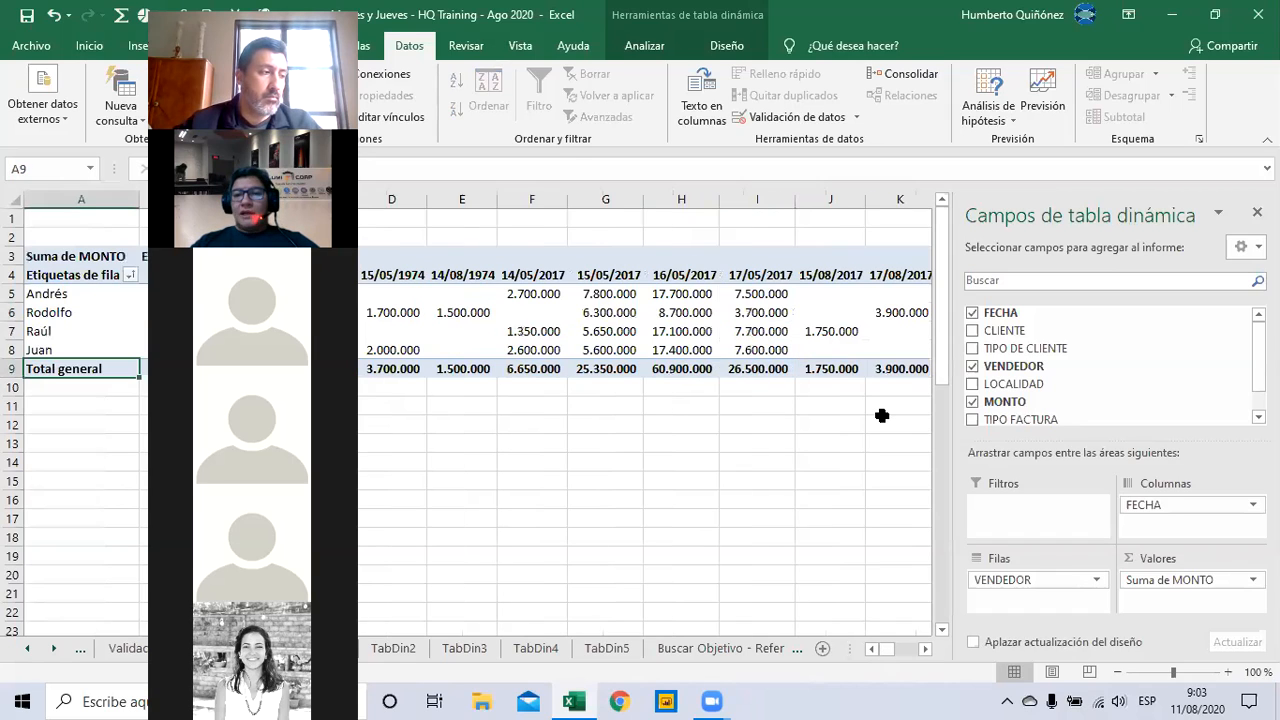
pyautogui.press('Right')
pyautogui.press('Right')
pyautogui.press('Right')
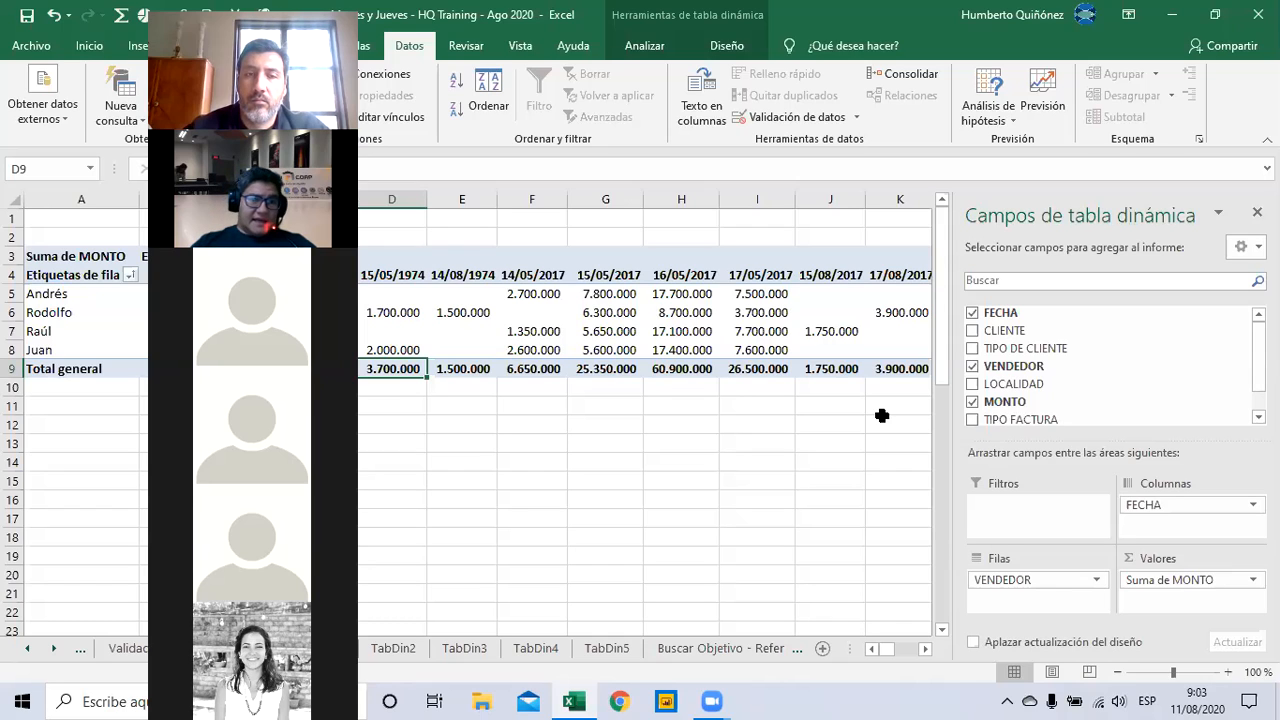
pyautogui.press('Left')
pyautogui.press('Left')
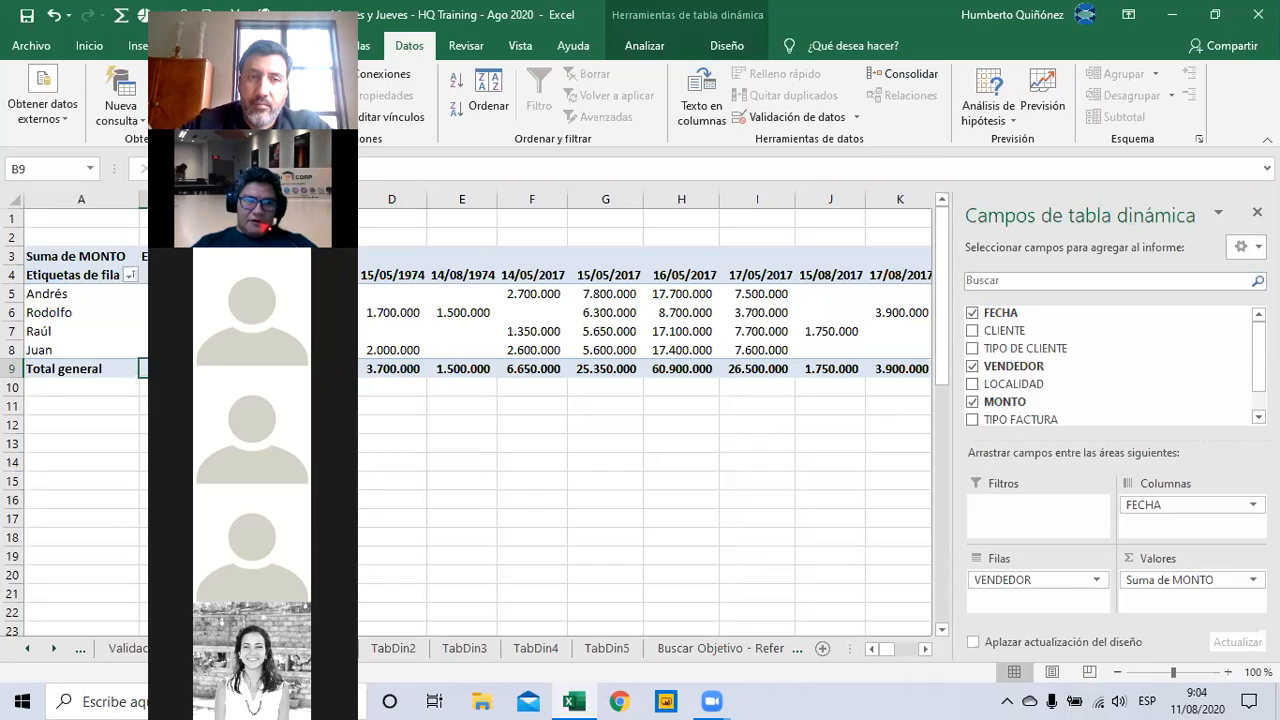
# Sort the FECHA columns from oldest to newest, and re-sort them from newest to oldest
pyautogui.click(277, 257)
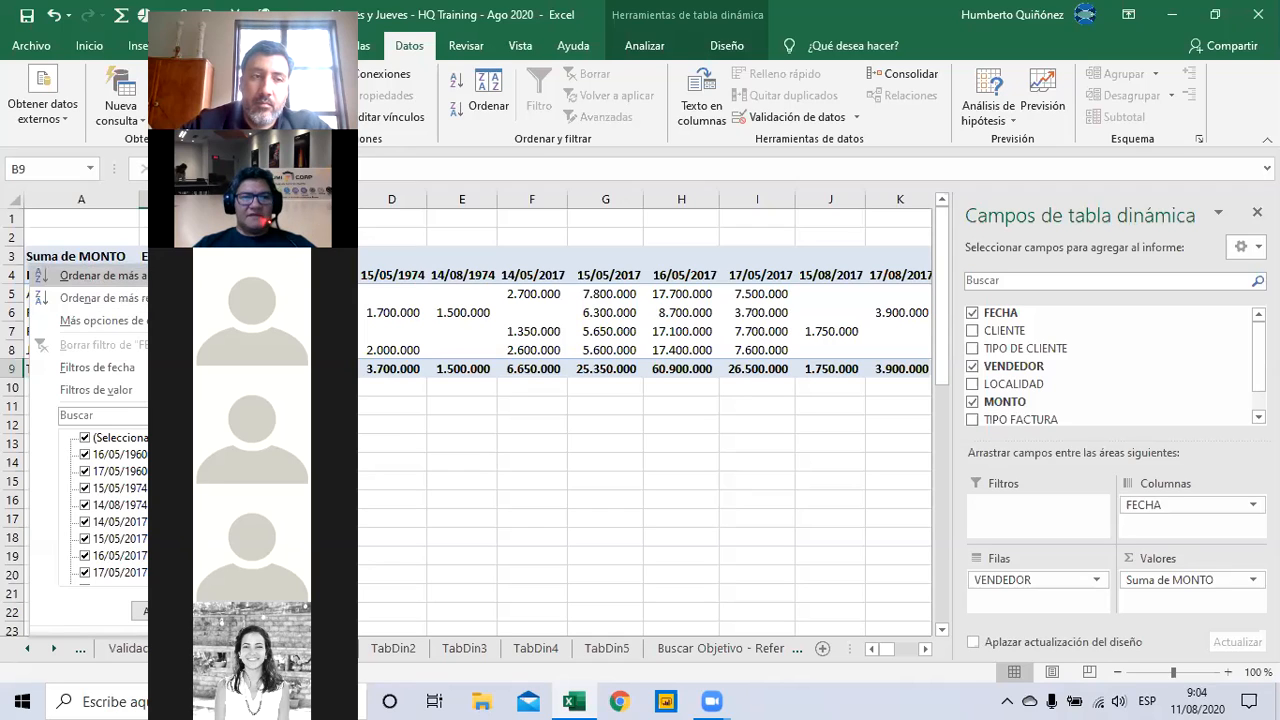
pyautogui.click(190, 275)
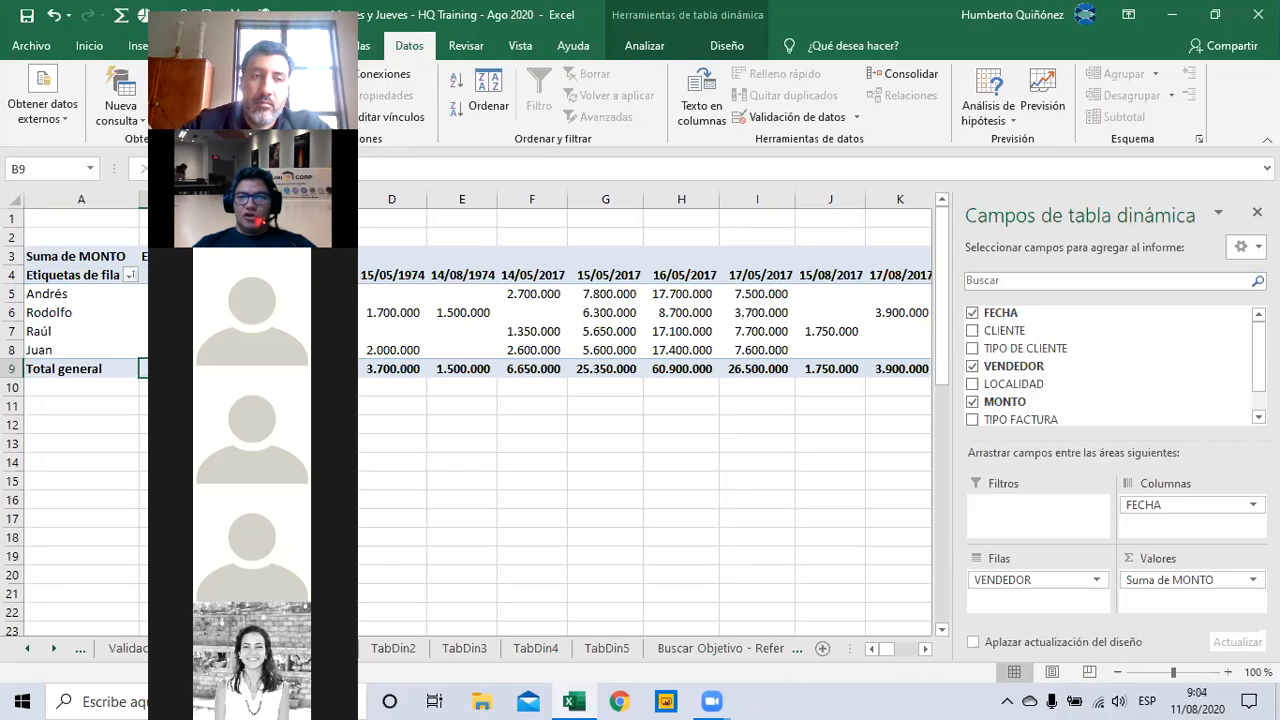
pyautogui.click(273, 275)
pyautogui.click(240, 297)
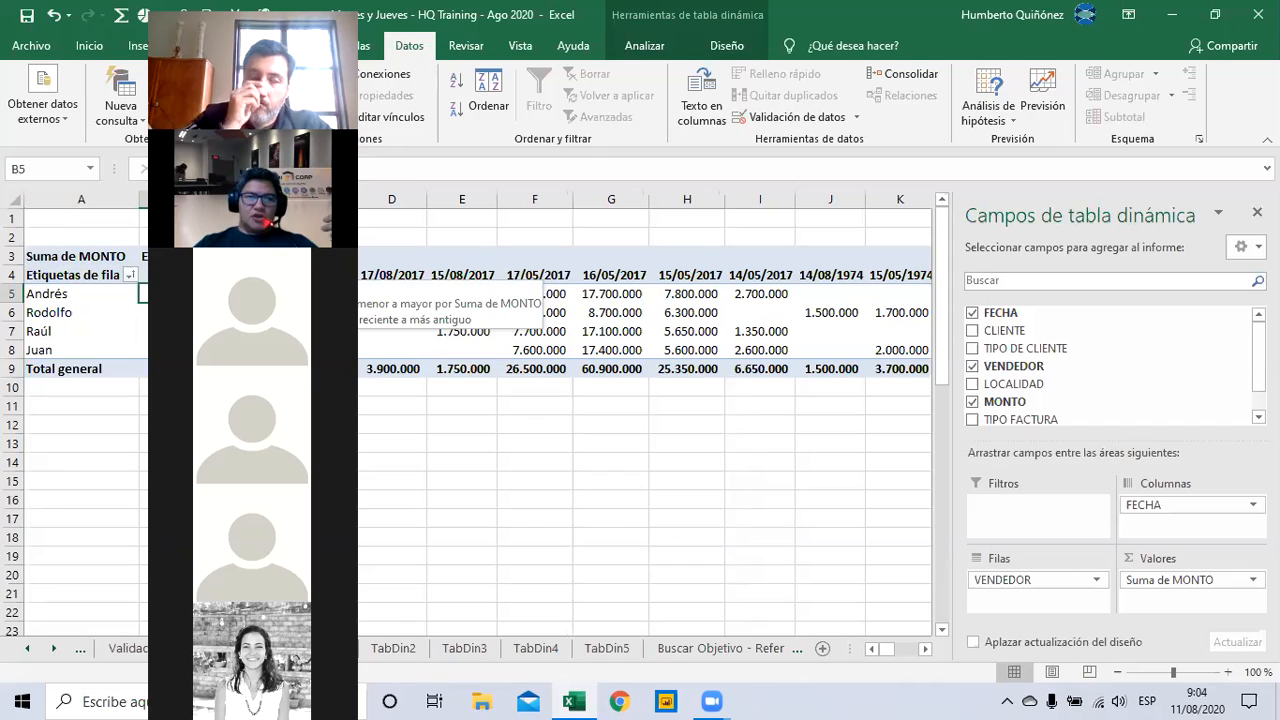
# Using more sort options, order the FECHA columns in descending order by Suma de MONTO
pyautogui.click(274, 257)
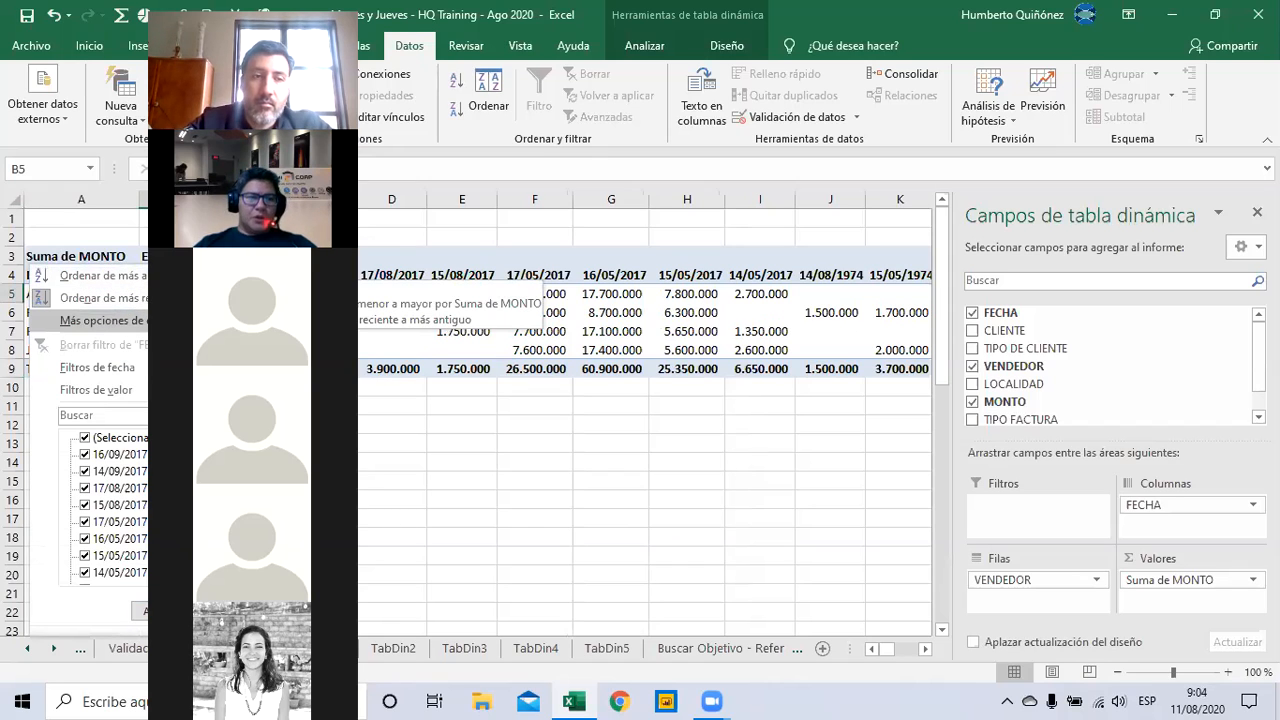
pyautogui.click(100, 320)
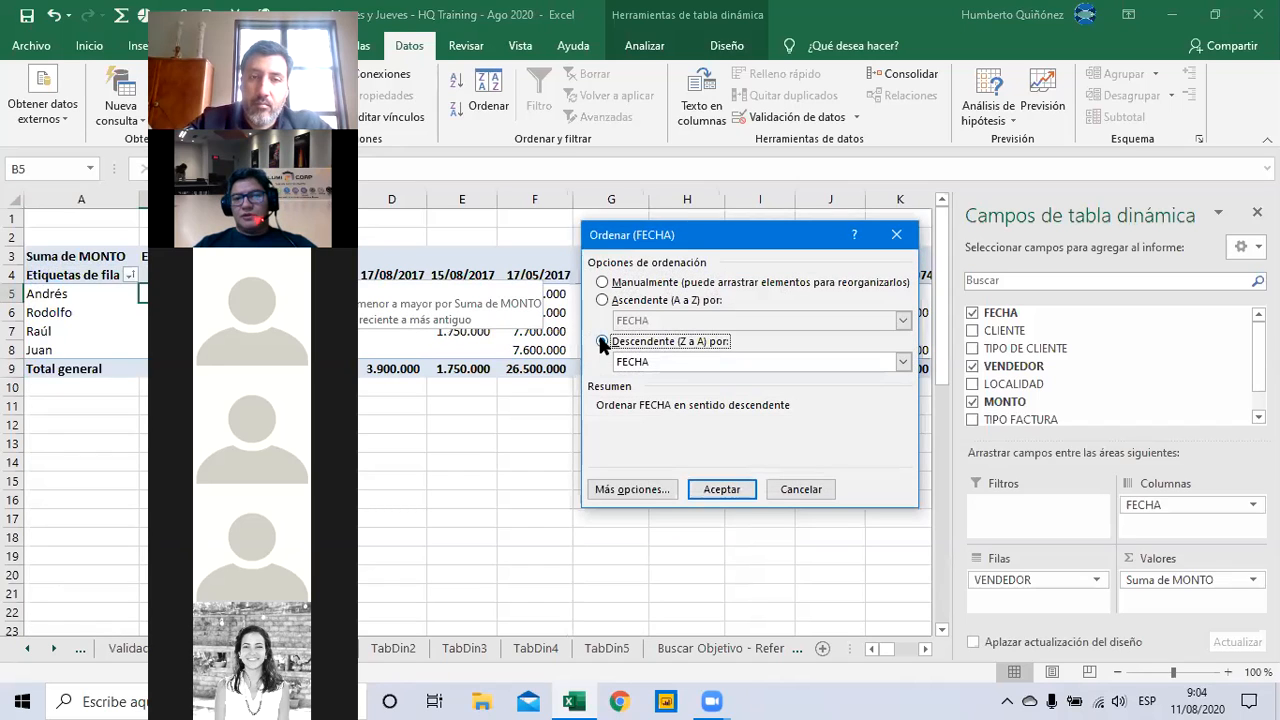
pyautogui.click(665, 360)
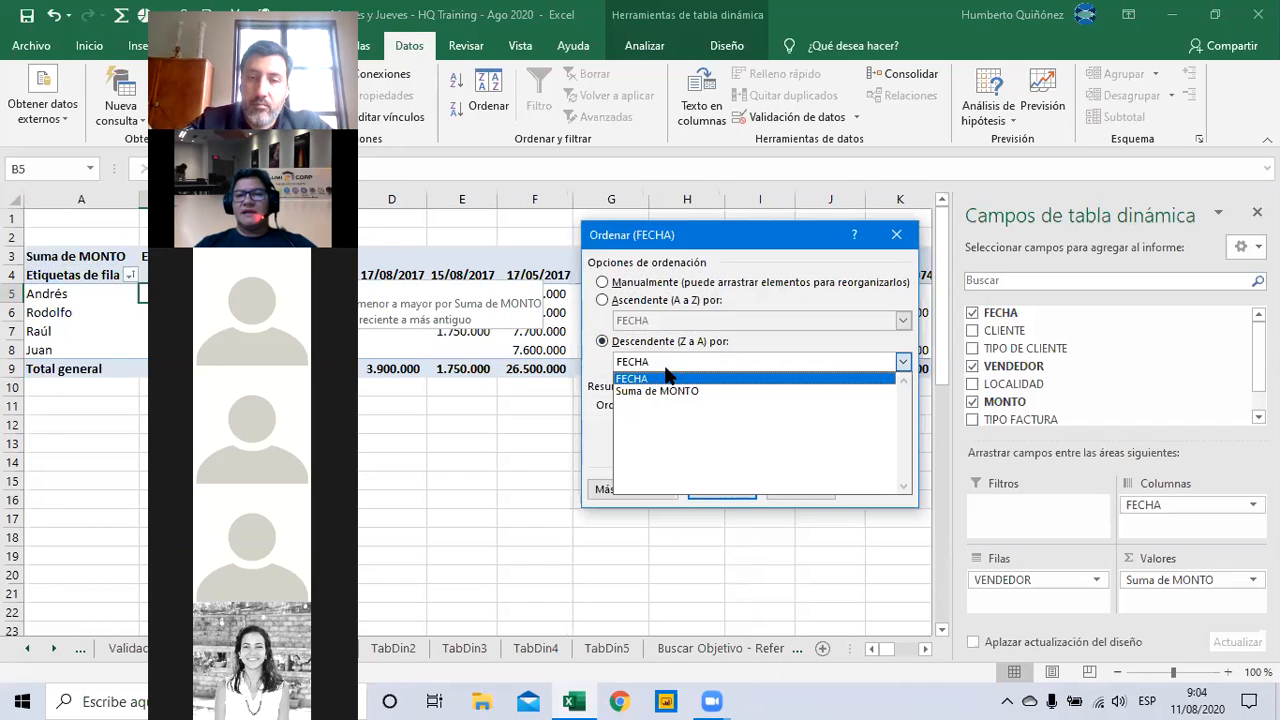
pyautogui.click(663, 391)
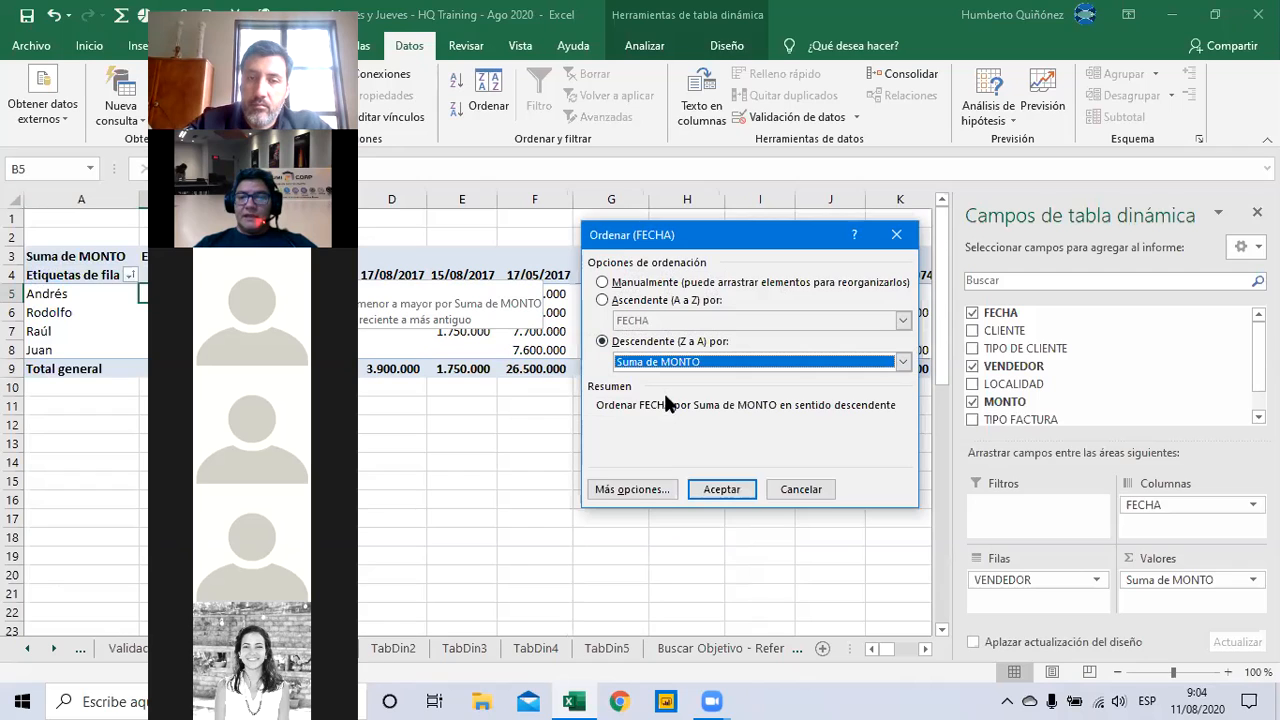
pyautogui.click(716, 489)
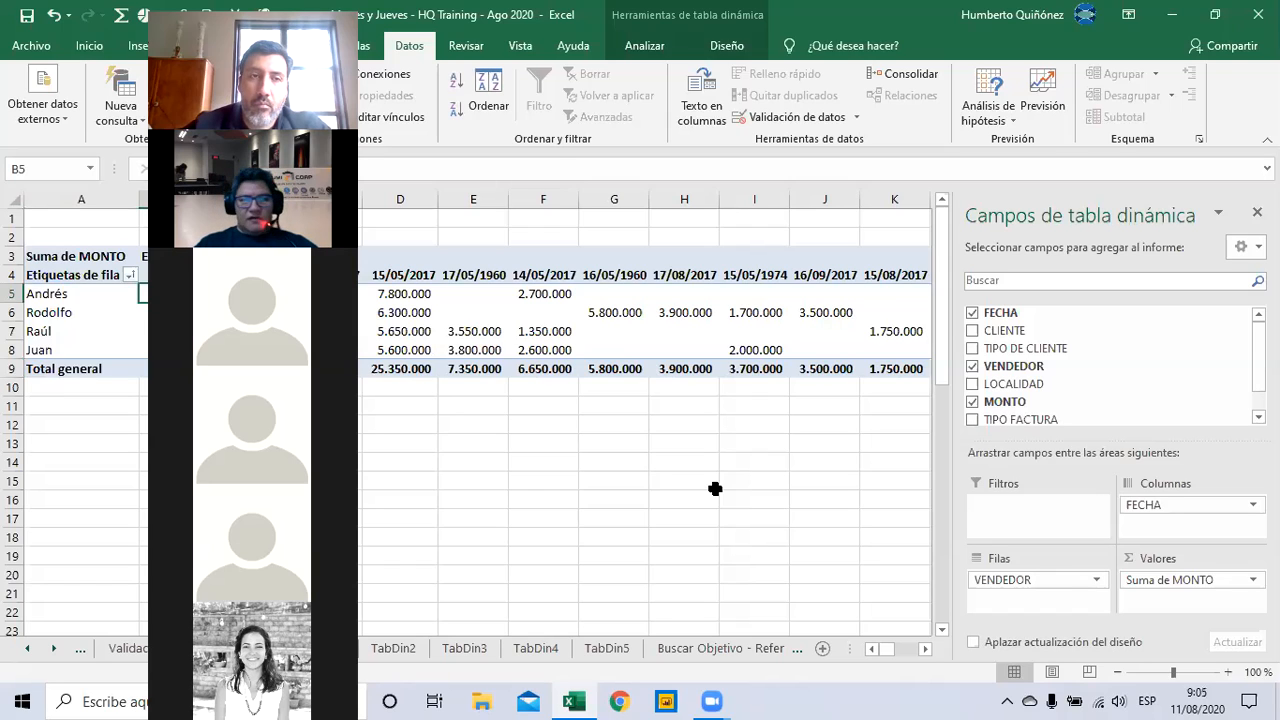
# Go through the Total general row across all date columns to check the descending order by amount
pyautogui.press('Down')
pyautogui.press('Down')
pyautogui.press('Down')
pyautogui.press('Down')
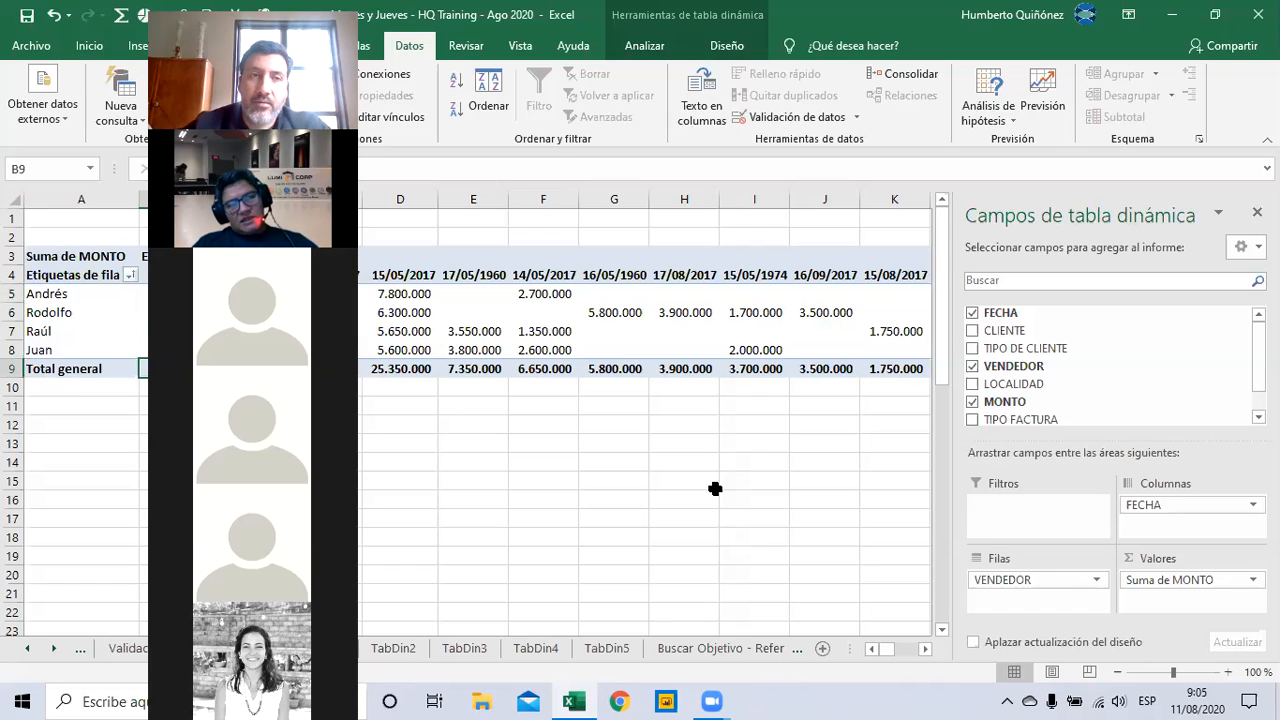
pyautogui.press('Right')
pyautogui.press('Right')
pyautogui.press('Right')
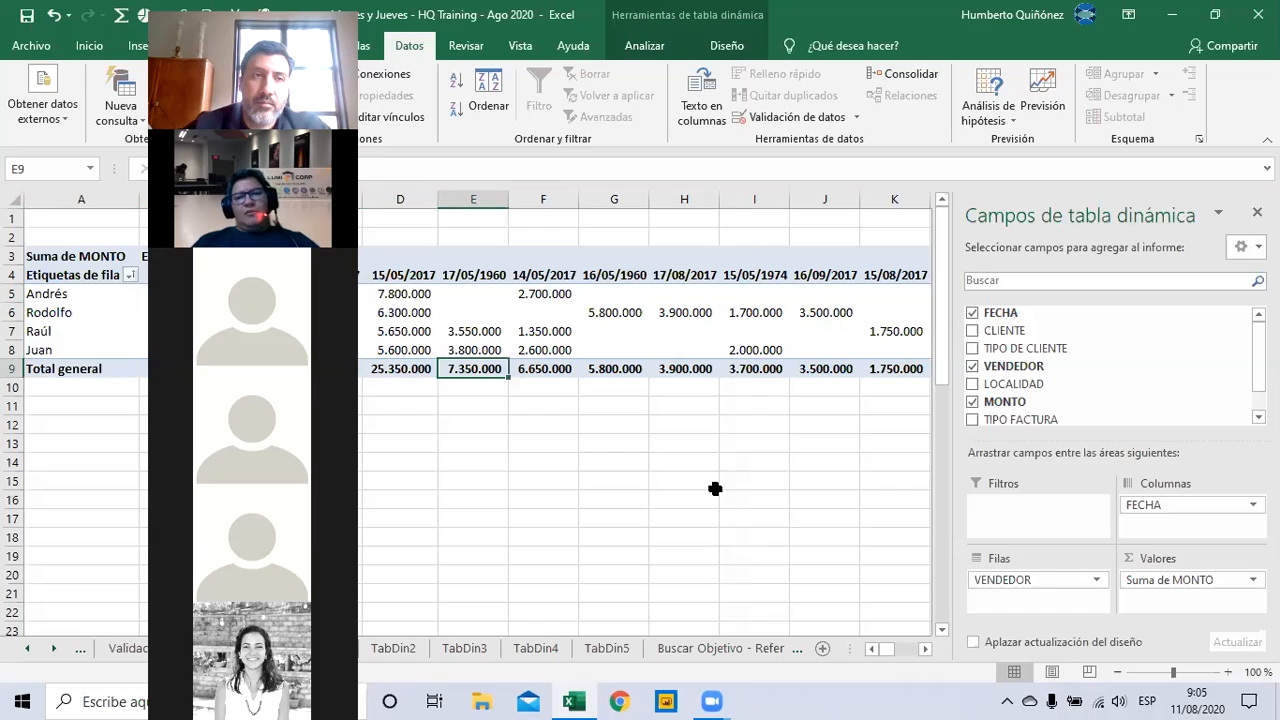
pyautogui.press('Left')
pyautogui.press('Left')
pyautogui.press('Left')
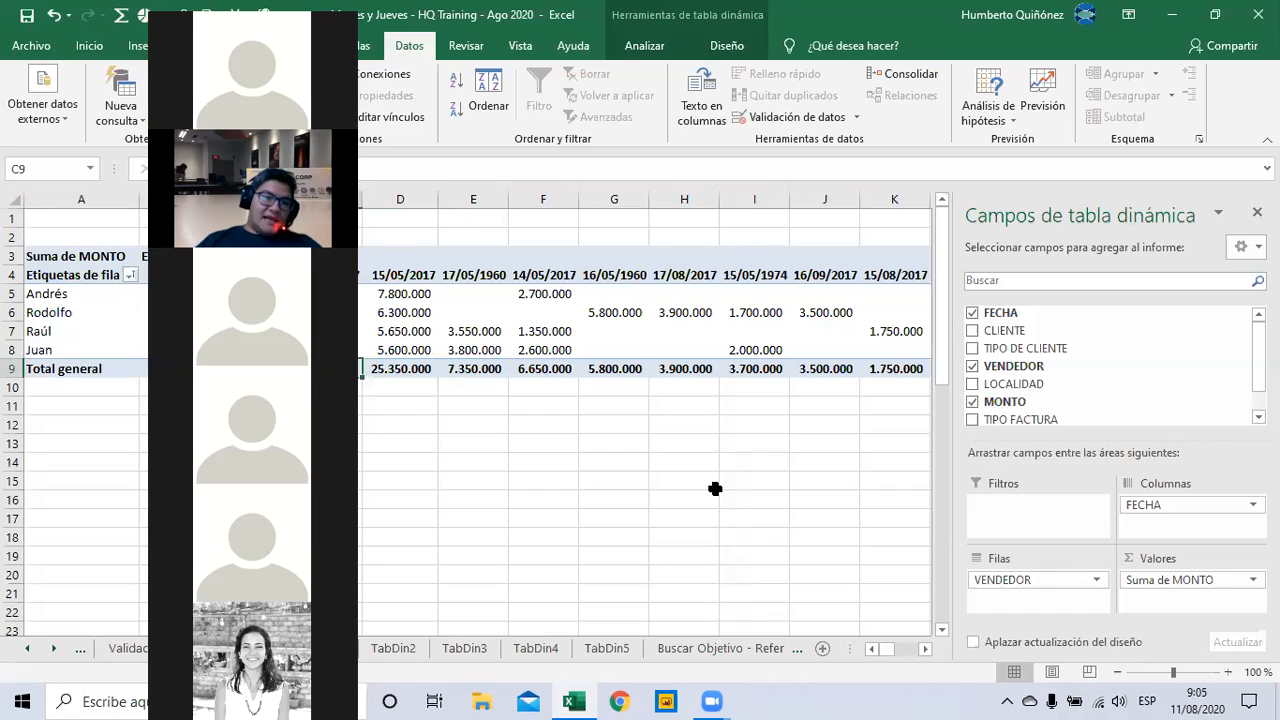
pyautogui.press('Right')
pyautogui.press('Right')
pyautogui.press('Right')
pyautogui.press('Right')
pyautogui.press('Right')
pyautogui.press('Right')
pyautogui.press('Right')
pyautogui.press('Right')
pyautogui.press('Right')
pyautogui.press('Right')
pyautogui.press('Right')
pyautogui.press('Right')
pyautogui.press('Right')
pyautogui.press('Right')
pyautogui.press('Right')
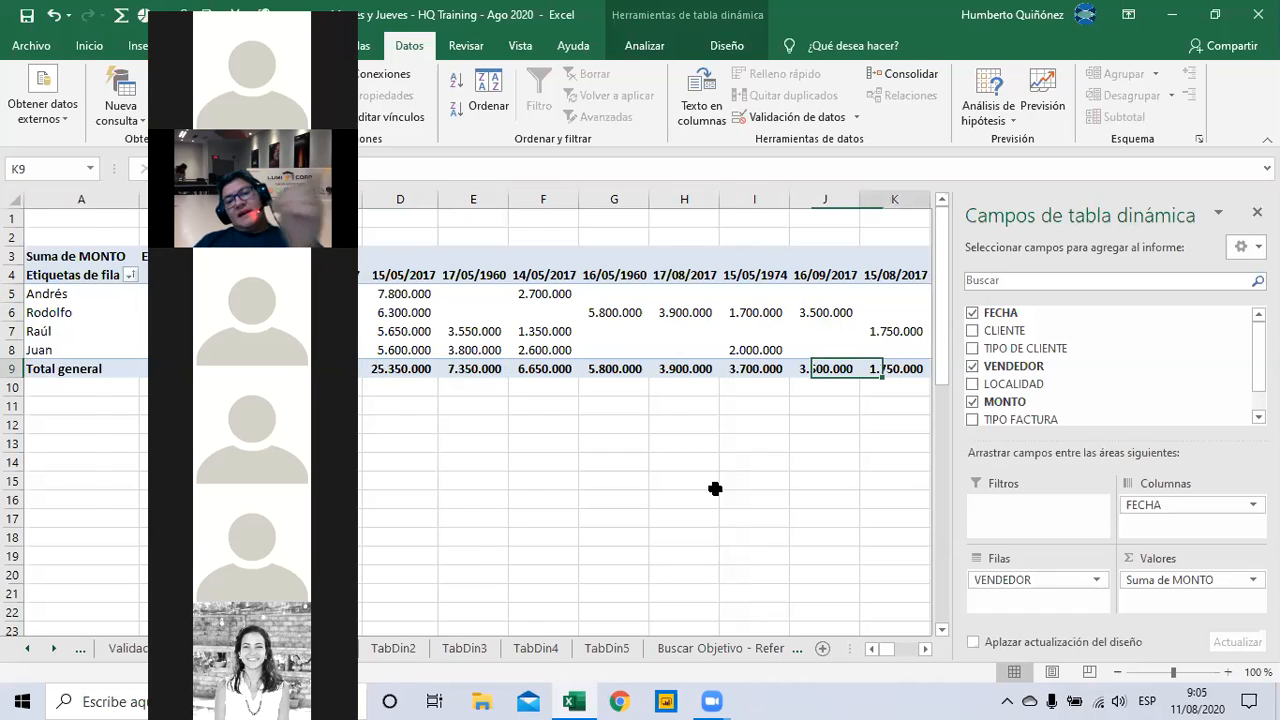
pyautogui.press('Left')
pyautogui.press('Left')
pyautogui.press('Left')
pyautogui.press('Left')
pyautogui.press('Left')
pyautogui.press('Left')
pyautogui.press('Left')
pyautogui.press('Left')
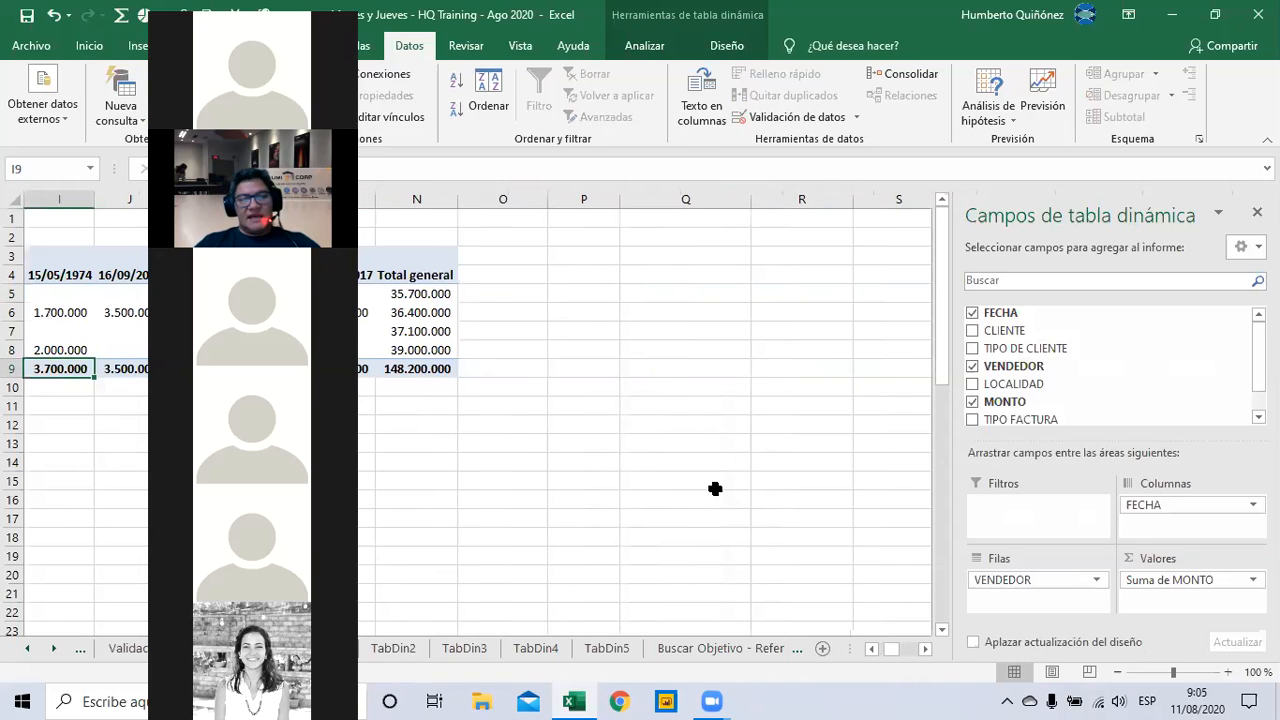
pyautogui.press('Left')
pyautogui.press('Left')
pyautogui.press('Left')
pyautogui.press('Left')
pyautogui.press('Left')
pyautogui.press('Left')
pyautogui.press('Left')
pyautogui.press('Left')
pyautogui.press('Right')
pyautogui.press('Right')
pyautogui.press('Right')
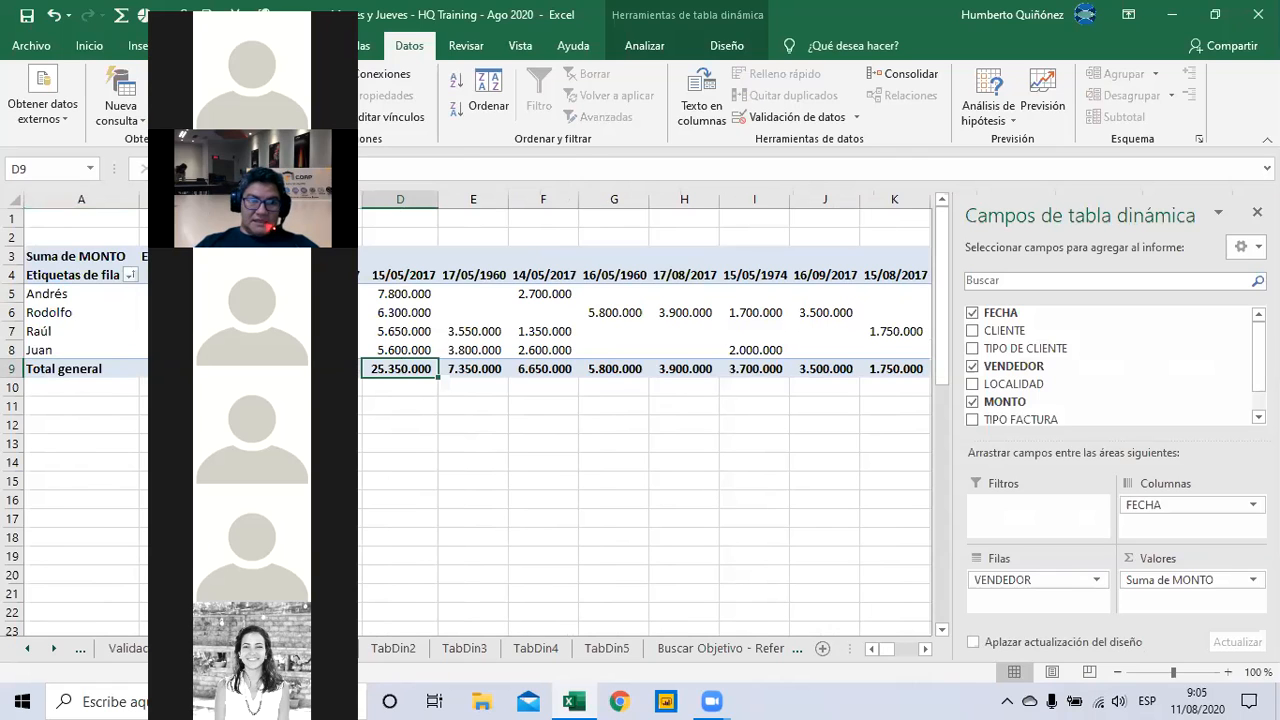
# Change the FECHA column sort to ascending by Suma de MONTO
pyautogui.click(277, 256)
pyautogui.click(200, 320)
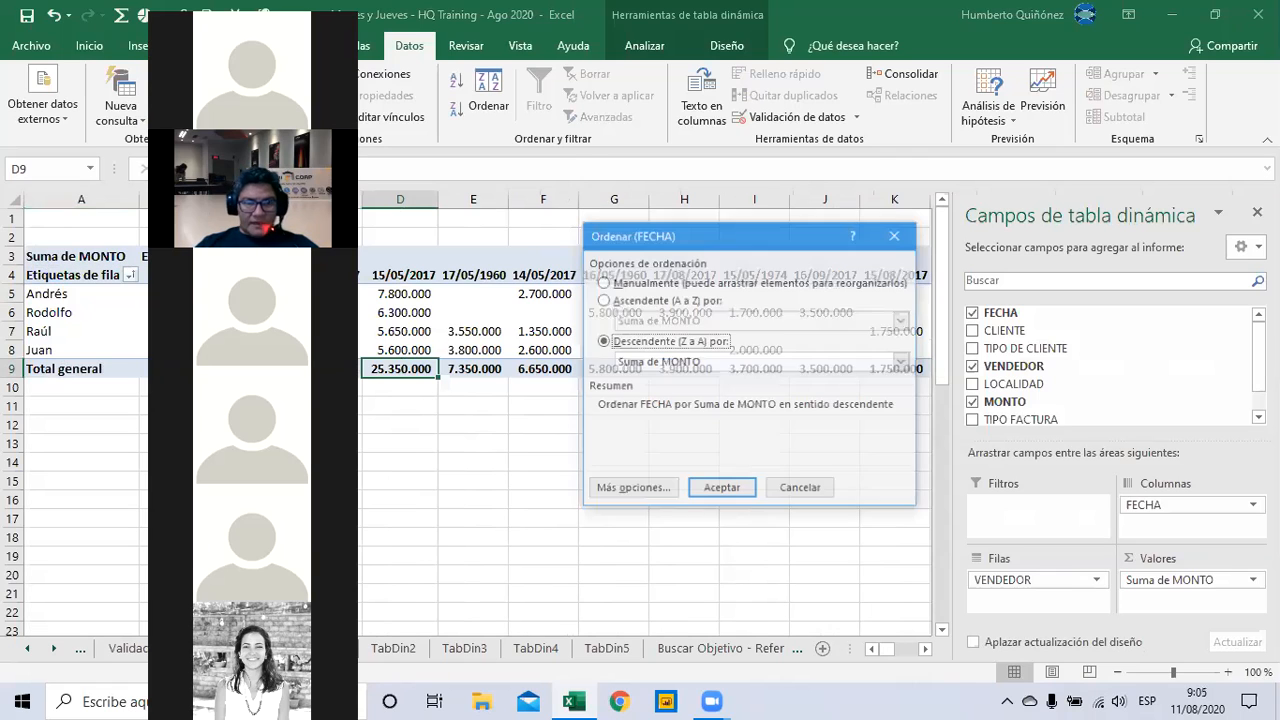
pyautogui.click(608, 297)
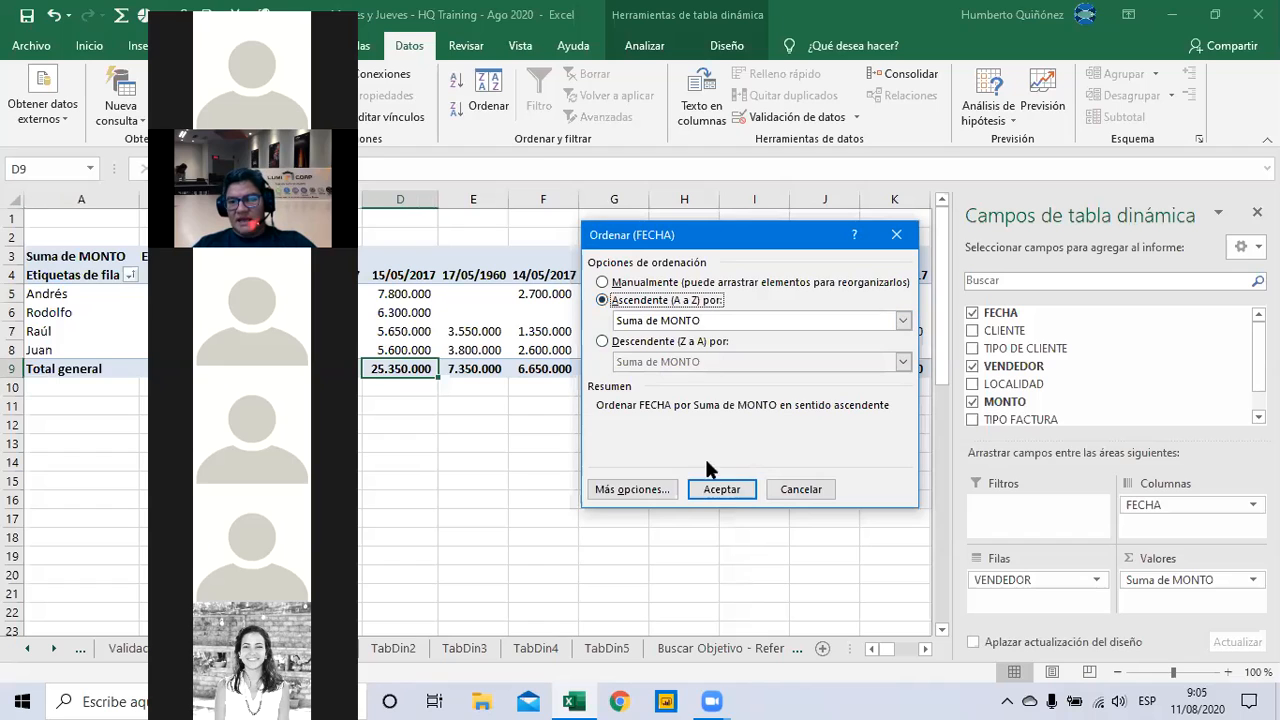
pyautogui.click(720, 490)
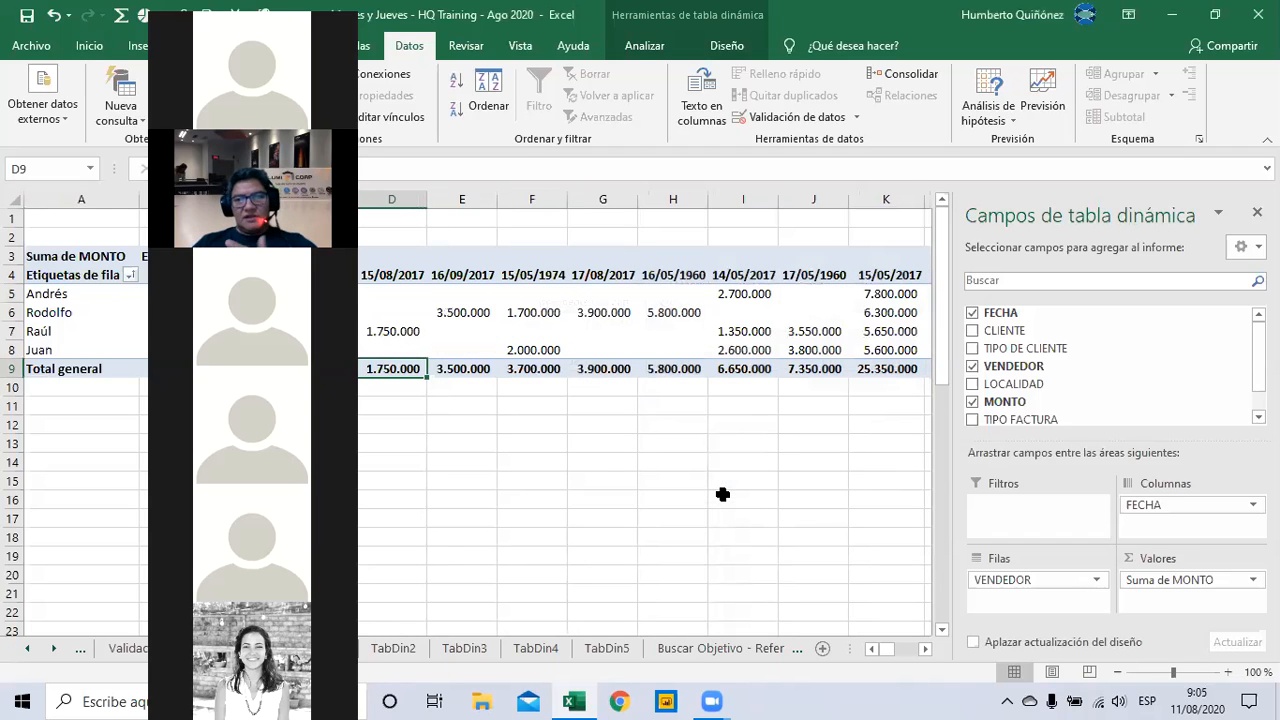
# Examine the Total general row to its end to check that the date totals run in ascending order
pyautogui.press('Right')
pyautogui.press('Right')
pyautogui.press('Right')
pyautogui.press('Right')
pyautogui.press('Right')
pyautogui.press('Right')
pyautogui.press('Right')
pyautogui.press('Right')
pyautogui.press('Right')
pyautogui.press('Right')
pyautogui.press('Right')
pyautogui.press('Left')
pyautogui.press('Left')
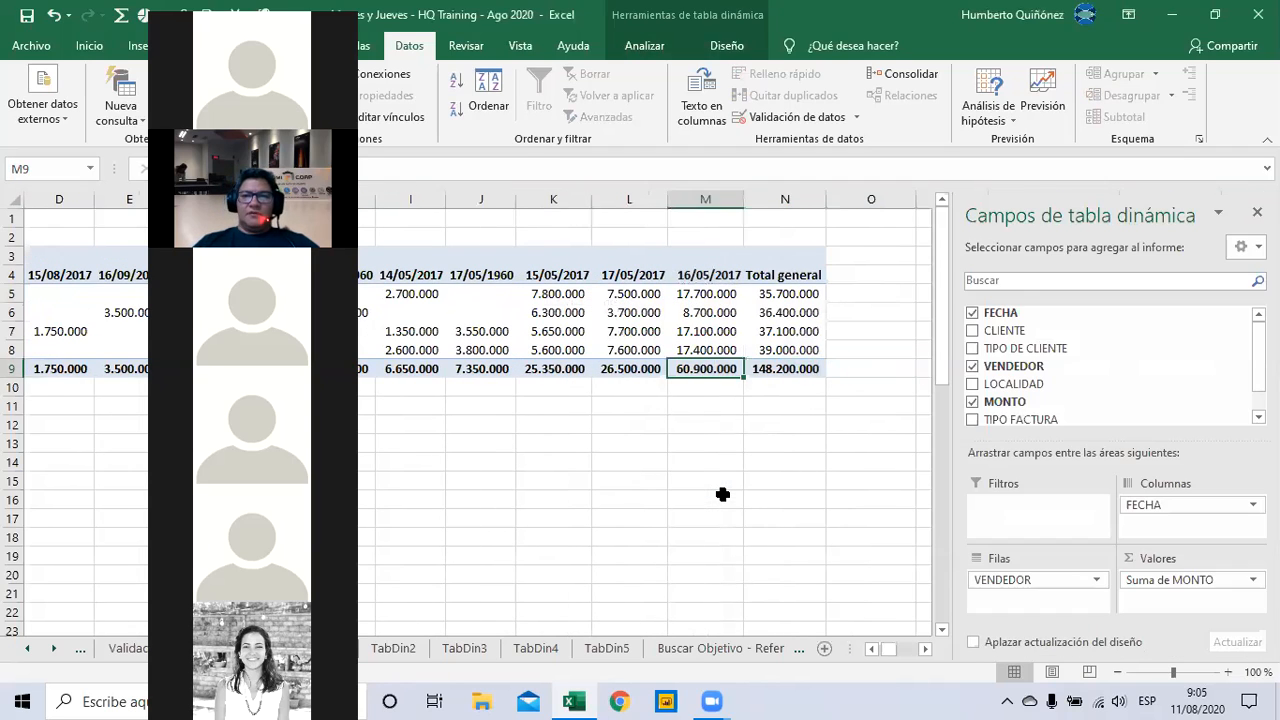
# Compare the sellers' amounts in the Total general column to check the row order
pyautogui.press('Right')
pyautogui.press('Up')
pyautogui.press('Up')
pyautogui.press('Up')
pyautogui.press('Up')
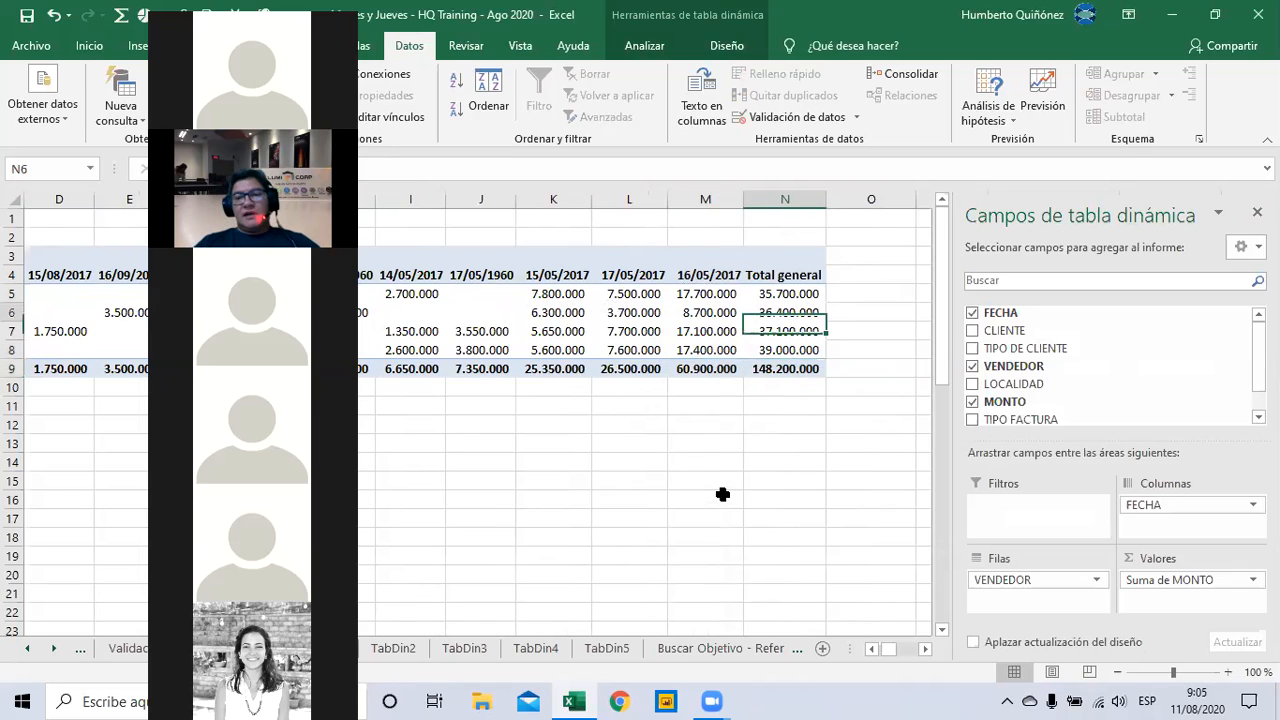
pyautogui.press('Down')
pyautogui.press('Down')
pyautogui.press('Down')
pyautogui.press('Down')
# Look over the individual date totals in the Total general row, ending on the 17/05/1960 column
pyautogui.press('Left')
pyautogui.press('Left')
pyautogui.press('Left')
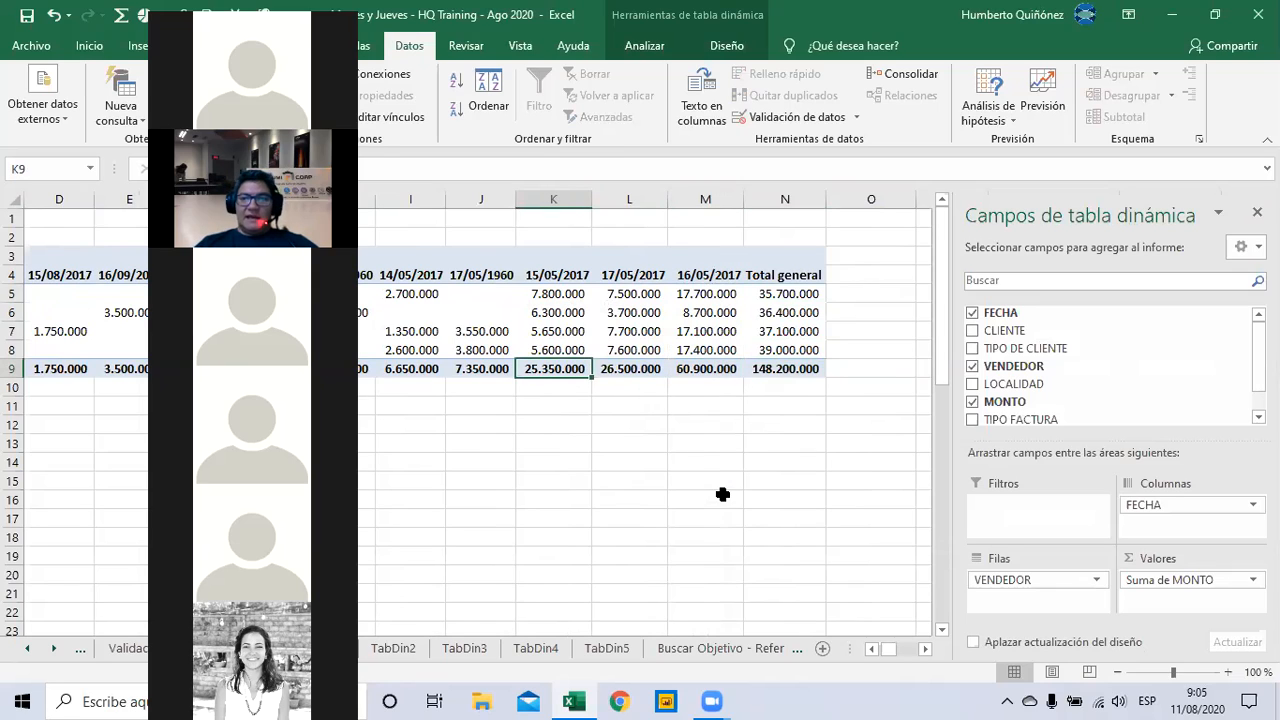
pyautogui.press('Right')
pyautogui.press('Right')
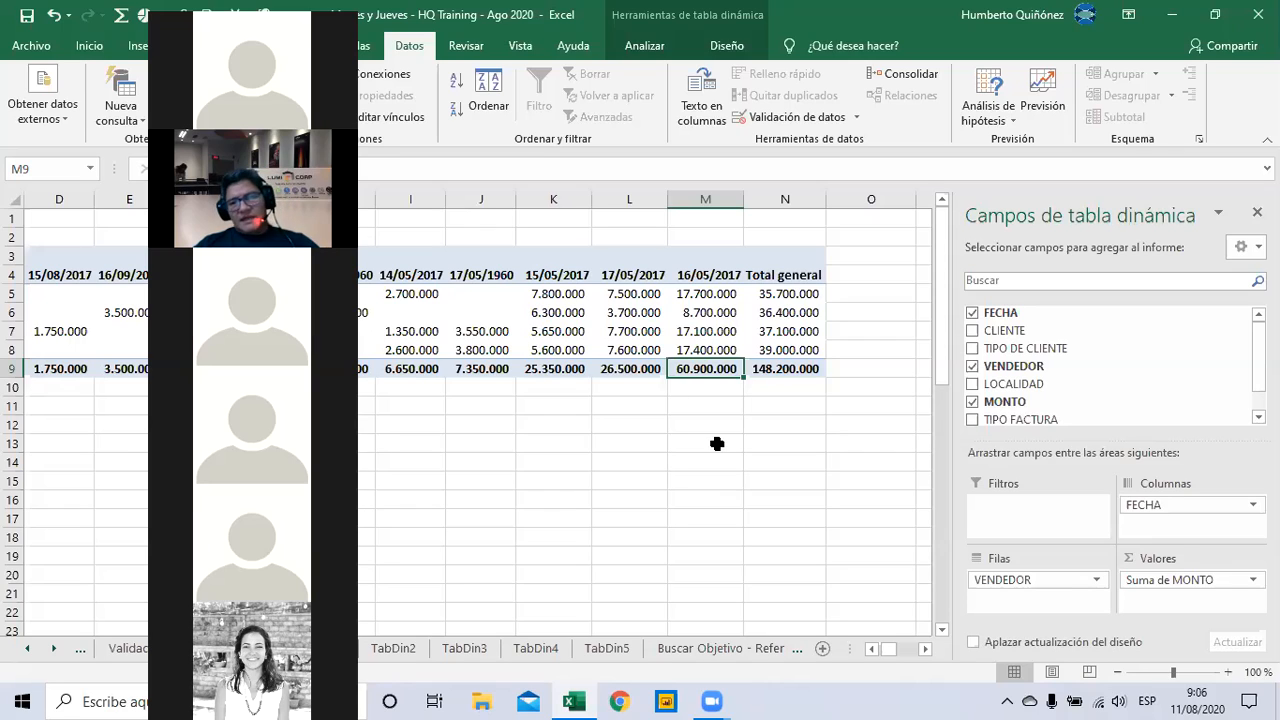
pyautogui.press('Left')
pyautogui.press('Left')
pyautogui.press('Left')
pyautogui.press('Left')
pyautogui.press('Left')
pyautogui.press('Left')
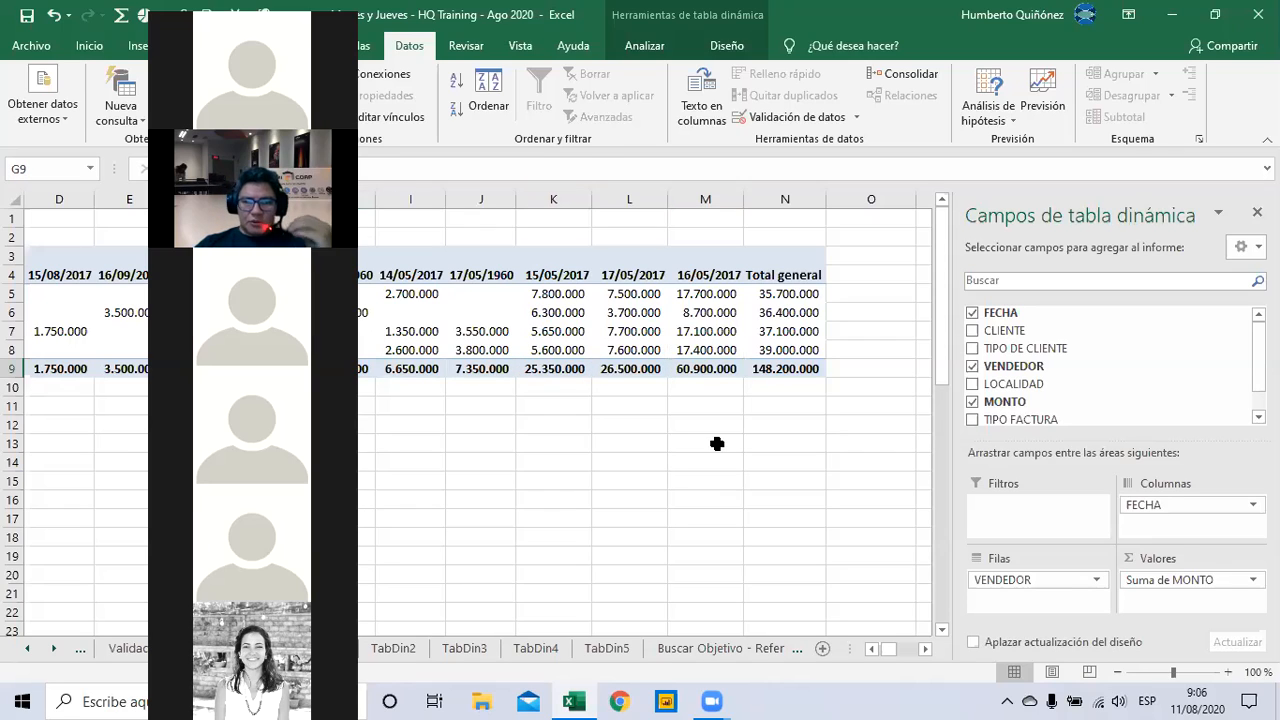
pyautogui.press('Right')
pyautogui.press('Right')
pyautogui.press('Right')
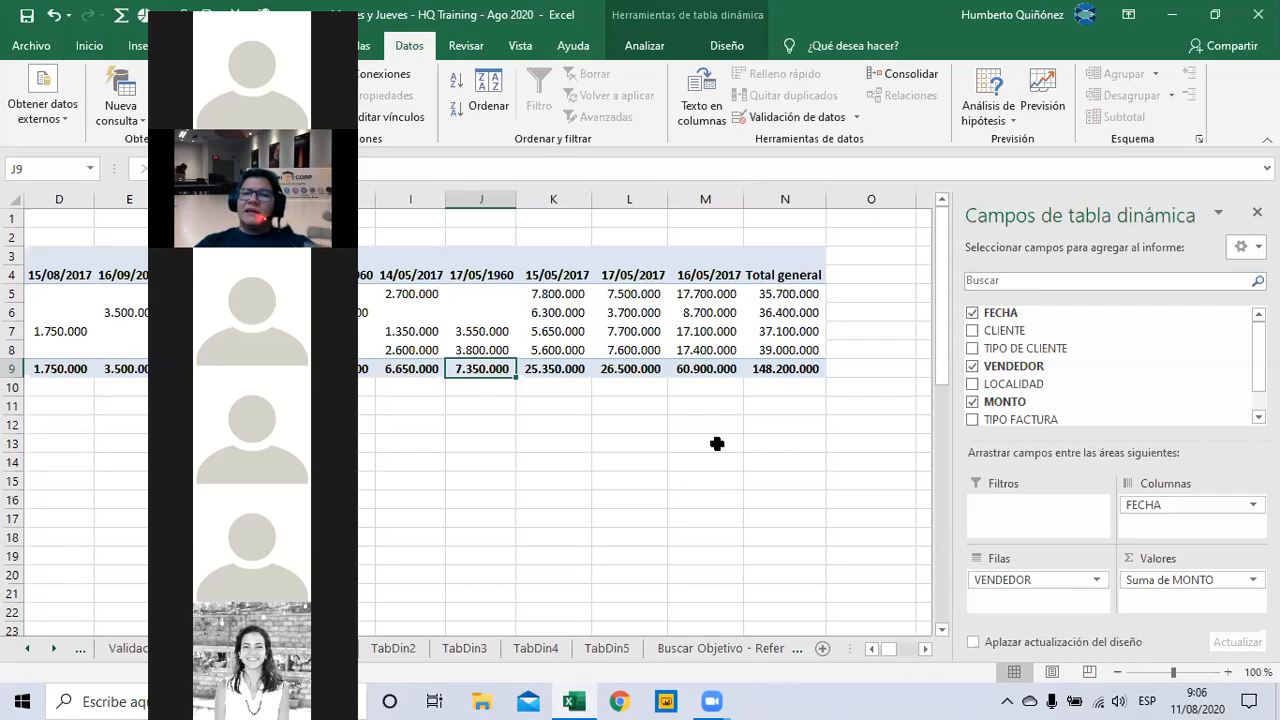
# Sort the date columns by their Total general amounts from largest to smallest, and return them to smallest to largest
pyautogui.click(454, 110)
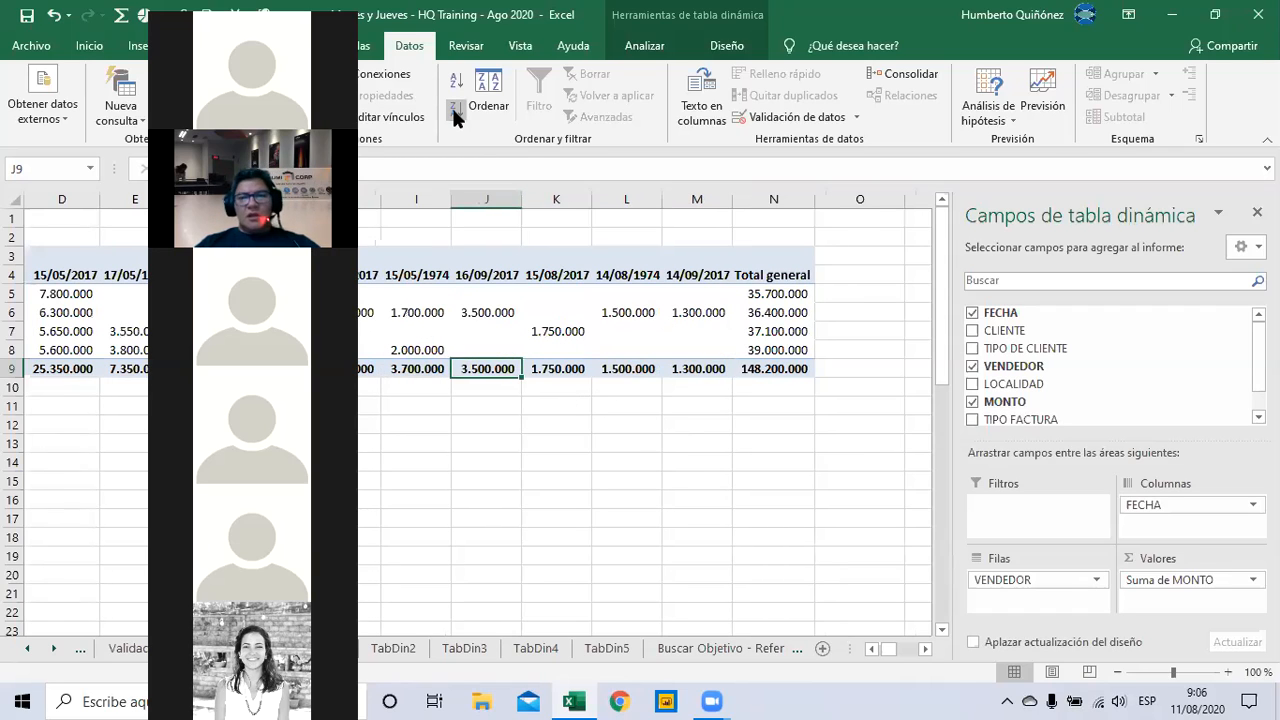
pyautogui.click(455, 82)
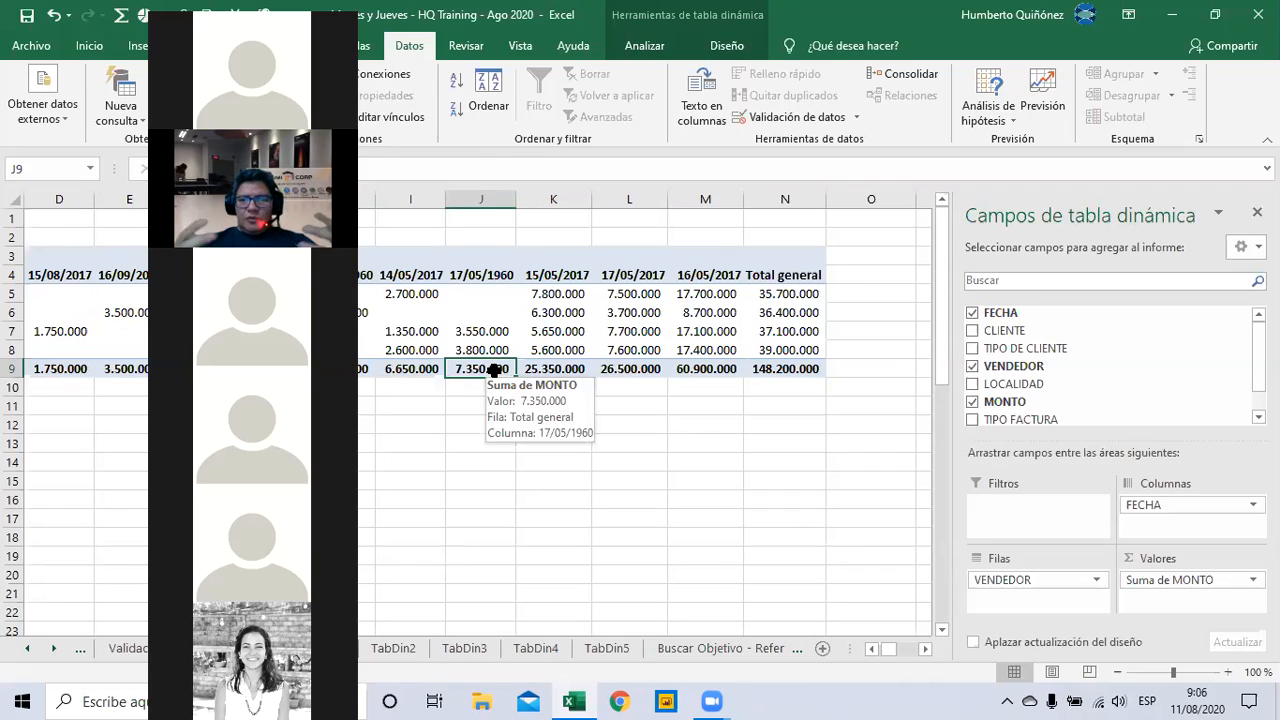
# Examine the date totals along the Total general row in both directions, through to the grand total
pyautogui.press('Left')
pyautogui.press('Left')
pyautogui.press('Left')
pyautogui.press('Left')
pyautogui.press('Left')
pyautogui.press('Left')
pyautogui.press('Left')
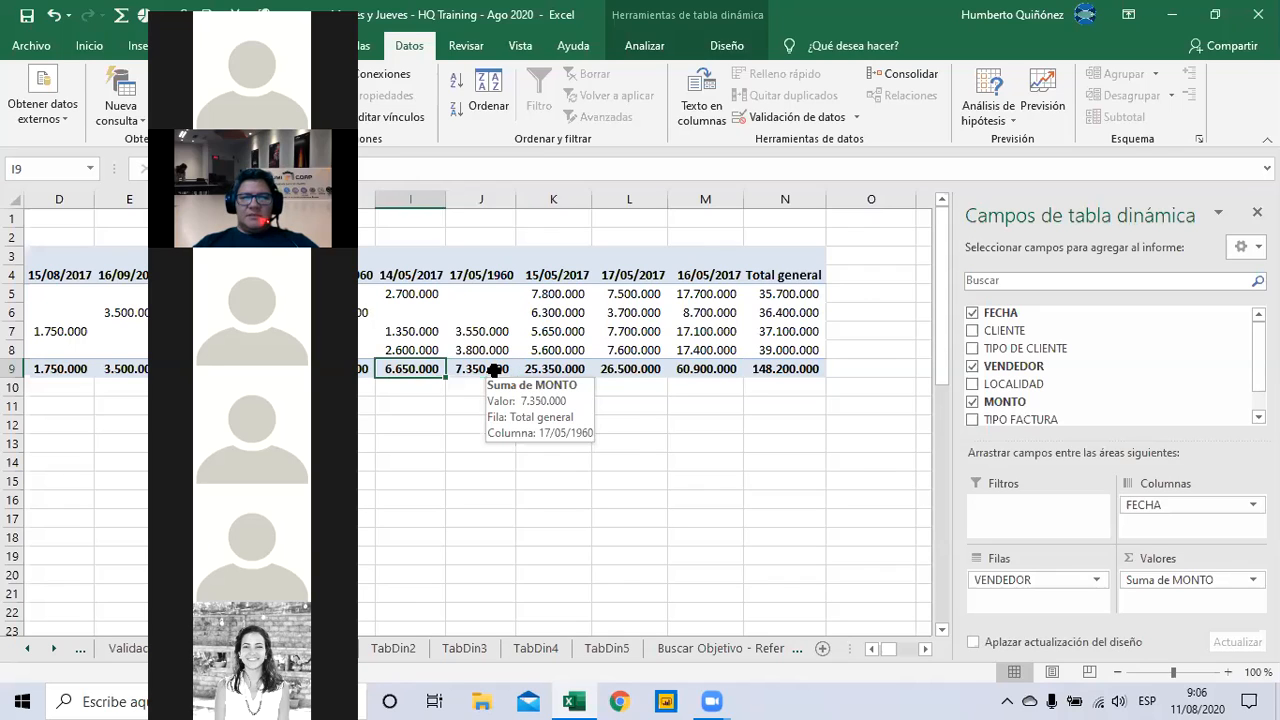
pyautogui.press('Right')
pyautogui.press('Right')
pyautogui.press('Right')
pyautogui.press('Right')
pyautogui.press('Right')
pyautogui.press('Right')
pyautogui.press('Right')
pyautogui.press('Right')
pyautogui.press('Right')
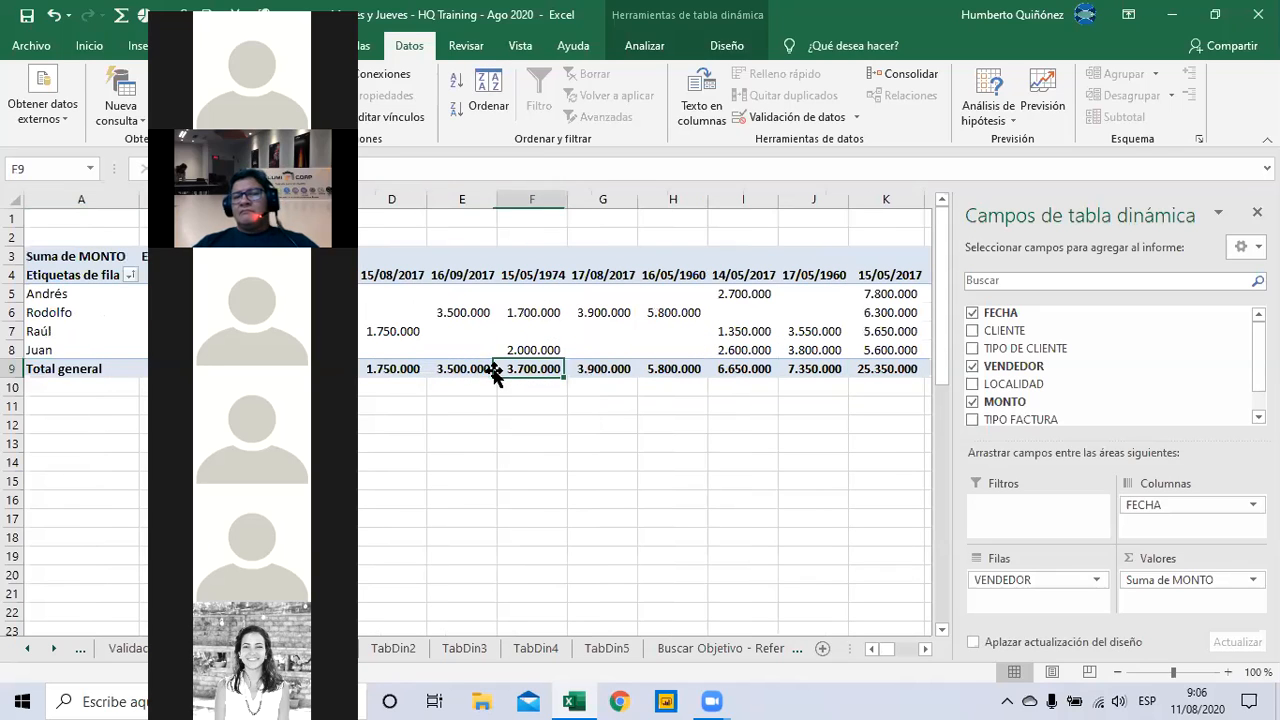
pyautogui.hscroll(3, 493, 369)
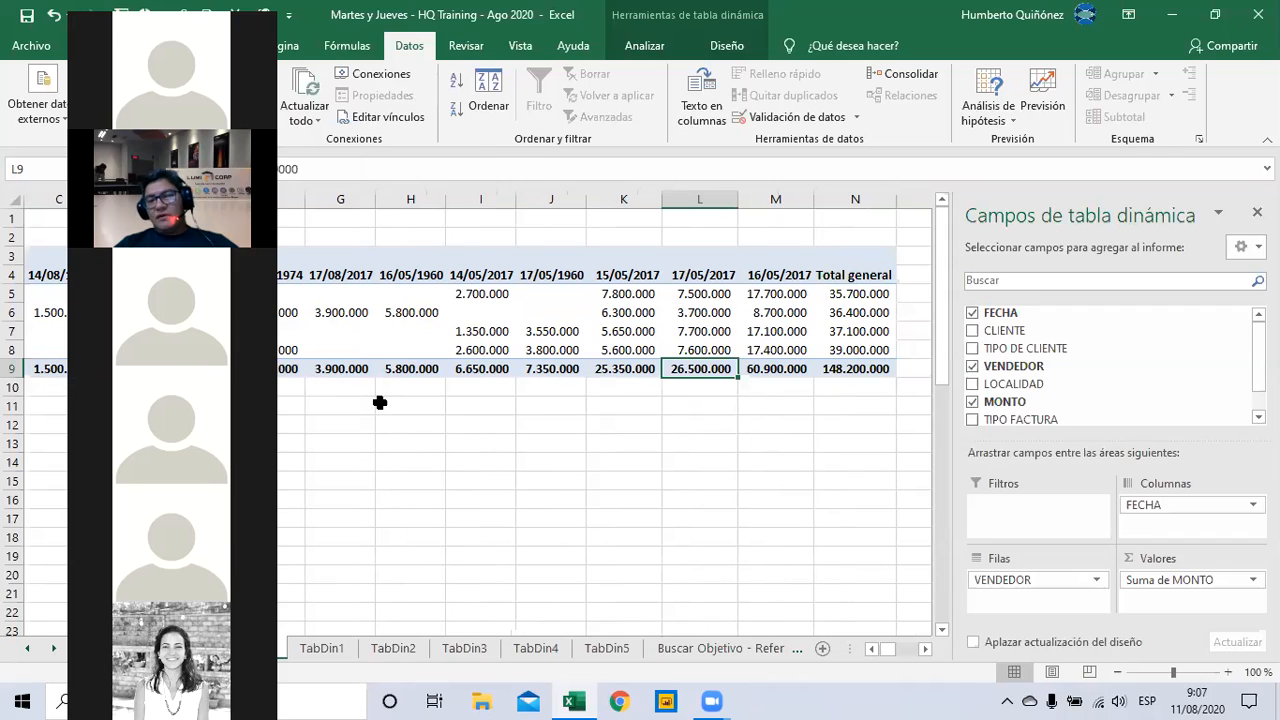
pyautogui.press('Right')
pyautogui.press('Right')
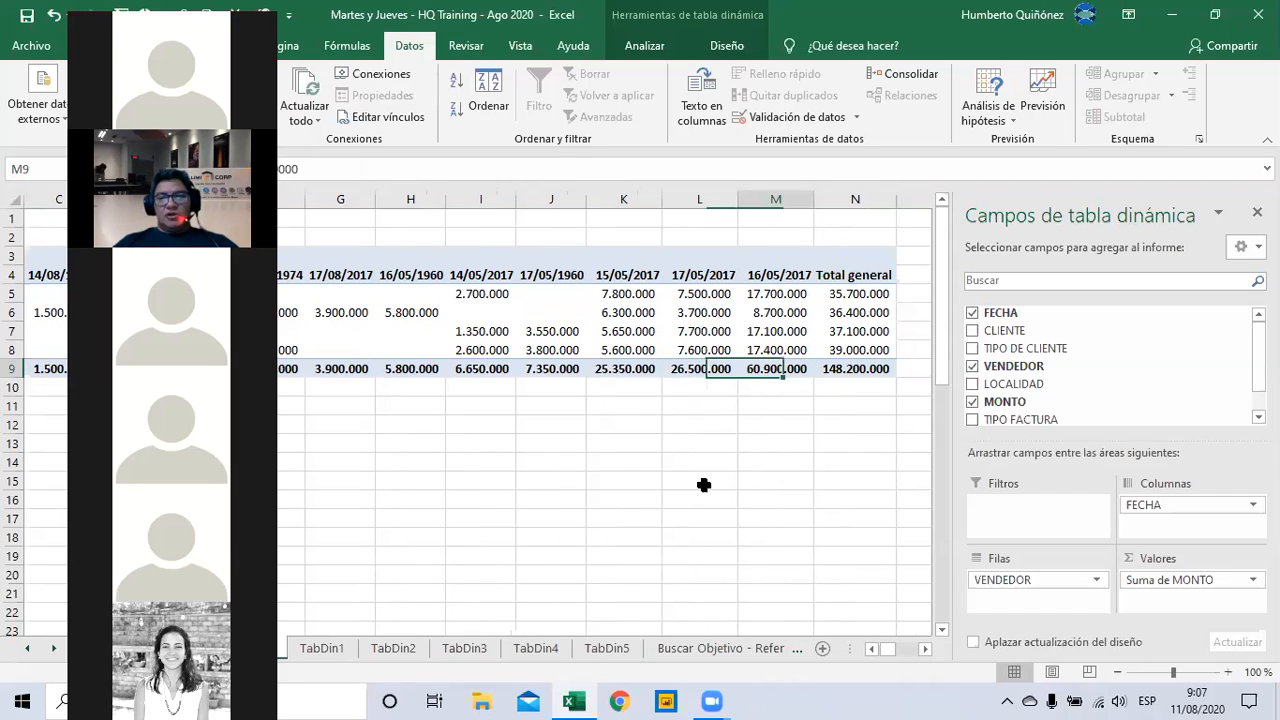
# Apply the green-yellow-red color scale to the four sellers' amounts in the Total general column
pyautogui.press('Up')
pyautogui.press('Up')
pyautogui.press('Up')
pyautogui.press('Up')
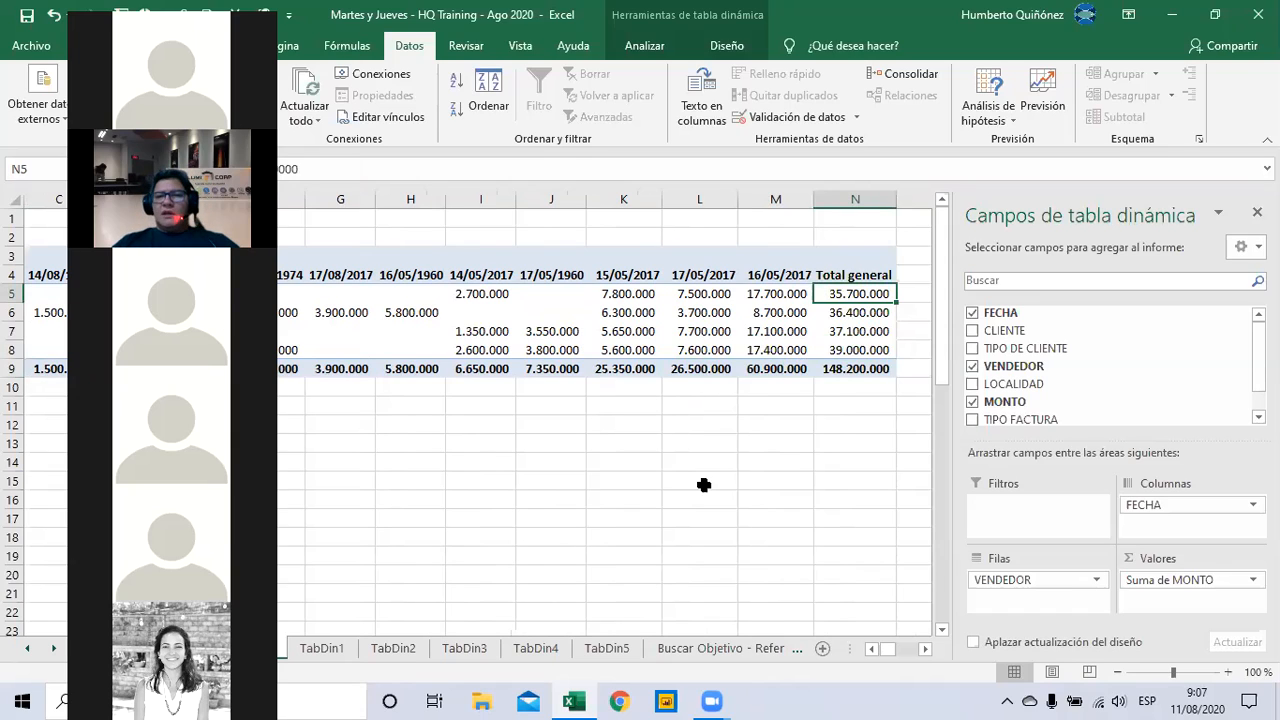
pyautogui.hotkey('shift', 'Down')
pyautogui.hotkey('shift', 'Down')
pyautogui.hotkey('shift', 'Down')
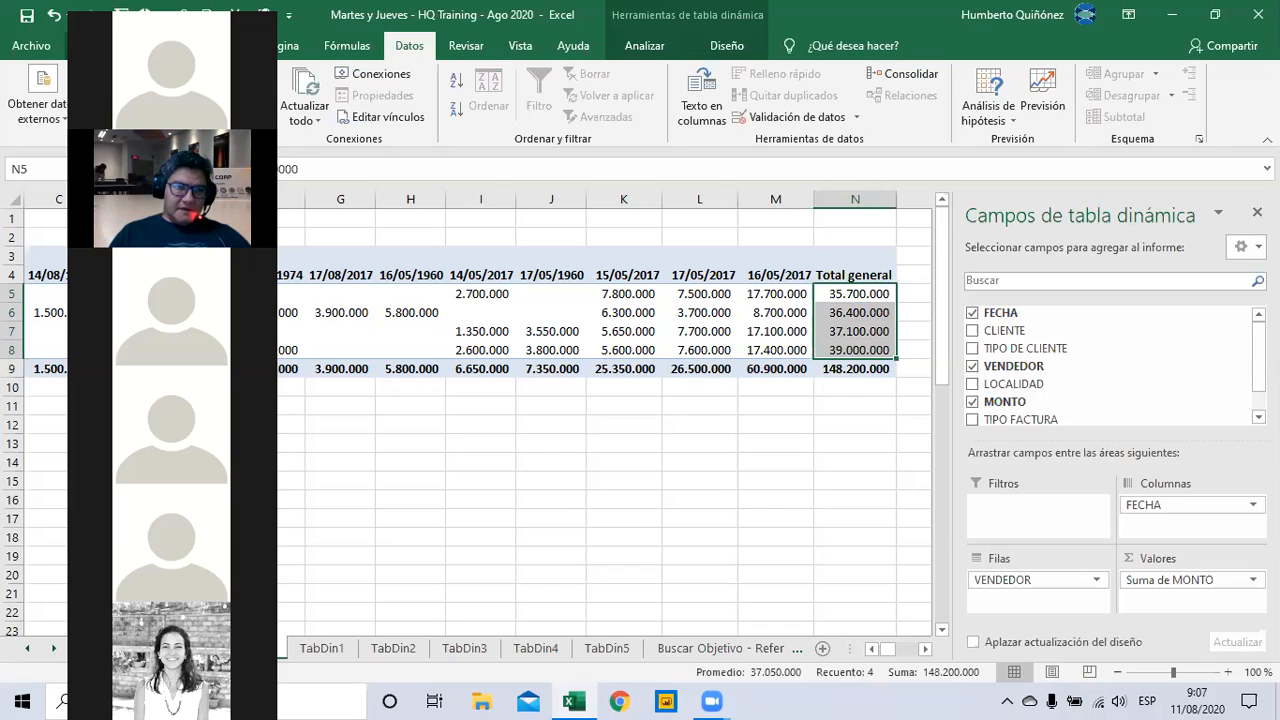
pyautogui.click(90, 46)
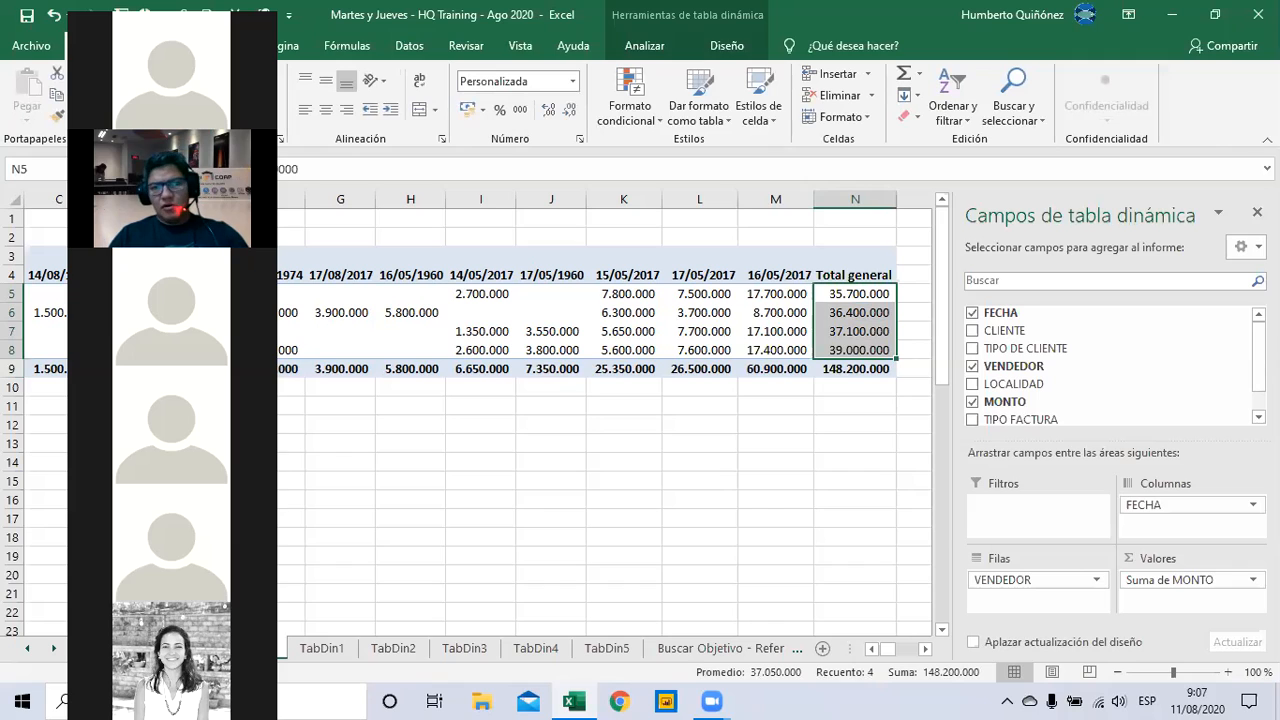
pyautogui.click(618, 117)
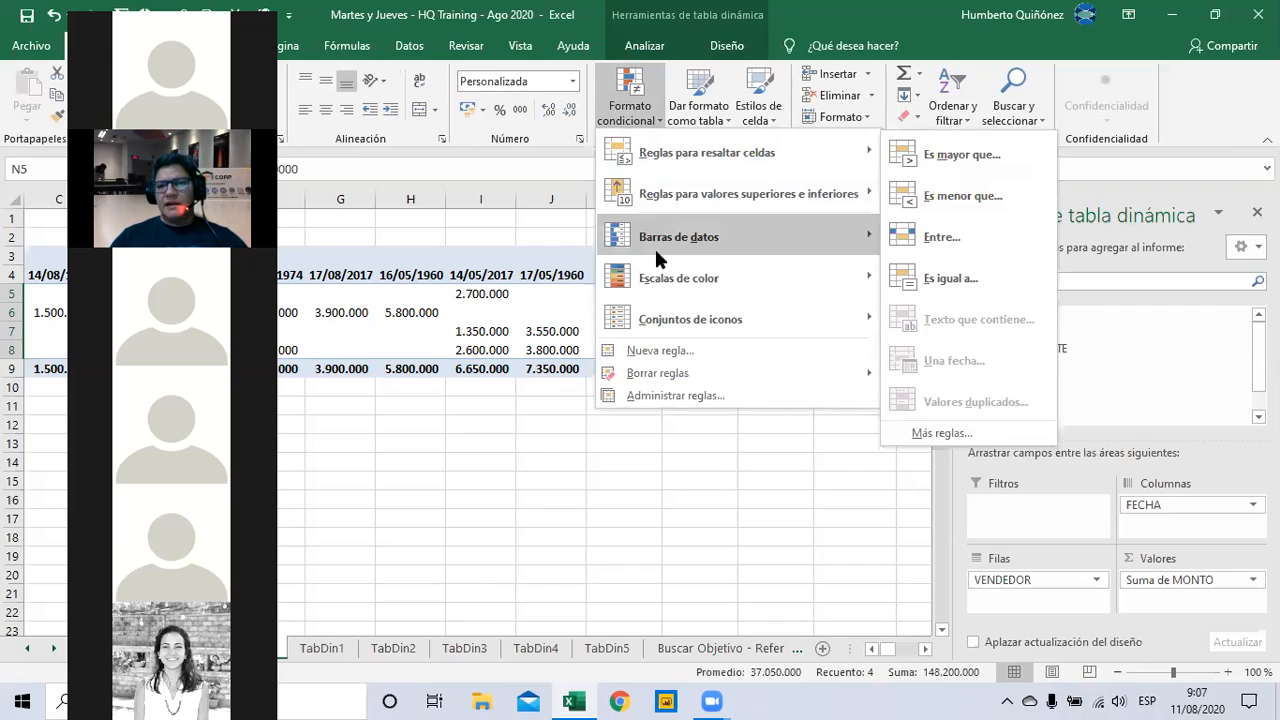
pyautogui.moveTo(667, 319)
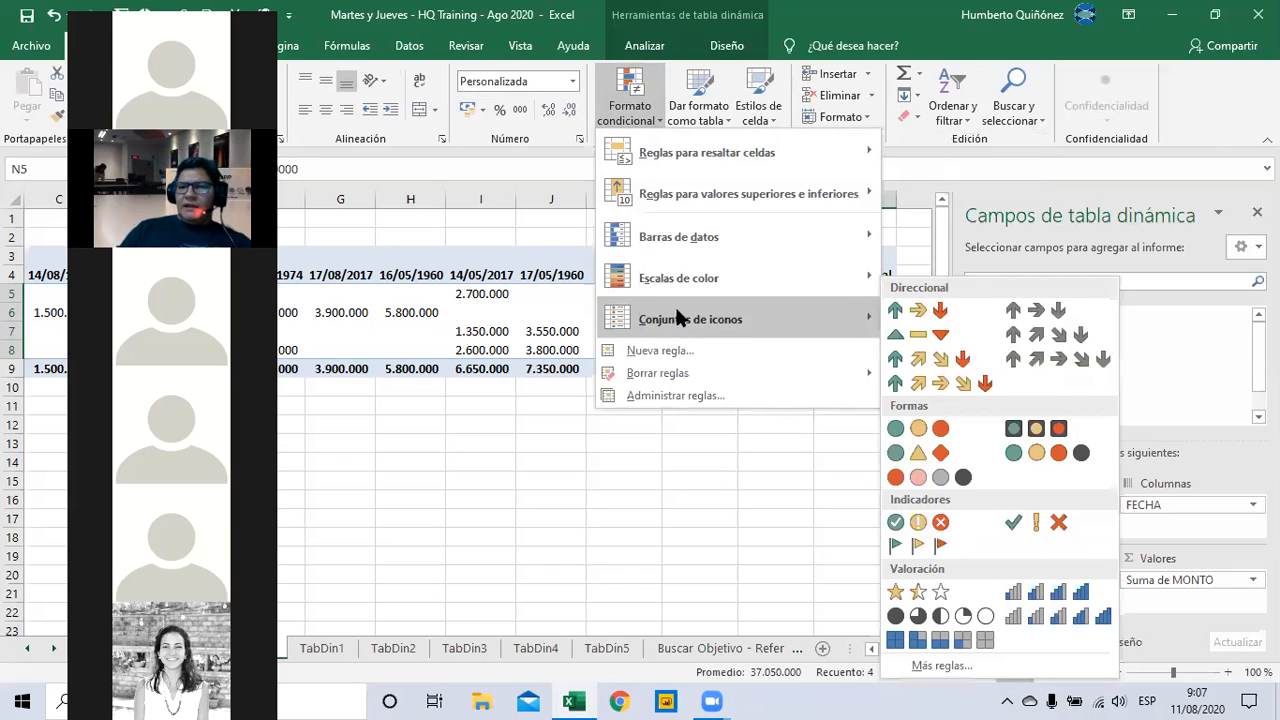
pyautogui.moveTo(694, 283)
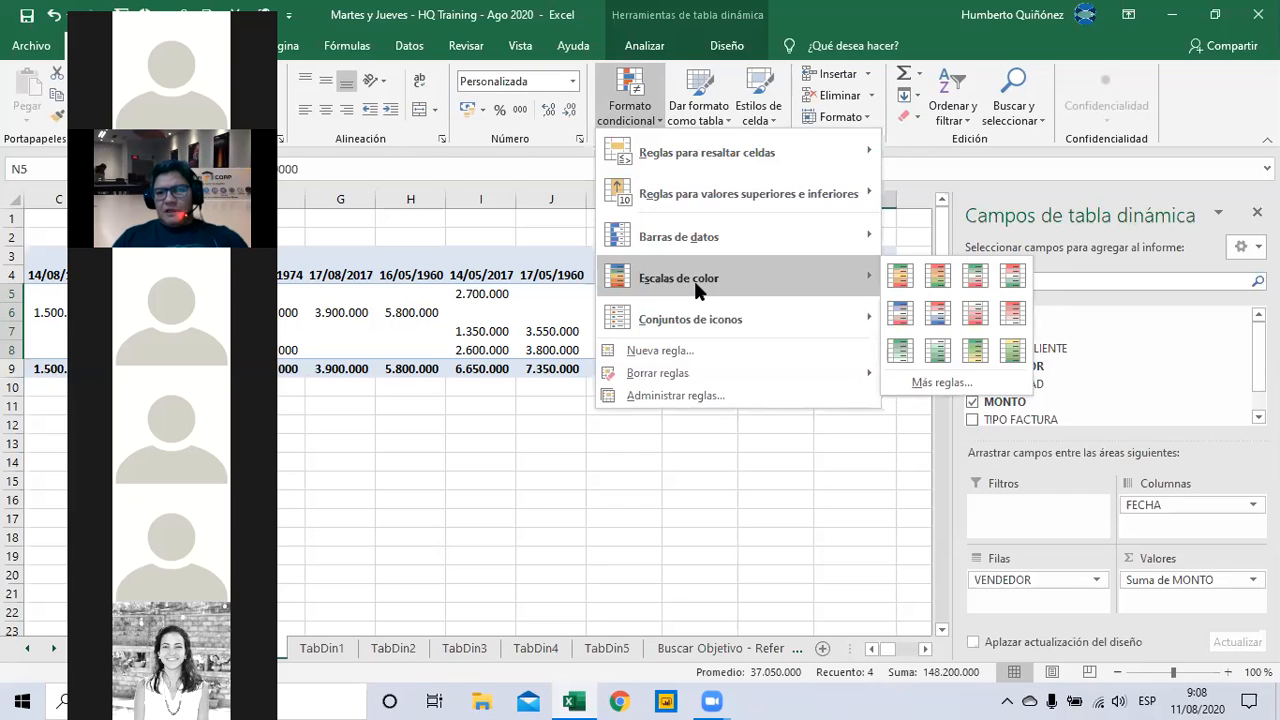
pyautogui.click(900, 277)
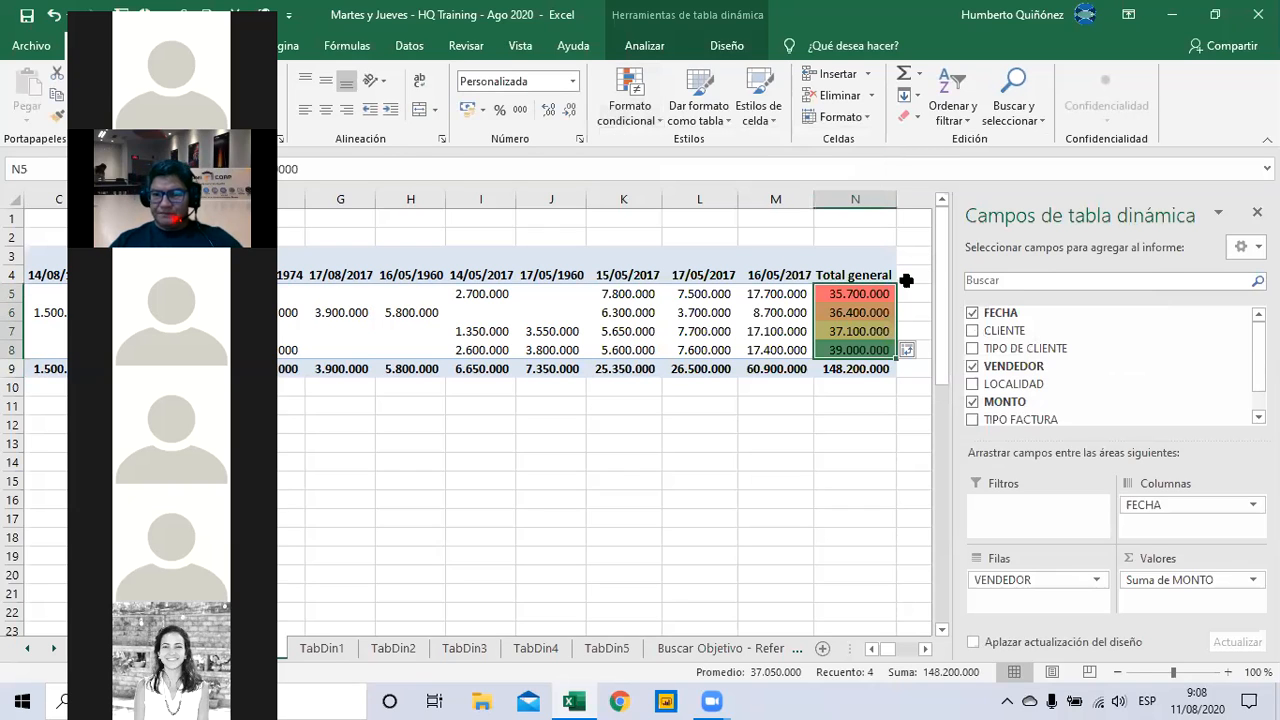
pyautogui.click(858, 400)
pyautogui.press('Up')
pyautogui.press('Up')
pyautogui.press('Up')
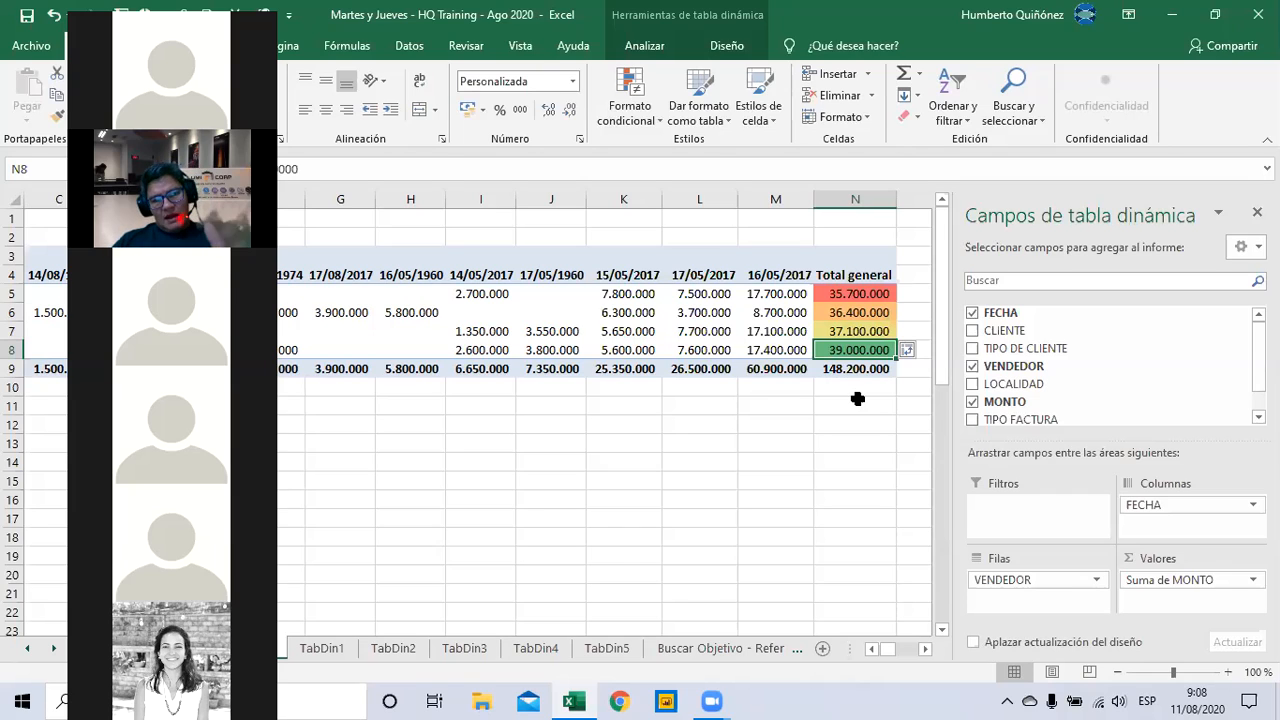
# Apply the three colored directional arrows icon set to all the date totals in the Total general row
pyautogui.press('Down')
pyautogui.press('Left')
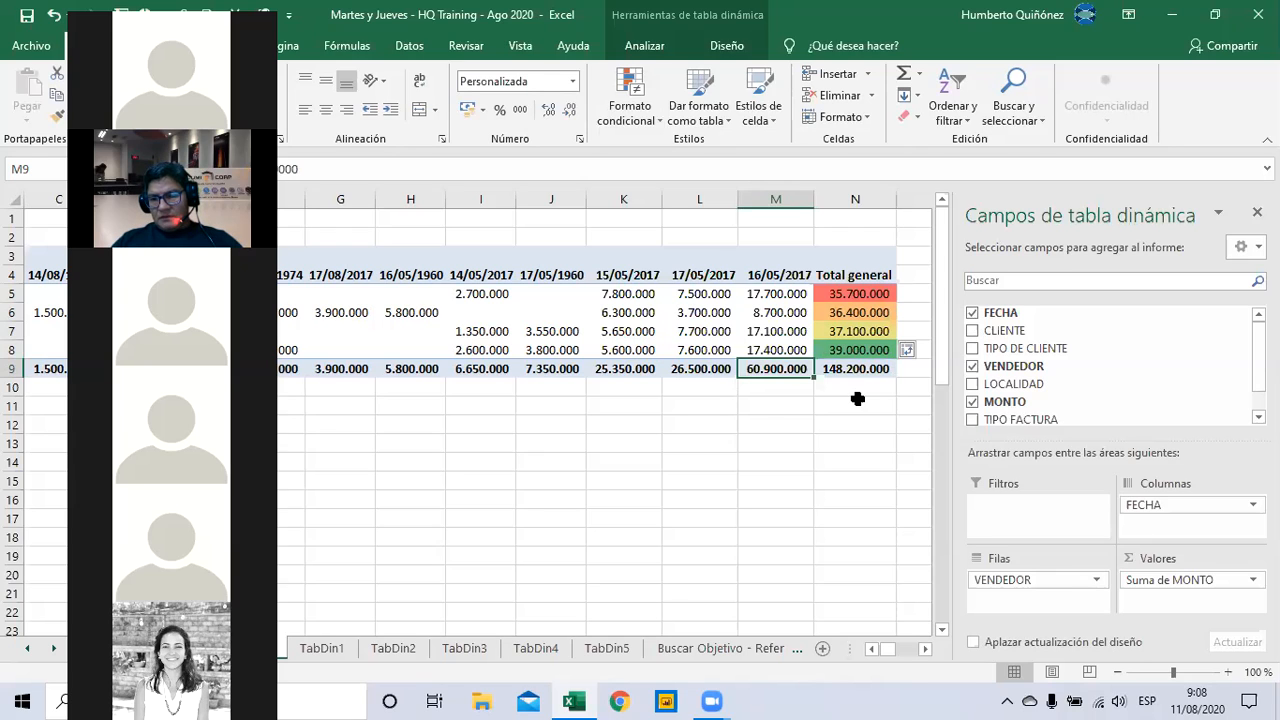
pyautogui.hotkey('ctrl', 'shift', 'Left')
pyautogui.hotkey('shift', 'Right')
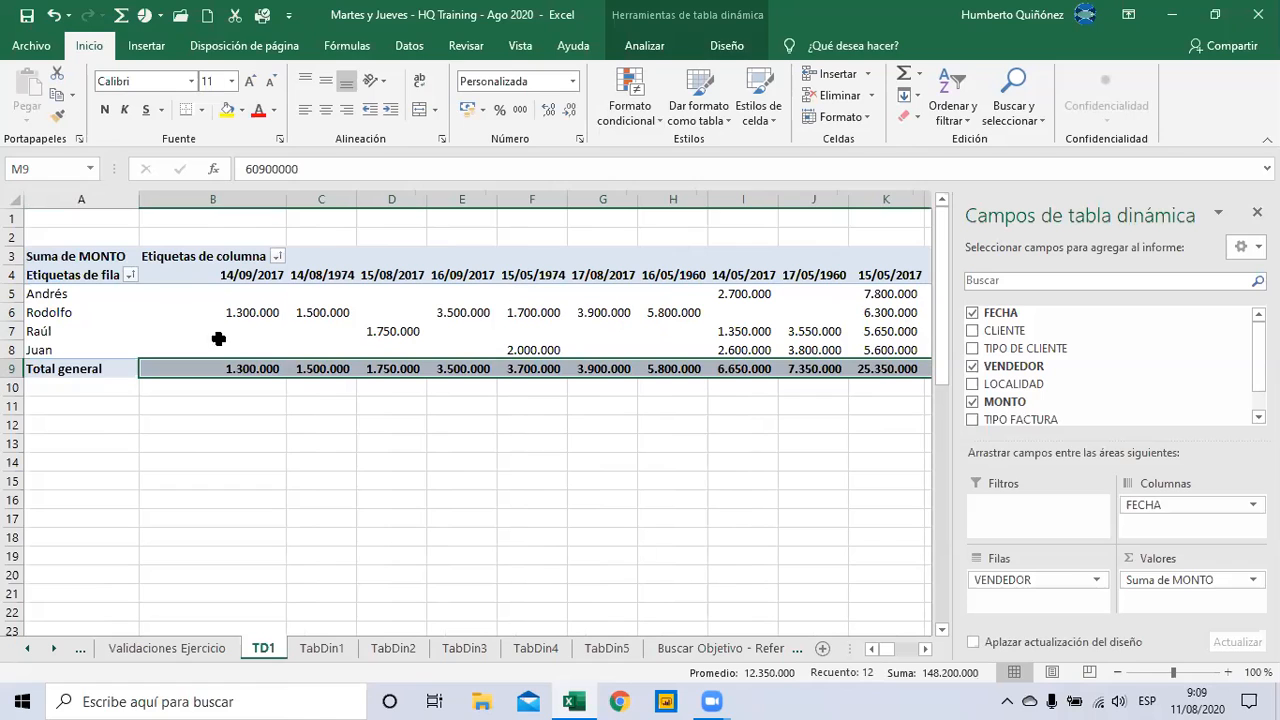
pyautogui.press('Right')
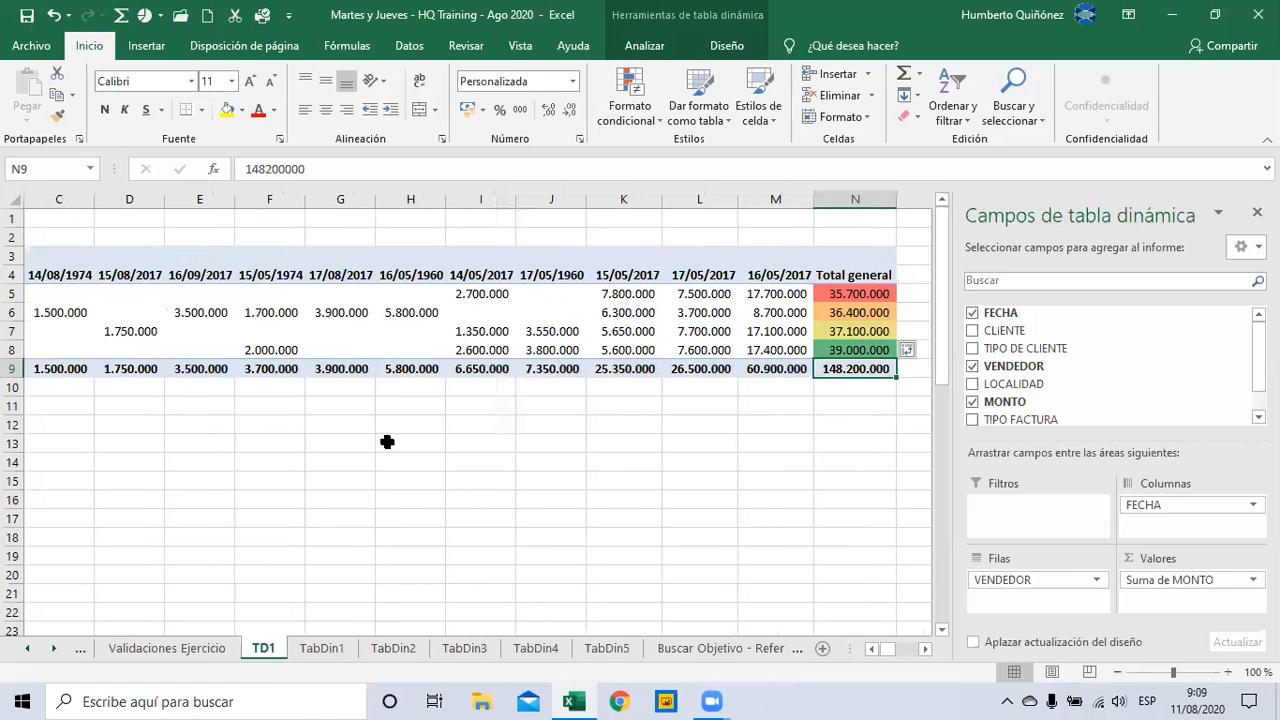
pyautogui.press('Left')
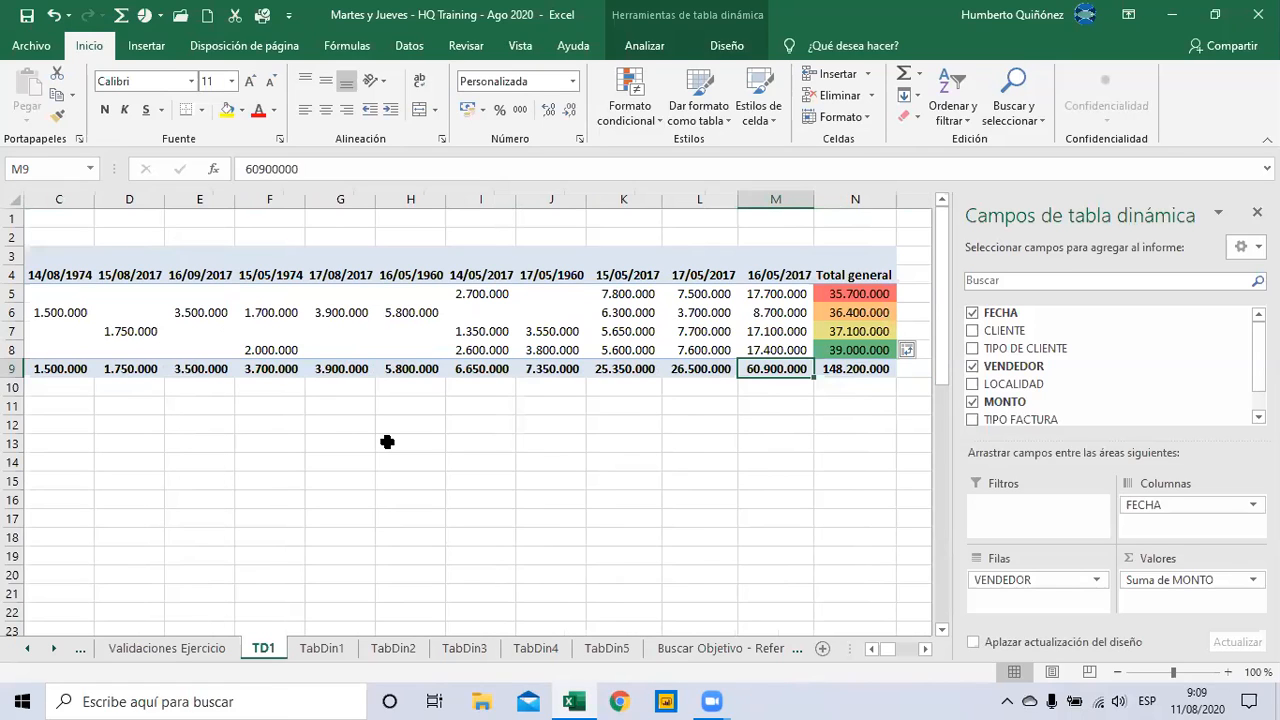
pyautogui.hotkey('ctrl', 'shift', 'Left')
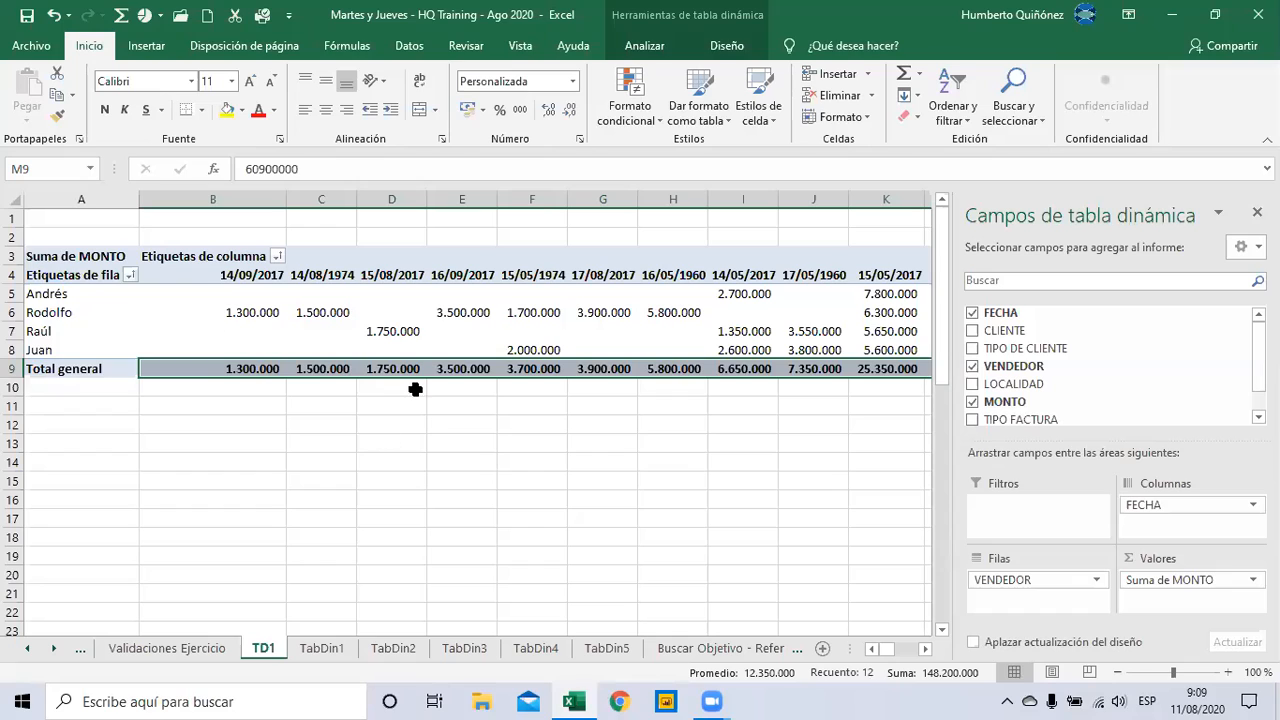
pyautogui.click(626, 117)
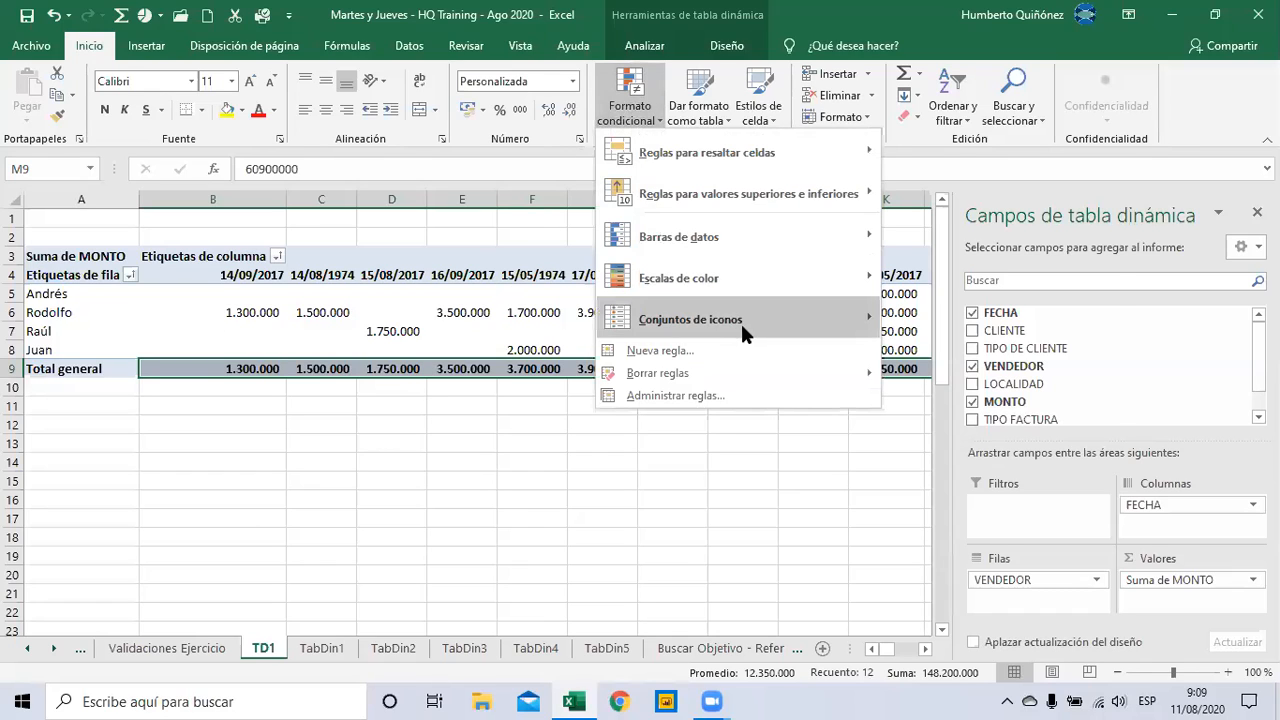
pyautogui.moveTo(743, 326)
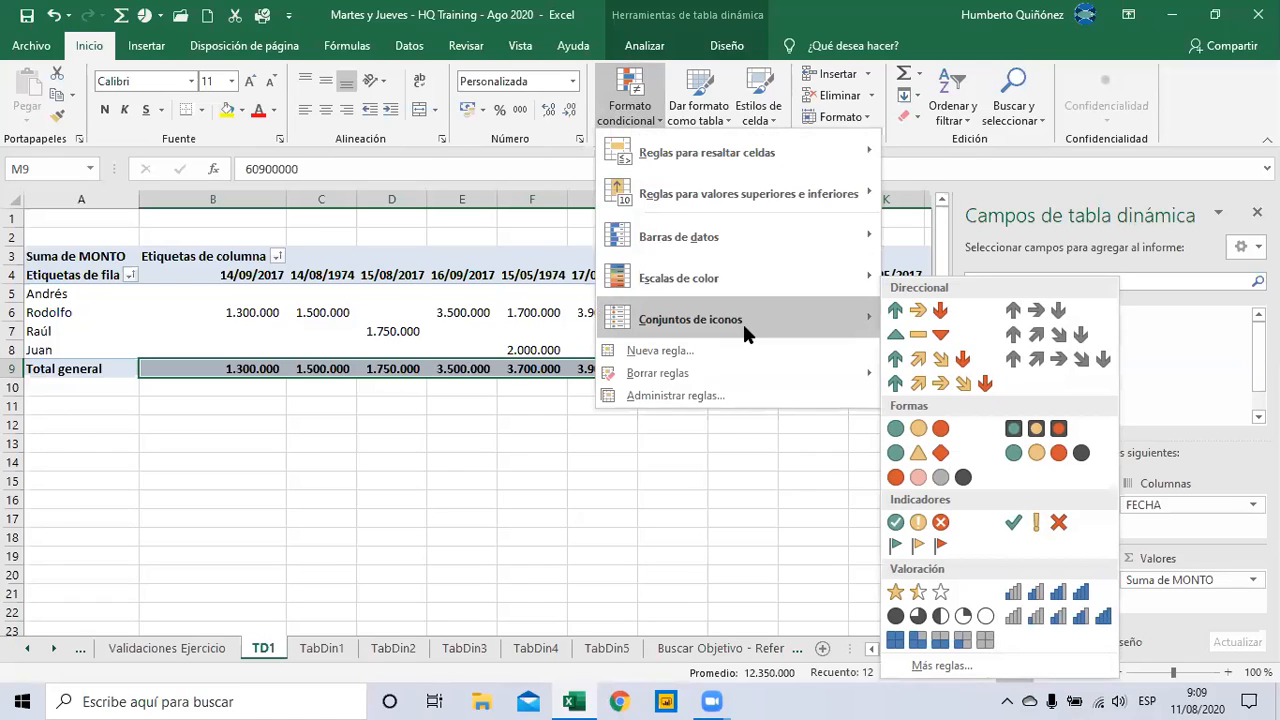
pyautogui.click(912, 314)
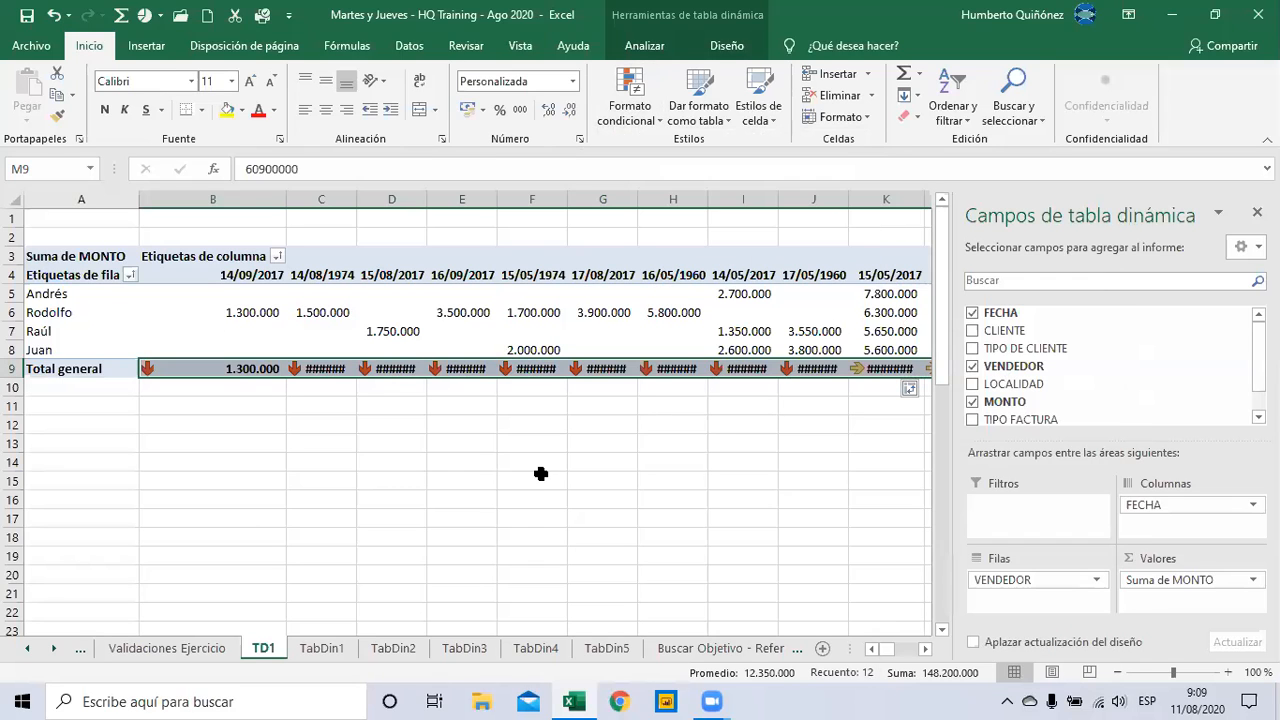
# Examine the arrow icons on the date totals across the Total general row, from end to end
pyautogui.press('Right')
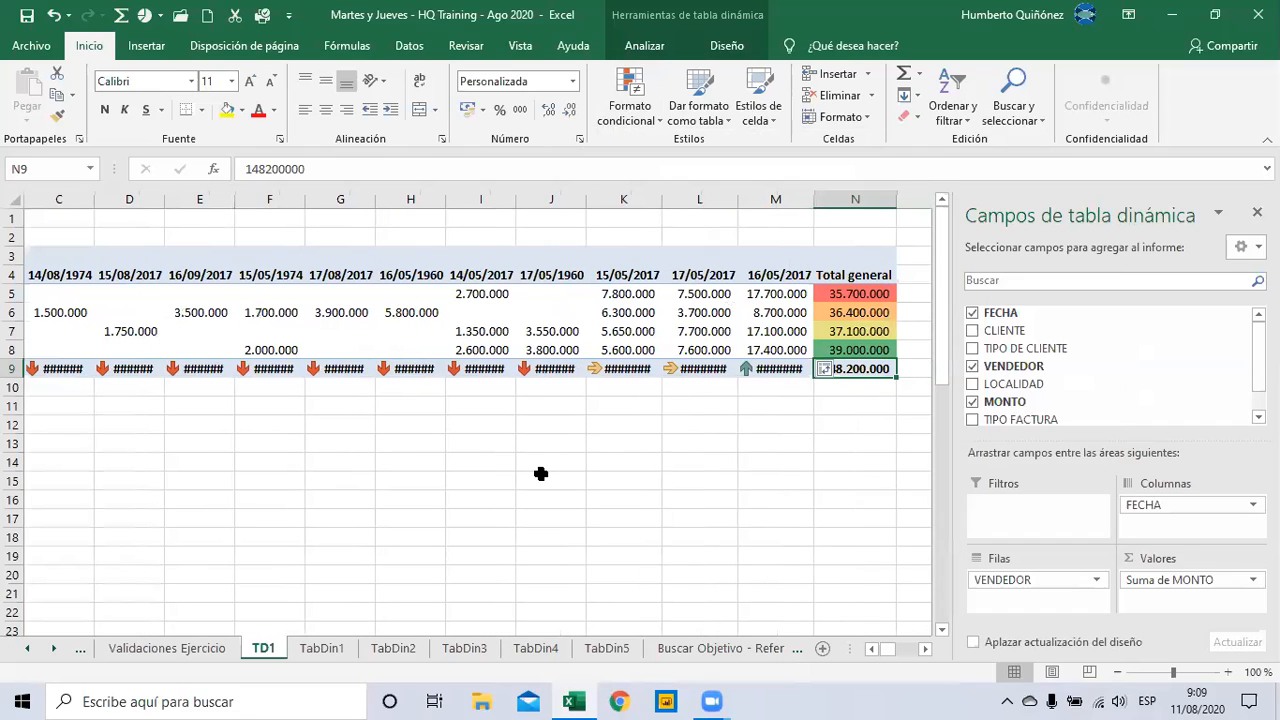
pyautogui.press('Left')
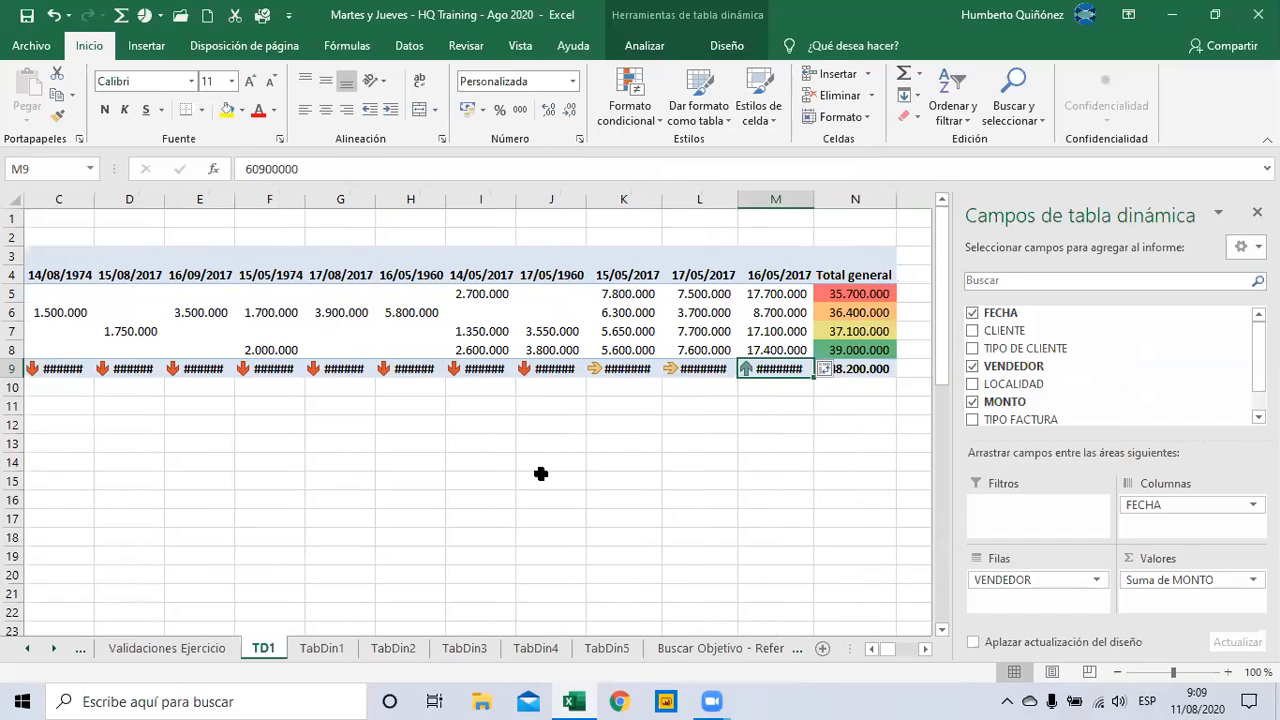
pyautogui.press('Left')
pyautogui.press('Left')
pyautogui.press('Left')
pyautogui.press('Left')
pyautogui.press('Left')
pyautogui.press('Left')
pyautogui.press('Left')
pyautogui.press('Left')
pyautogui.press('Left')
pyautogui.press('Left')
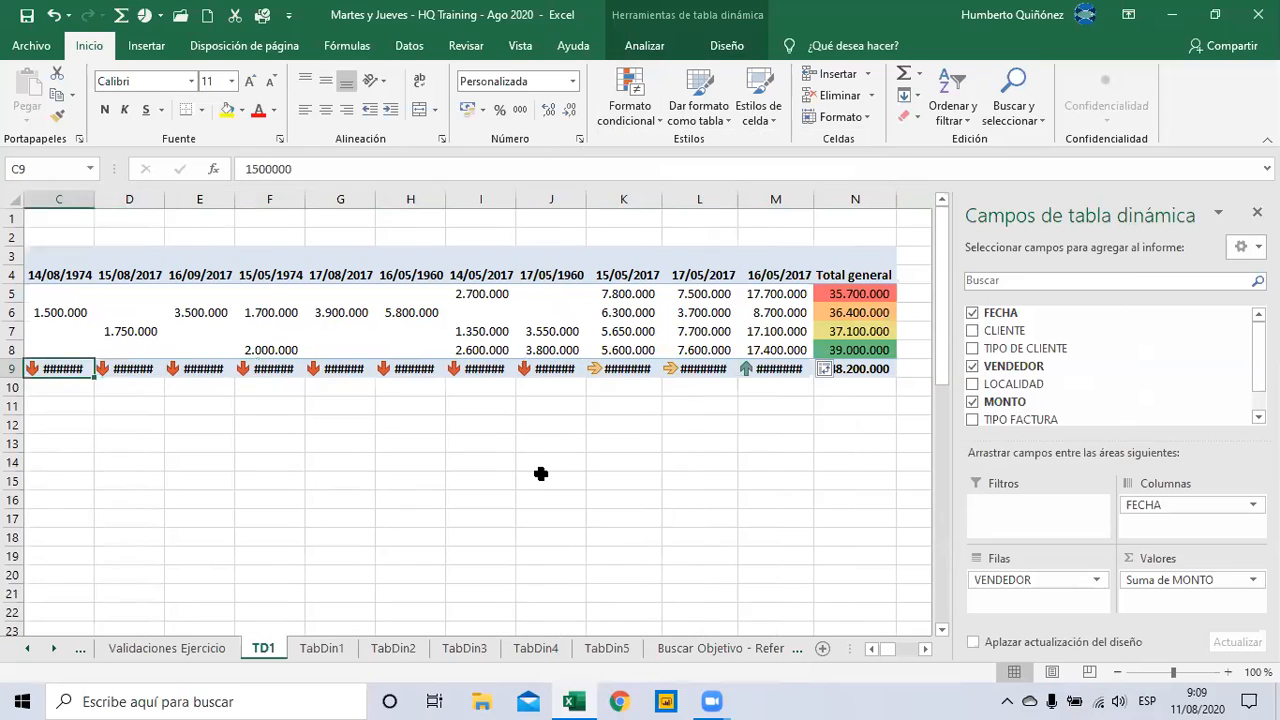
pyautogui.press('Left')
pyautogui.press('Left')
pyautogui.press('Right')
pyautogui.press('Right')
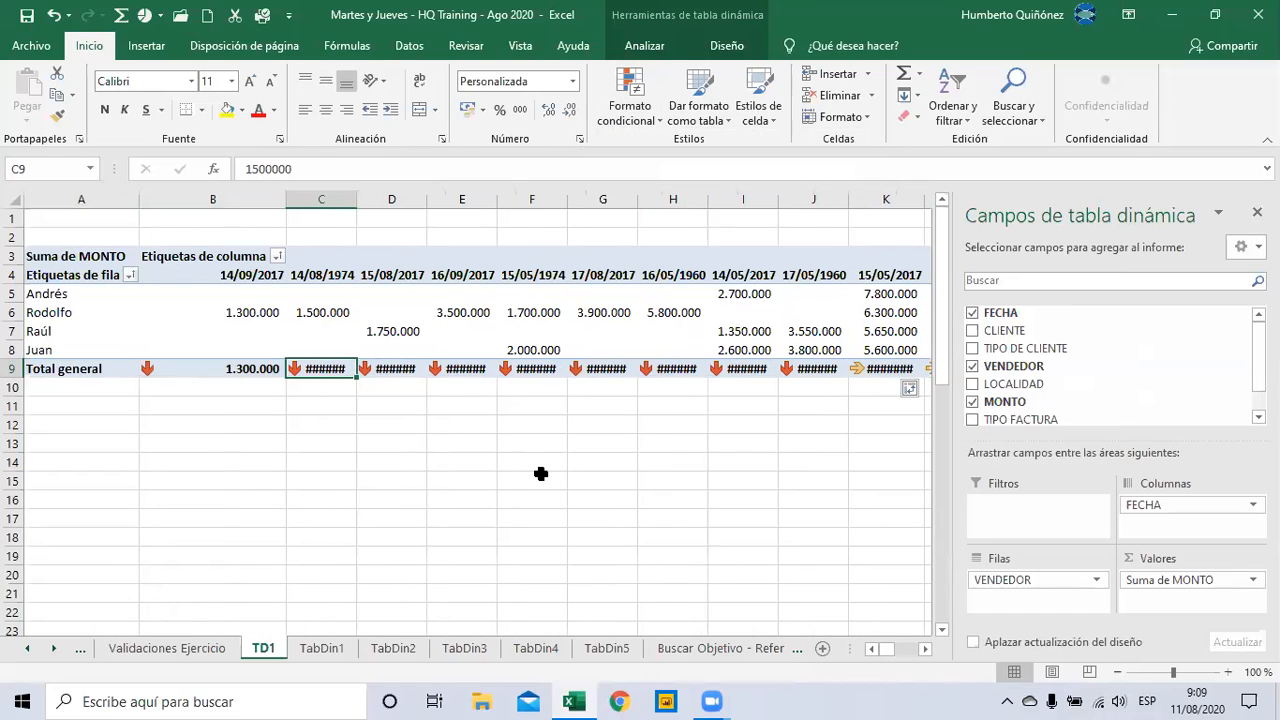
pyautogui.press('Right')
pyautogui.press('Right')
pyautogui.press('Right')
pyautogui.press('Right')
pyautogui.press('Right')
pyautogui.press('Right')
pyautogui.press('Right')
pyautogui.press('Right')
pyautogui.press('Right')
pyautogui.press('Right')
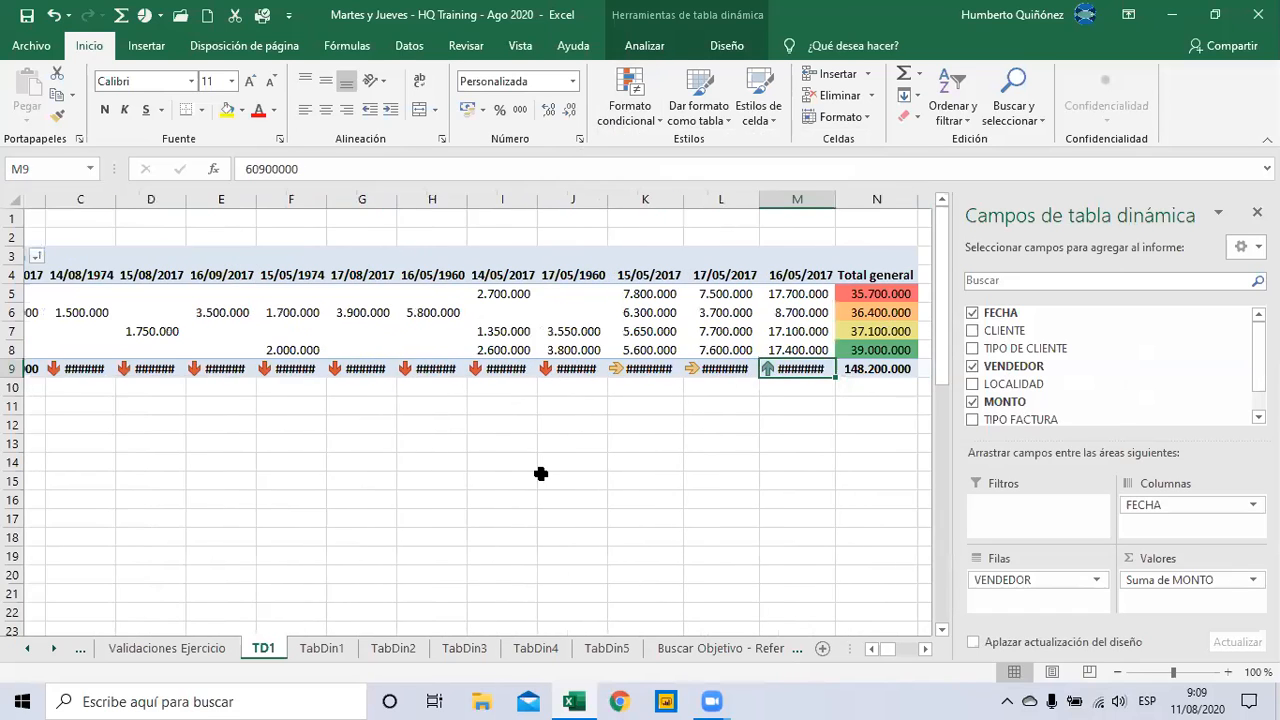
# Compare the color scale shades on the sellers' amounts in the Total general column
pyautogui.press('Right')
pyautogui.press('Up')
pyautogui.press('Up')
pyautogui.press('Up')
pyautogui.press('Up')
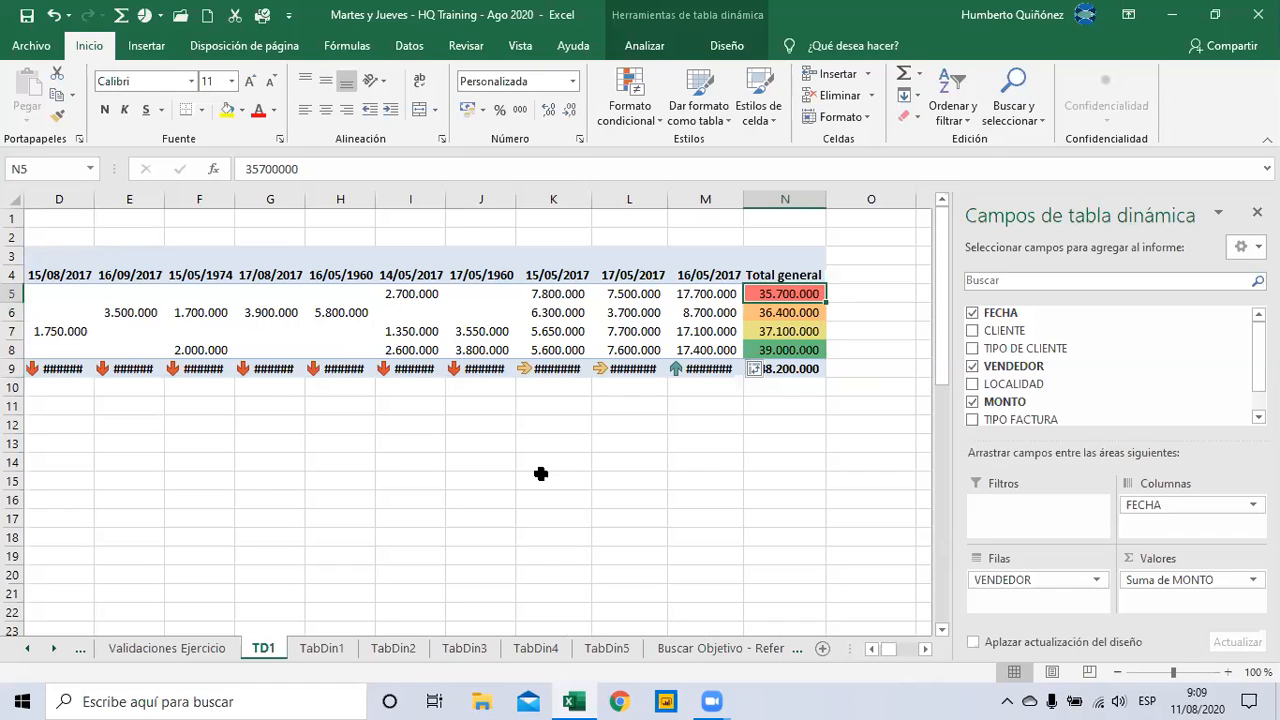
pyautogui.press('Down')
pyautogui.press('Down')
pyautogui.press('Down')
pyautogui.press('Down')
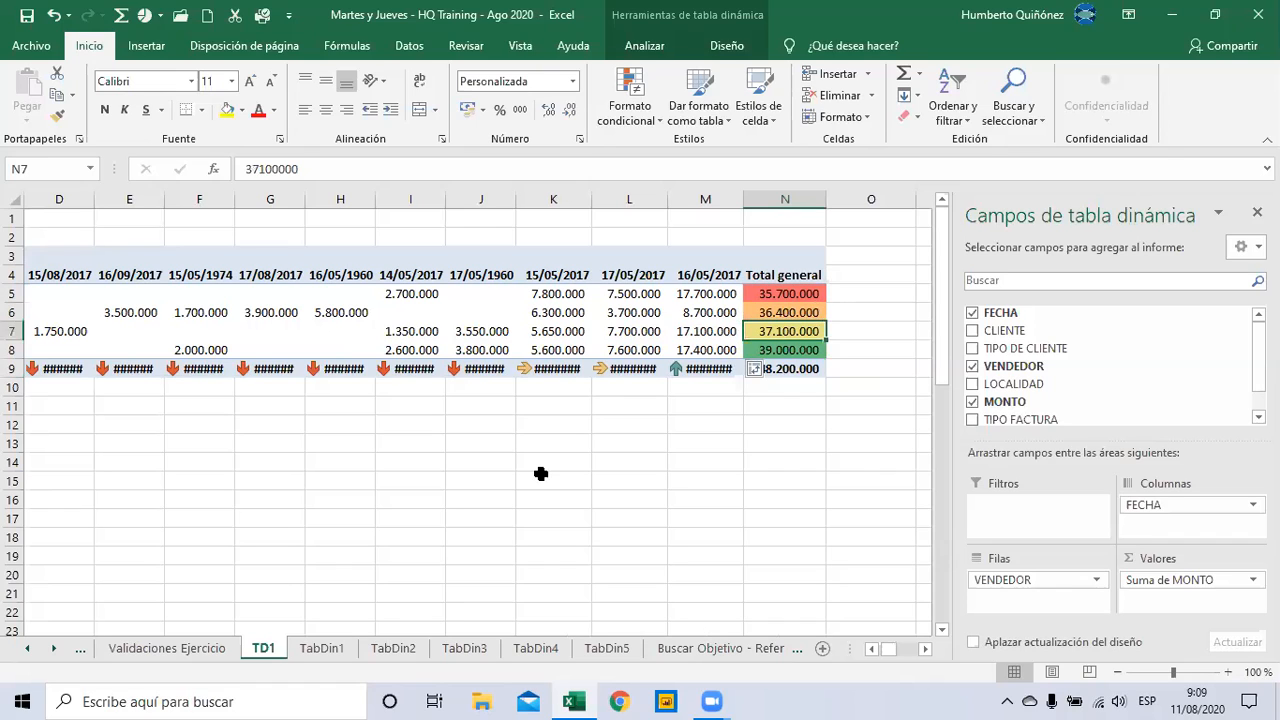
# Review the arrow icons back along the Total general row to the 14/09/2017 column
pyautogui.press('Left')
pyautogui.press('Left')
pyautogui.press('Left')
pyautogui.press('Left')
pyautogui.press('Left')
pyautogui.press('Left')
pyautogui.press('Left')
pyautogui.press('Left')
pyautogui.press('Left')
pyautogui.press('Left')
pyautogui.press('Left')
pyautogui.press('Left')
pyautogui.press('Left')
pyautogui.press('Right')
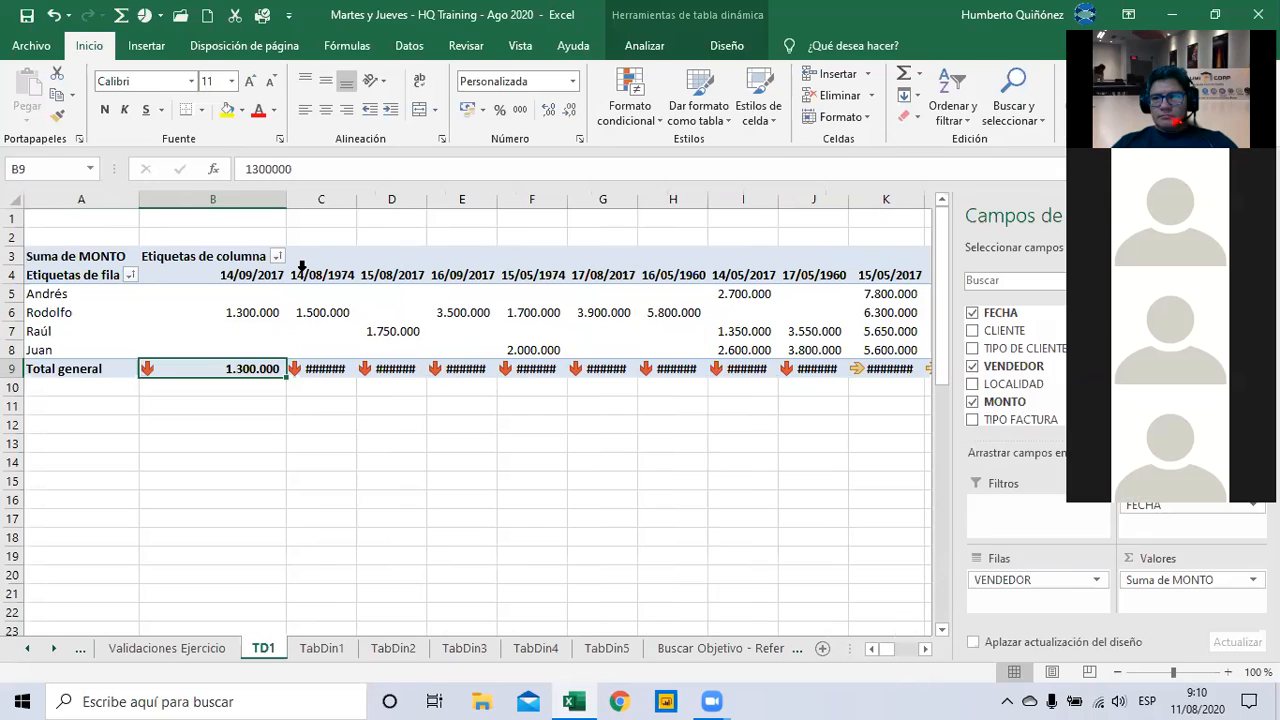
# Undo the icon set on the date totals and the color scale on the sellers' amounts
pyautogui.hotkey('ctrl', 'Right')
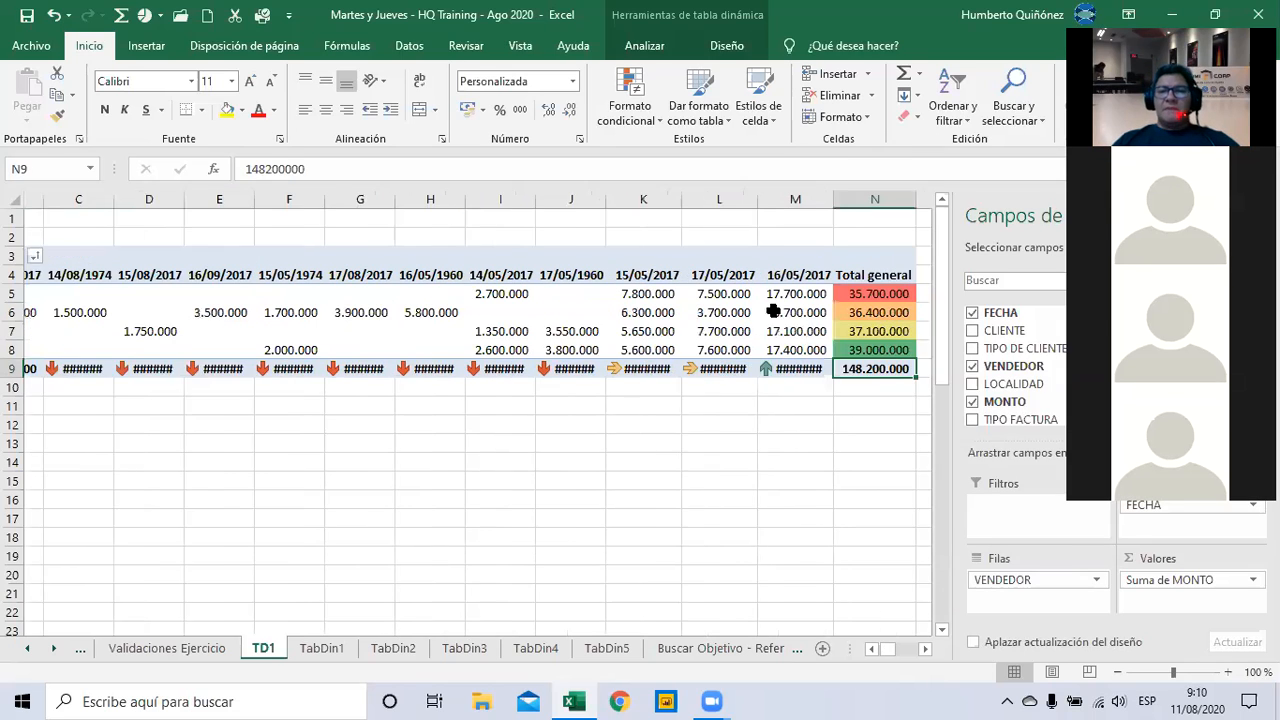
pyautogui.press('Up')
pyautogui.press('Up')
pyautogui.press('Up')
pyautogui.press('Up')
pyautogui.hotkey('shift', 'Down')
pyautogui.hotkey('shift', 'Down')
pyautogui.hotkey('shift', 'Down')
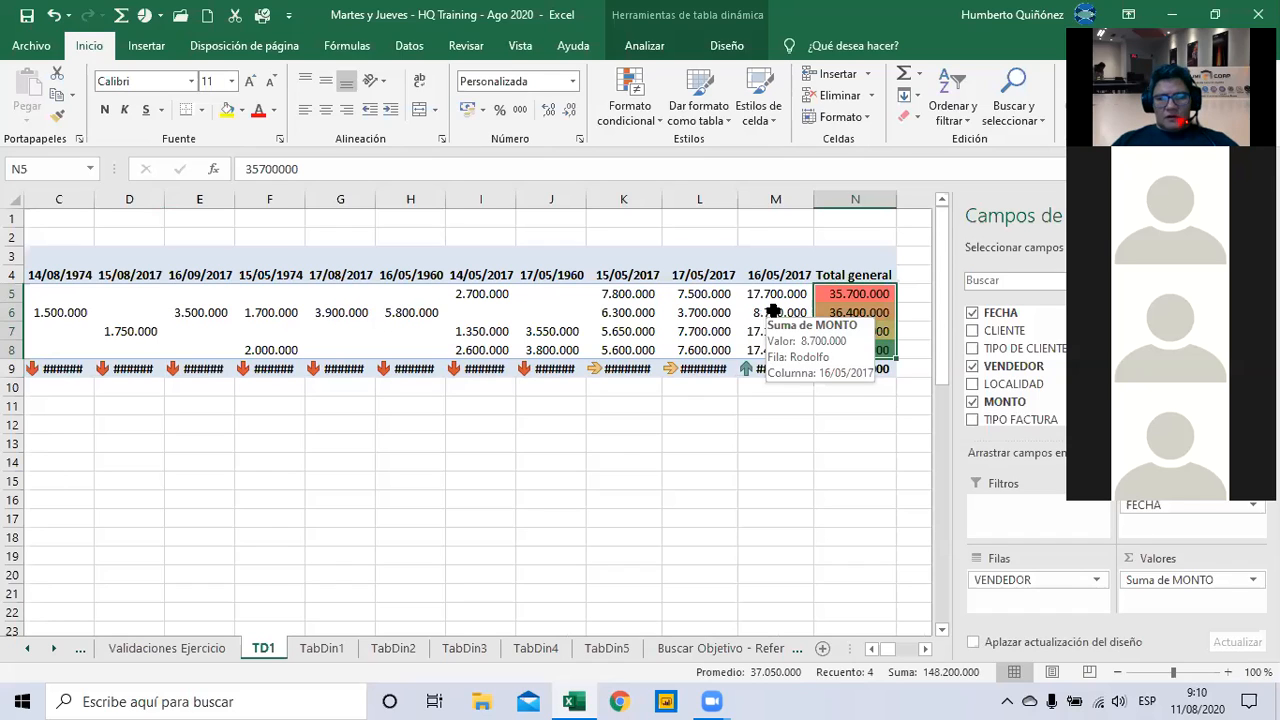
pyautogui.hotkey('ctrl', 'z')
pyautogui.hotkey('ctrl', 'z')
pyautogui.hotkey('ctrl', 'z')
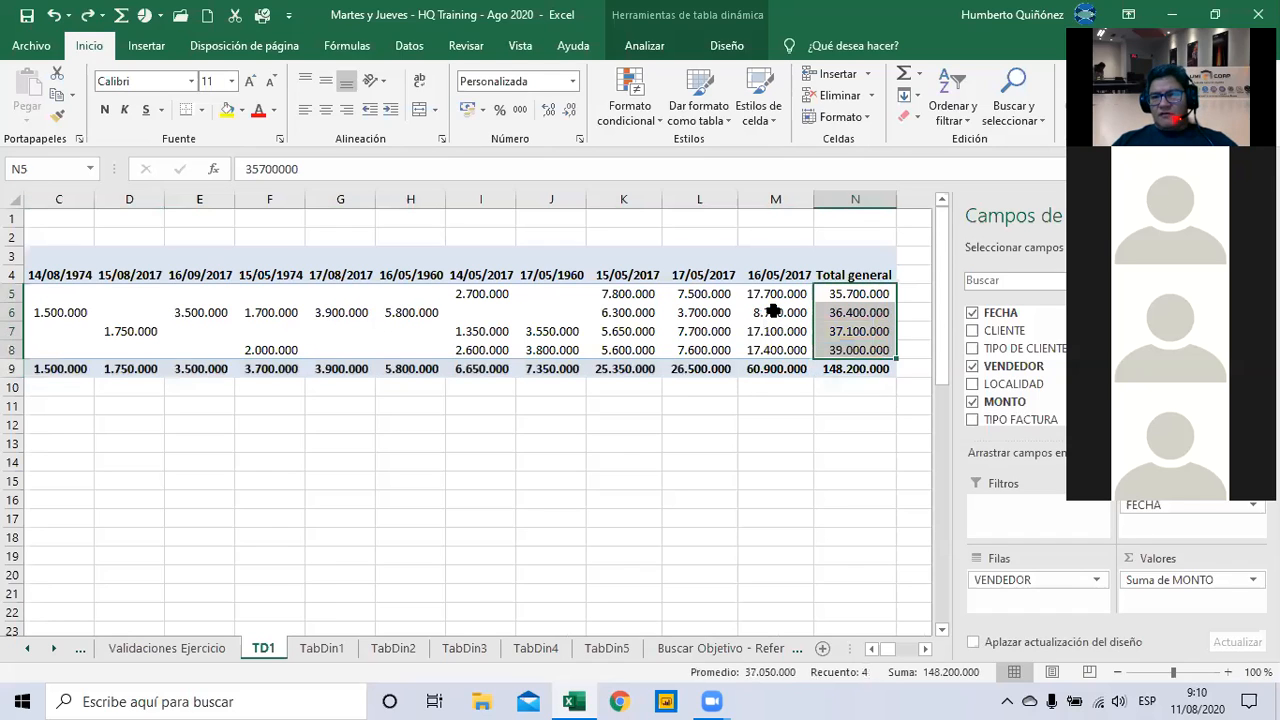
# Look over the last few date totals and the grand total in the Total general row
pyautogui.press('Down')
pyautogui.press('Down')
pyautogui.press('Left')
pyautogui.press('Left')
pyautogui.press('Left')
pyautogui.press('Right')
pyautogui.press('Right')
pyautogui.press('Right')
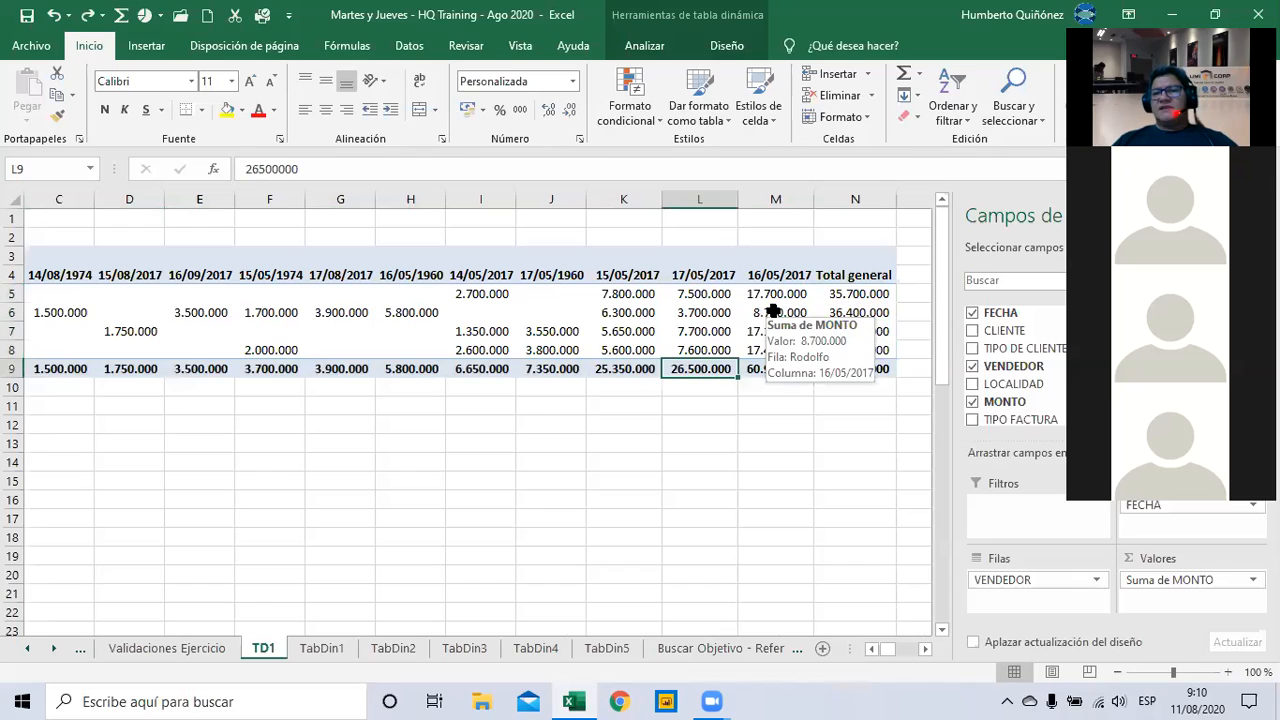
# Apply the green-yellow-red color scale to the four sellers' amounts in the Total general column
pyautogui.press('Up')
pyautogui.press('Up')
pyautogui.press('Up')
pyautogui.press('Up')
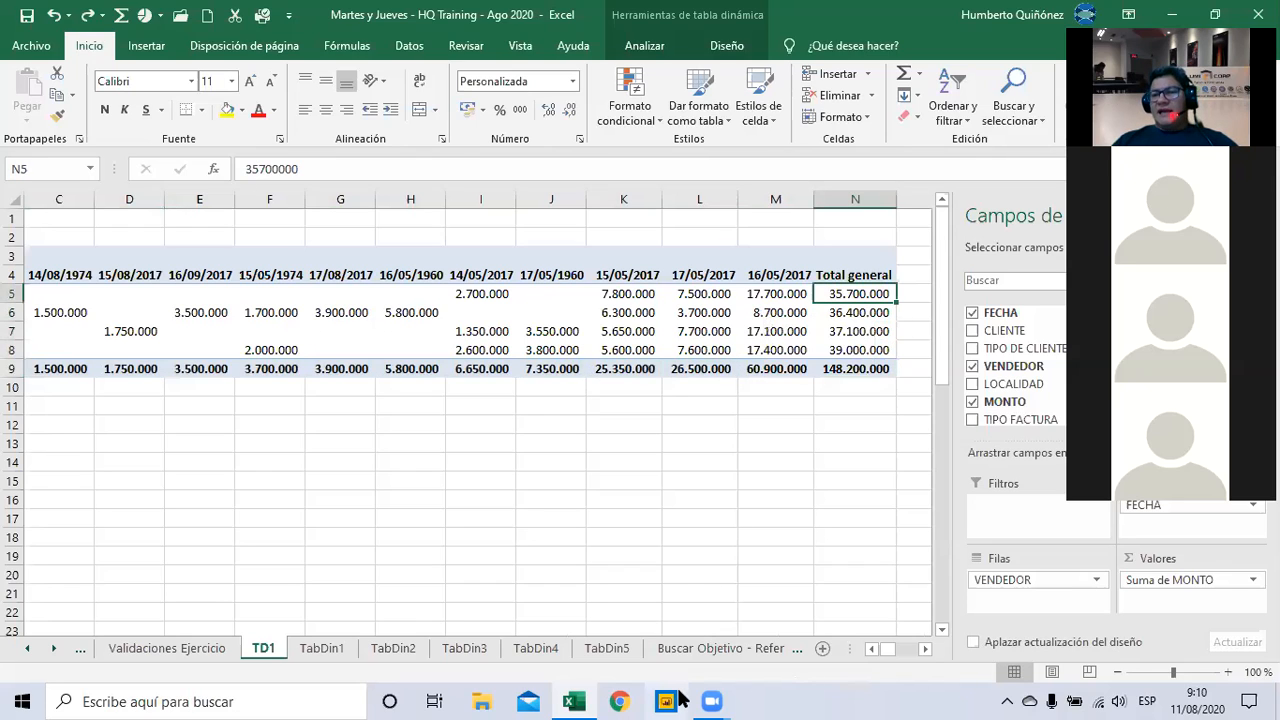
pyautogui.hotkey('shift', 'Down')
pyautogui.hotkey('shift', 'Down')
pyautogui.hotkey('shift', 'Down')
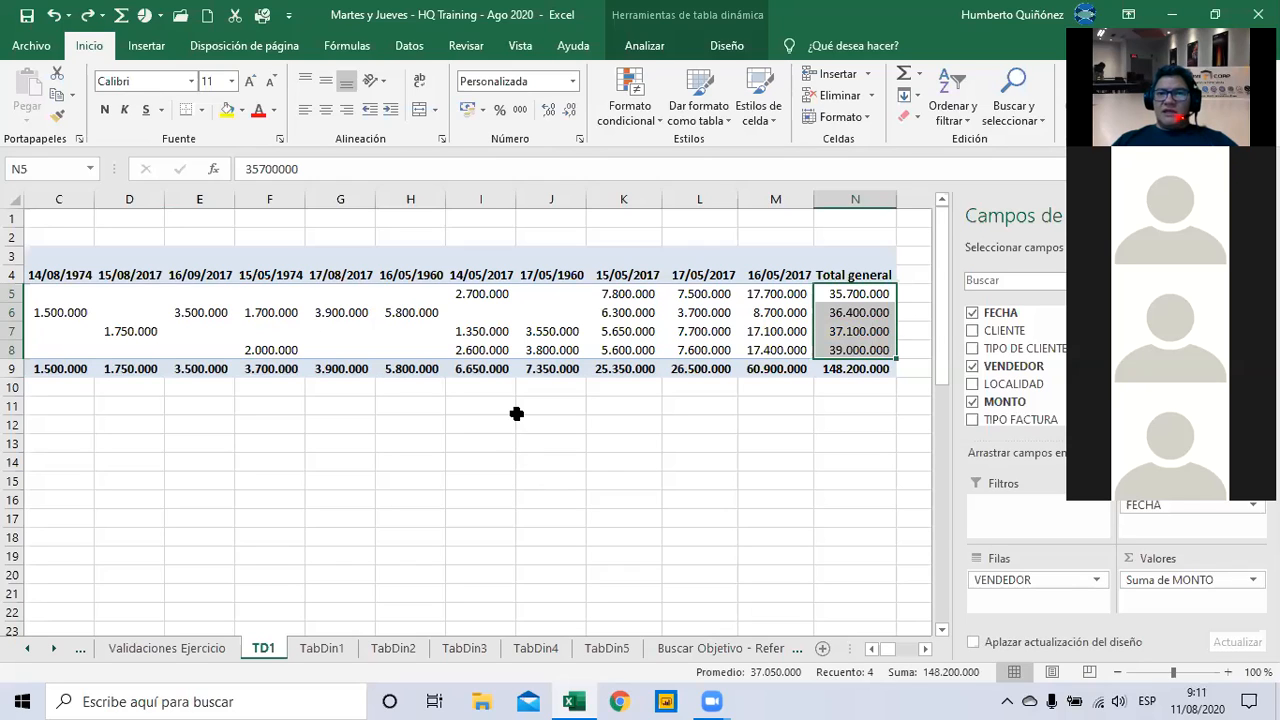
pyautogui.click(84, 55)
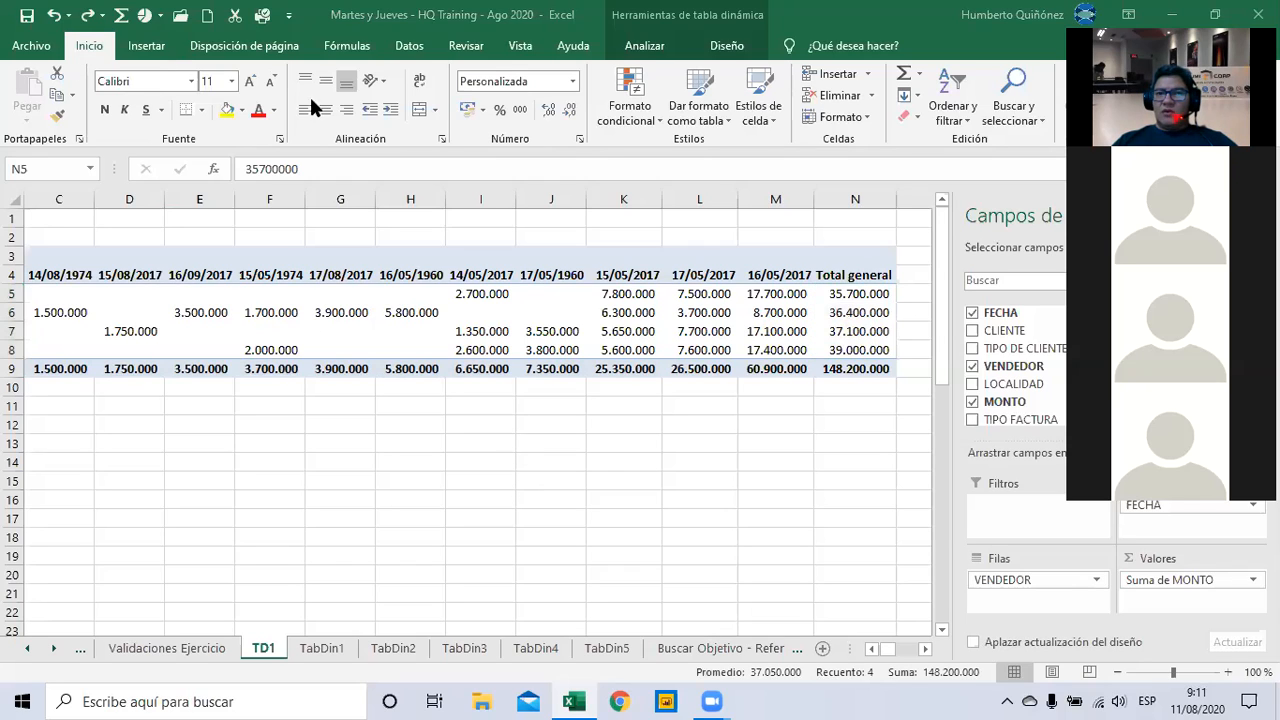
pyautogui.click(636, 117)
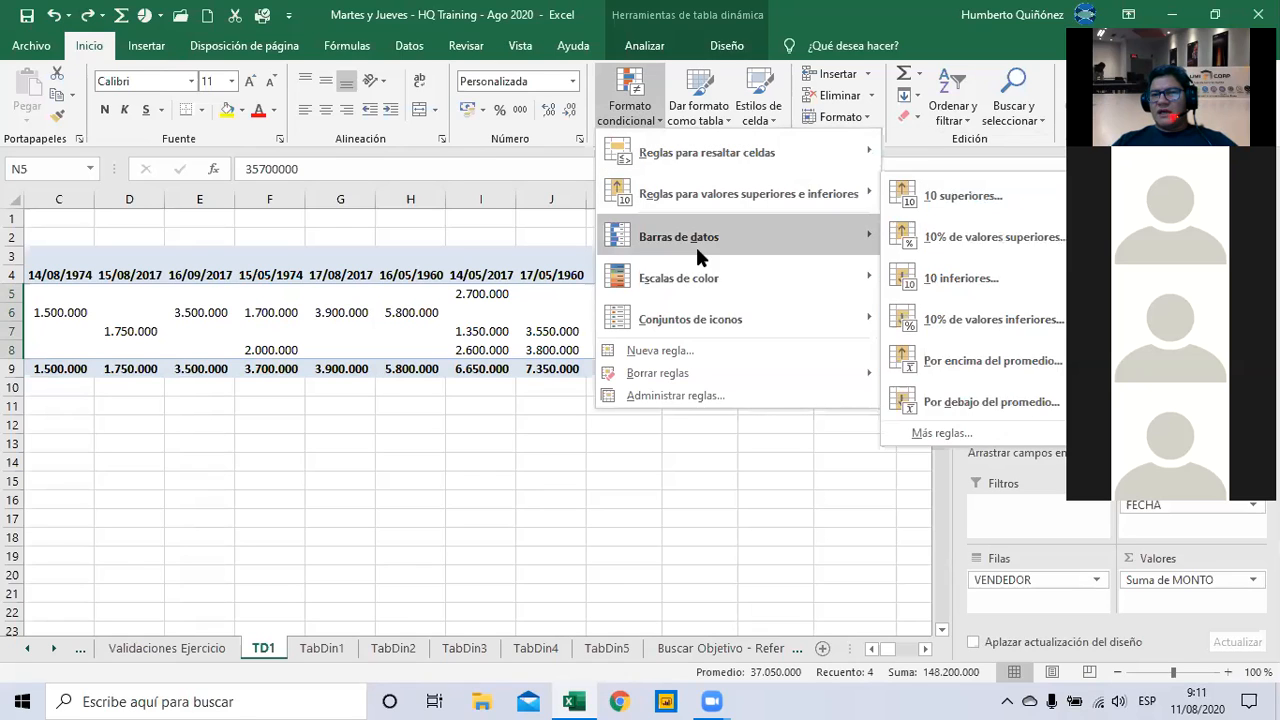
pyautogui.moveTo(705, 285)
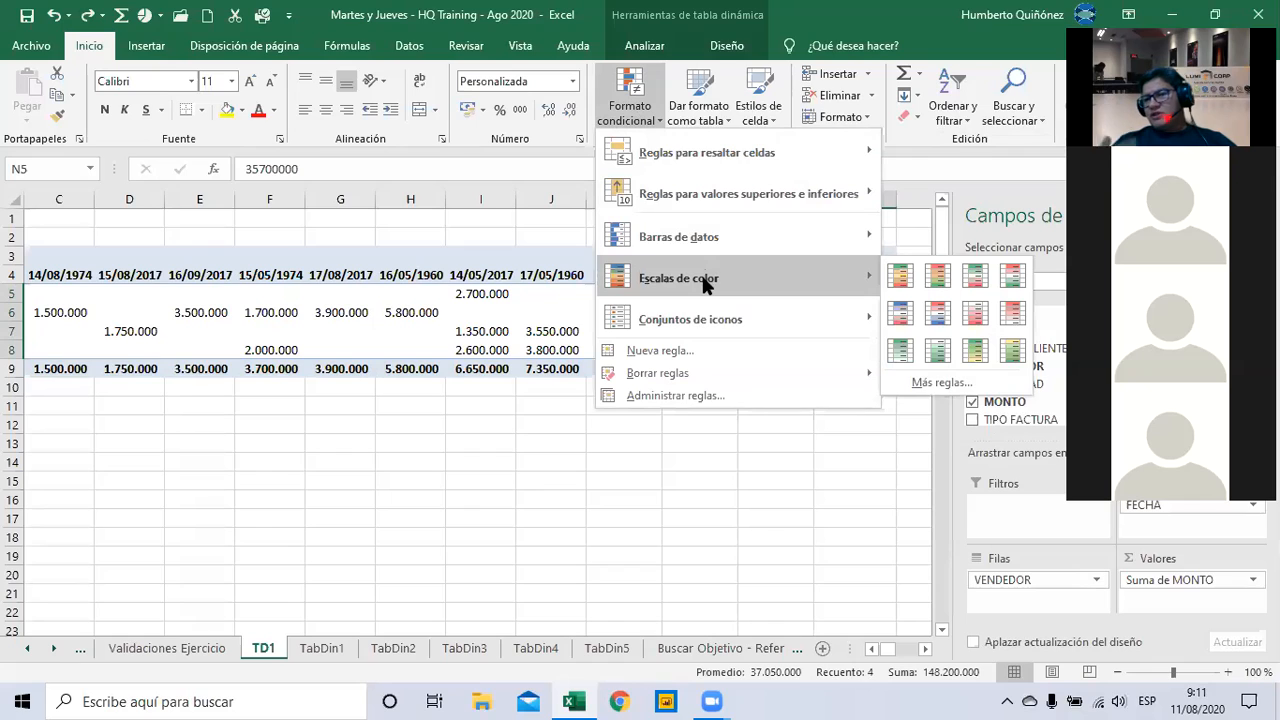
pyautogui.click(900, 275)
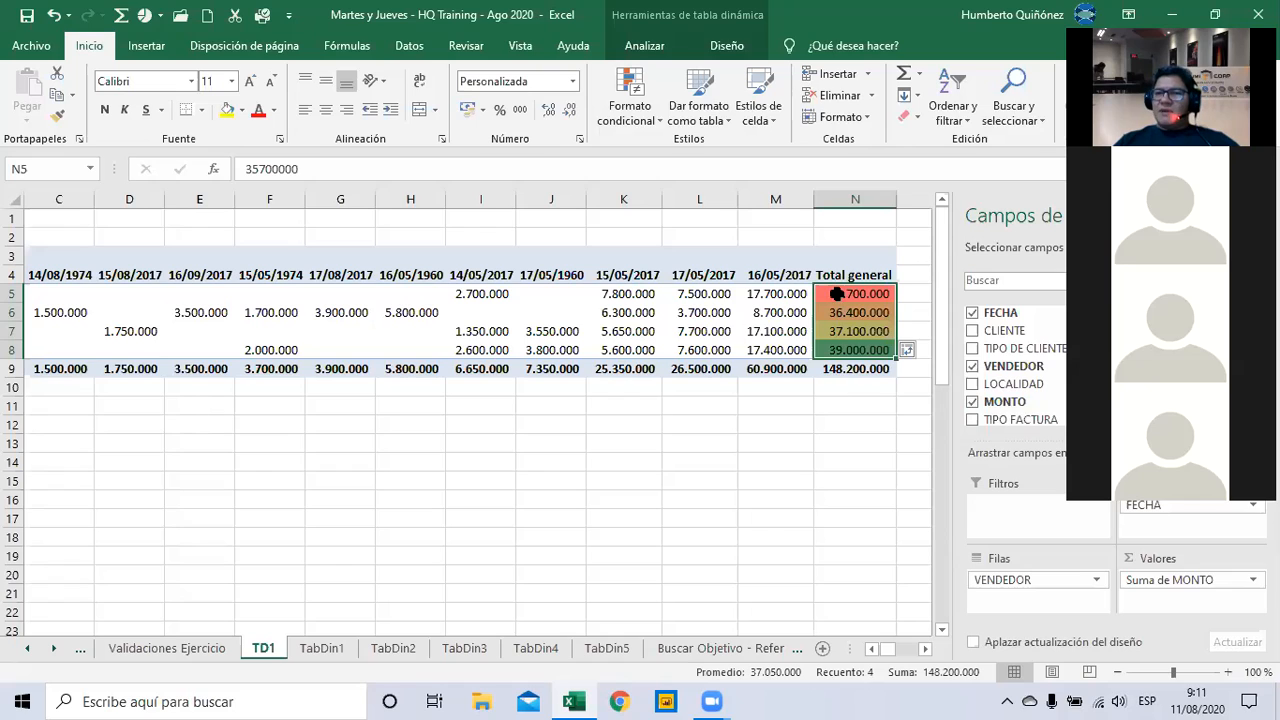
# Sort the sellers by their Total general amount from largest to smallest and check the first and last colored amounts
pyautogui.click(849, 295)
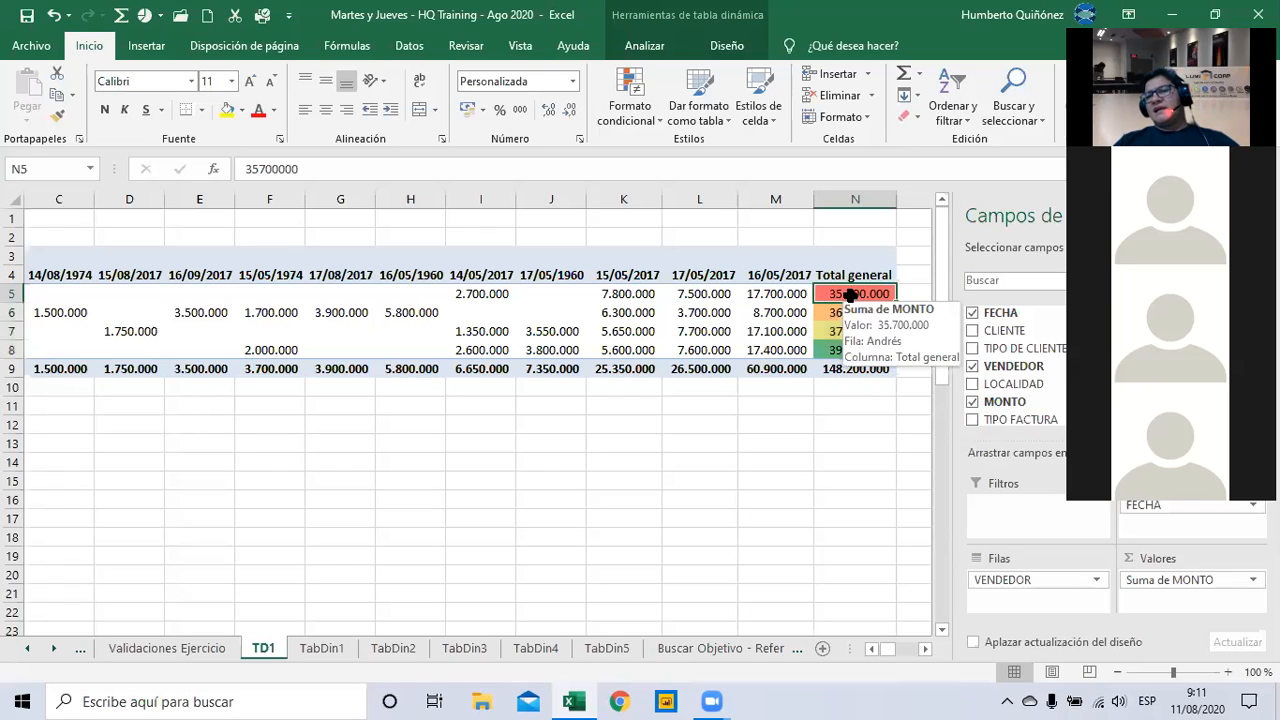
pyautogui.click(843, 350)
pyautogui.moveTo(849, 300)
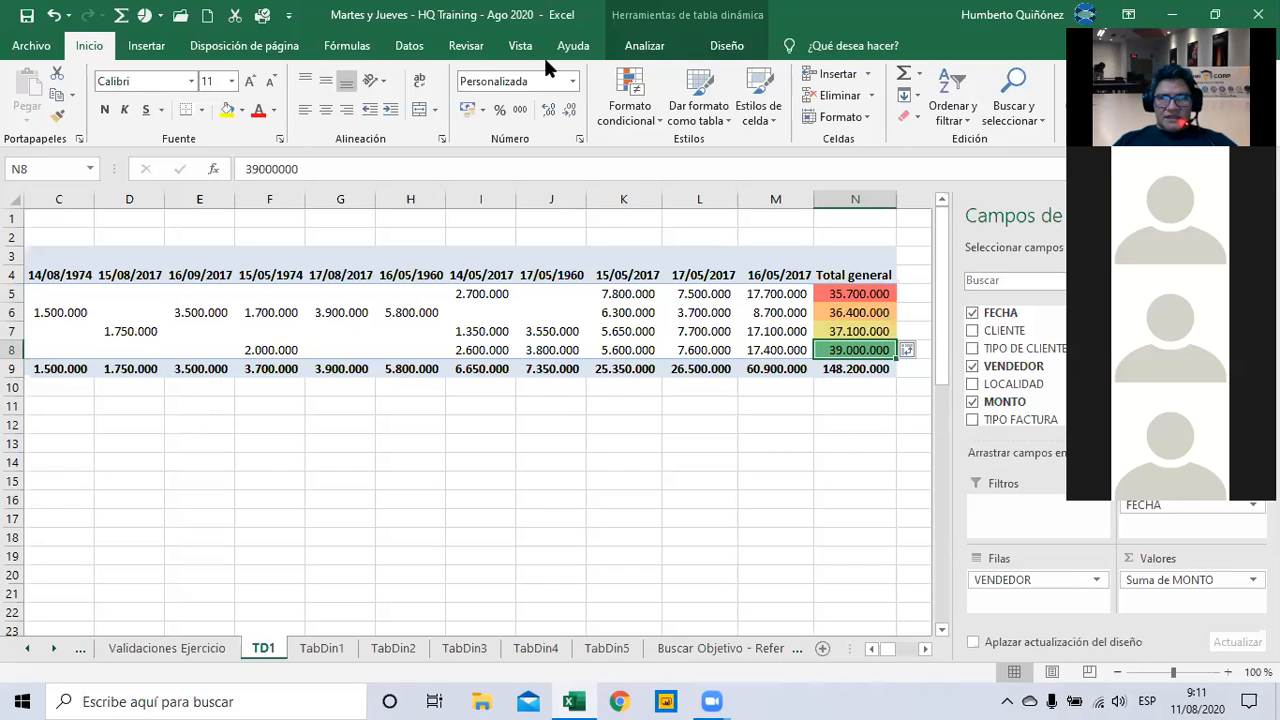
pyautogui.click(408, 46)
pyautogui.click(455, 110)
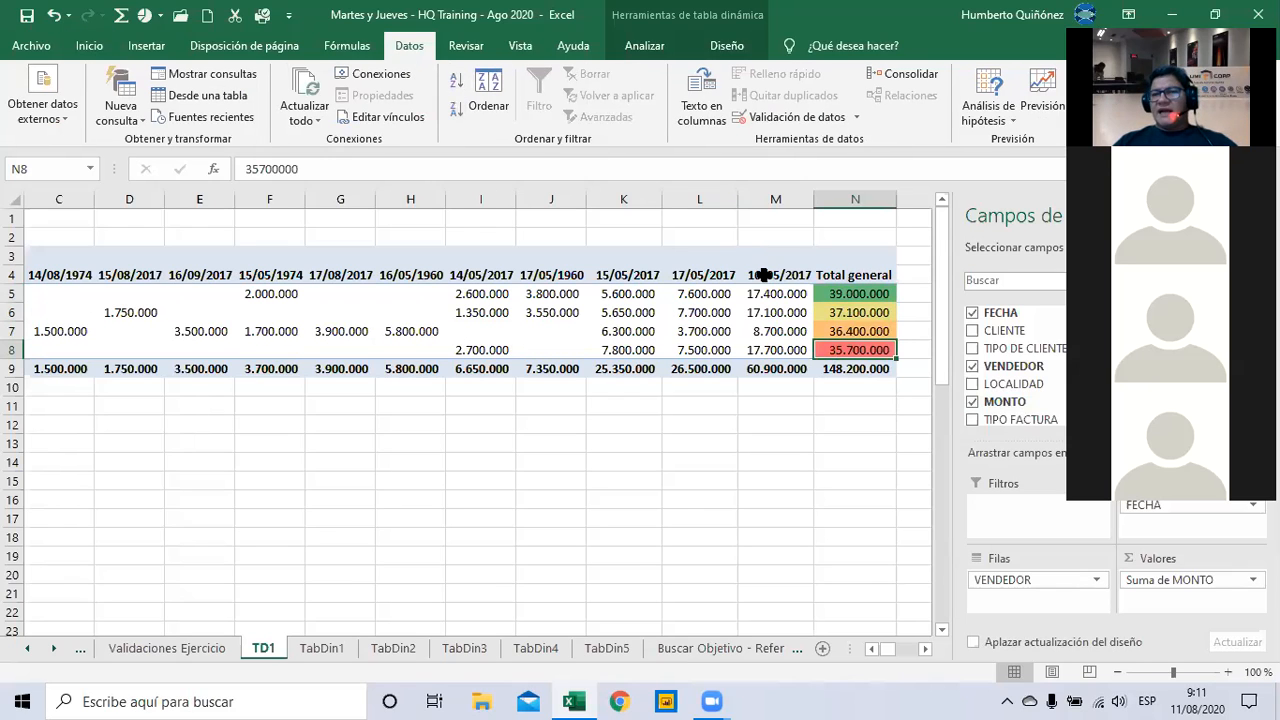
pyautogui.click(836, 293)
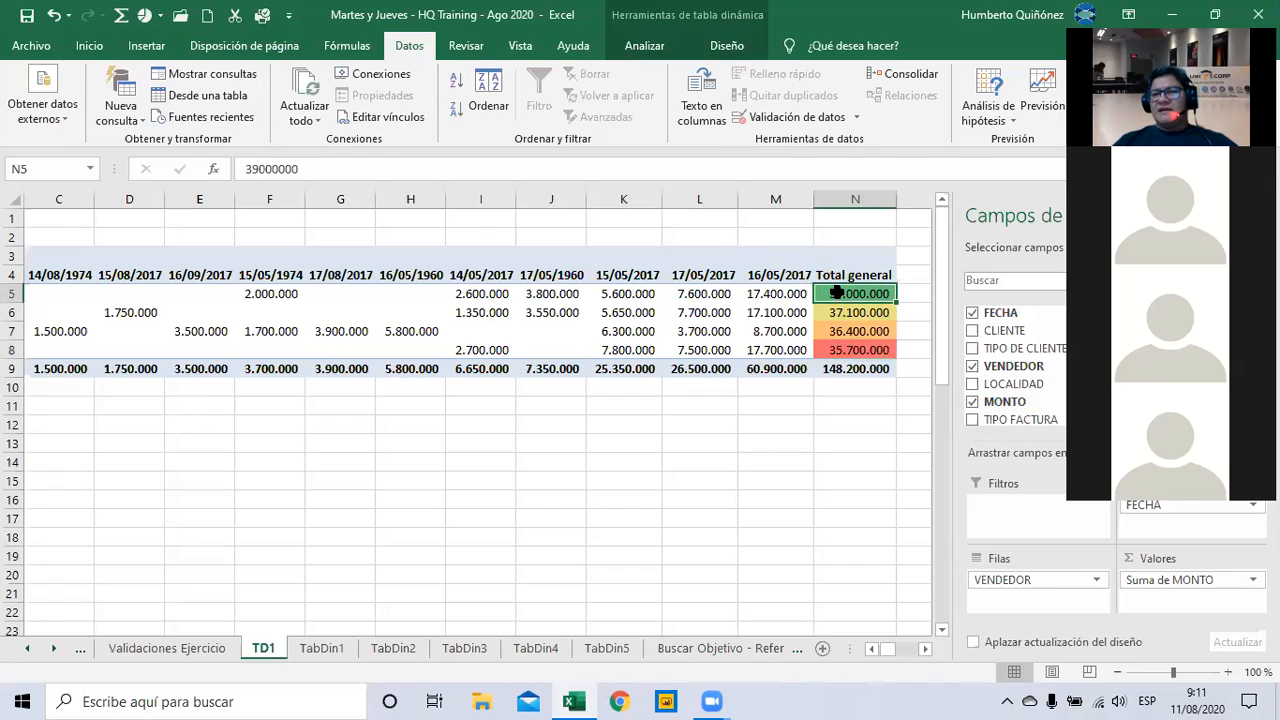
pyautogui.click(841, 350)
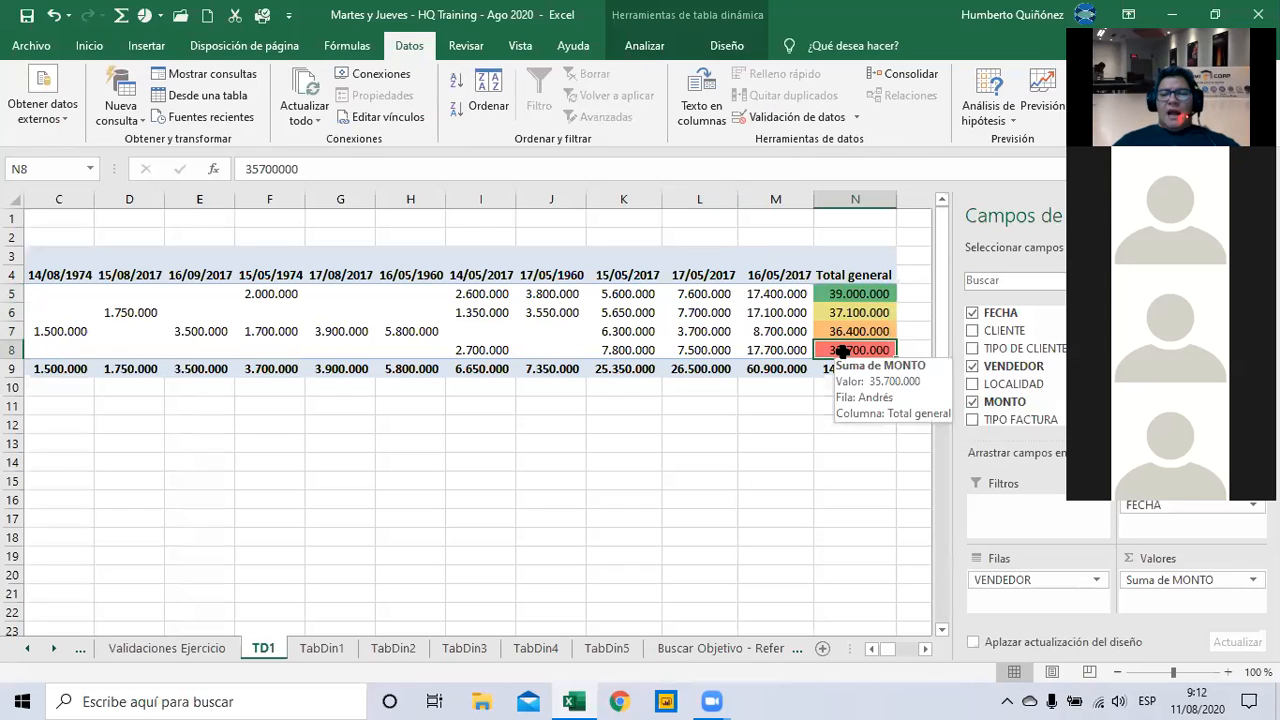
# Apply the directional icon set with three colored arrows to the date totals in the Total general row, excluding the grand total
pyautogui.press('Down')
pyautogui.press('Left')
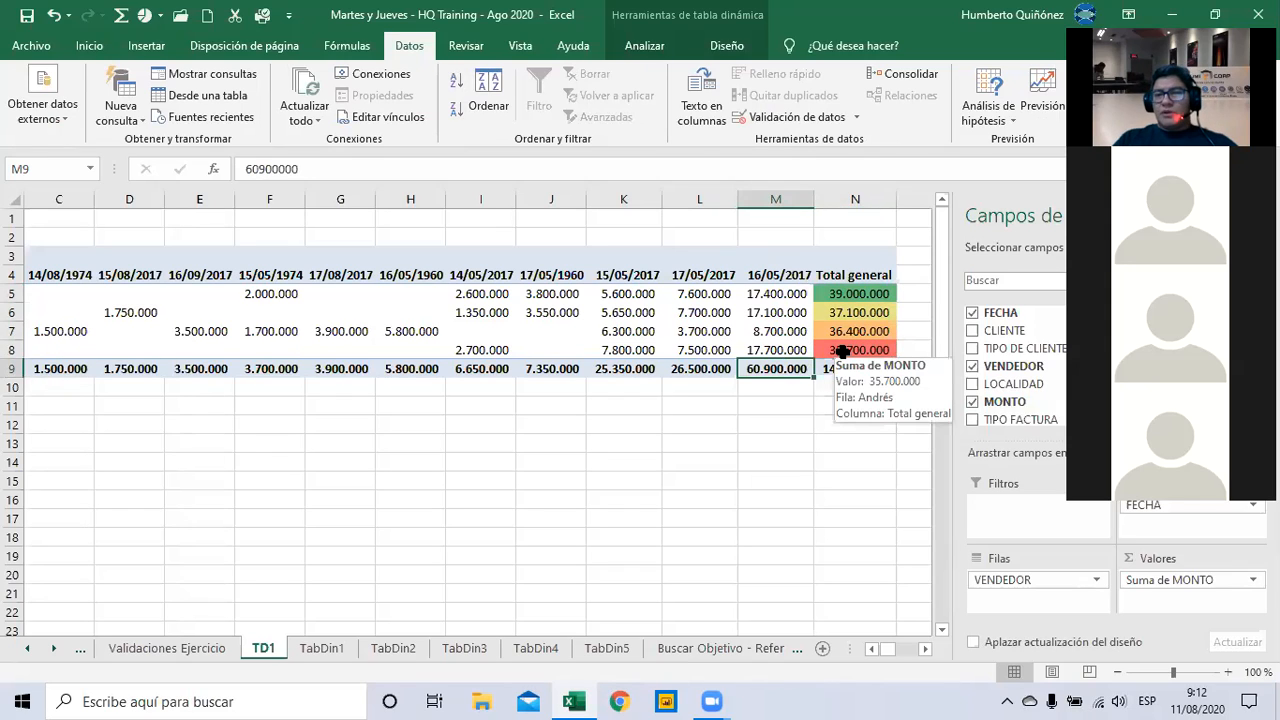
pyautogui.hotkey('shift', 'Left')
pyautogui.hotkey('shift', 'Left')
pyautogui.hotkey('shift', 'Left')
pyautogui.hotkey('shift', 'Left')
pyautogui.hotkey('shift', 'Left')
pyautogui.hotkey('shift', 'Left')
pyautogui.hotkey('shift', 'Left')
pyautogui.hotkey('shift', 'Left')
pyautogui.hotkey('shift', 'Left')
pyautogui.hotkey('shift', 'Left')
pyautogui.hotkey('shift', 'Left')
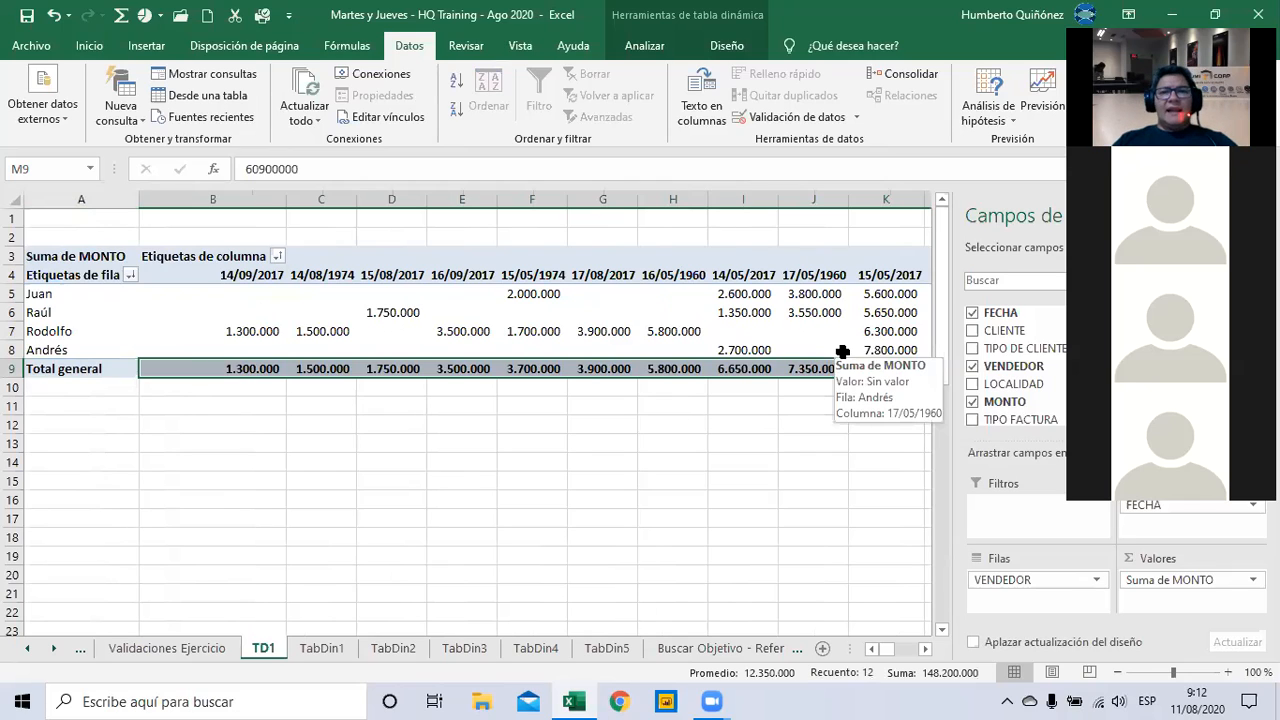
pyautogui.click(90, 46)
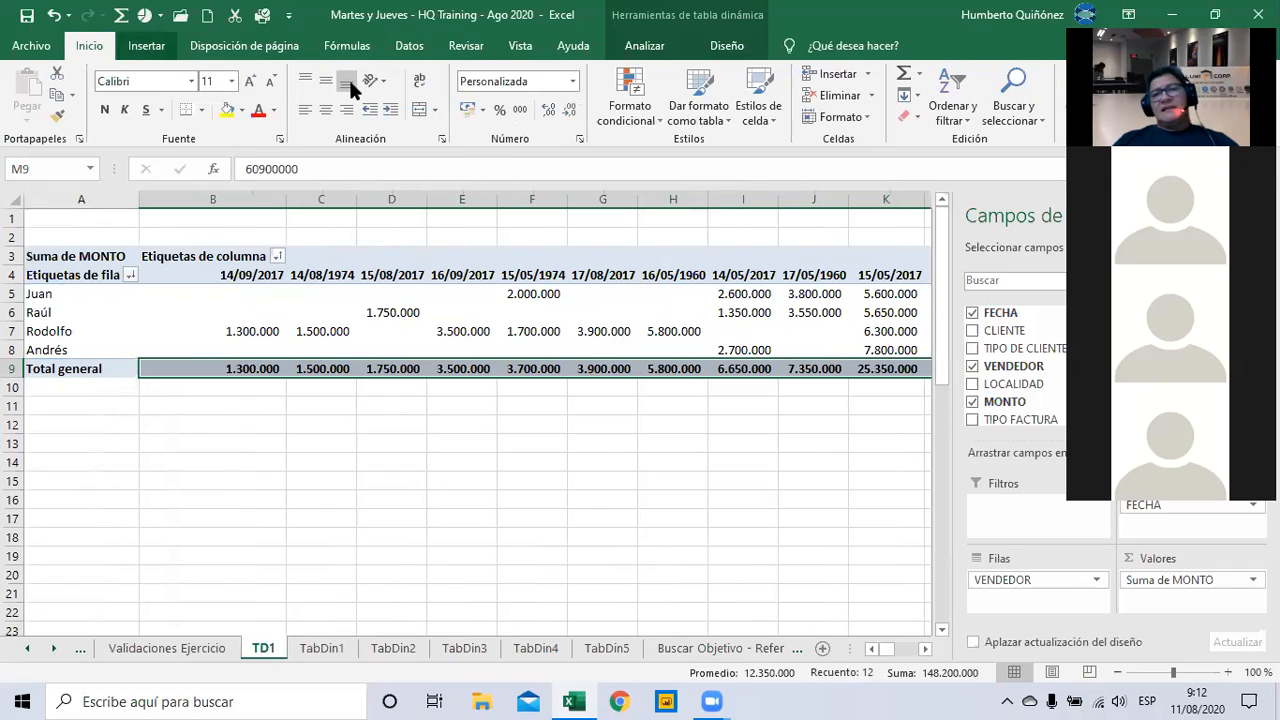
pyautogui.click(635, 118)
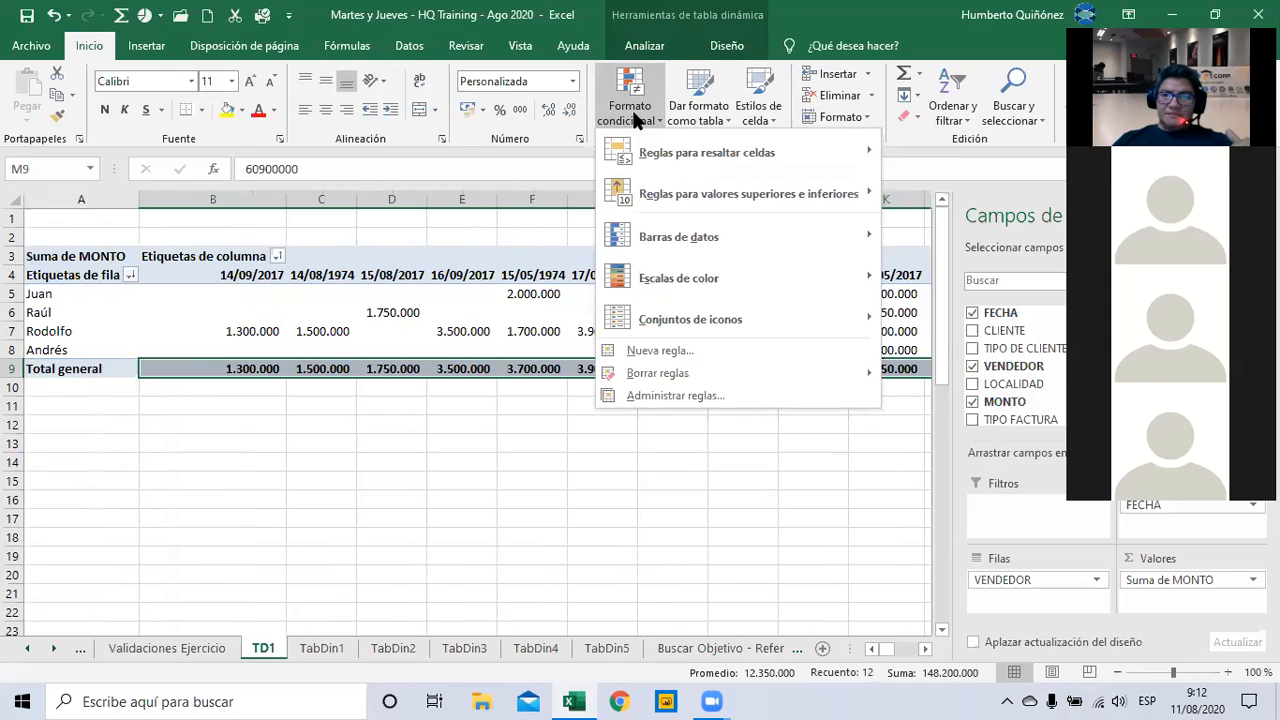
pyautogui.moveTo(670, 287)
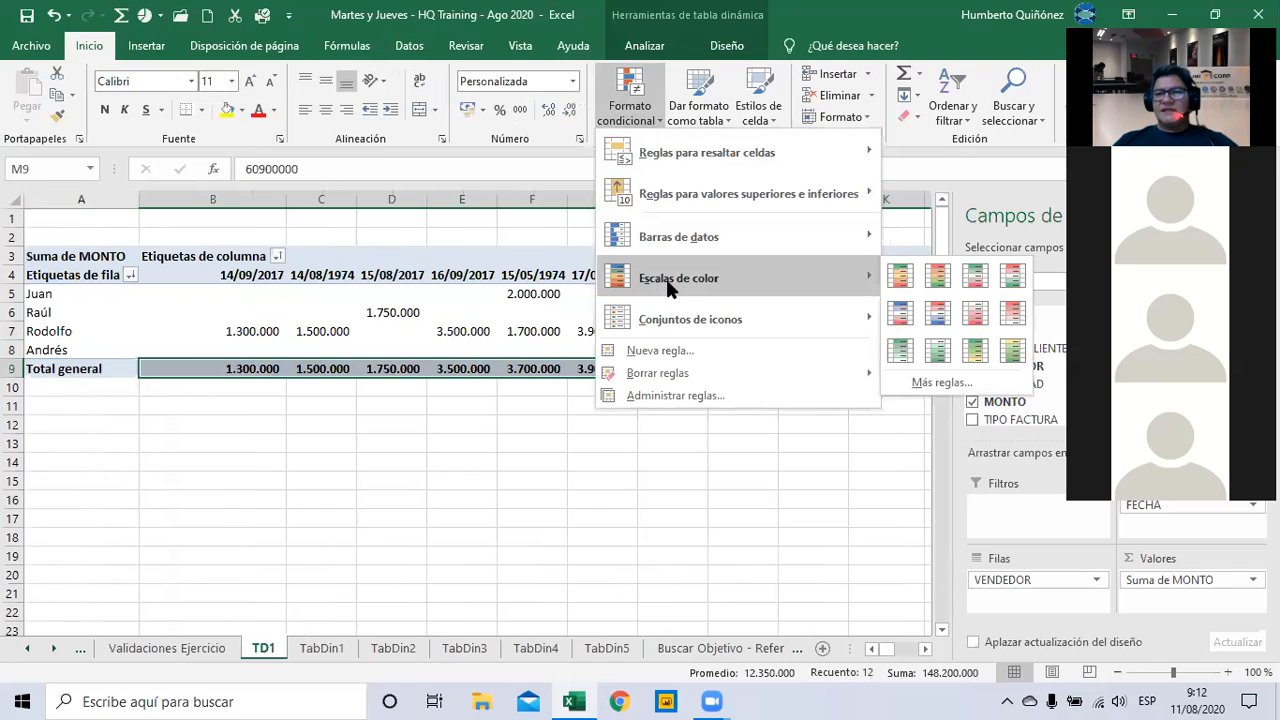
pyautogui.moveTo(674, 322)
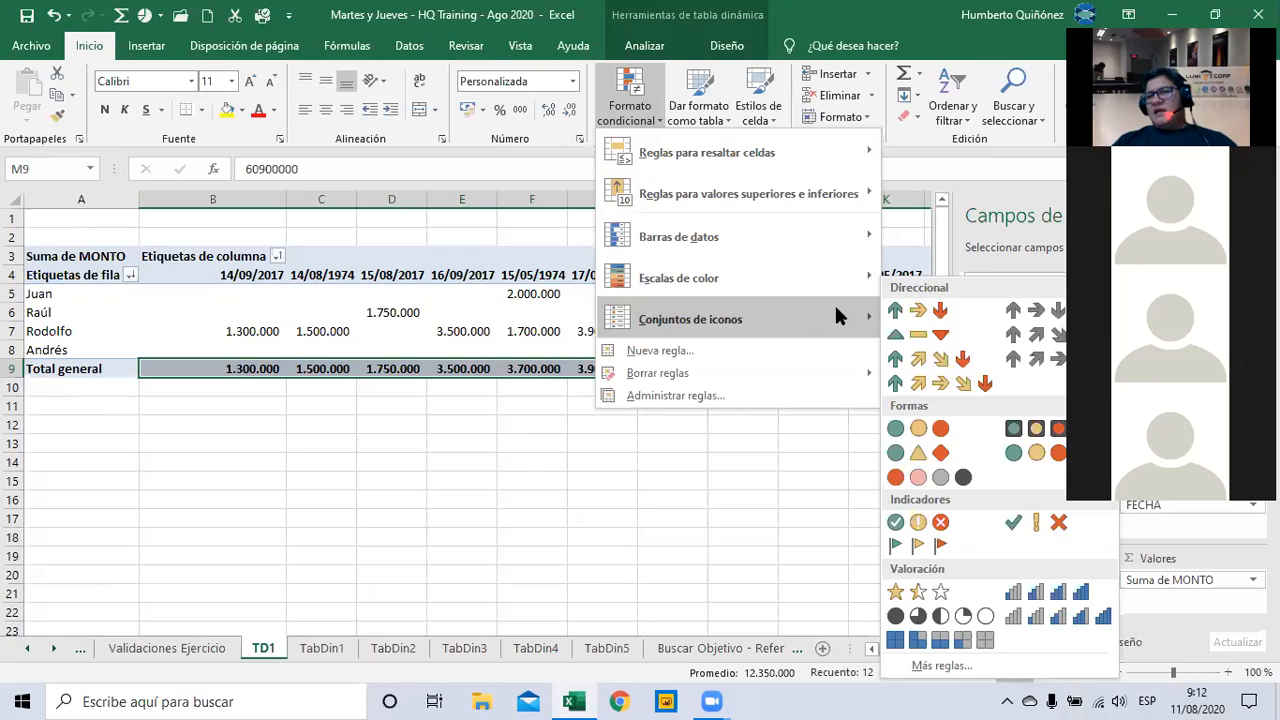
pyautogui.click(904, 314)
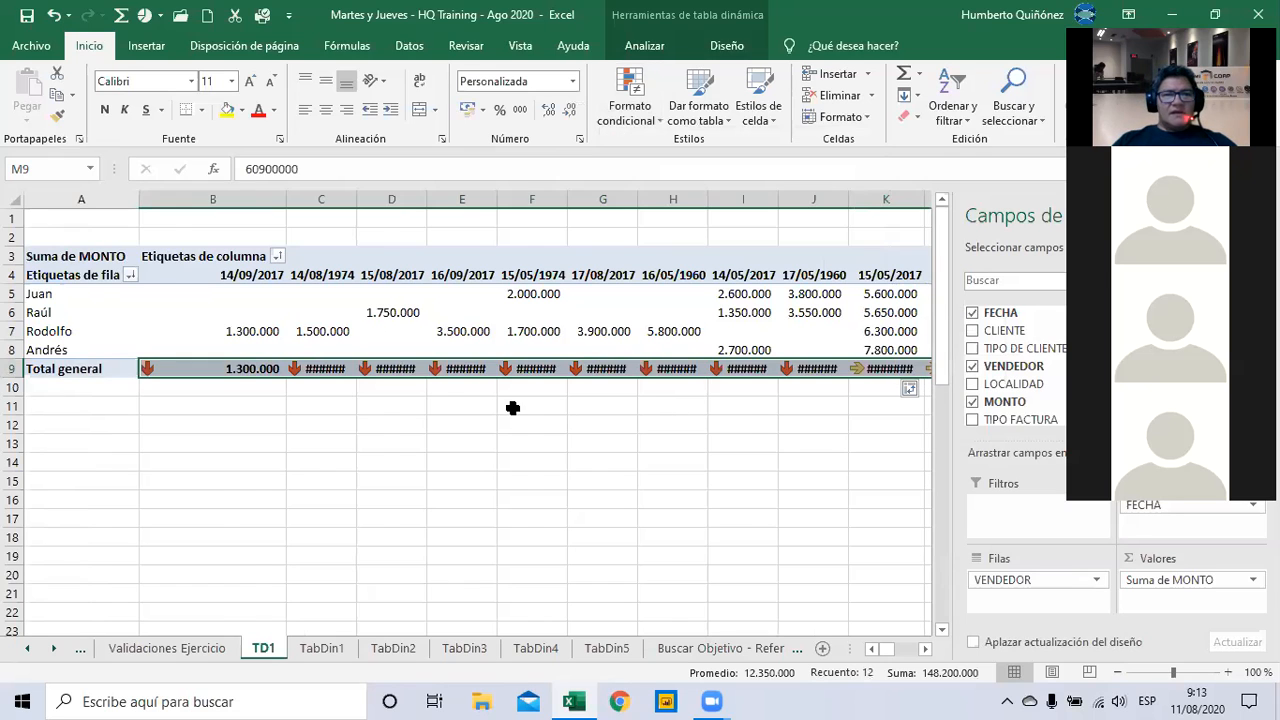
# Look back along the arrow icons in the Total general row to the 14/09/2017 total
pyautogui.press('Right')
pyautogui.press('Left')
pyautogui.press('Left')
pyautogui.press('Left')
pyautogui.press('Left')
pyautogui.press('Left')
pyautogui.press('Left')
pyautogui.press('Left')
pyautogui.press('Left')
pyautogui.press('Left')
pyautogui.press('Left')
pyautogui.press('Left')
pyautogui.press('Left')
pyautogui.press('Left')
pyautogui.press('Right')
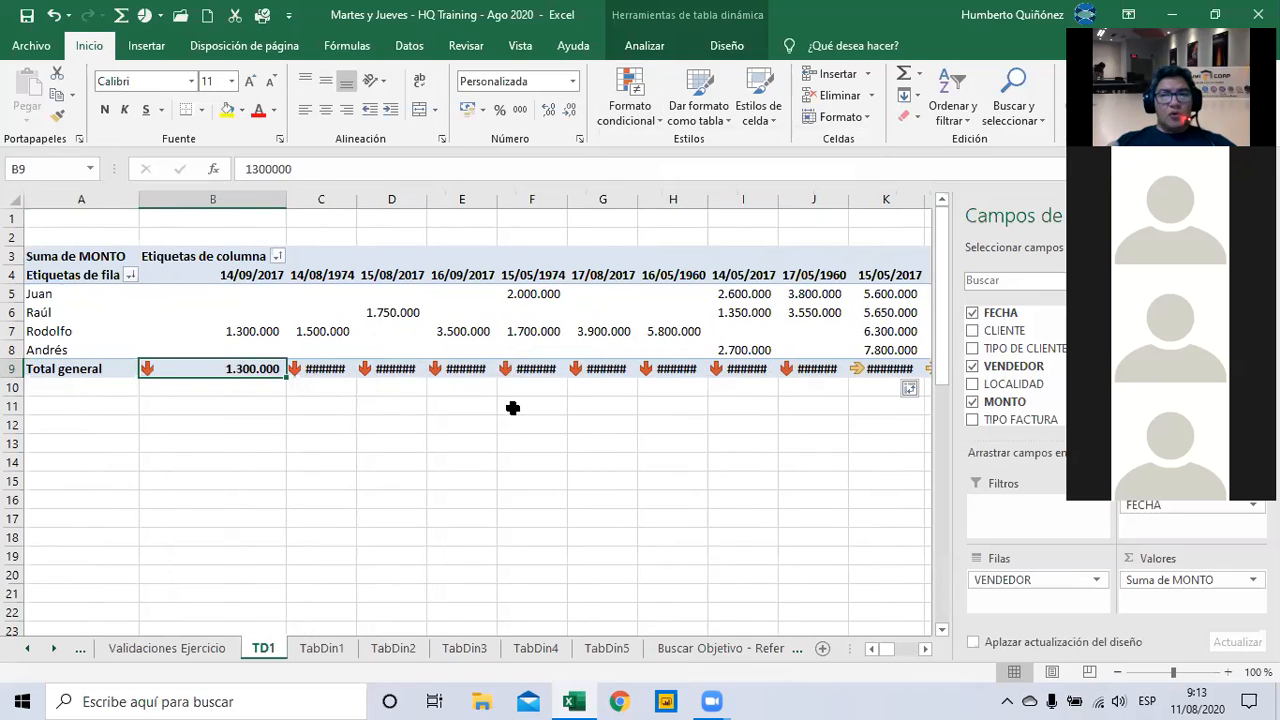
# Examine the arrow icon of each date total from 14/09/2017 through 16/05/2017
pyautogui.press('Right')
pyautogui.press('Right')
pyautogui.press('Right')
pyautogui.press('Right')
pyautogui.press('Right')
pyautogui.press('Right')
pyautogui.press('Right')
pyautogui.press('Right')
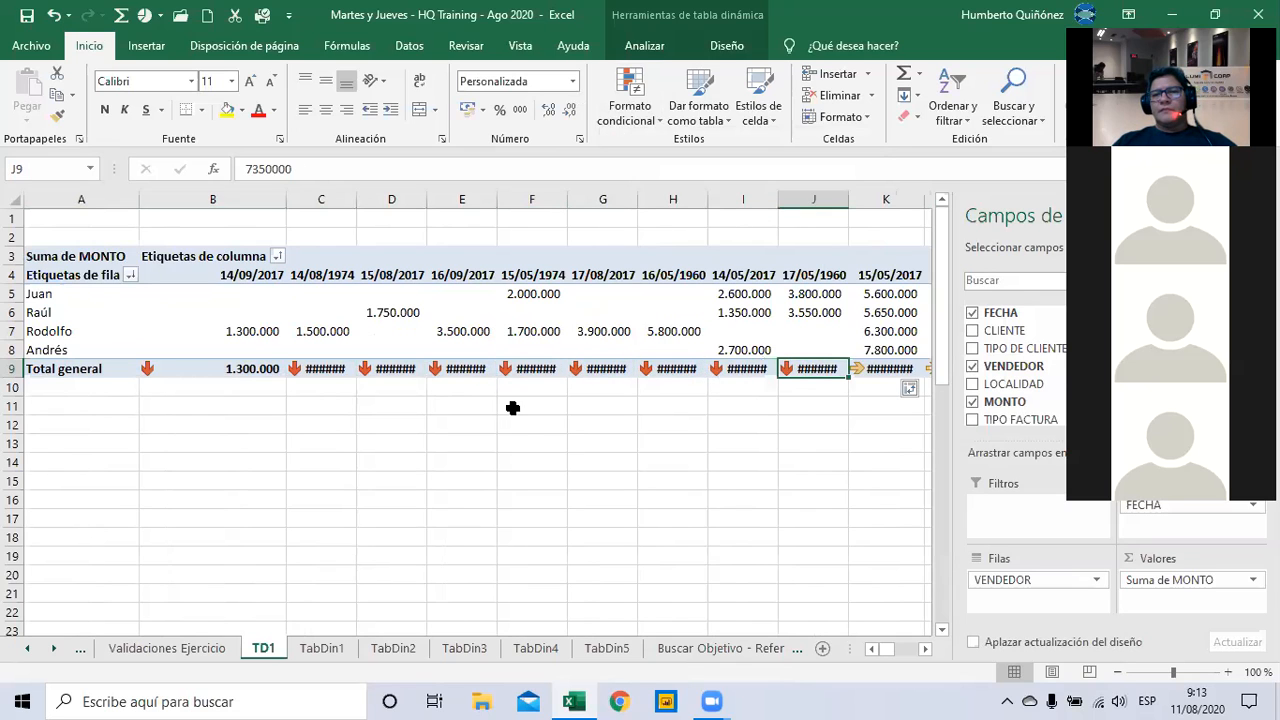
pyautogui.press('Right')
pyautogui.press('Right')
pyautogui.press('Right')
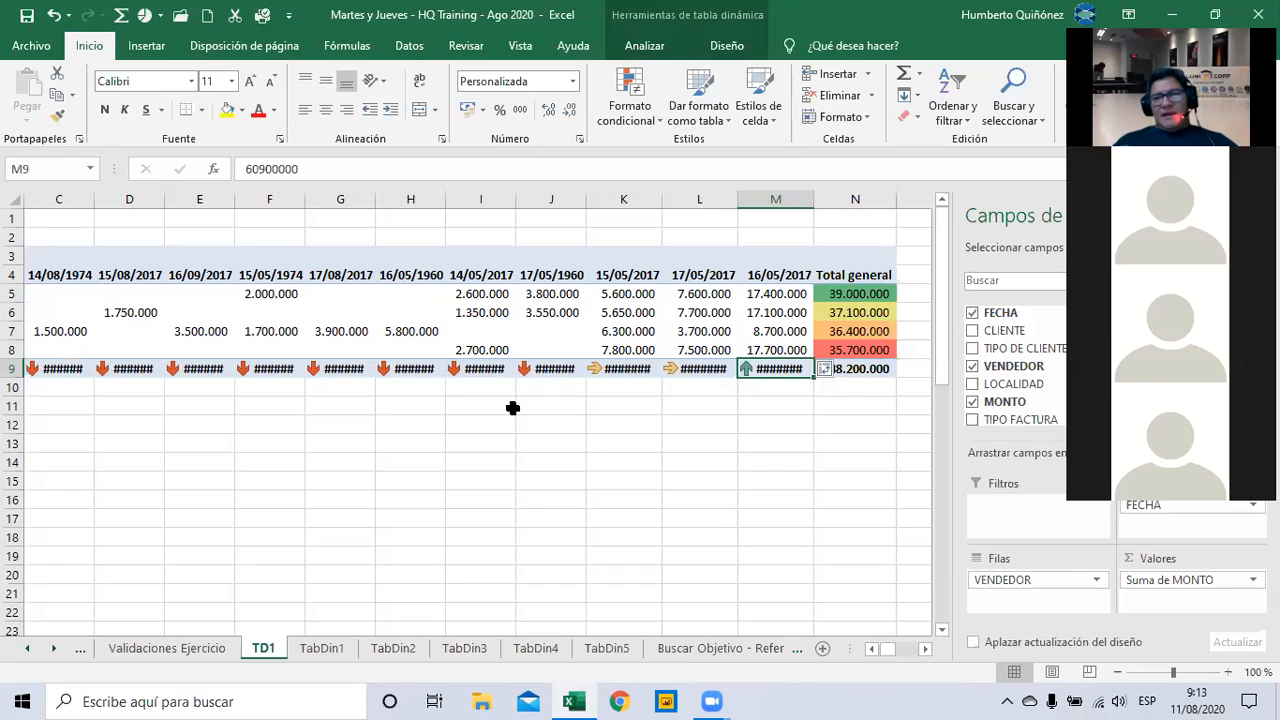
# Compare the color scale shades on the sellers' totals from the first seller down to the last
pyautogui.press('Right')
pyautogui.press('Up')
pyautogui.press('Up')
pyautogui.press('Up')
pyautogui.press('Up')
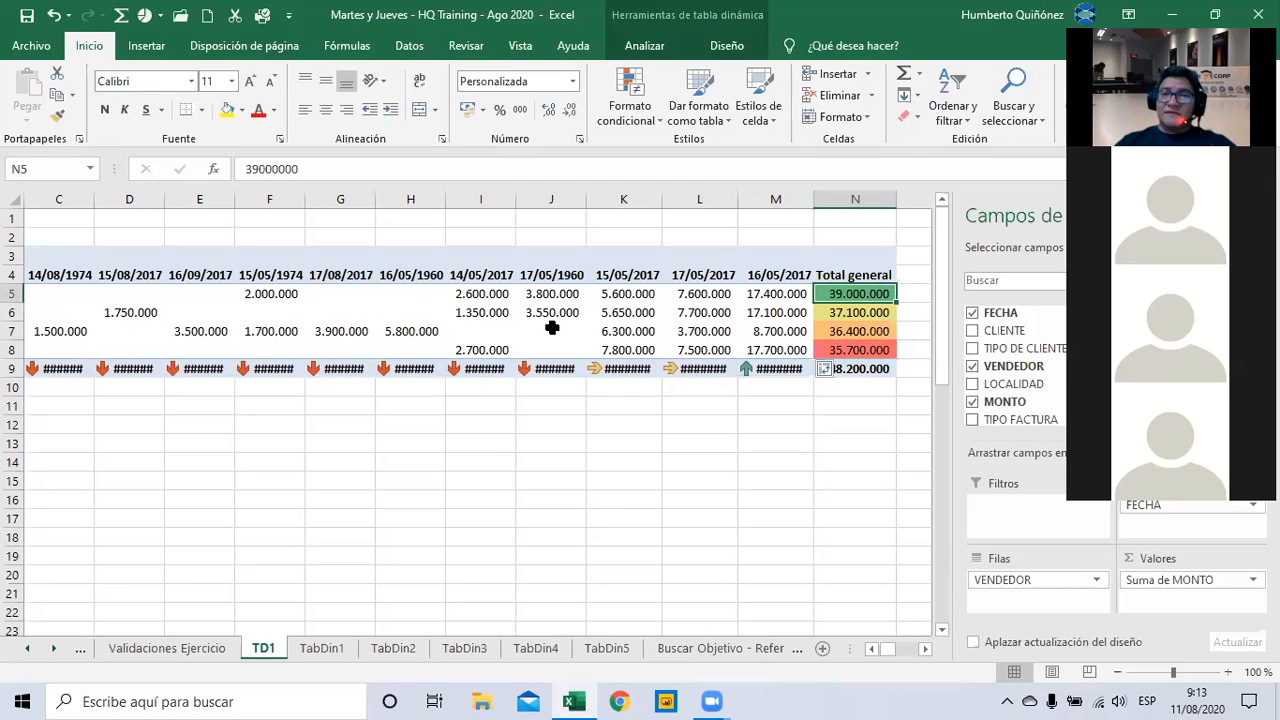
pyautogui.hotkey('alt', 'Tab')
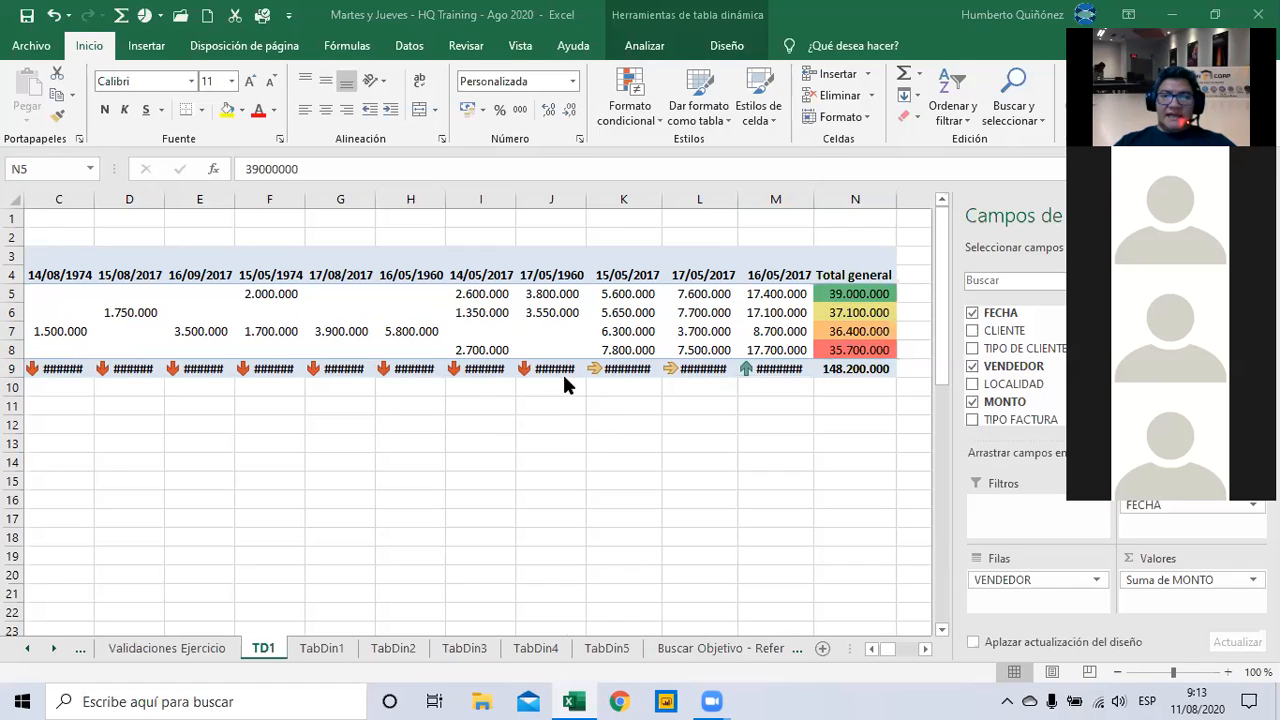
pyautogui.hotkey('alt', 'Tab')
pyautogui.press('Down')
pyautogui.press('Down')
pyautogui.press('Down')
pyautogui.press('Down')
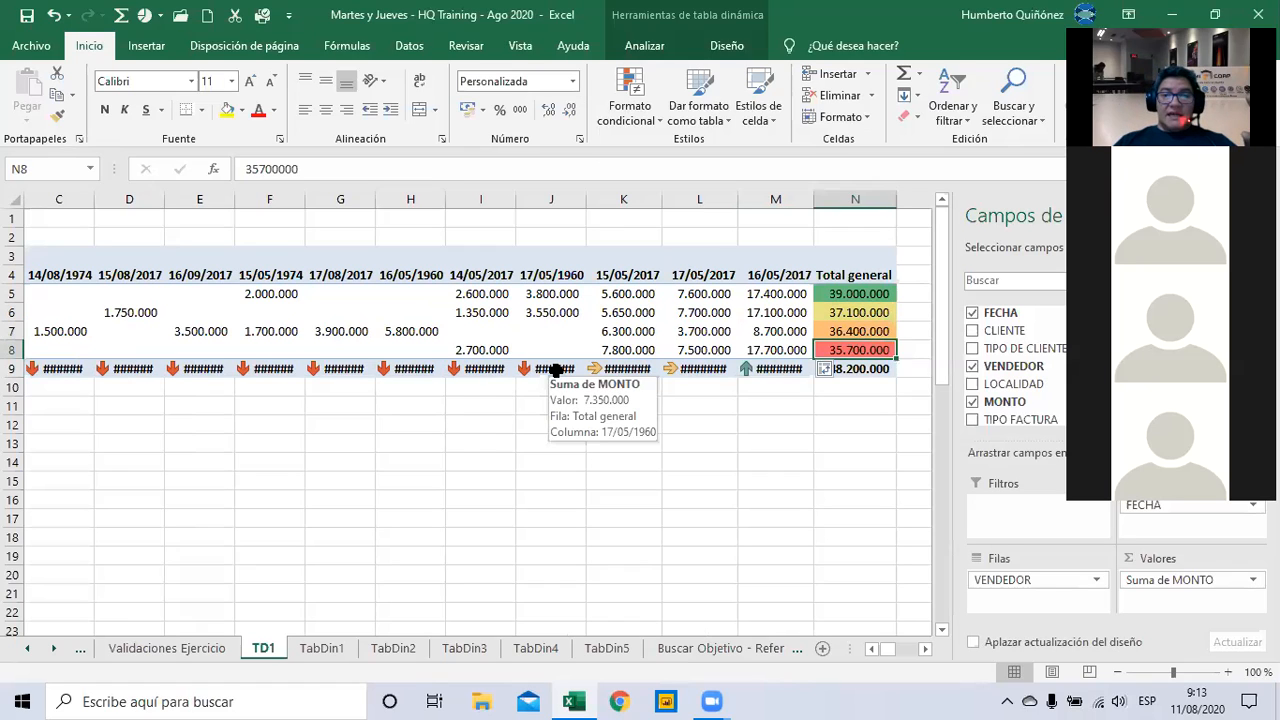
# Review the arrow icons on the date totals back to the Total general row label
pyautogui.press('Left')
pyautogui.press('Left')
pyautogui.press('Left')
pyautogui.press('Left')
pyautogui.press('Left')
pyautogui.press('Left')
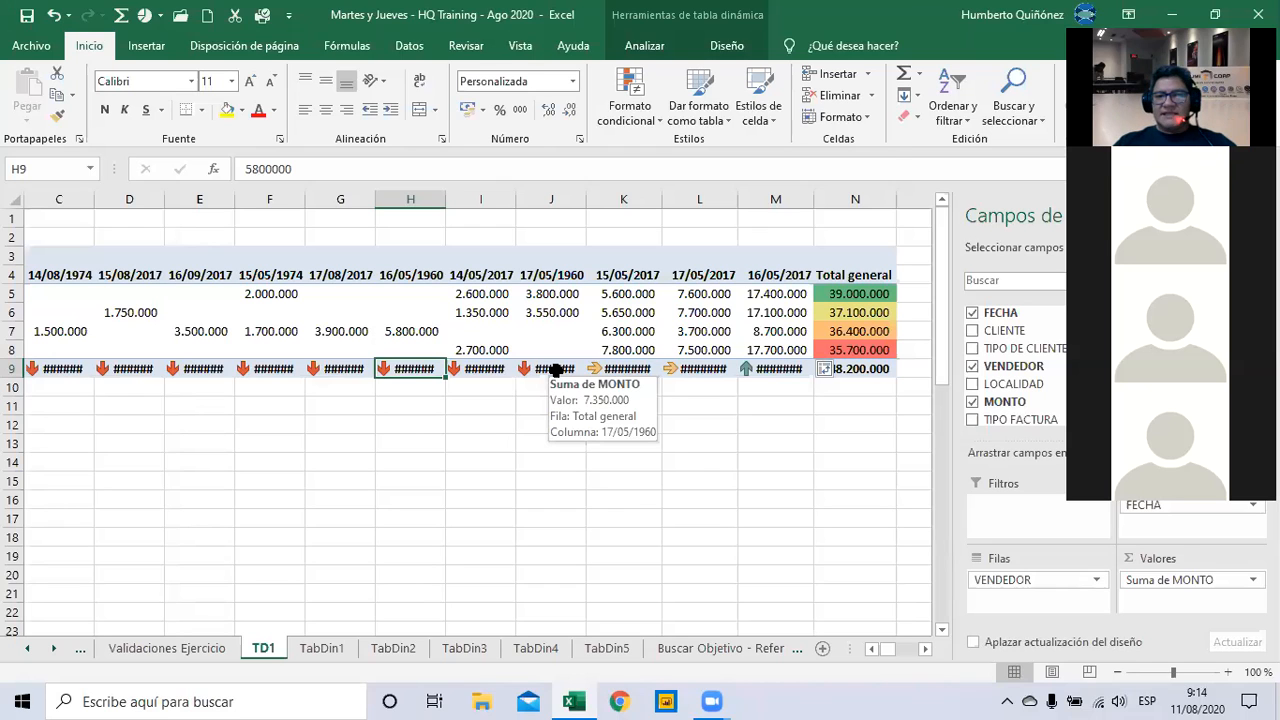
pyautogui.press('Left')
pyautogui.press('Left')
pyautogui.press('Left')
pyautogui.press('Left')
pyautogui.press('Left')
pyautogui.press('Left')
pyautogui.press('Left')
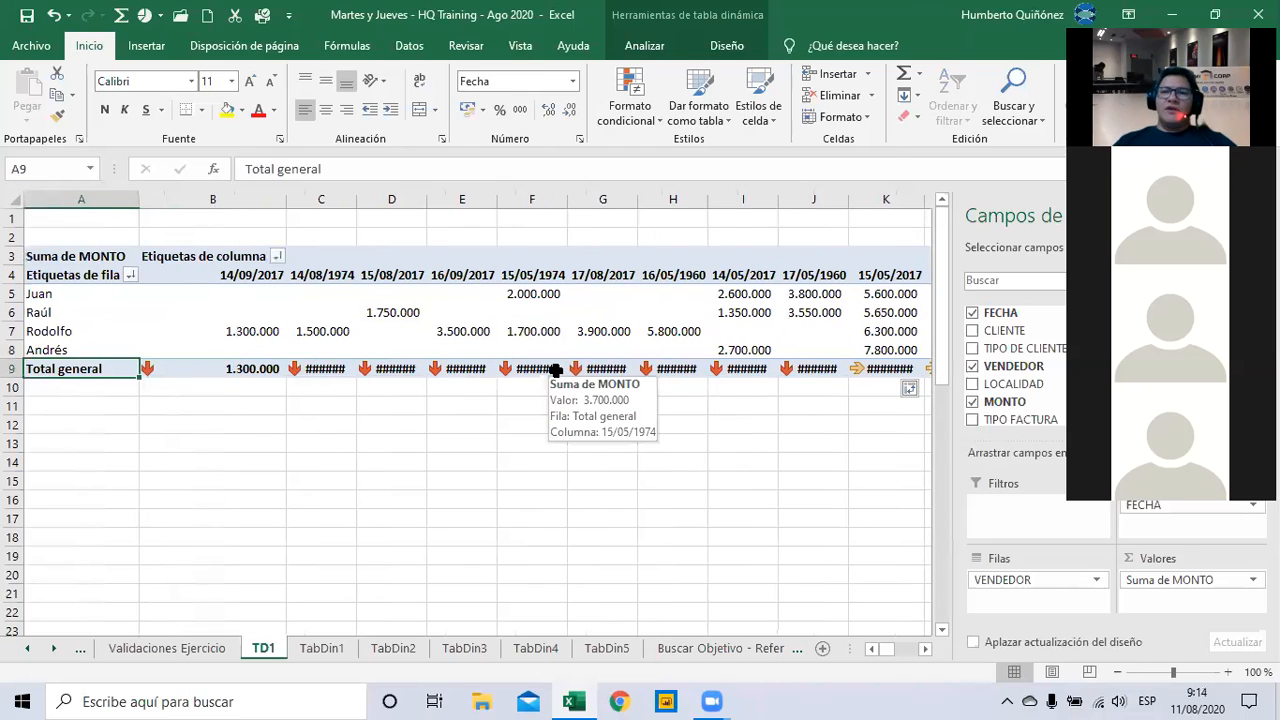
# Open the icon set rule on the date totals B9:M9 for editing from the conditional formatting rules manager
pyautogui.press('Right')
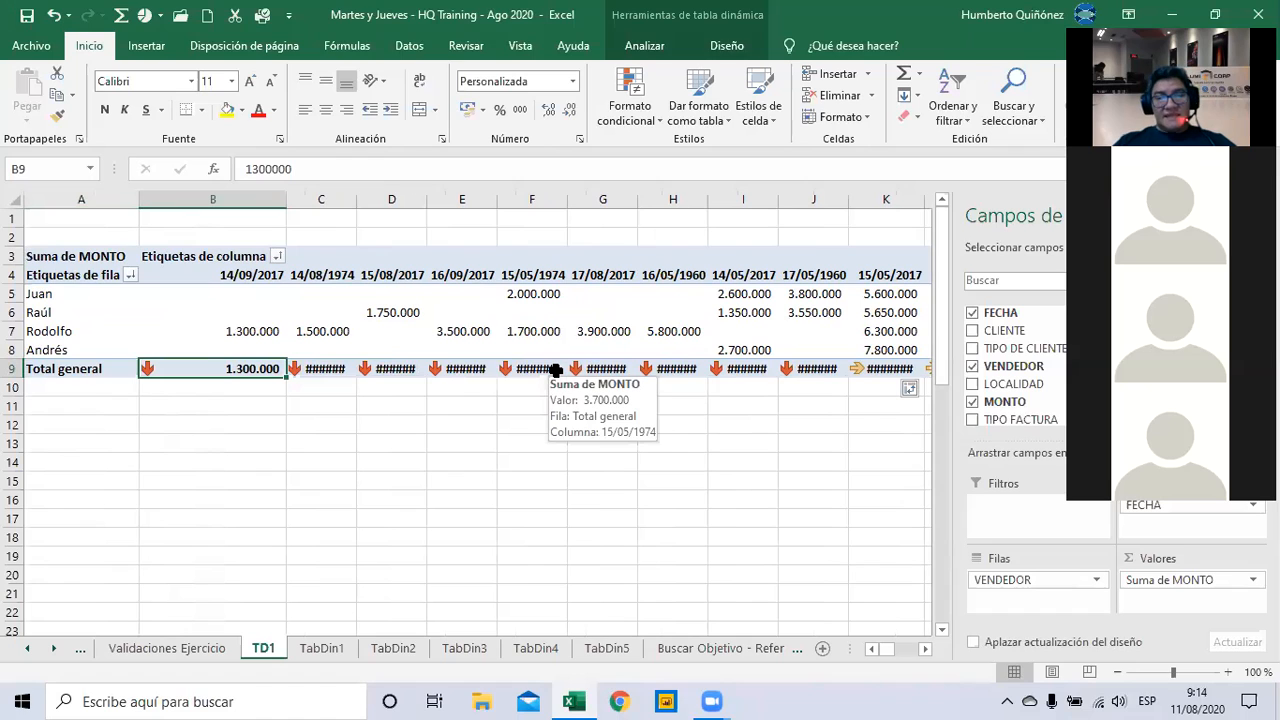
pyautogui.hotkey('ctrl', 'shift', 'Right')
pyautogui.hotkey('shift', 'Left')
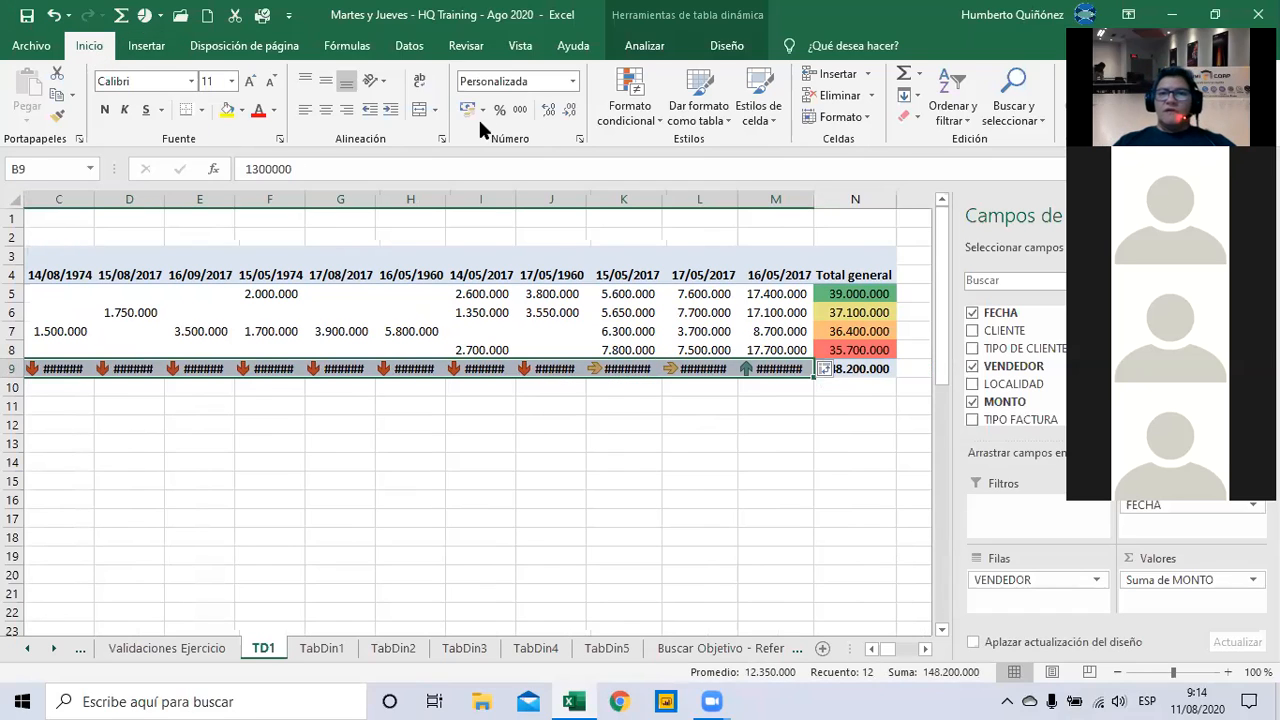
pyautogui.click(624, 117)
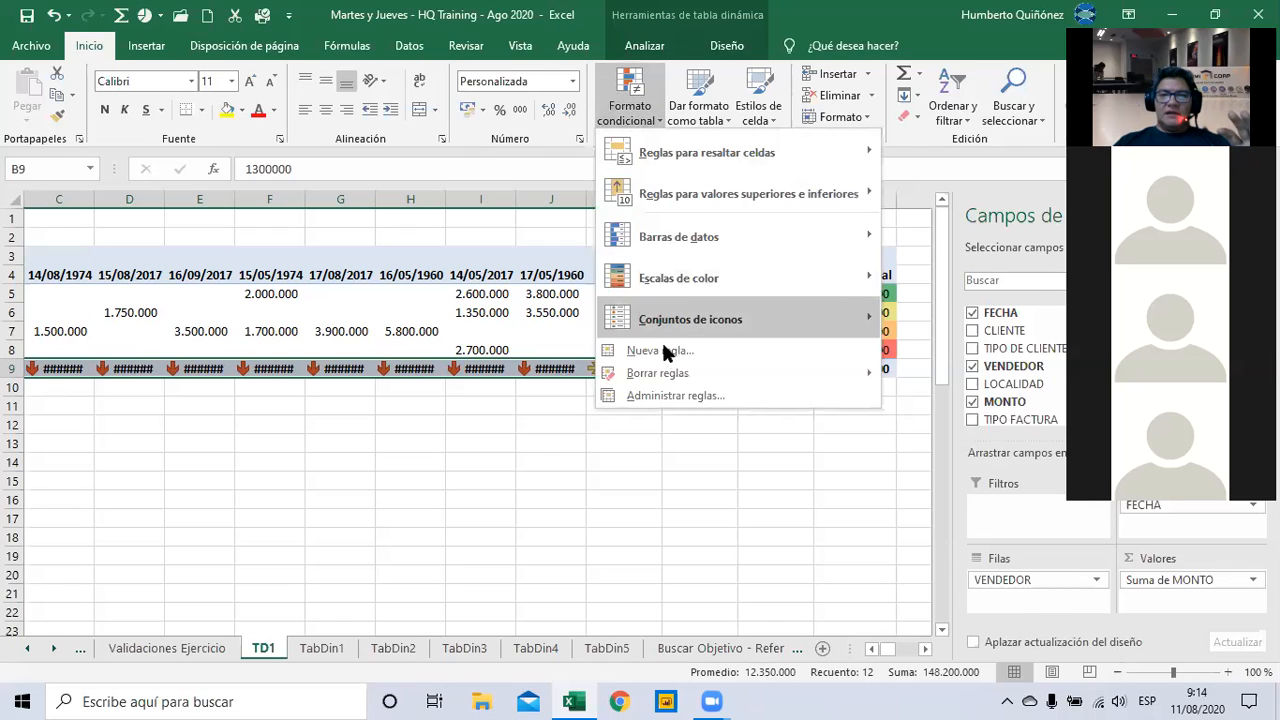
pyautogui.click(664, 395)
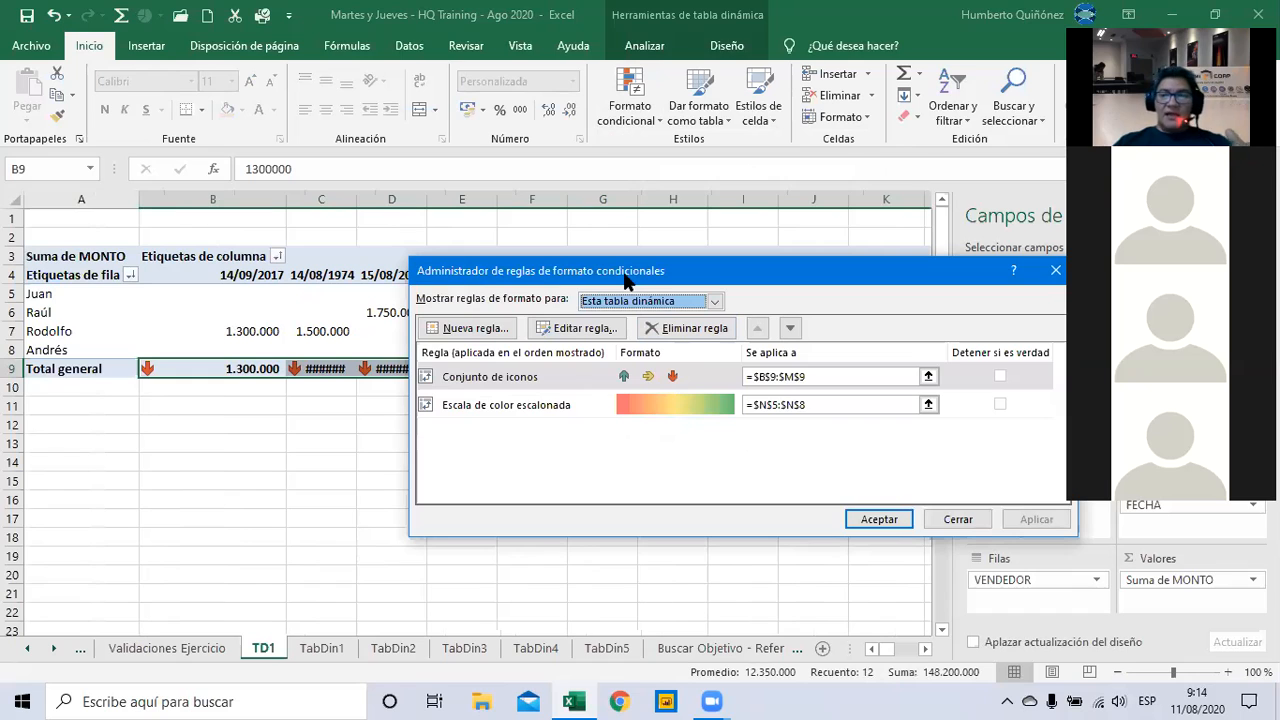
pyautogui.moveTo(625, 282); pyautogui.dragTo(390, 410)
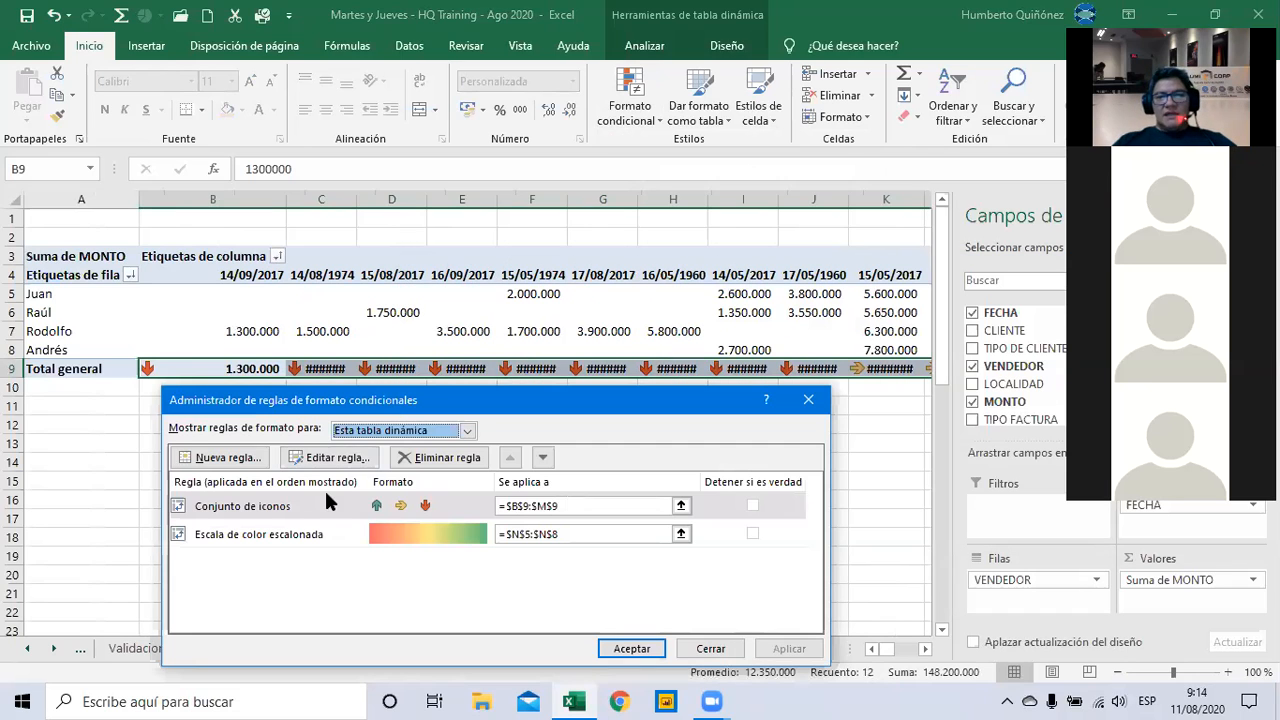
pyautogui.click(254, 510)
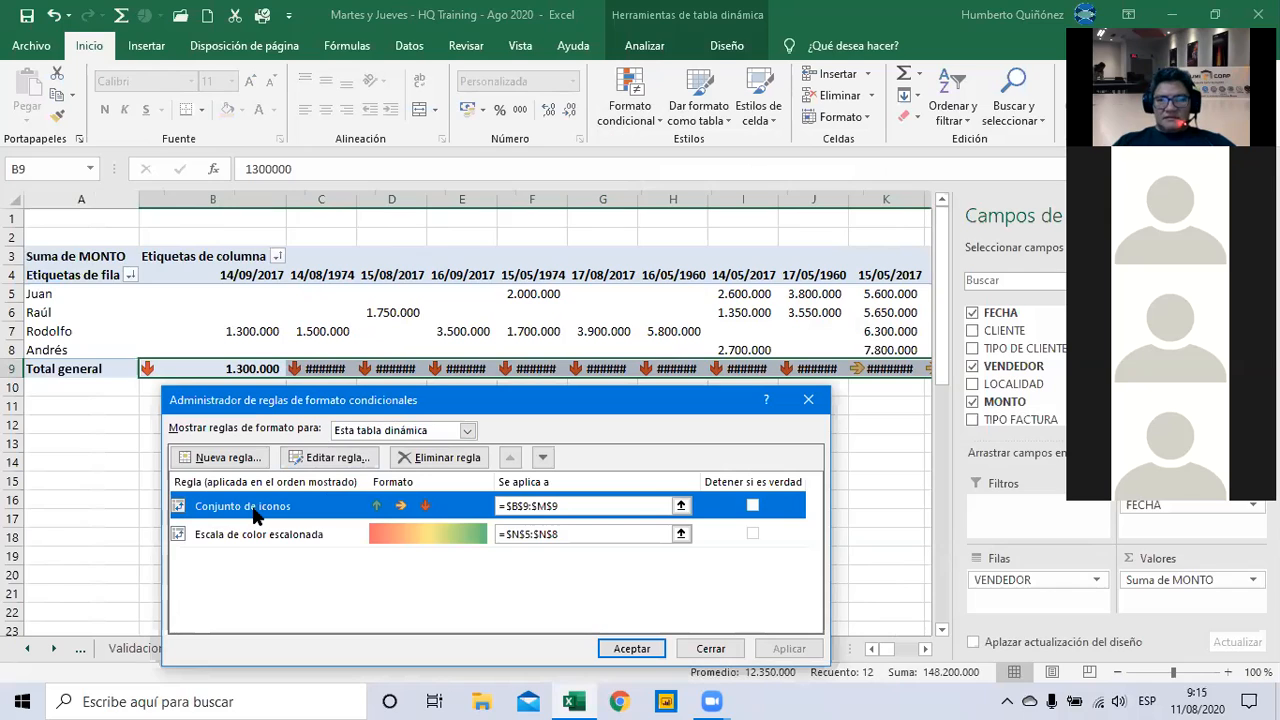
pyautogui.click(324, 458)
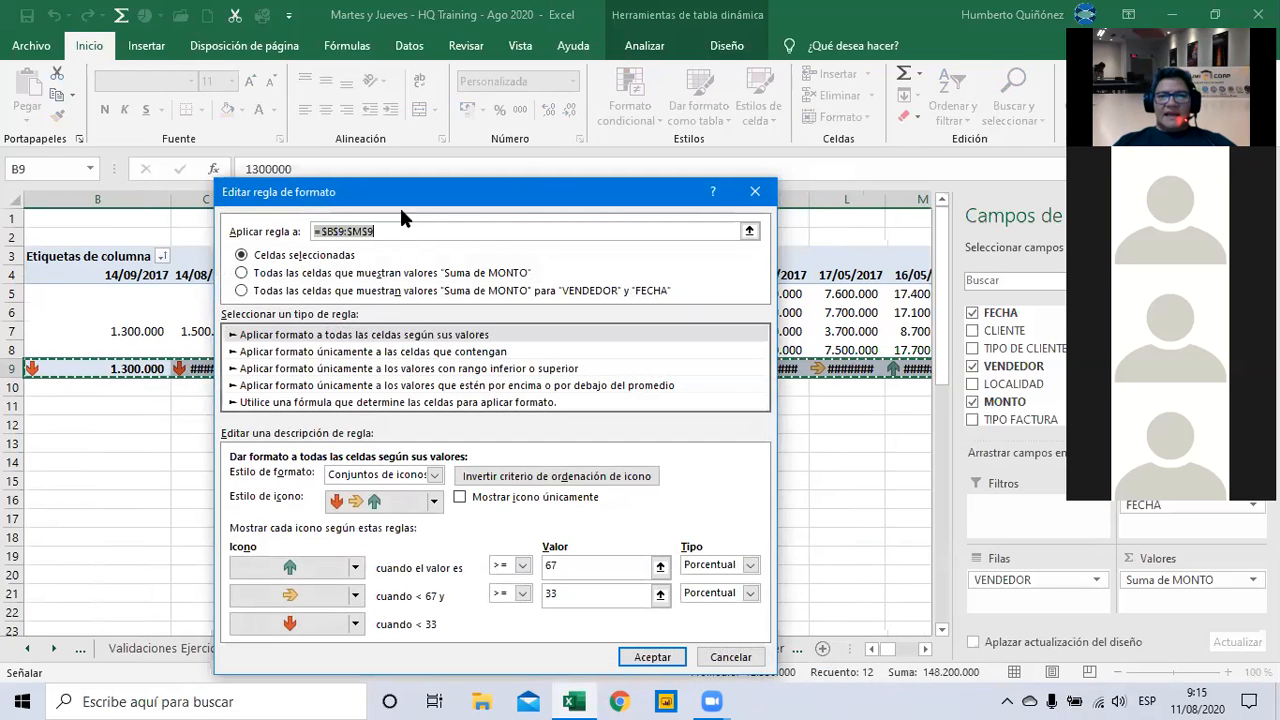
pyautogui.moveTo(404, 193); pyautogui.dragTo(427, 77)
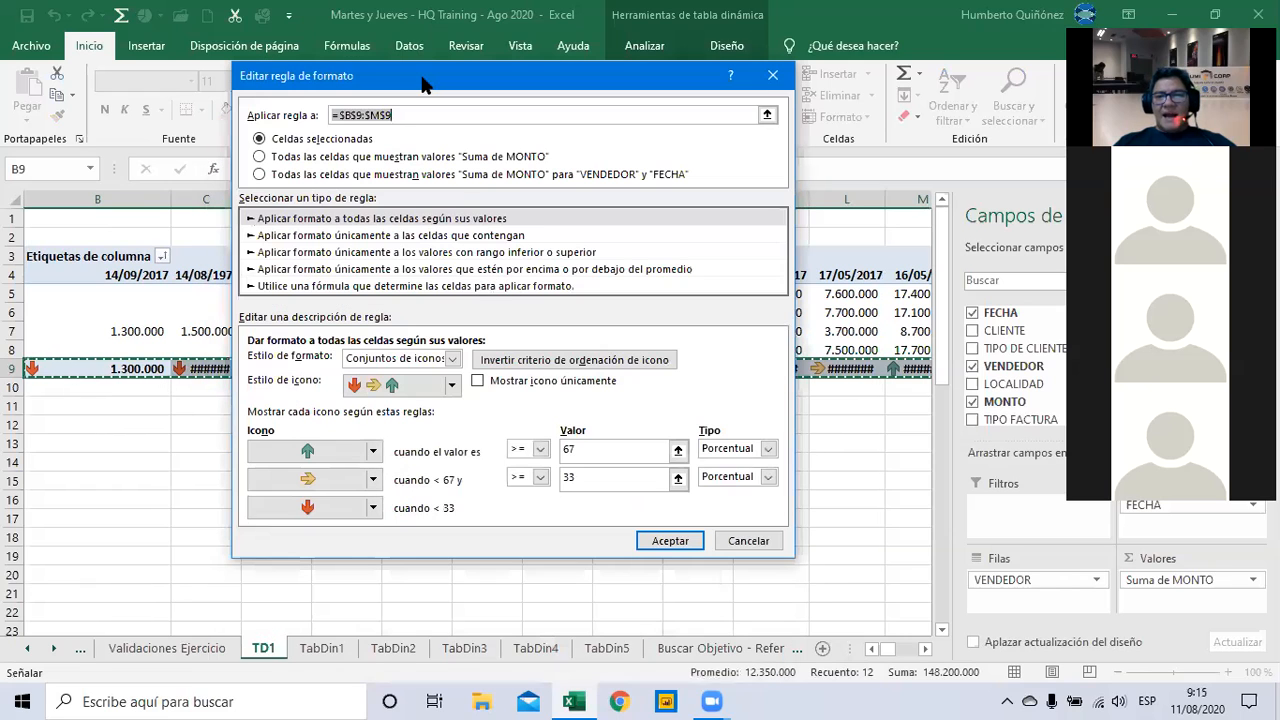
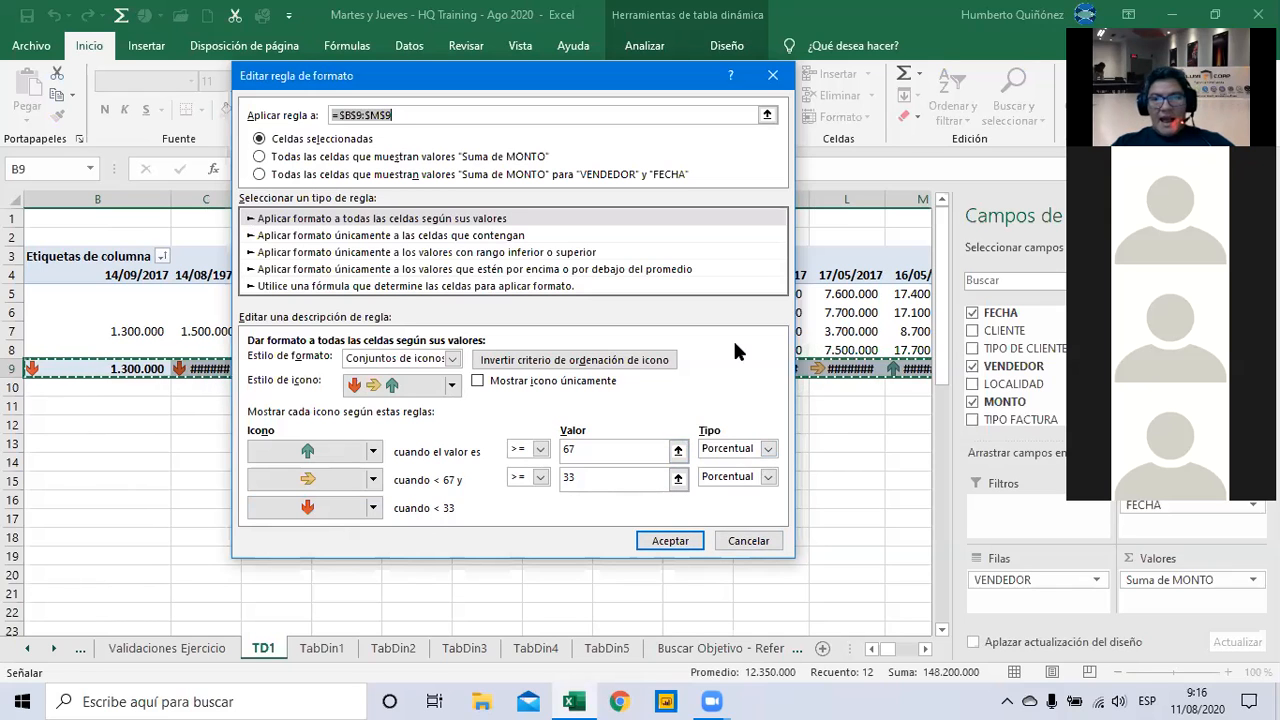
# Cancel the icon set rule edit, close the rules manager, and examine the date totals in row 9 through the Total general column
pyautogui.click(735, 543)
pyautogui.click(705, 649)
pyautogui.press('Right')
pyautogui.press('Right')
pyautogui.press('Right')
pyautogui.press('Right')
pyautogui.press('Right')
pyautogui.press('Right')
pyautogui.press('Right')
pyautogui.press('Right')
pyautogui.press('Right')
pyautogui.press('Right')
pyautogui.press('Right')
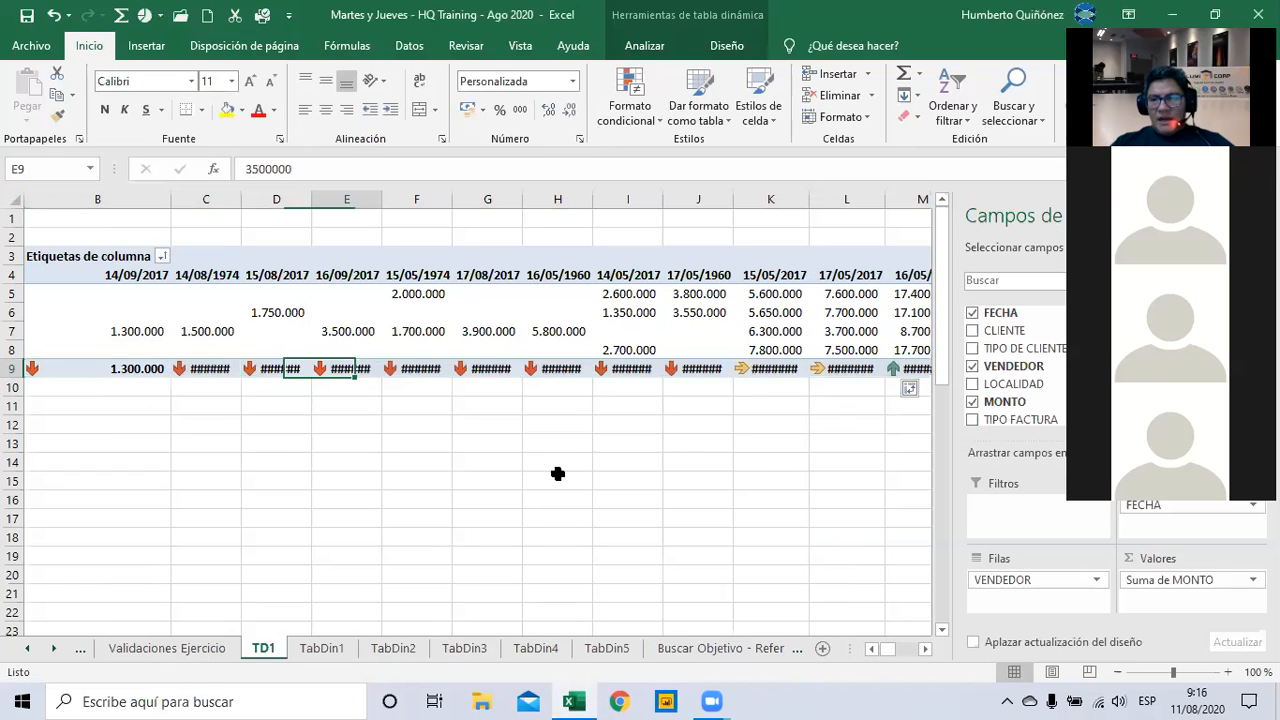
pyautogui.press('Right')
pyautogui.press('Right')
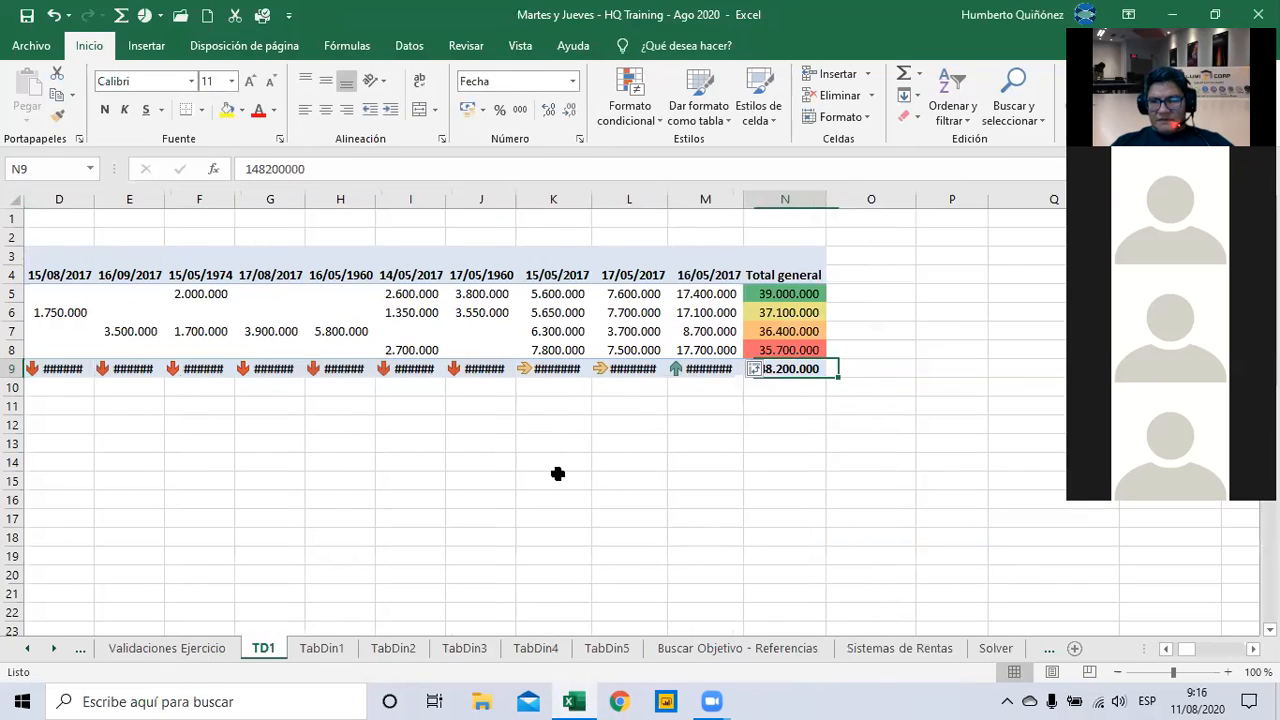
pyautogui.press('Left')
pyautogui.press('Left')
pyautogui.press('Left')
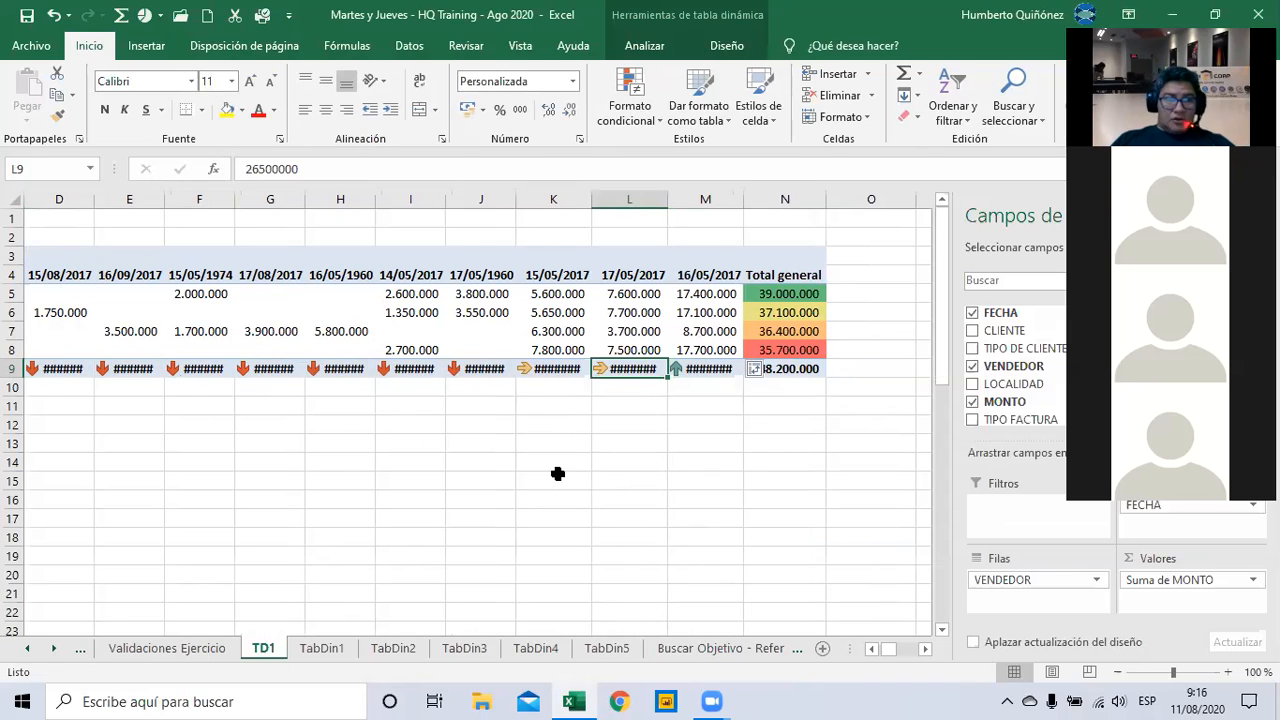
pyautogui.press('Left')
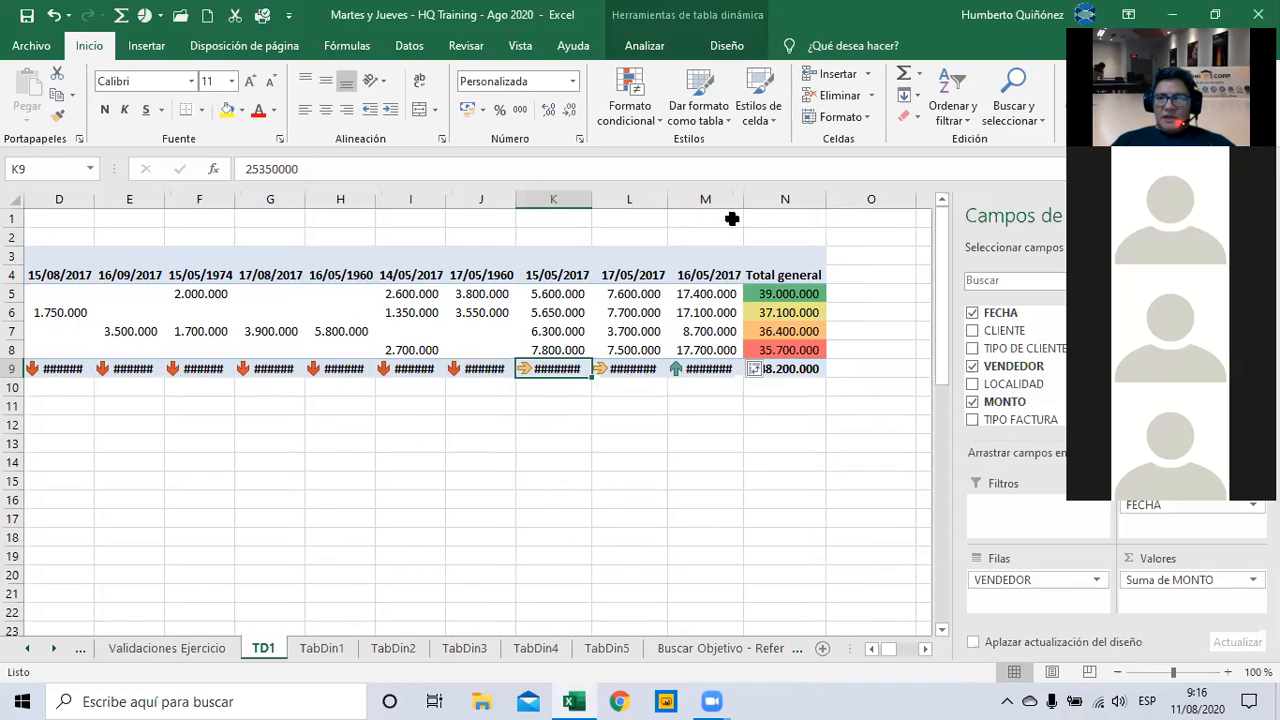
# Autofit the widths of the 16/05/2017 and 17/05/2017 columns (M and L) to their contents
pyautogui.click(720, 199)
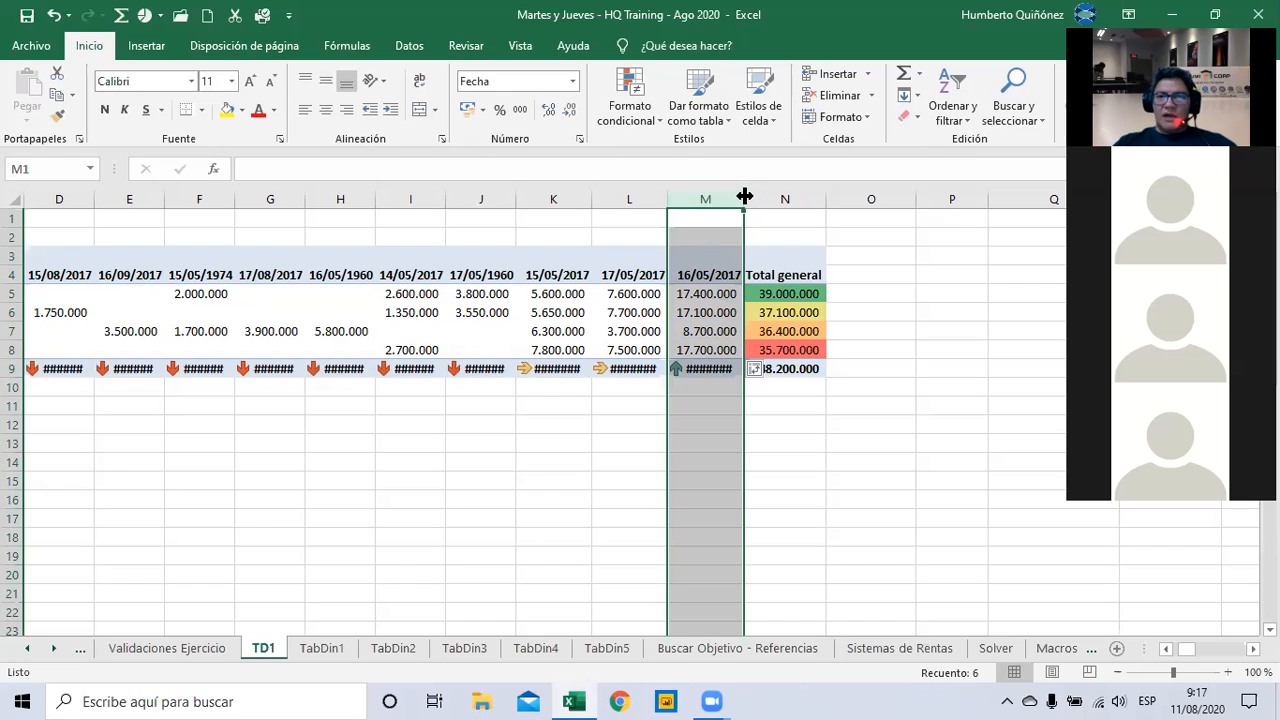
pyautogui.doubleClick(744, 196)
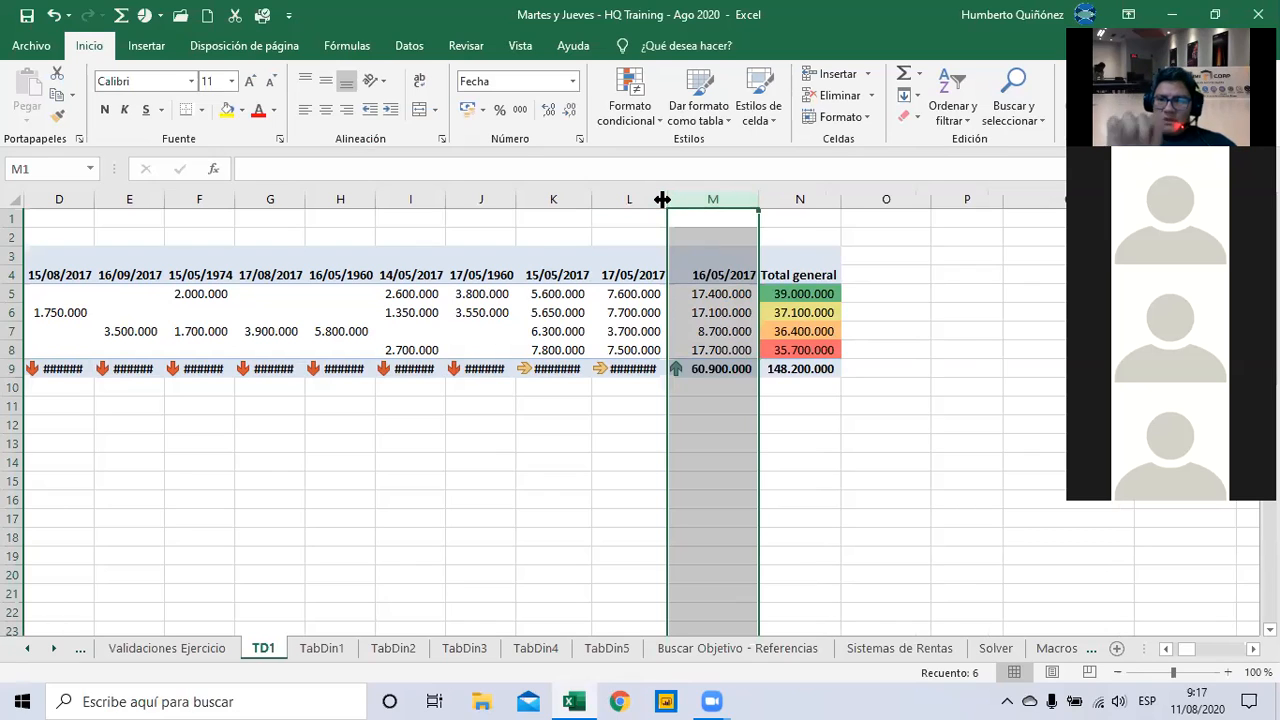
pyautogui.moveTo(662, 199); pyautogui.dragTo(684, 199)
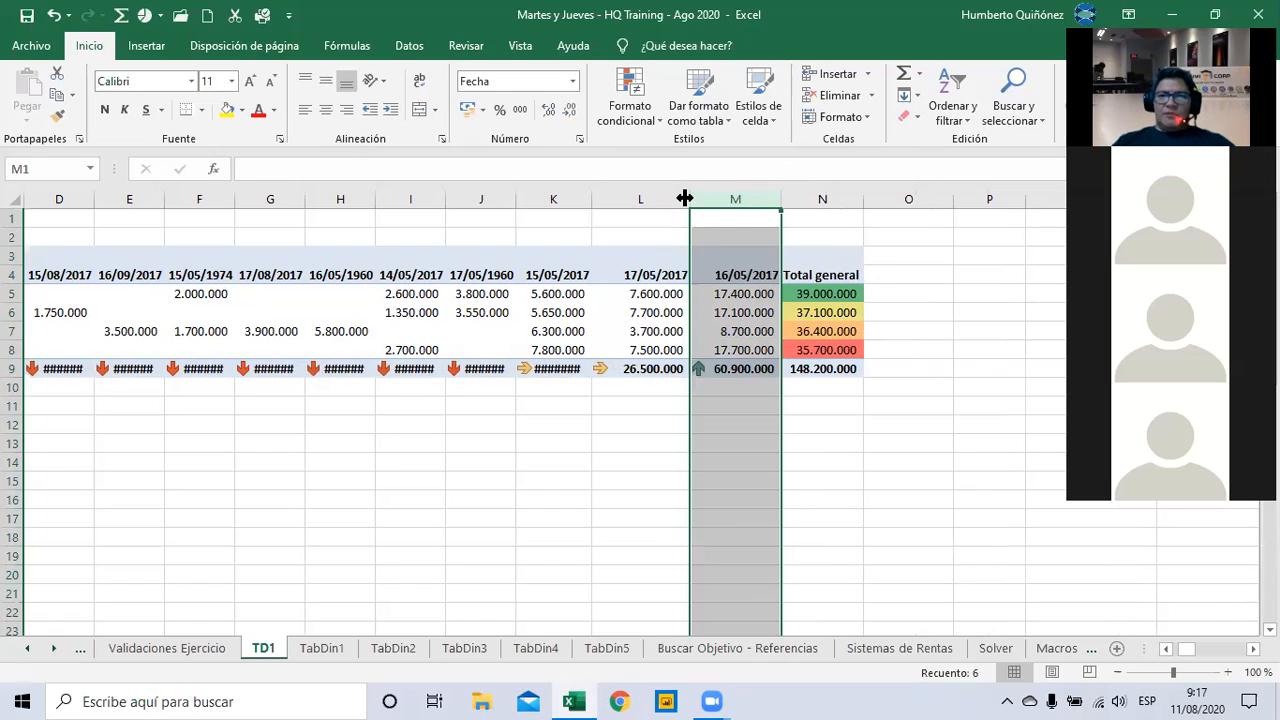
pyautogui.doubleClick(686, 197)
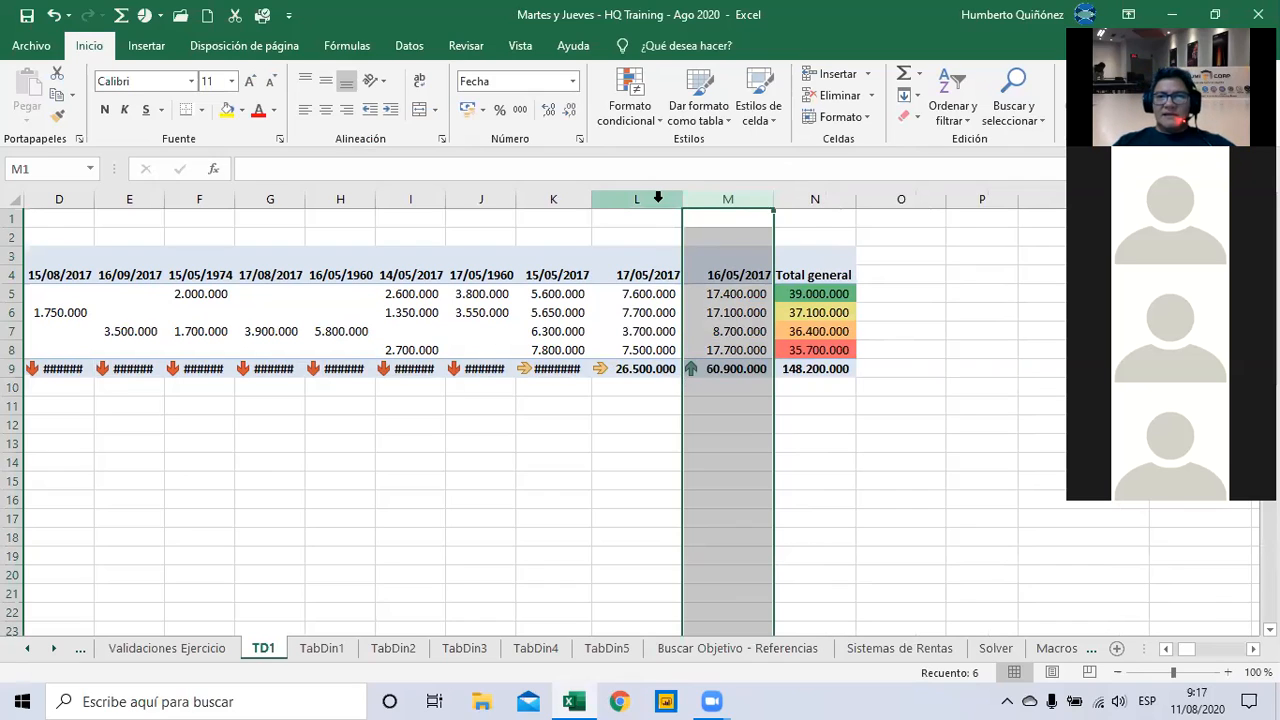
pyautogui.click(658, 198)
pyautogui.hotkey('shift', 'Left')
pyautogui.hotkey('shift', 'Left')
pyautogui.hotkey('shift', 'Left')
pyautogui.hotkey('shift', 'Left')
pyautogui.hotkey('shift', 'Left')
pyautogui.hotkey('shift', 'Left')
pyautogui.hotkey('shift', 'Left')
pyautogui.hotkey('shift', 'Left')
pyautogui.hotkey('shift', 'Left')
pyautogui.hotkey('shift', 'Left')
pyautogui.hotkey('shift', 'Left')
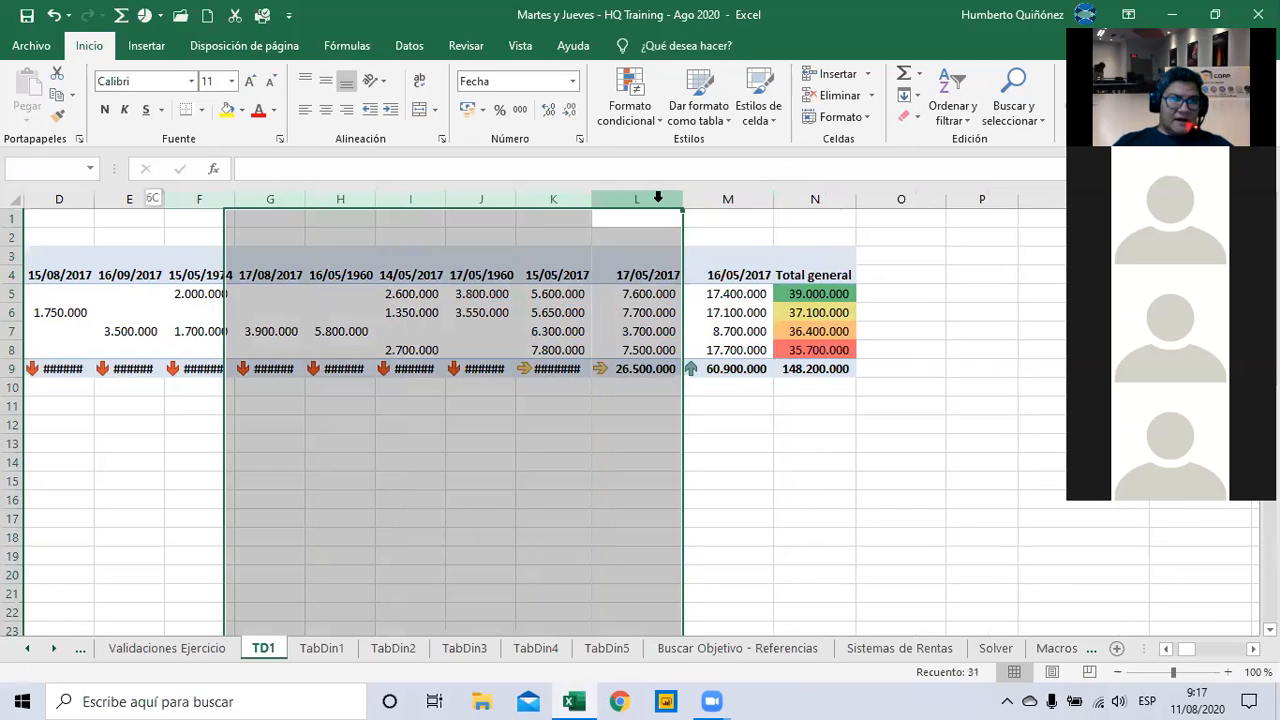
pyautogui.hotkey('shift', 'Right')
pyautogui.hotkey('shift', 'Right')
pyautogui.hotkey('shift', 'Right')
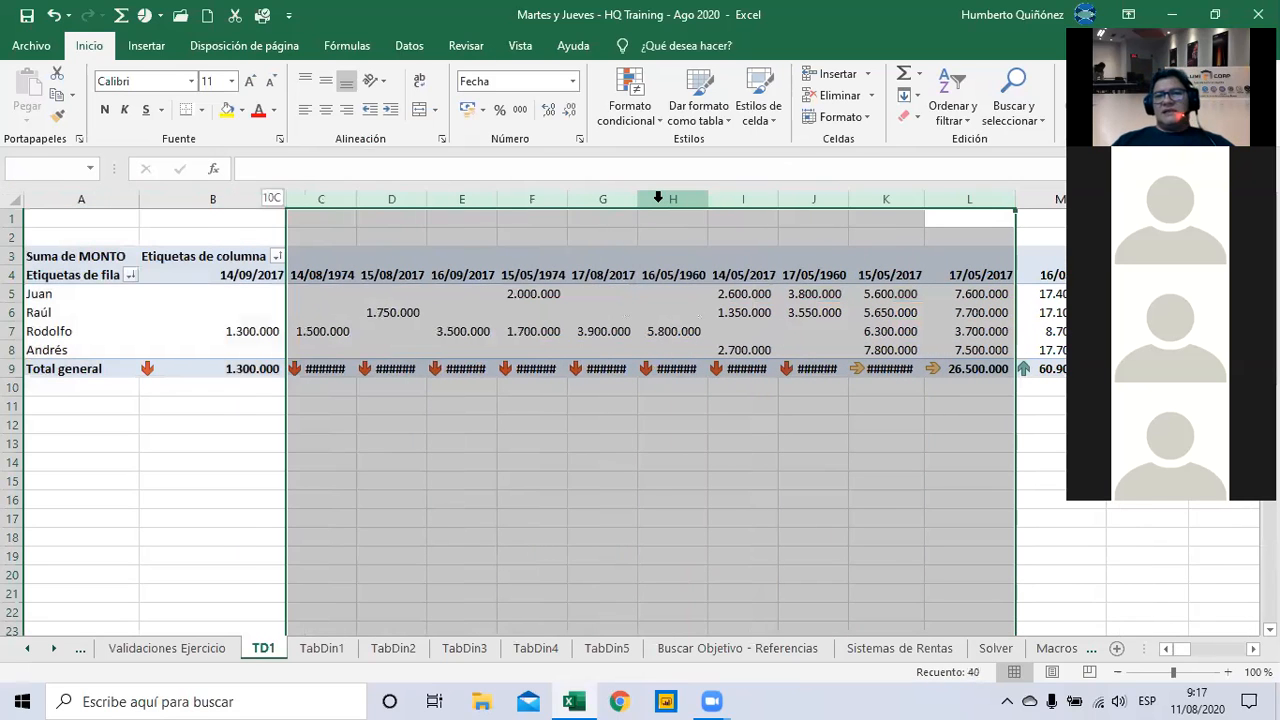
pyautogui.click(972, 198)
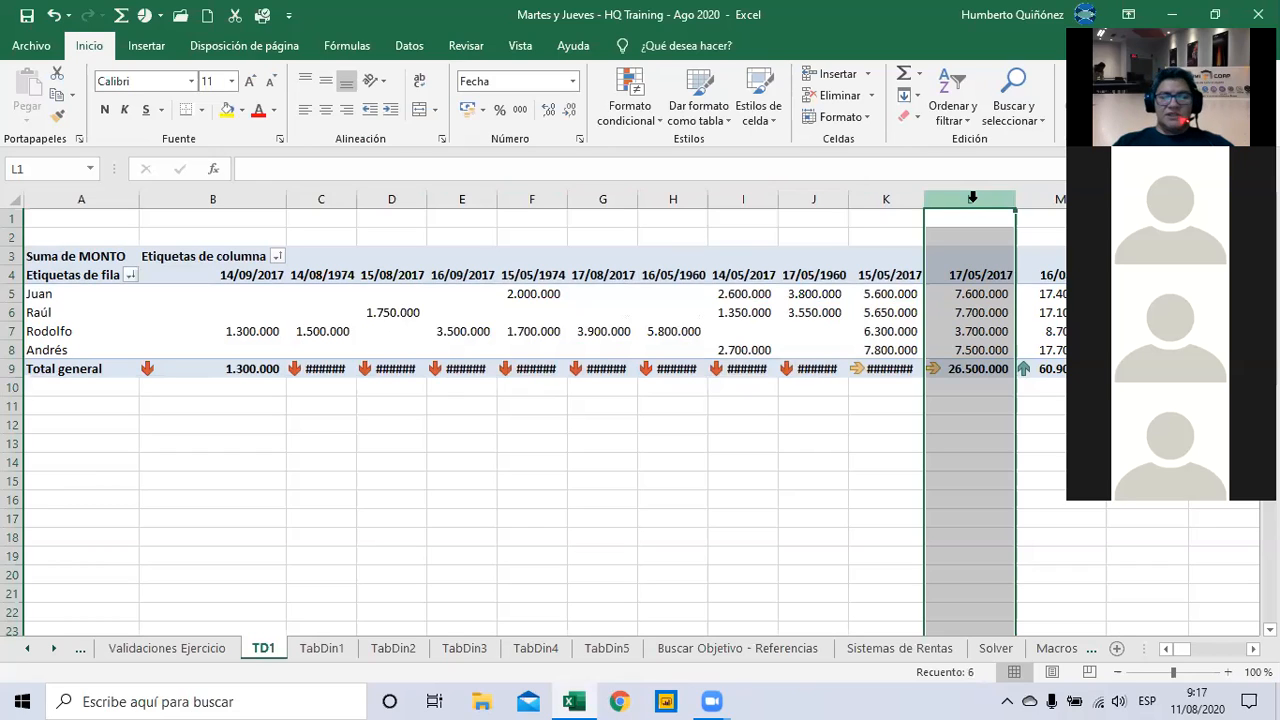
pyautogui.hotkey('shift', 'Left')
pyautogui.hotkey('shift', 'Left')
pyautogui.hotkey('shift', 'Left')
pyautogui.hotkey('shift', 'Left')
pyautogui.hotkey('shift', 'Left')
pyautogui.hotkey('shift', 'Left')
pyautogui.hotkey('shift', 'Left')
pyautogui.hotkey('shift', 'Left')
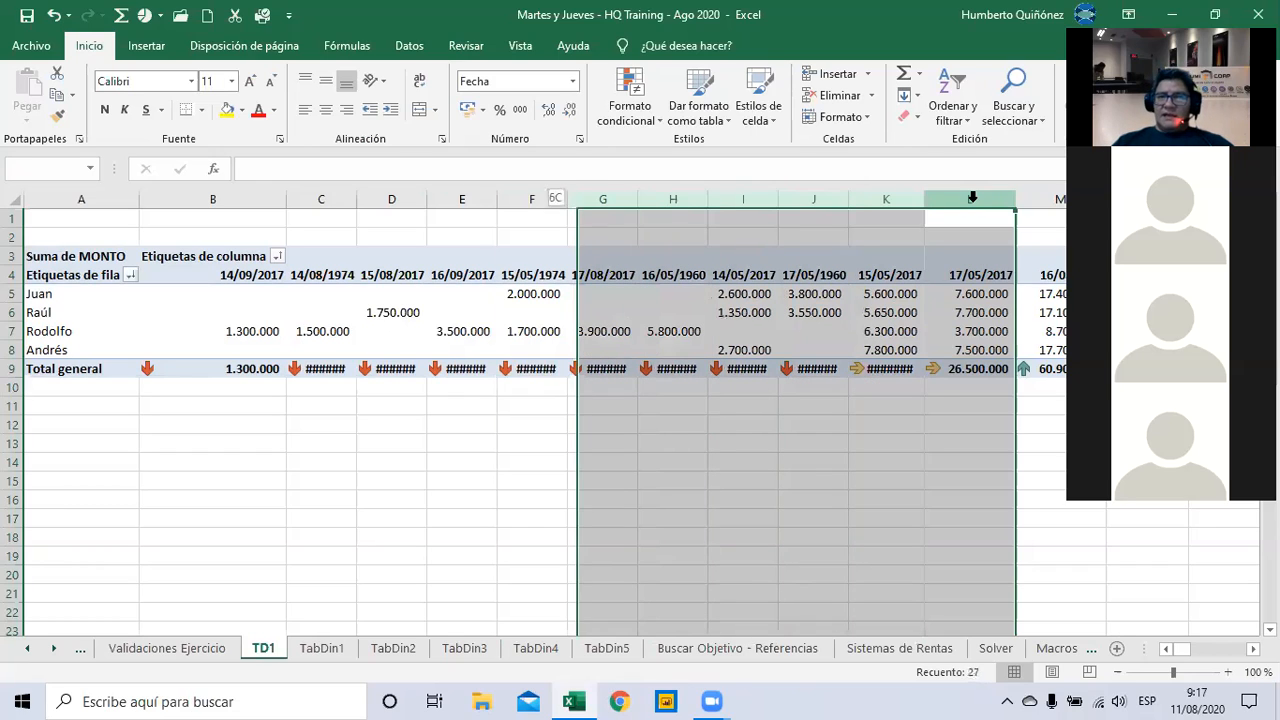
pyautogui.hotkey('shift', 'Left')
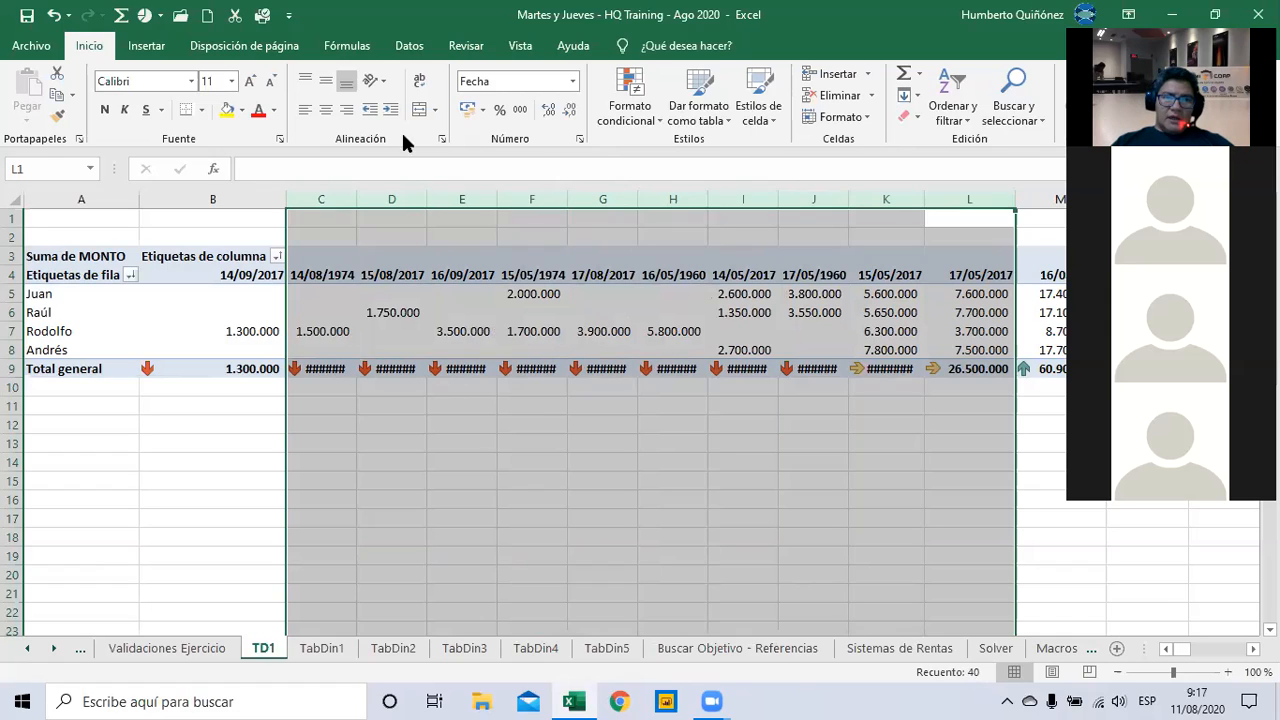
# Autofit the widths of date columns C through K together so their totals fit
pyautogui.click(330, 199)
pyautogui.moveTo(330, 199); pyautogui.dragTo(908, 212)
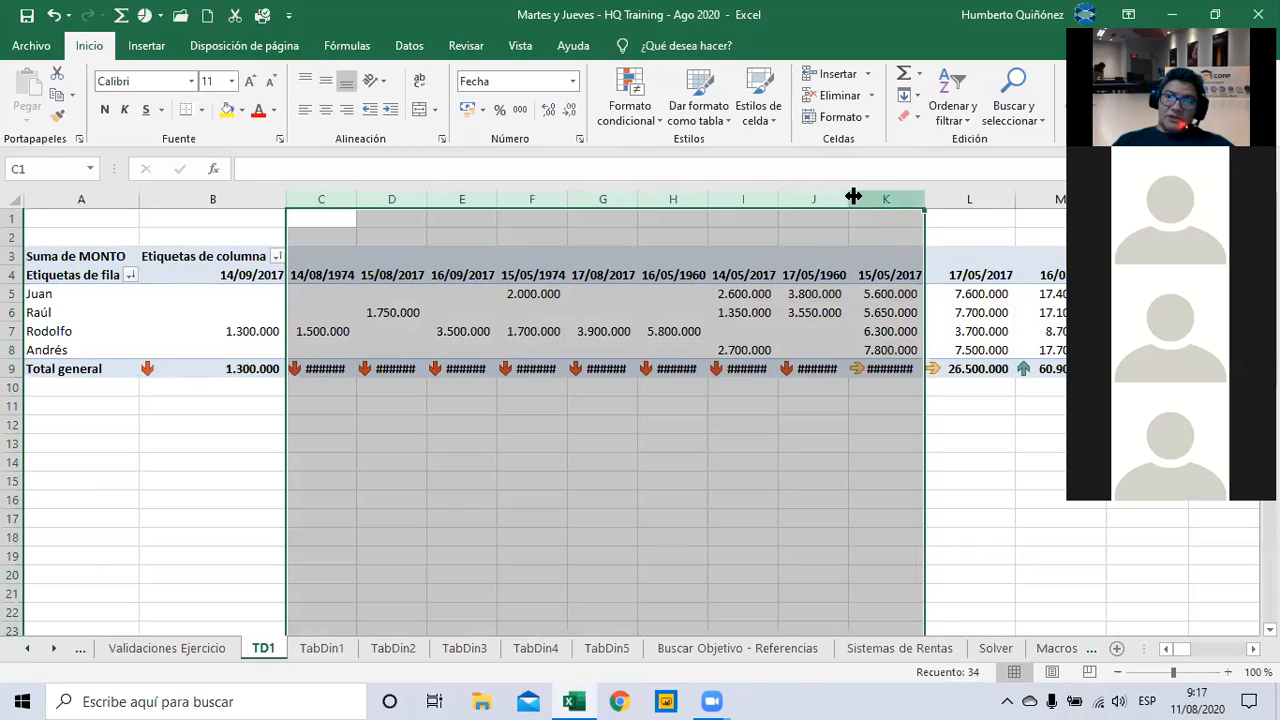
pyautogui.moveTo(849, 198); pyautogui.dragTo(850, 196)
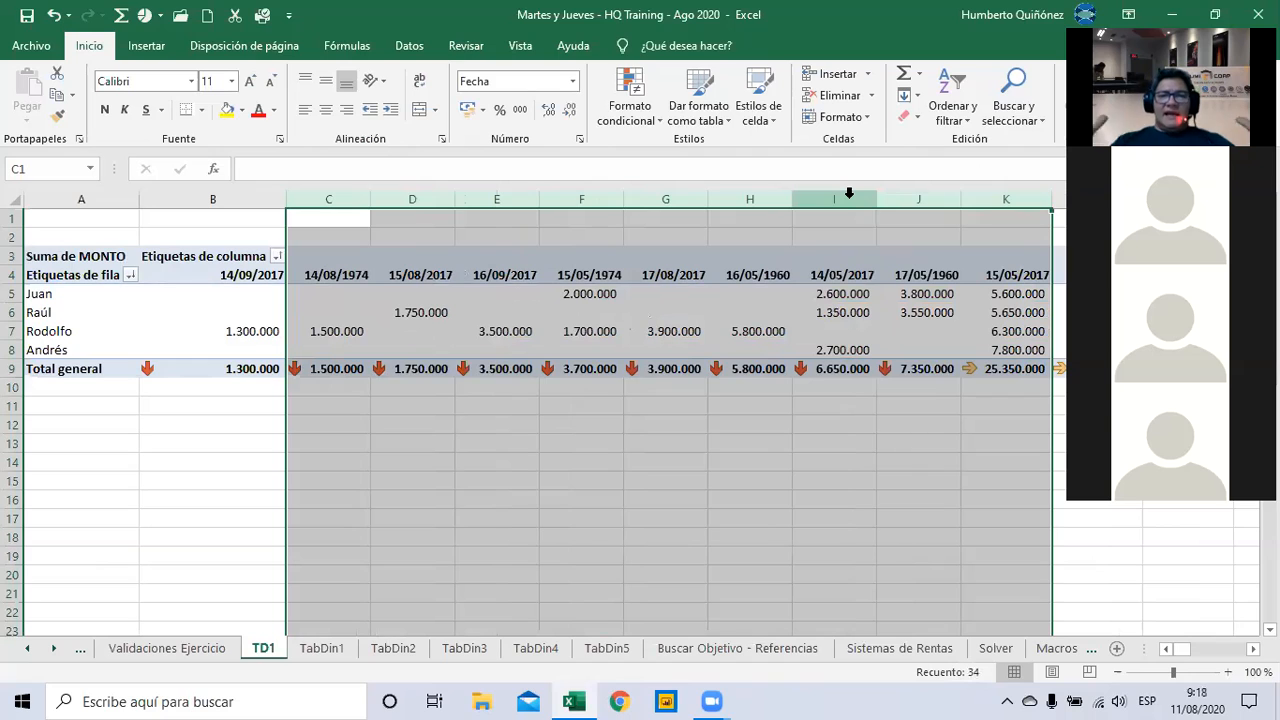
# Examine the arrow icons against the date totals in row 9, from 14/08/1974 through 16/05/2017
pyautogui.press('Down')
pyautogui.press('Down')
pyautogui.press('Down')
pyautogui.press('Down')
pyautogui.press('Down')
pyautogui.press('Down')
pyautogui.press('Down')
pyautogui.press('Down')
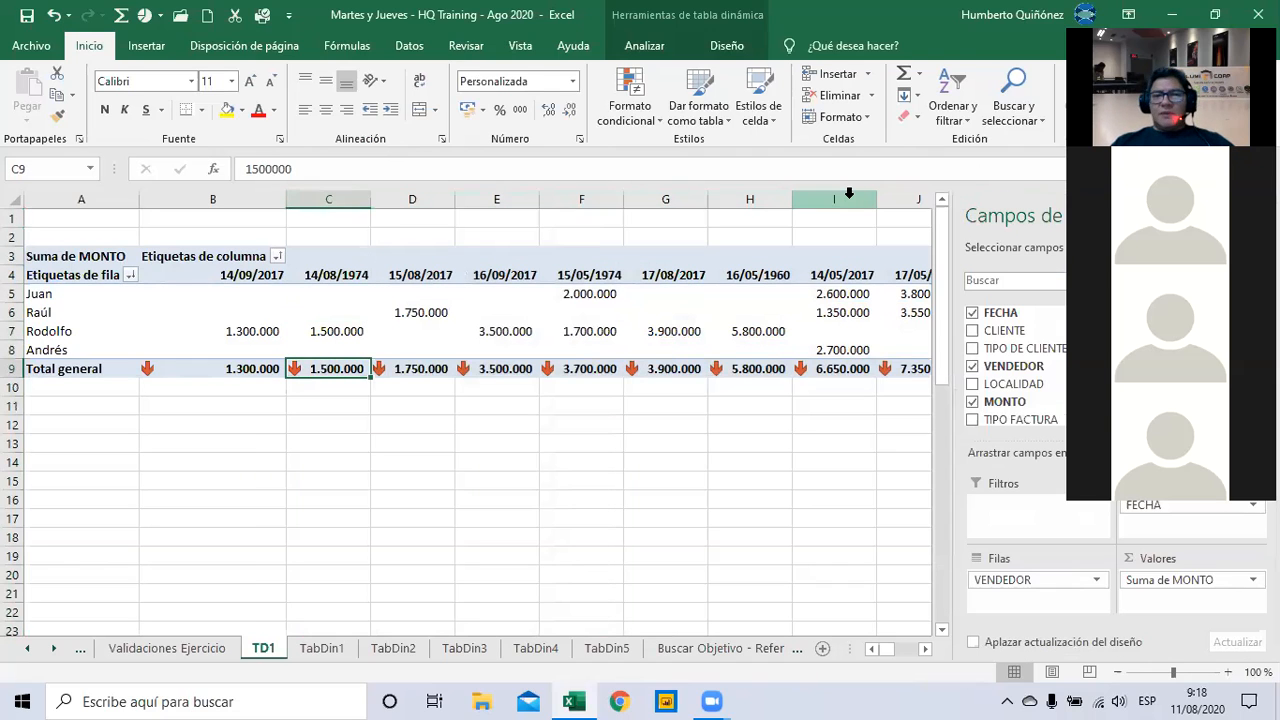
pyautogui.press('Right')
pyautogui.press('Right')
pyautogui.press('Right')
pyautogui.press('Right')
pyautogui.press('Right')
pyautogui.press('Right')
pyautogui.press('Right')
pyautogui.press('Right')
pyautogui.press('Right')
pyautogui.press('Right')
pyautogui.press('Right')
pyautogui.press('Left')
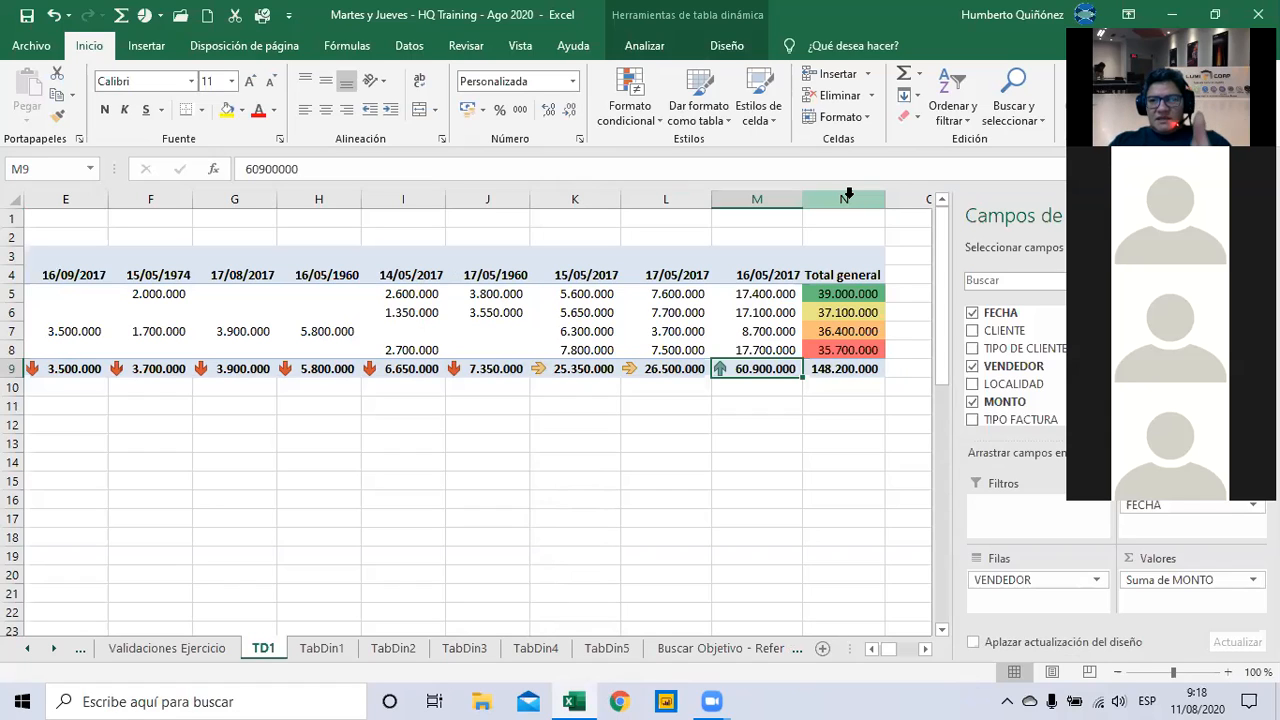
# Review the date totals with their arrow icons from 16/05/2017 back to the earliest columns of row 9
pyautogui.press('Left')
pyautogui.press('Left')
pyautogui.press('Left')
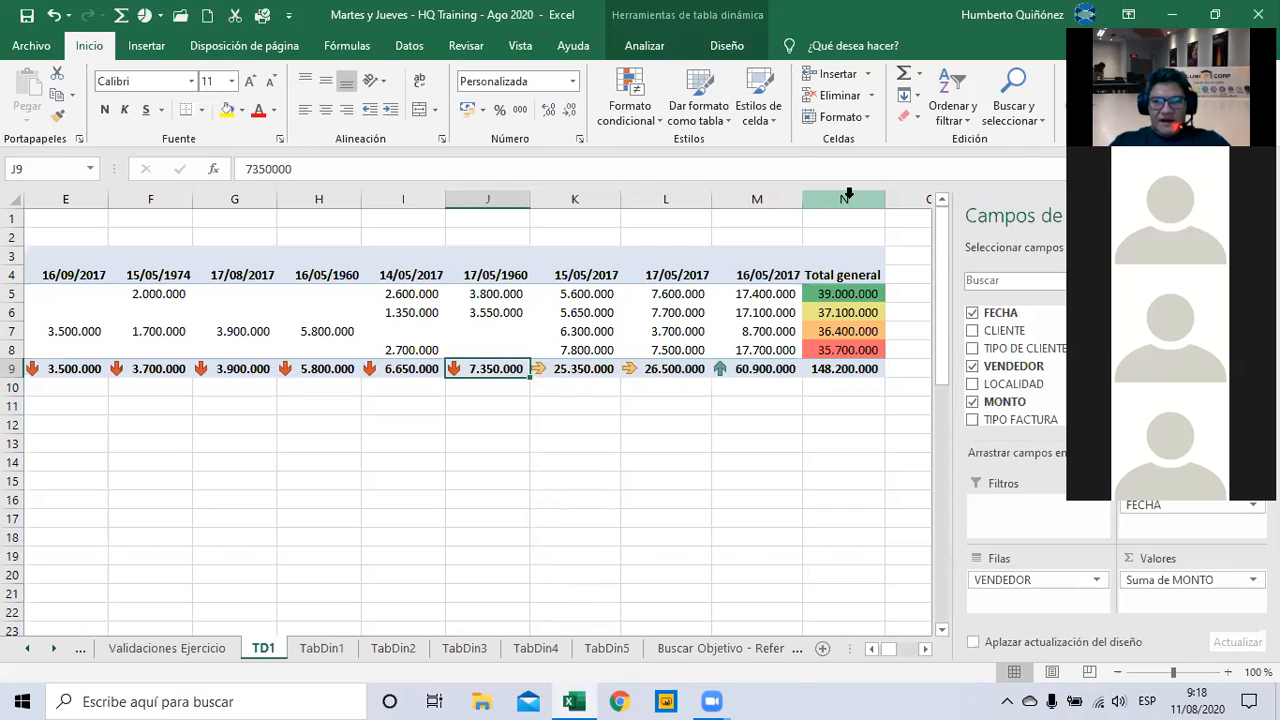
pyautogui.press('Left')
pyautogui.press('Left')
pyautogui.press('Left')
pyautogui.press('Left')
pyautogui.press('Left')
pyautogui.press('Left')
pyautogui.press('Left')
pyautogui.press('Left')
pyautogui.press('Left')
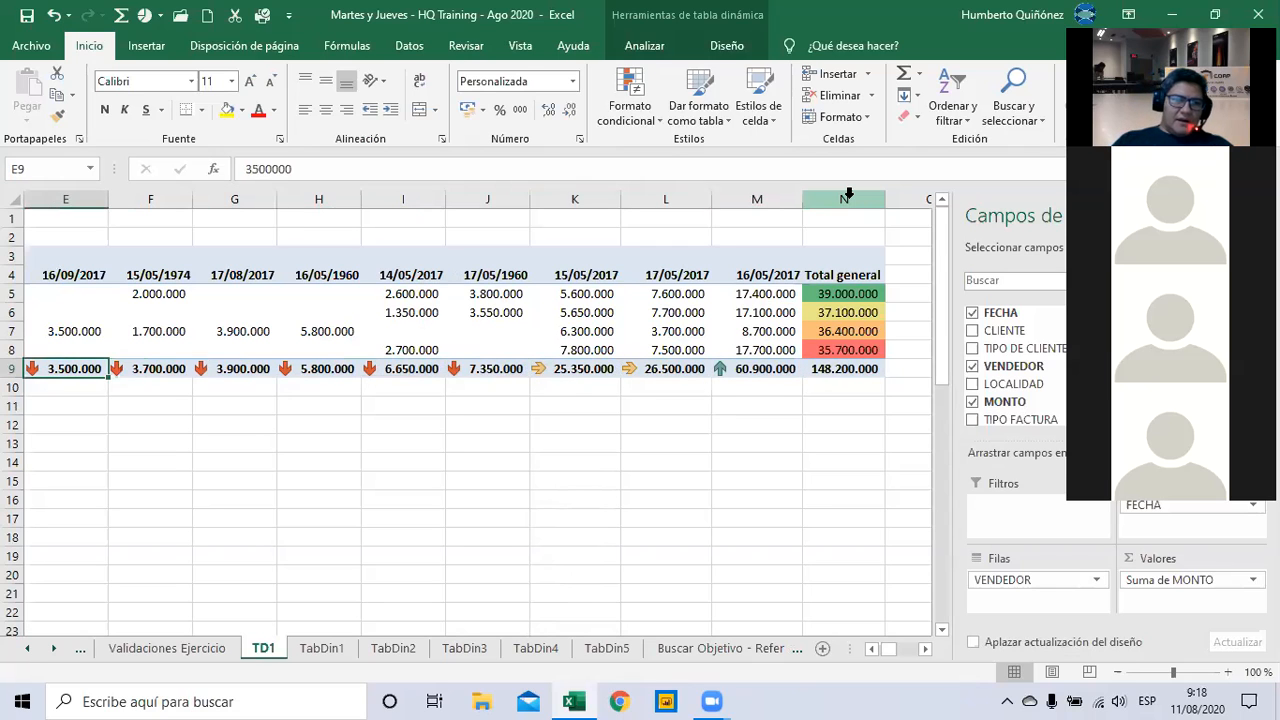
# Compare the totals carrying red arrows with the yellow and green ones, ending on the 16/05/2017 total
pyautogui.press('Right')
pyautogui.press('Right')
pyautogui.press('Right')
pyautogui.press('Right')
pyautogui.press('Right')
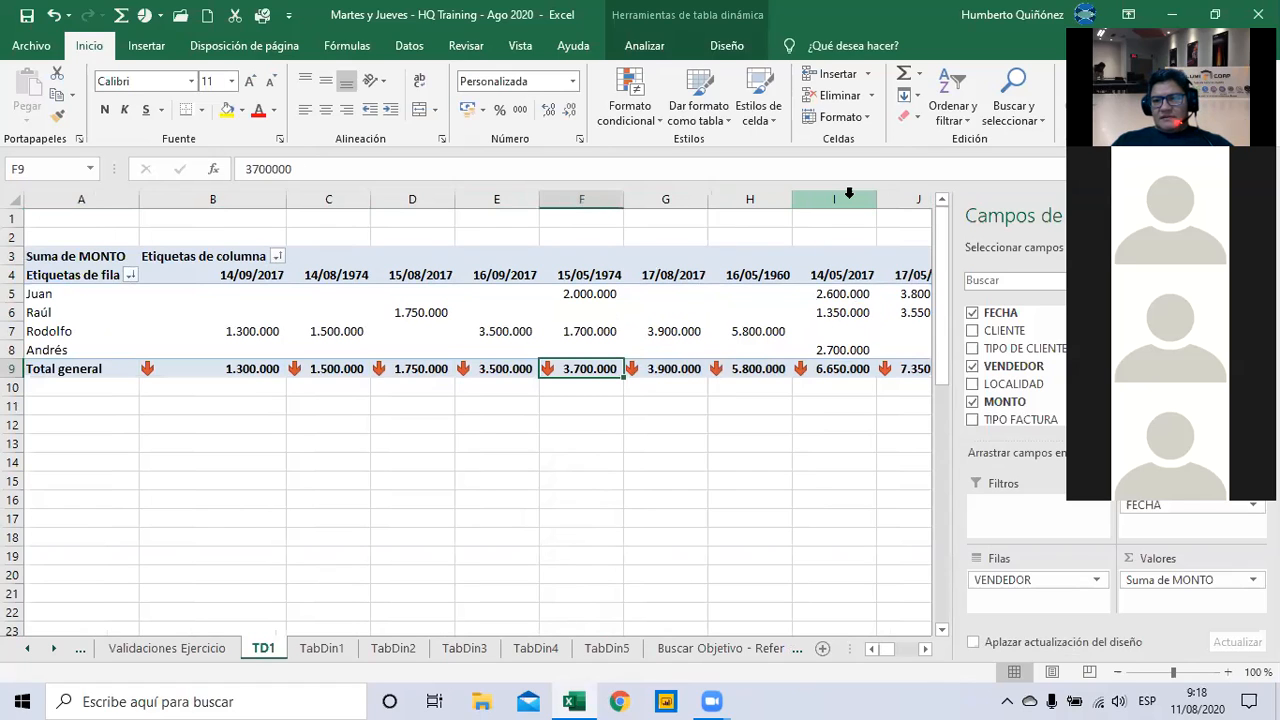
pyautogui.press('Right')
pyautogui.press('Right')
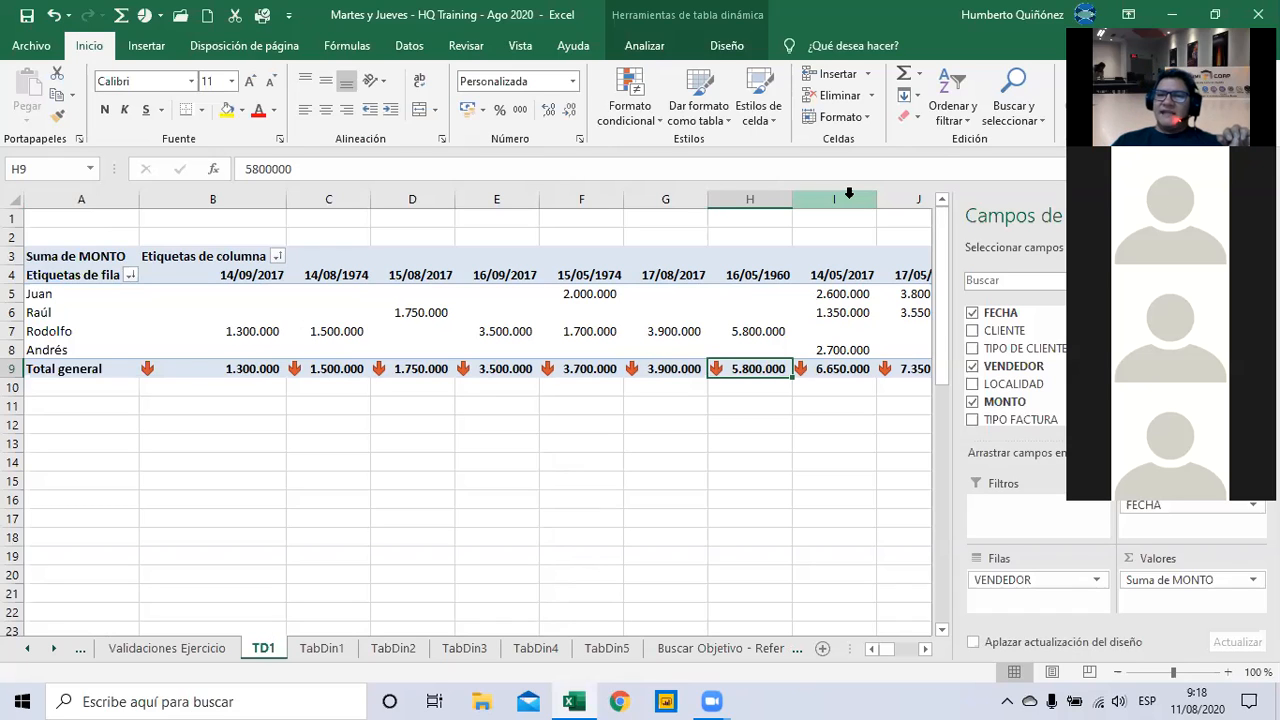
pyautogui.press('Right')
pyautogui.press('Right')
pyautogui.press('Right')
pyautogui.press('Right')
pyautogui.press('Right')
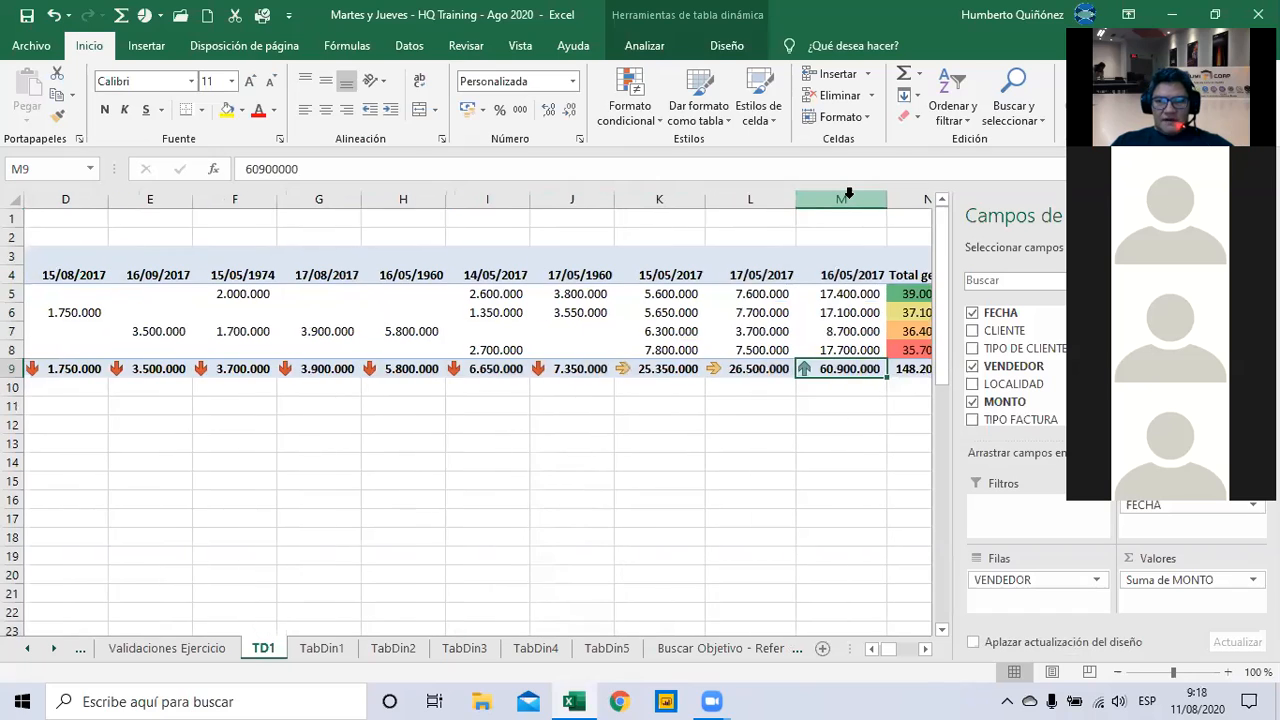
pyautogui.press('Left')
pyautogui.press('Left')
pyautogui.press('Right')
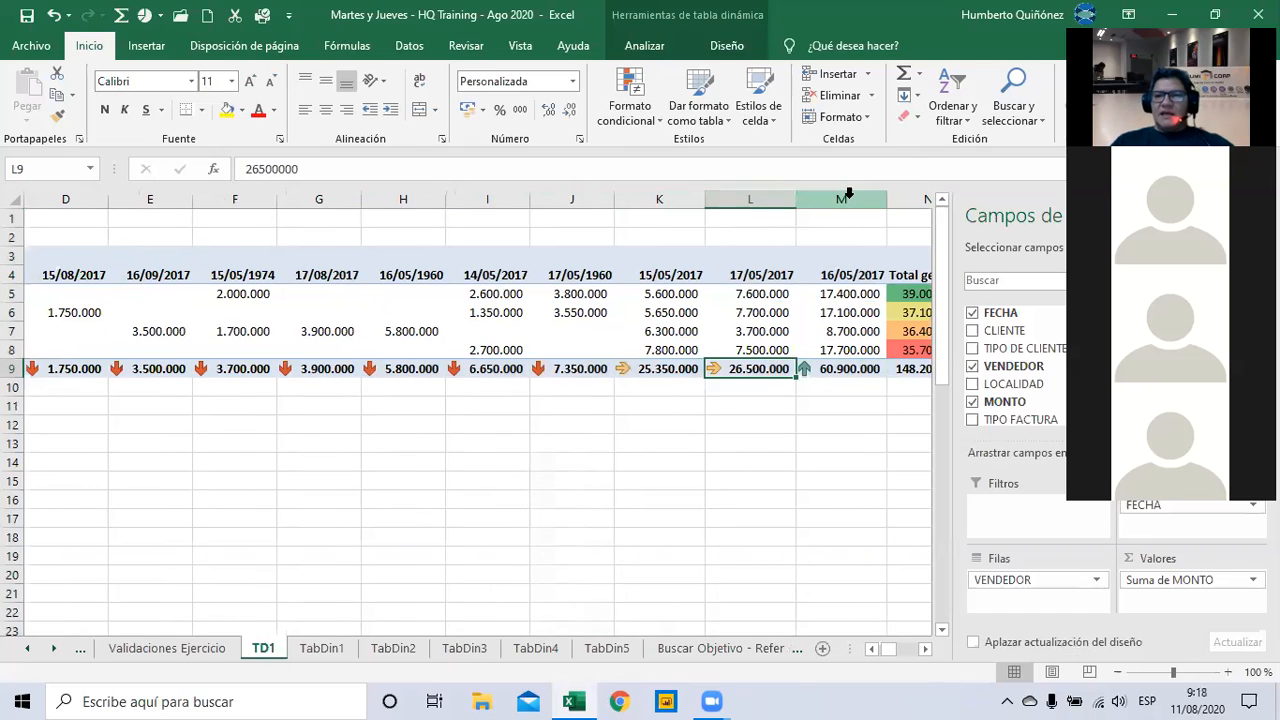
pyautogui.press('Right')
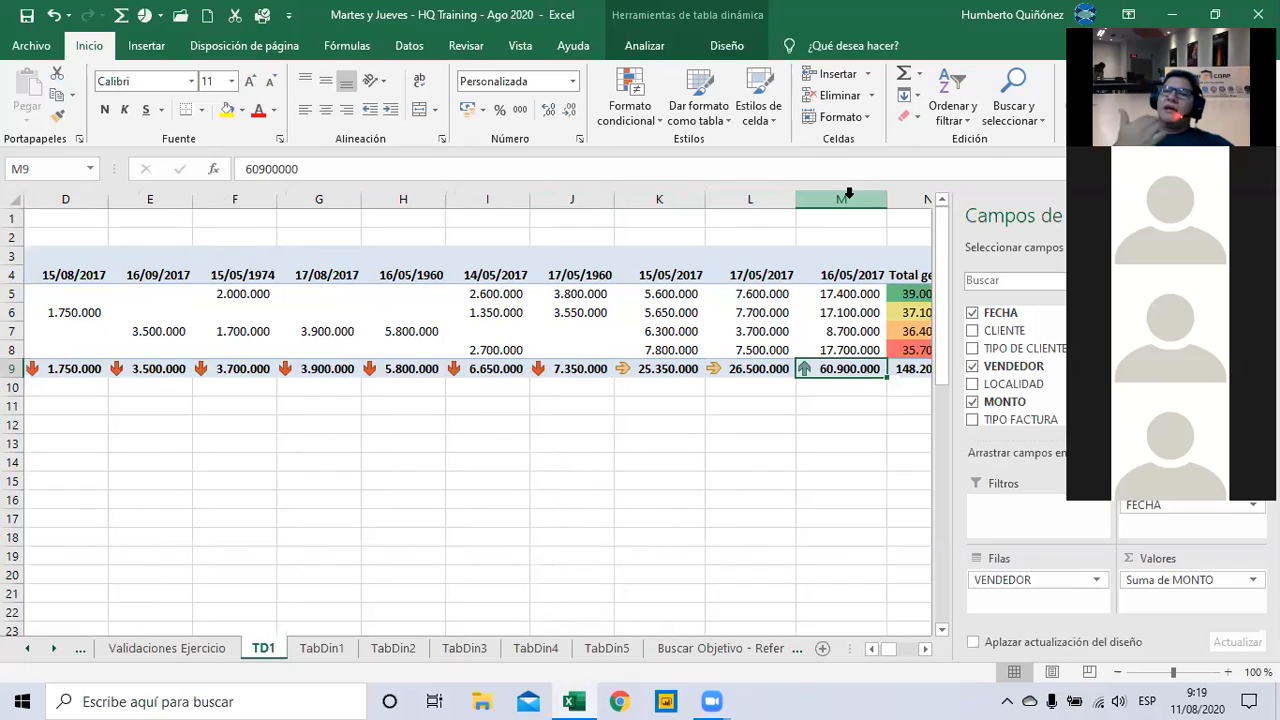
# Select the date totals B9:M9 and open their icon set rule for editing from the conditional formatting rules manager
pyautogui.hotkey('ctrl', 'shift', 'Left')
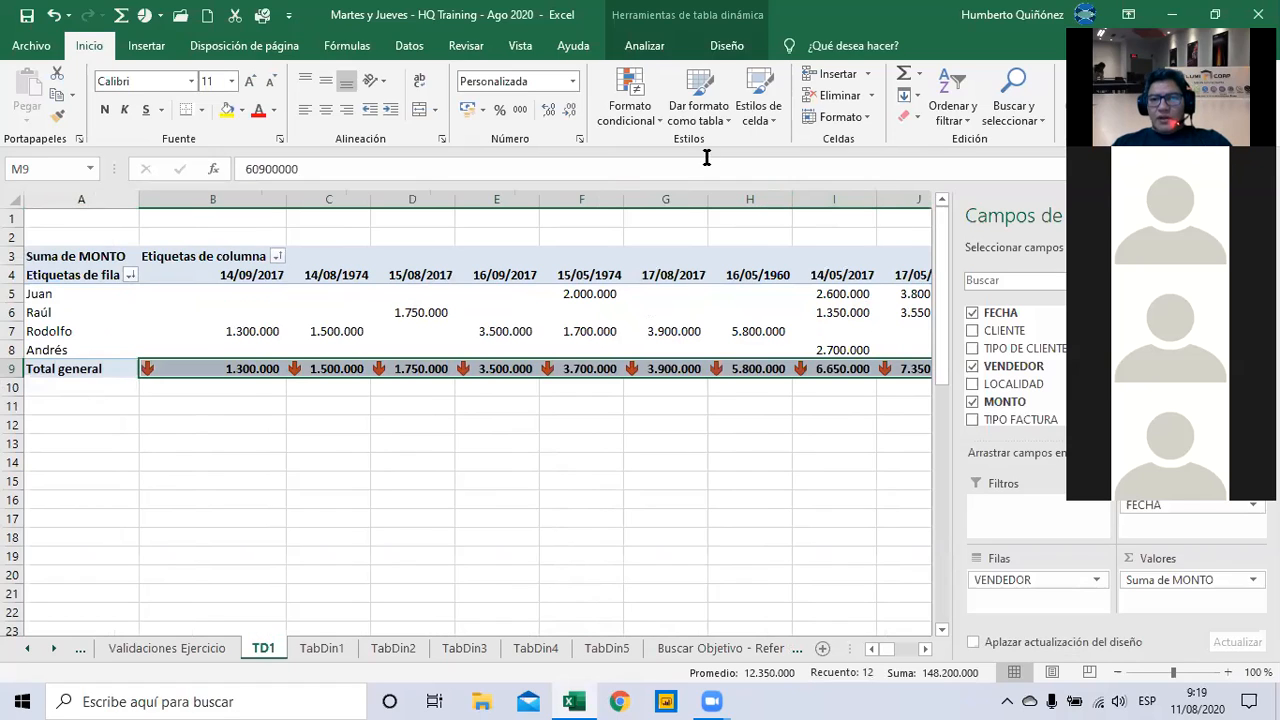
pyautogui.click(655, 110)
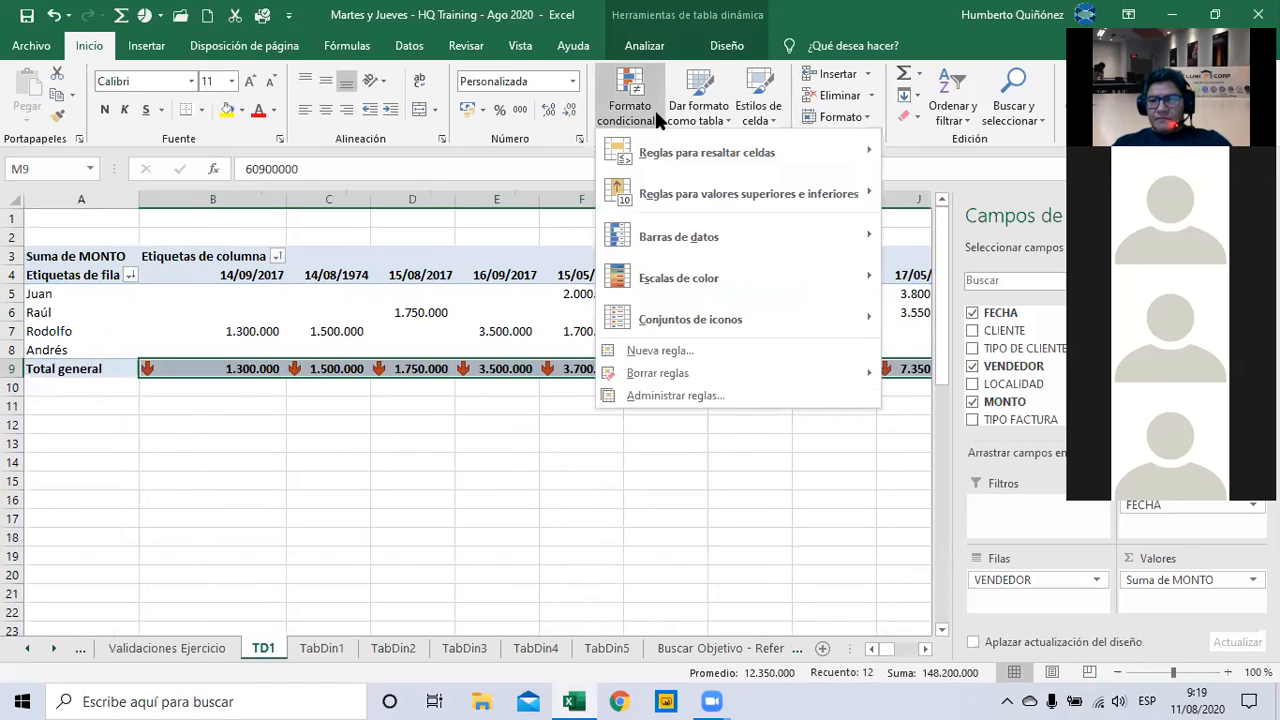
pyautogui.click(665, 395)
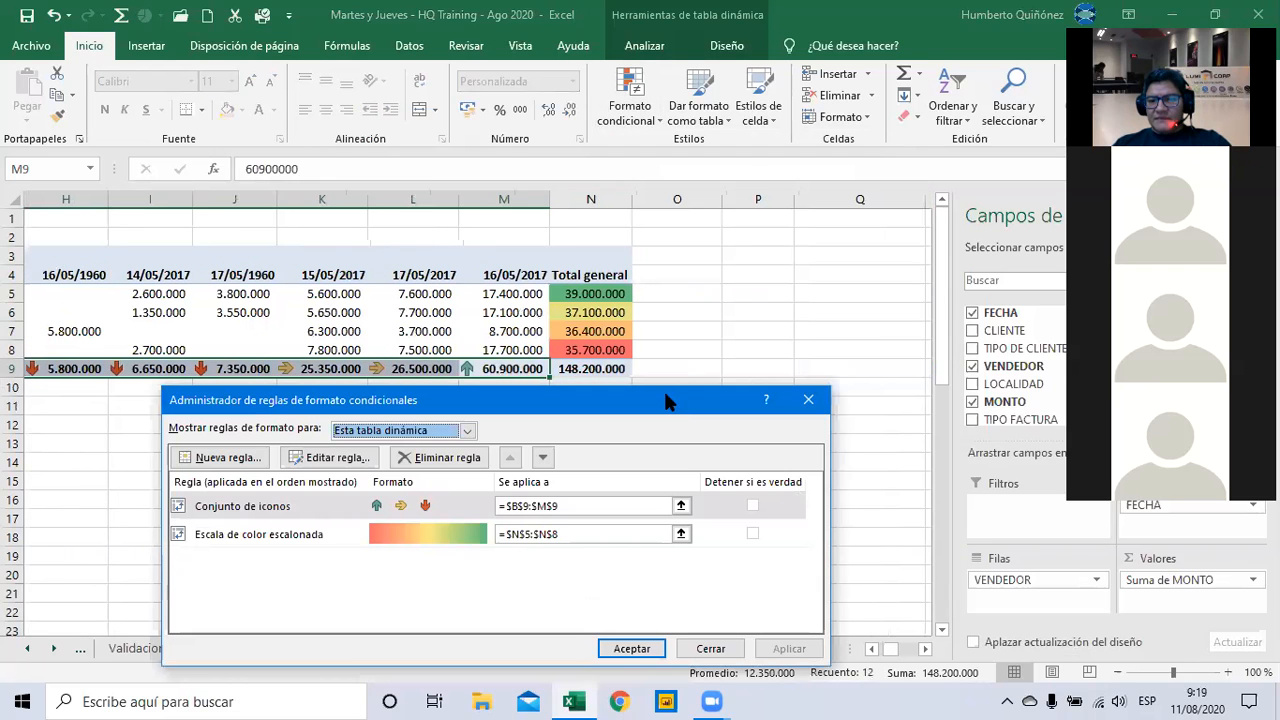
pyautogui.click(287, 508)
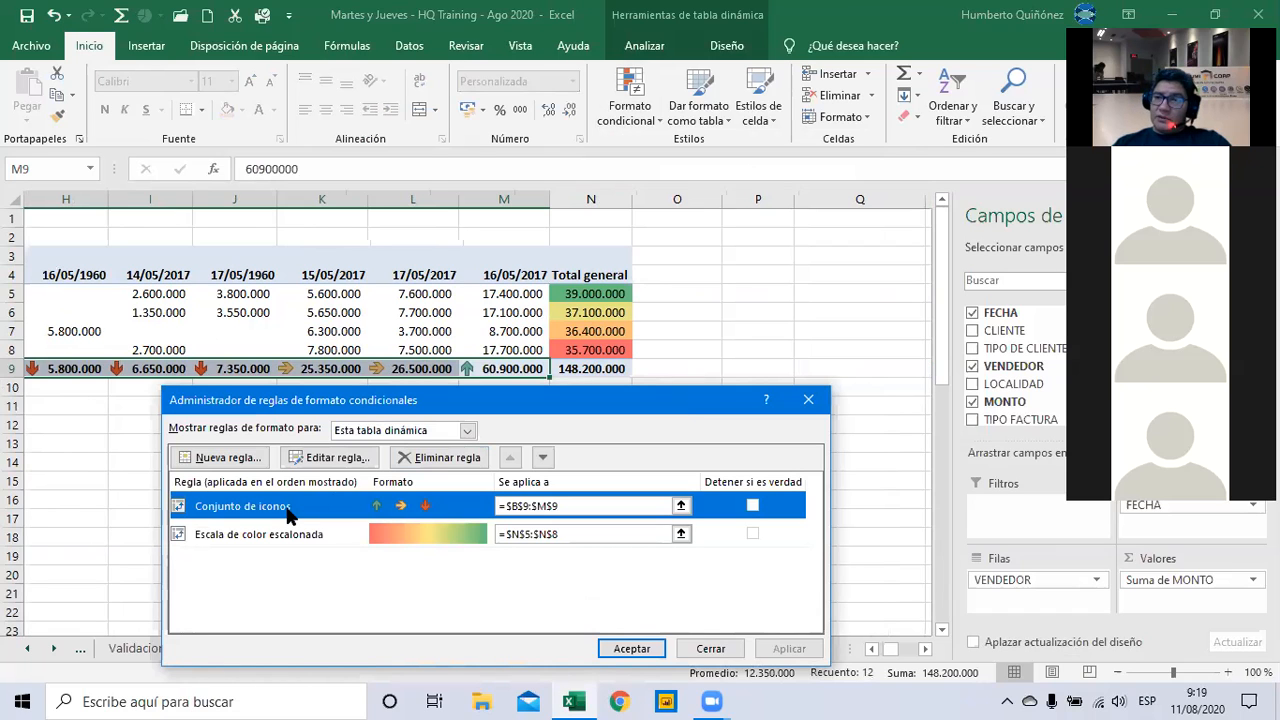
pyautogui.click(333, 457)
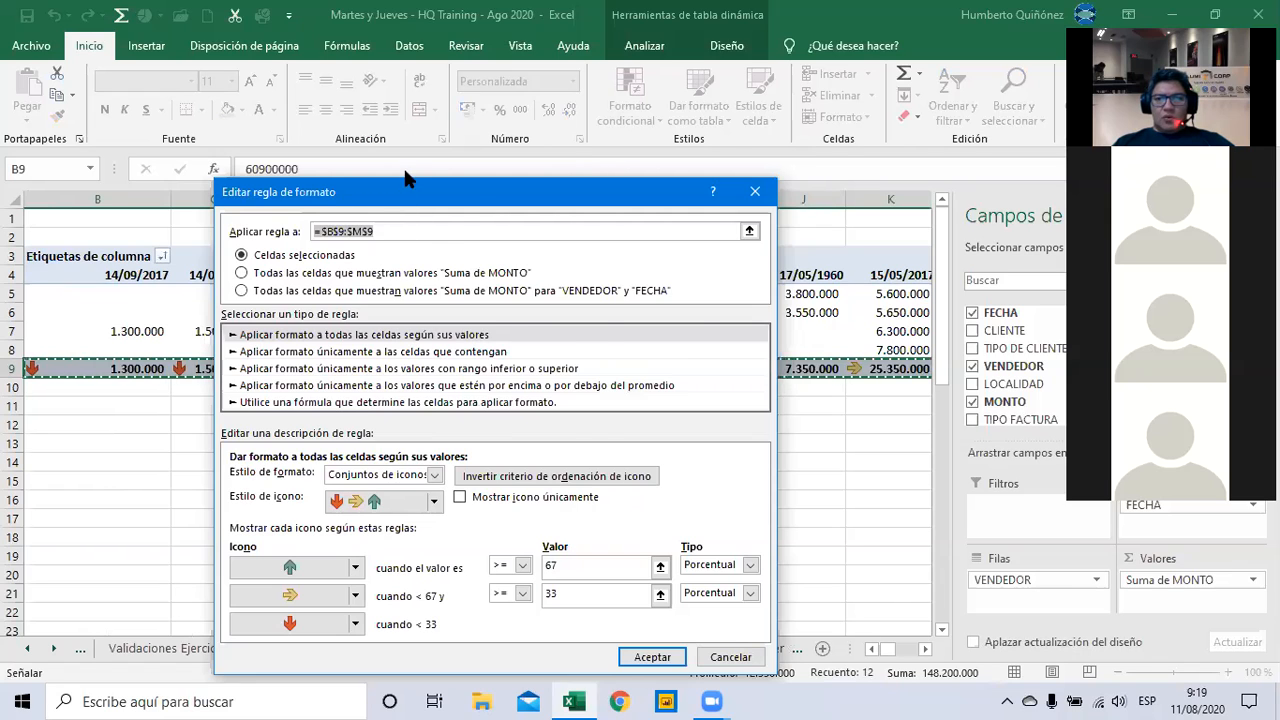
pyautogui.moveTo(408, 178); pyautogui.dragTo(469, 51)
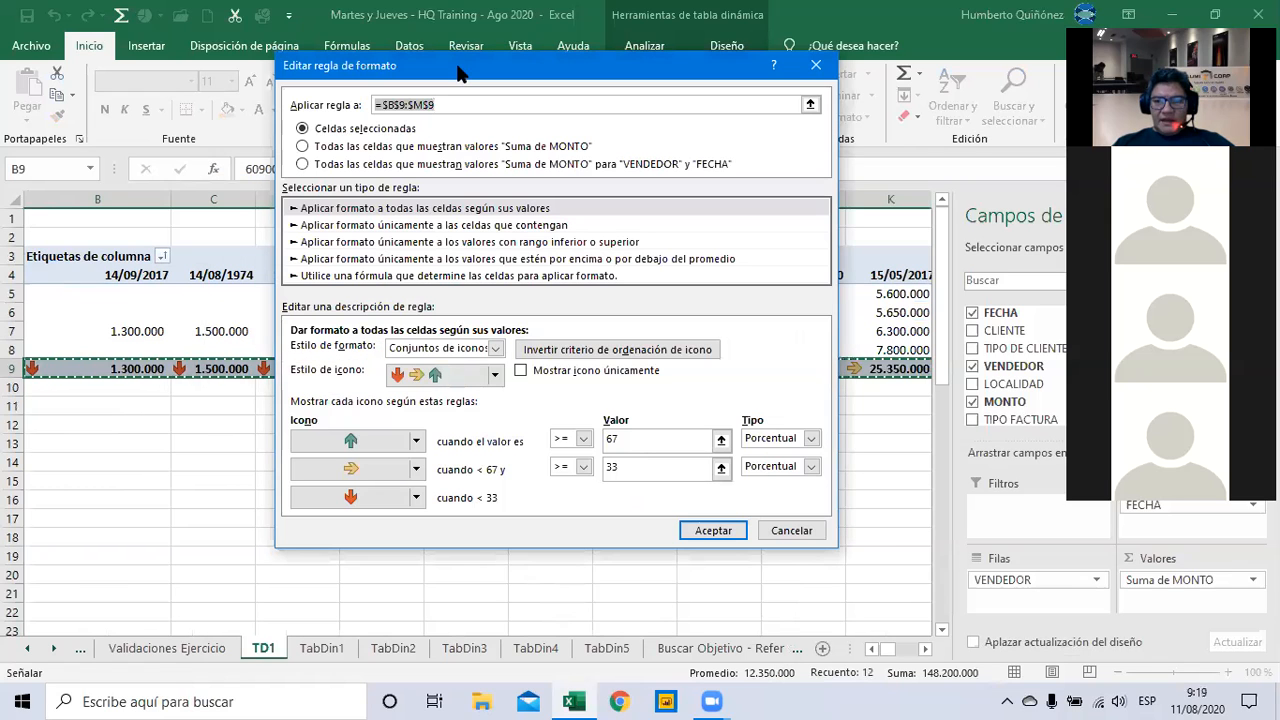
# Set the green arrow's threshold in the icon set rule to a number greater than or equal to 25000000
pyautogui.click(637, 440)
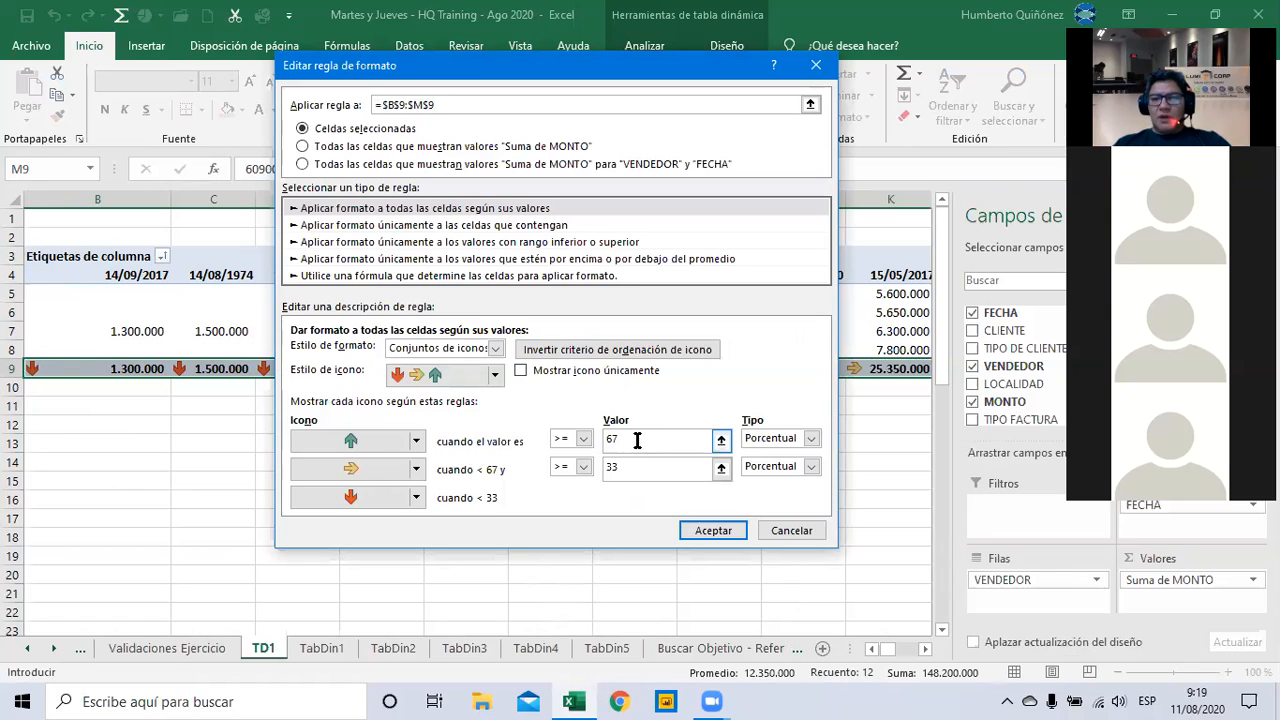
pyautogui.click(806, 437)
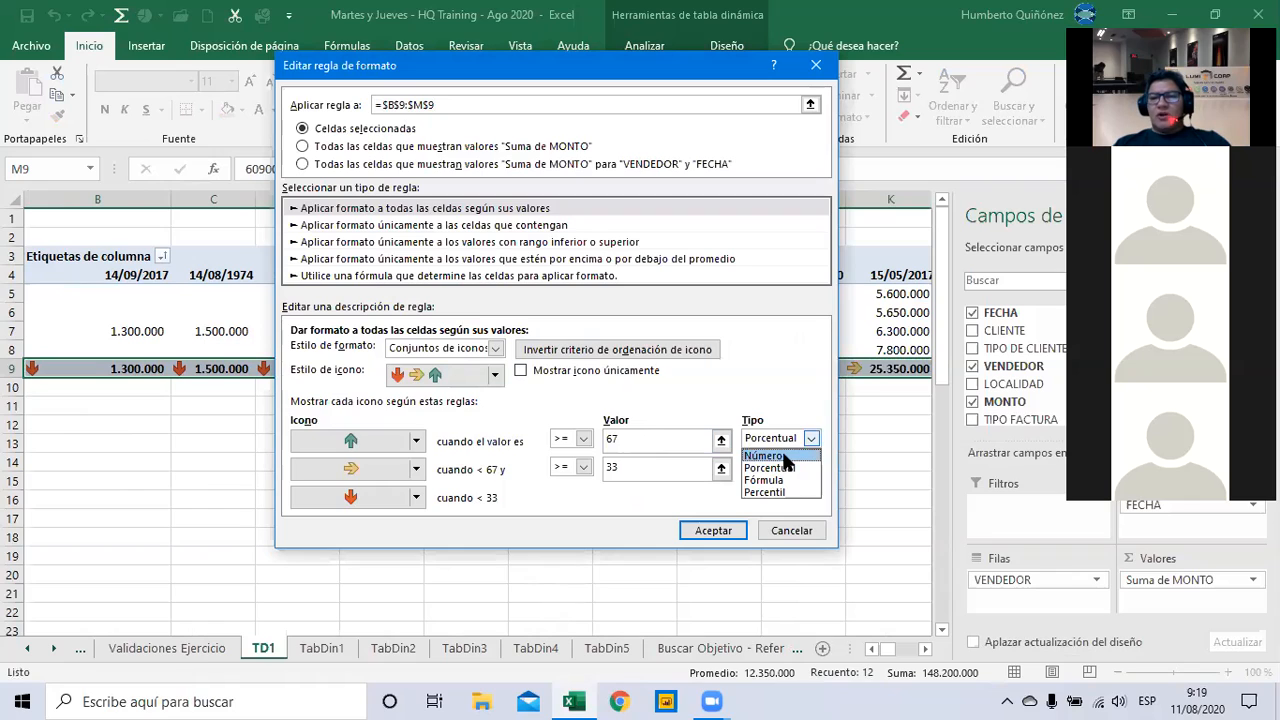
pyautogui.click(781, 456)
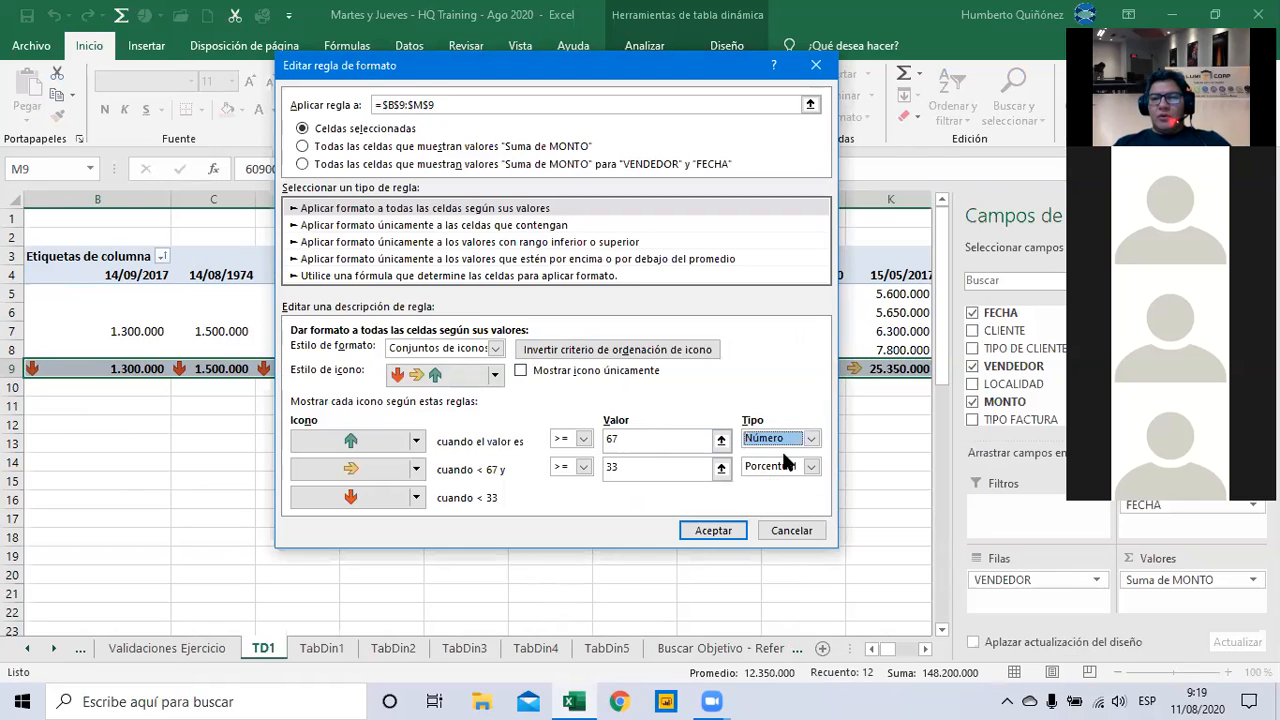
pyautogui.click(663, 440)
pyautogui.press('BackSpace')
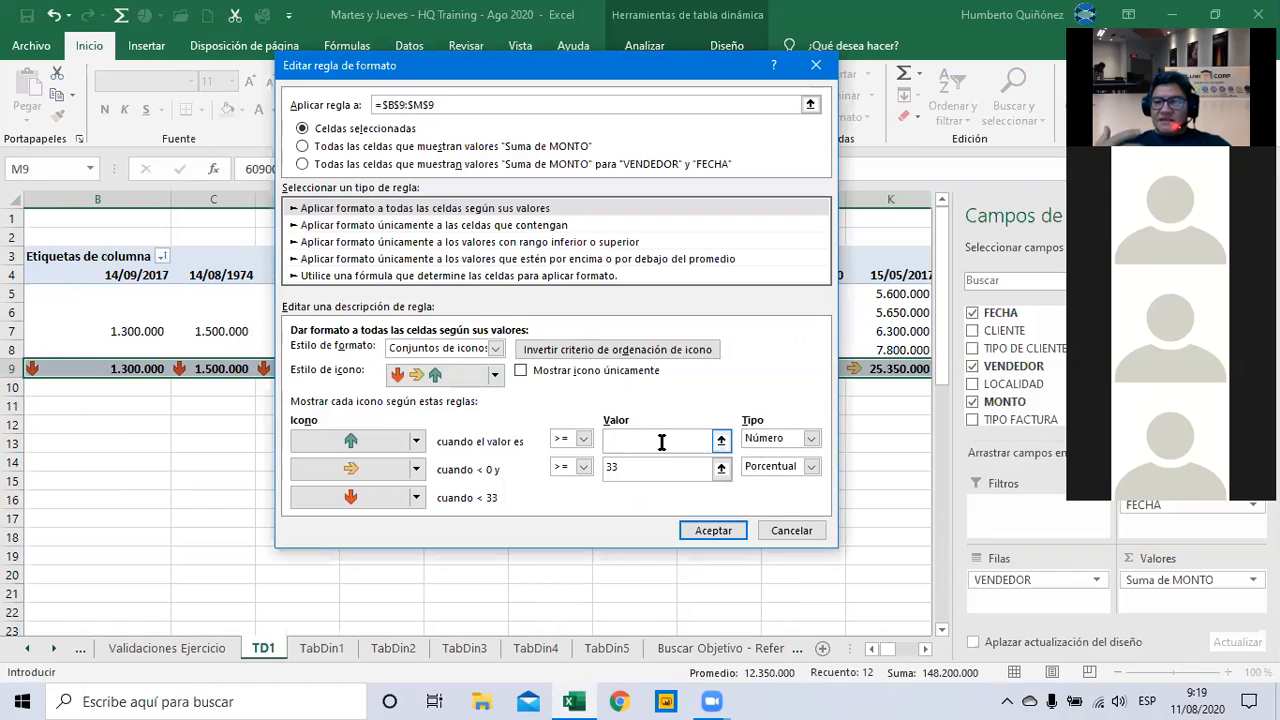
pyautogui.write('25')
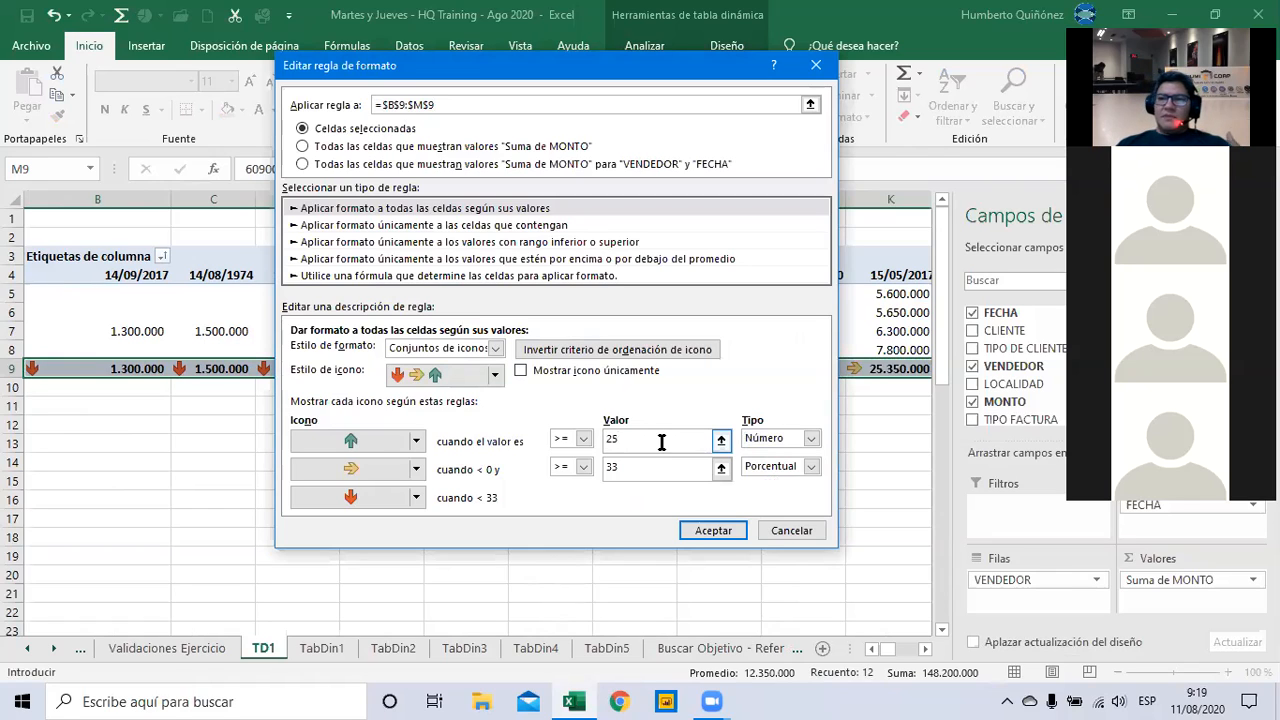
pyautogui.write('00')
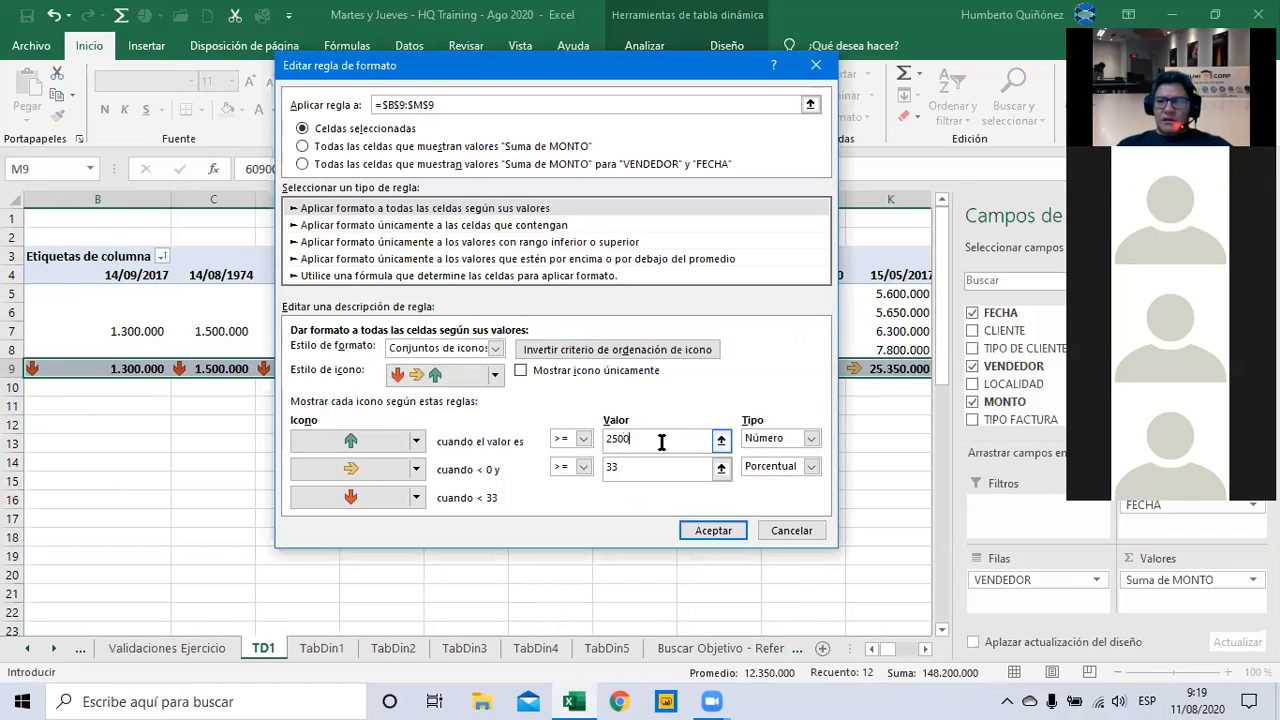
pyautogui.write('0000')
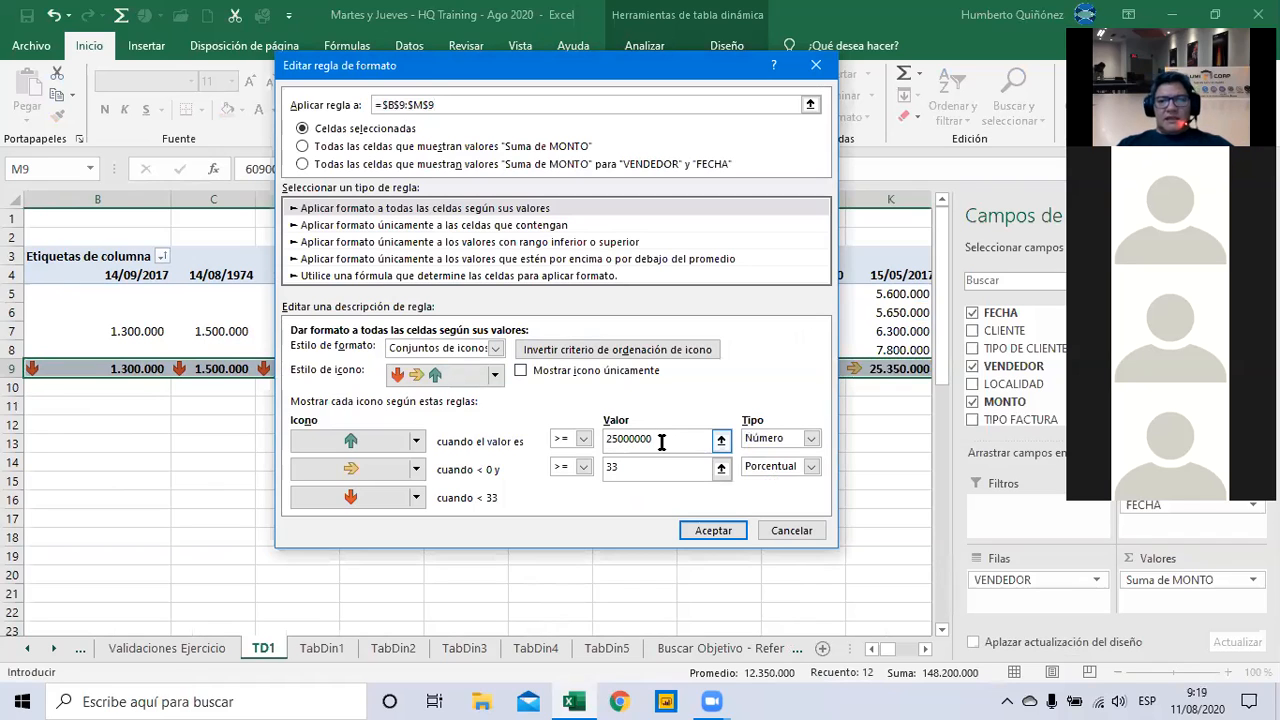
# Set the yellow arrow's threshold to a number greater than or equal to 5000000 and apply the edited rule to the totals
pyautogui.click(661, 467)
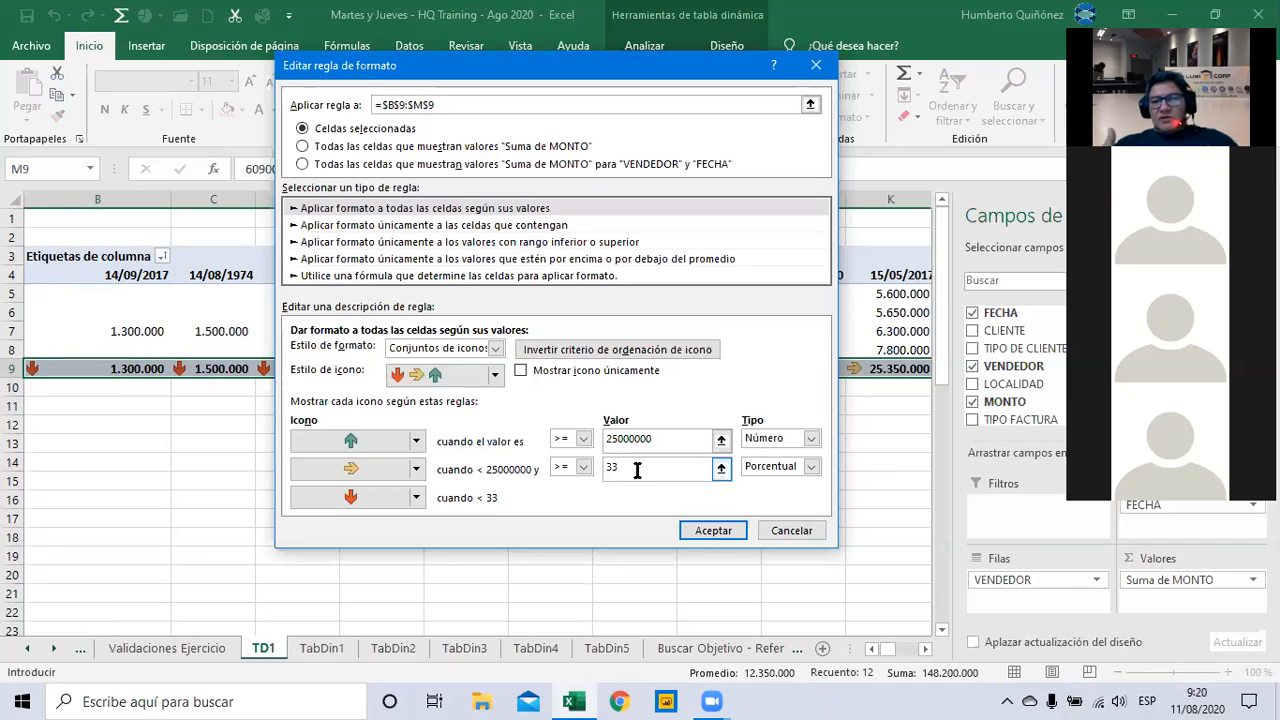
pyautogui.click(811, 467)
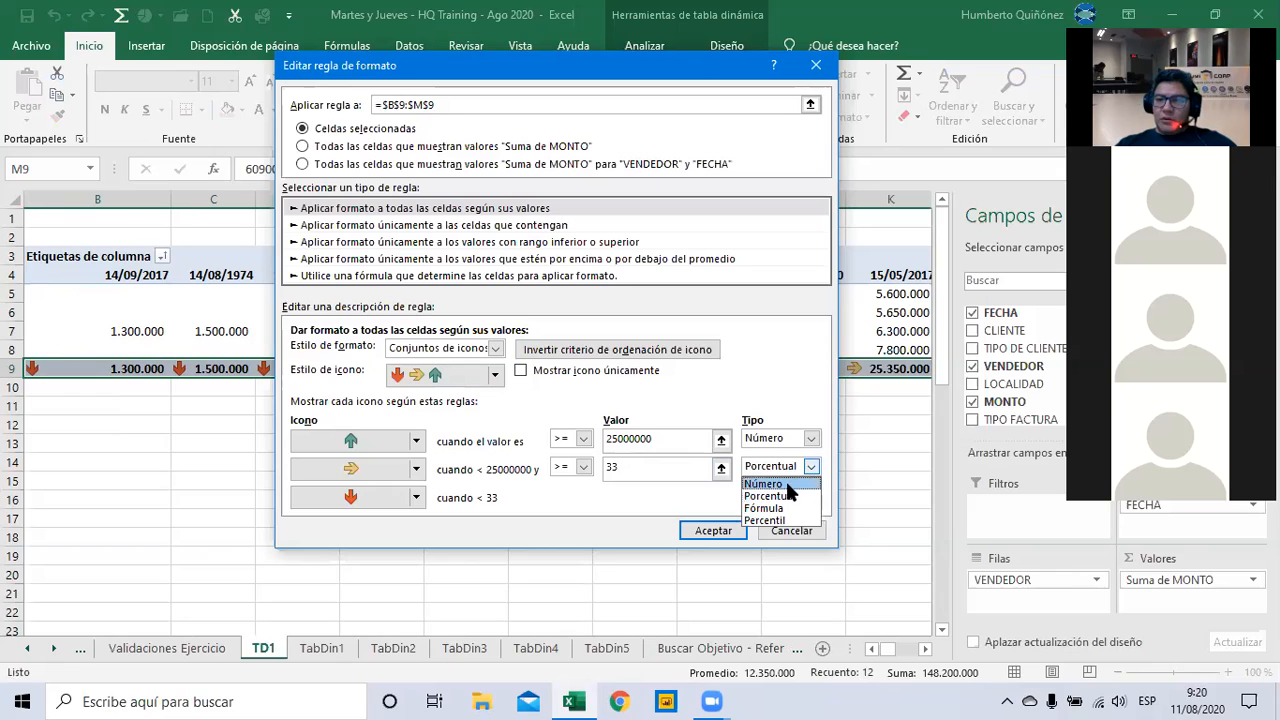
pyautogui.click(786, 483)
pyautogui.click(632, 470)
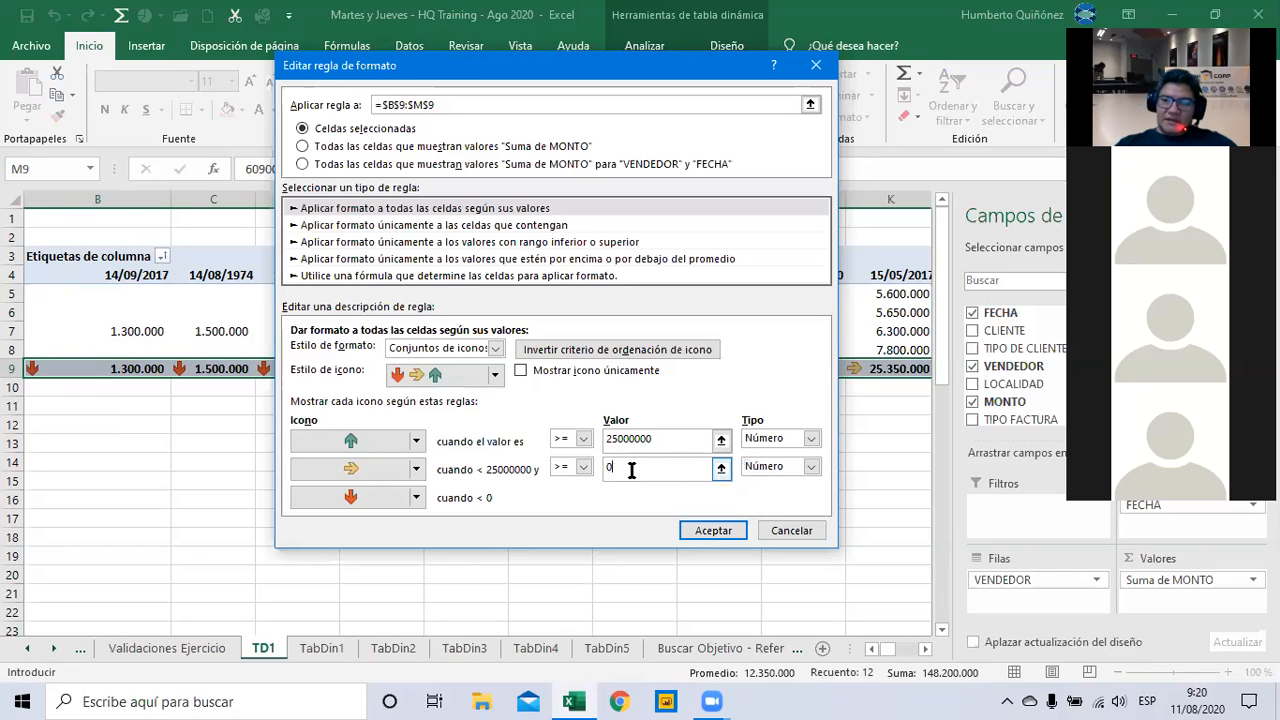
pyautogui.press('BackSpace')
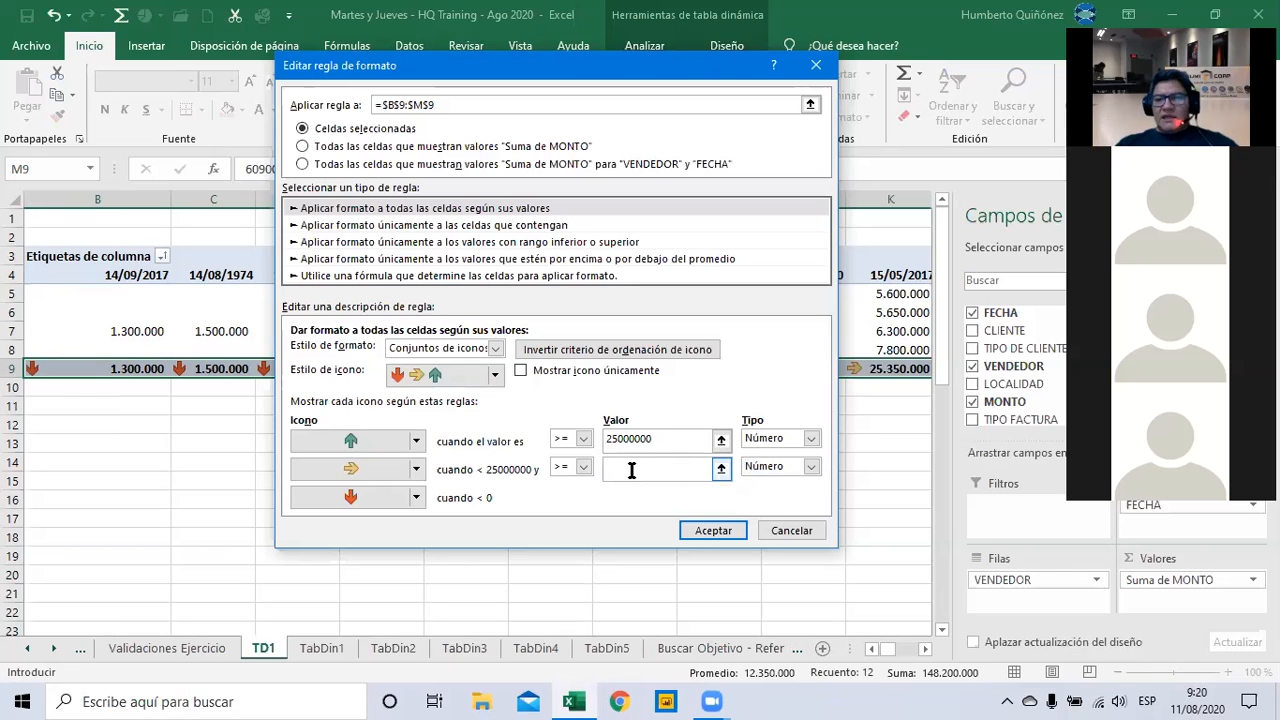
pyautogui.write('500')
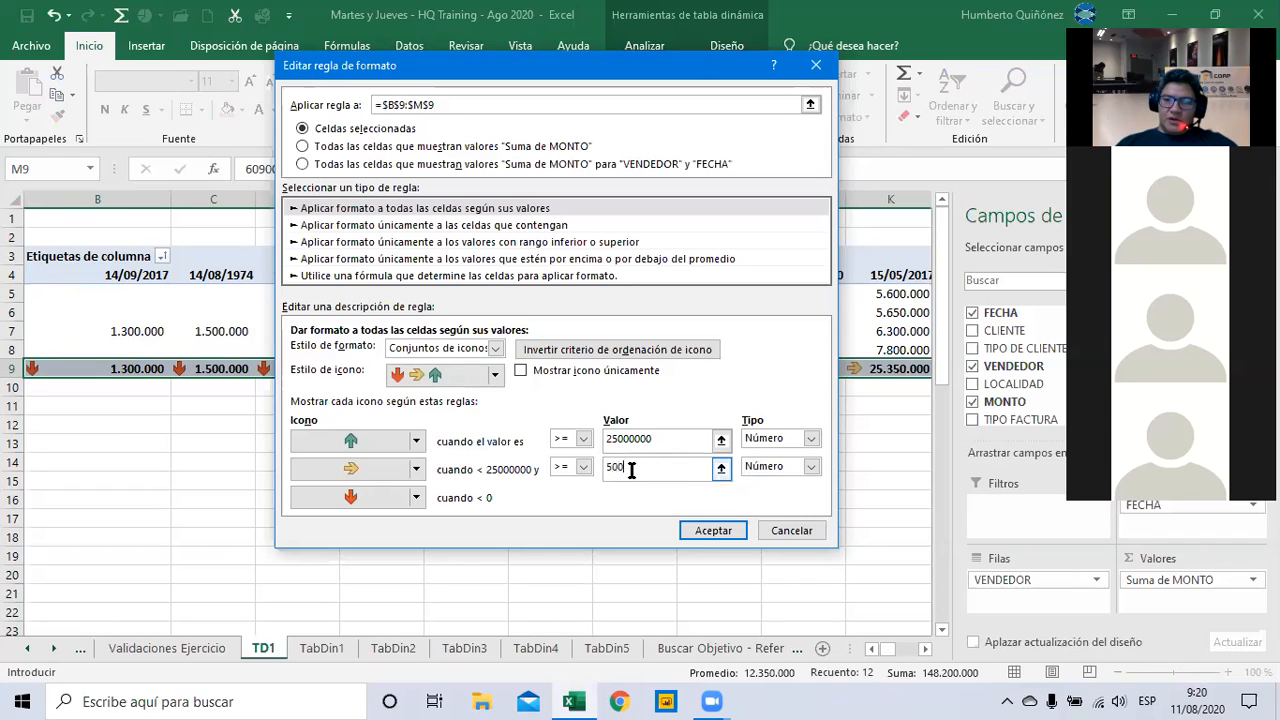
pyautogui.write('0000')
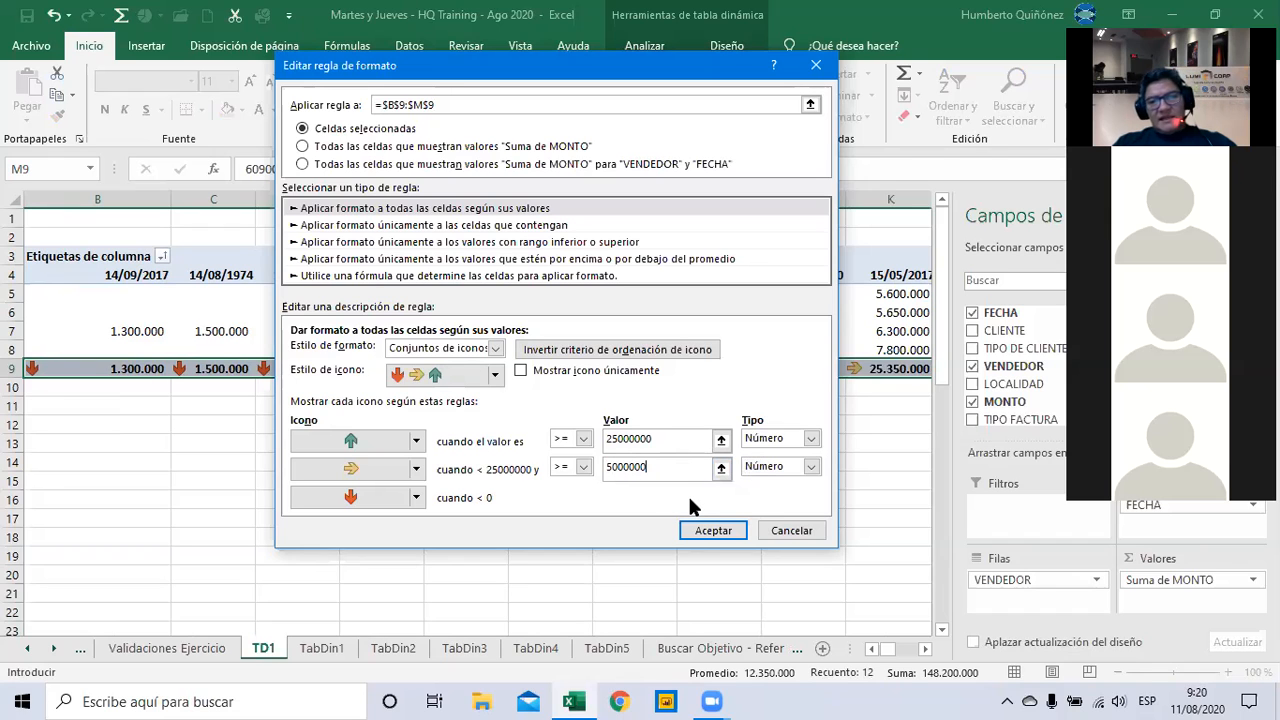
pyautogui.click(703, 528)
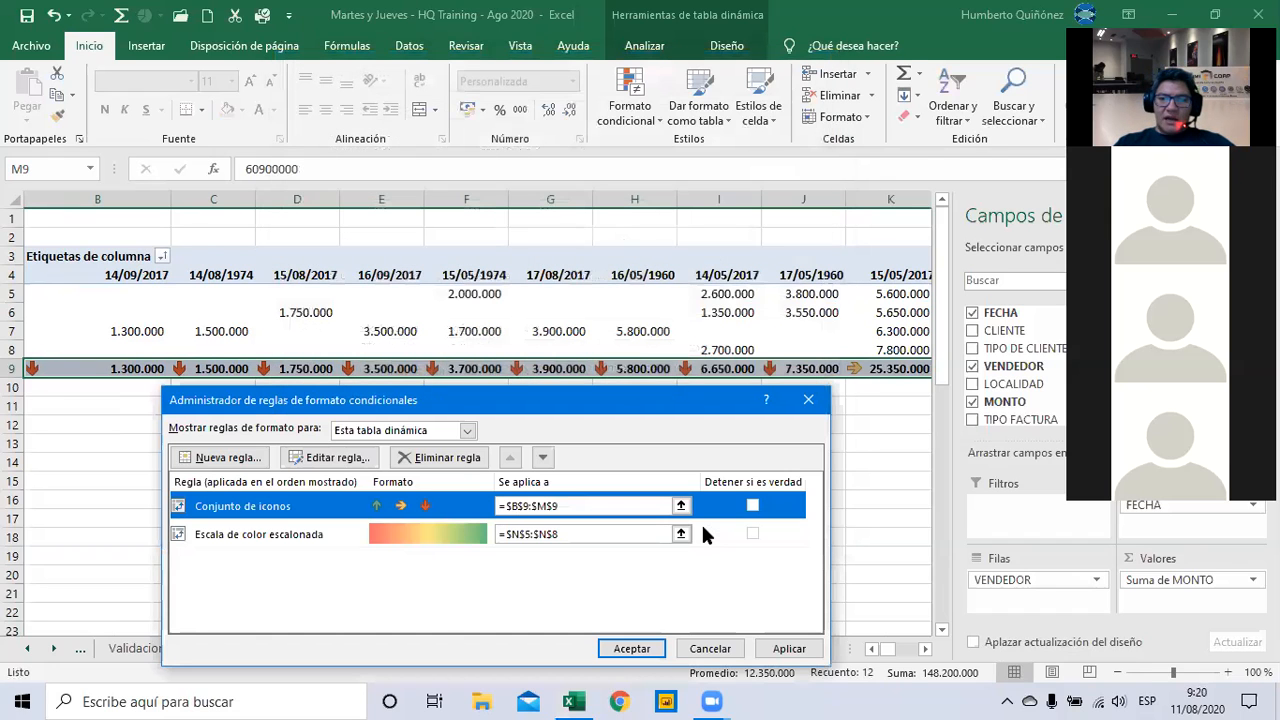
pyautogui.click(641, 648)
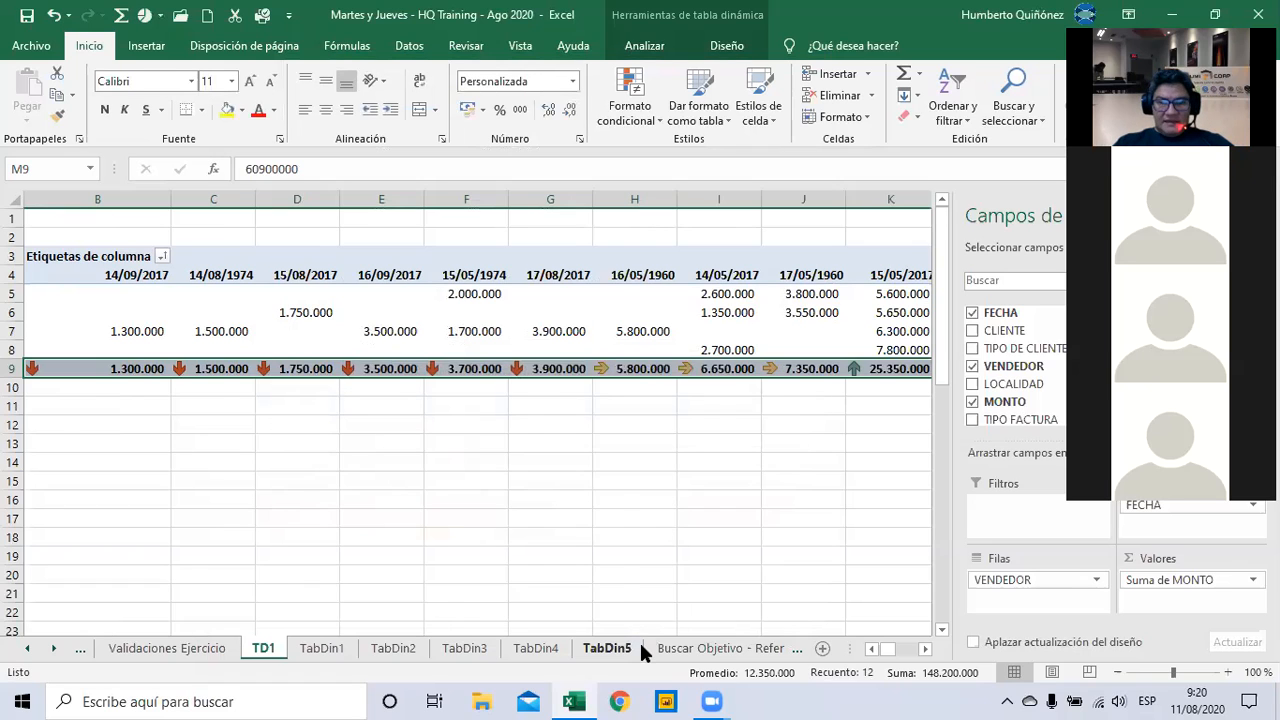
# Examine the date totals with green arrows in K9:M9 against the 25000000 threshold
pyautogui.press('Right')
pyautogui.press('Left')
pyautogui.press('Left')
pyautogui.press('Left')
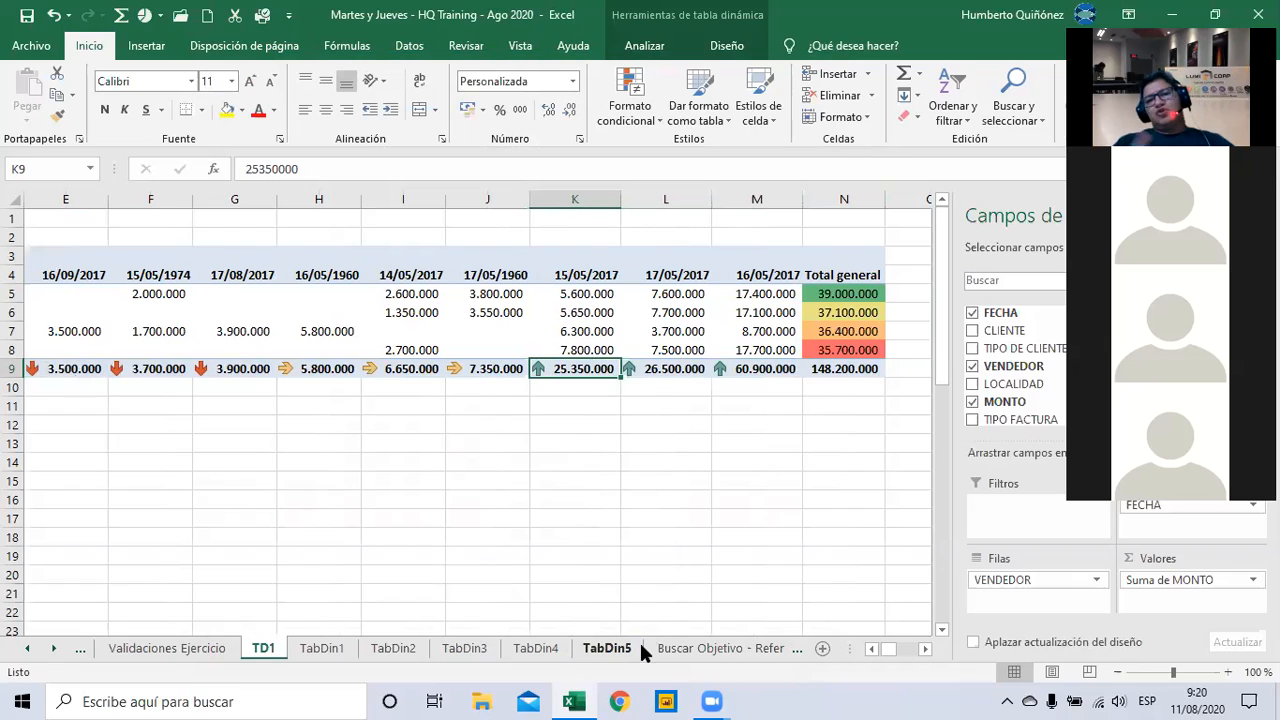
pyautogui.press('Right')
pyautogui.press('Right')
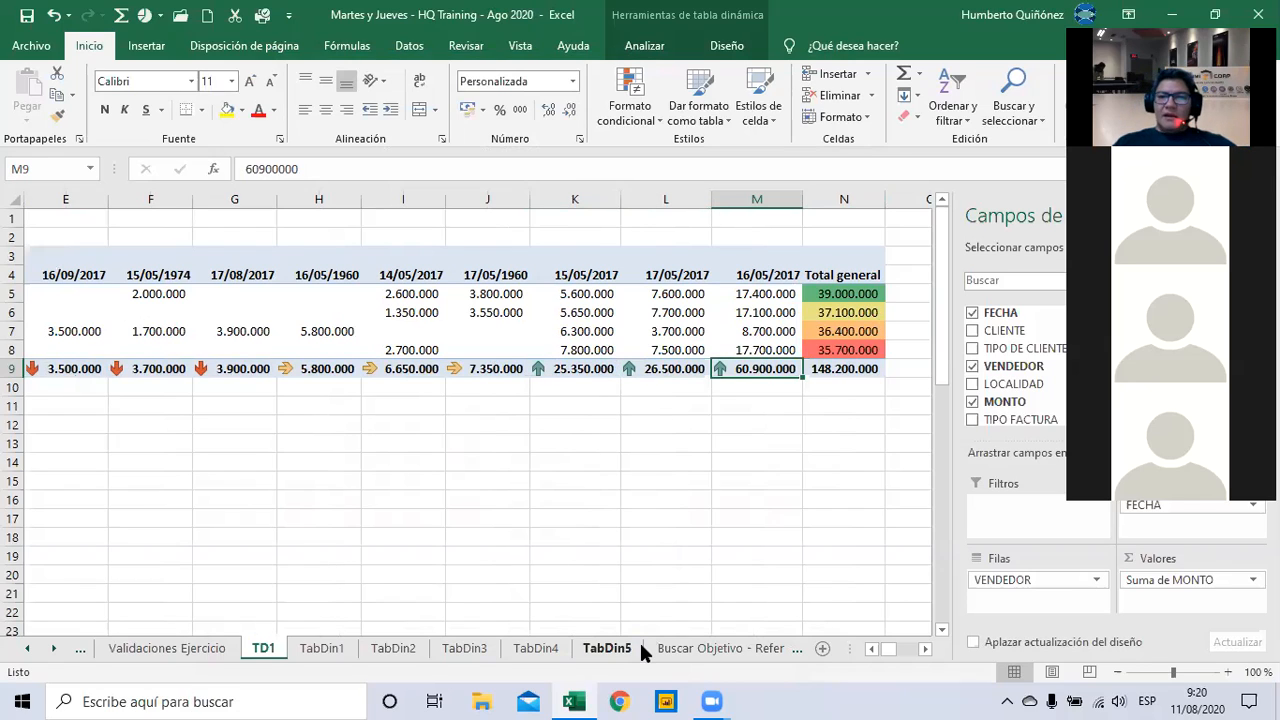
pyautogui.press('Left')
pyautogui.press('Left')
pyautogui.press('Right')
pyautogui.press('Right')
pyautogui.press('Left')
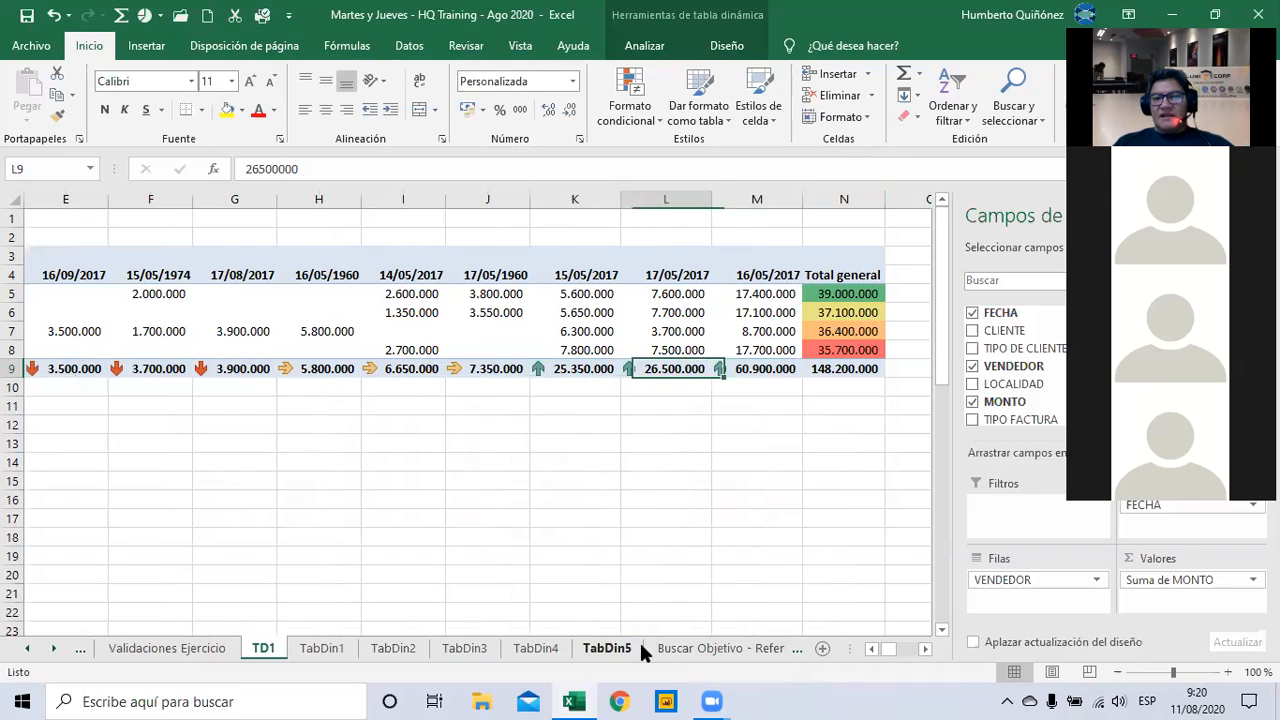
pyautogui.press('Left')
# Examine the totals with yellow and red arrows from 17/05/1960 back to the row 9 label
pyautogui.press('Left')
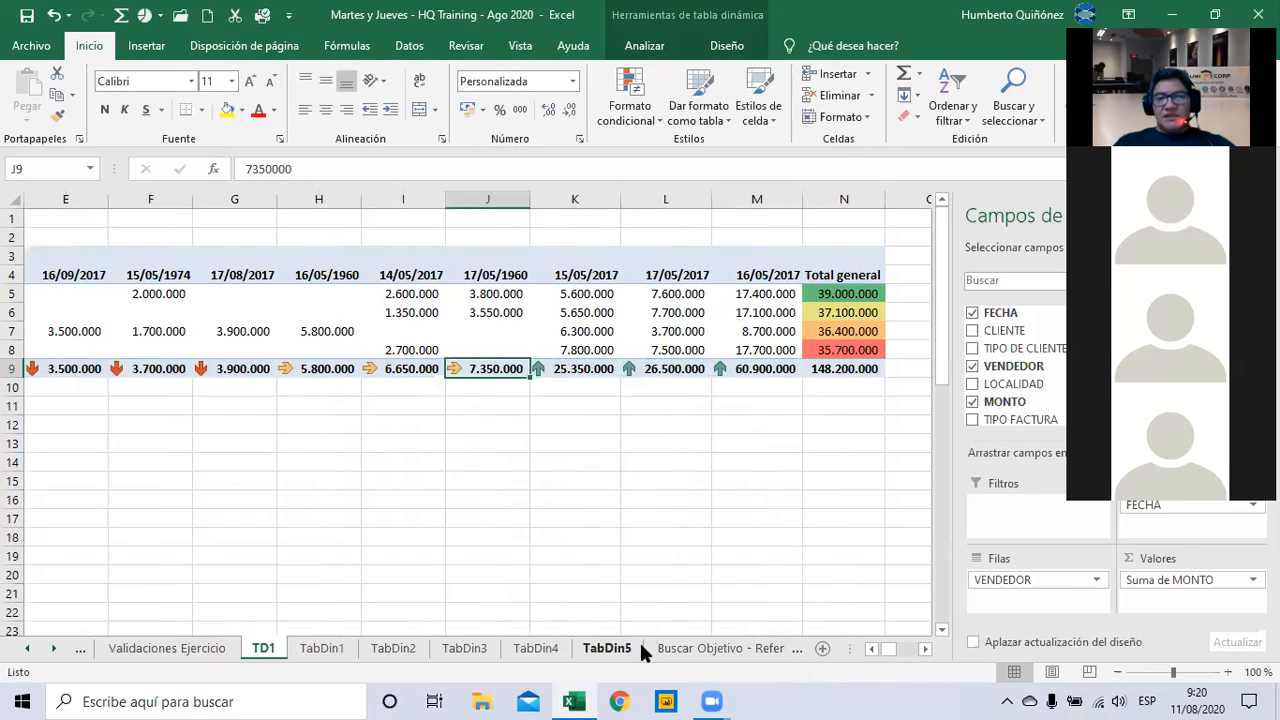
pyautogui.press('Left')
pyautogui.press('Left')
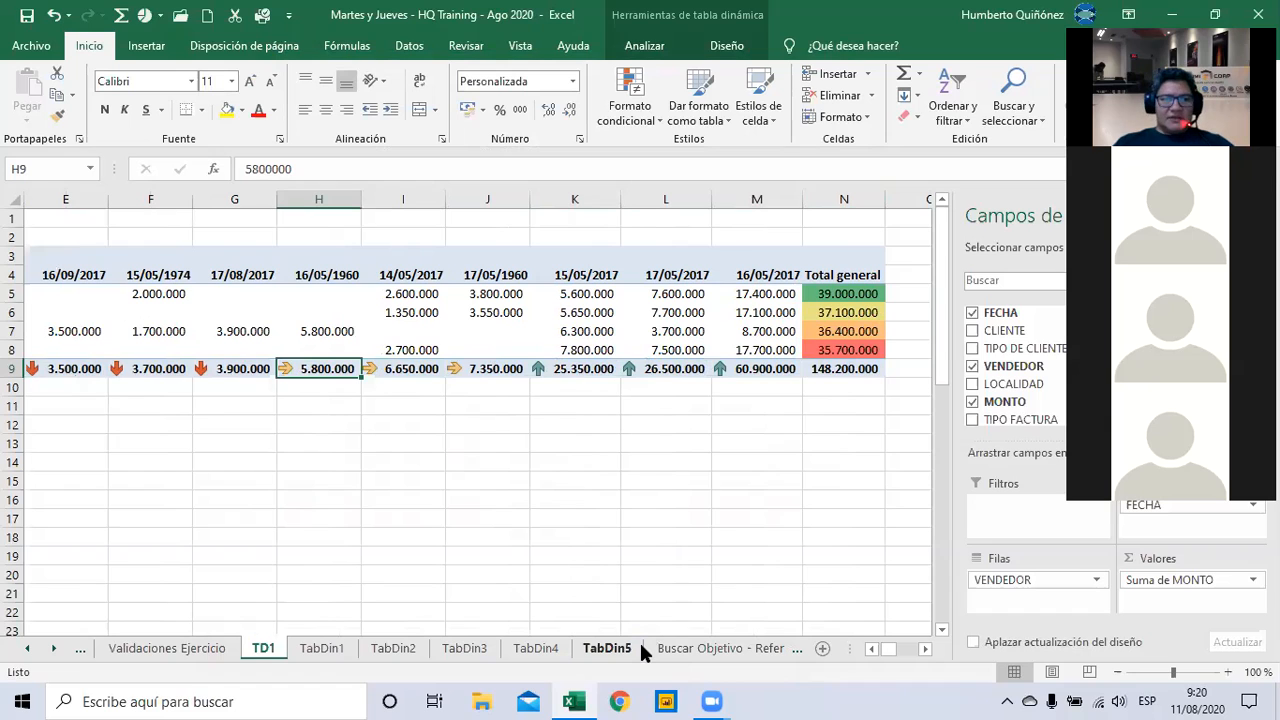
pyautogui.press('Left')
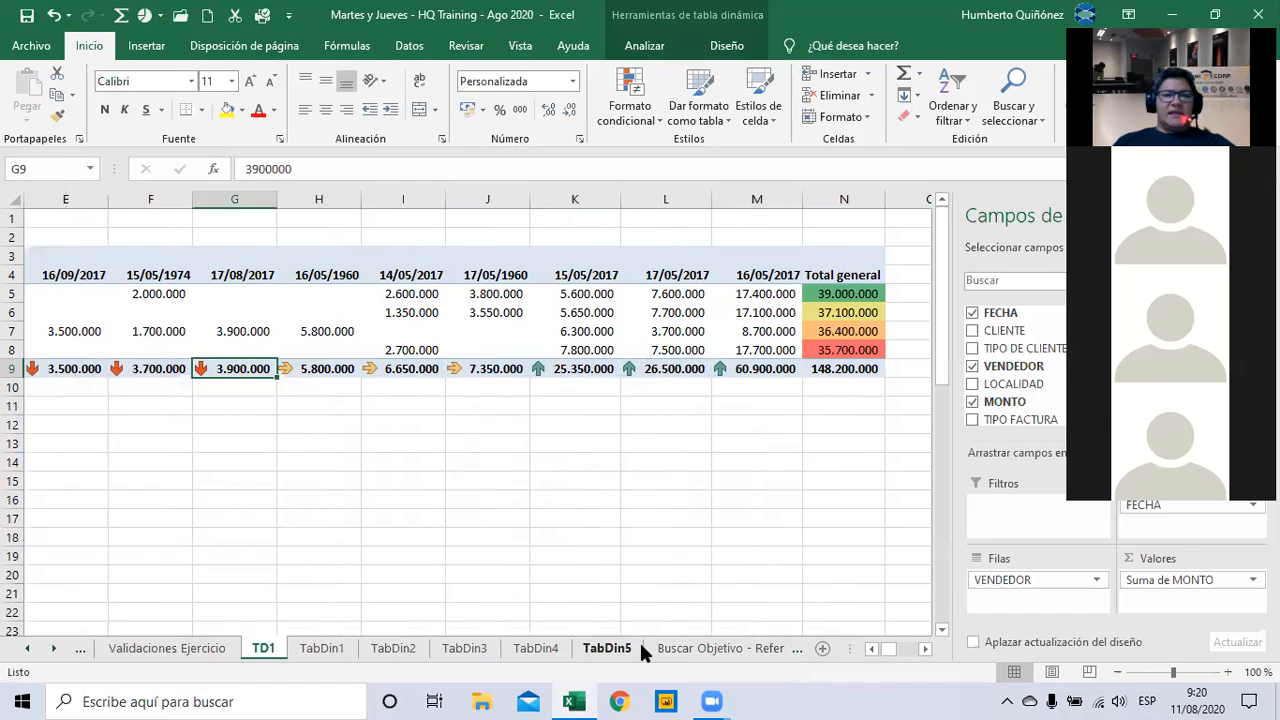
pyautogui.press('Left')
pyautogui.press('Left')
pyautogui.press('Left')
pyautogui.press('Left')
pyautogui.press('Left')
pyautogui.press('Left')
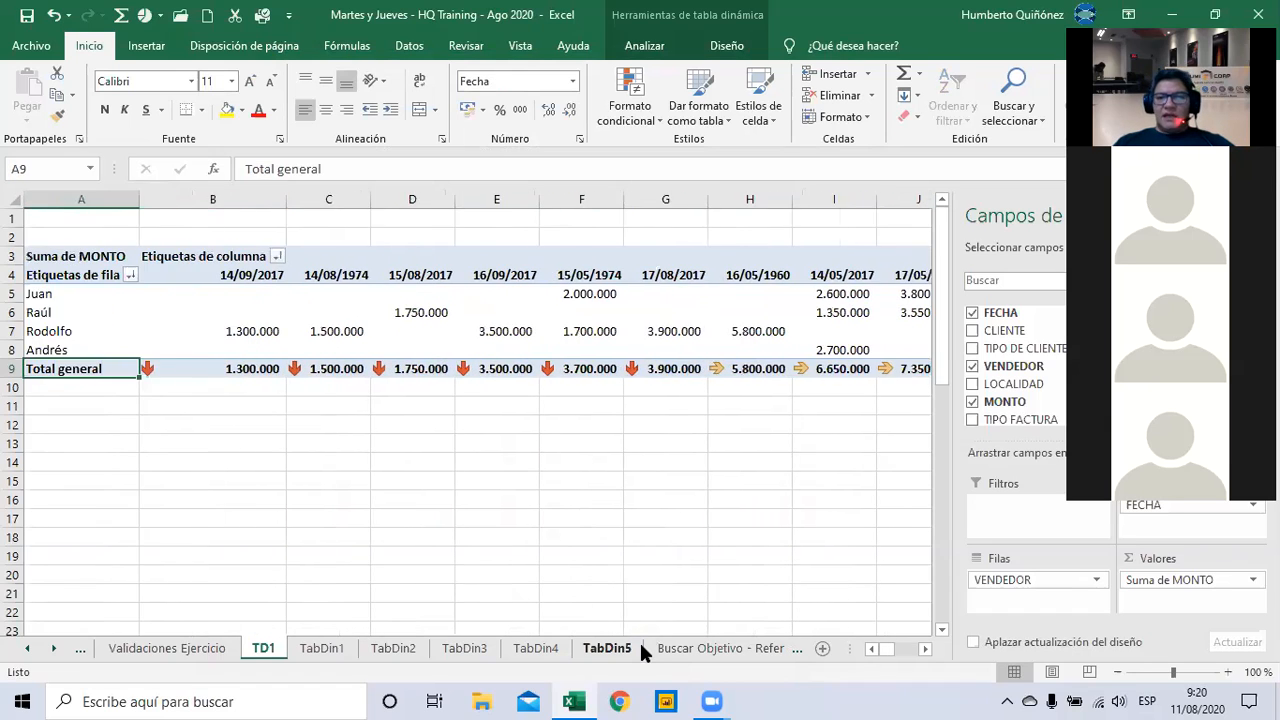
# Review the updated arrow icons across row 9 from 14/09/2017 through the grand total column
pyautogui.press('Right')
pyautogui.press('Right')
pyautogui.press('Right')
pyautogui.press('Right')
pyautogui.press('Right')
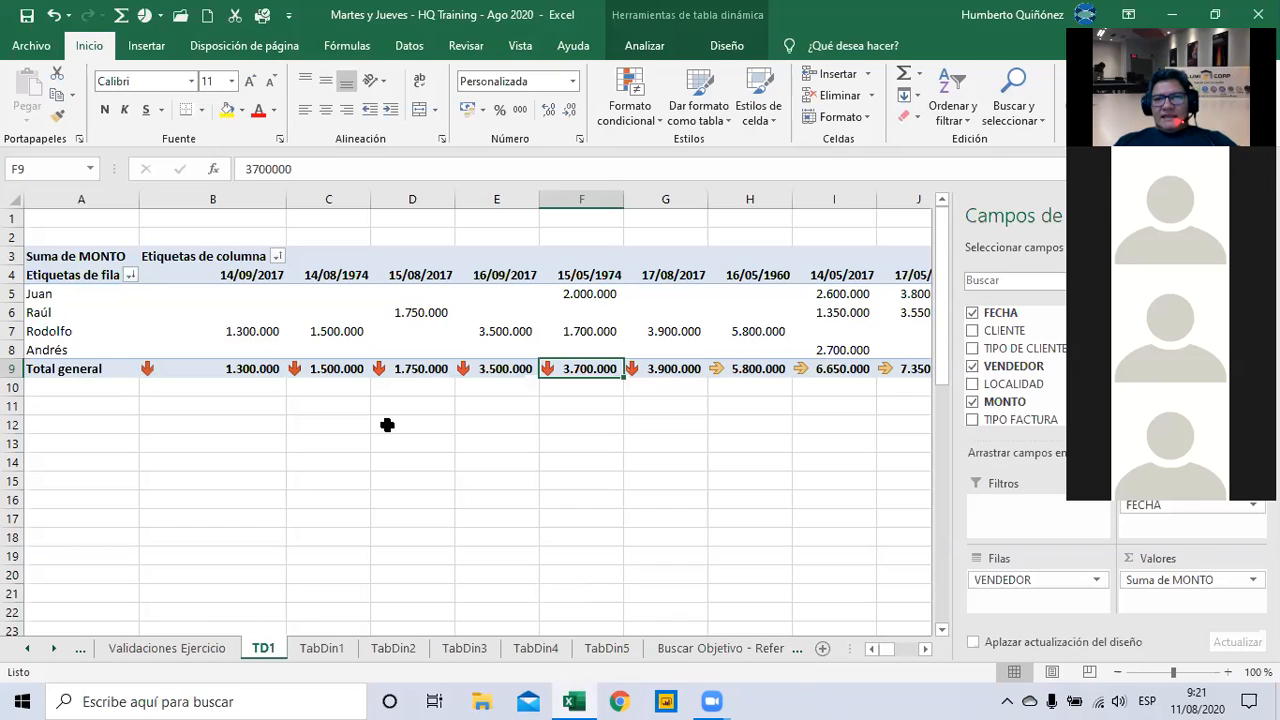
pyautogui.press('Right')
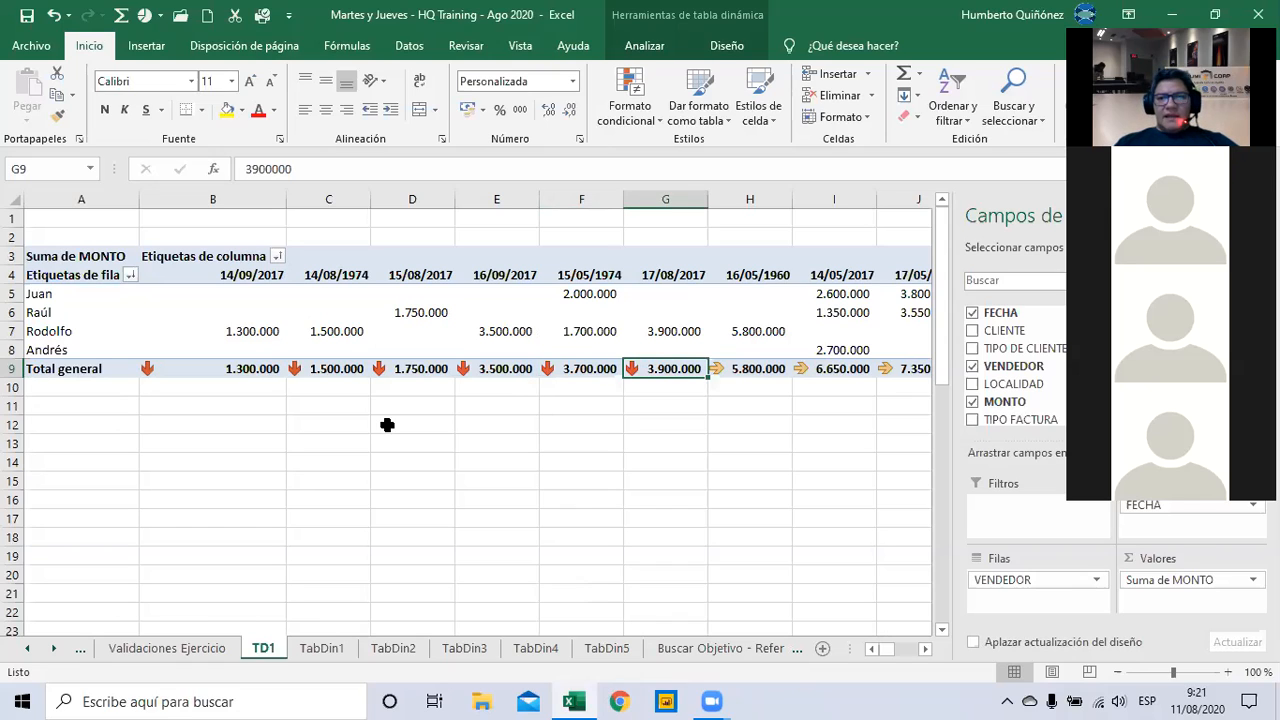
pyautogui.press('Right')
pyautogui.press('Right')
pyautogui.press('Right')
pyautogui.press('Right')
pyautogui.press('Right')
pyautogui.press('Right')
pyautogui.press('Right')
pyautogui.press('Right')
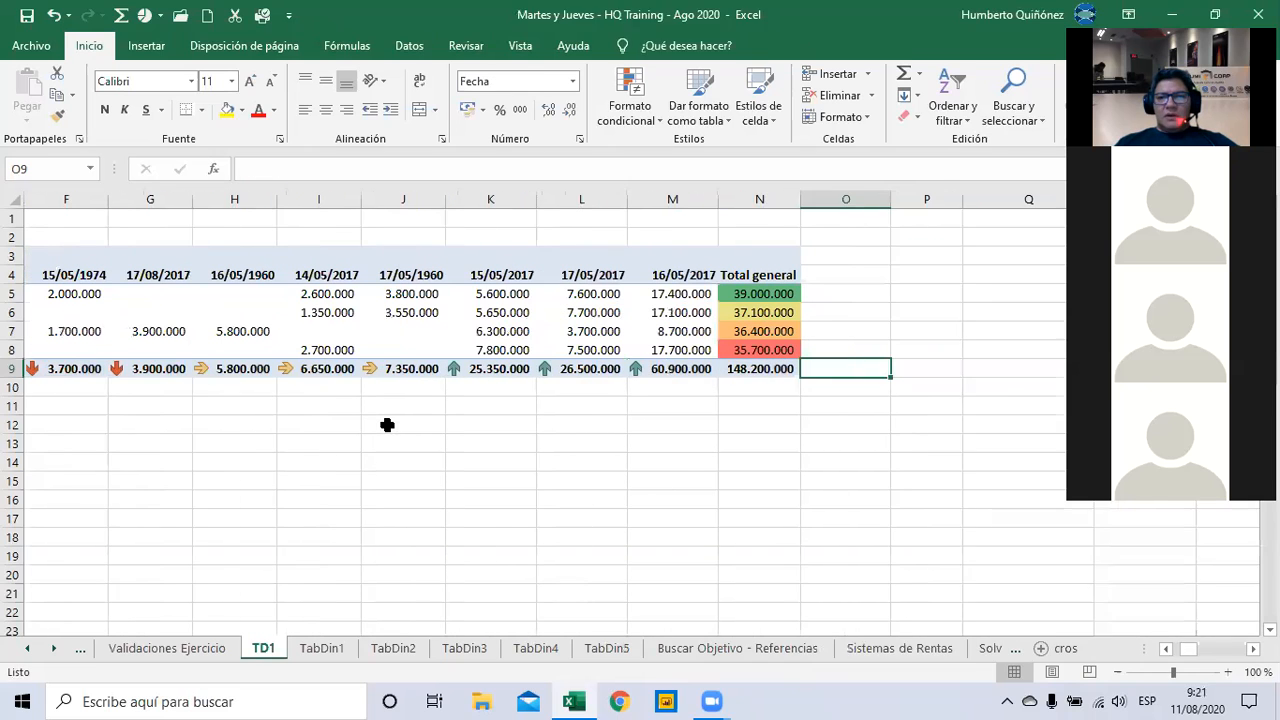
# Go back to the start of sheet TD1 and read instruction 5 of the exercise on sheet TabDin1
pyautogui.press('Left')
pyautogui.hotkey('ctrl', 'Up')
pyautogui.hotkey('ctrl', 'Up')
pyautogui.press('Down')
pyautogui.hotkey('ctrl', 'Left')
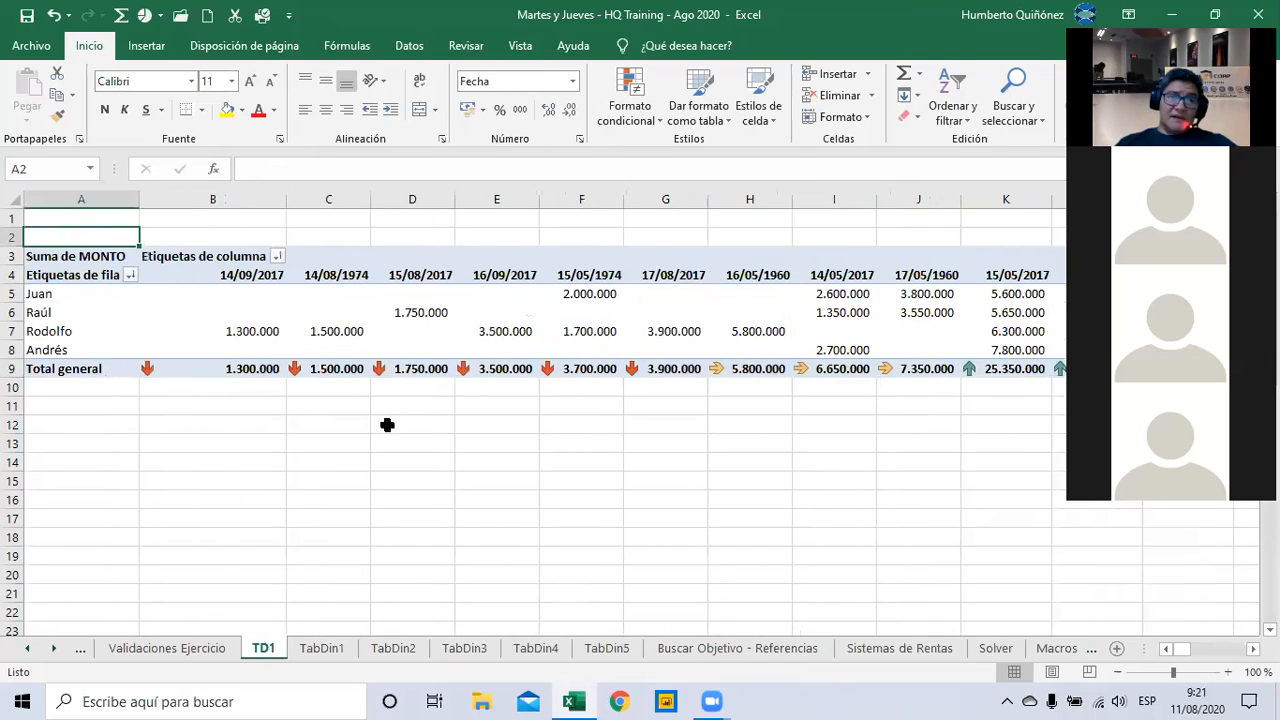
pyautogui.click(337, 648)
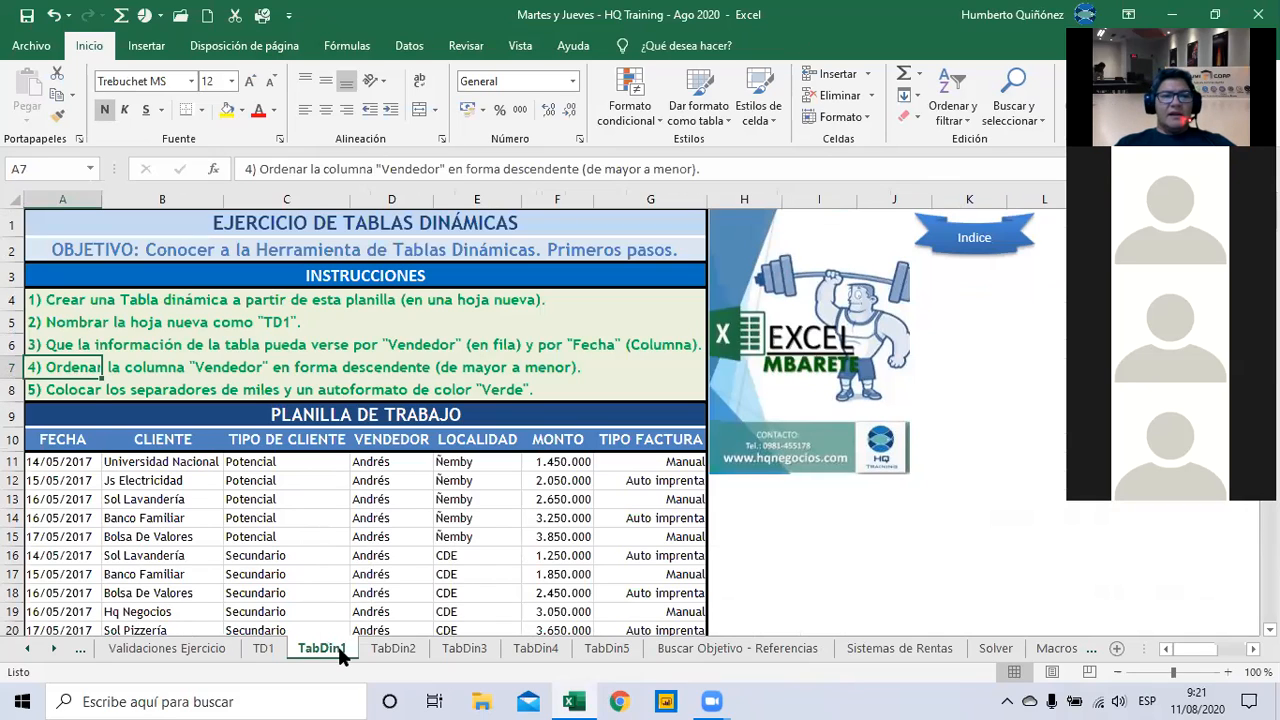
pyautogui.press('Down')
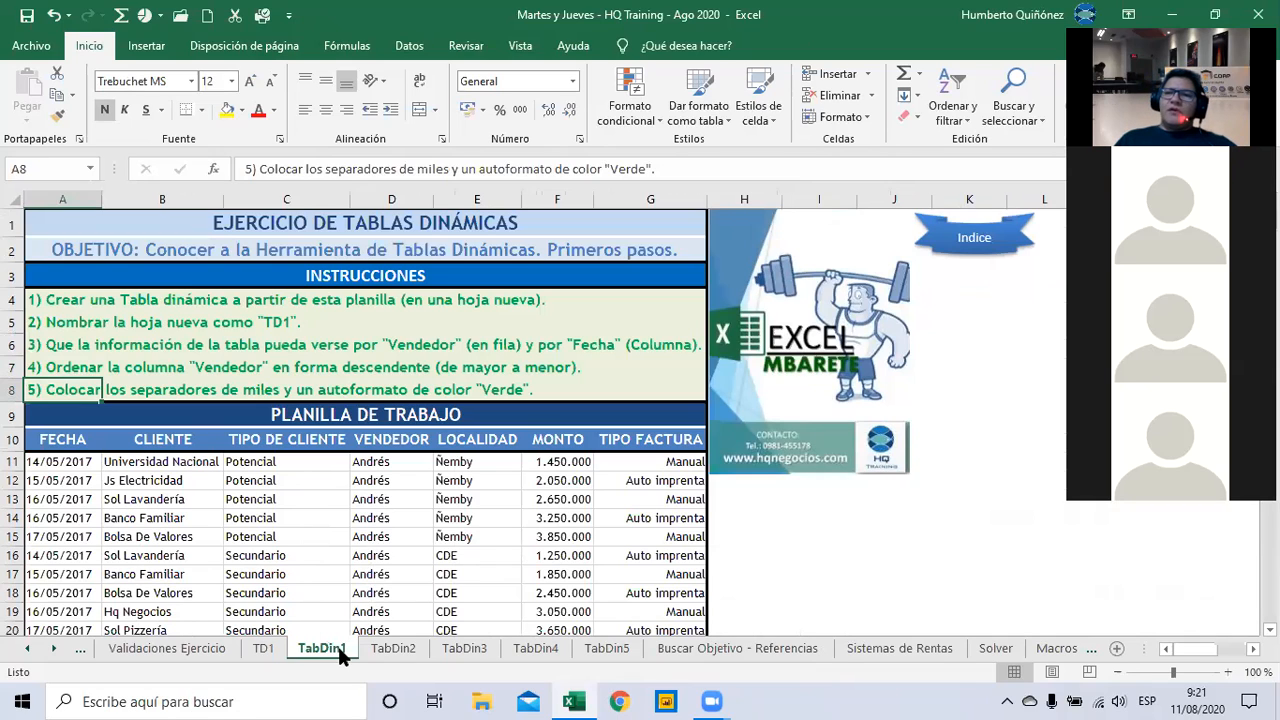
# Return to sheet TD1 and select the 15/05/1974 date header inside the pivot table
pyautogui.click(263, 650)
pyautogui.press('Down')
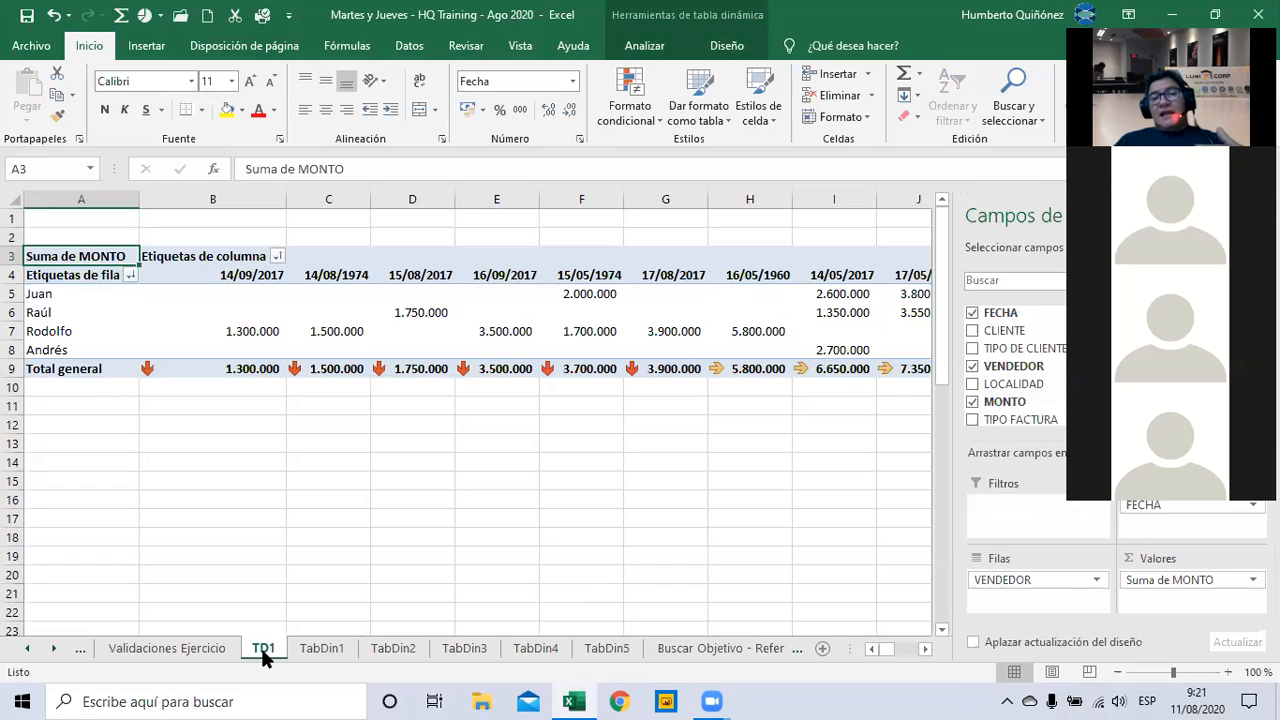
pyautogui.press('Down')
pyautogui.press('Right')
pyautogui.press('Right')
pyautogui.press('Right')
pyautogui.press('Right')
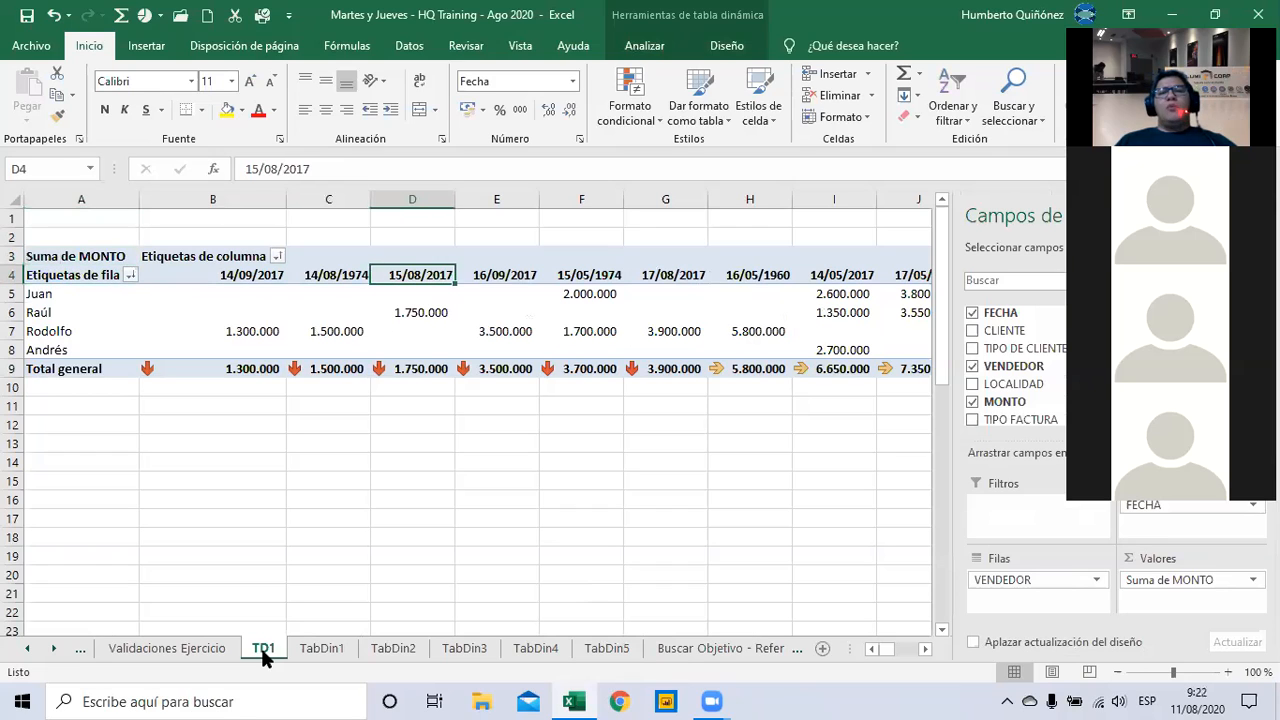
pyautogui.press('Right')
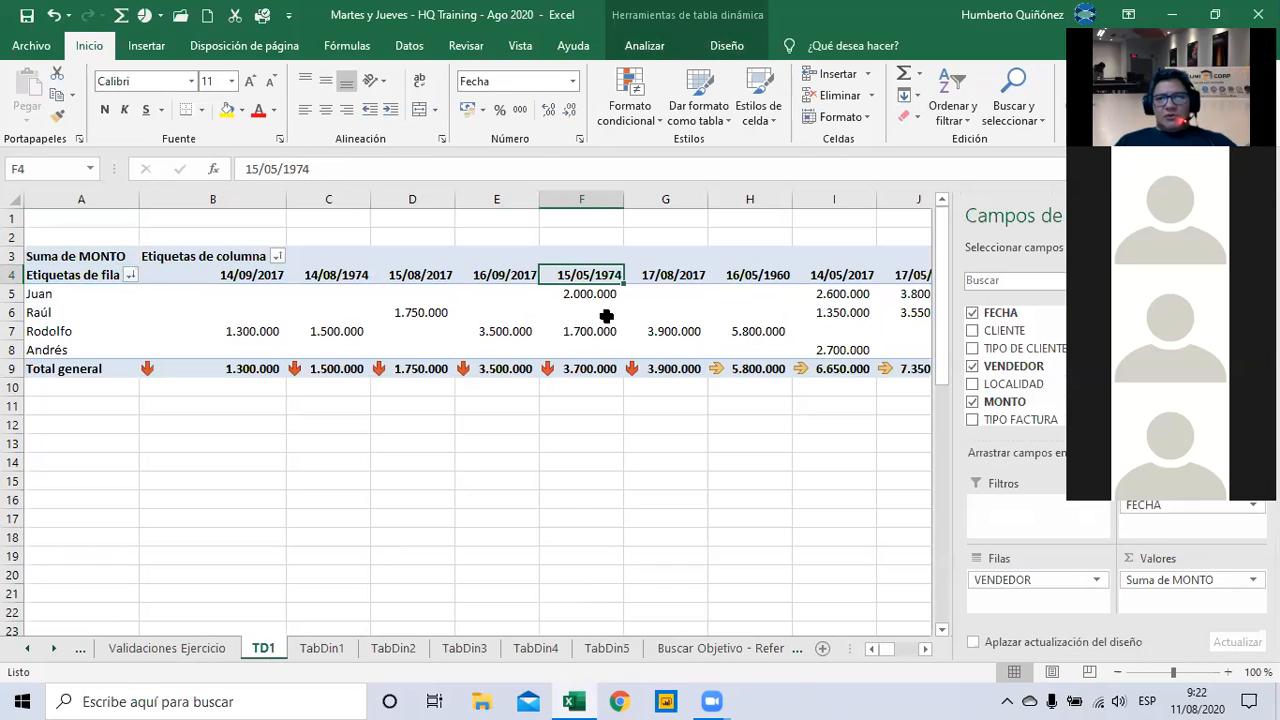
# Apply the dark orange pivot table style with black header and total rows to the pivot table
pyautogui.click(645, 46)
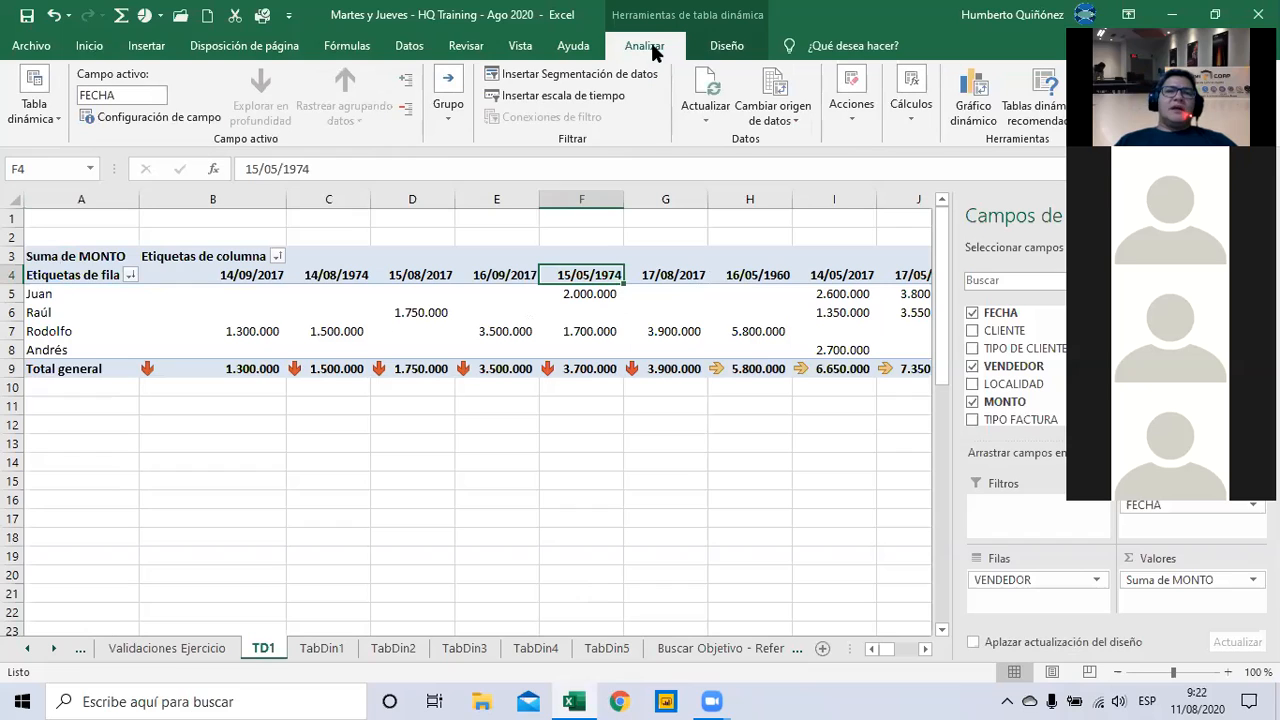
pyautogui.click(716, 47)
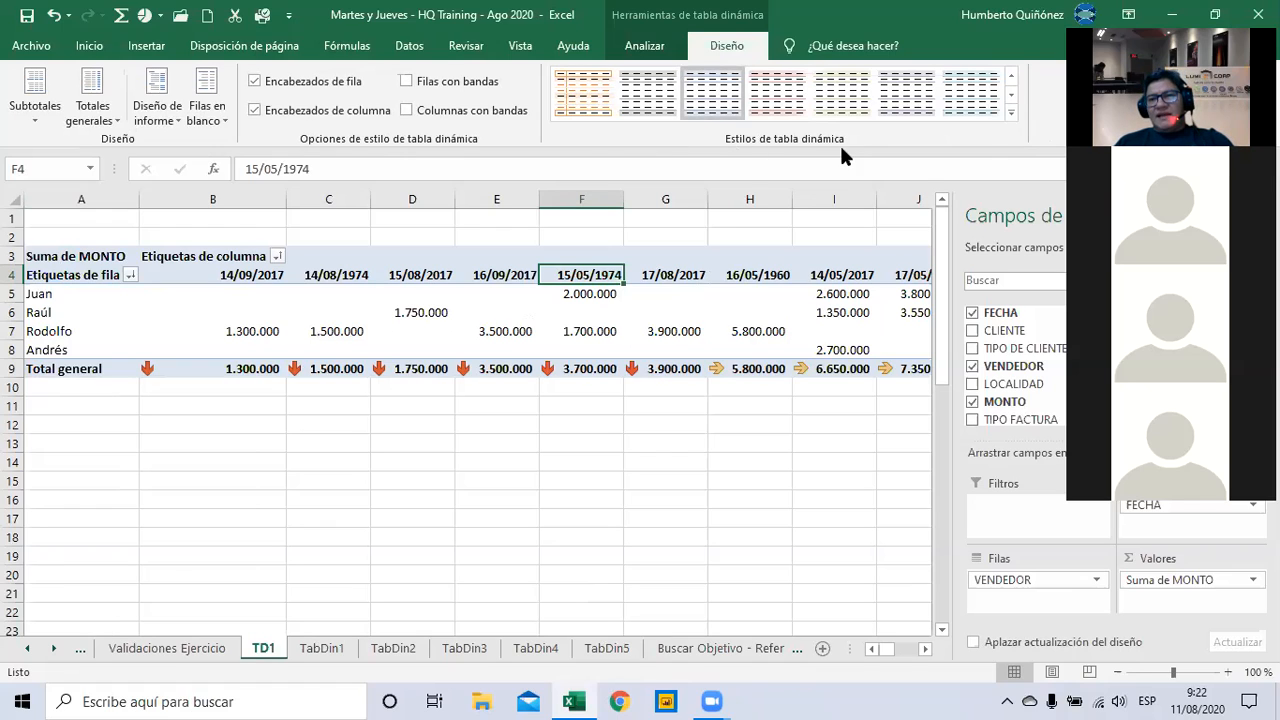
pyautogui.click(1012, 114)
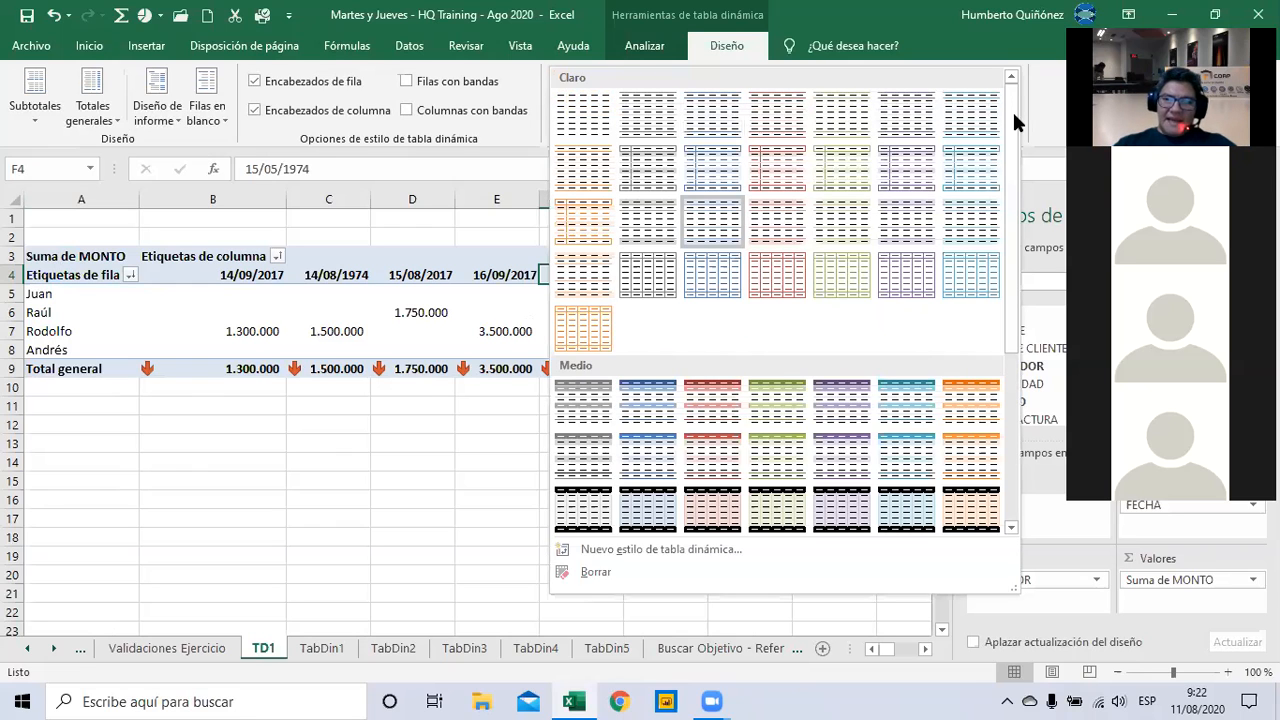
pyautogui.moveTo(1013, 114); pyautogui.dragTo(1013, 101)
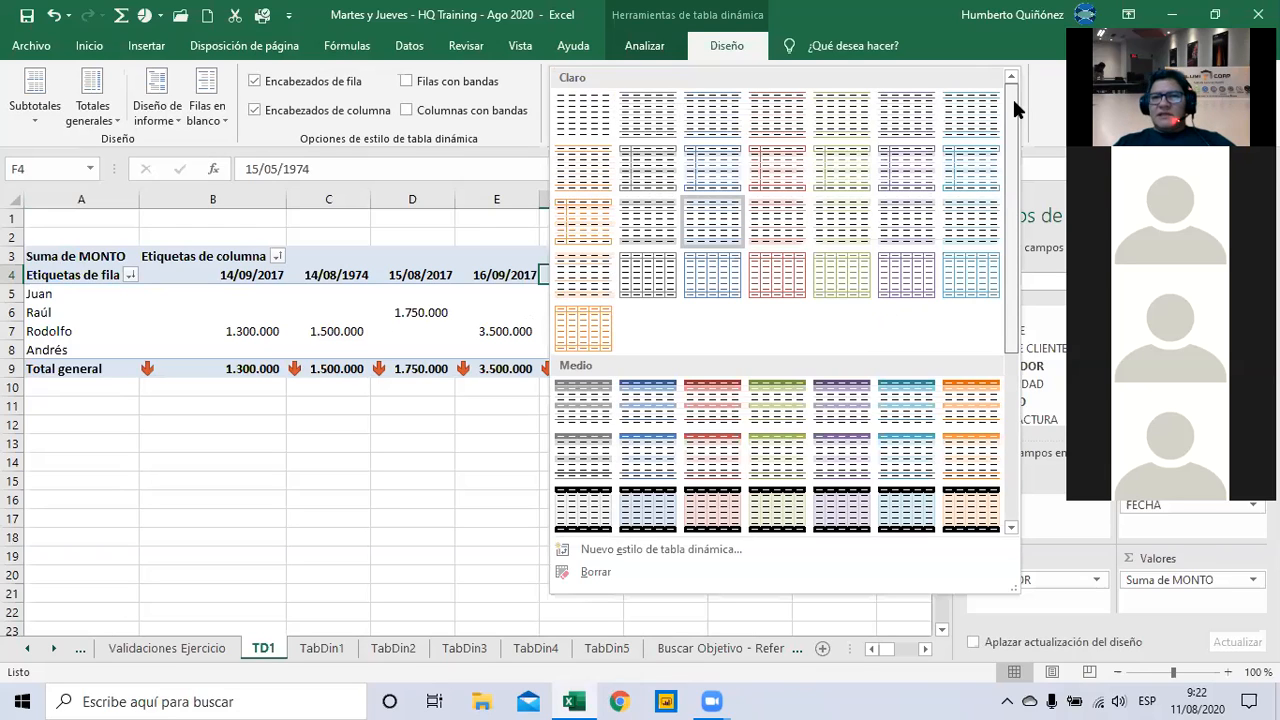
pyautogui.moveTo(1012, 96)
pyautogui.mouseDown()
pyautogui.moveTo(1016, 308)
pyautogui.moveTo(1006, 98)
pyautogui.mouseUp()
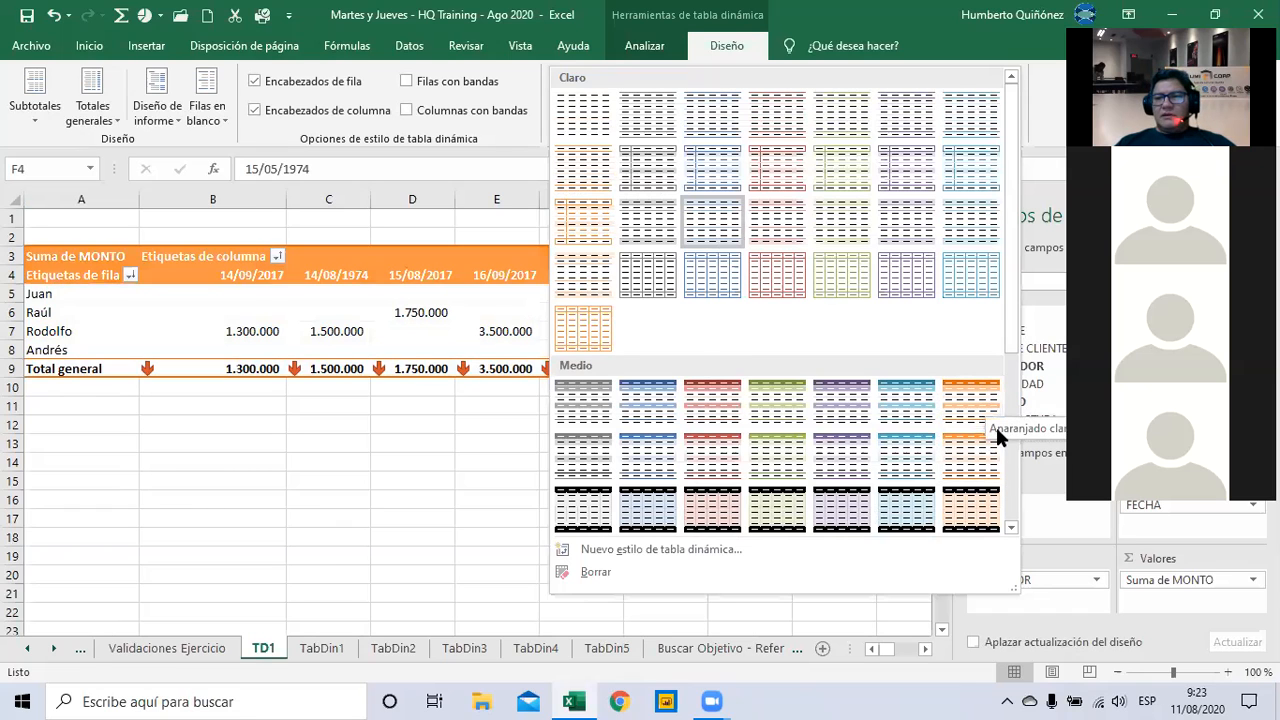
pyautogui.scroll(-3, 1014, 443)
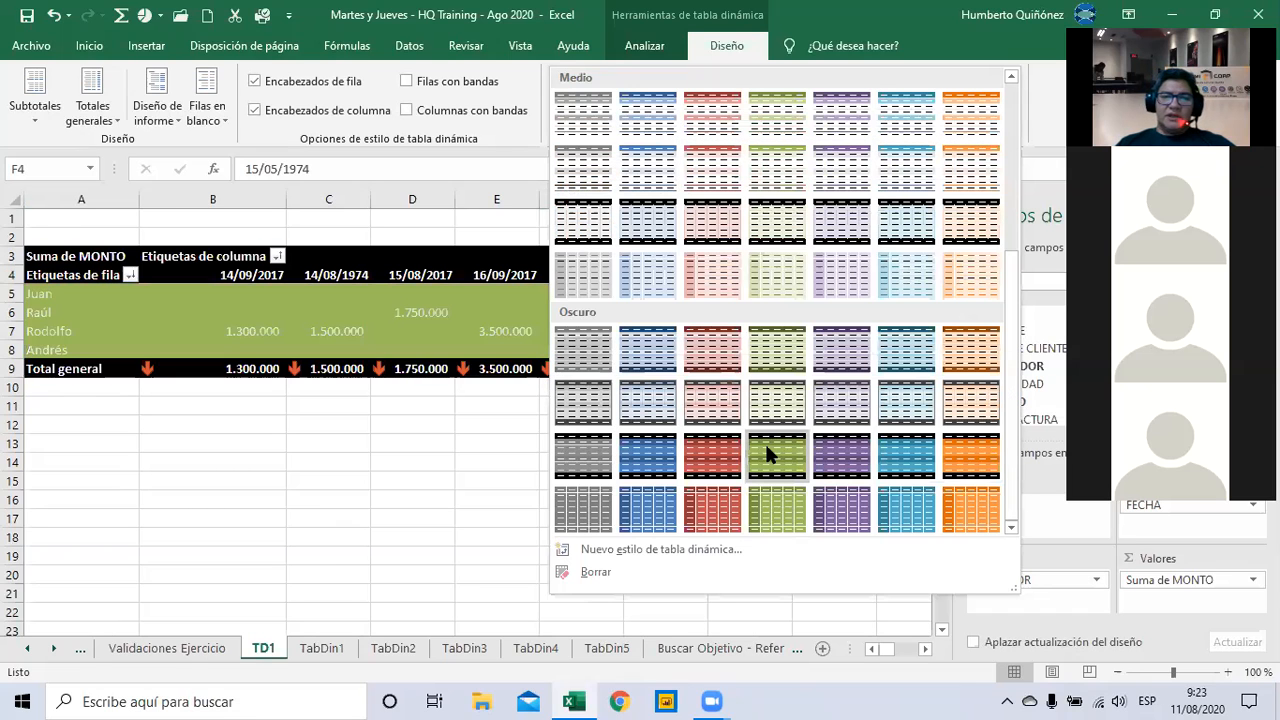
pyautogui.click(963, 460)
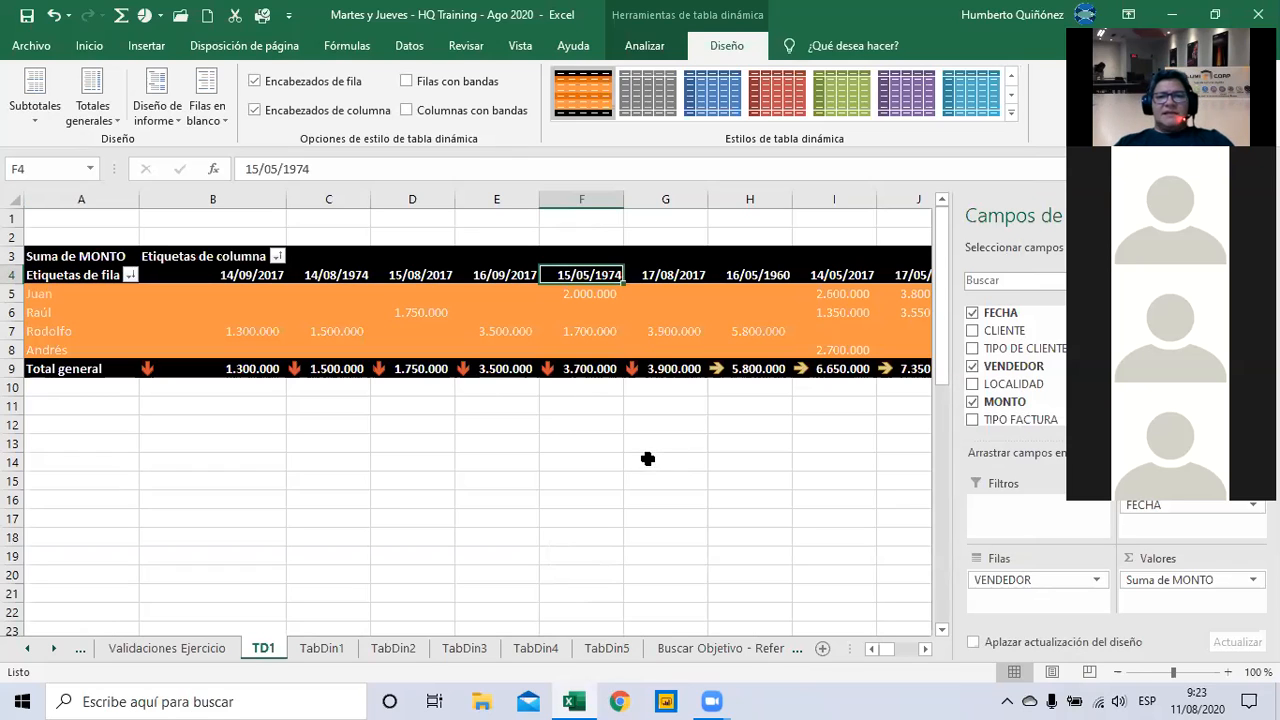
pyautogui.click(552, 457)
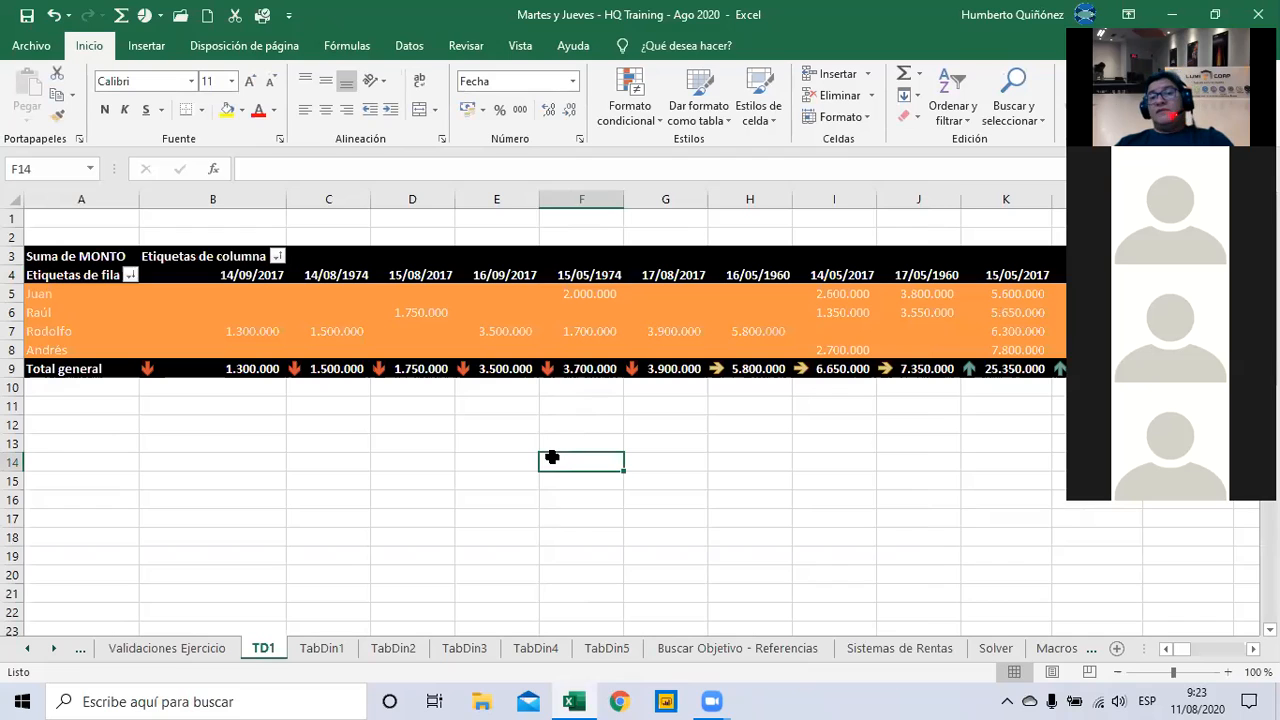
# Examine the table format gallery with a value inside the pivot table selected, without applying a format
pyautogui.click(586, 337)
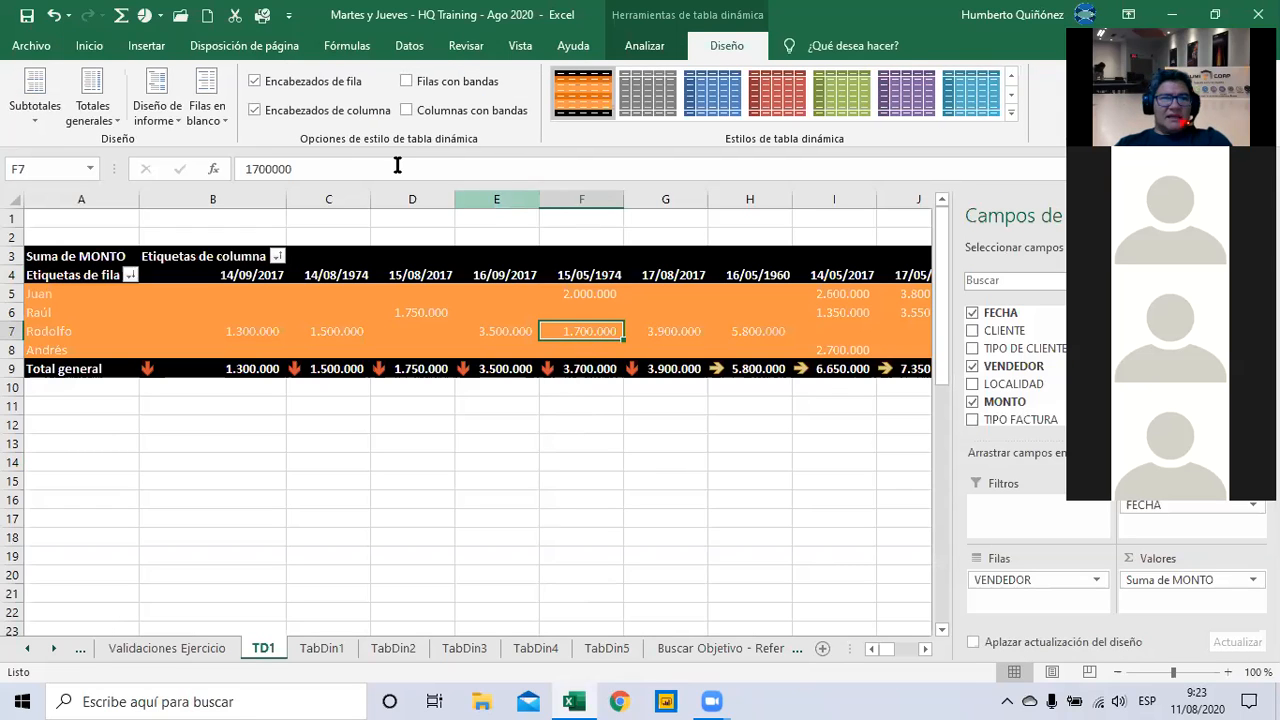
pyautogui.click(92, 46)
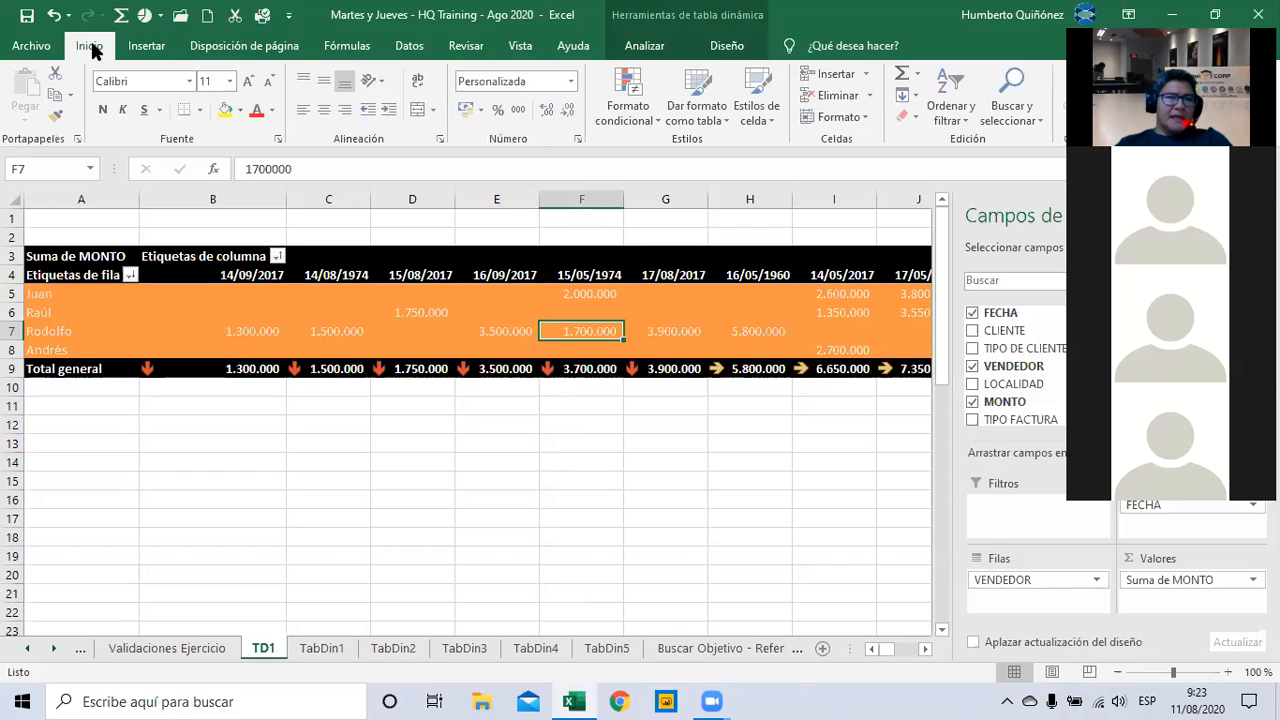
pyautogui.click(716, 111)
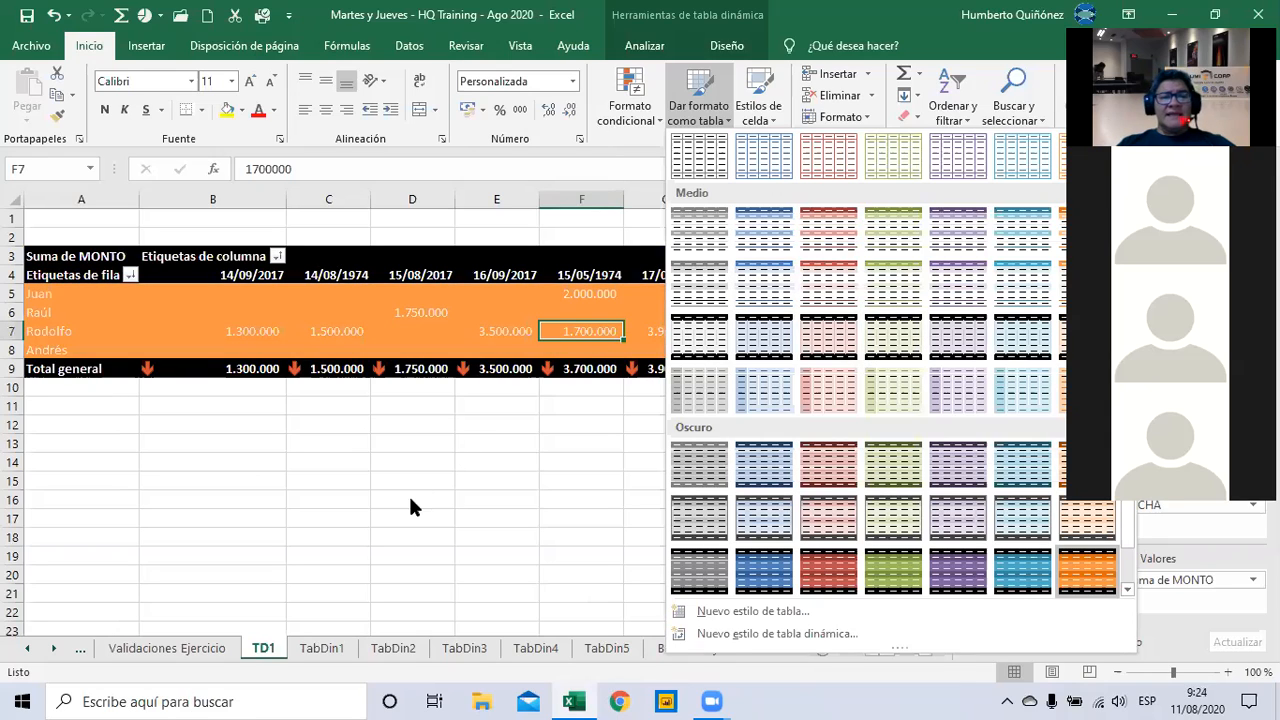
pyautogui.click(333, 646)
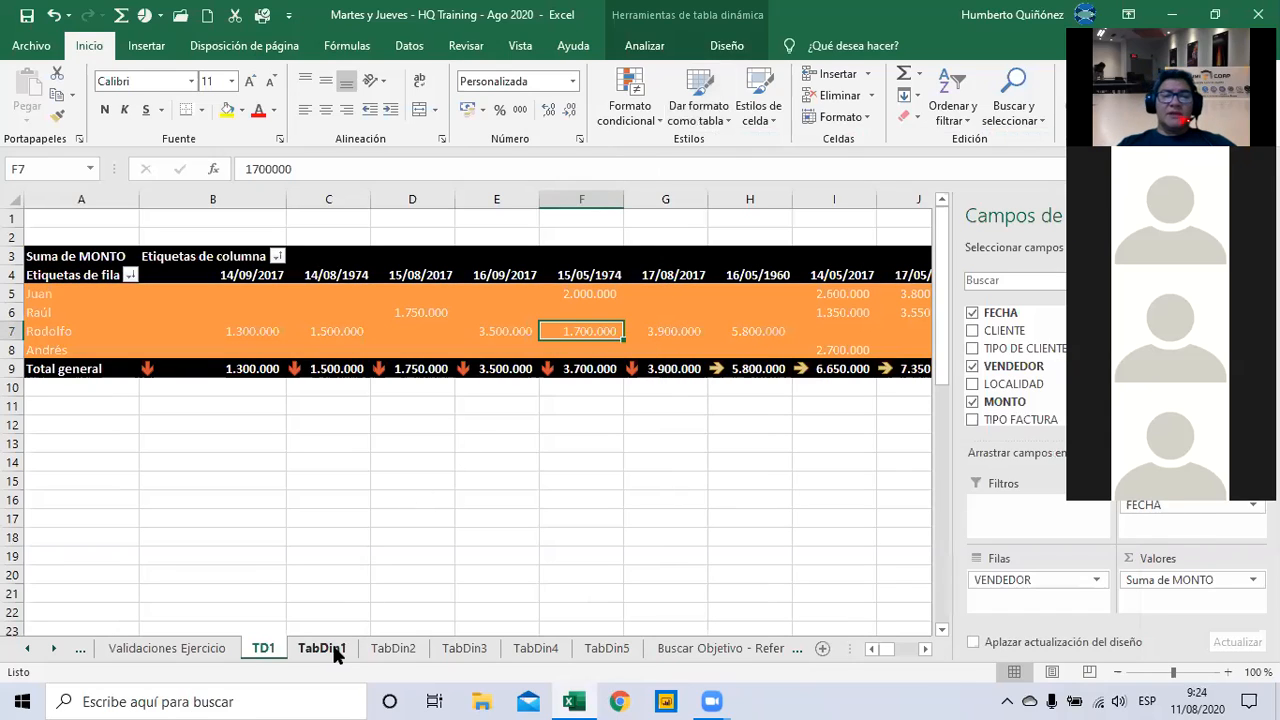
# Go to sheet TabDin1 and select the FECHA header of the data list
pyautogui.click(333, 648)
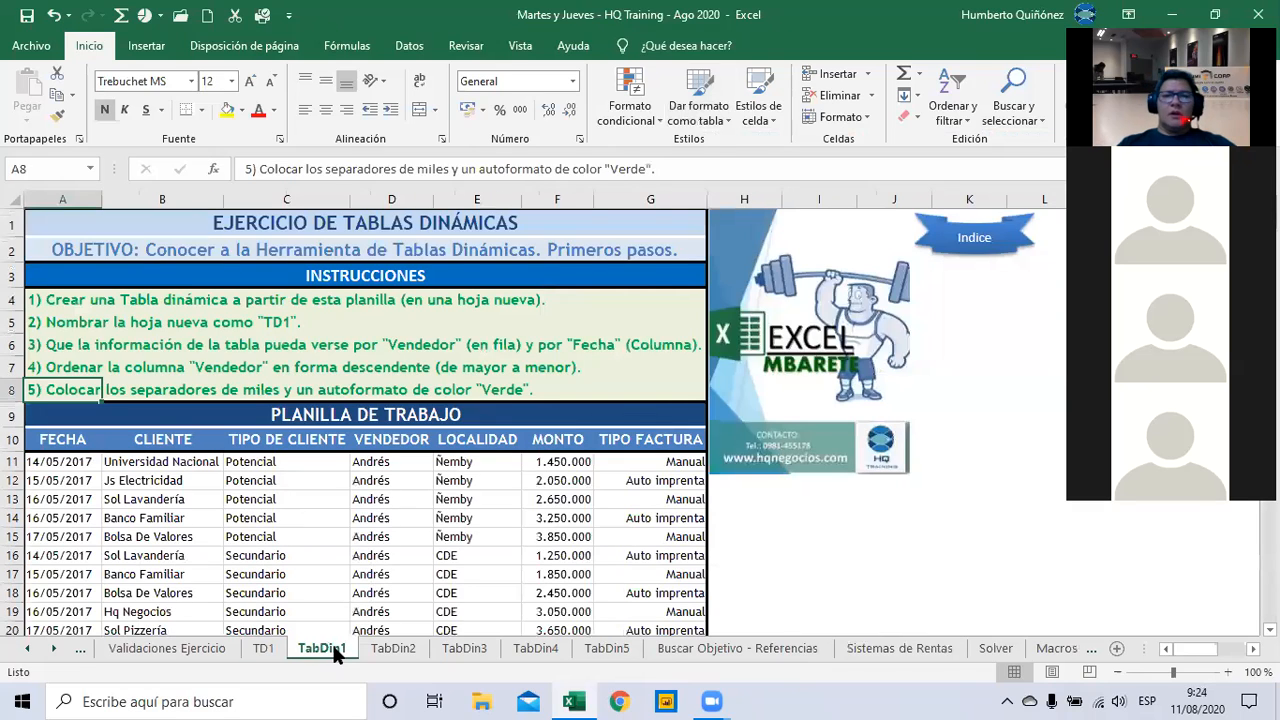
pyautogui.press('Down')
pyautogui.press('Down')
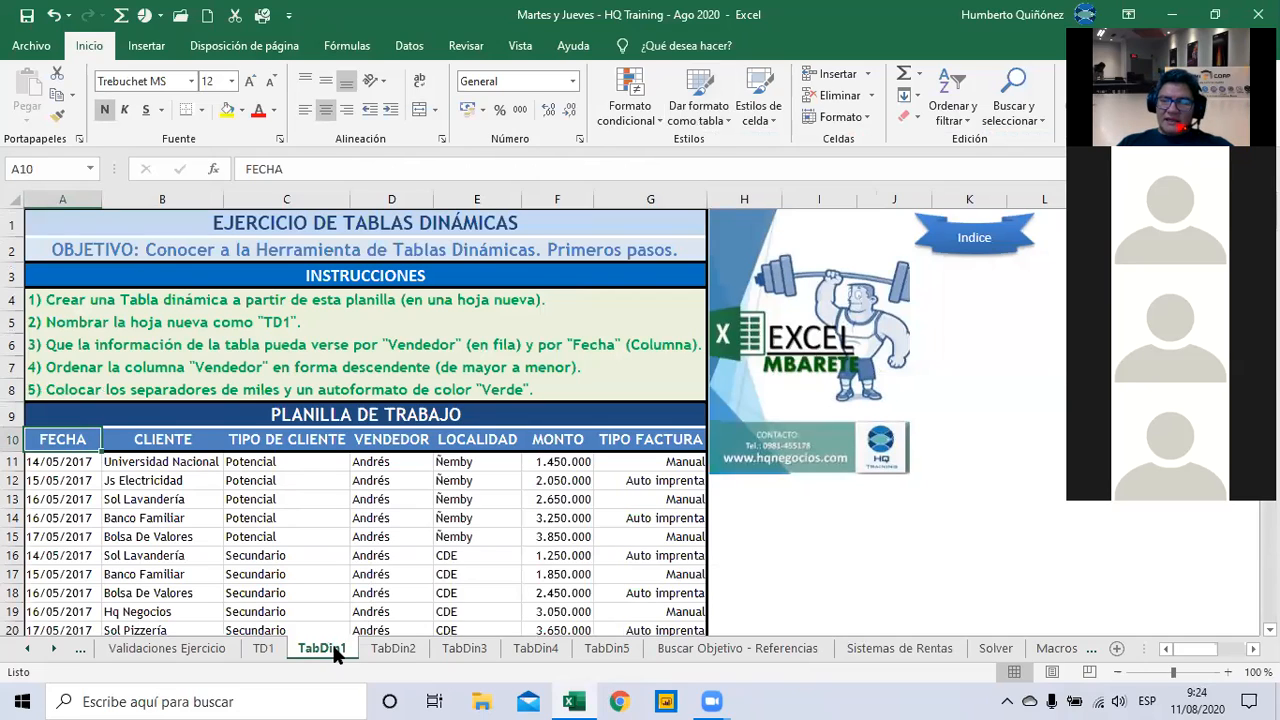
# On sheet TabDin2, format the data range A11:G68 as a table with headers, using an orange medium style
pyautogui.click(397, 655)
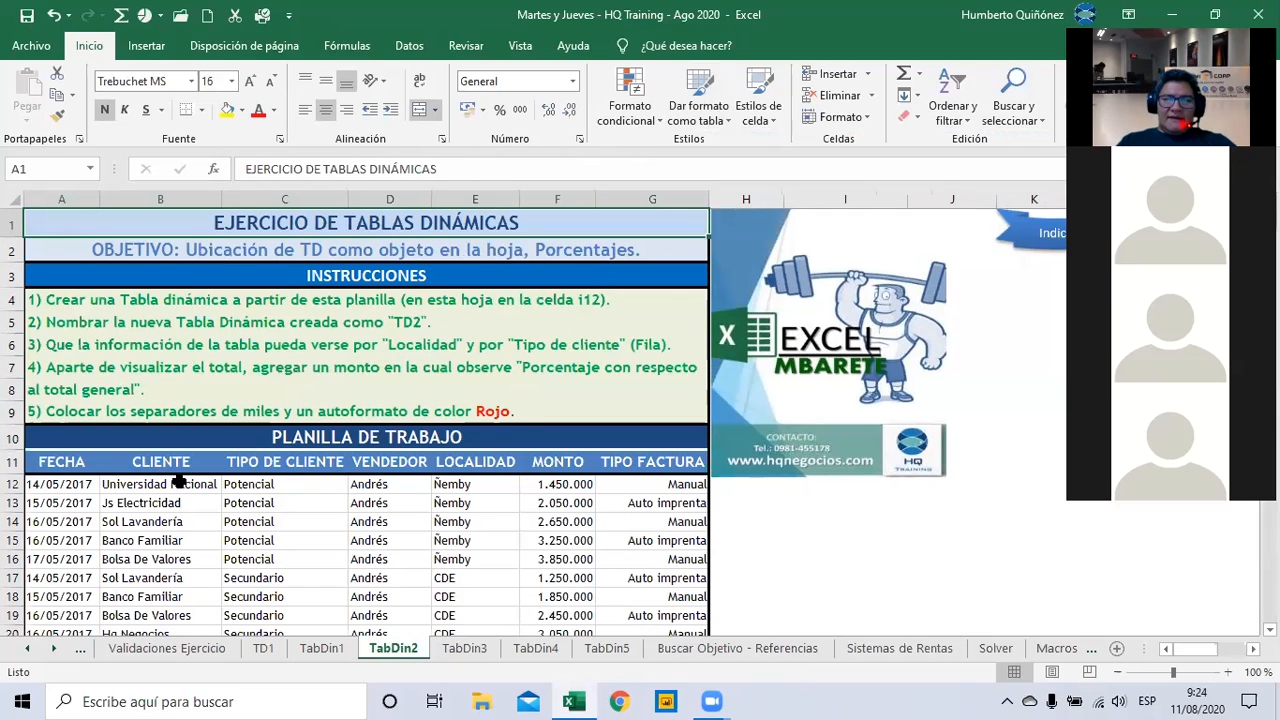
pyautogui.click(75, 468)
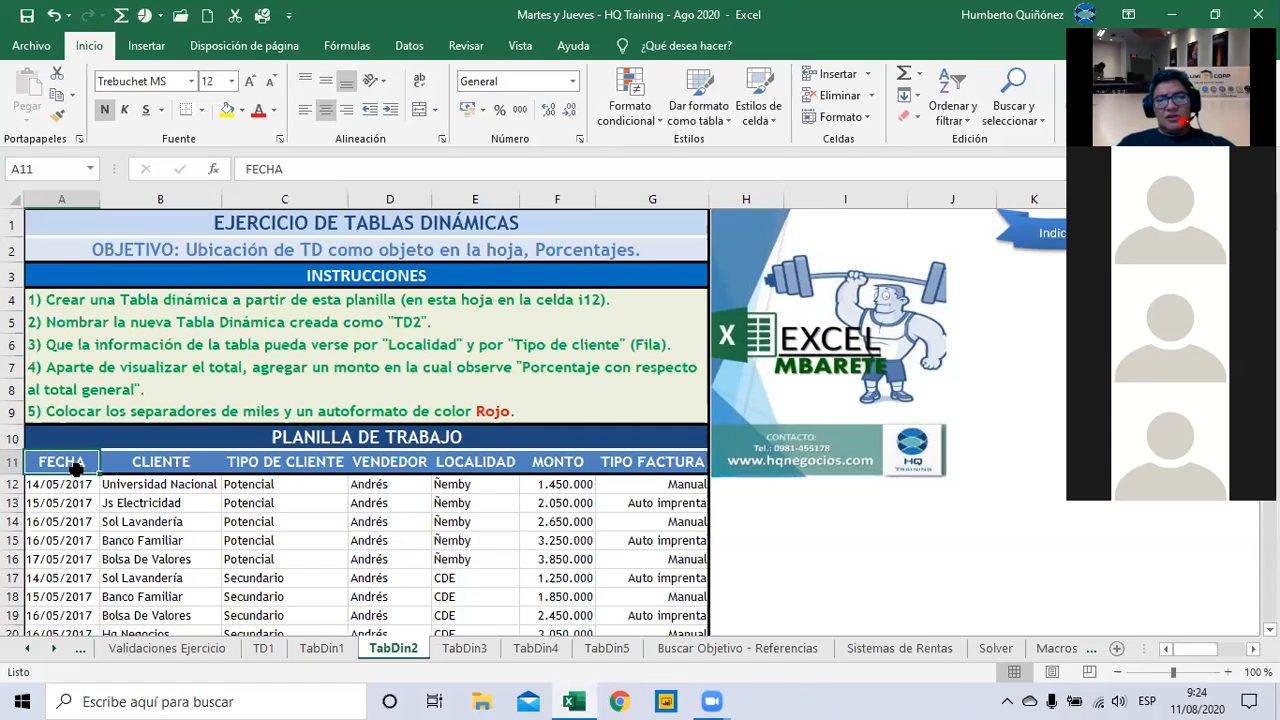
pyautogui.hotkey('ctrl', 'shift', 'Right')
pyautogui.hotkey('ctrl', 'shift', 'Down')
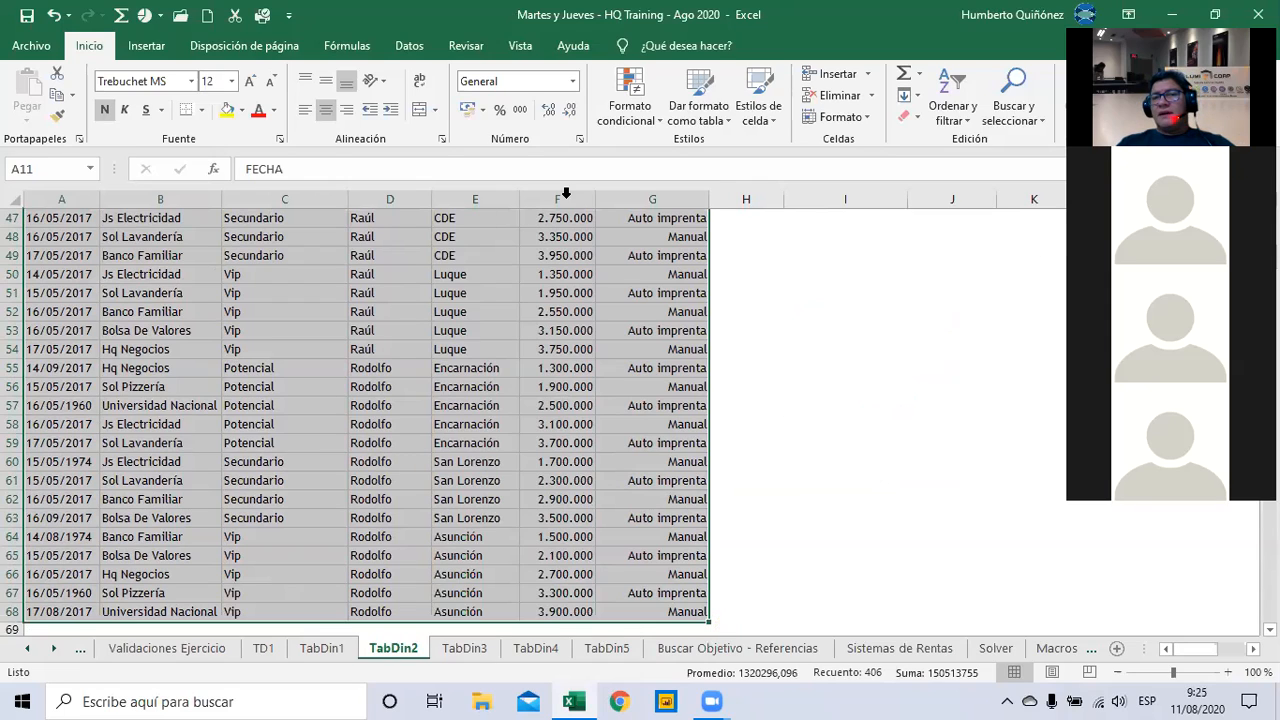
pyautogui.click(709, 118)
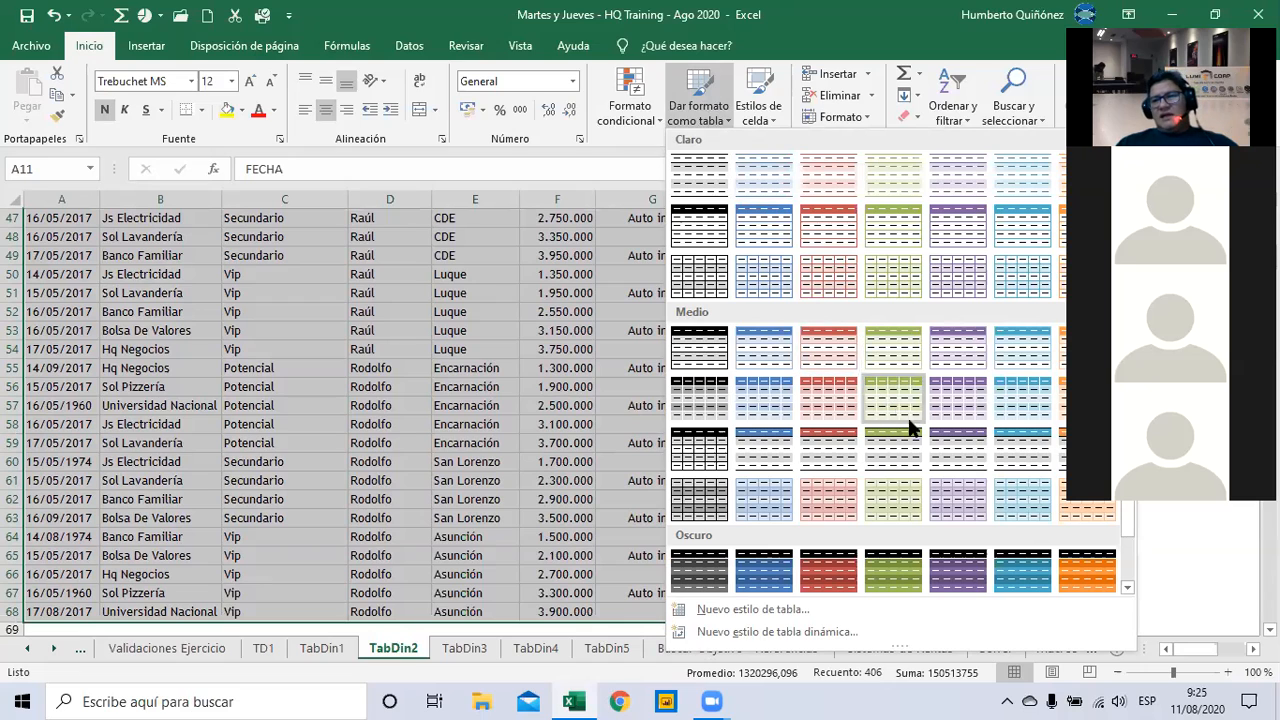
pyautogui.moveTo(1126, 508)
pyautogui.mouseDown()
pyautogui.moveTo(1126, 525)
pyautogui.moveTo(1128, 509)
pyautogui.mouseUp()
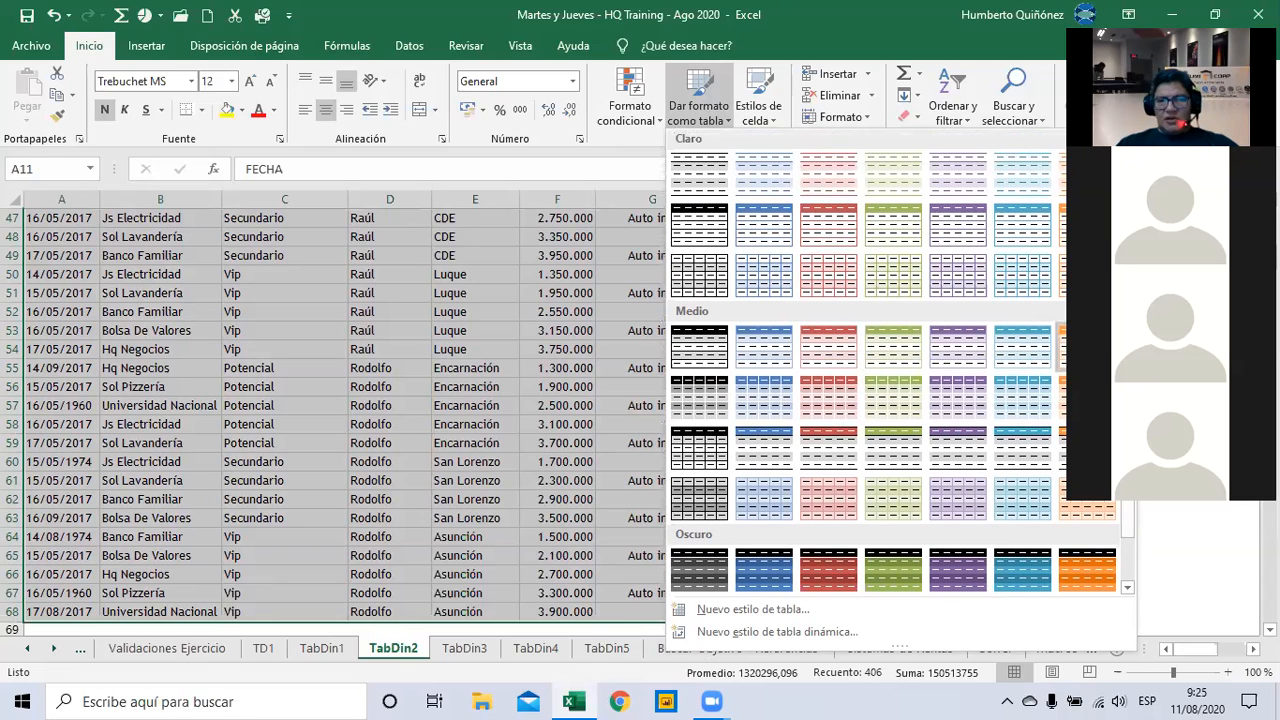
pyautogui.click(1085, 346)
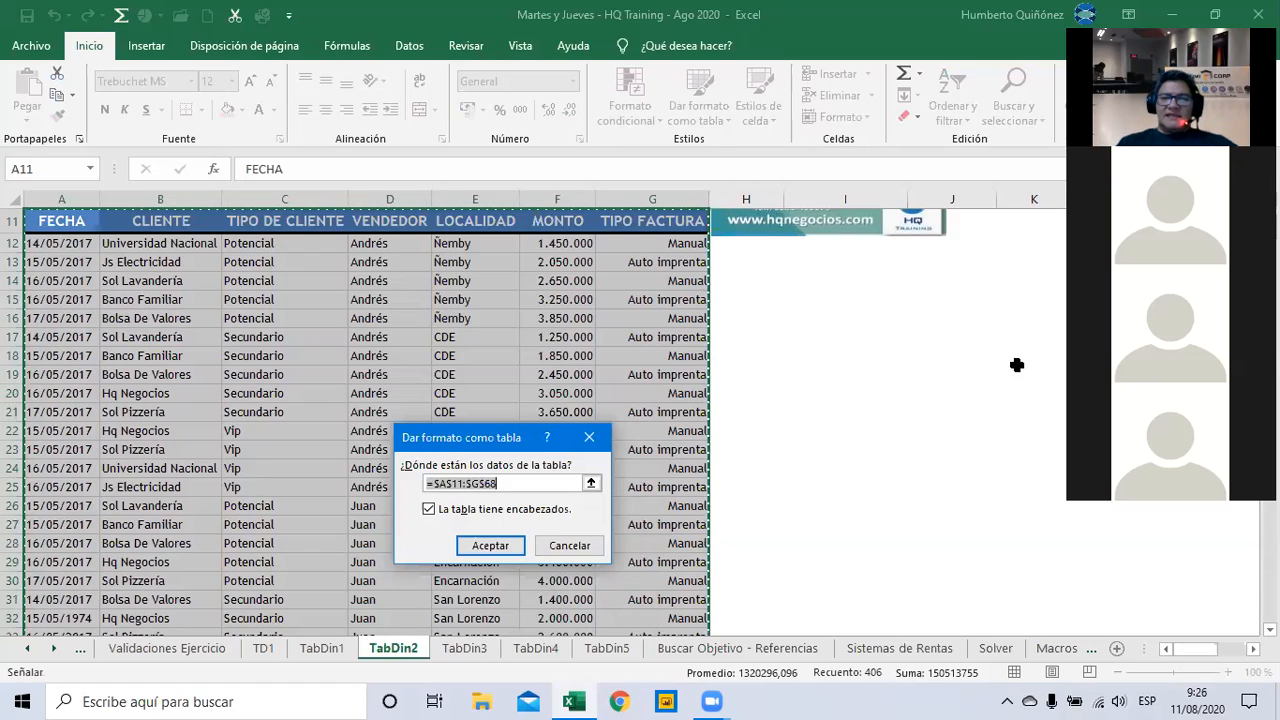
pyautogui.click(491, 544)
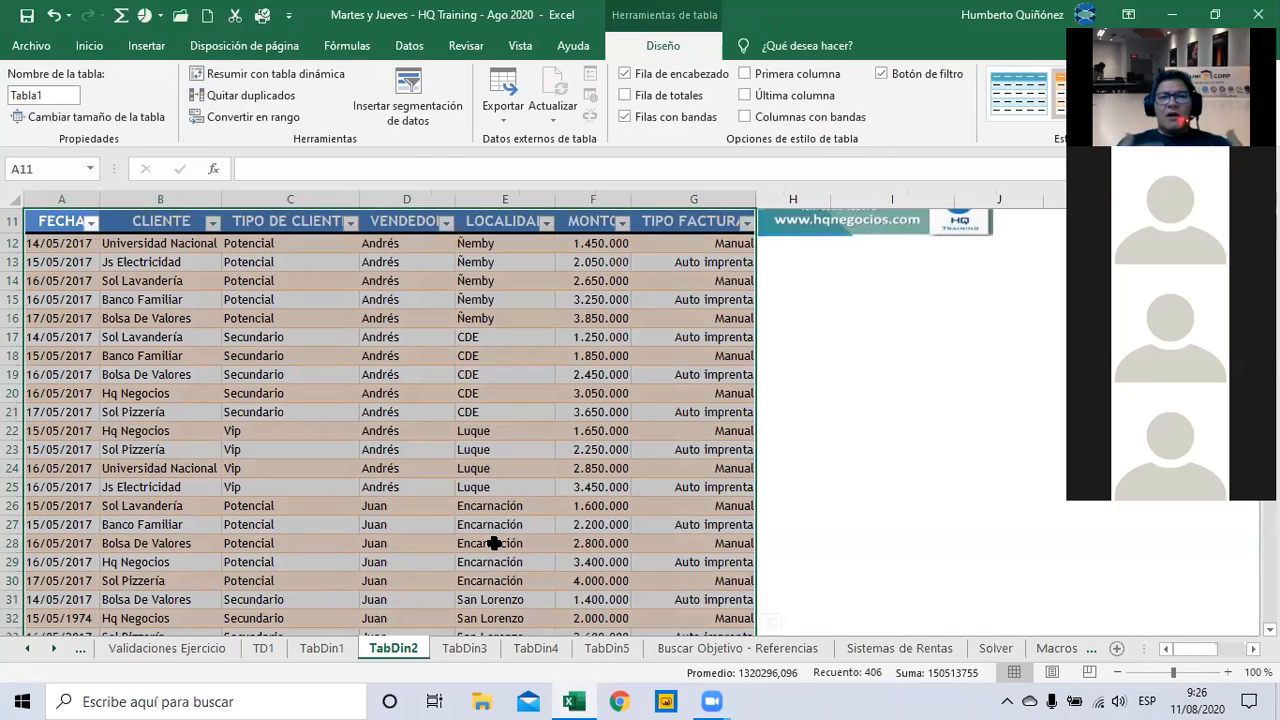
# Review the table's banded rows and column headings from the FECHA header down to row 33
pyautogui.press('Down')
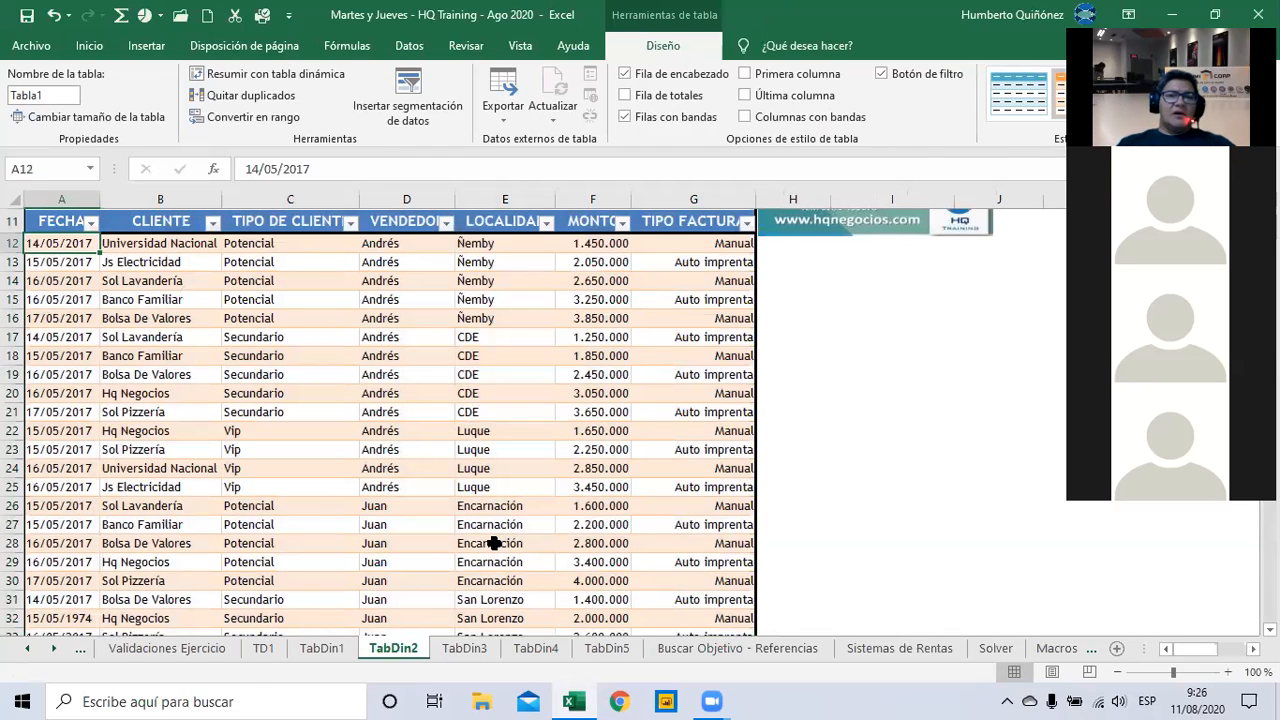
pyautogui.press('Up')
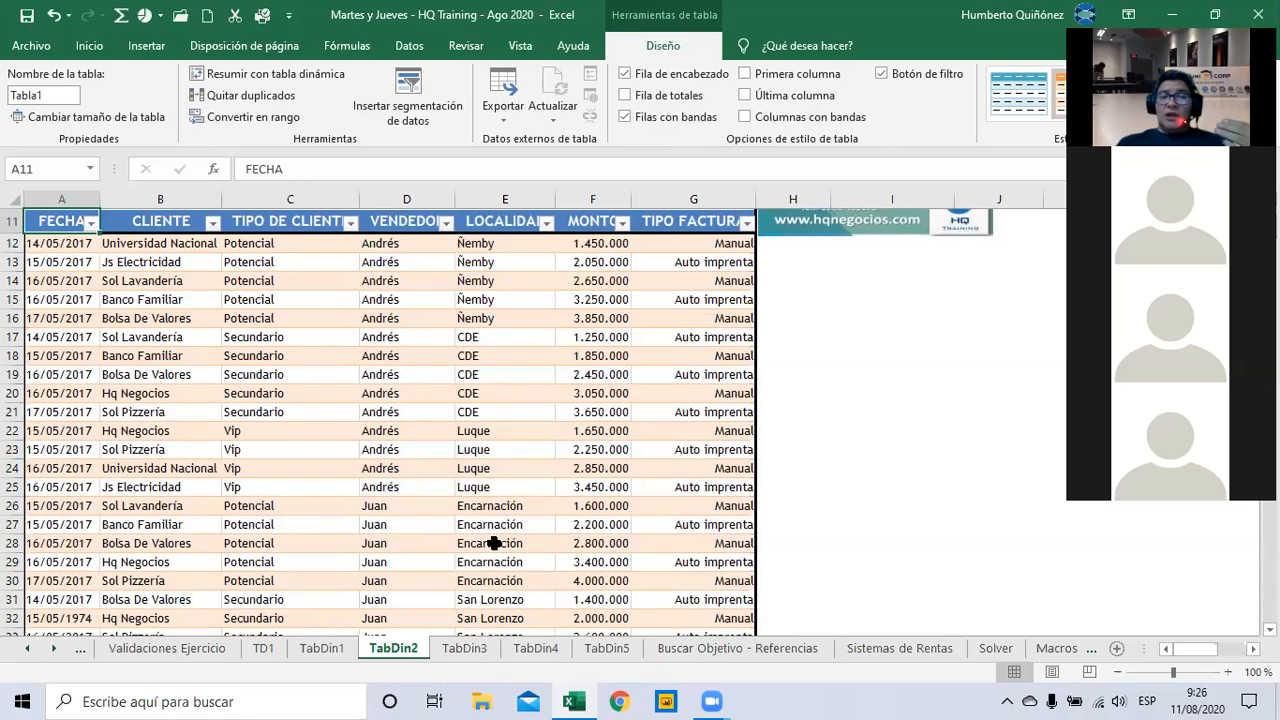
pyautogui.press('Down')
pyautogui.press('Down')
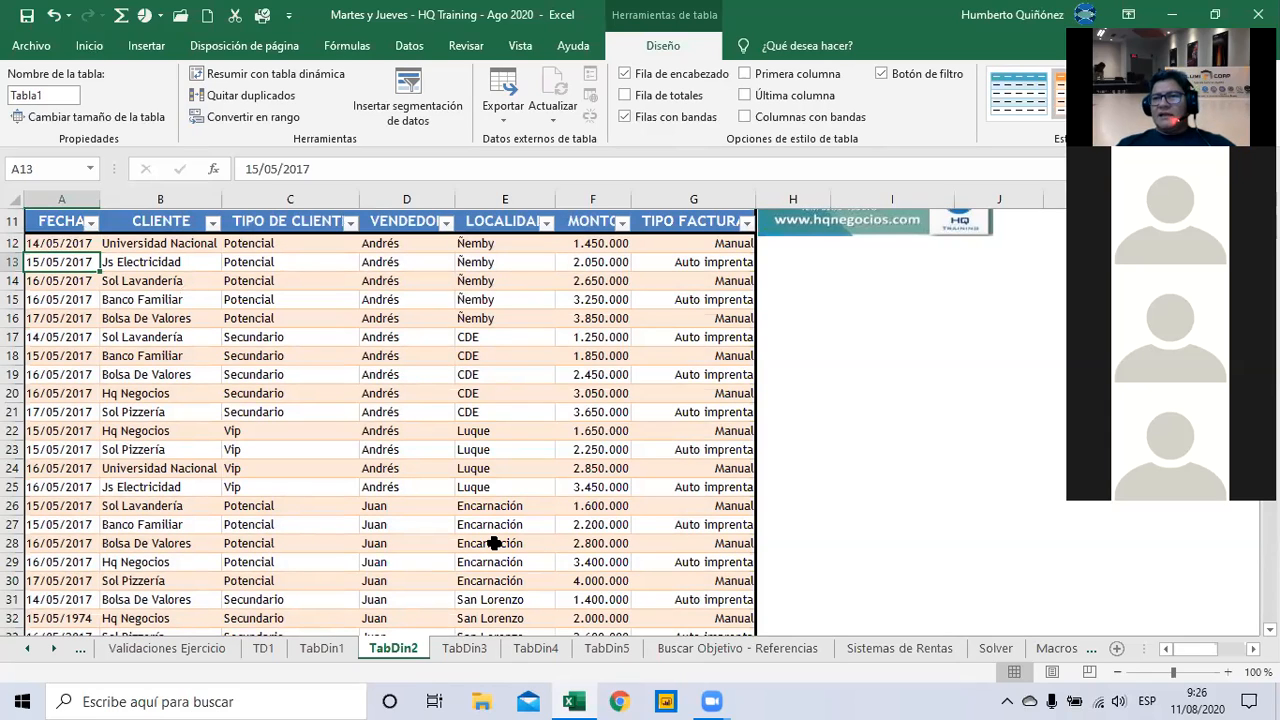
pyautogui.press('Down')
pyautogui.press('Down')
pyautogui.press('Down')
pyautogui.press('Down')
pyautogui.press('Down')
pyautogui.press('Down')
pyautogui.press('Down')
pyautogui.press('Down')
pyautogui.press('Down')
pyautogui.press('Down')
pyautogui.press('Down')
pyautogui.press('Down')
pyautogui.press('Down')
pyautogui.press('Down')
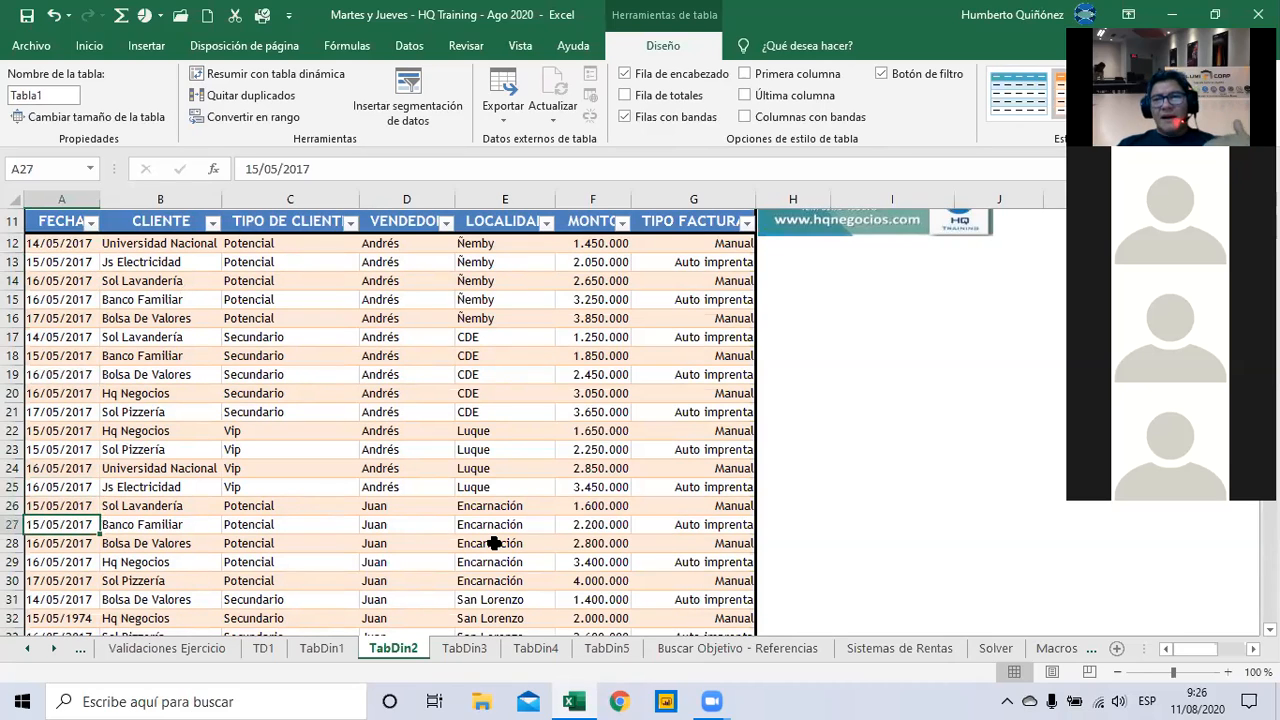
pyautogui.press('Down')
pyautogui.press('Down')
pyautogui.press('Down')
pyautogui.press('Down')
pyautogui.press('Down')
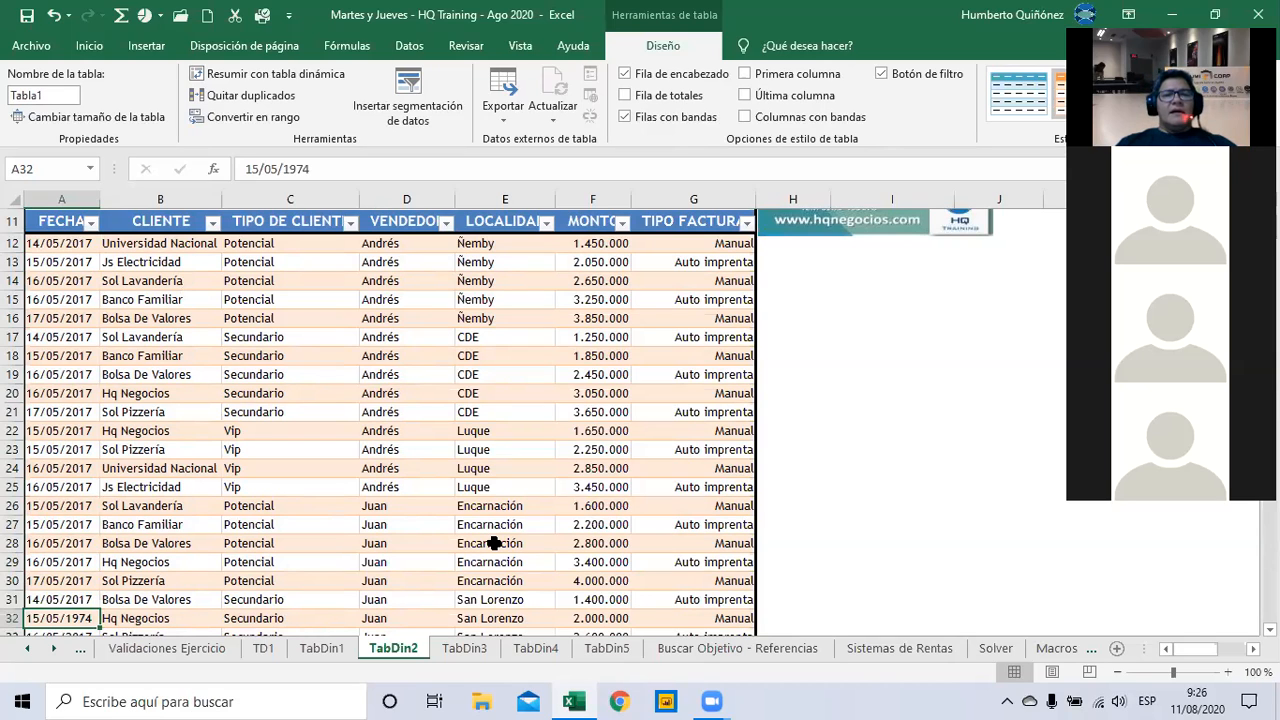
pyautogui.press('Down')
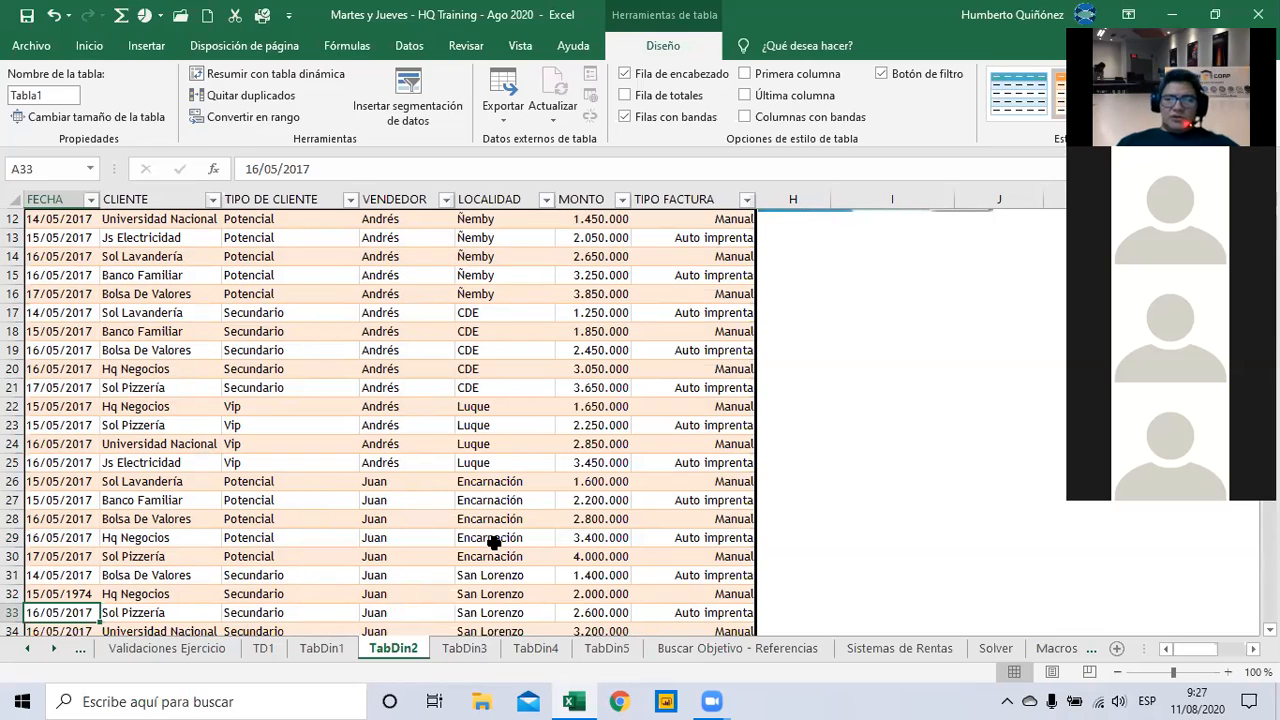
# Filter the FECHA column of the table to show only dates from 2017
pyautogui.click(89, 199)
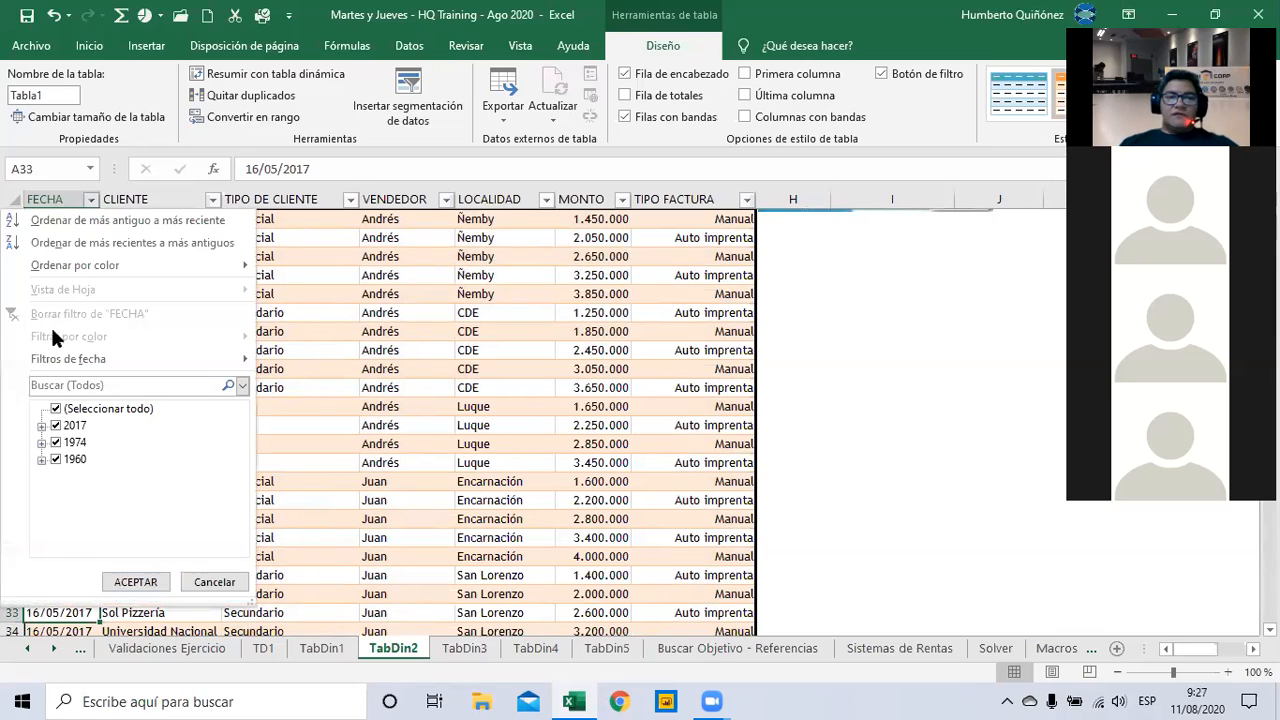
pyautogui.click(56, 409)
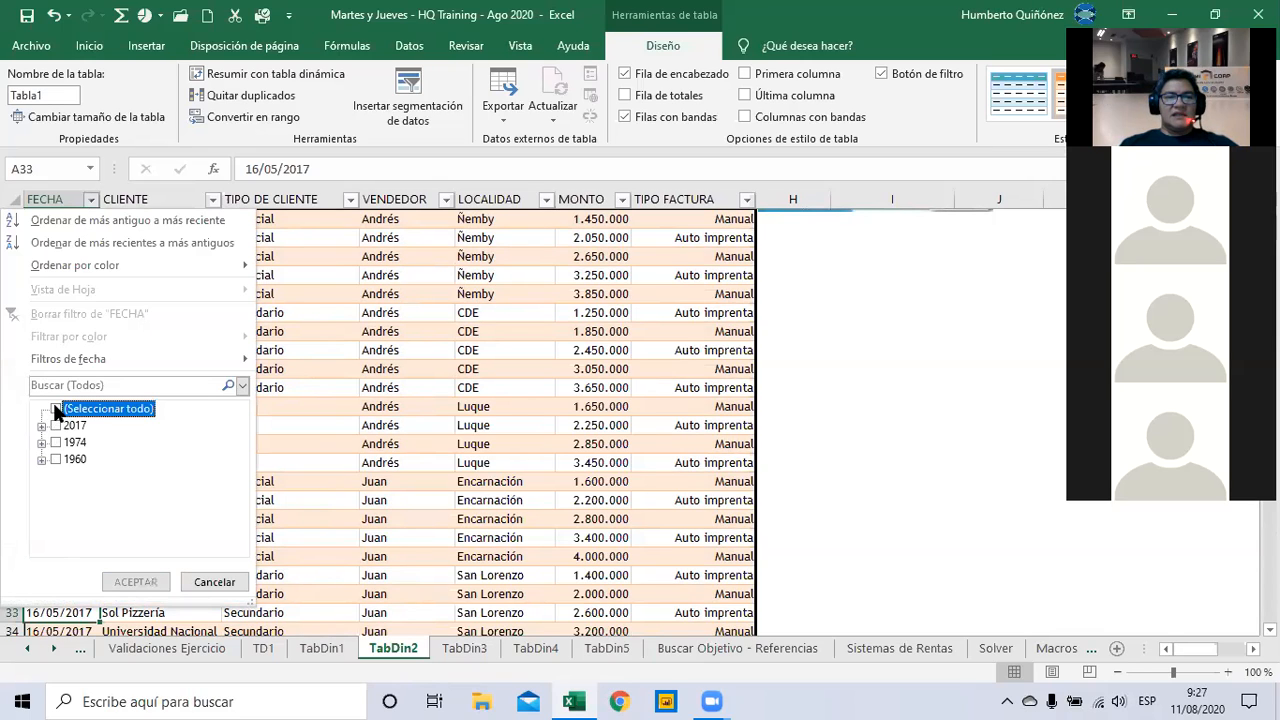
pyautogui.click(55, 425)
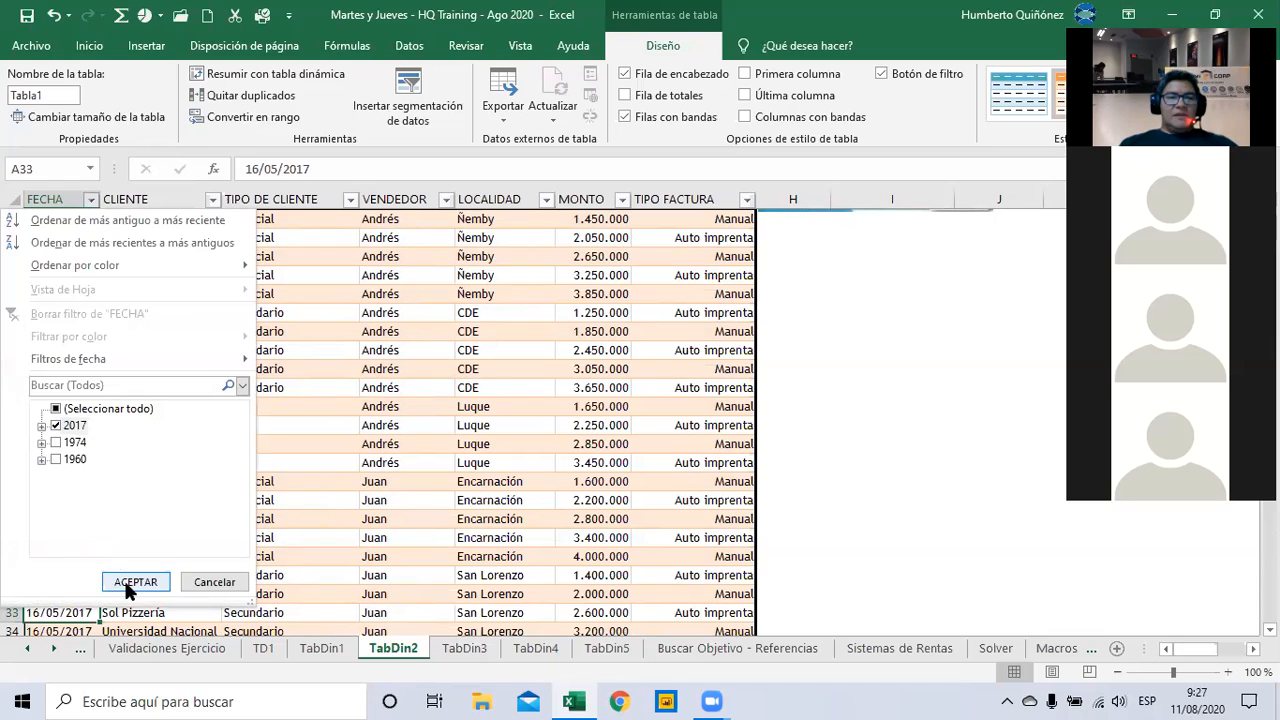
pyautogui.click(126, 581)
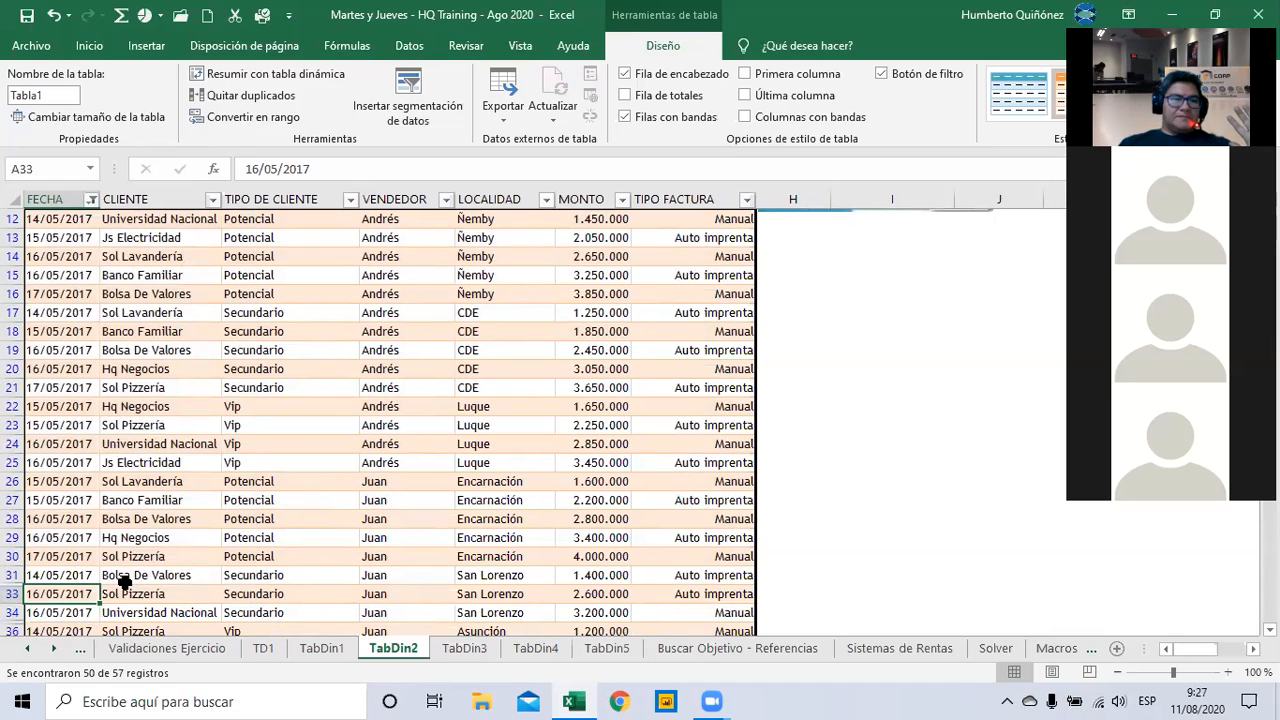
# Examine the row banding of the filtered table from the FECHA header down to row 33
pyautogui.hotkey('ctrl', 'Up')
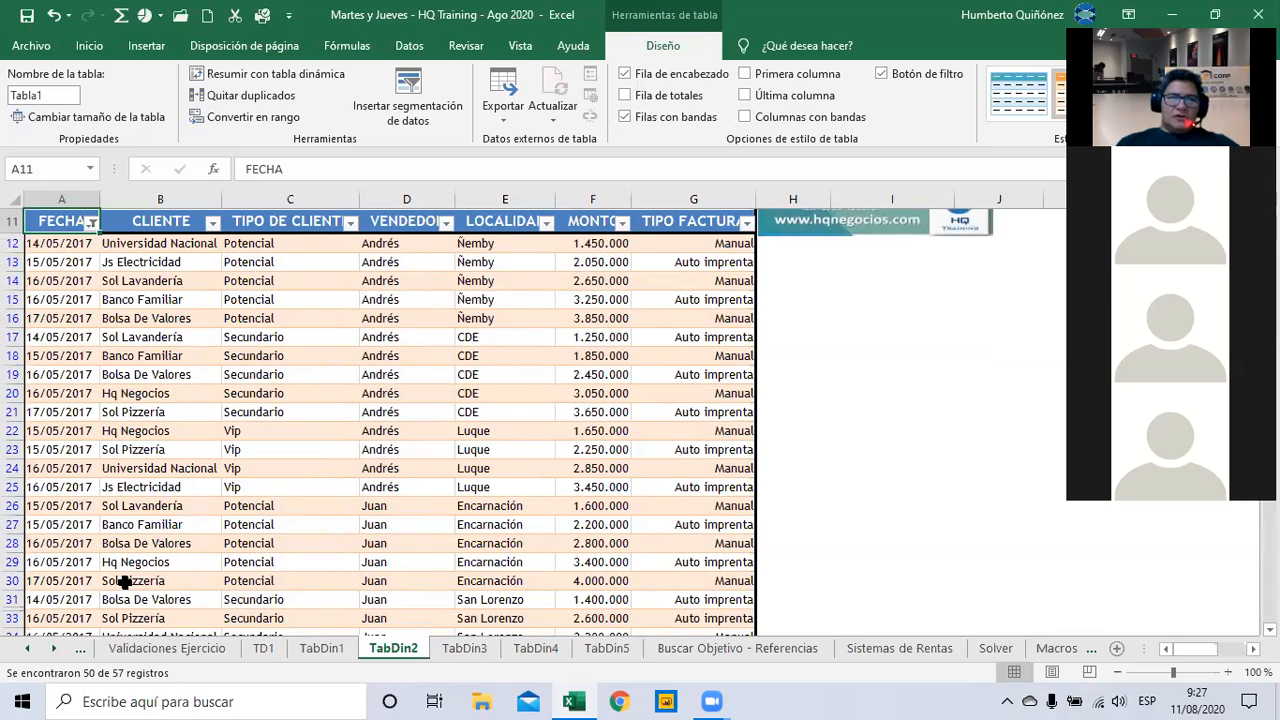
pyautogui.press('Down')
pyautogui.press('Down')
pyautogui.press('Down')
pyautogui.press('Down')
pyautogui.press('Down')
pyautogui.press('Down')
pyautogui.press('Down')
pyautogui.press('Down')
pyautogui.press('Down')
pyautogui.press('Down')
pyautogui.press('Down')
pyautogui.press('Down')
pyautogui.press('Down')
pyautogui.press('Down')
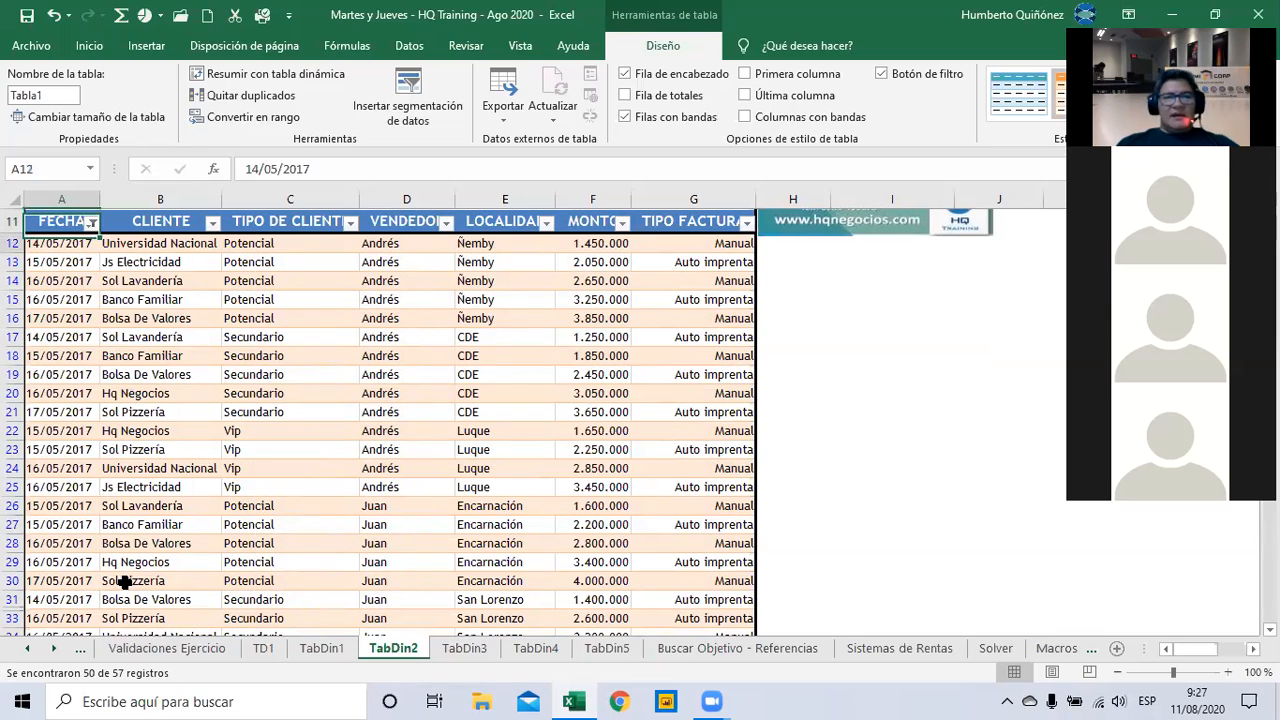
pyautogui.press('Down')
pyautogui.press('Down')
pyautogui.press('Down')
pyautogui.press('Down')
pyautogui.press('Down')
pyautogui.press('Down')
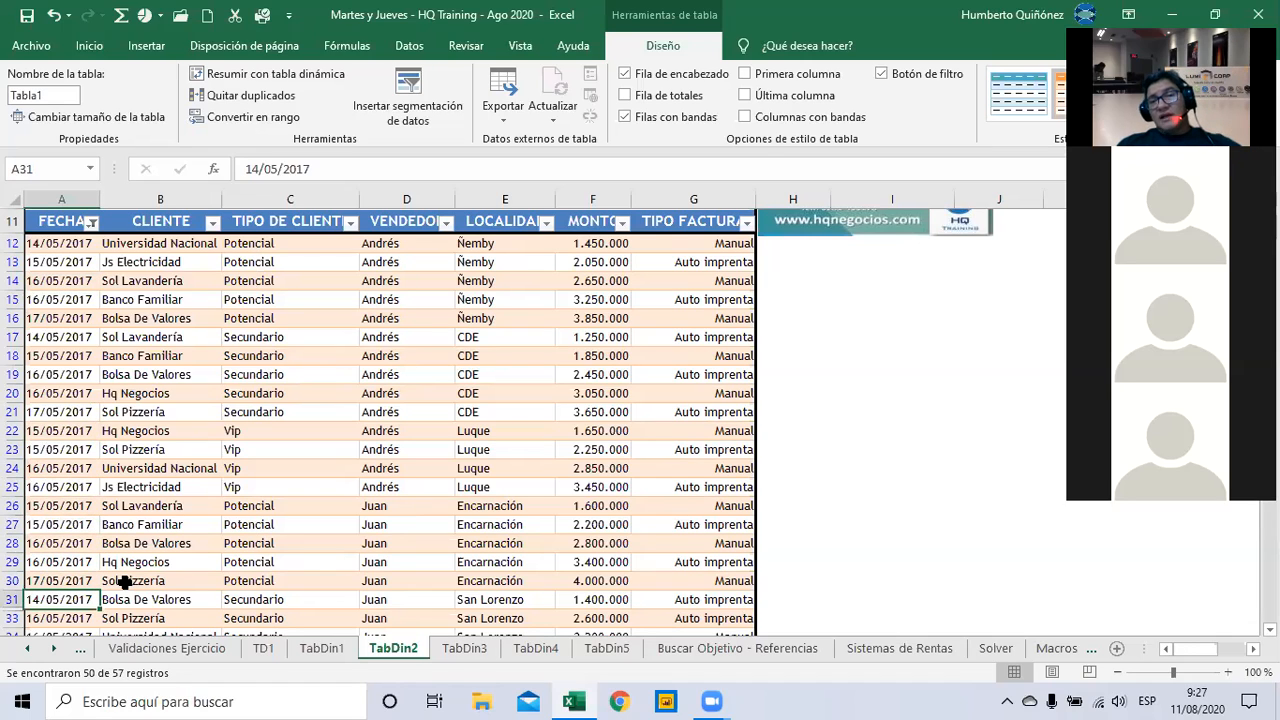
pyautogui.press('Down')
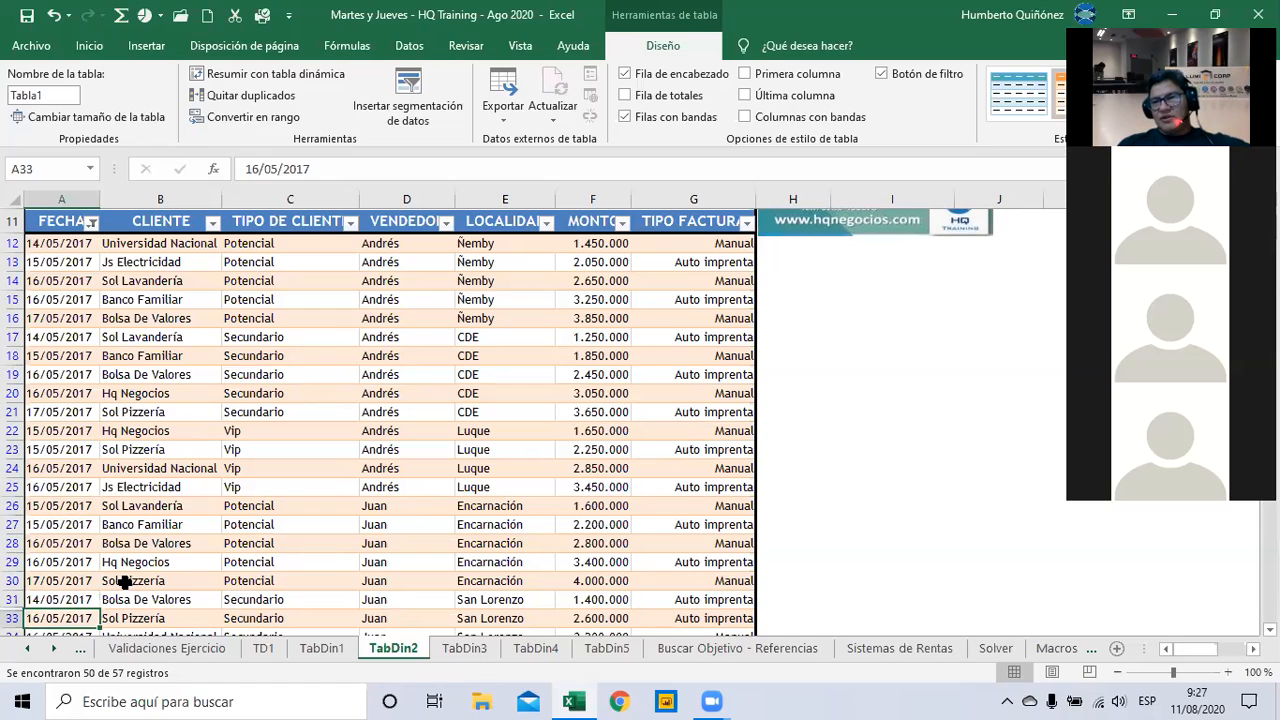
# Clear the filter from the FECHA column of the table
pyautogui.press('Down')
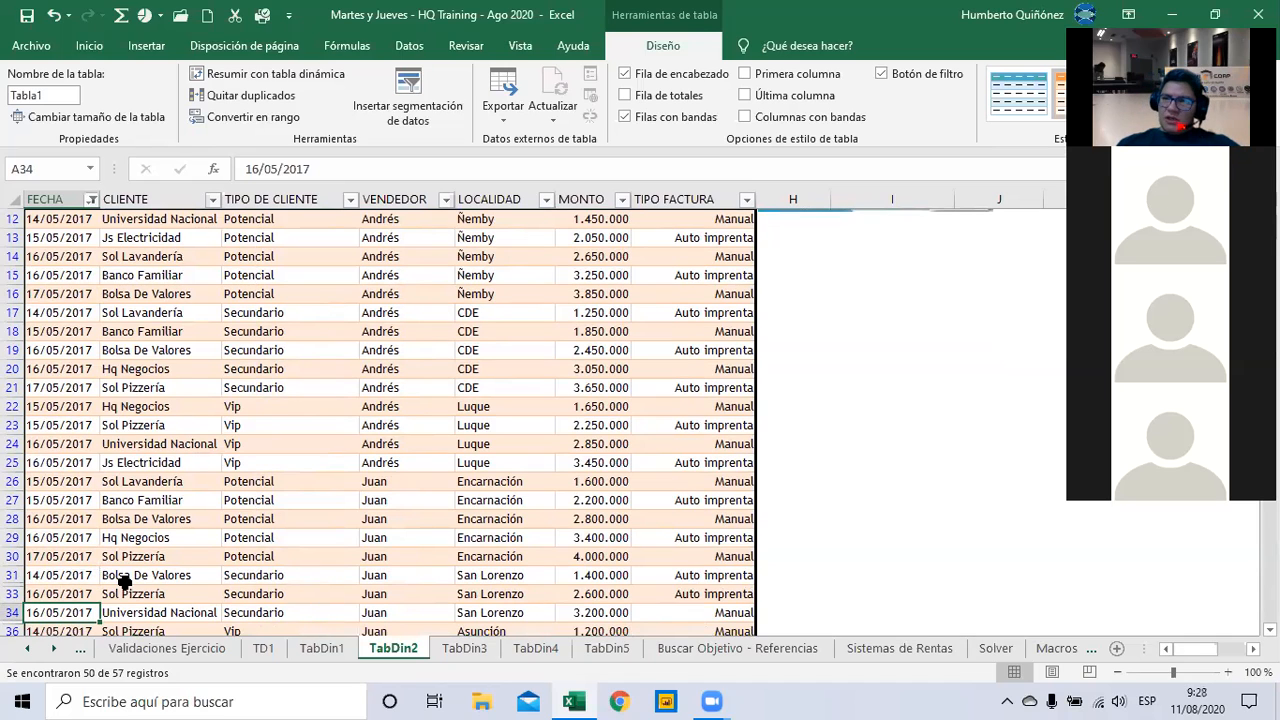
pyautogui.press('Down')
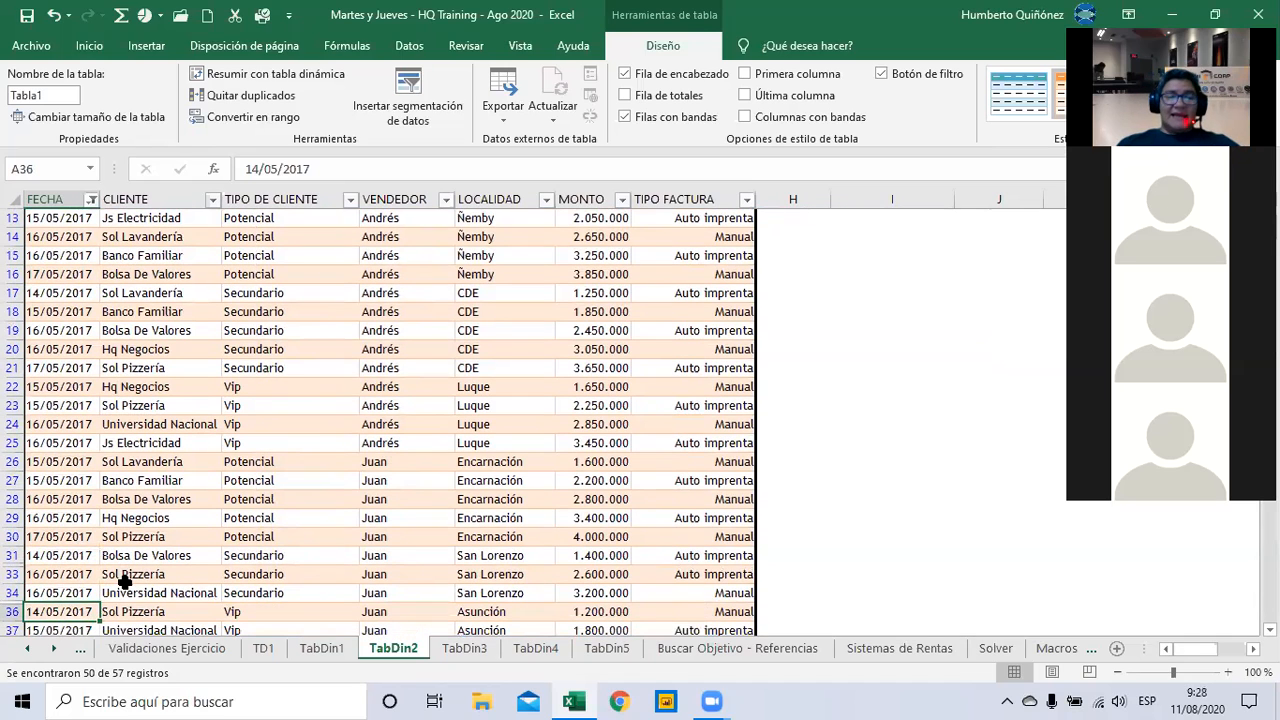
pyautogui.press('Right')
pyautogui.press('Right')
pyautogui.press('Right')
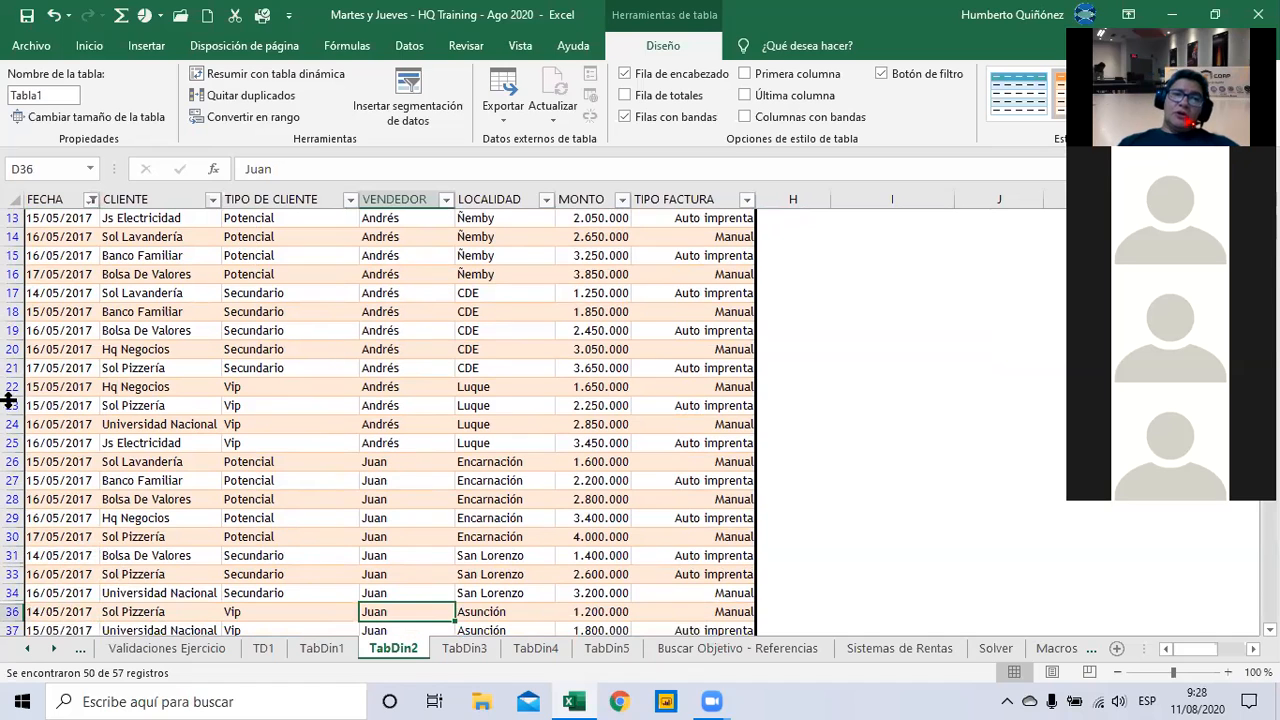
pyautogui.click(91, 199)
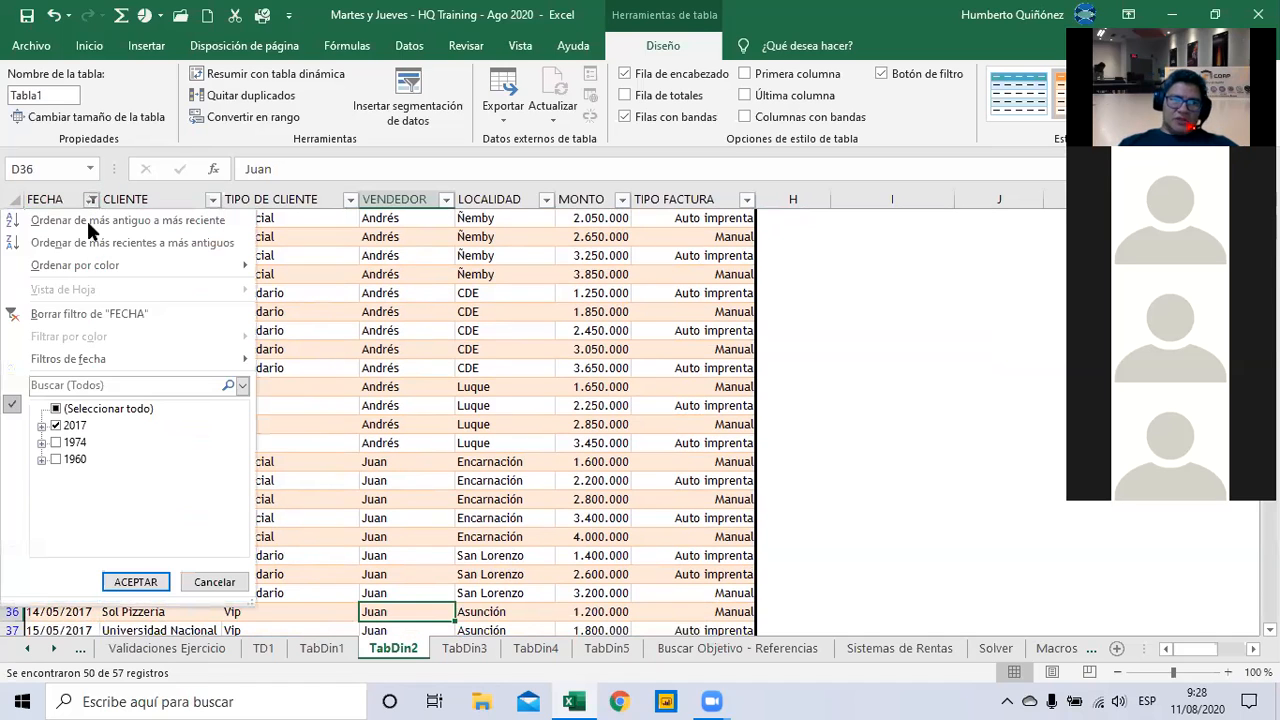
pyautogui.click(62, 315)
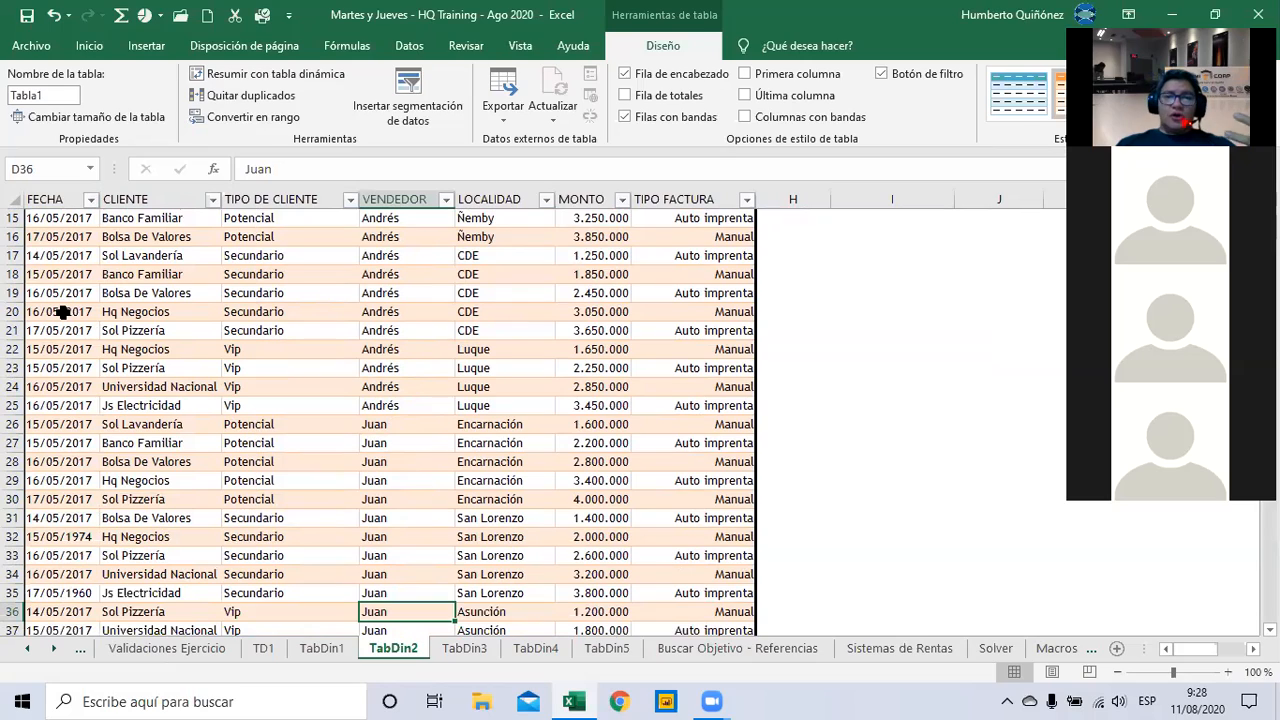
# Examine the unfiltered table's rows and banding from row 36 down to the last record in row 68
pyautogui.press('Down')
pyautogui.press('Down')
pyautogui.press('Down')
pyautogui.press('Down')
pyautogui.press('Down')
pyautogui.press('Down')
pyautogui.press('Down')
pyautogui.press('Down')
pyautogui.press('Down')
pyautogui.press('Down')
pyautogui.press('Down')
pyautogui.press('Down')
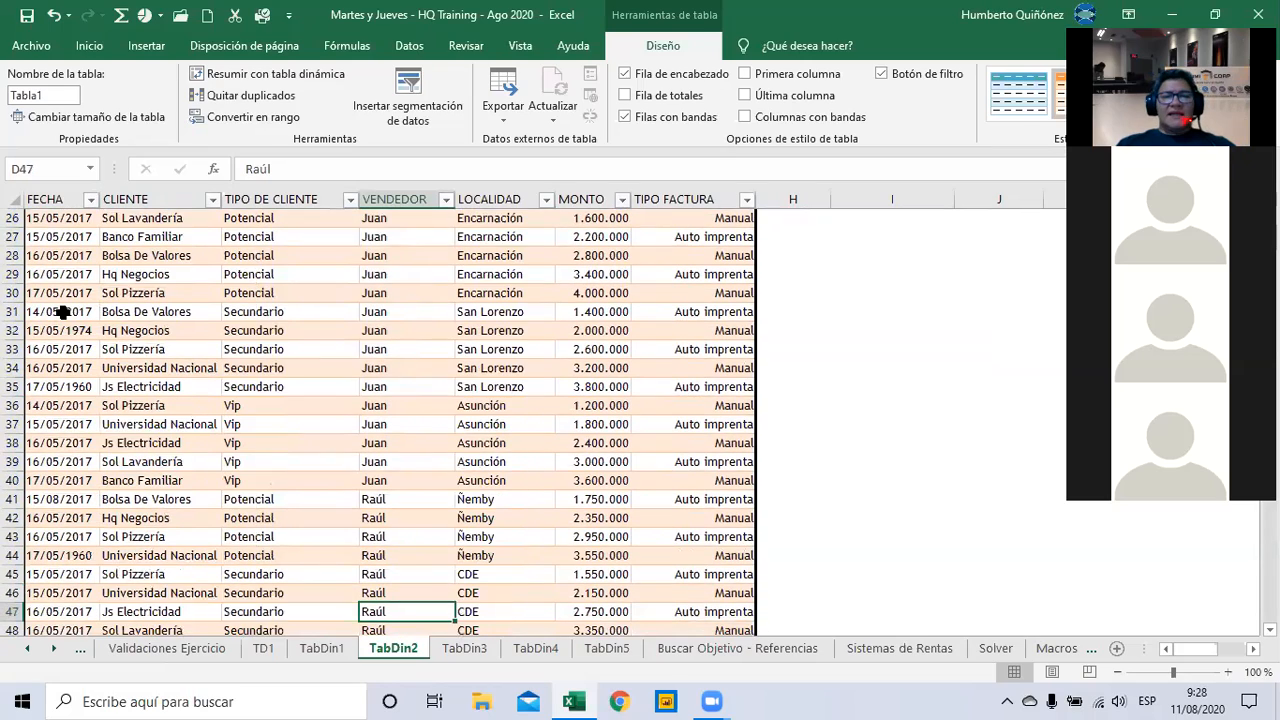
pyautogui.press('Down')
pyautogui.press('Down')
pyautogui.press('Down')
pyautogui.press('Down')
pyautogui.press('Down')
pyautogui.press('Down')
pyautogui.press('Down')
pyautogui.press('Down')
pyautogui.press('Down')
pyautogui.press('Down')
pyautogui.press('Down')
pyautogui.press('Down')
pyautogui.press('Down')
pyautogui.press('Down')
pyautogui.press('Down')
pyautogui.press('Down')
pyautogui.press('Down')
pyautogui.press('Down')
pyautogui.press('Down')
pyautogui.press('Down')
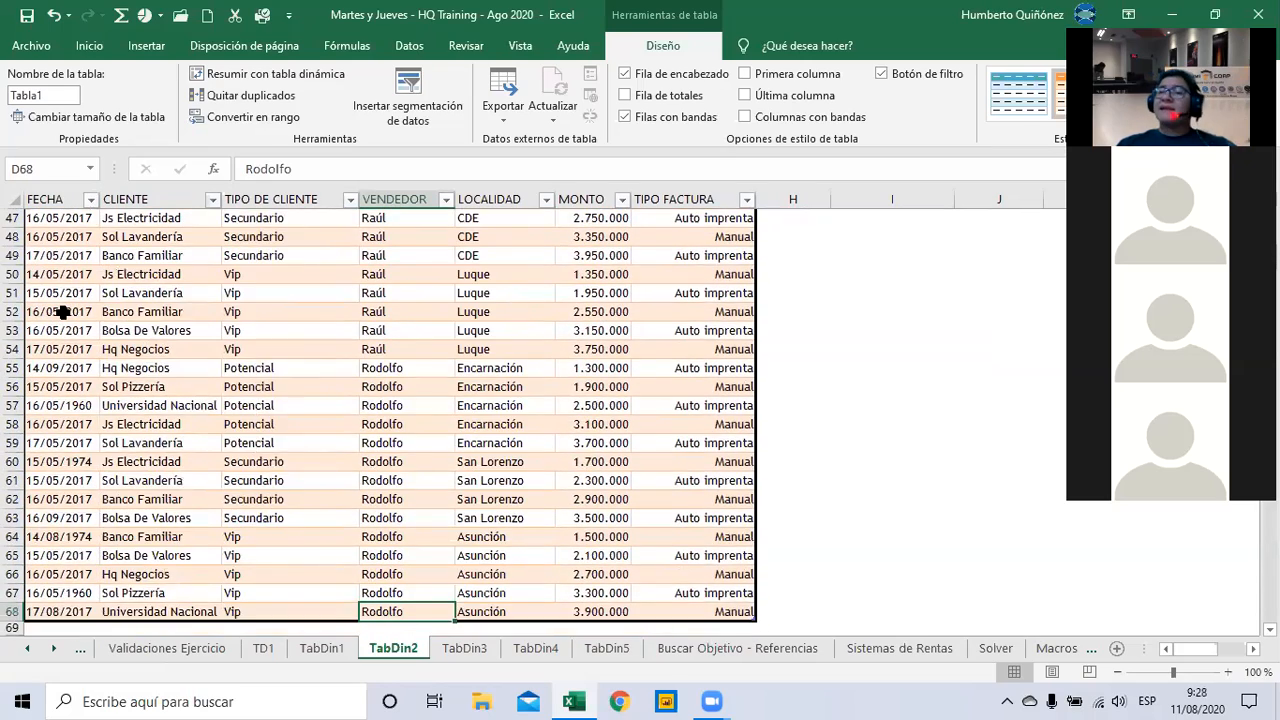
# Add a new record directly below the table by entering the date 11/8/2020 in cell A69
pyautogui.press('Down')
pyautogui.press('Down')
pyautogui.press('Down')
pyautogui.press('Down')
pyautogui.press('Up')
pyautogui.press('Up')
pyautogui.press('Left')
pyautogui.press('Left')
pyautogui.press('Up')
pyautogui.press('Left')
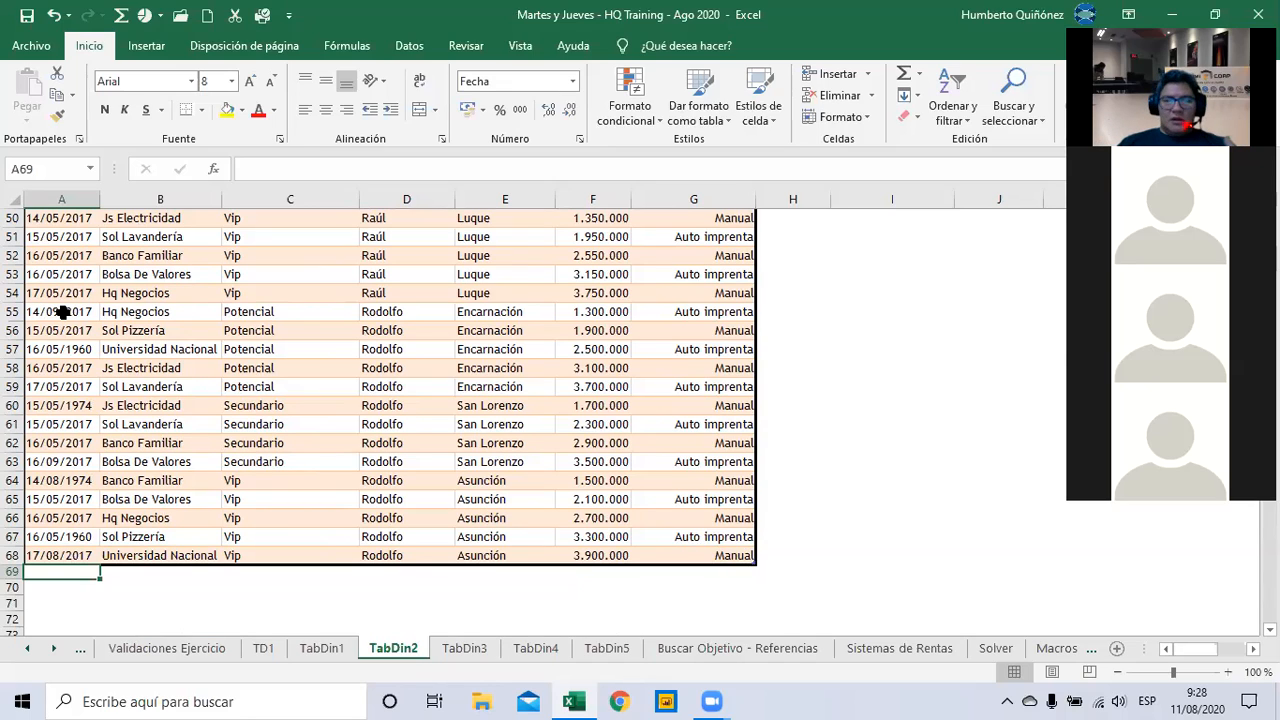
pyautogui.write('11/8/')
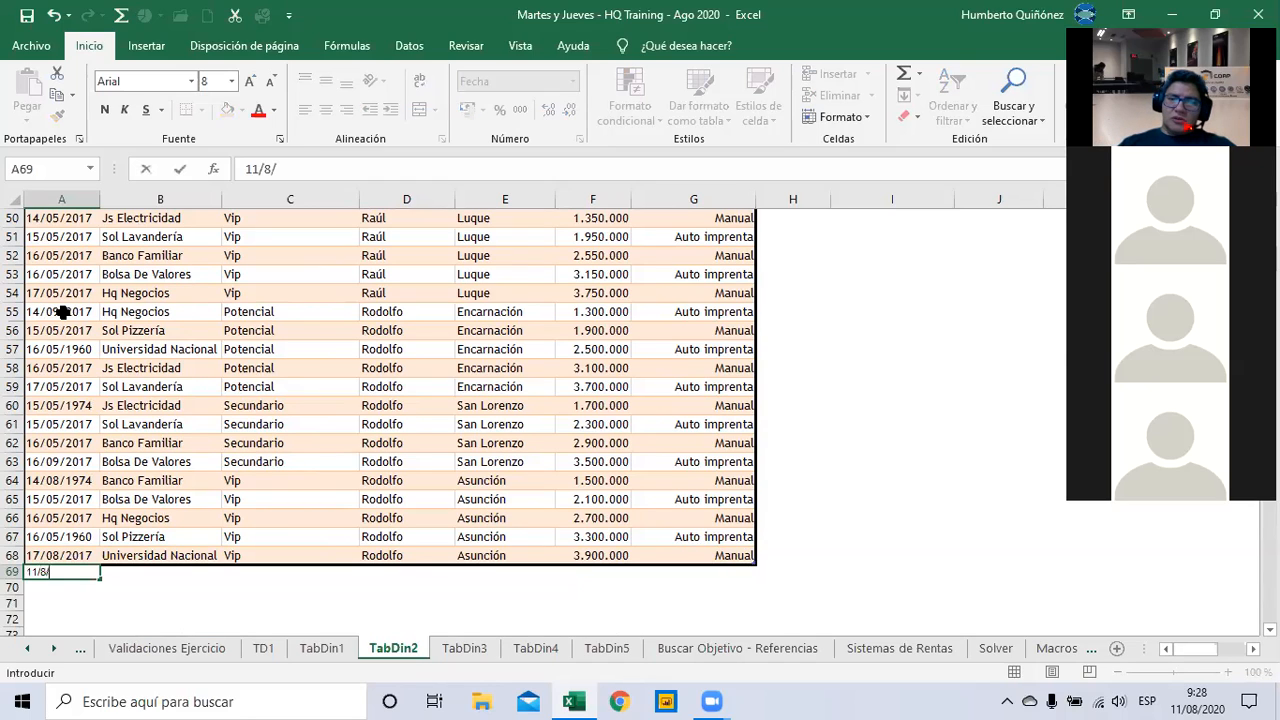
pyautogui.write('2020')
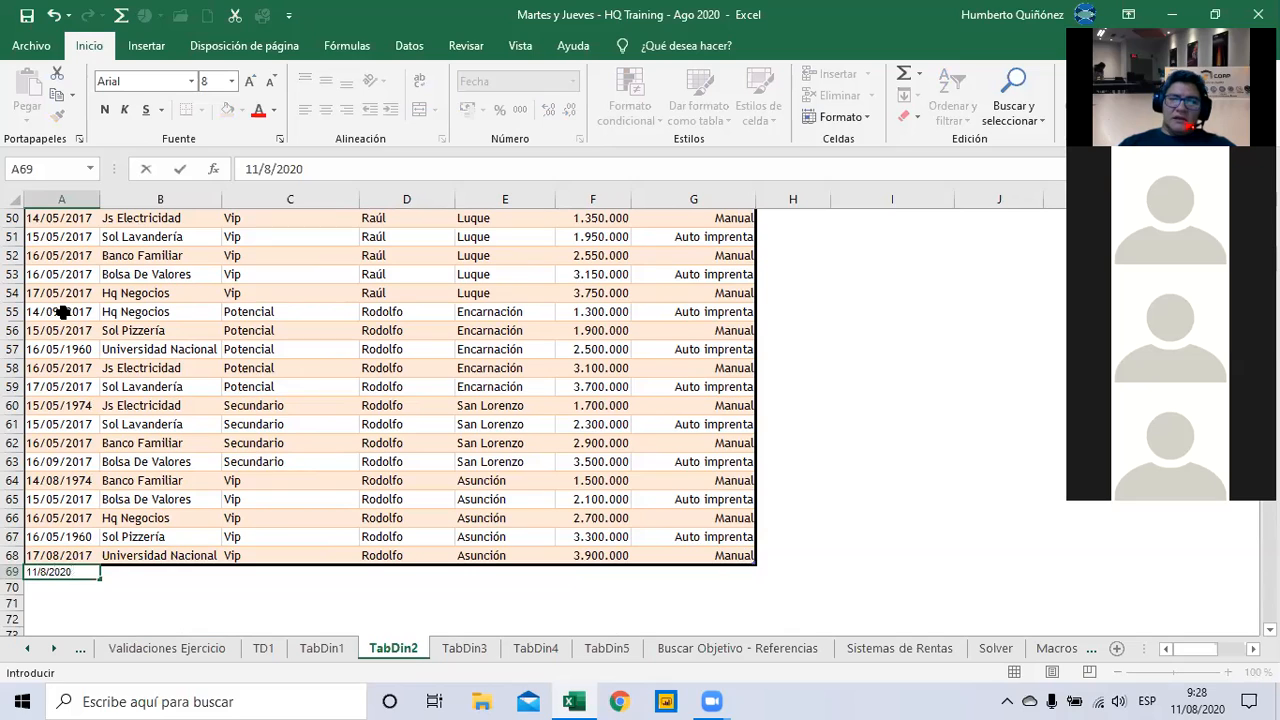
pyautogui.hotkey('ctrl', 'Return')
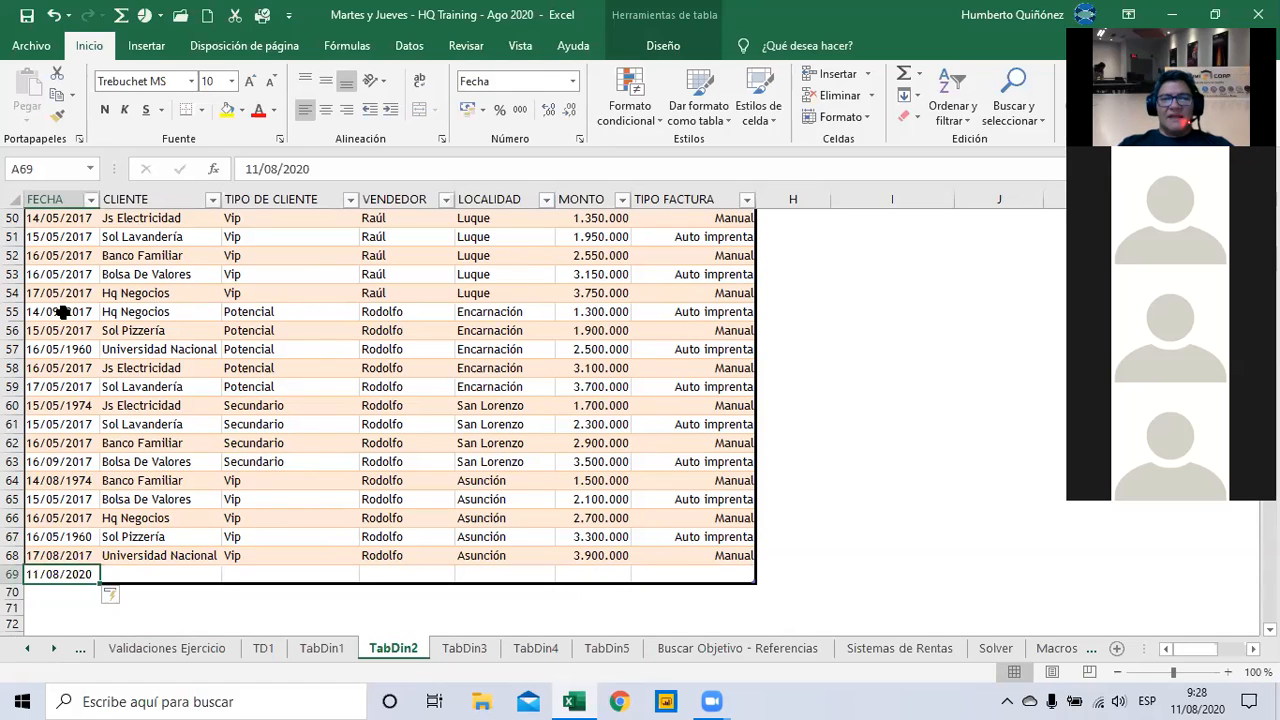
pyautogui.press('Tab')
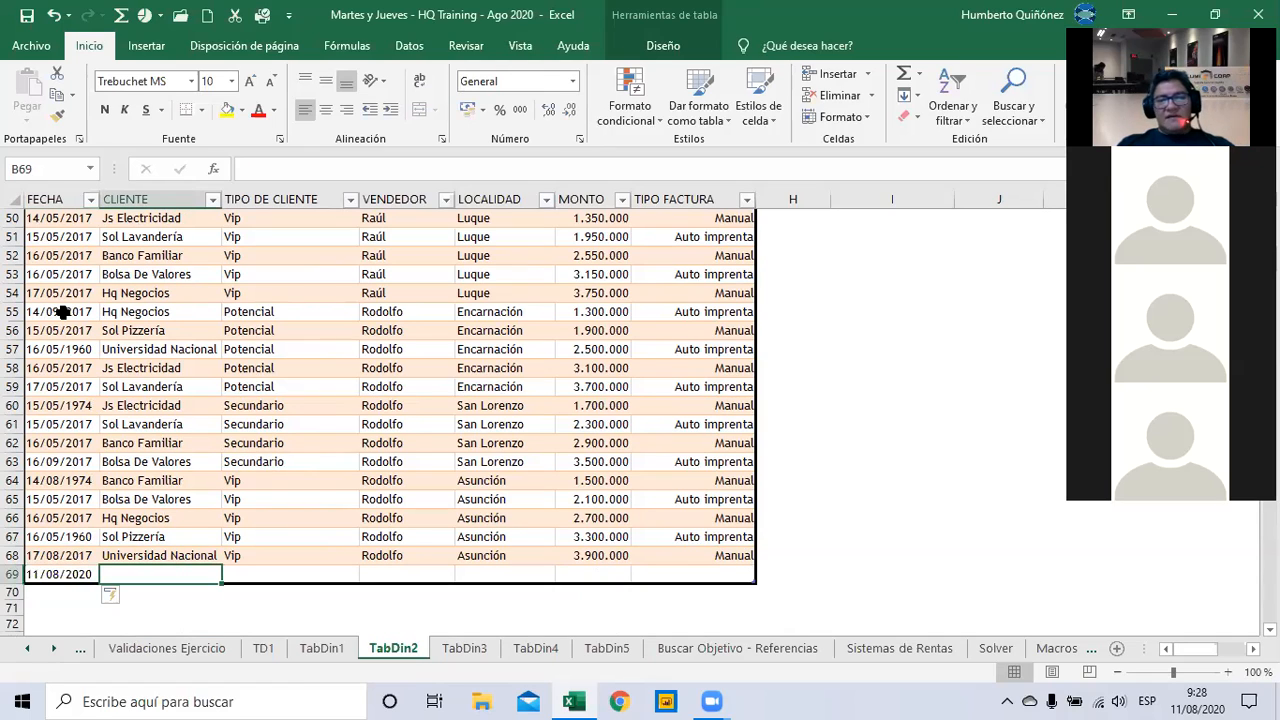
pyautogui.press('Up')
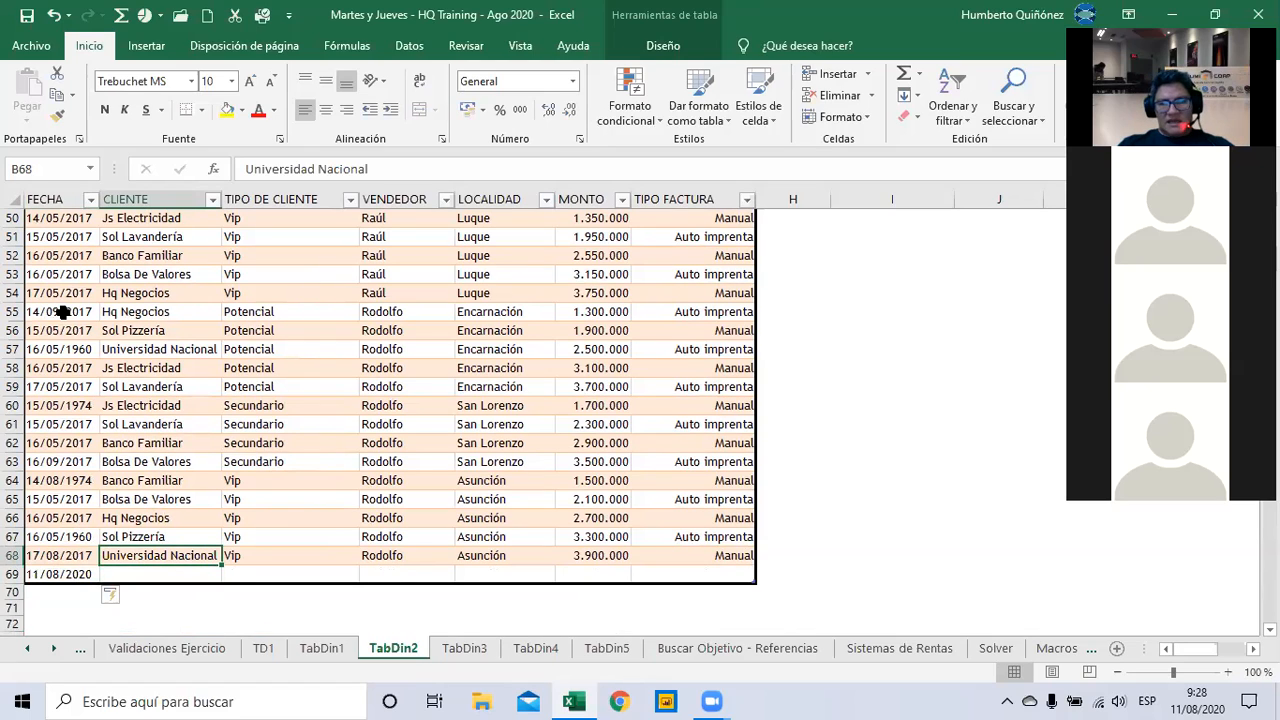
pyautogui.press('Down')
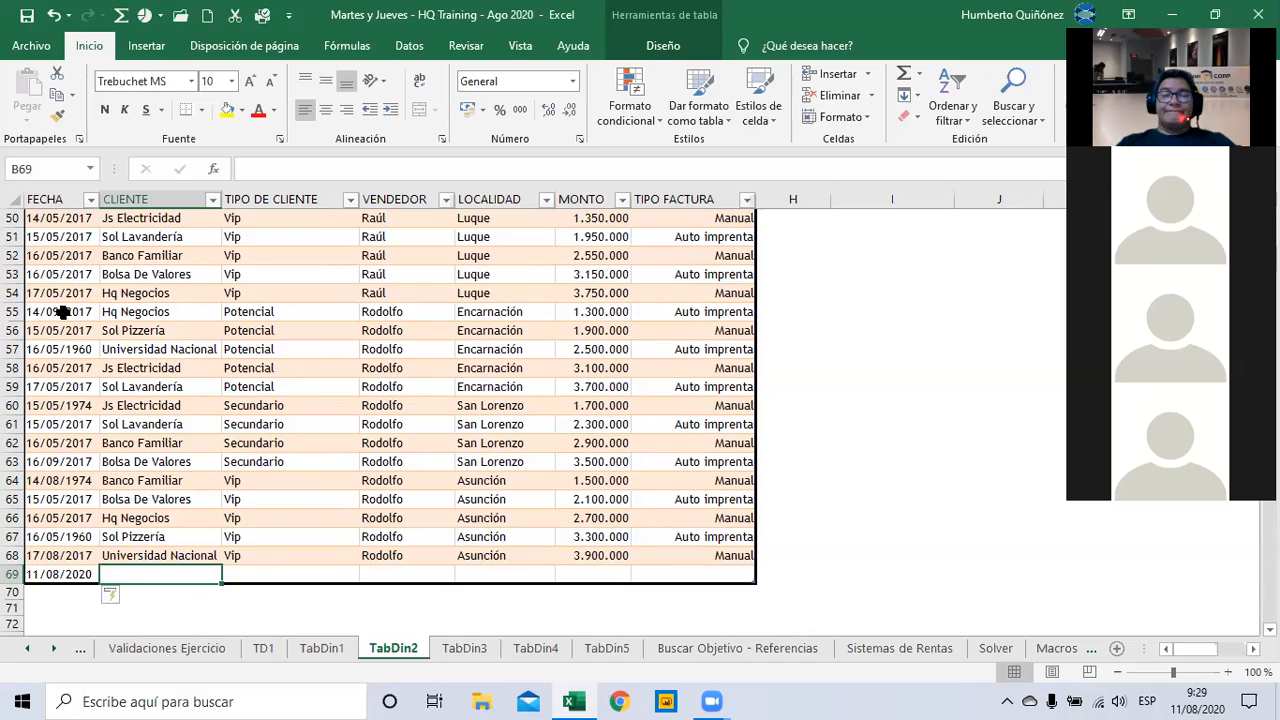
pyautogui.write('Min')
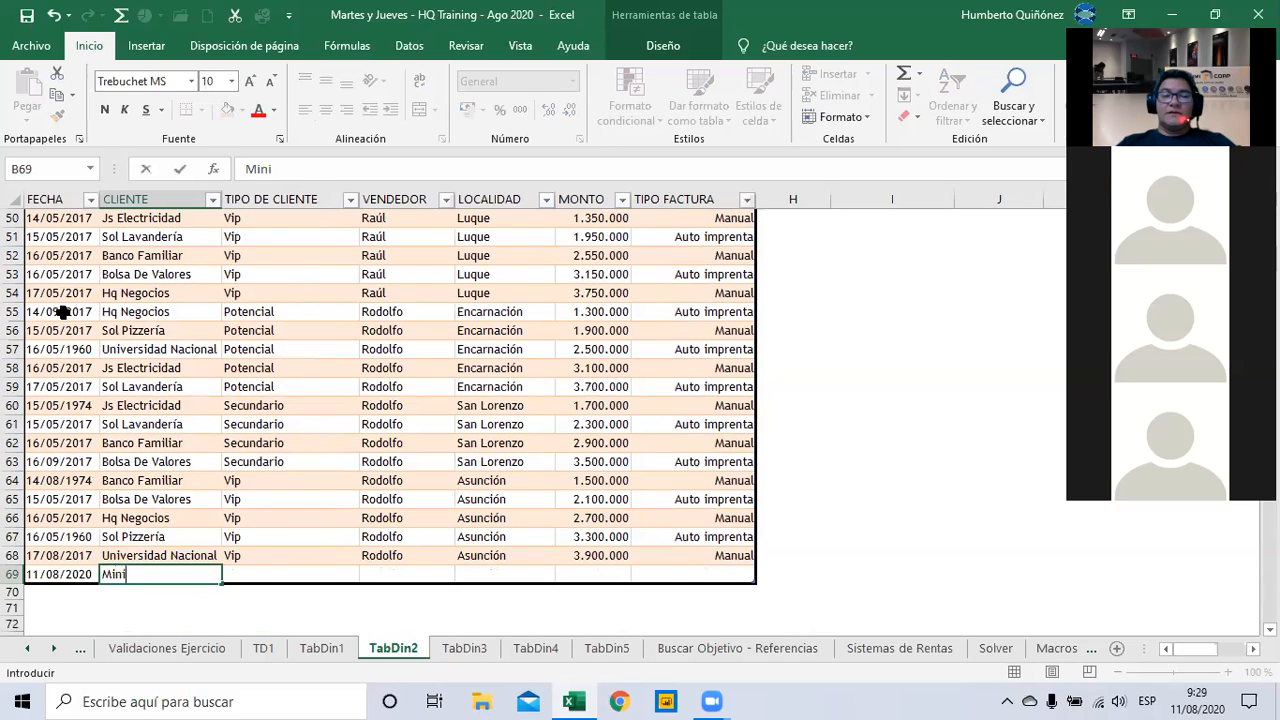
pyautogui.write('i')
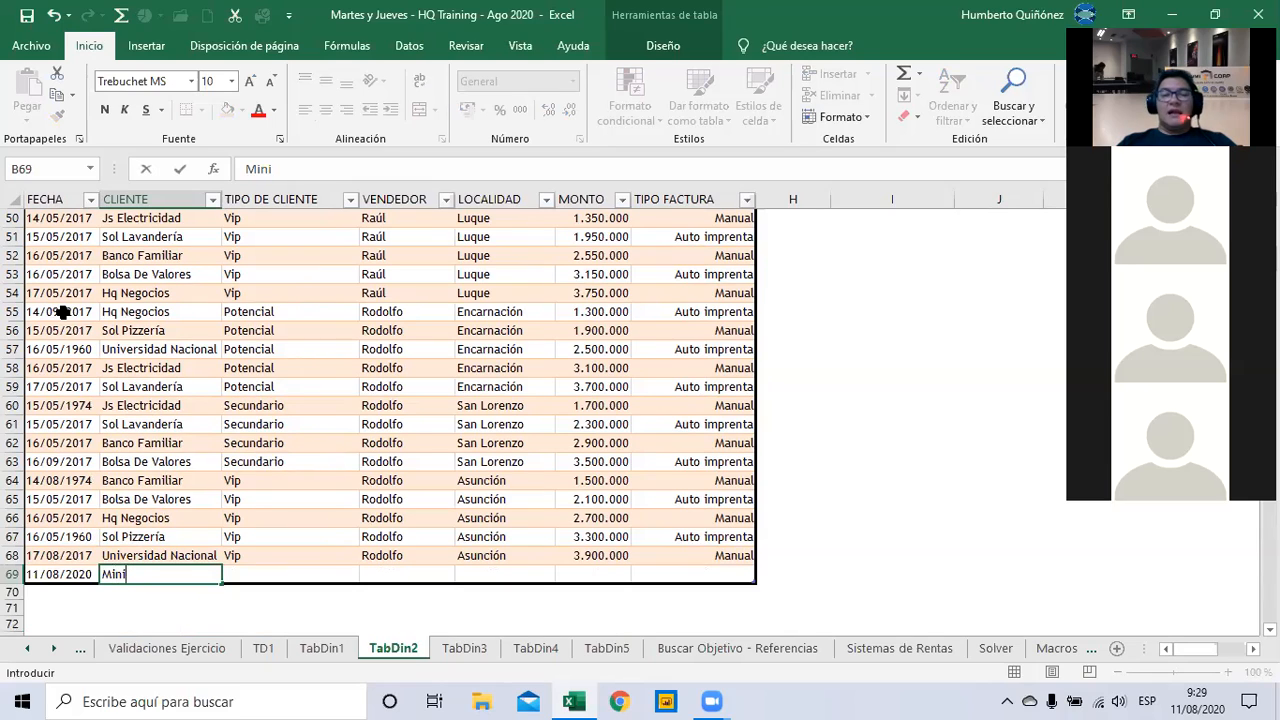
pyautogui.press('BackSpace')
pyautogui.press('BackSpace')
pyautogui.press('BackSpace')
pyautogui.press('BackSpace')
pyautogui.write('Gu')
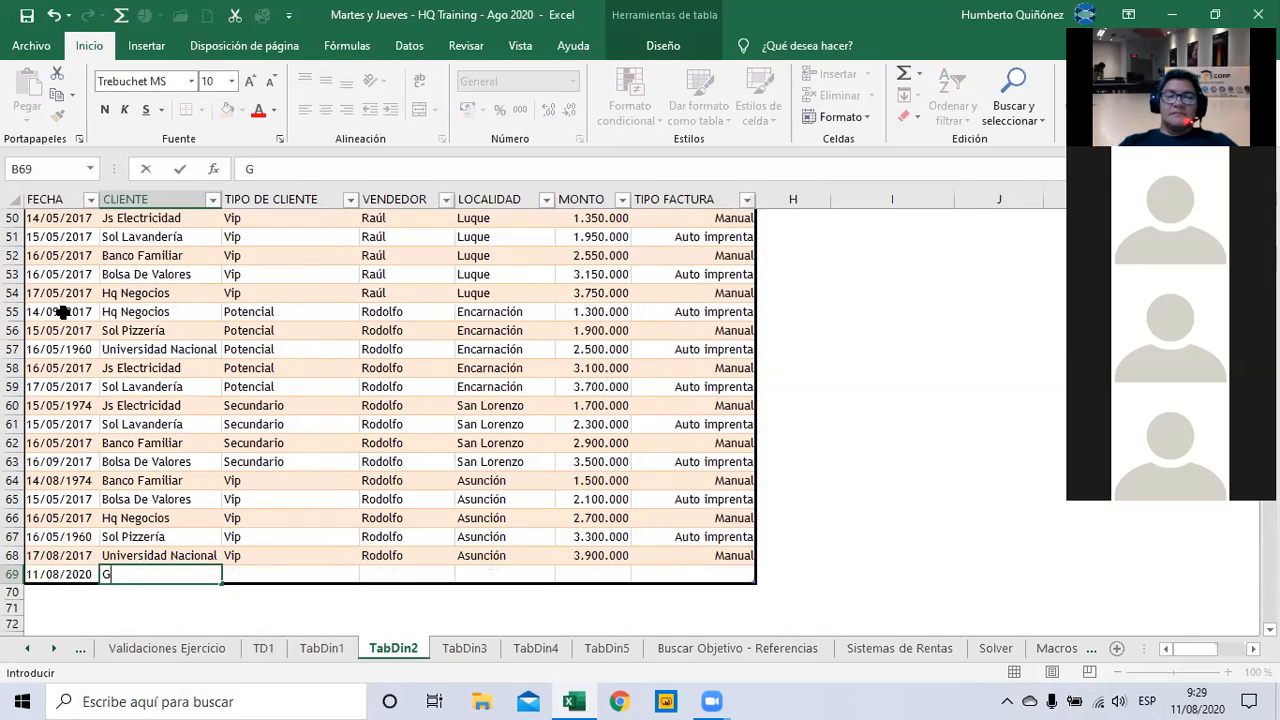
pyautogui.press('BackSpace')
pyautogui.press('BackSpace')
# Enter Gobierno Nacional as the CLIENTE of the new record in cell B69
pyautogui.write('Gobierno Nacional')
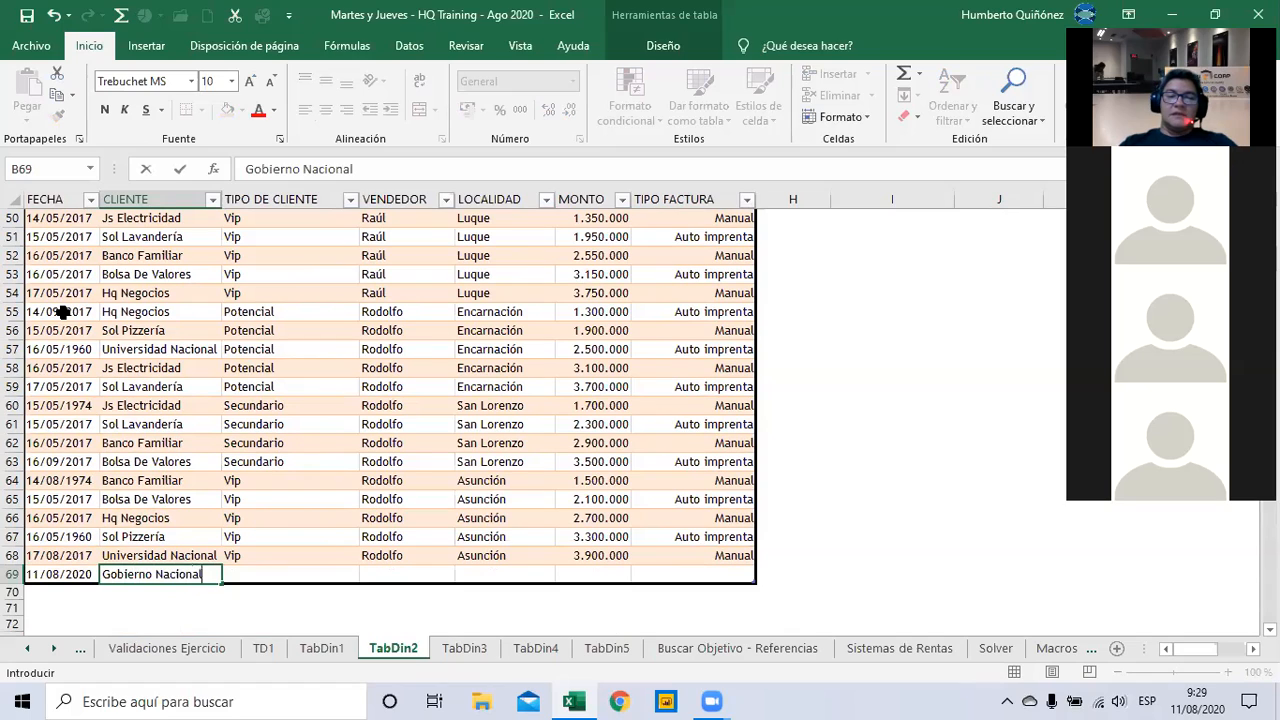
pyautogui.press('Return')
pyautogui.press('Up')
pyautogui.press('Right')
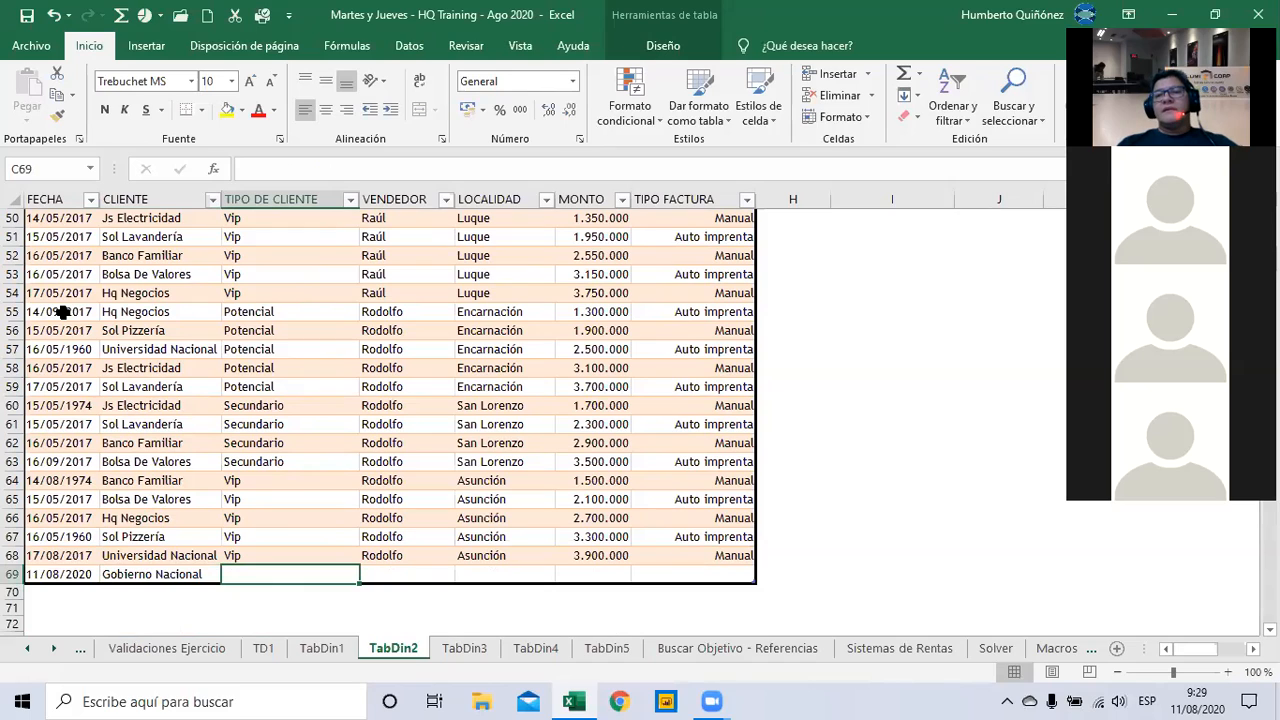
# Test entering the date 11/8/20 in cell A71, leaving row 70 blank below the table, and clear that cell
pyautogui.press('Down')
pyautogui.press('Down')
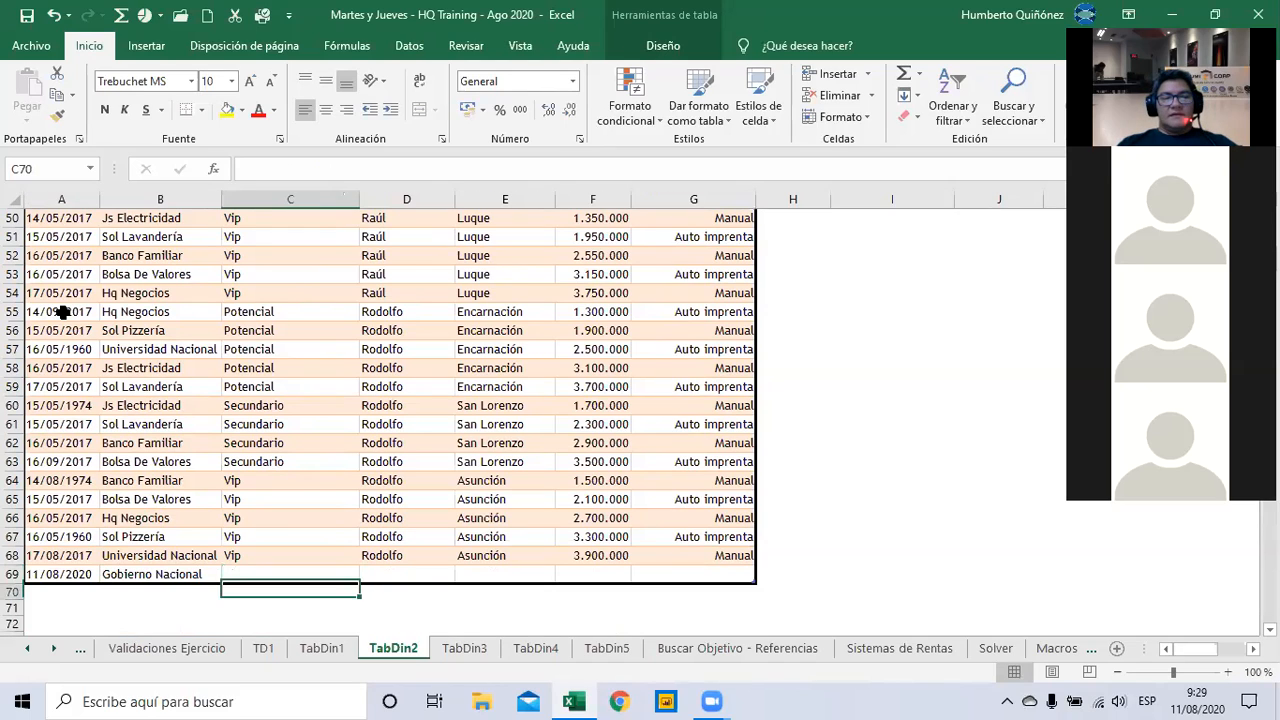
pyautogui.press('Left')
pyautogui.press('Left')
pyautogui.write('11/8/20')
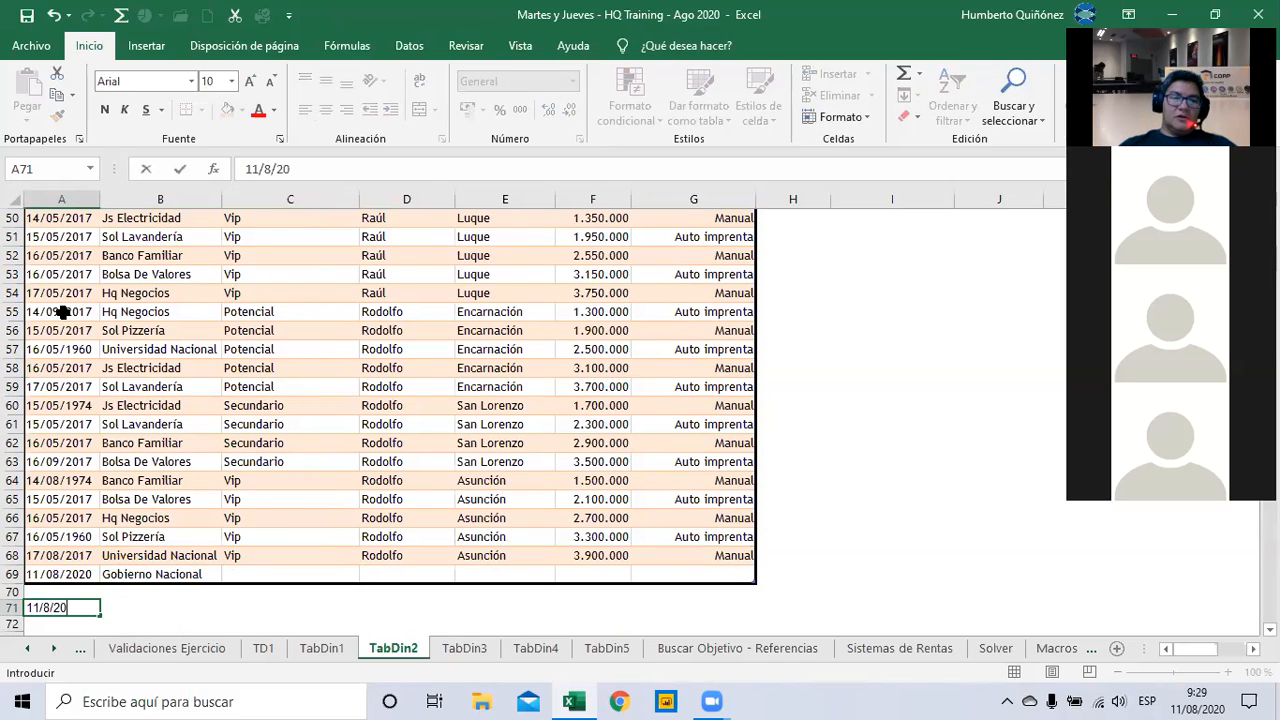
pyautogui.press('Return')
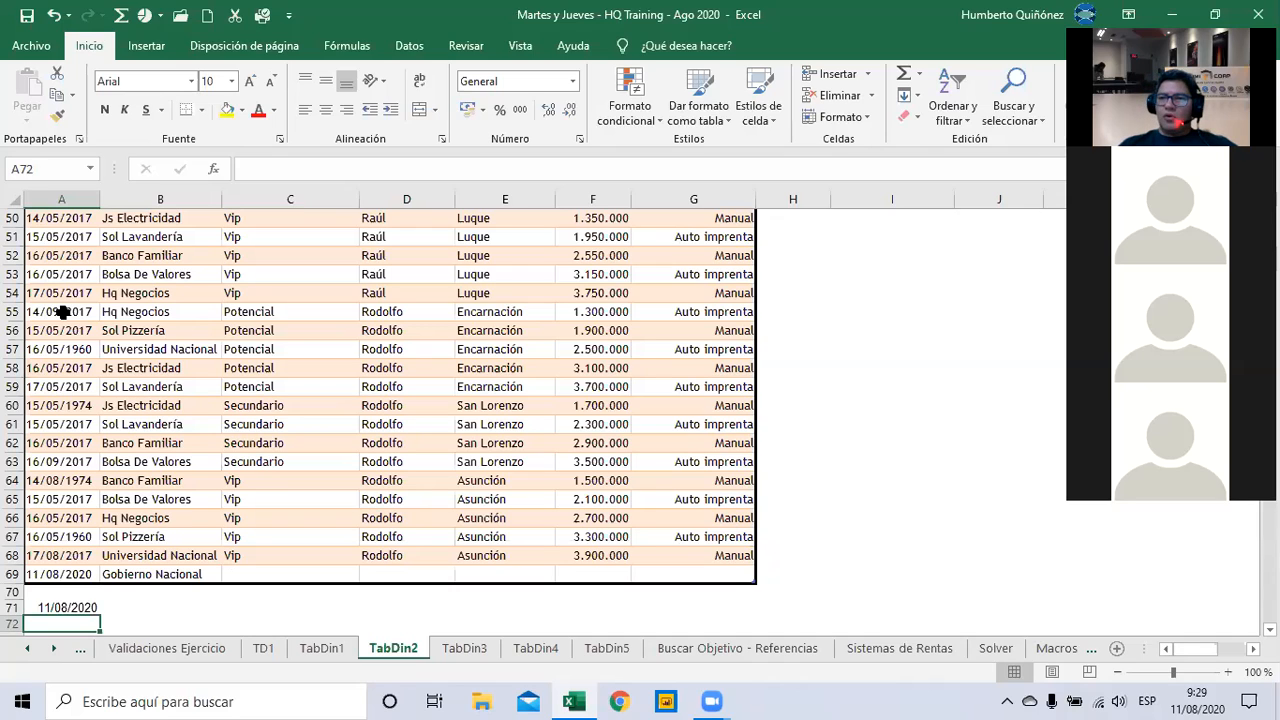
pyautogui.press('Up')
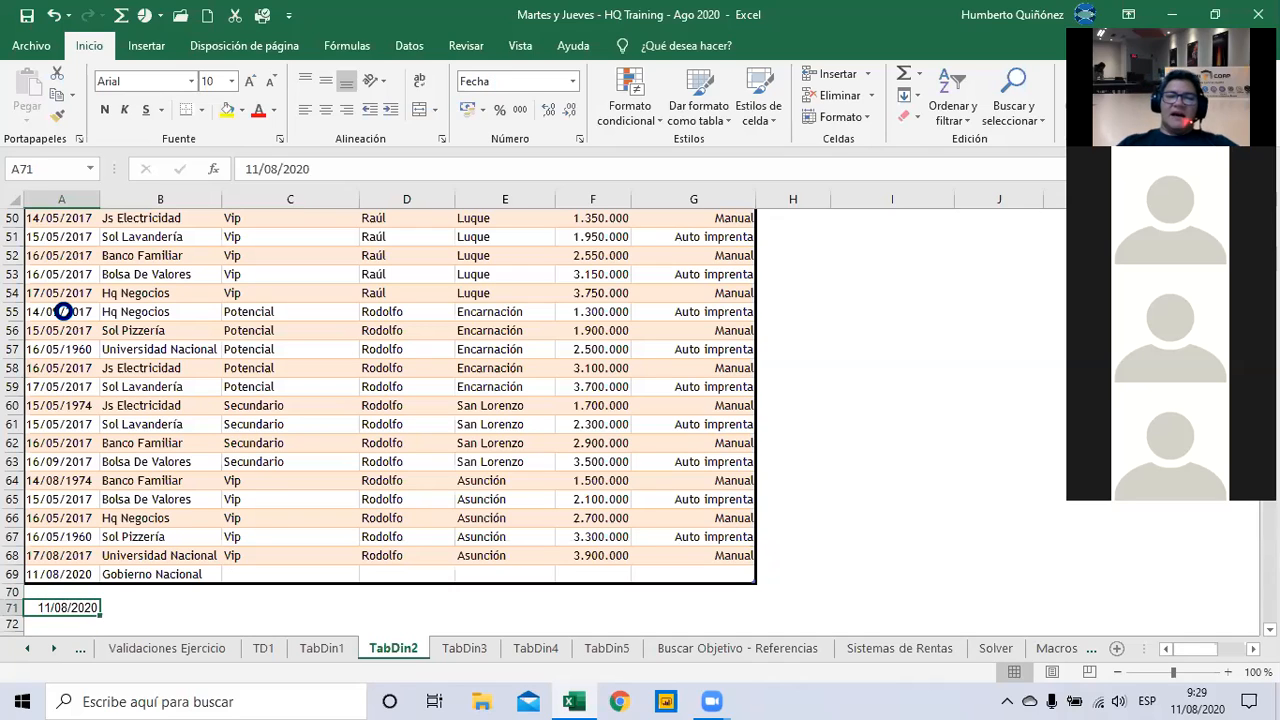
pyautogui.press('Delete')
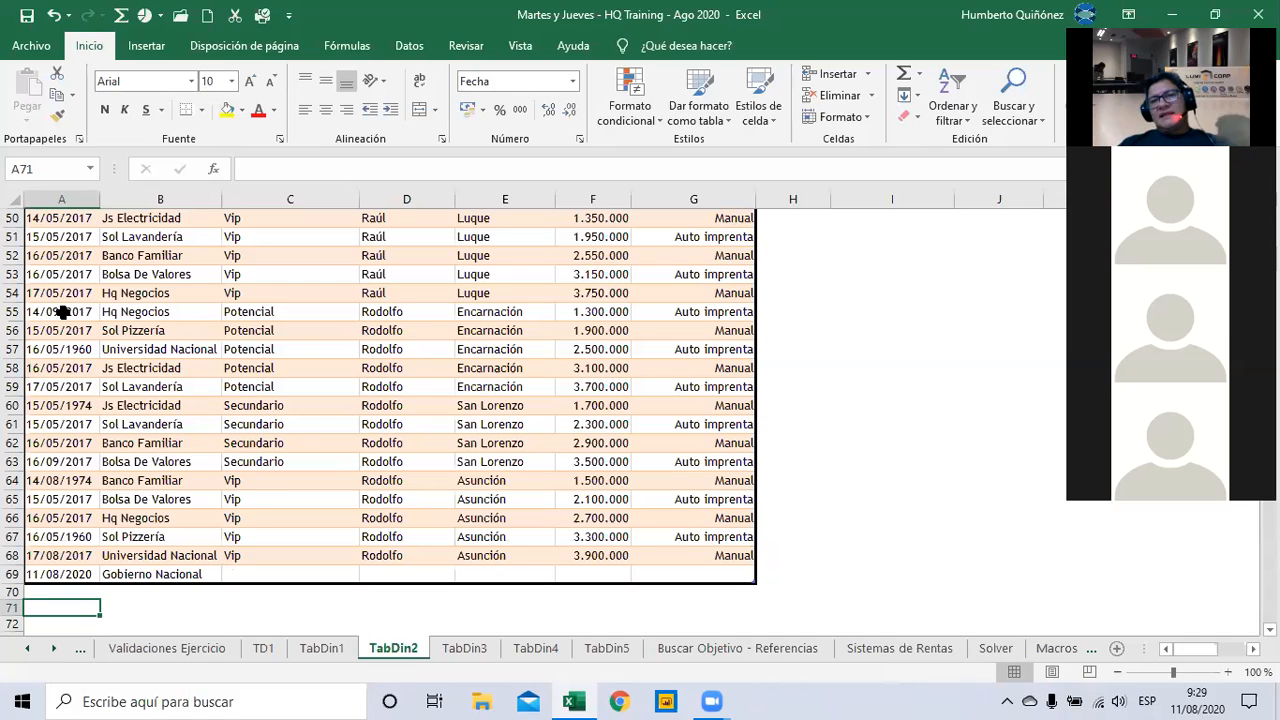
pyautogui.press('Up')
pyautogui.press('Up')
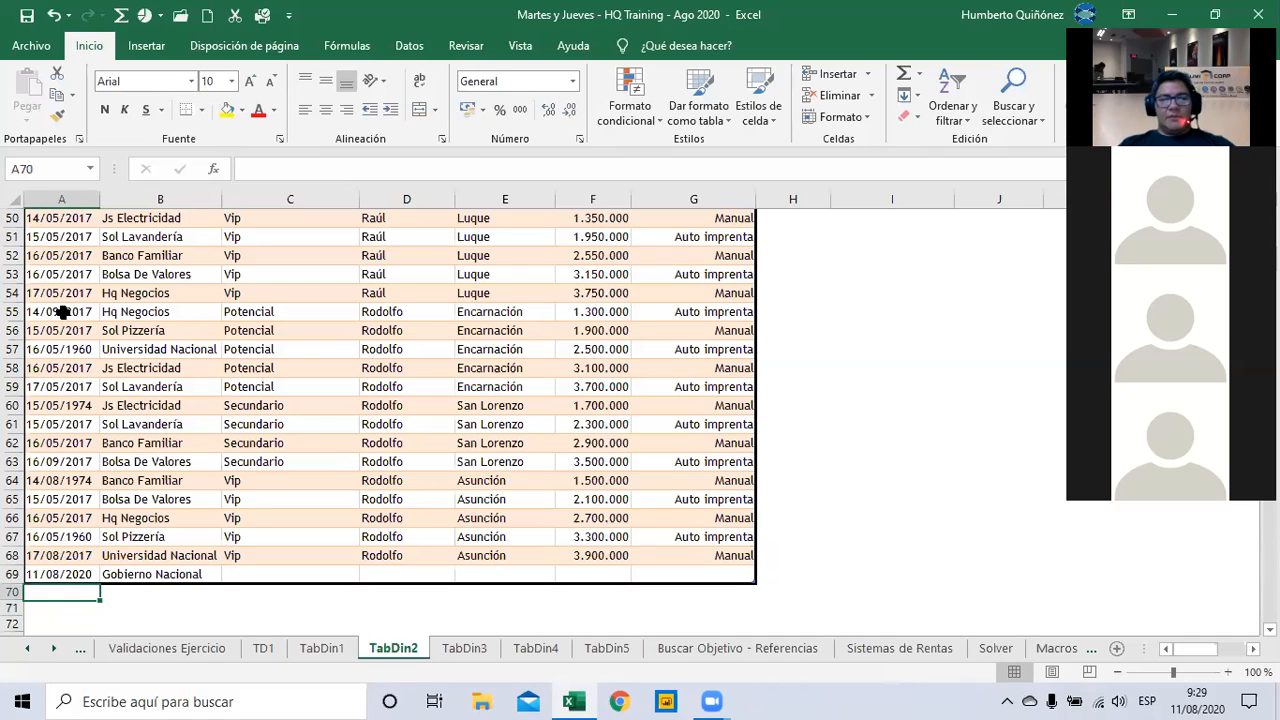